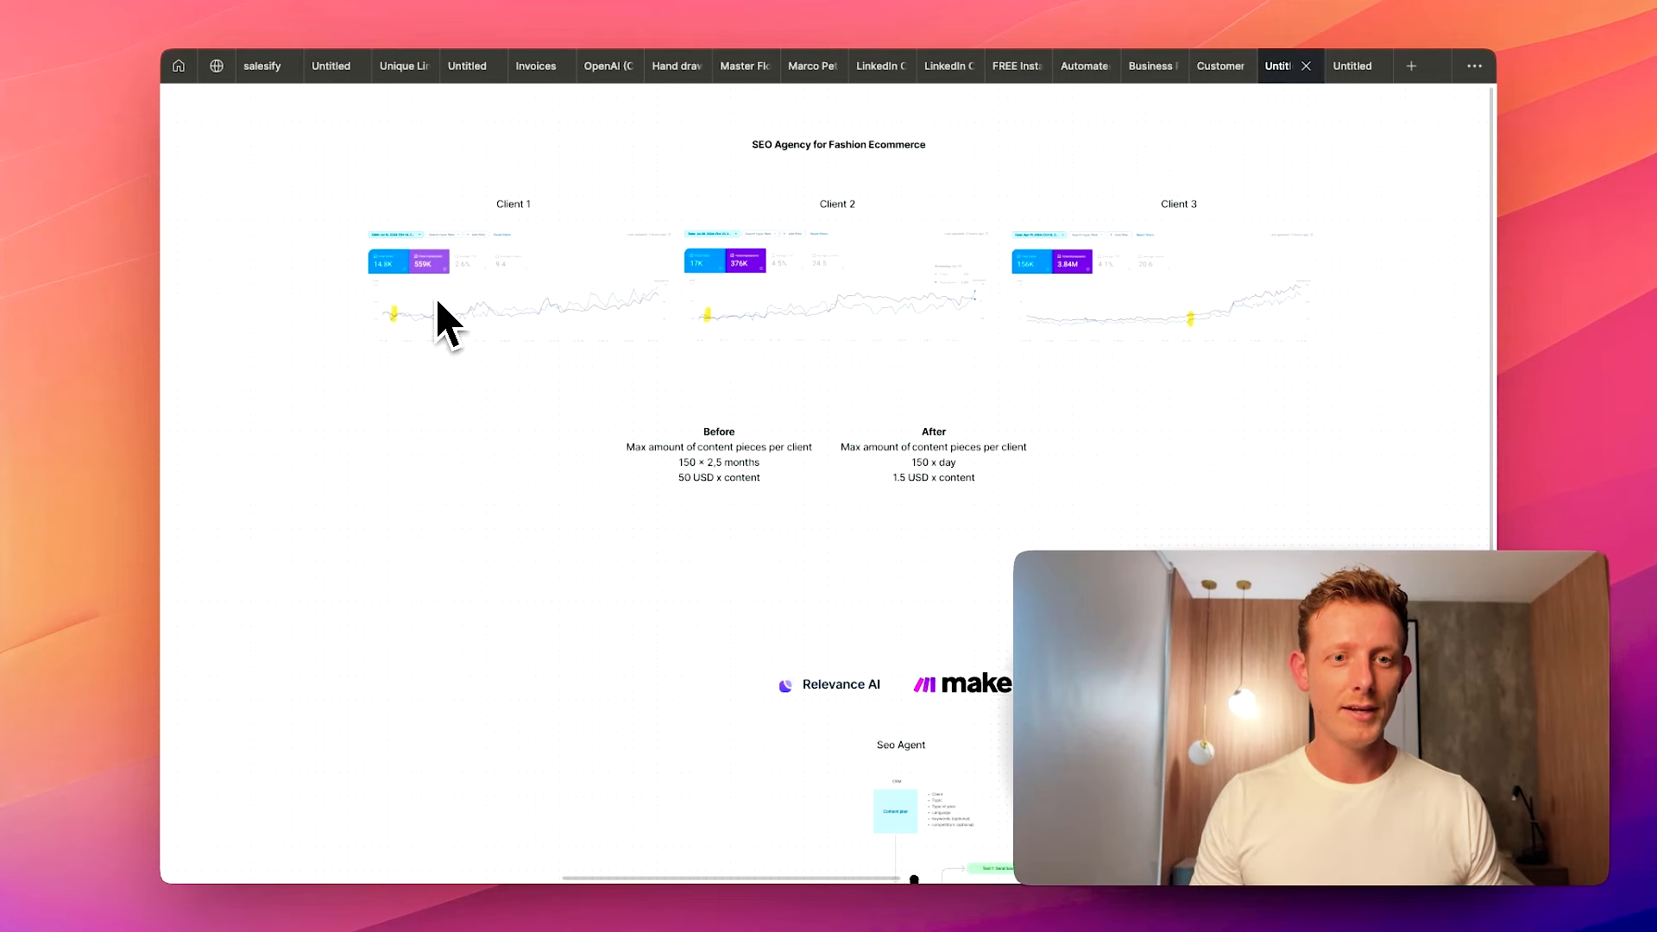
- Examine the search performance charts for Client 1, Client 2 and Client 3 on the board
scroll(437, 302, "up", 10)
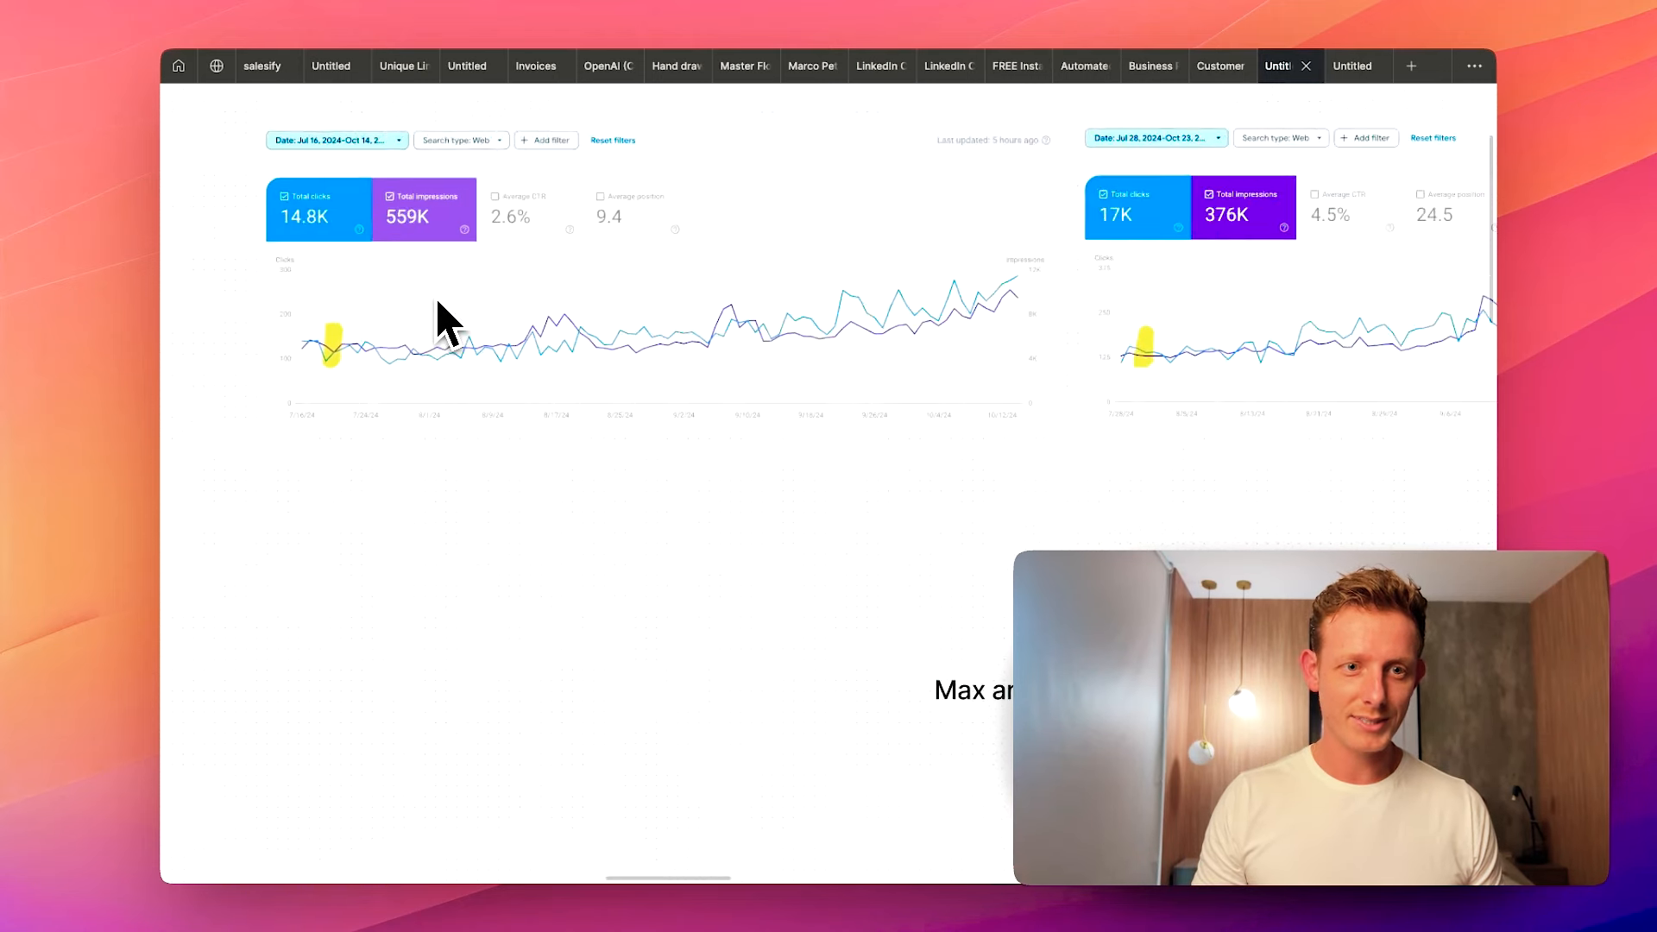
scroll(418, 573, "up", 5)
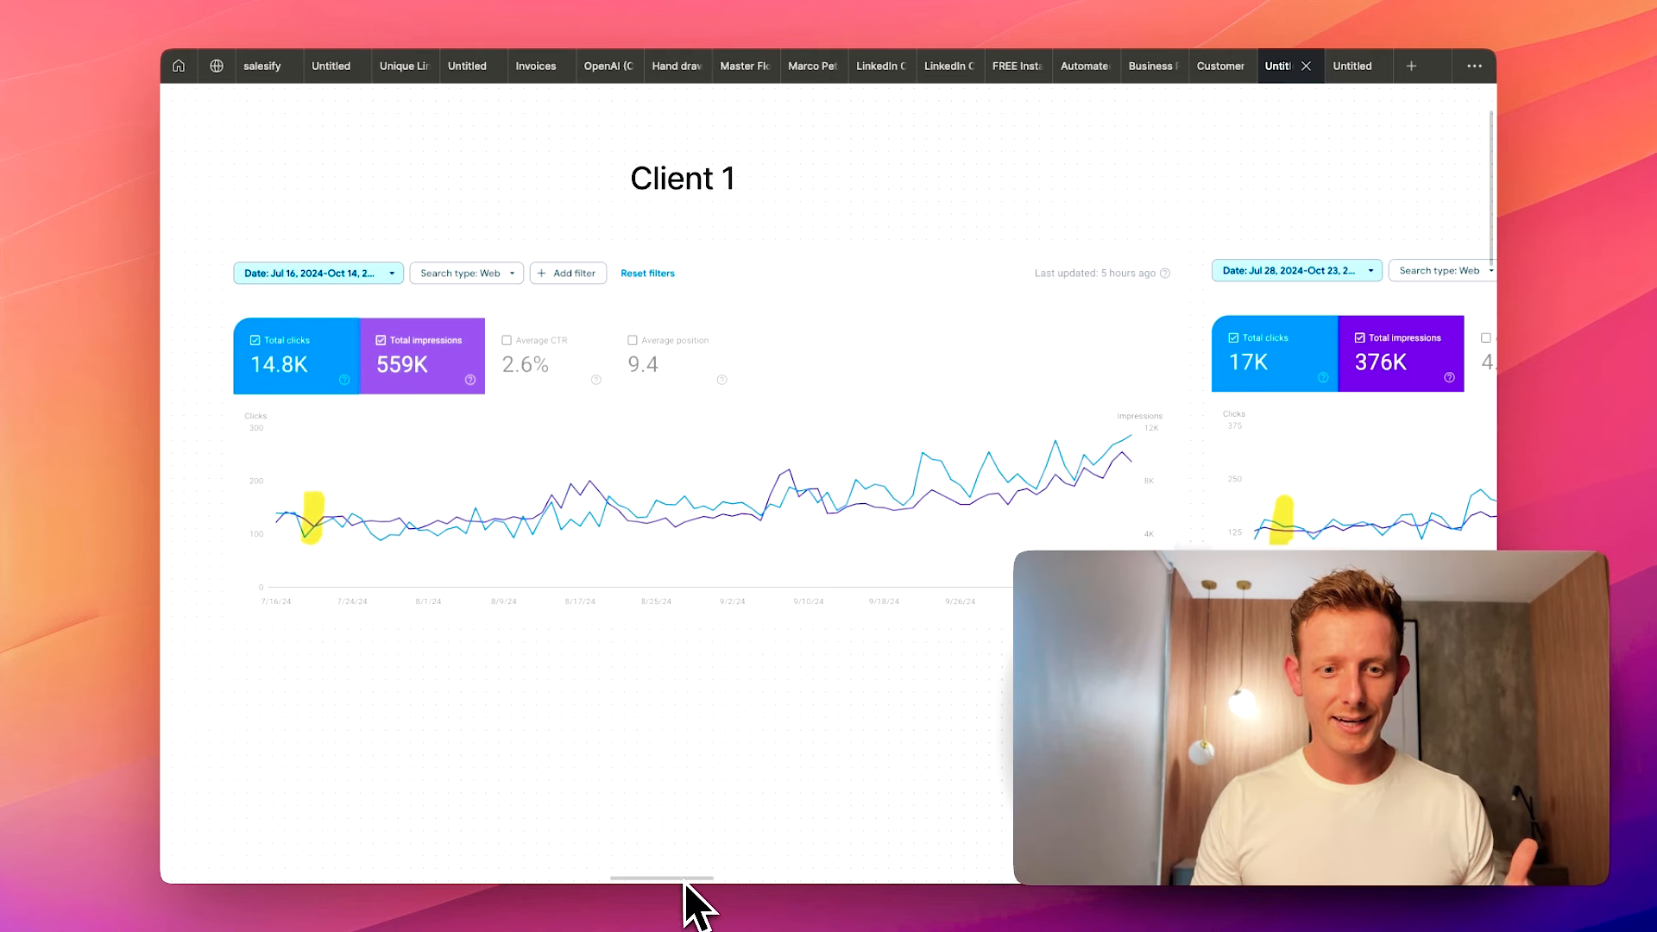
left_click_drag(672, 877, 661, 877)
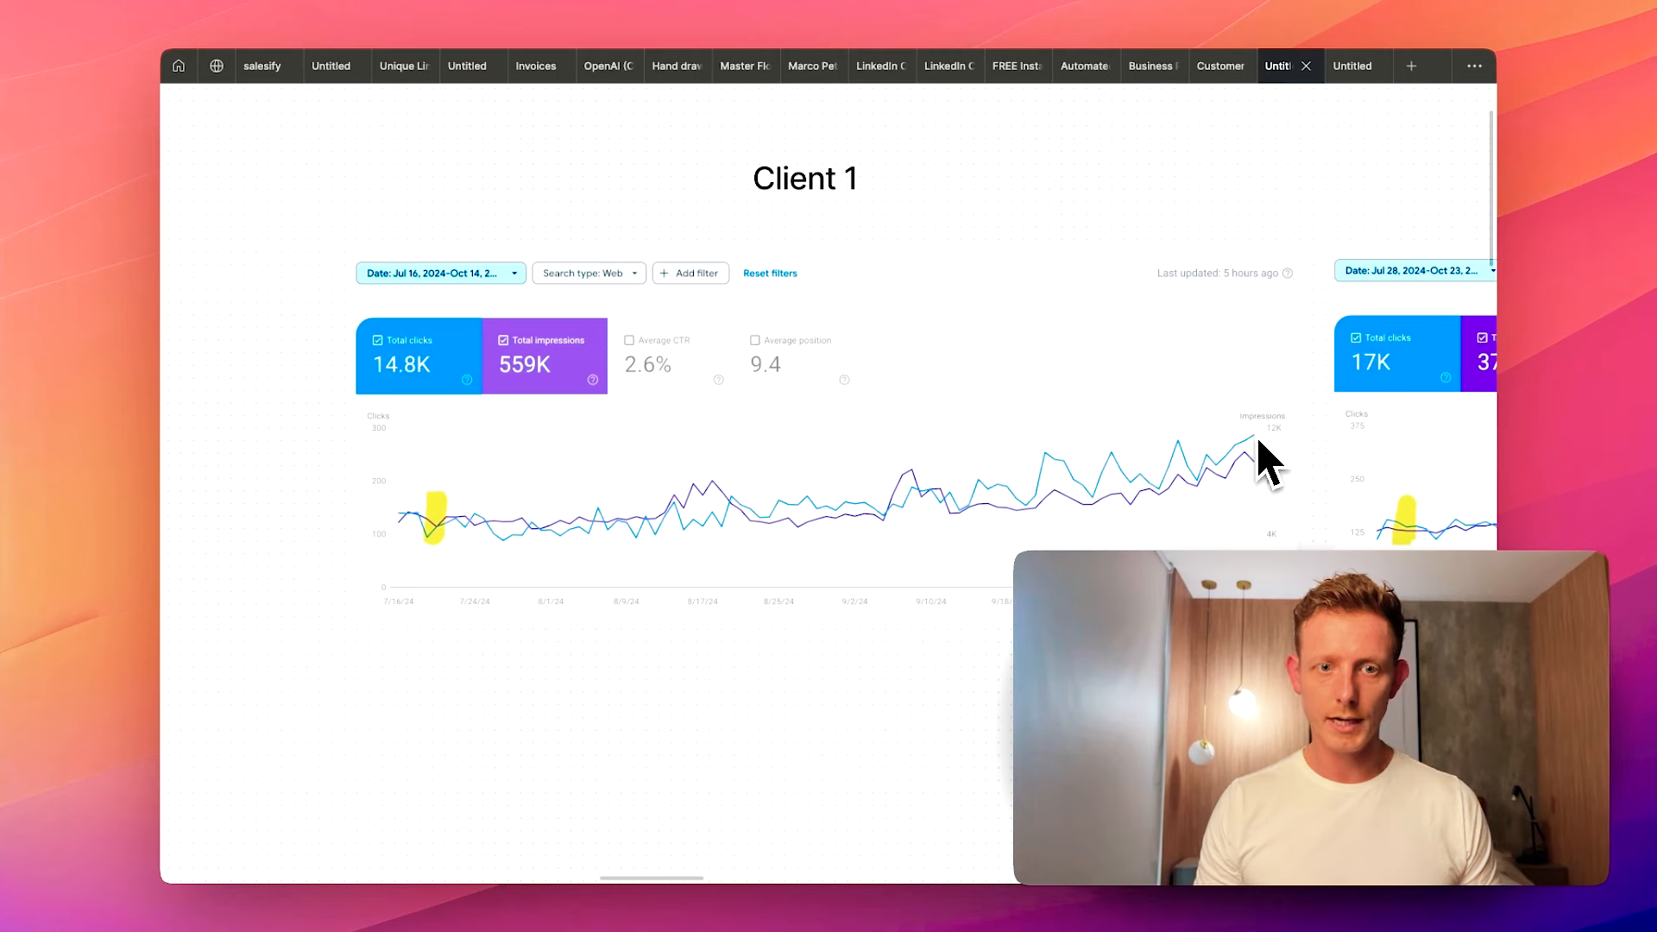
left_click_drag(665, 878, 735, 888)
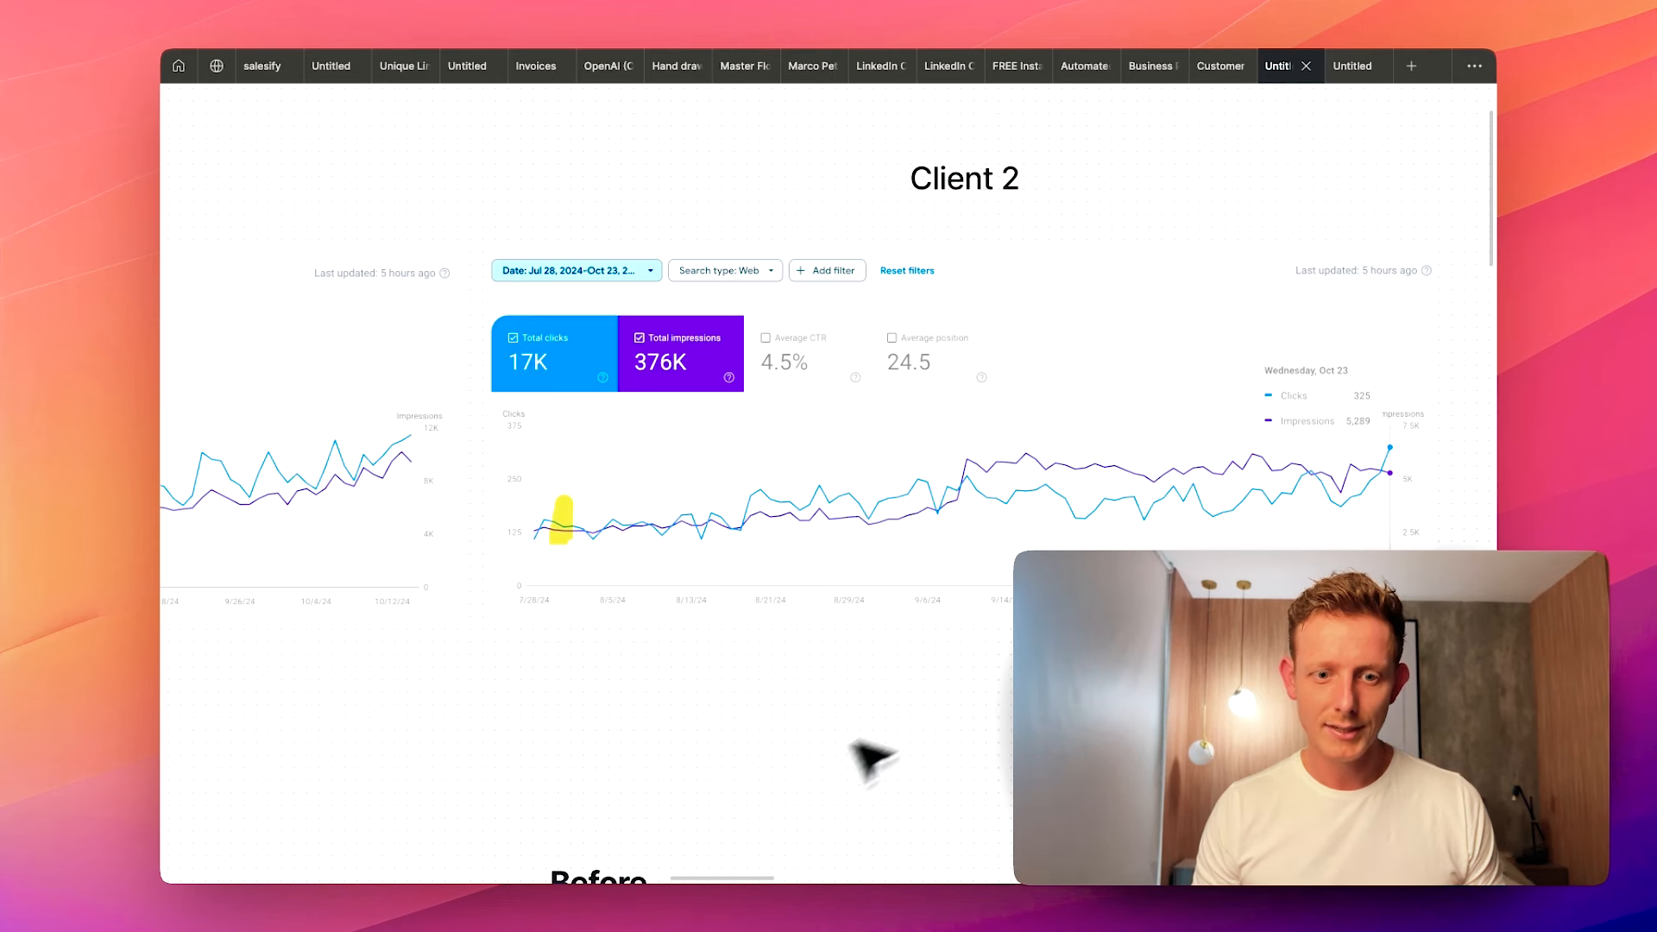
scroll(718, 878, "right", 3)
scroll(733, 881, "right", 10)
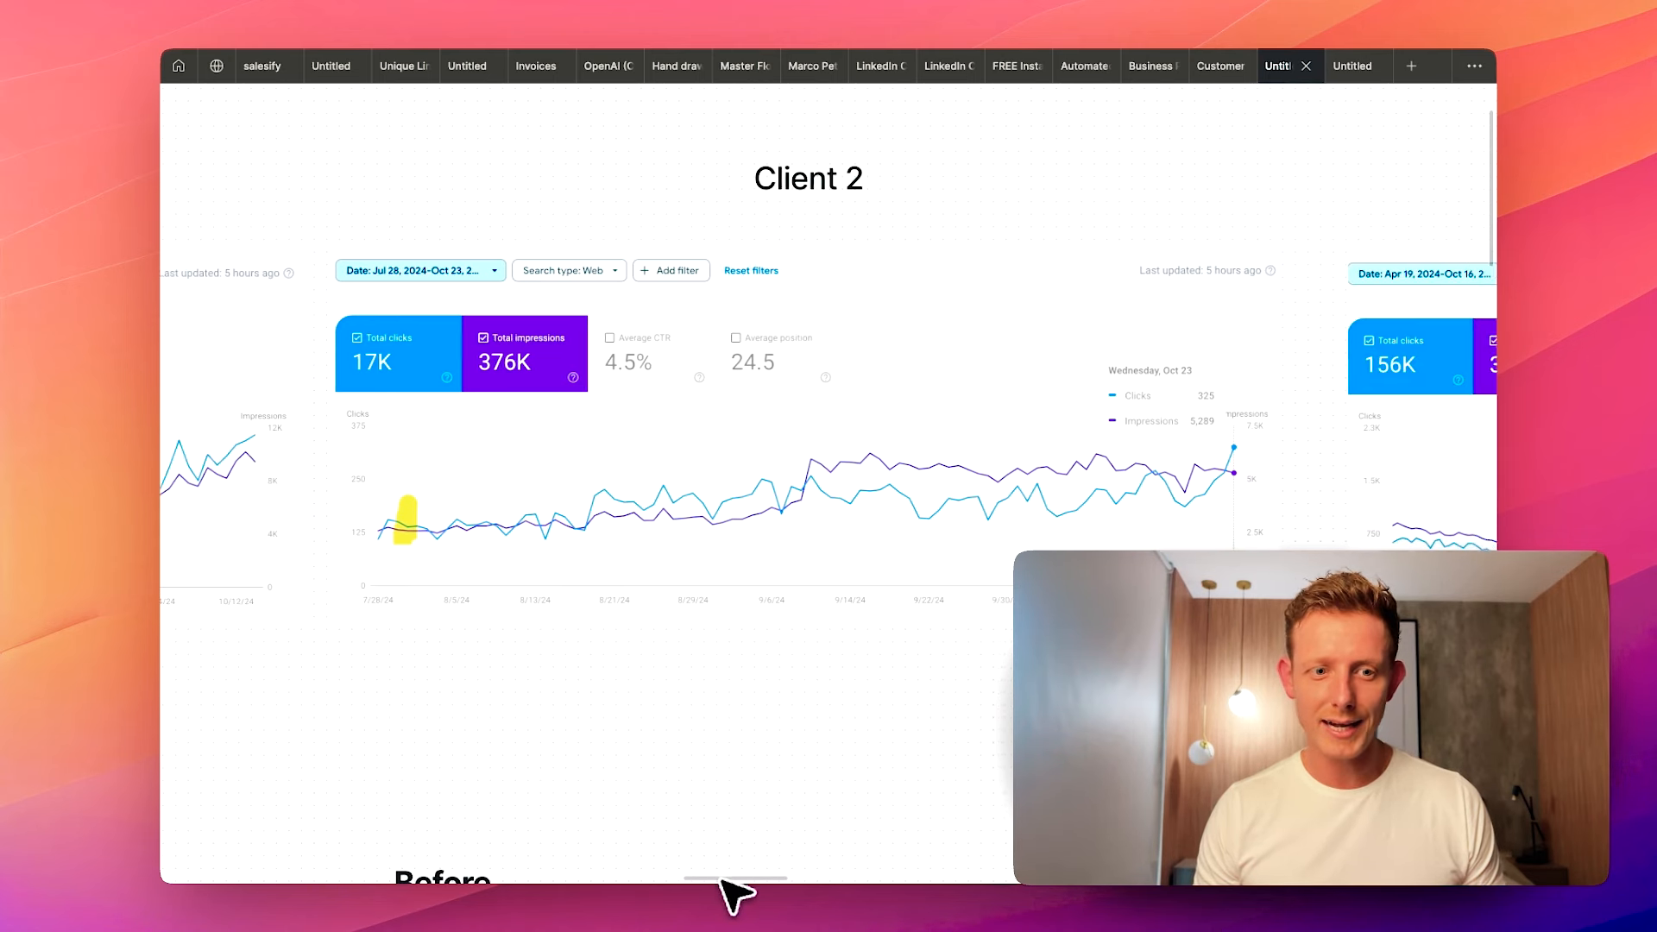
scroll(765, 887, "right", 8)
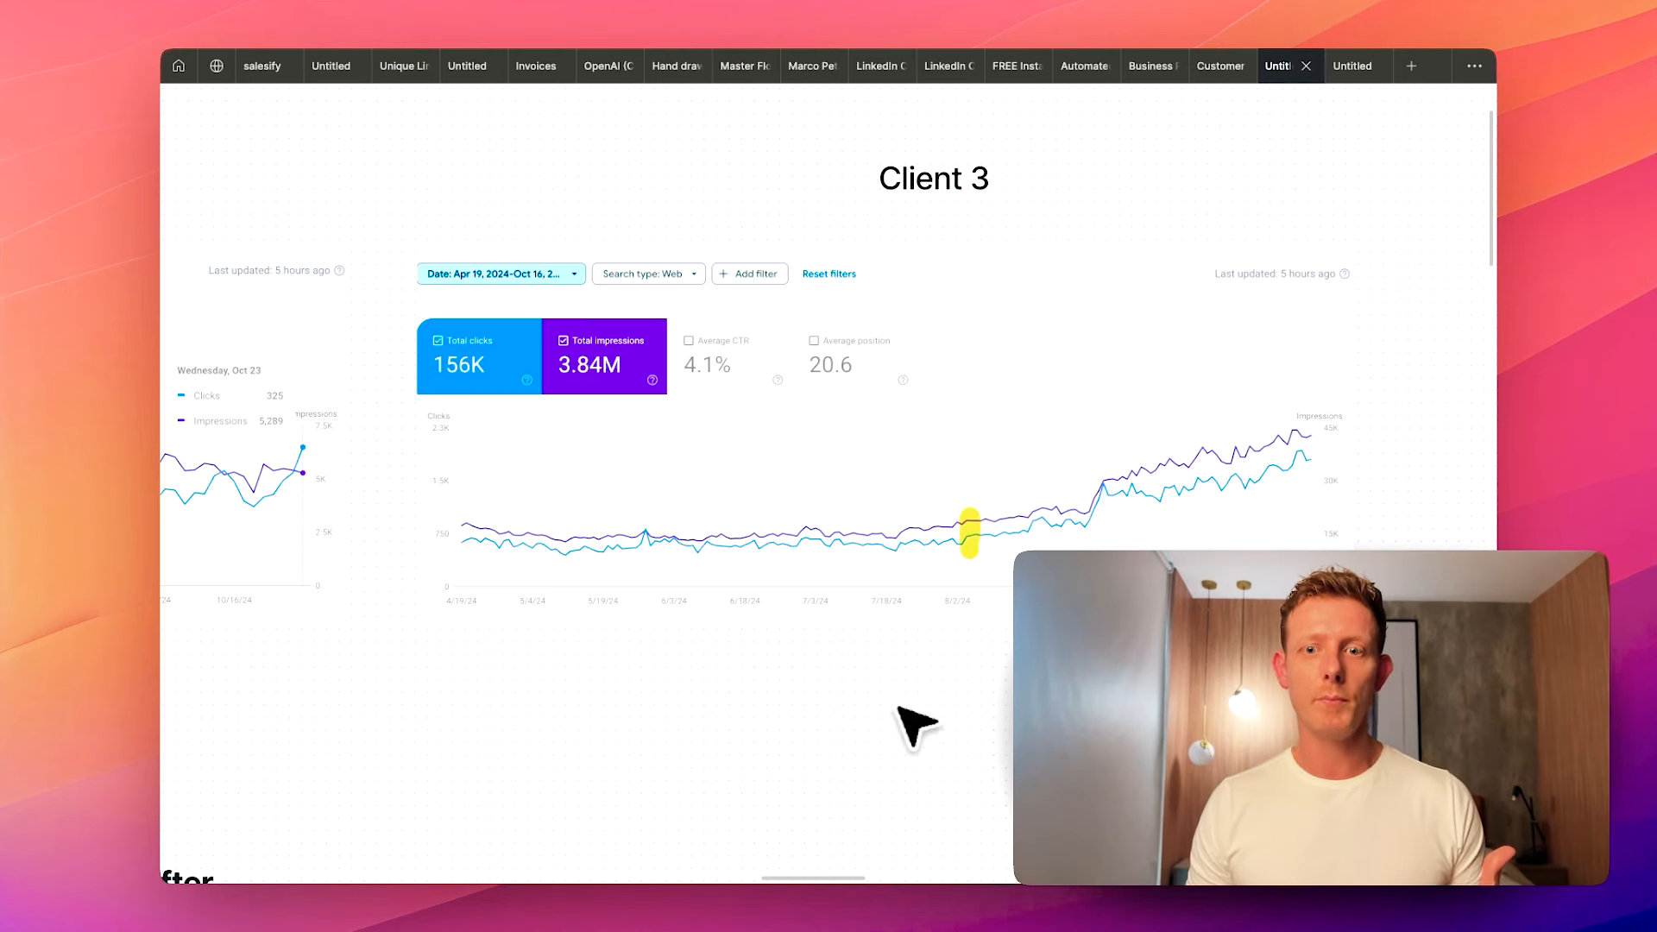
- Review the Before and After comparison of content pieces and cost per client below the charts
scroll(895, 709, "down", 1)
scroll(906, 723, "down", 4)
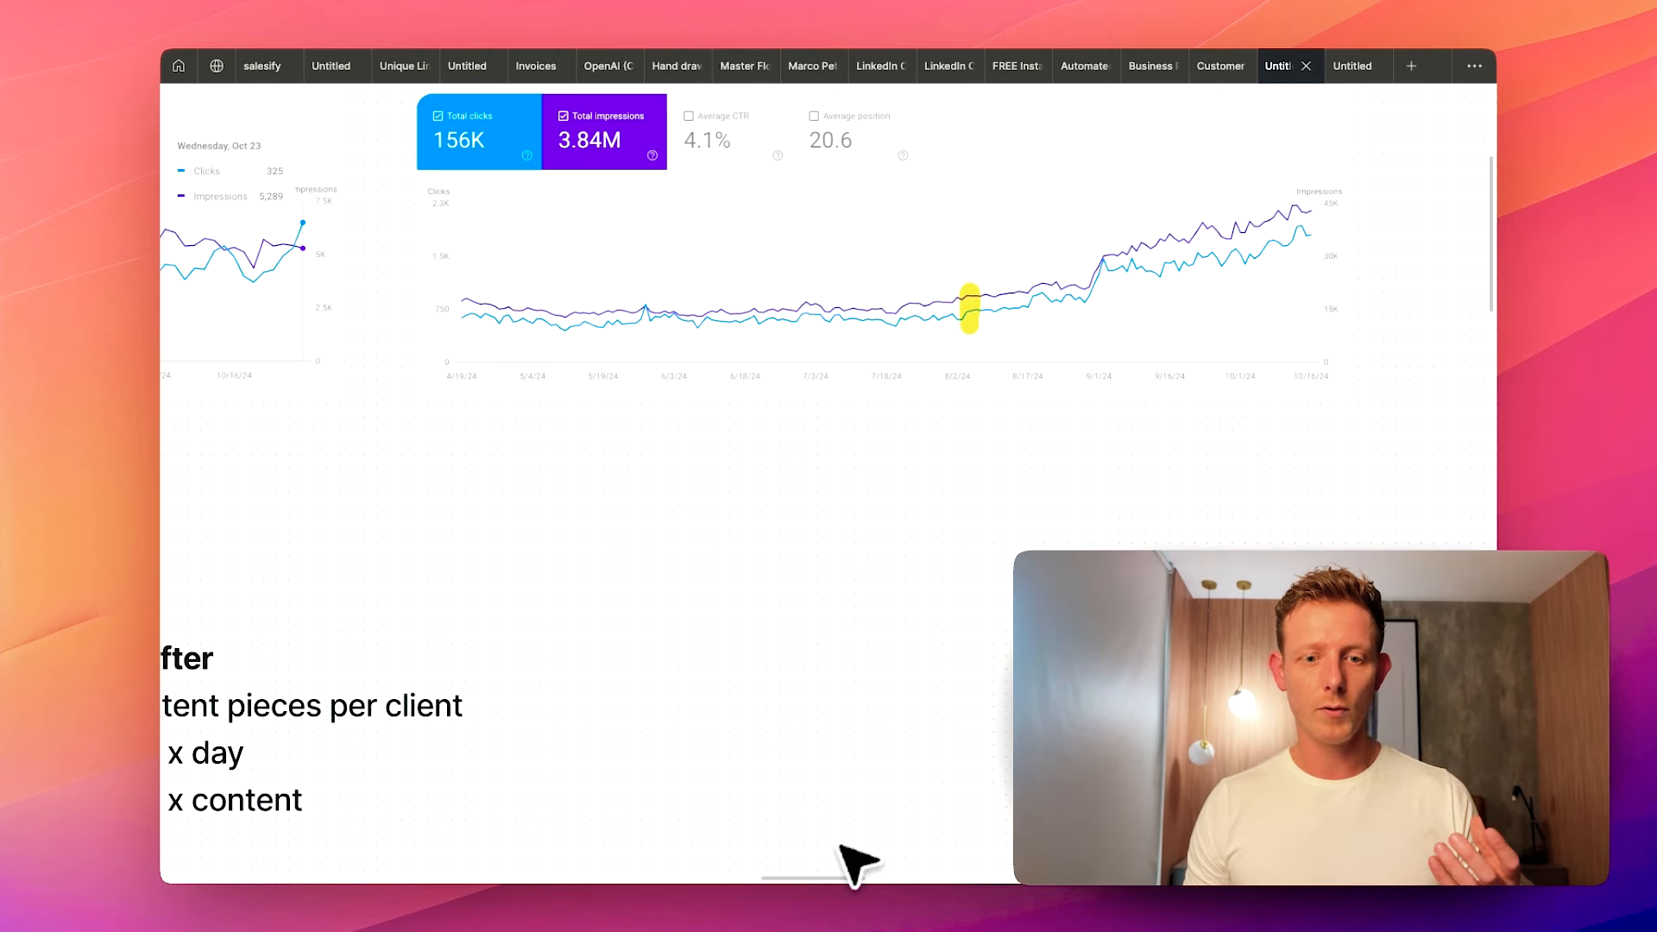
left_click_drag(820, 878, 730, 878)
scroll(918, 811, "down", 2)
scroll(913, 795, "down", 1)
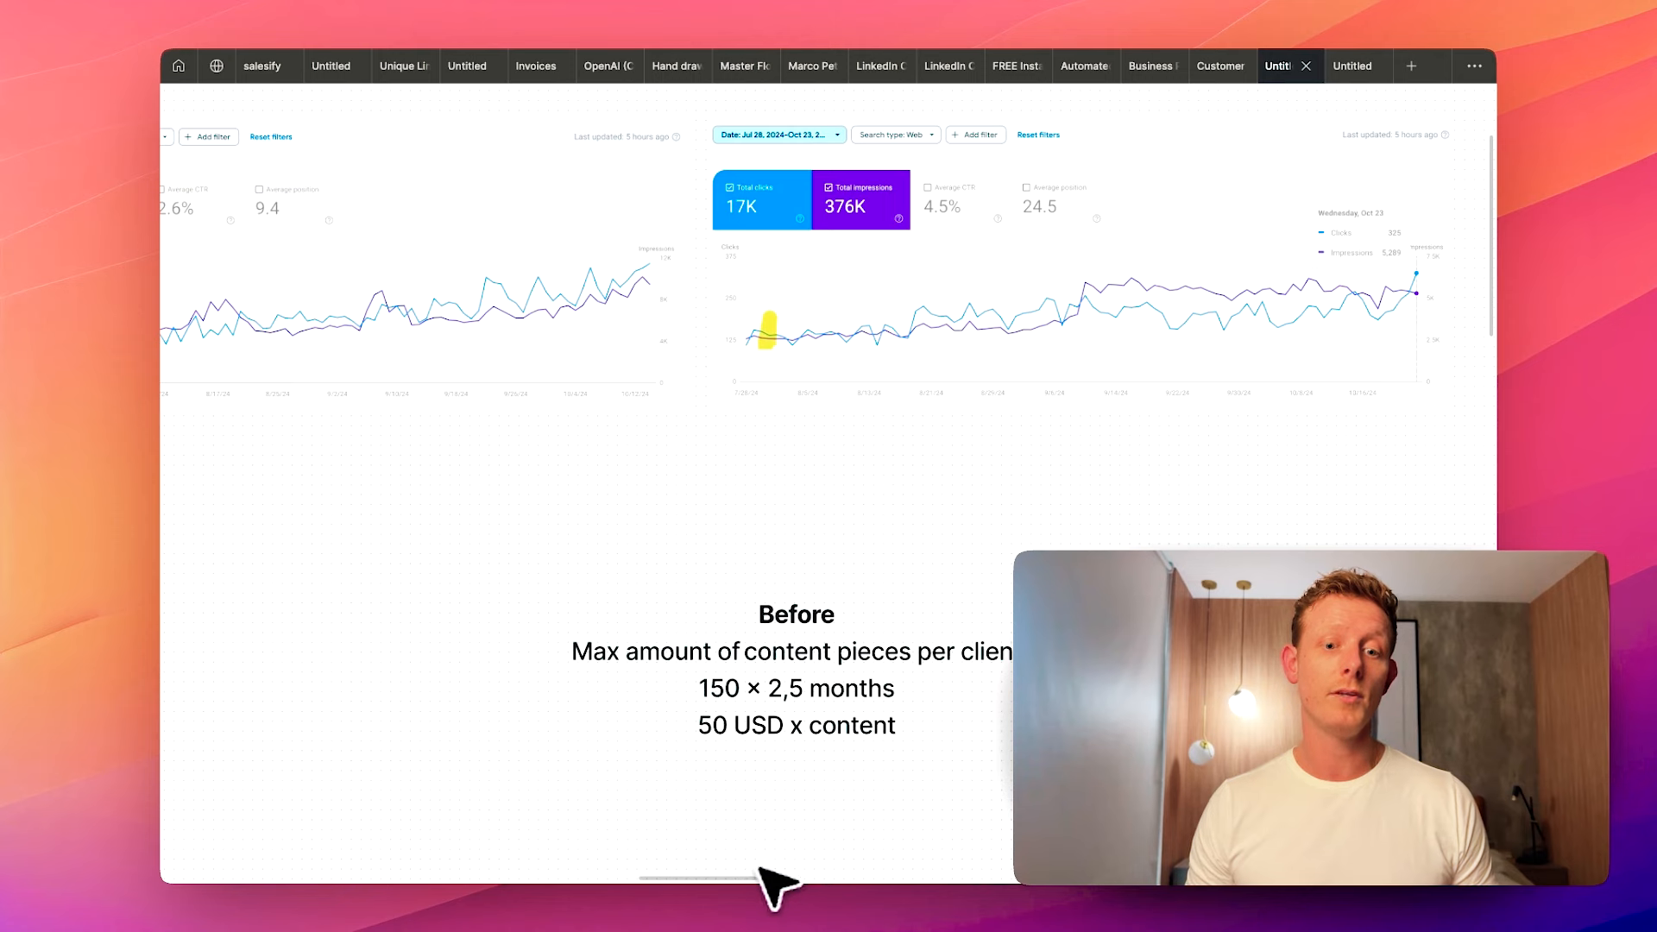
left_click_drag(754, 877, 767, 880)
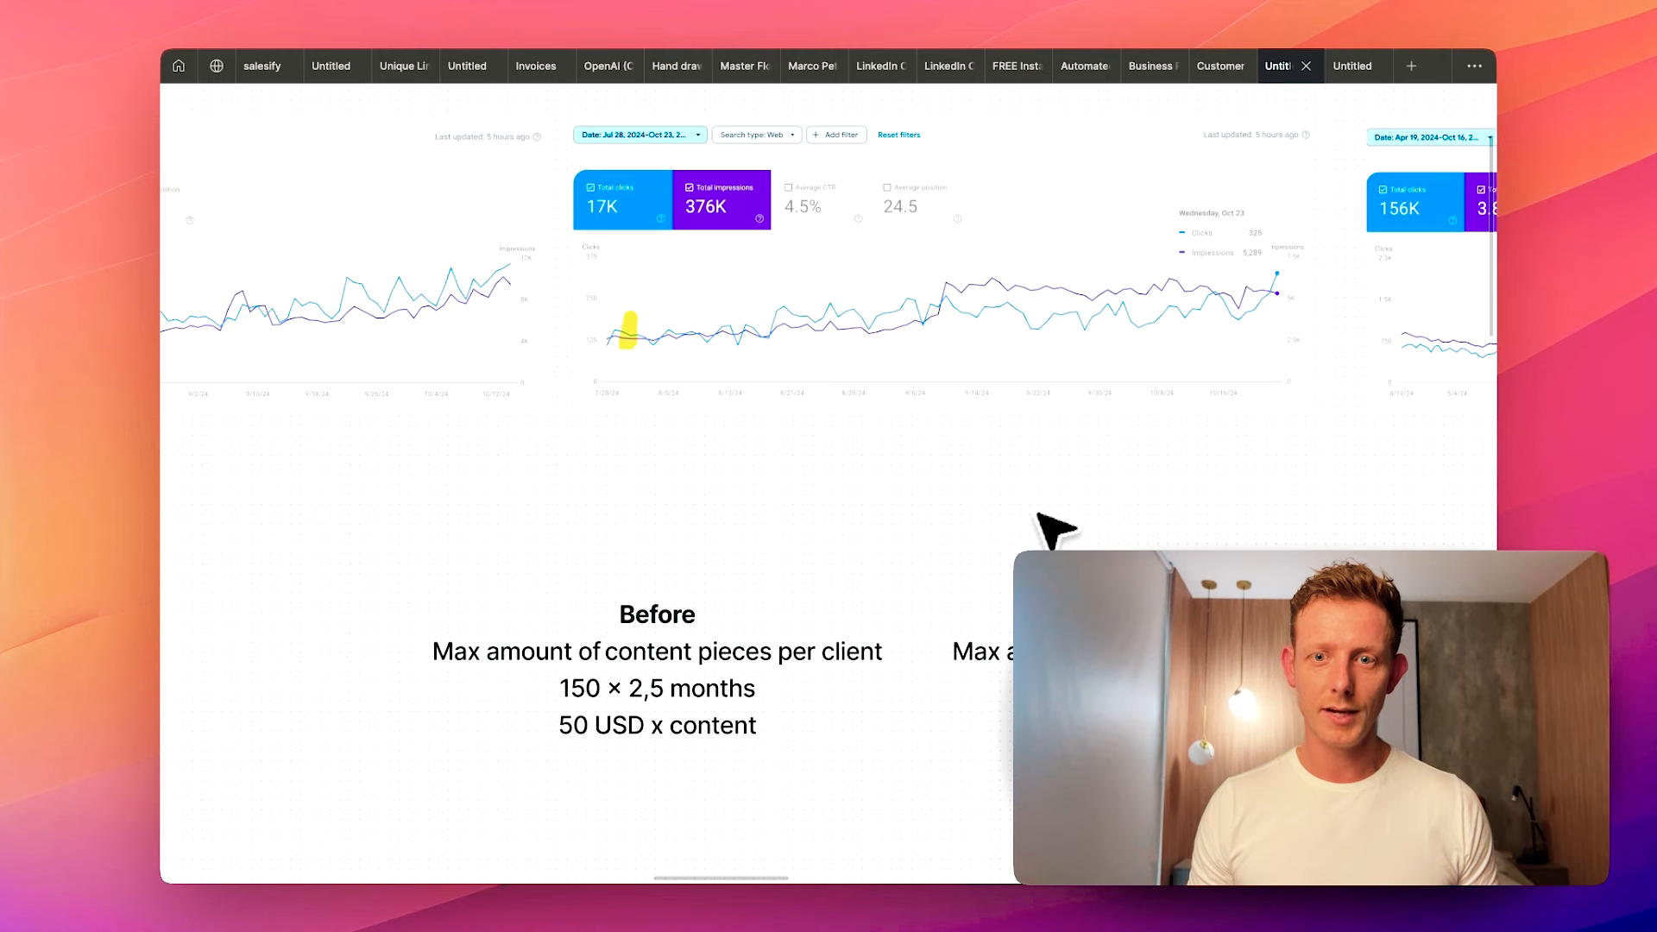
scroll(918, 497, "down", 5)
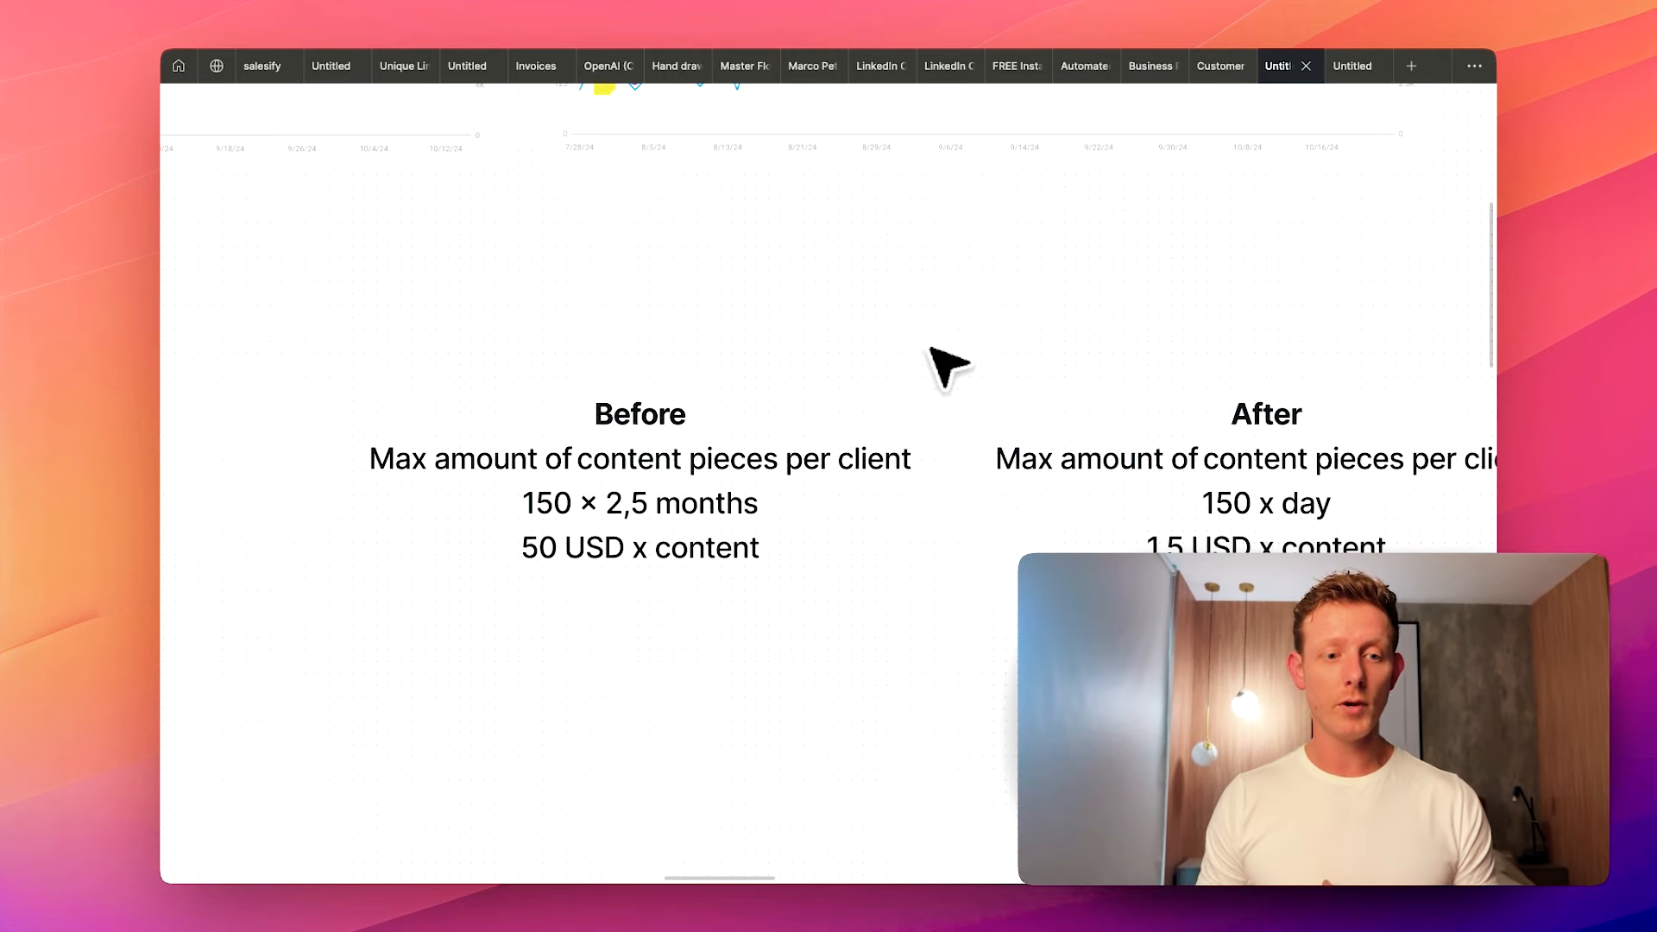
- Look over the Seo Agent diagram from the Relevance AI and Make logos down to the subagents
scroll(933, 359, "down", 5)
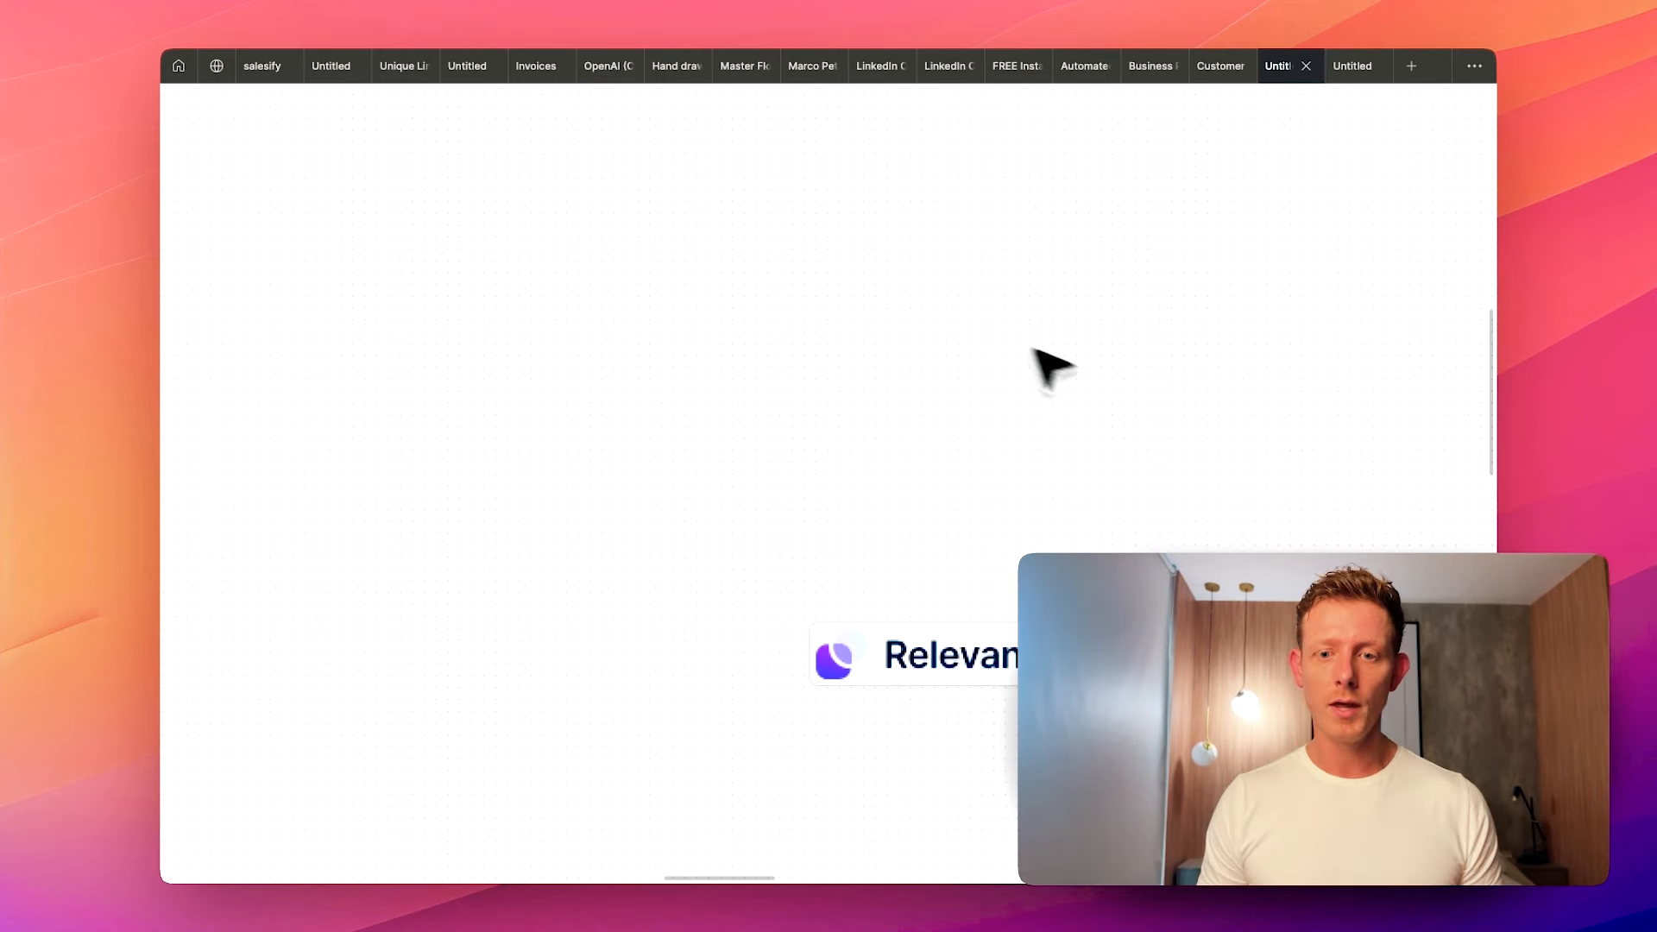
scroll(1062, 380, "down", 3)
scroll(874, 772, "down", 3)
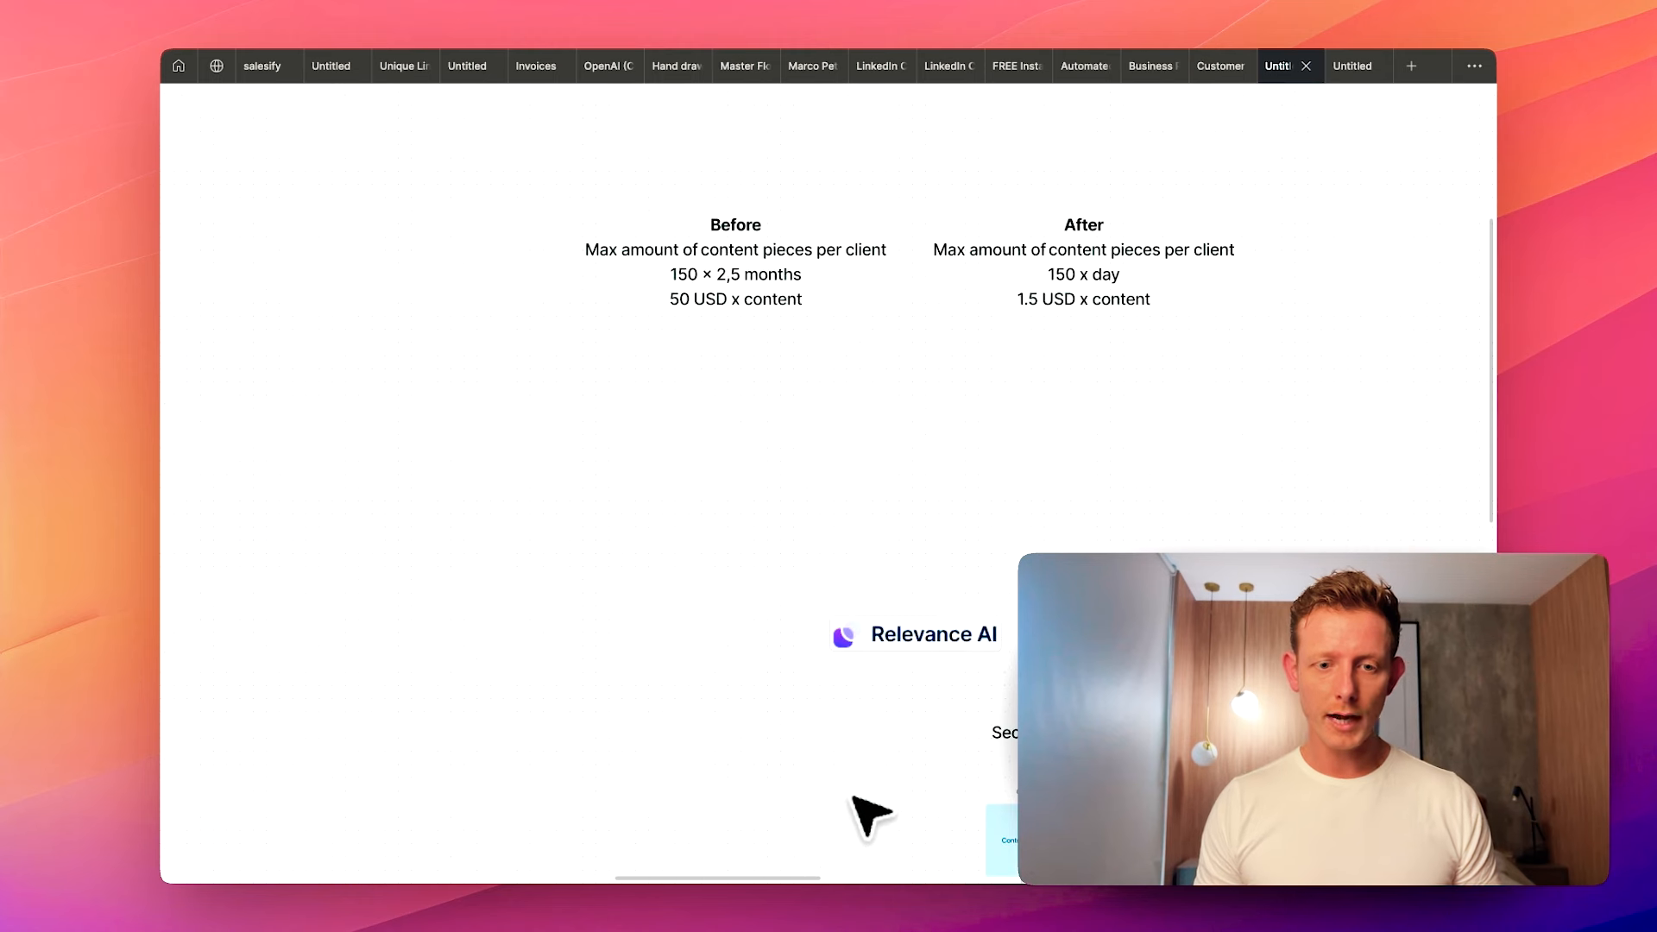
scroll(781, 888, "right", 3)
scroll(851, 787, "down", 3)
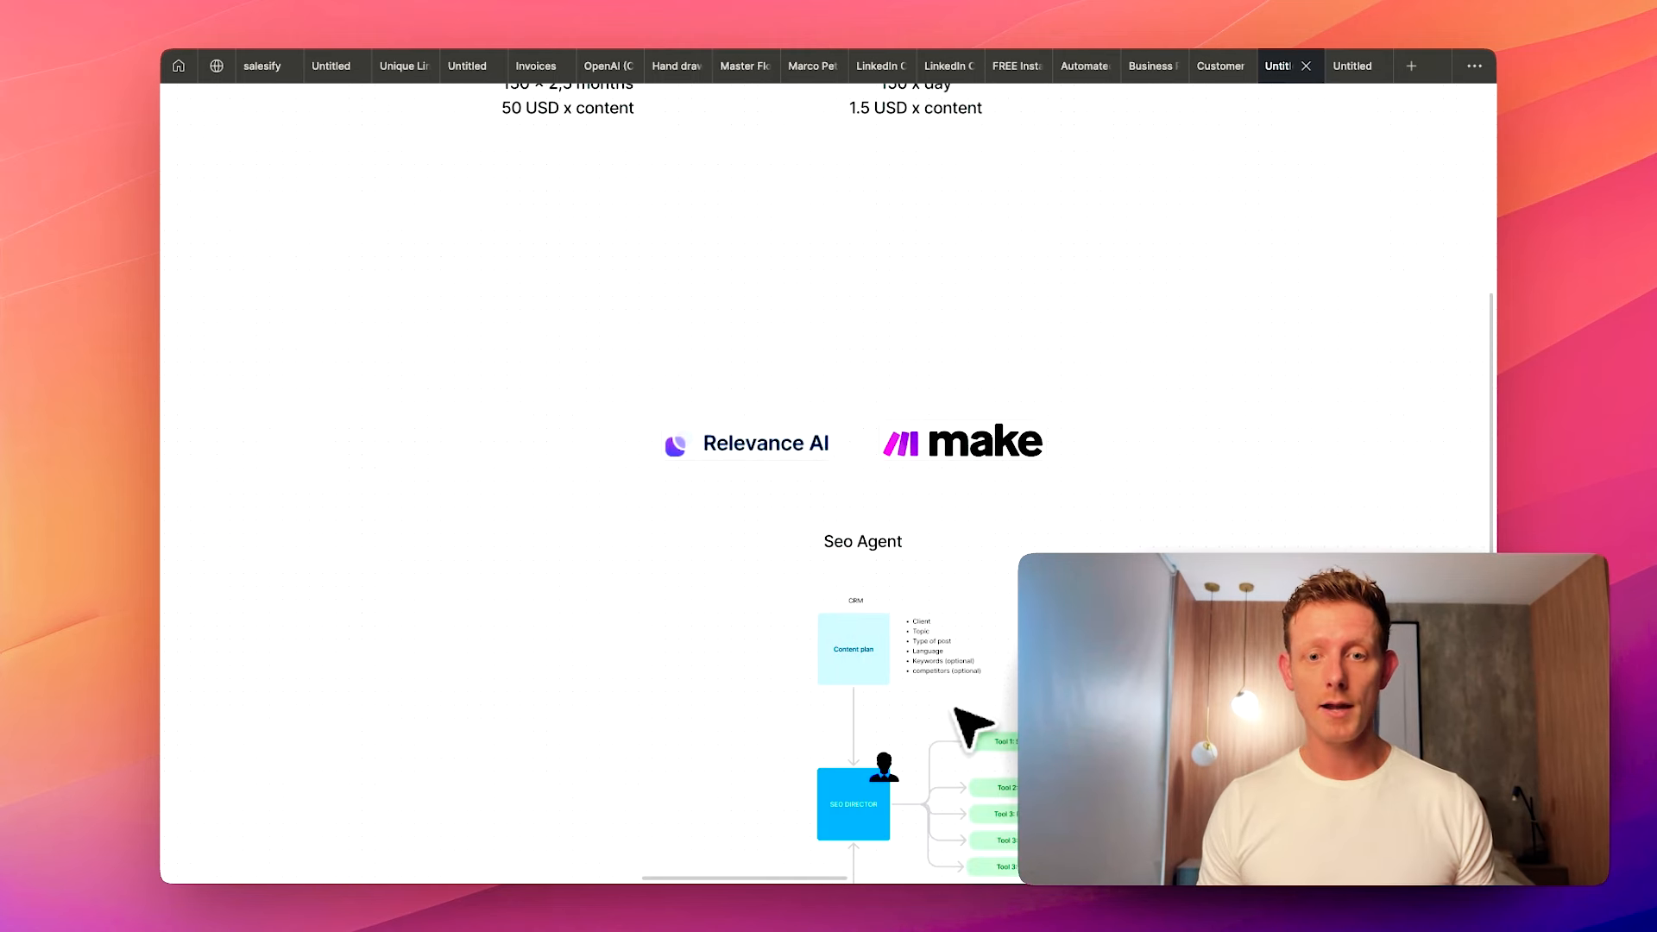
scroll(957, 673, "up", 1)
scroll(954, 626, "down", 5)
scroll(941, 561, "up", 2)
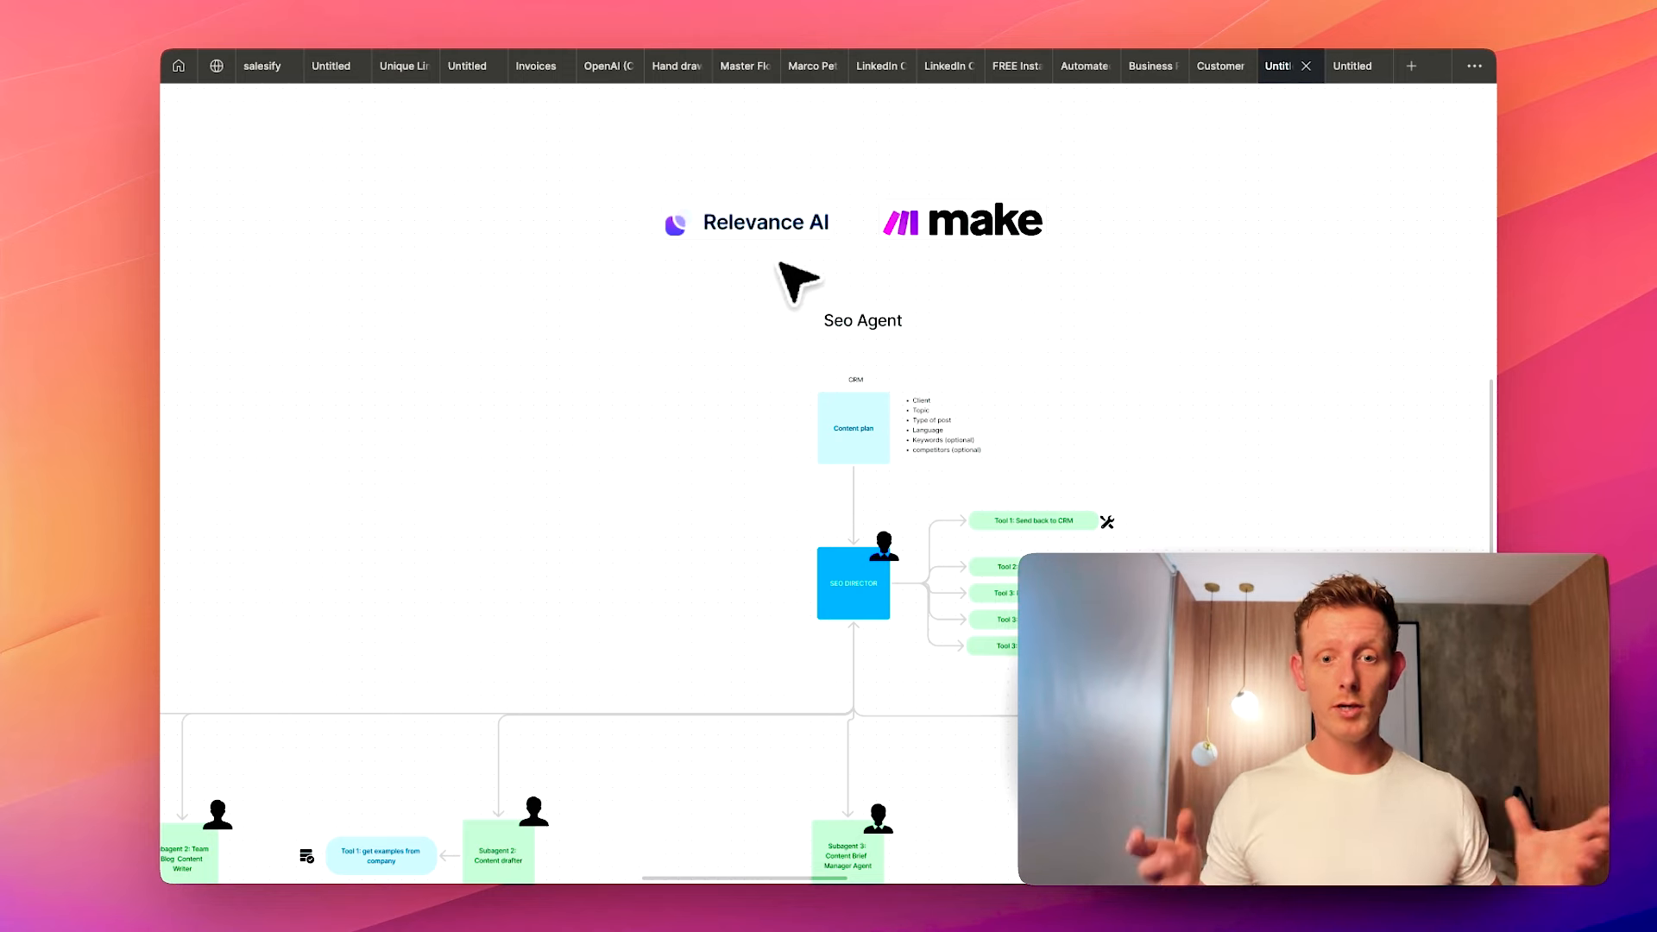
scroll(782, 483, "down", 5)
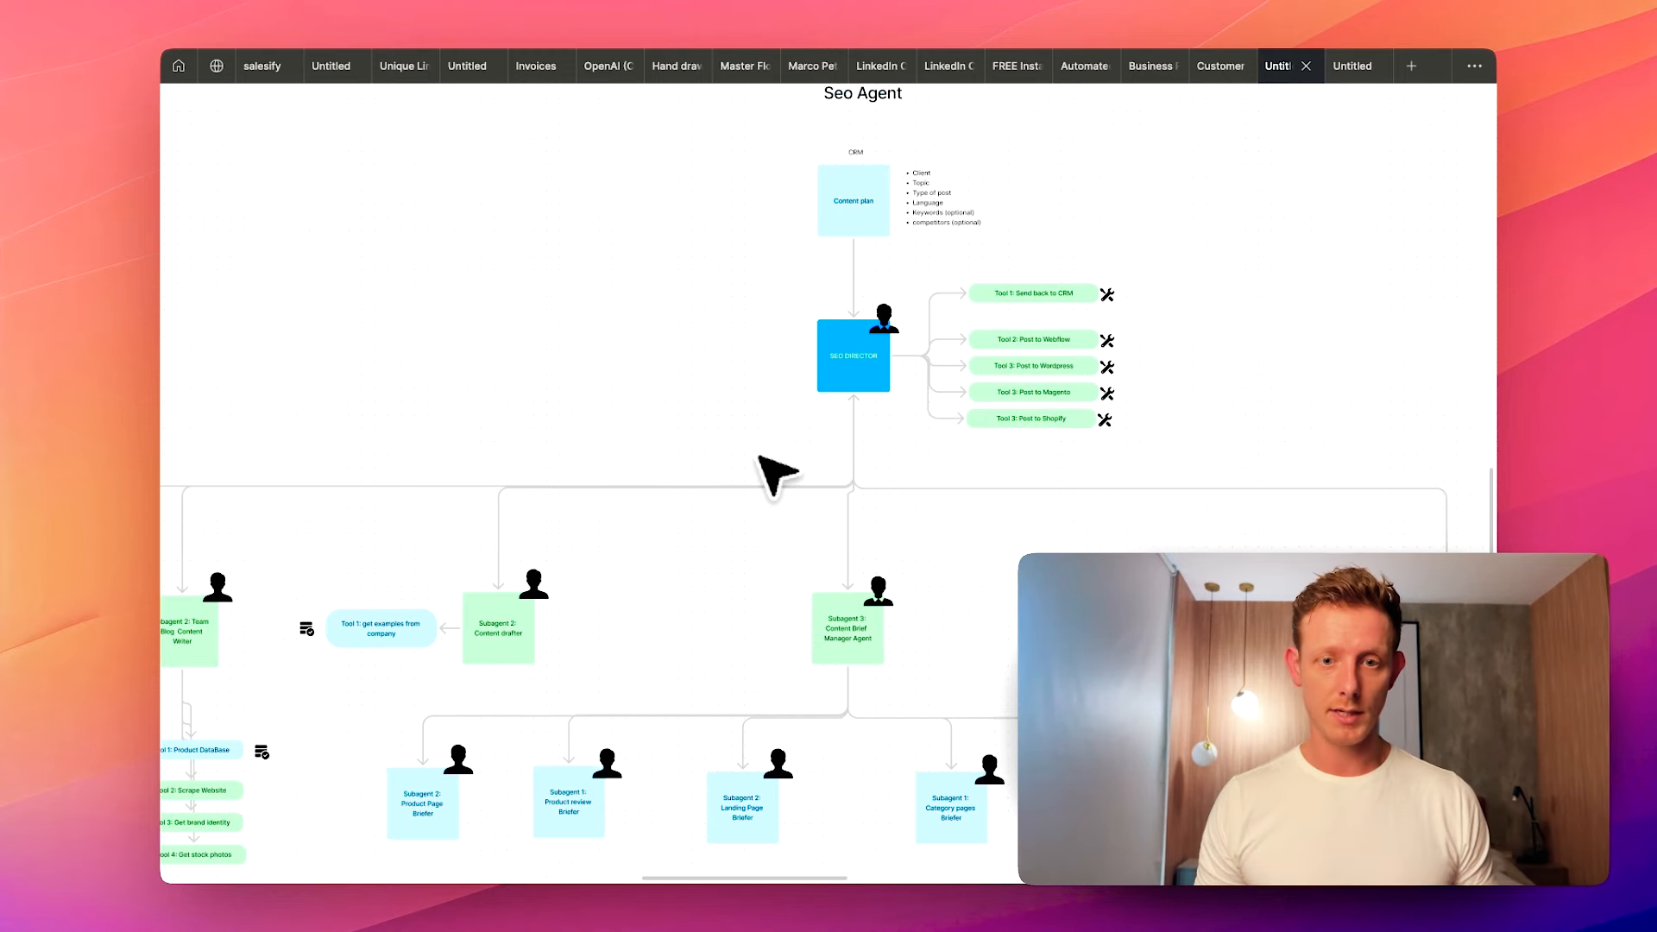
scroll(777, 473, "down", 3)
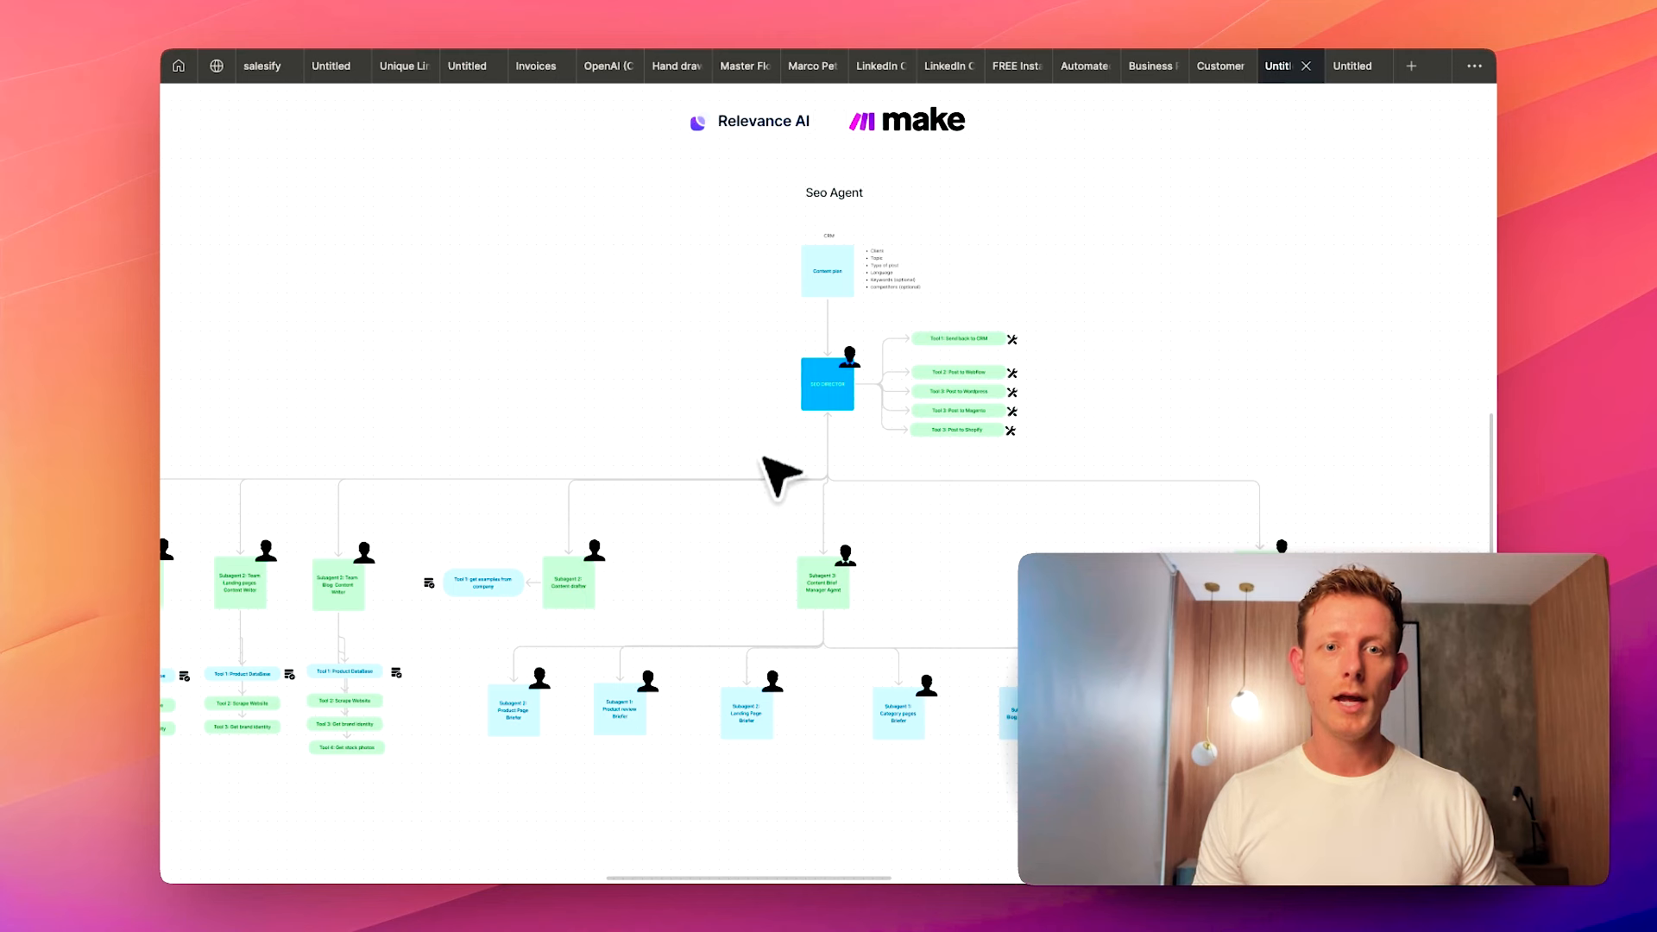
- Highlight the Relevance AI and Make logos above the Seo Agent diagram, and clear the selection
scroll(777, 266, "up", 2)
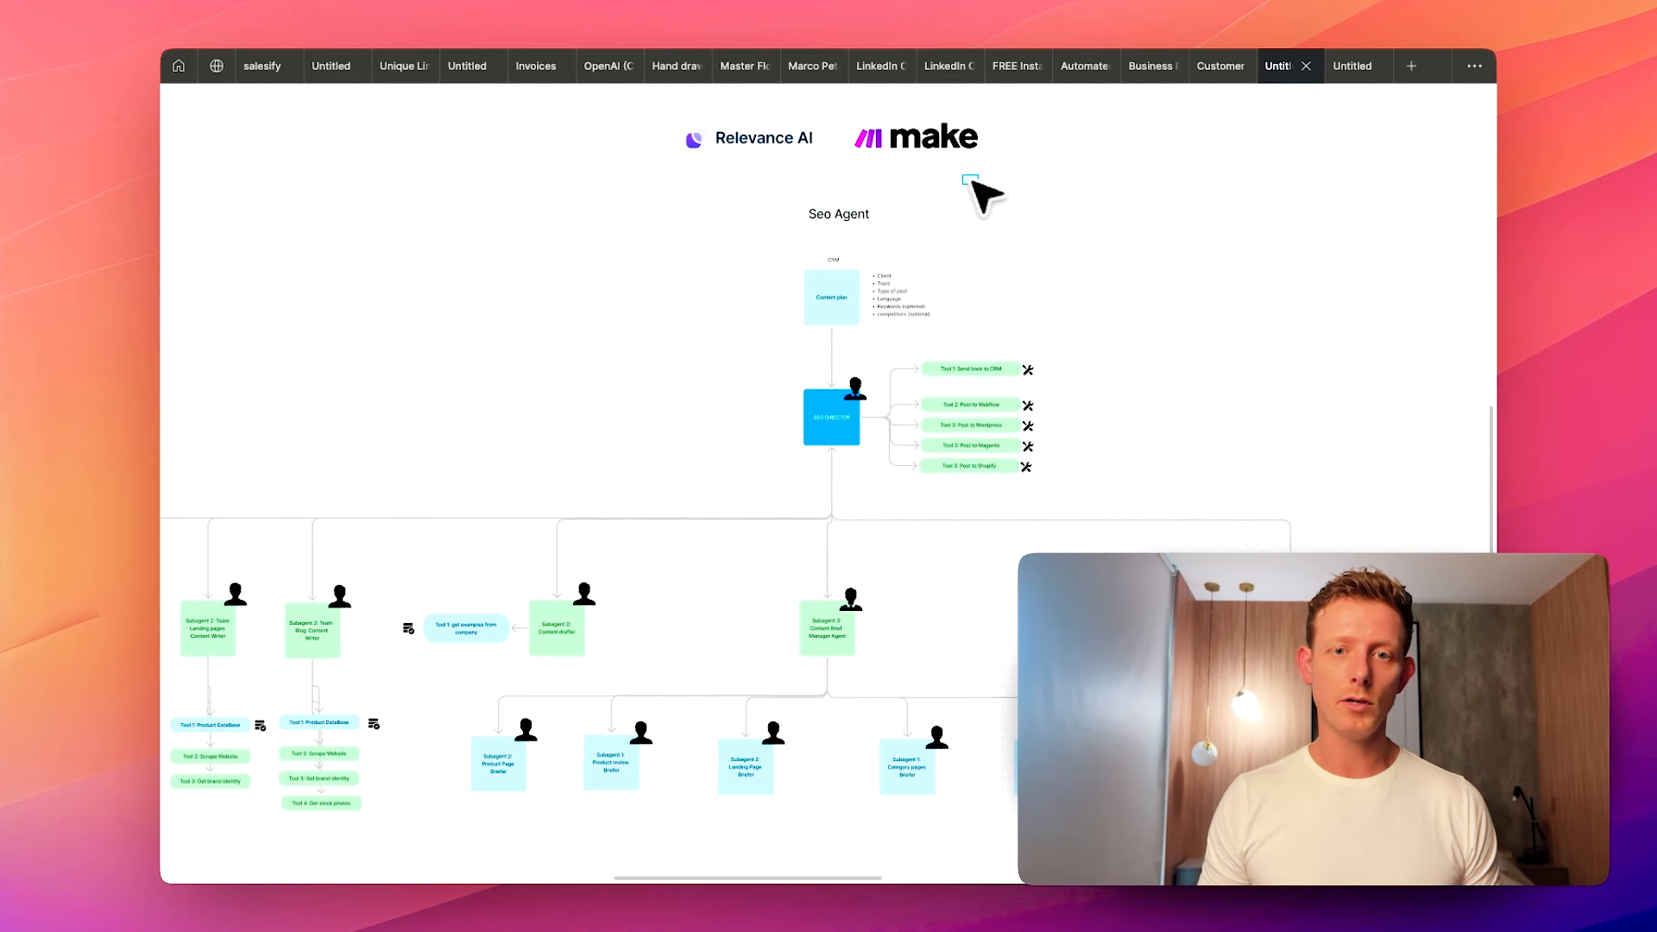
scroll(991, 257, "up", 2)
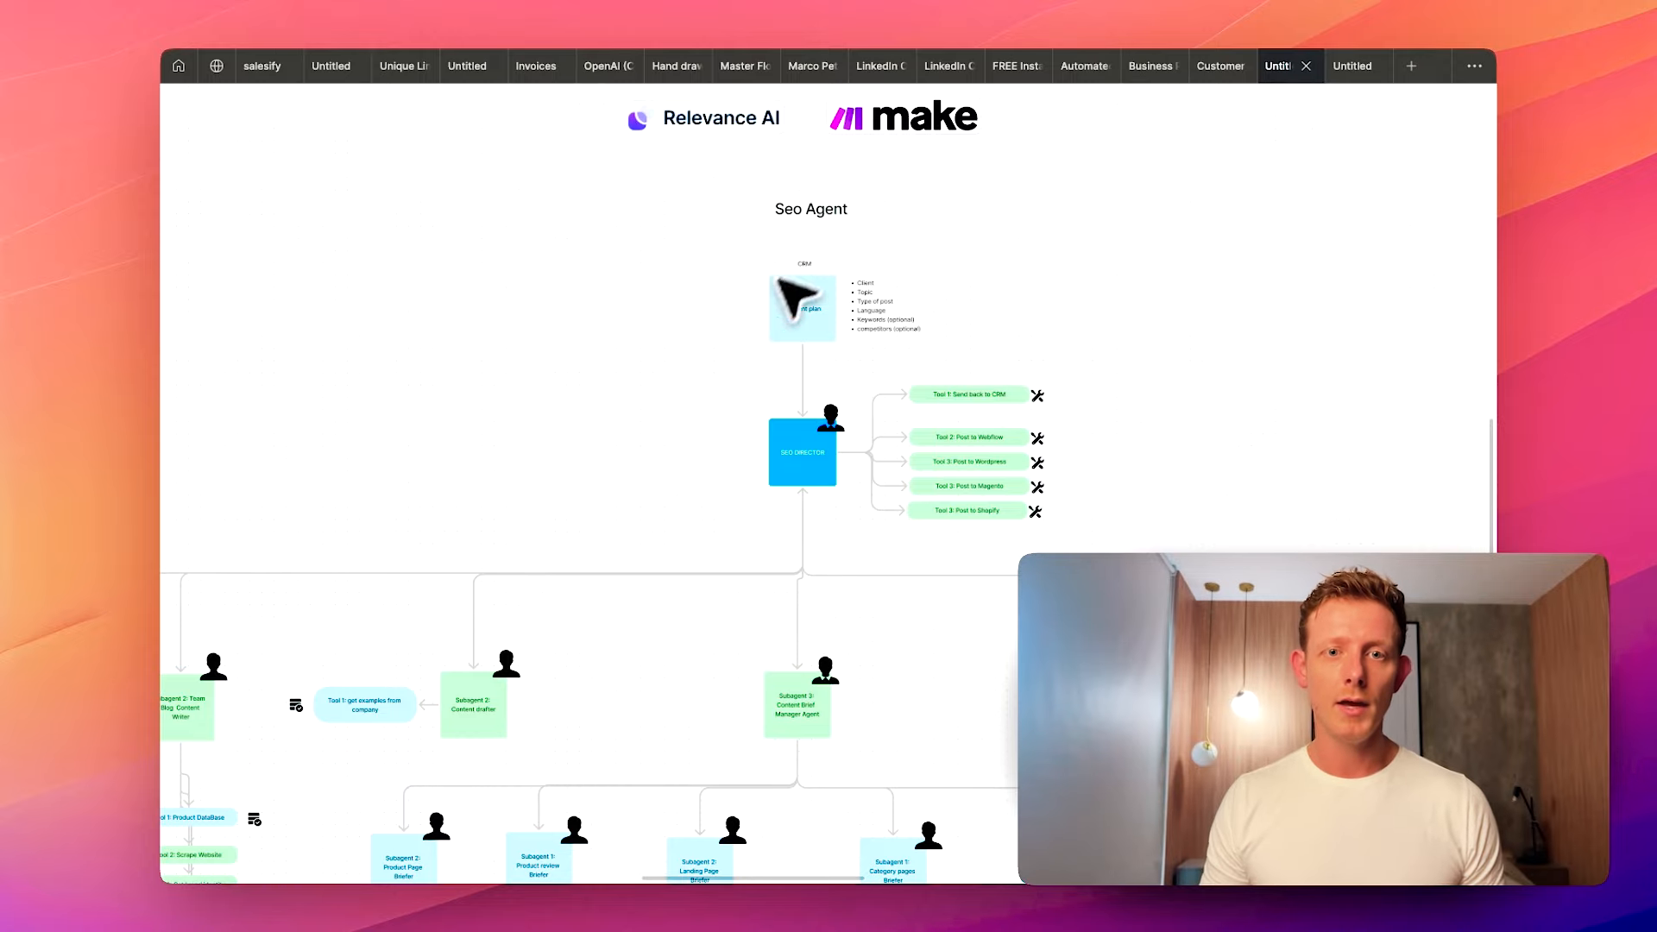
scroll(758, 351, "up", 3)
left_click_drag(563, 152, 1034, 282)
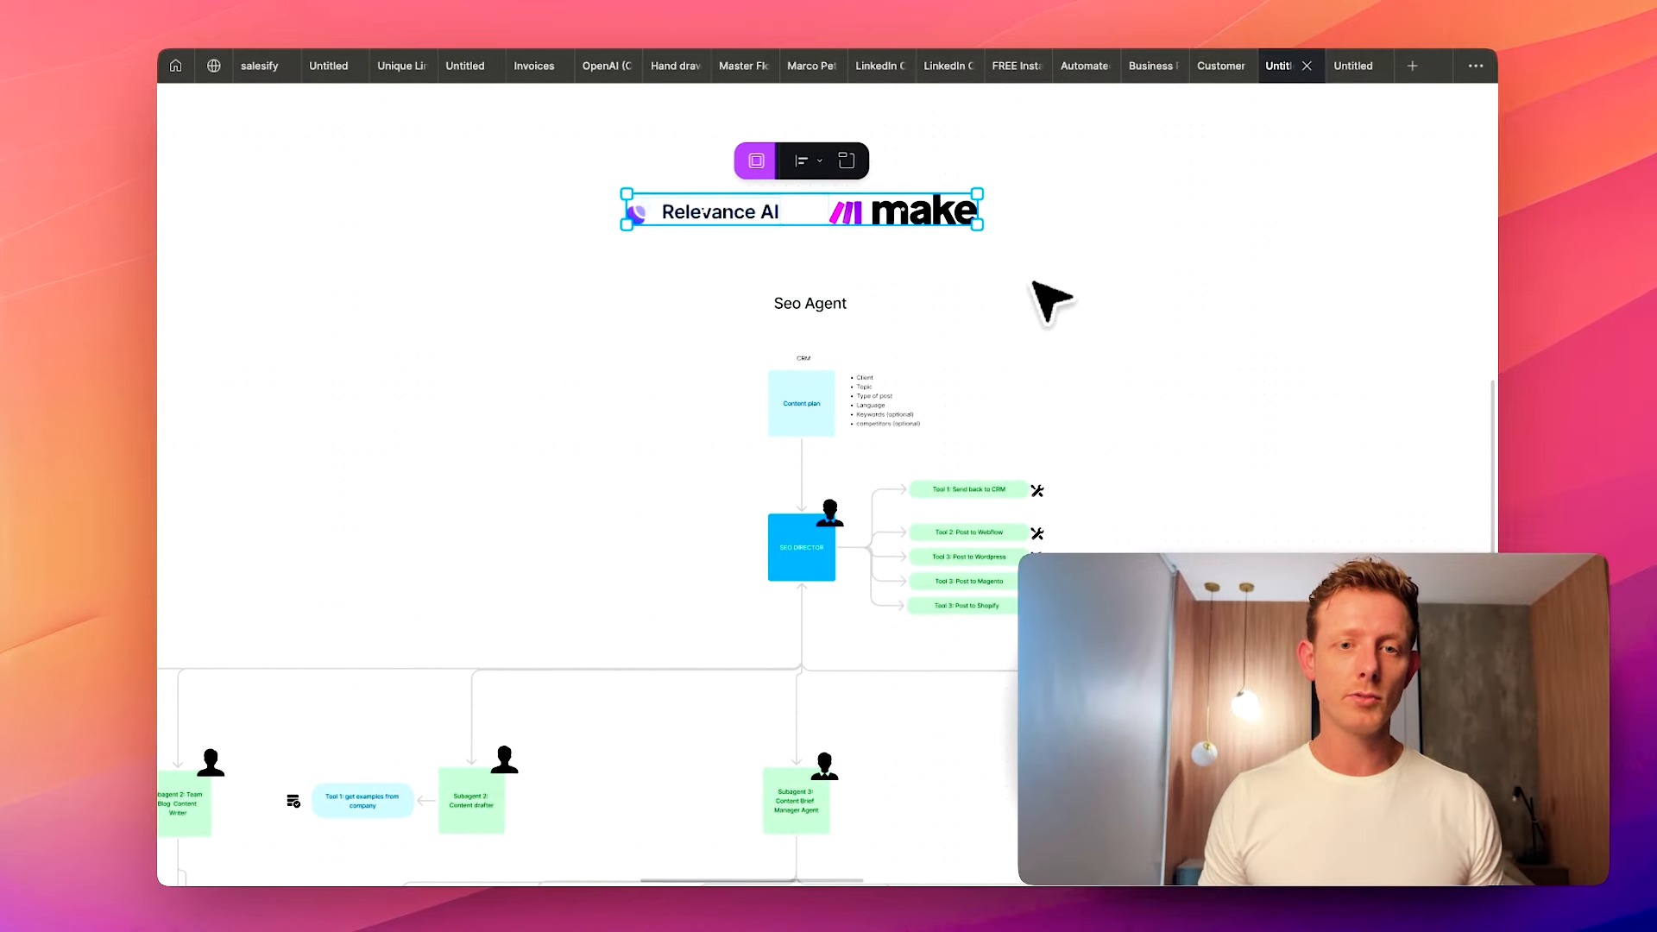
left_click(676, 276)
- View the wider Seo Agent hierarchy with the director, its subagents and their tools
scroll(735, 488, "down", 3)
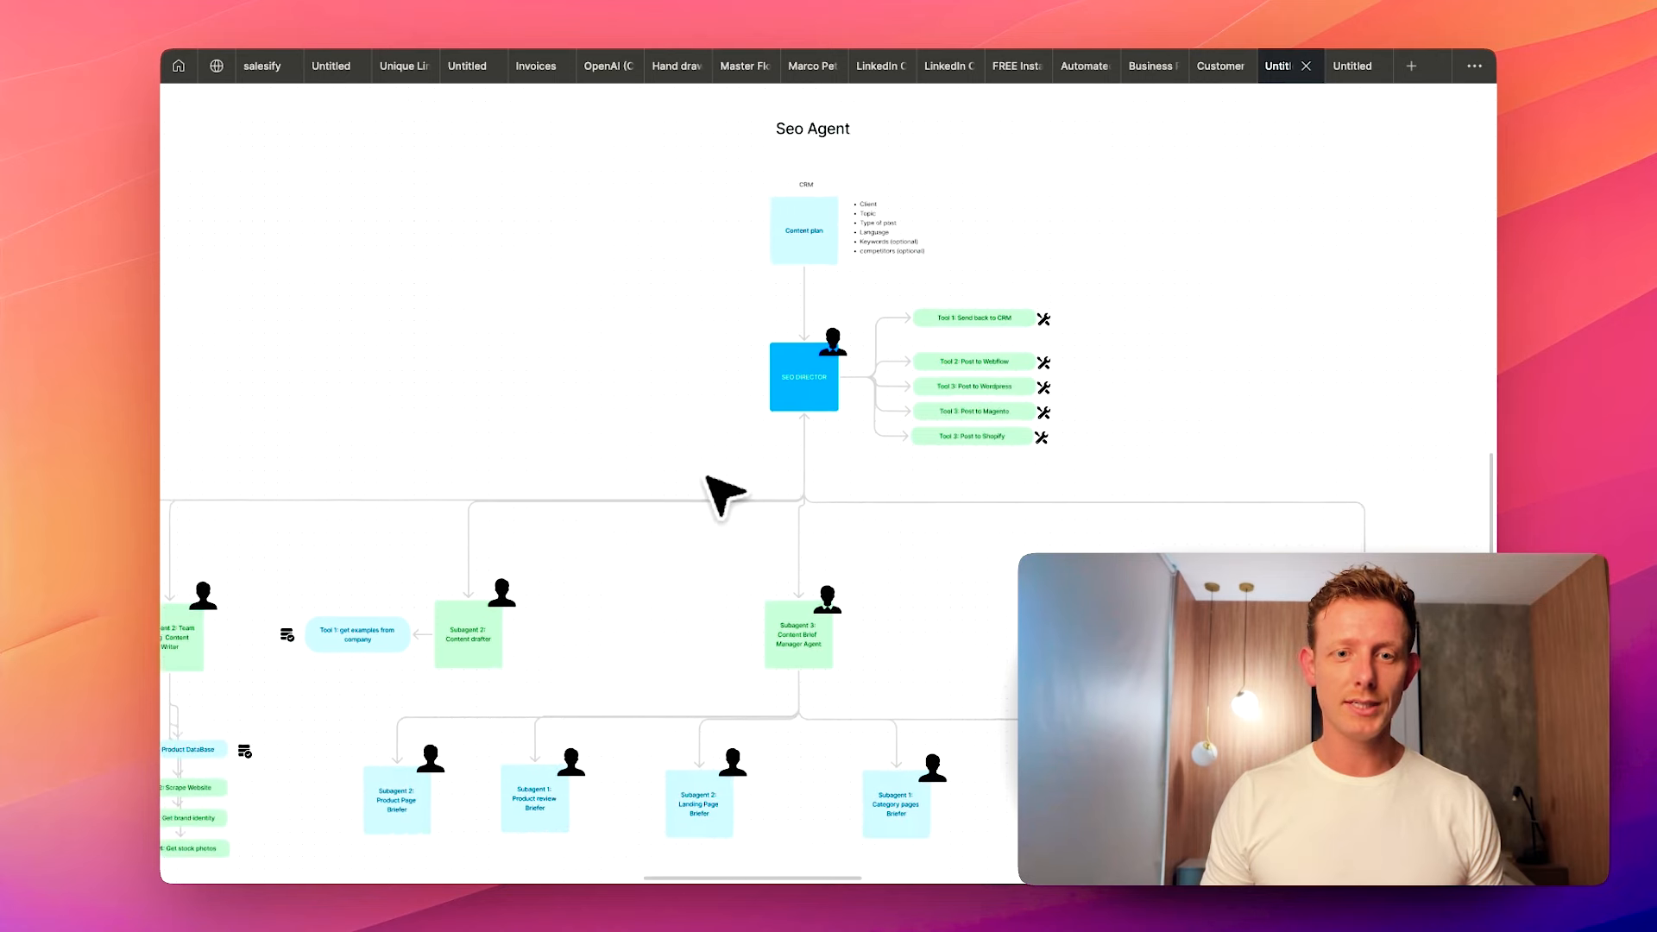
scroll(709, 477, "down", 5)
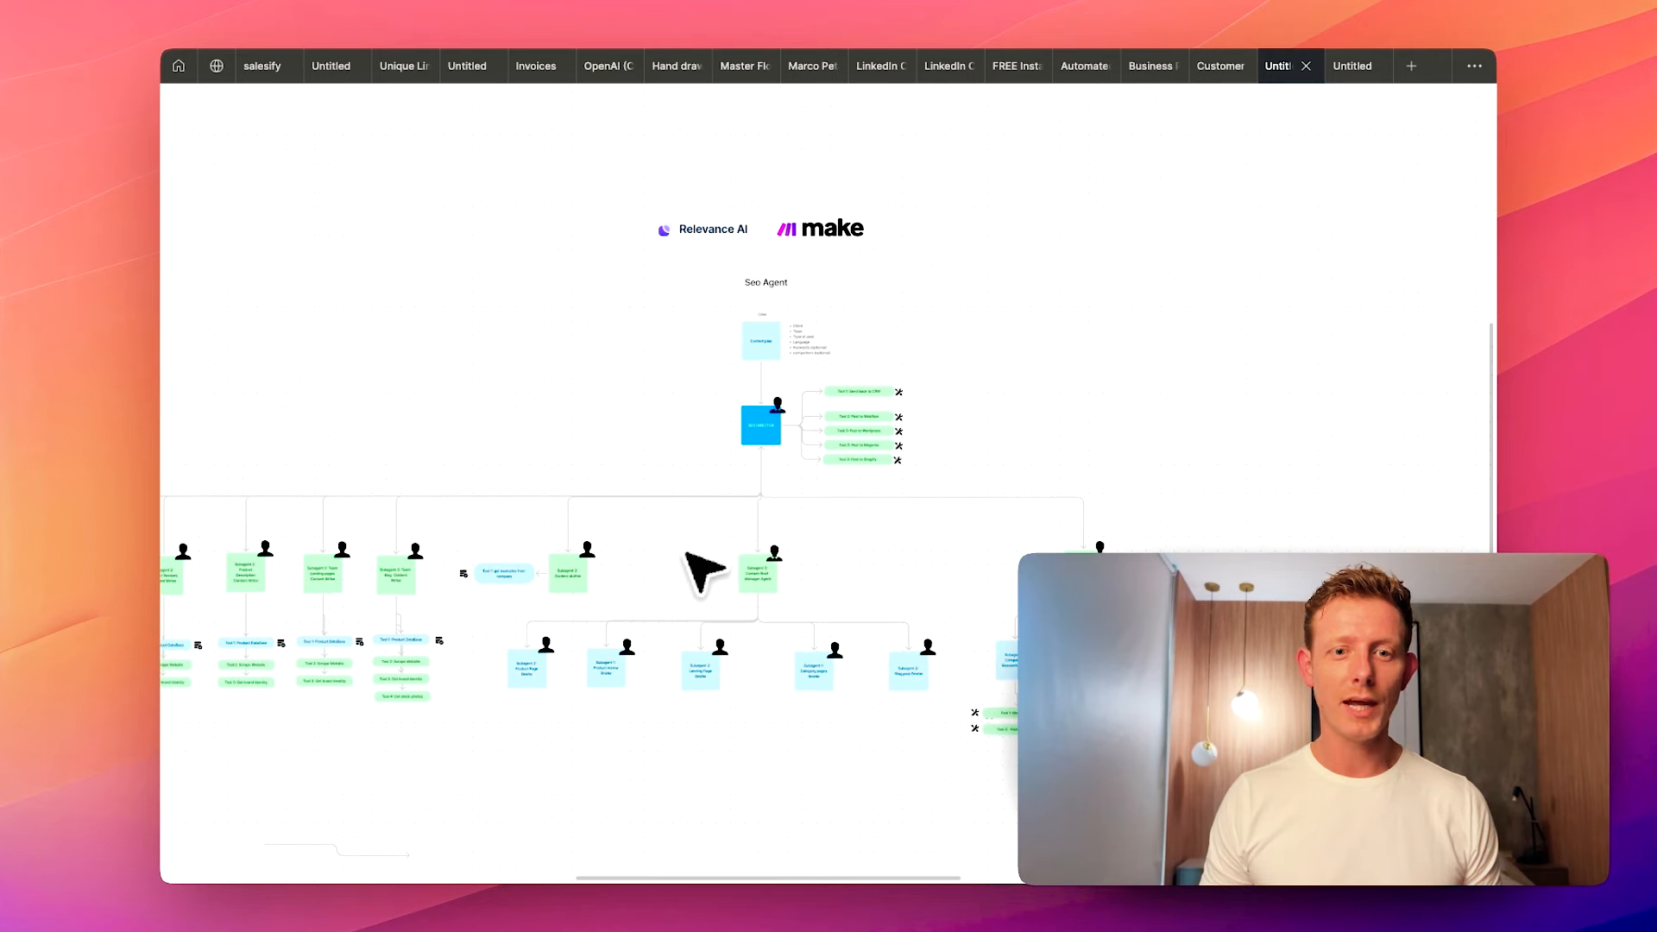
scroll(688, 555, "down", 1)
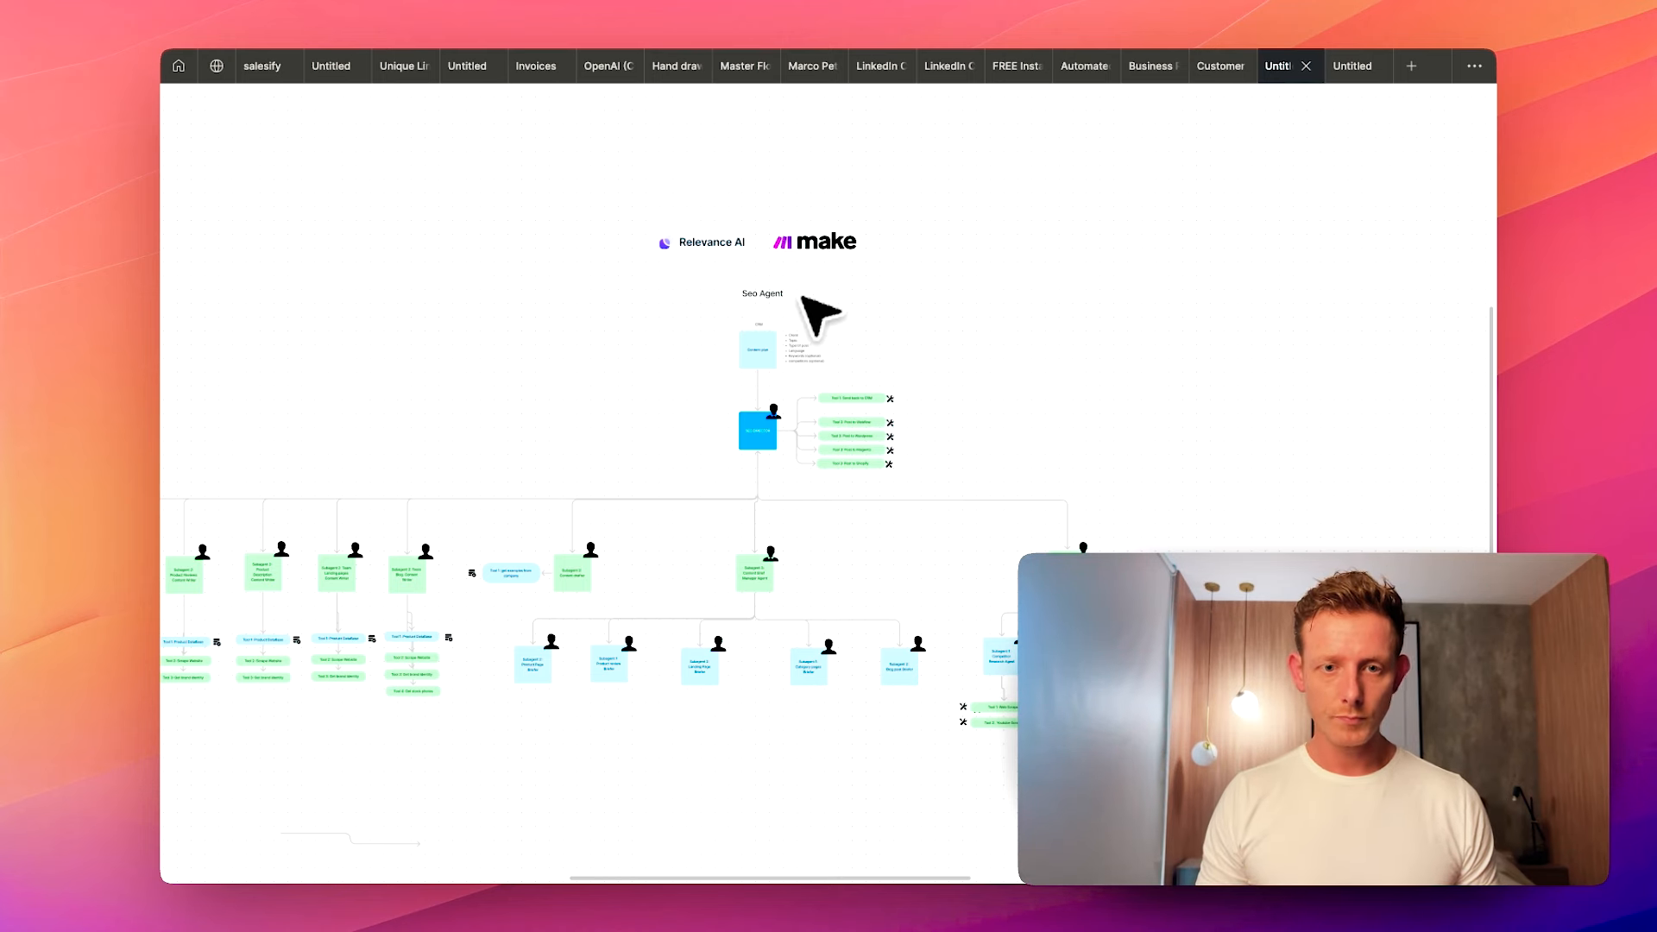
- Highlight the CRM label, the Content plan box and its list of inputs, and clear the selection
scroll(799, 313, "up", 2)
left_click_drag(610, 328, 824, 407)
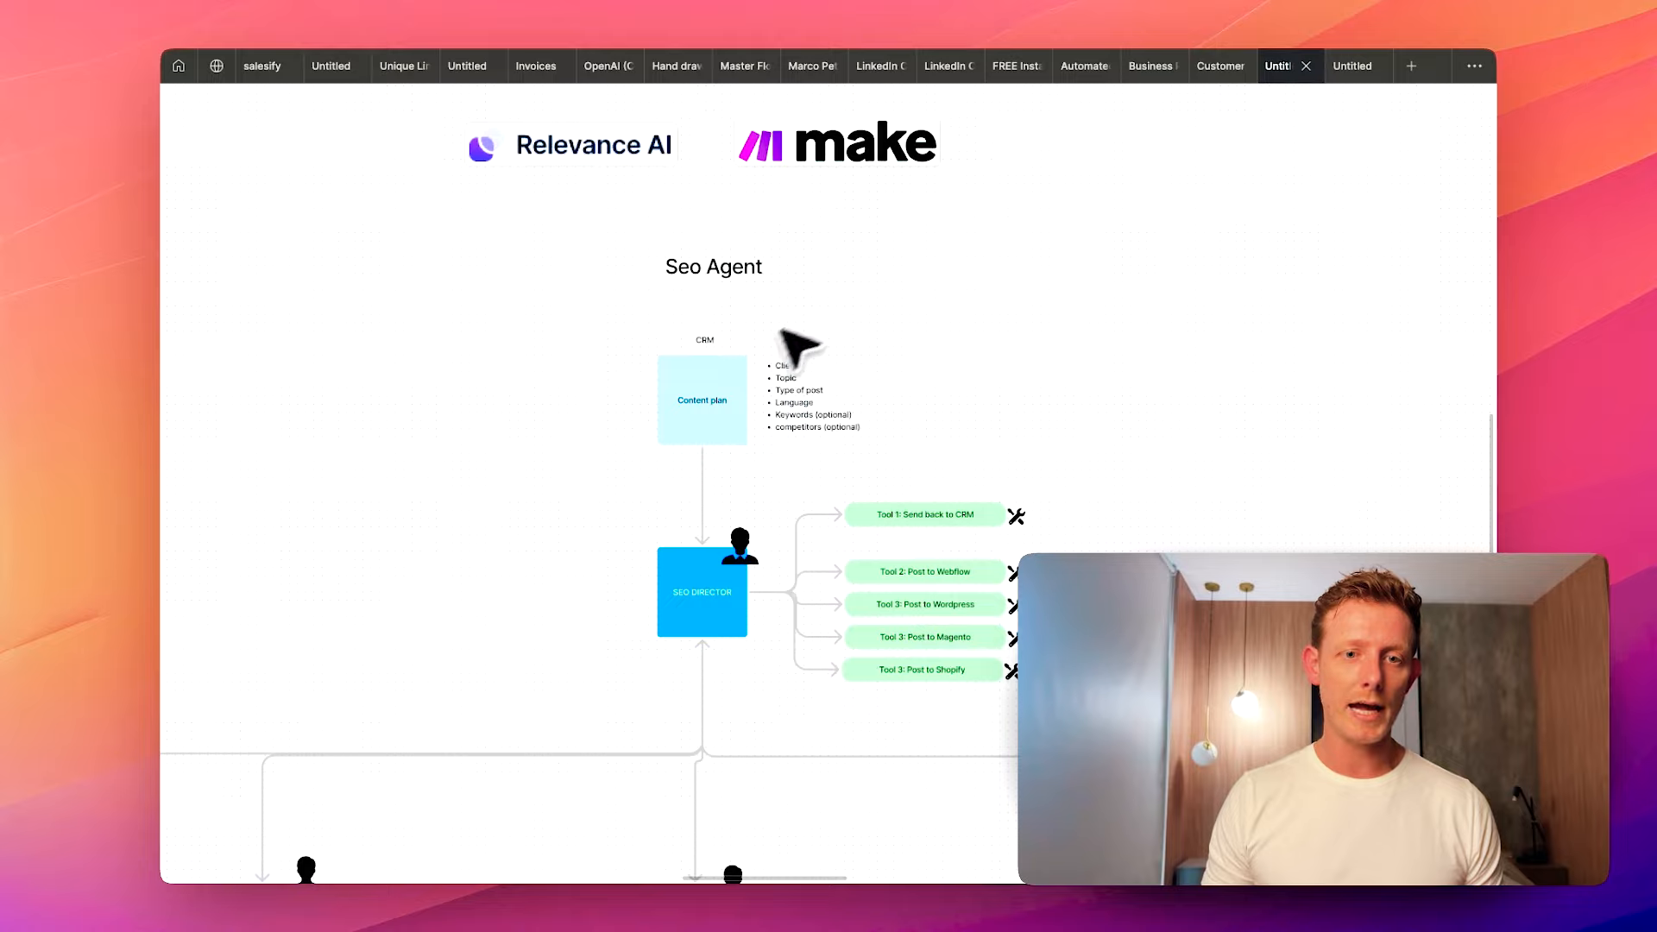
left_click(549, 459)
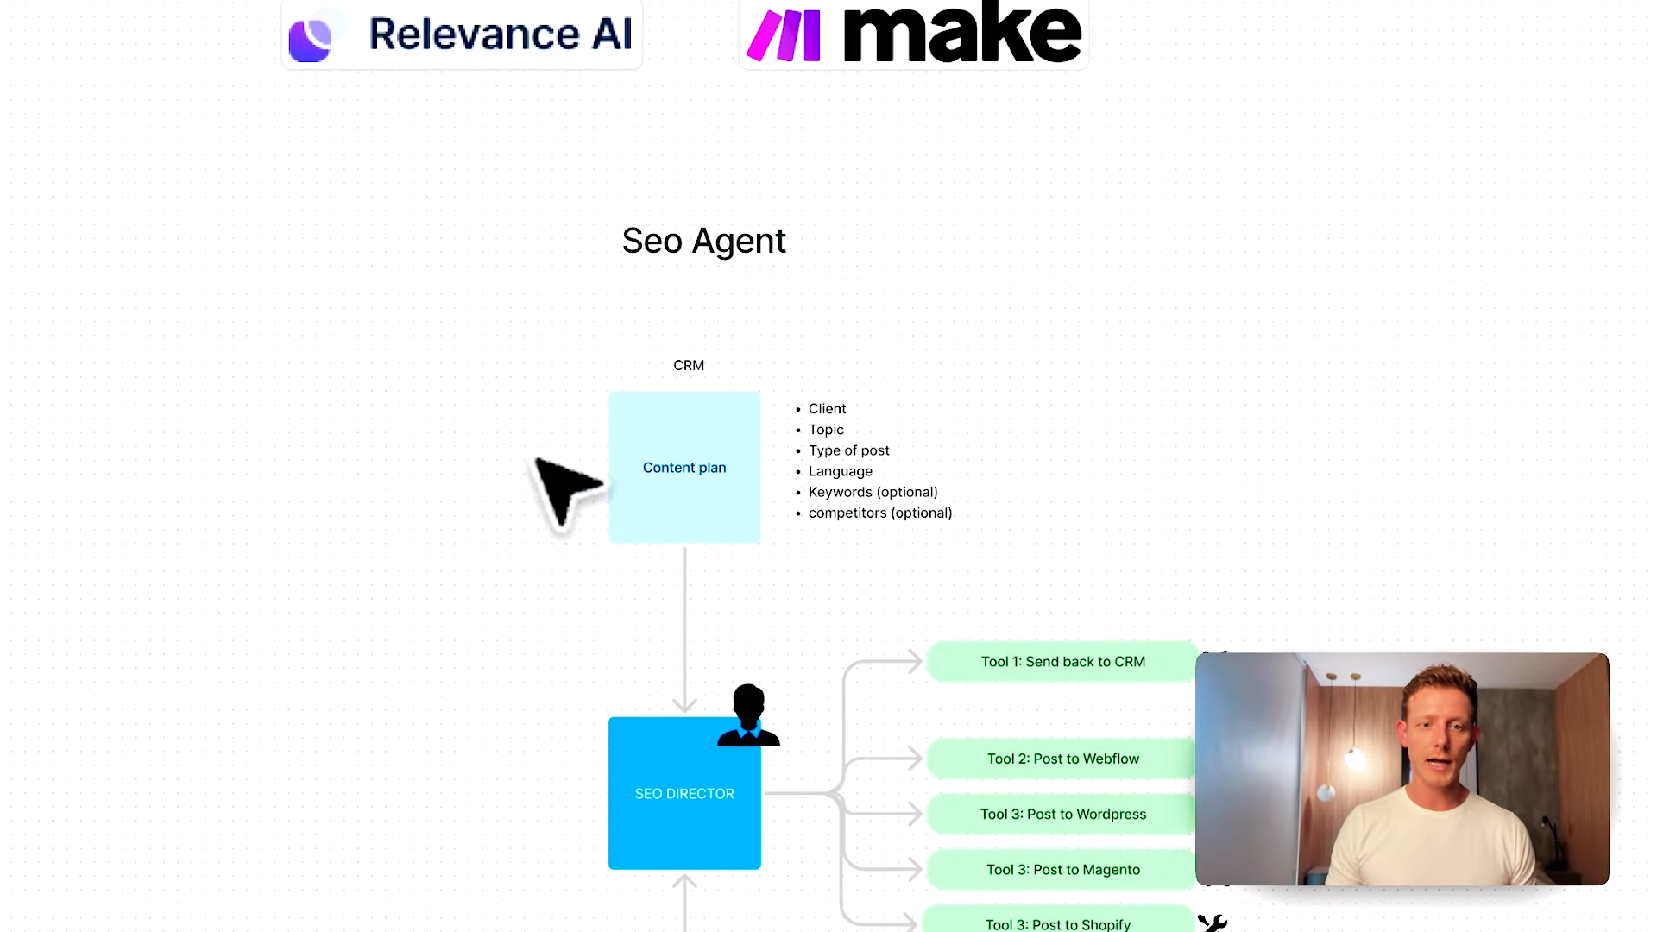
scroll(485, 330, "up", 3)
left_click_drag(492, 351, 1235, 595)
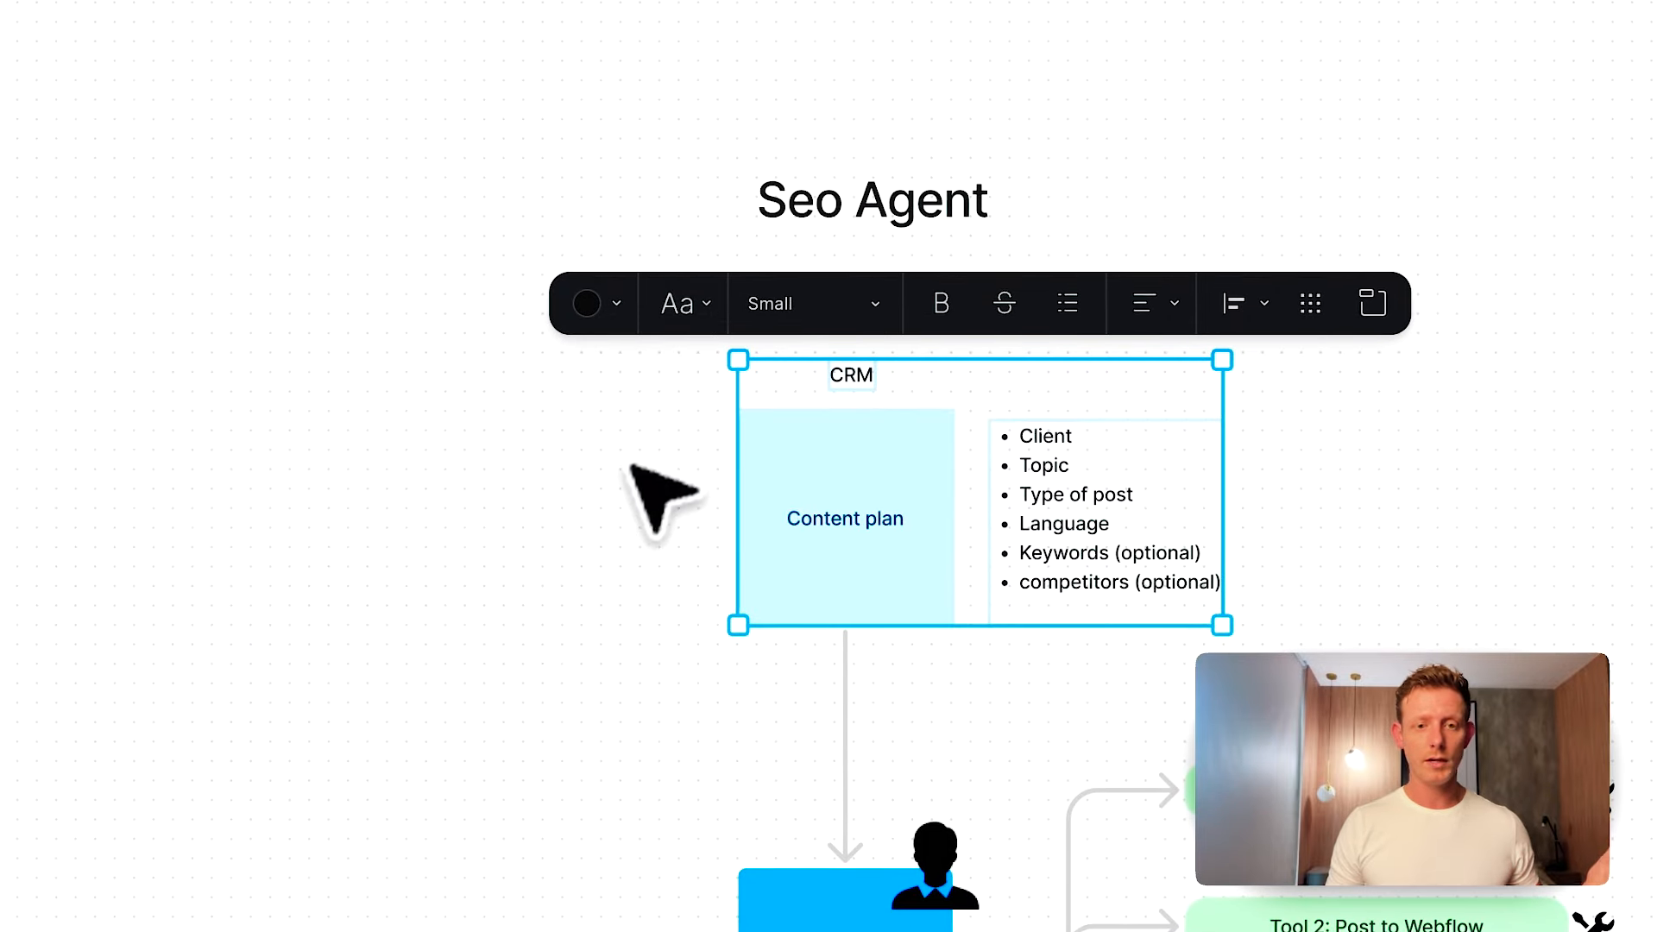
left_click(515, 423)
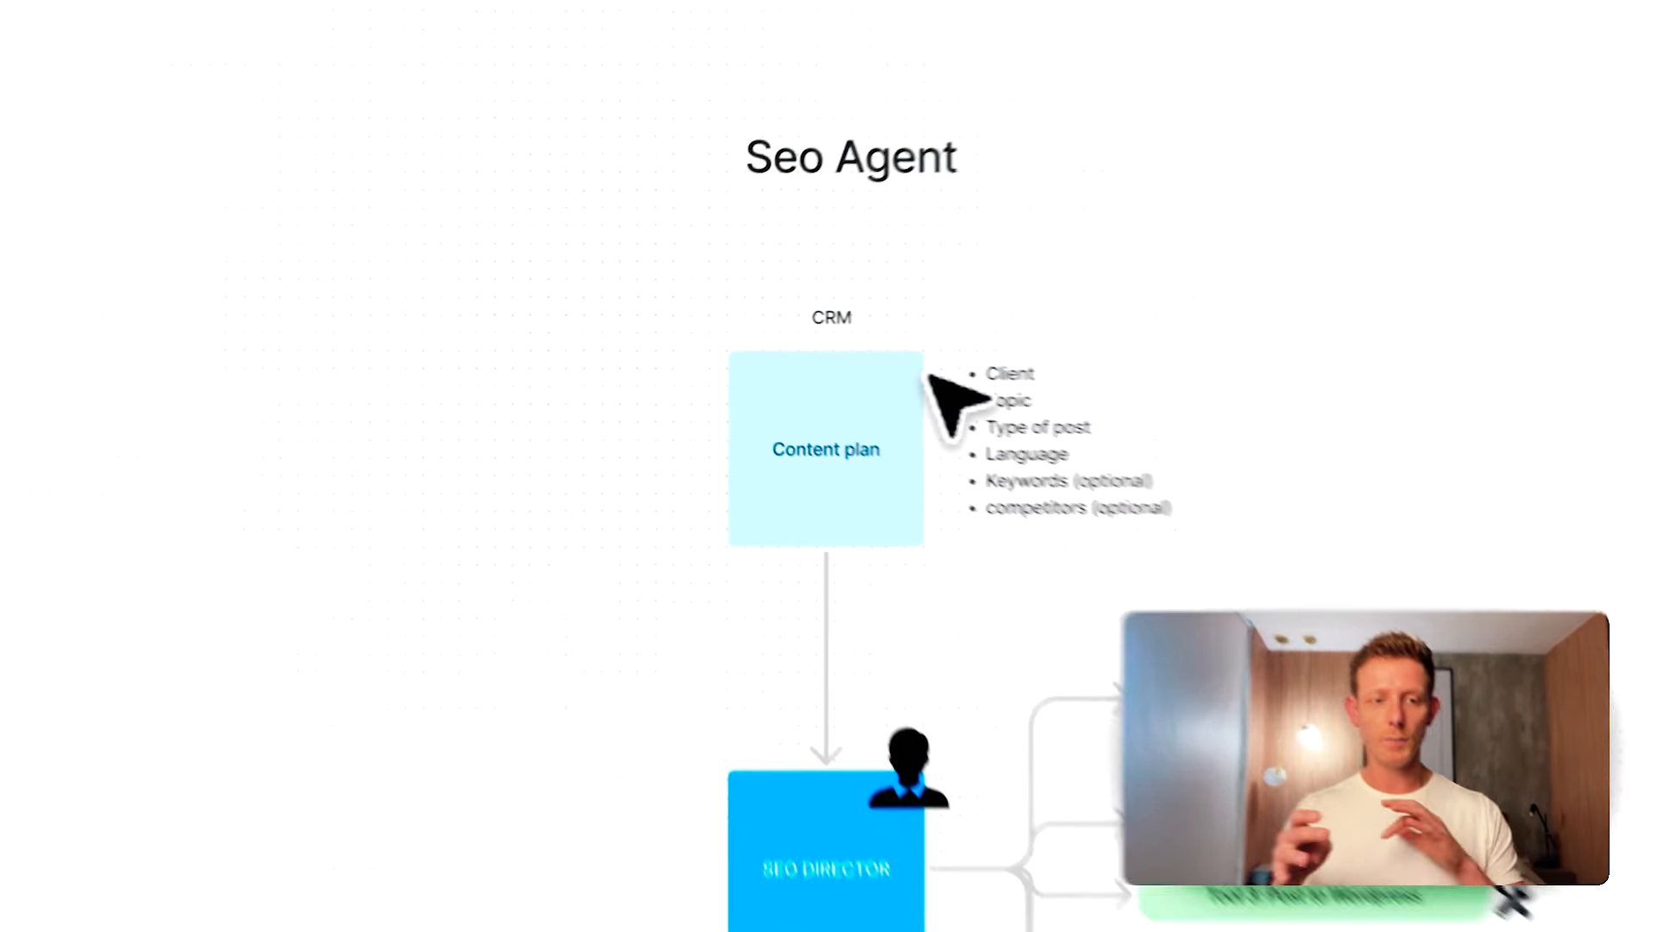
- Examine the SEO Director box with its CRM and publishing tools, and the subagents beneath it
scroll(907, 469, "down", 3)
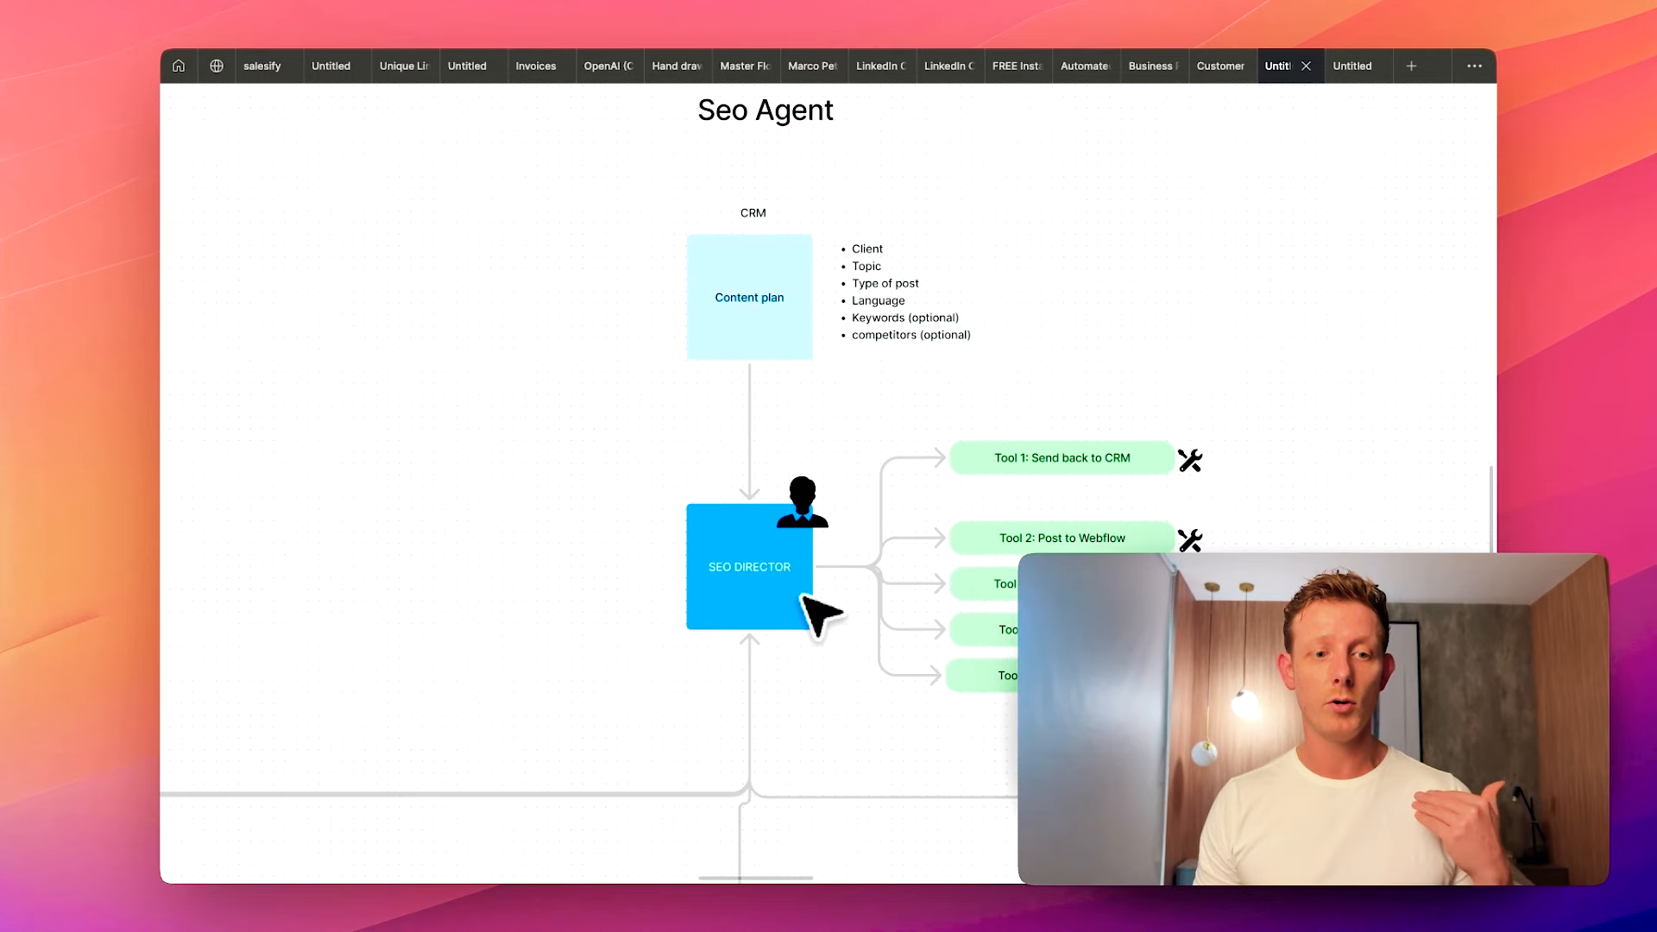
scroll(739, 531, "down", 3)
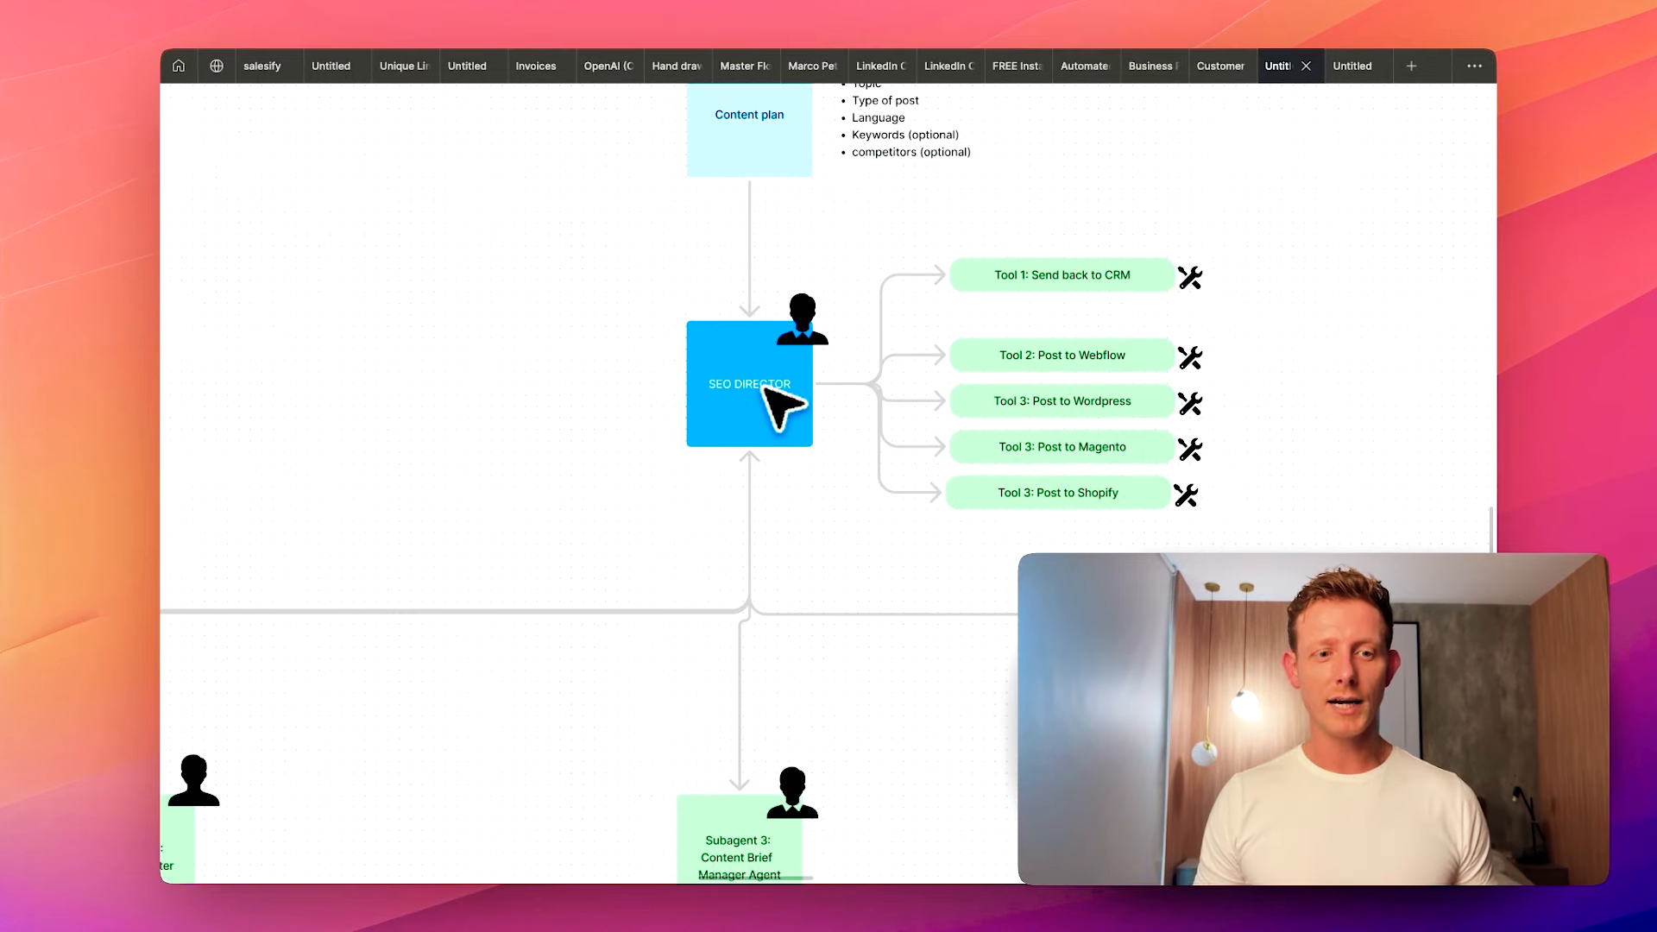
scroll(843, 637, "down", 5)
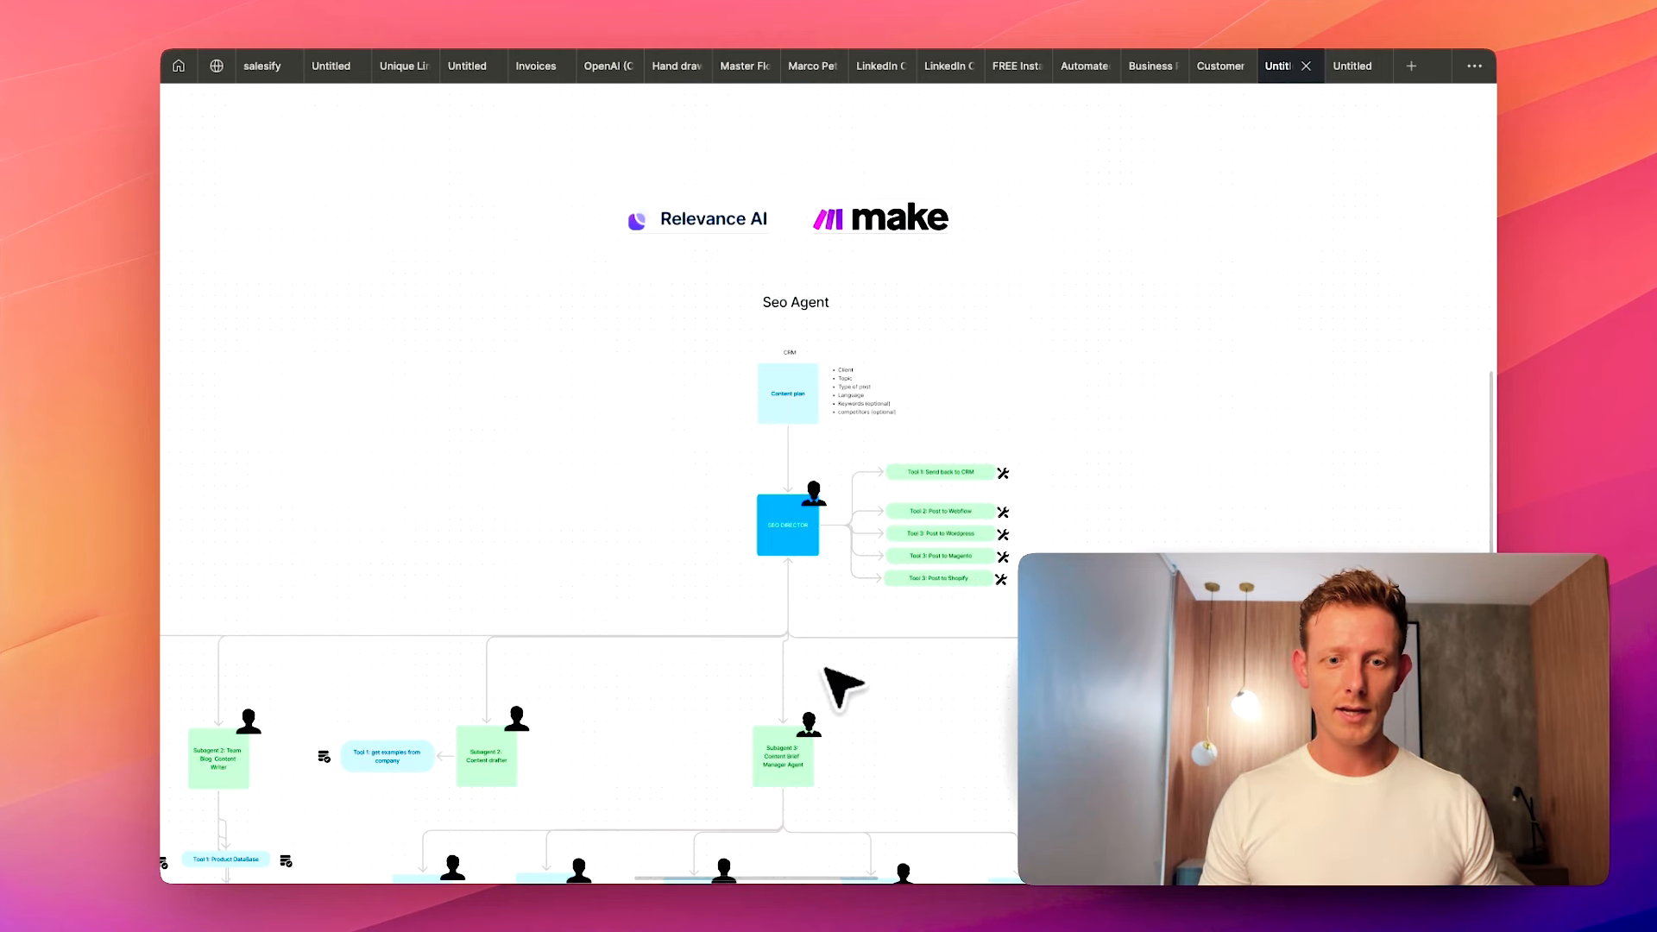
scroll(828, 679, "down", 1)
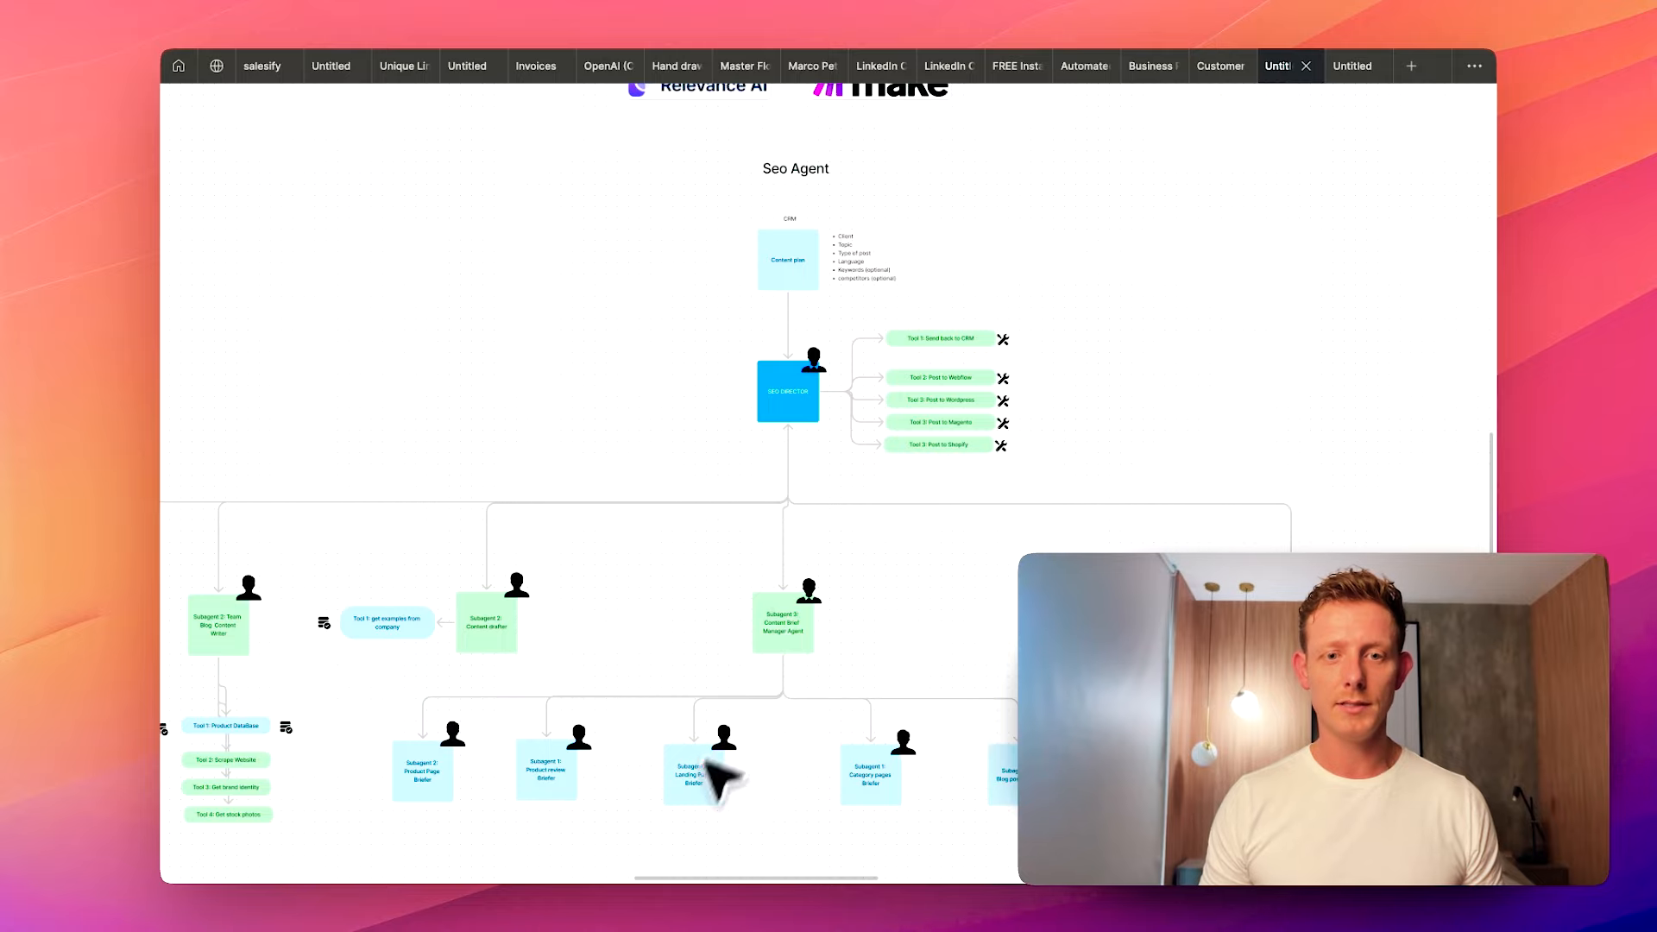
- Return to the start of the diagram and select the Content plan box together with its input list
scroll(803, 393, "up", 5)
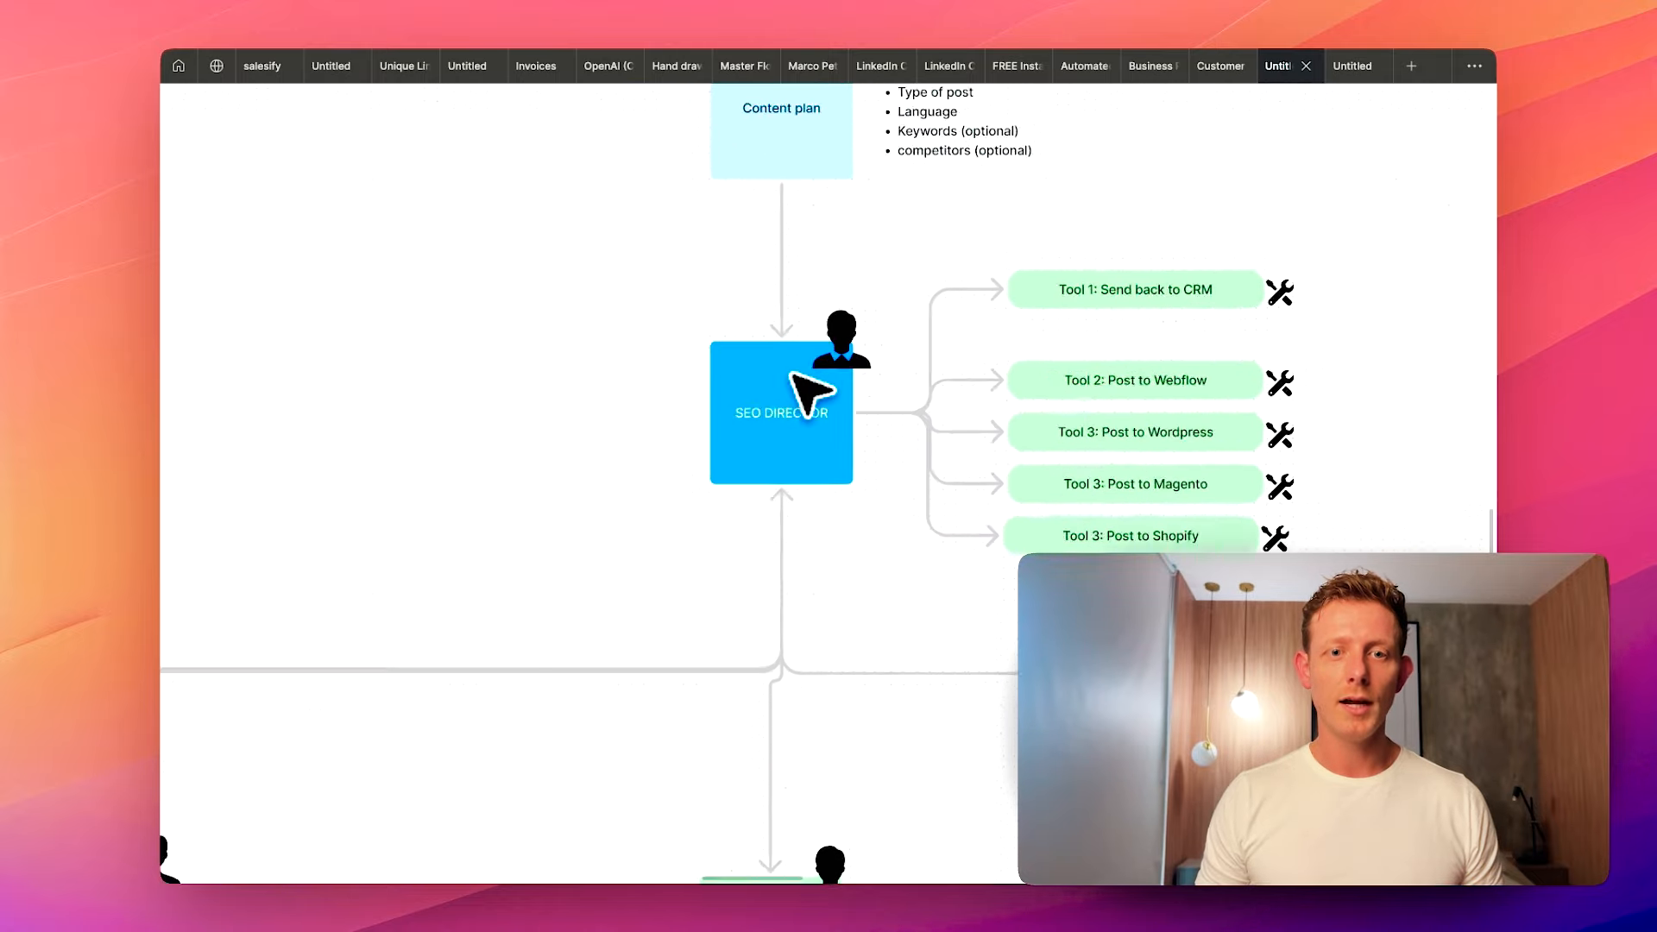
scroll(788, 363, "up", 5)
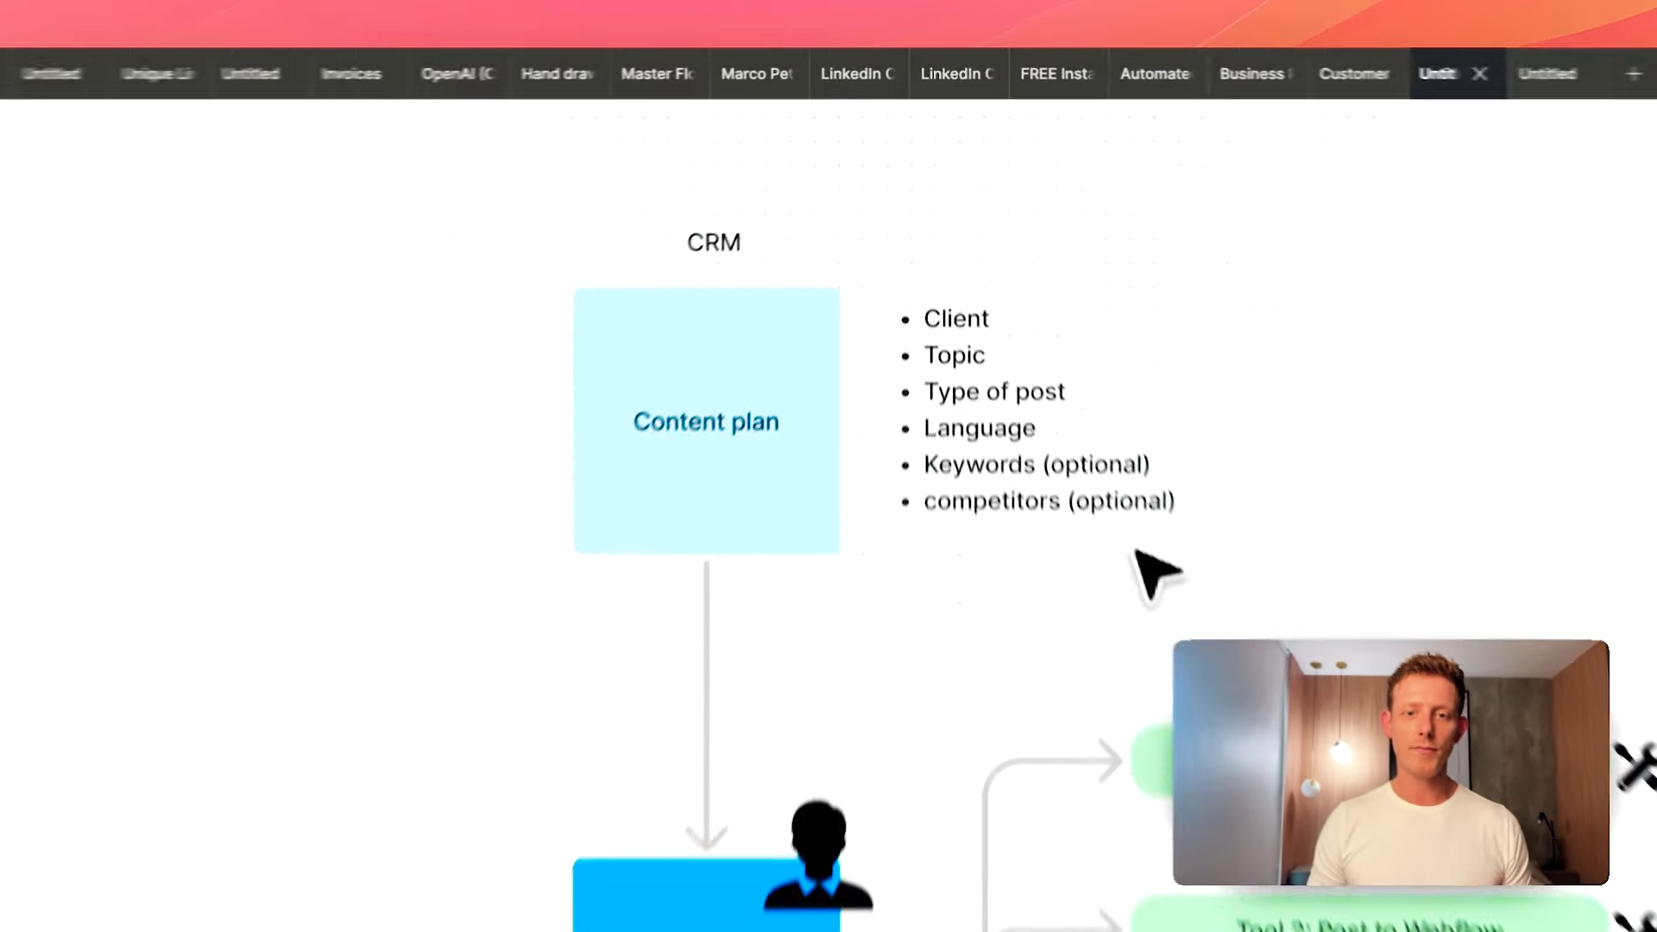
left_click_drag(1081, 401, 762, 223)
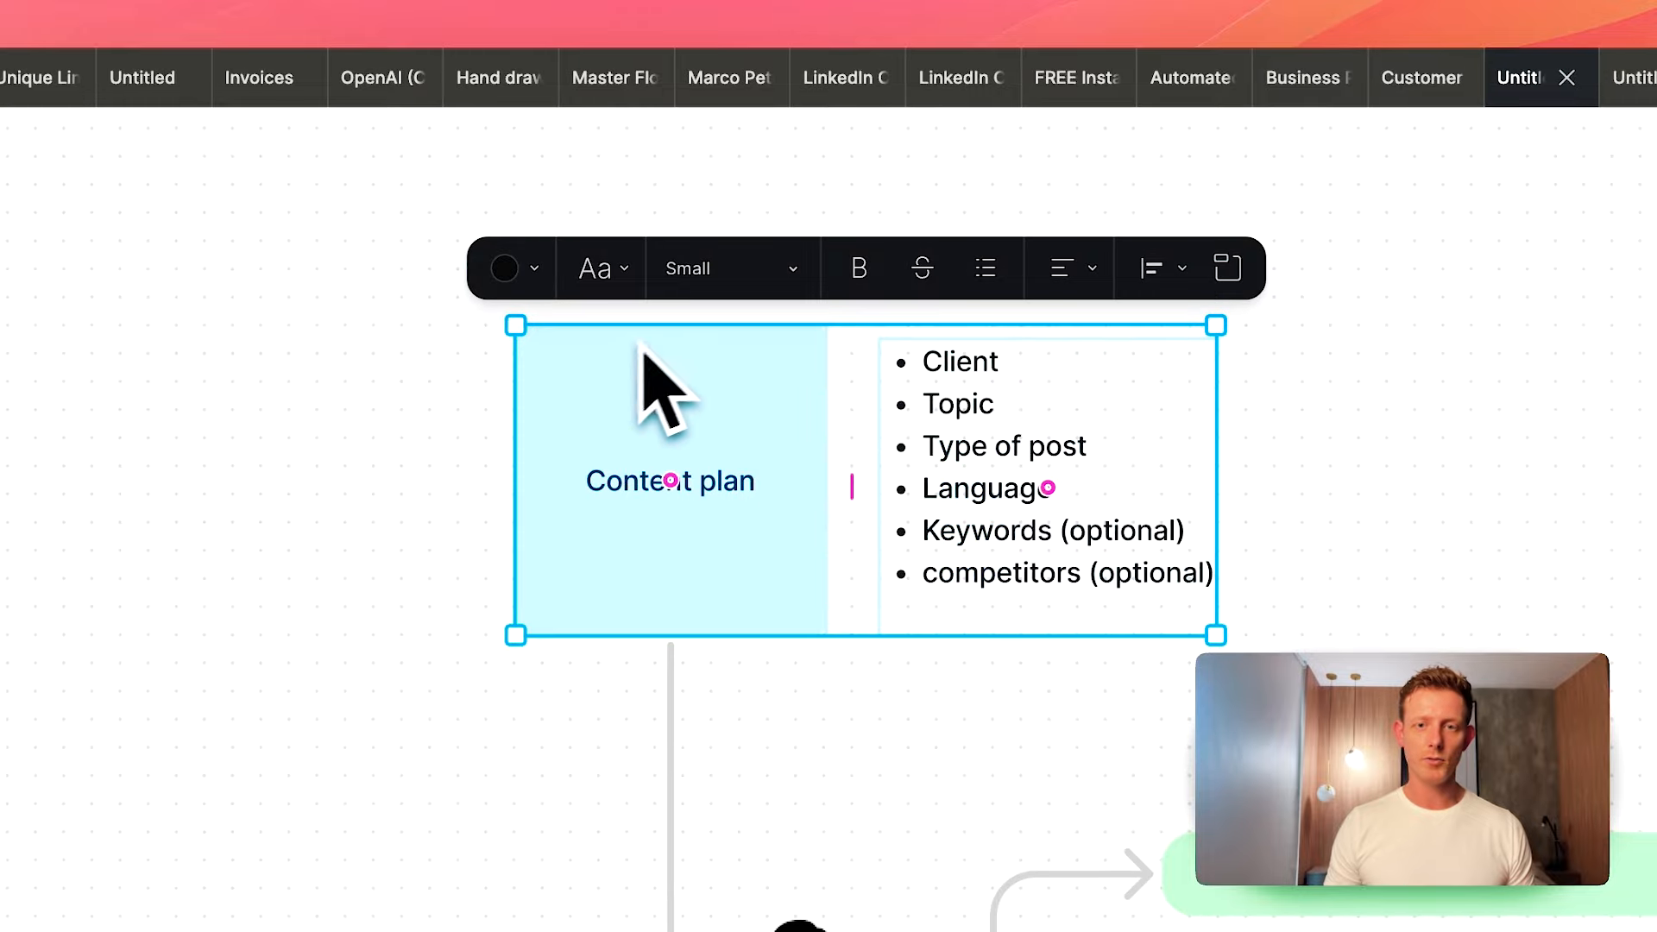
- Switch to the SEO Agent Team base in Airtable and select the "Best nike male running shoes" topic
key("alt+Tab")
left_click(1036, 220)
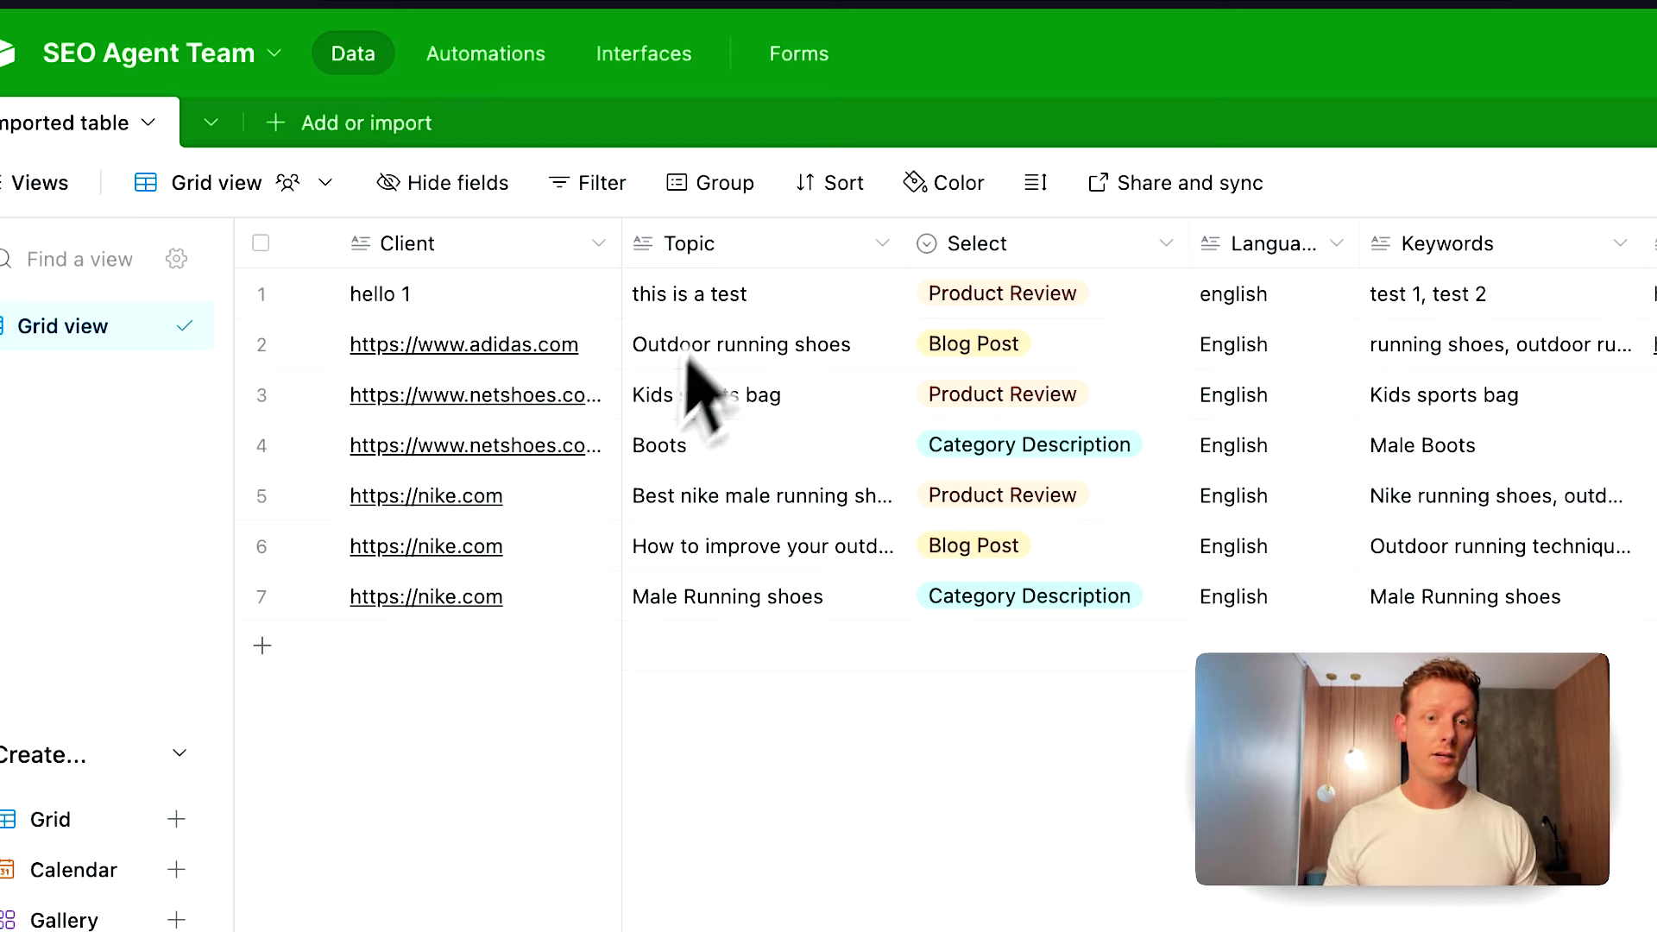
left_click(779, 494)
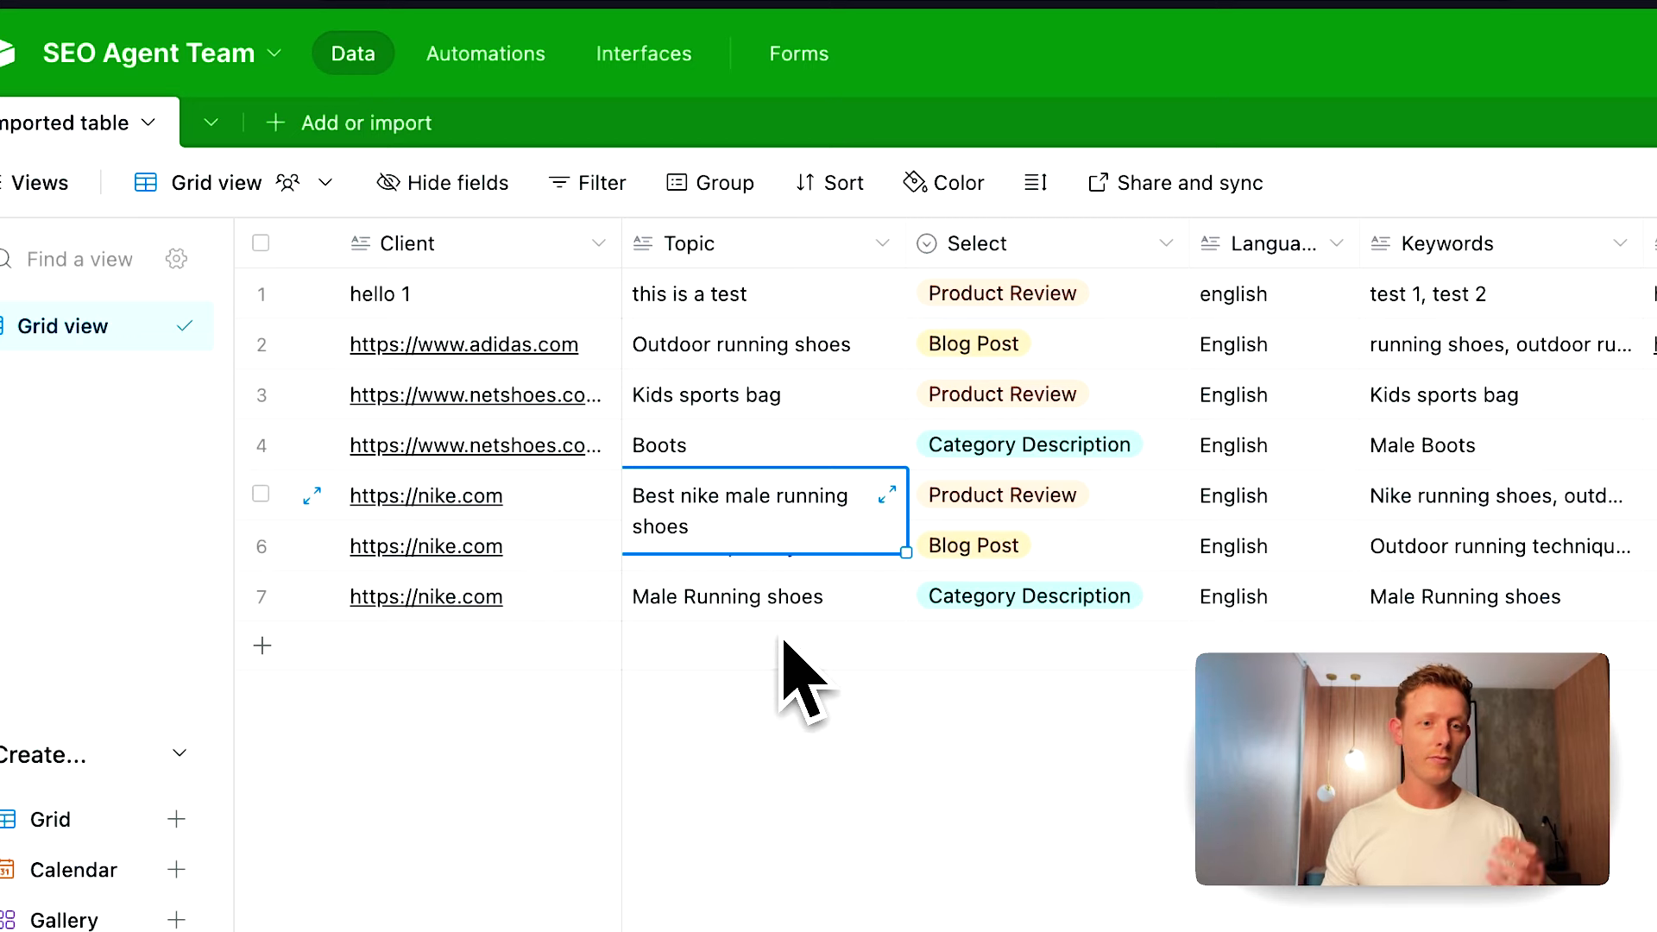
- Open the full topic text of the "Best nike male running shoes" record and close it unchanged
left_click(749, 665)
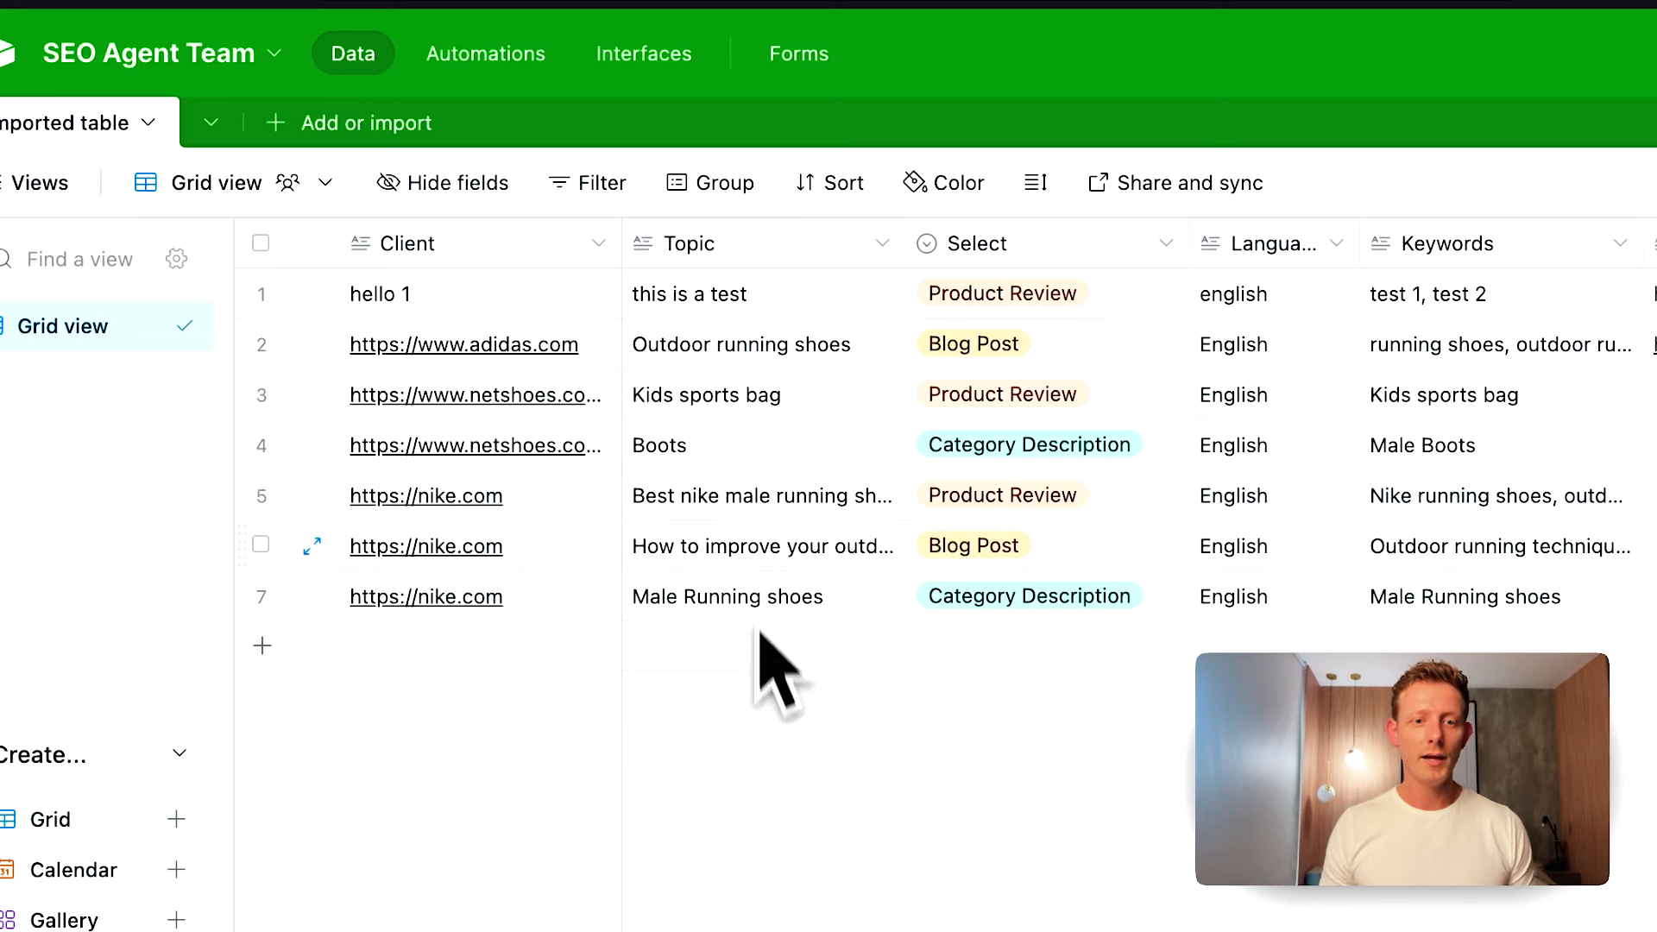
double_click(742, 509)
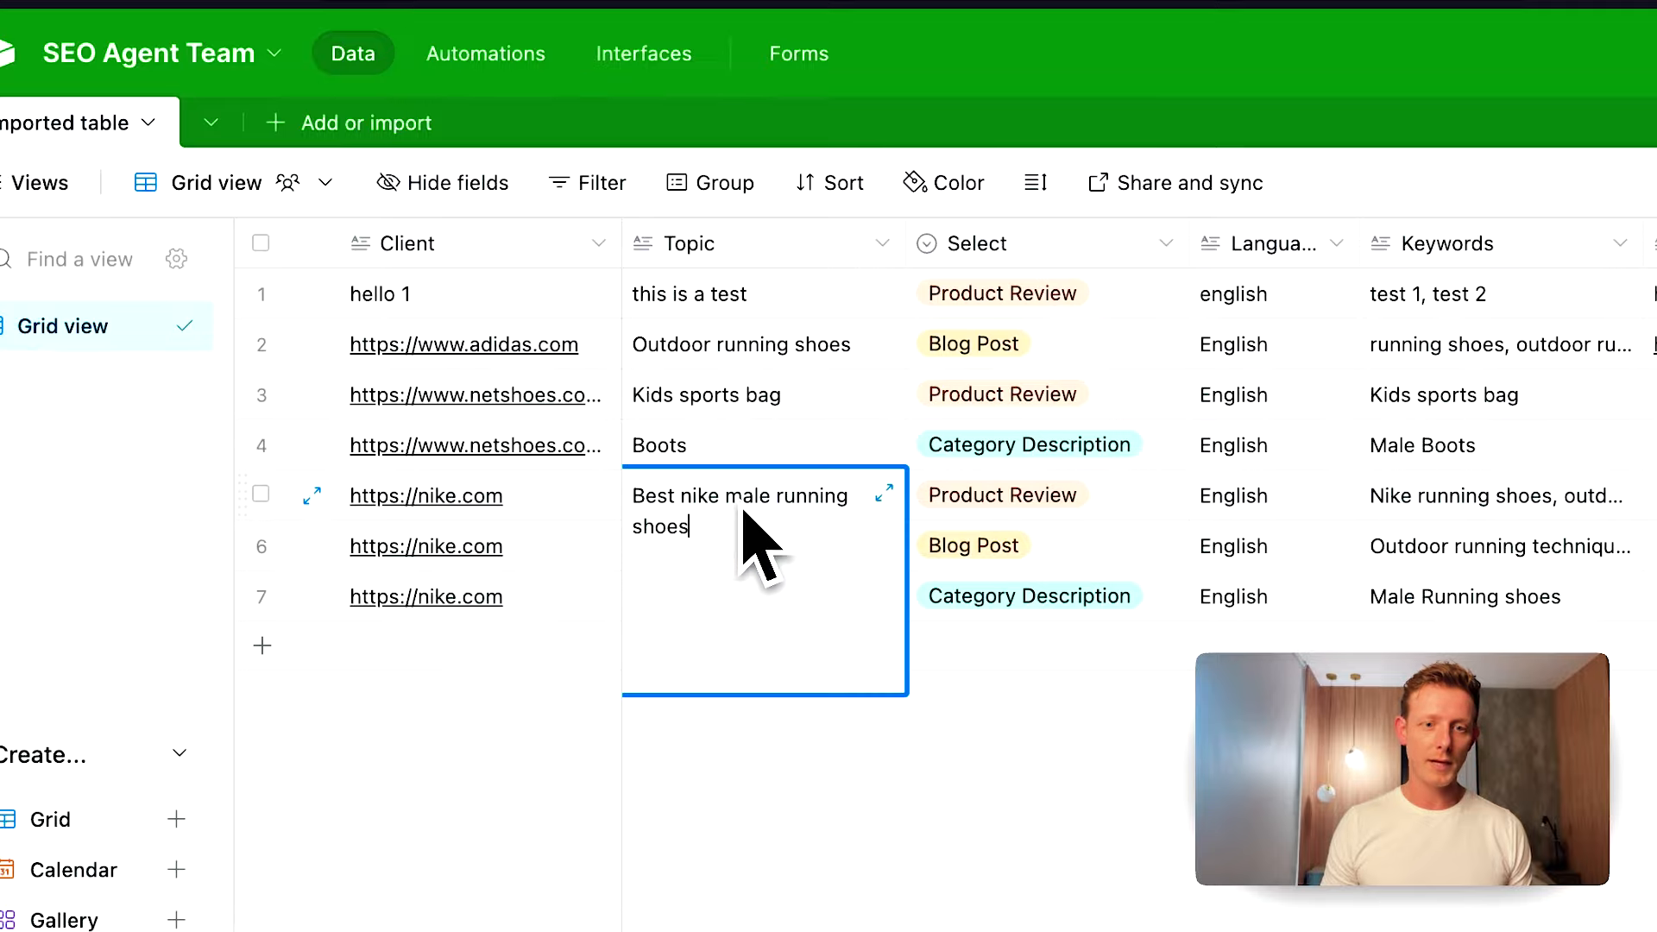
left_click(1178, 859)
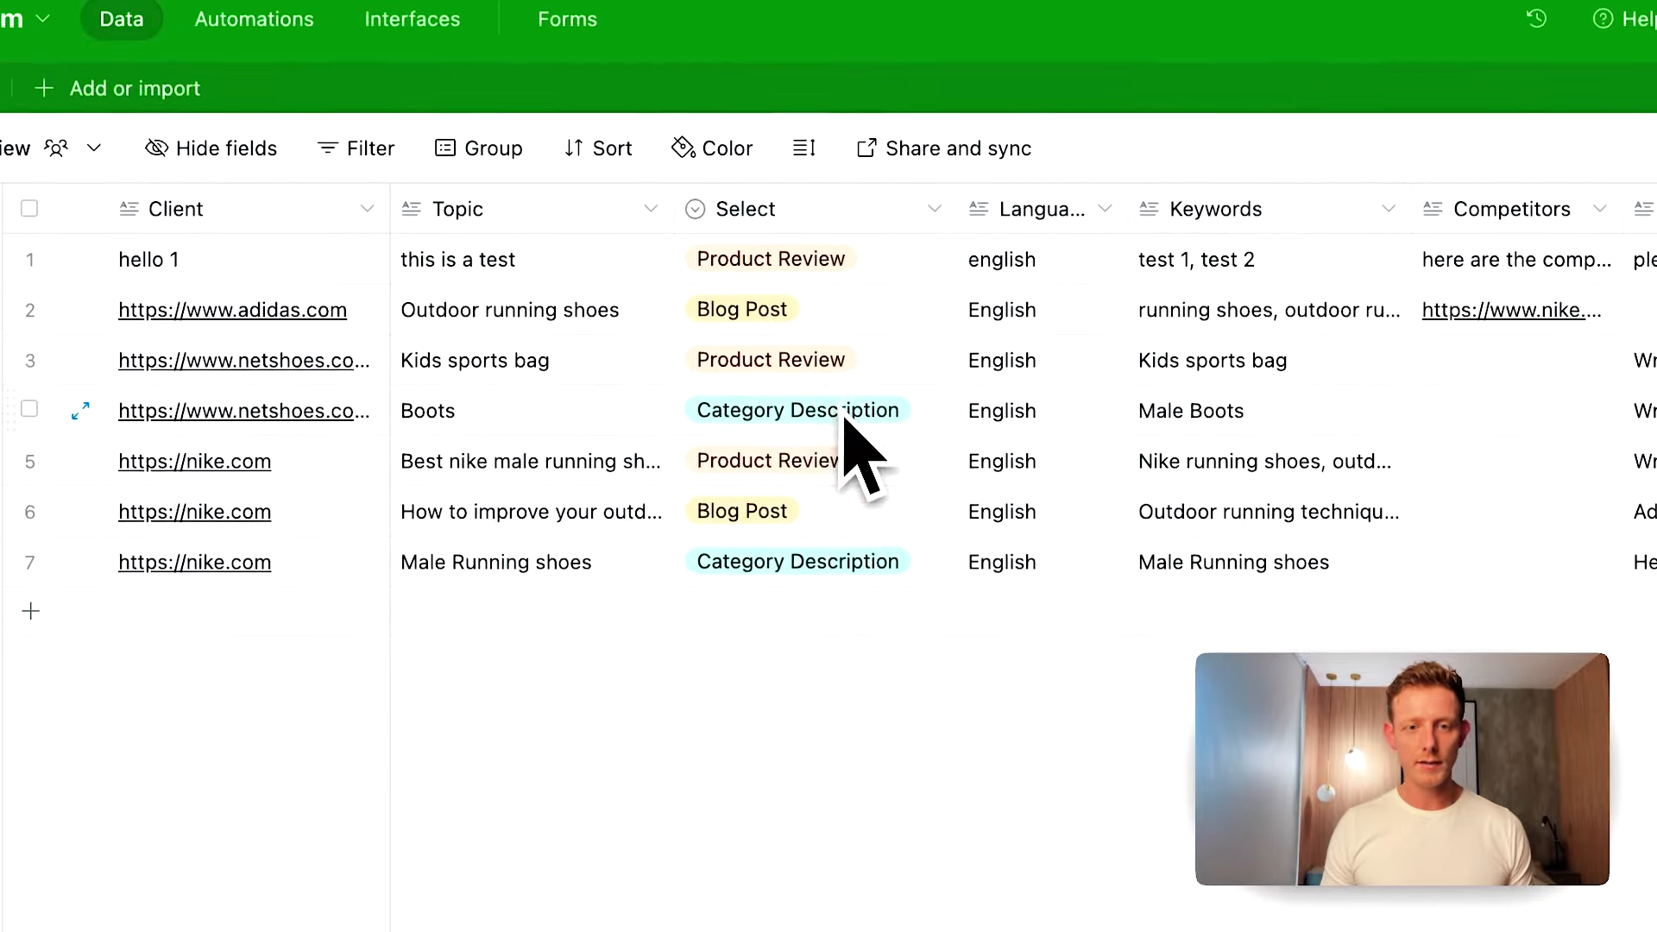
- Show the content type options available for the "Best nike male running shoes" record
left_click(836, 472)
left_click(834, 466)
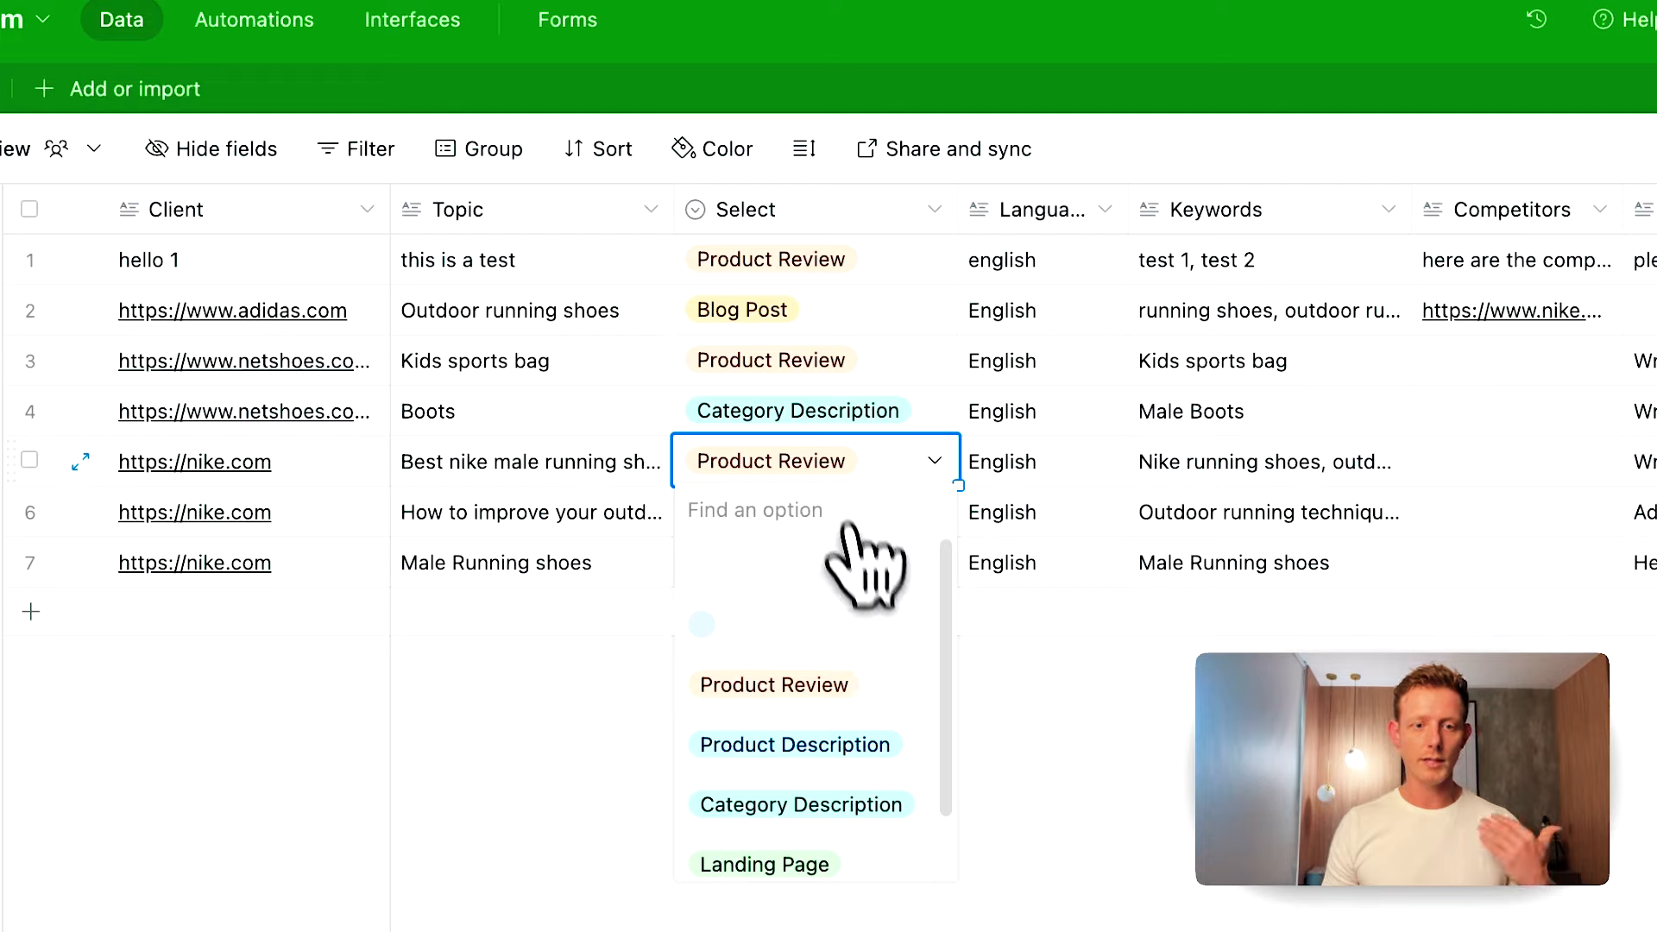
scroll(849, 528, "down", 1)
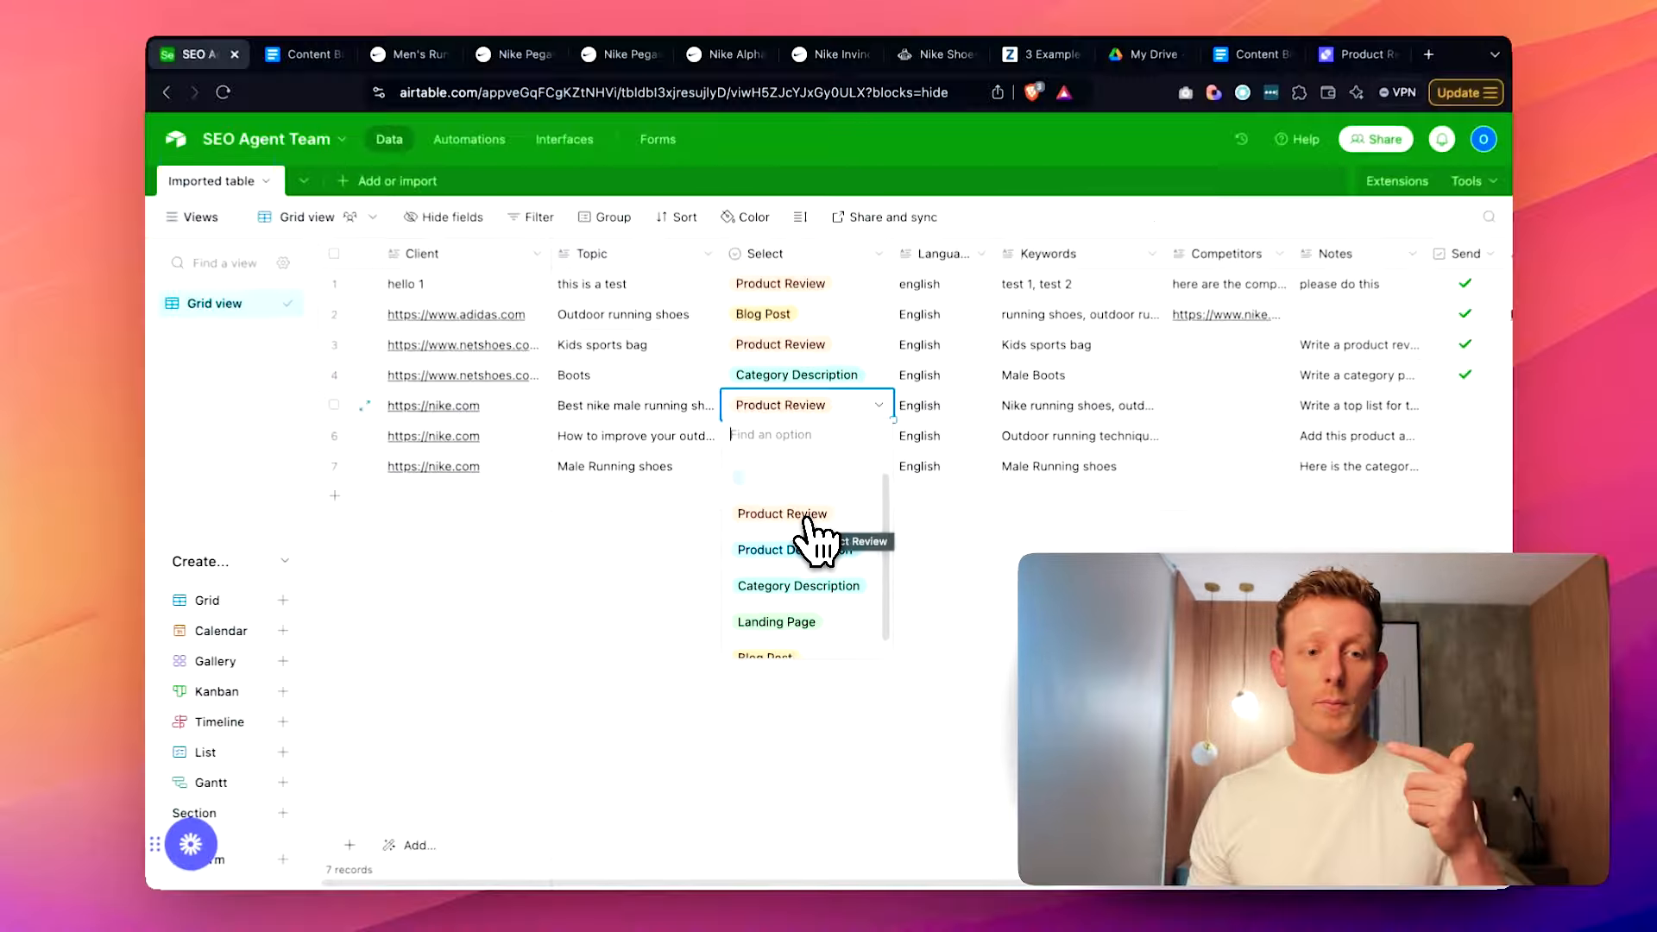
scroll(811, 561, "down", 1)
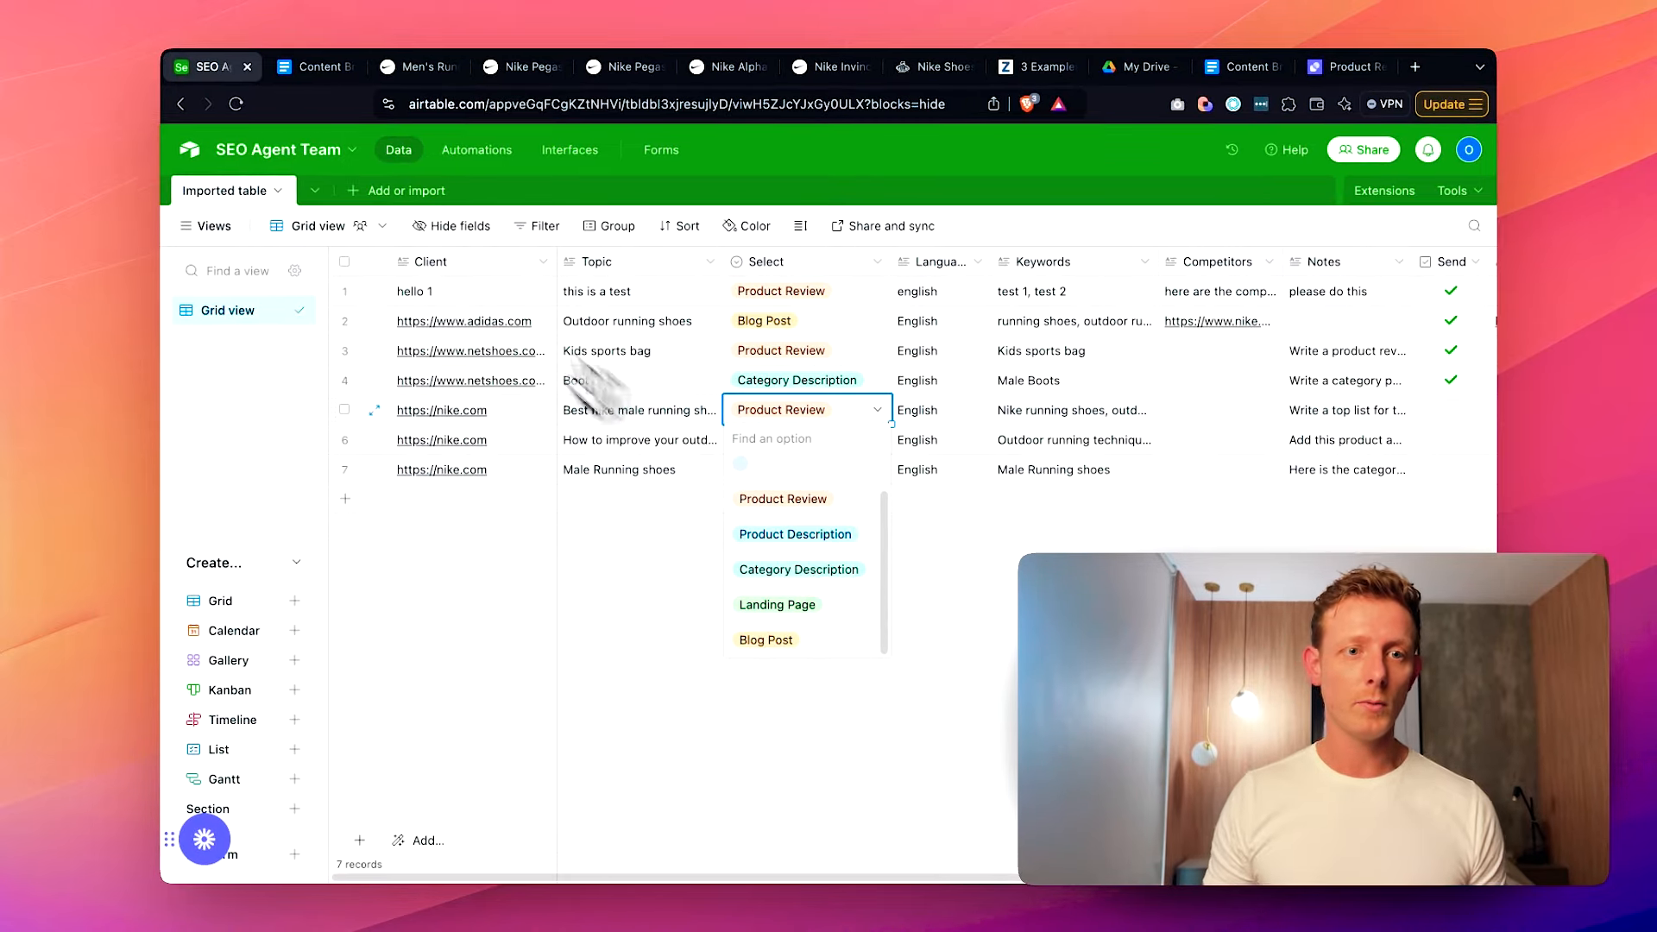
- Switch to Nike's Mens Running Shoes category page and open the Victory 2 Blueprint distance spikes product from the listing
left_click(418, 75)
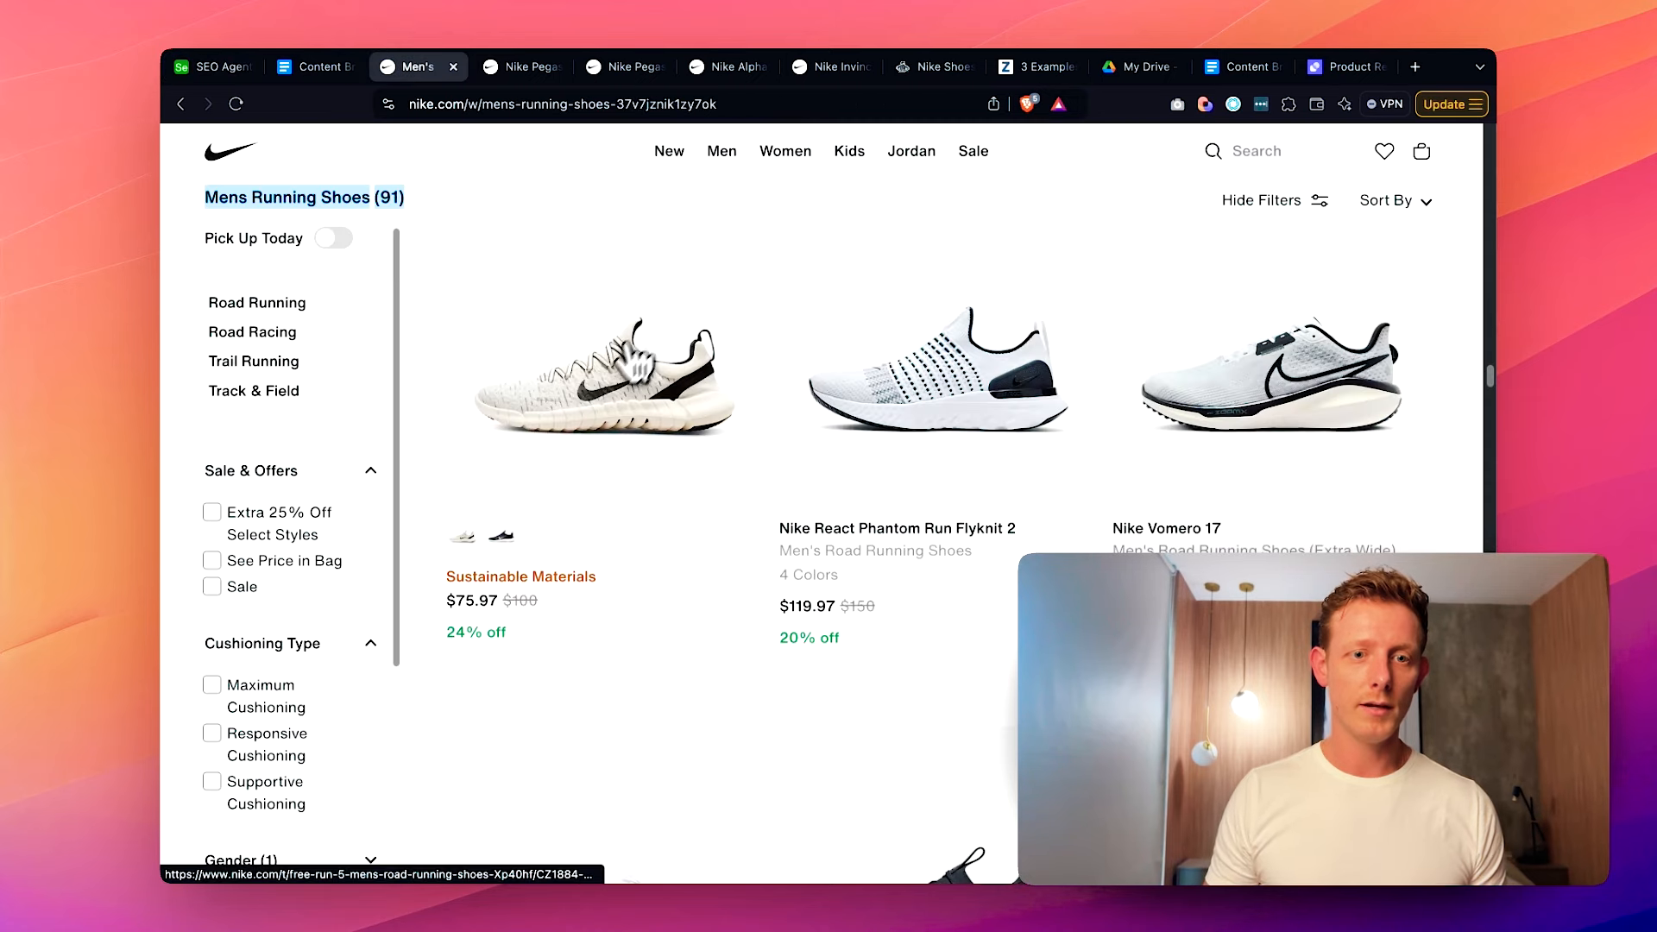
scroll(611, 388, "down", 5)
left_click(621, 480)
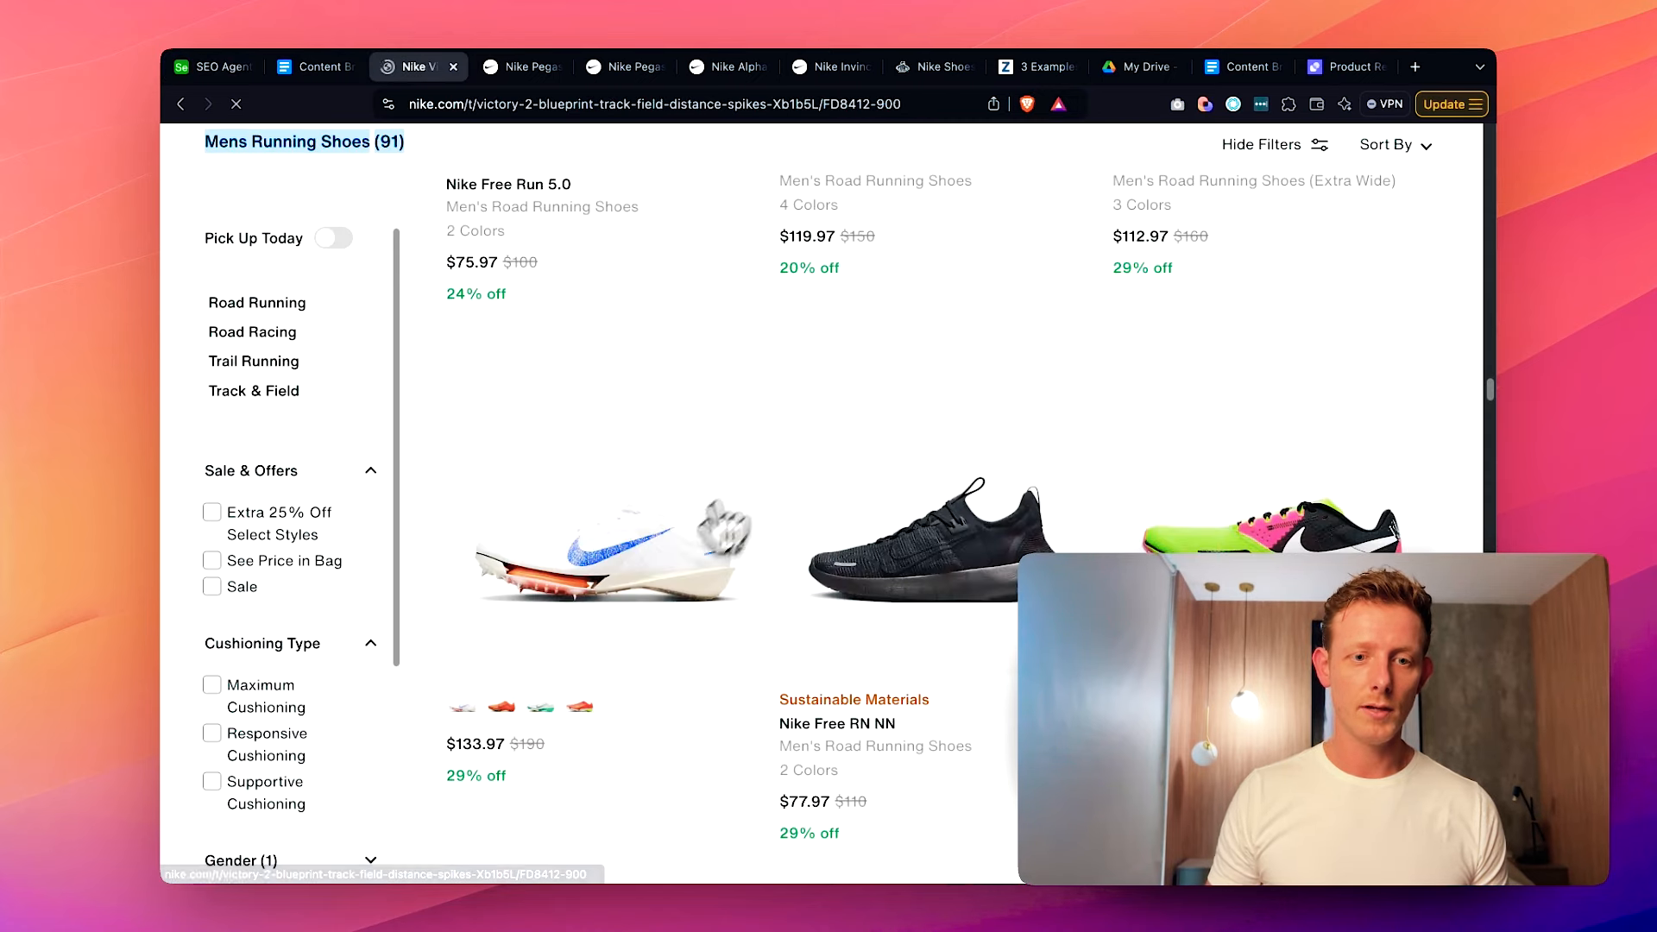
- Review the Victory 2 product description, read its full product details and close them
scroll(950, 501, "down", 5)
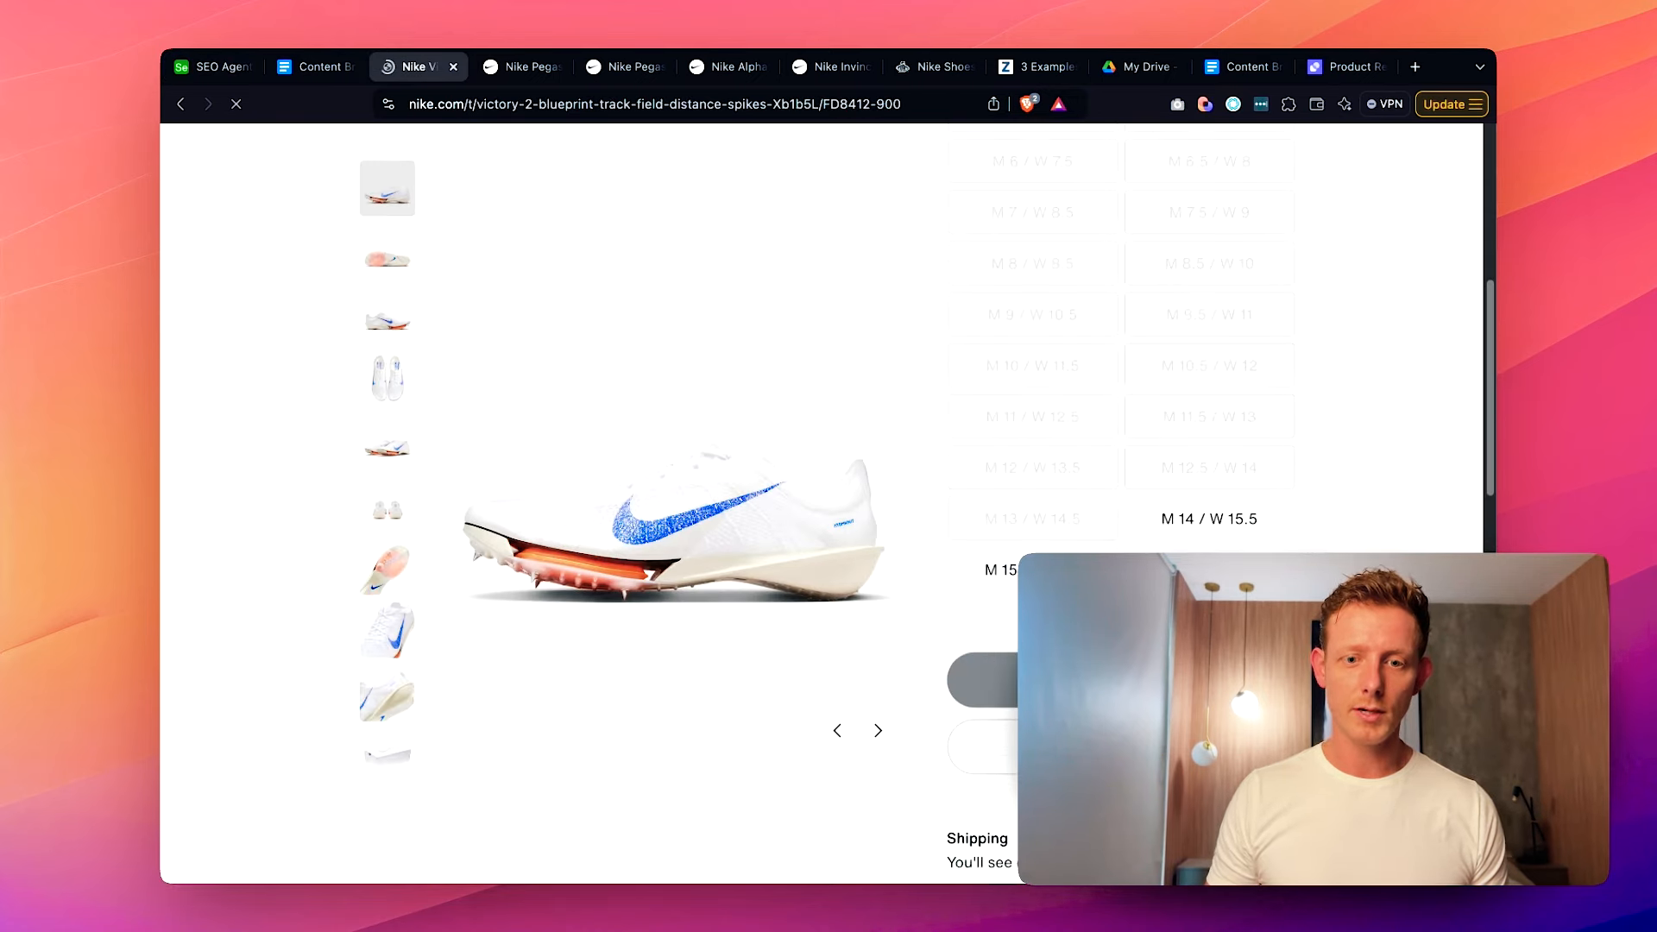
scroll(1121, 501, "down", 3)
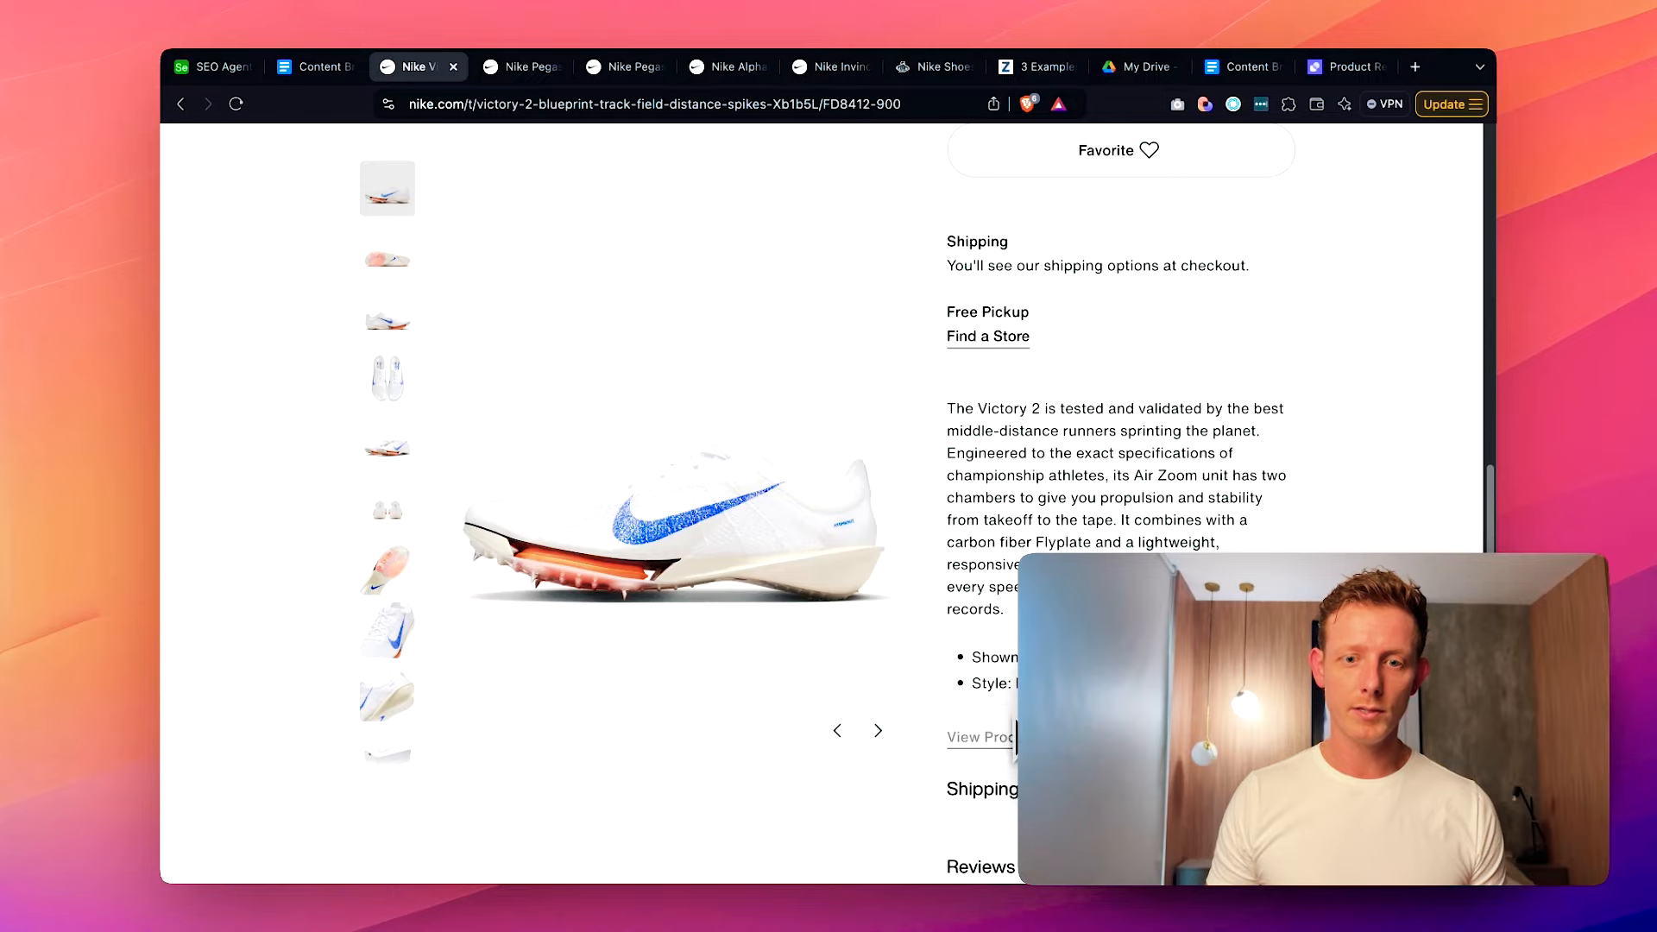
left_click(1005, 738)
scroll(863, 552, "down", 3)
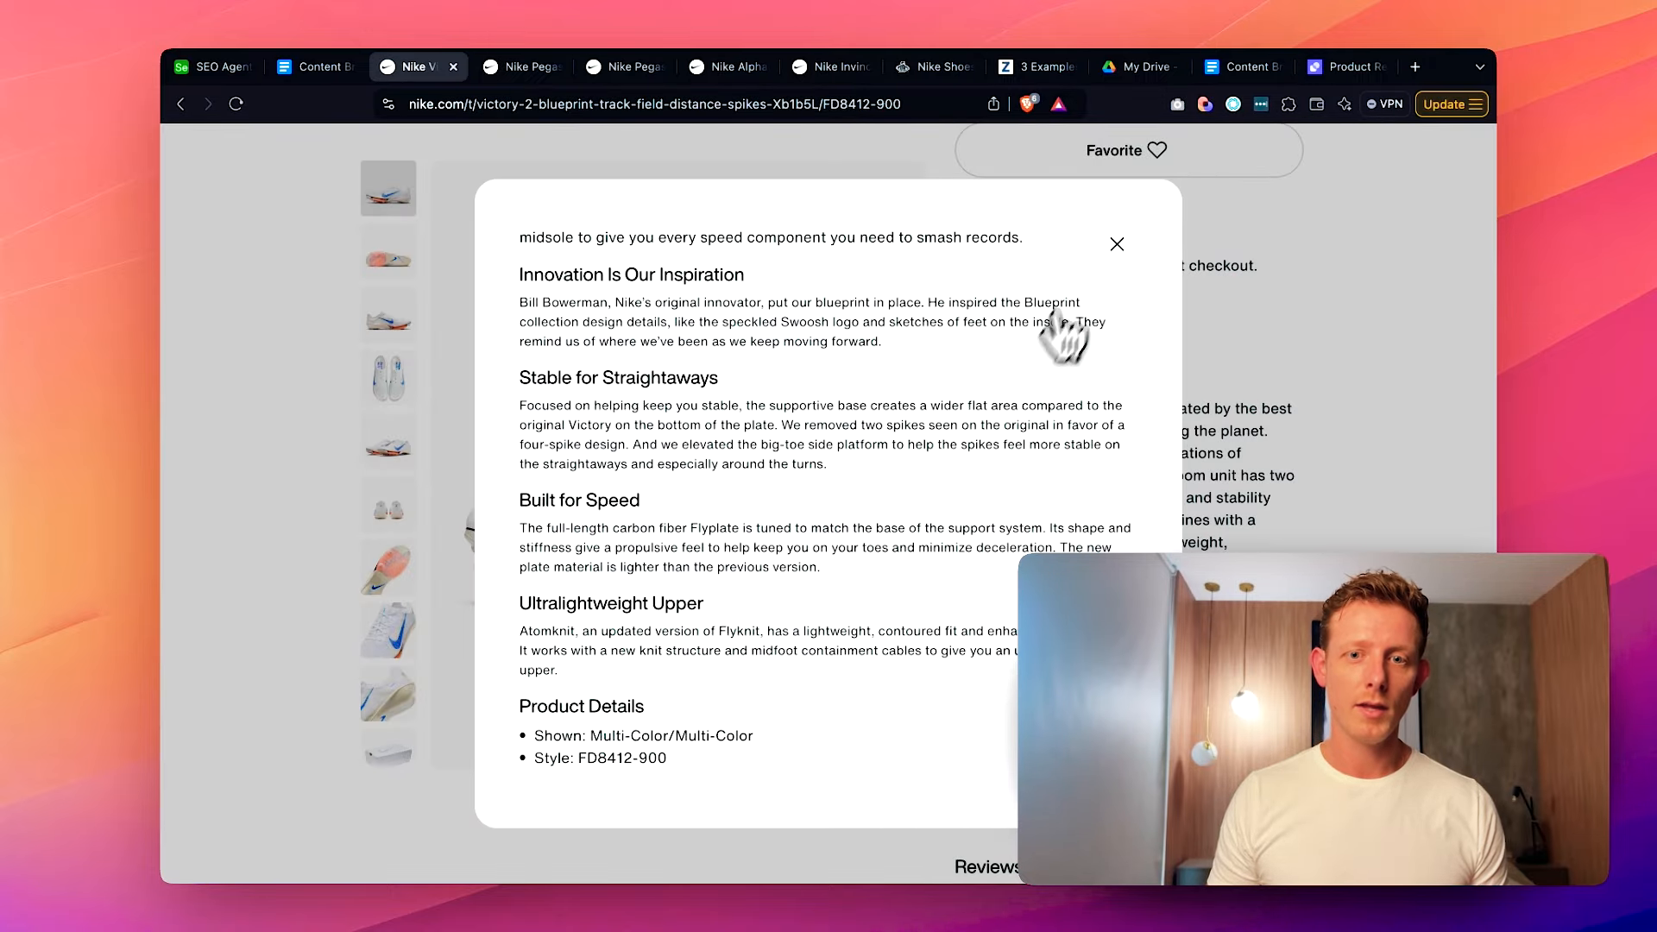
left_click(1117, 244)
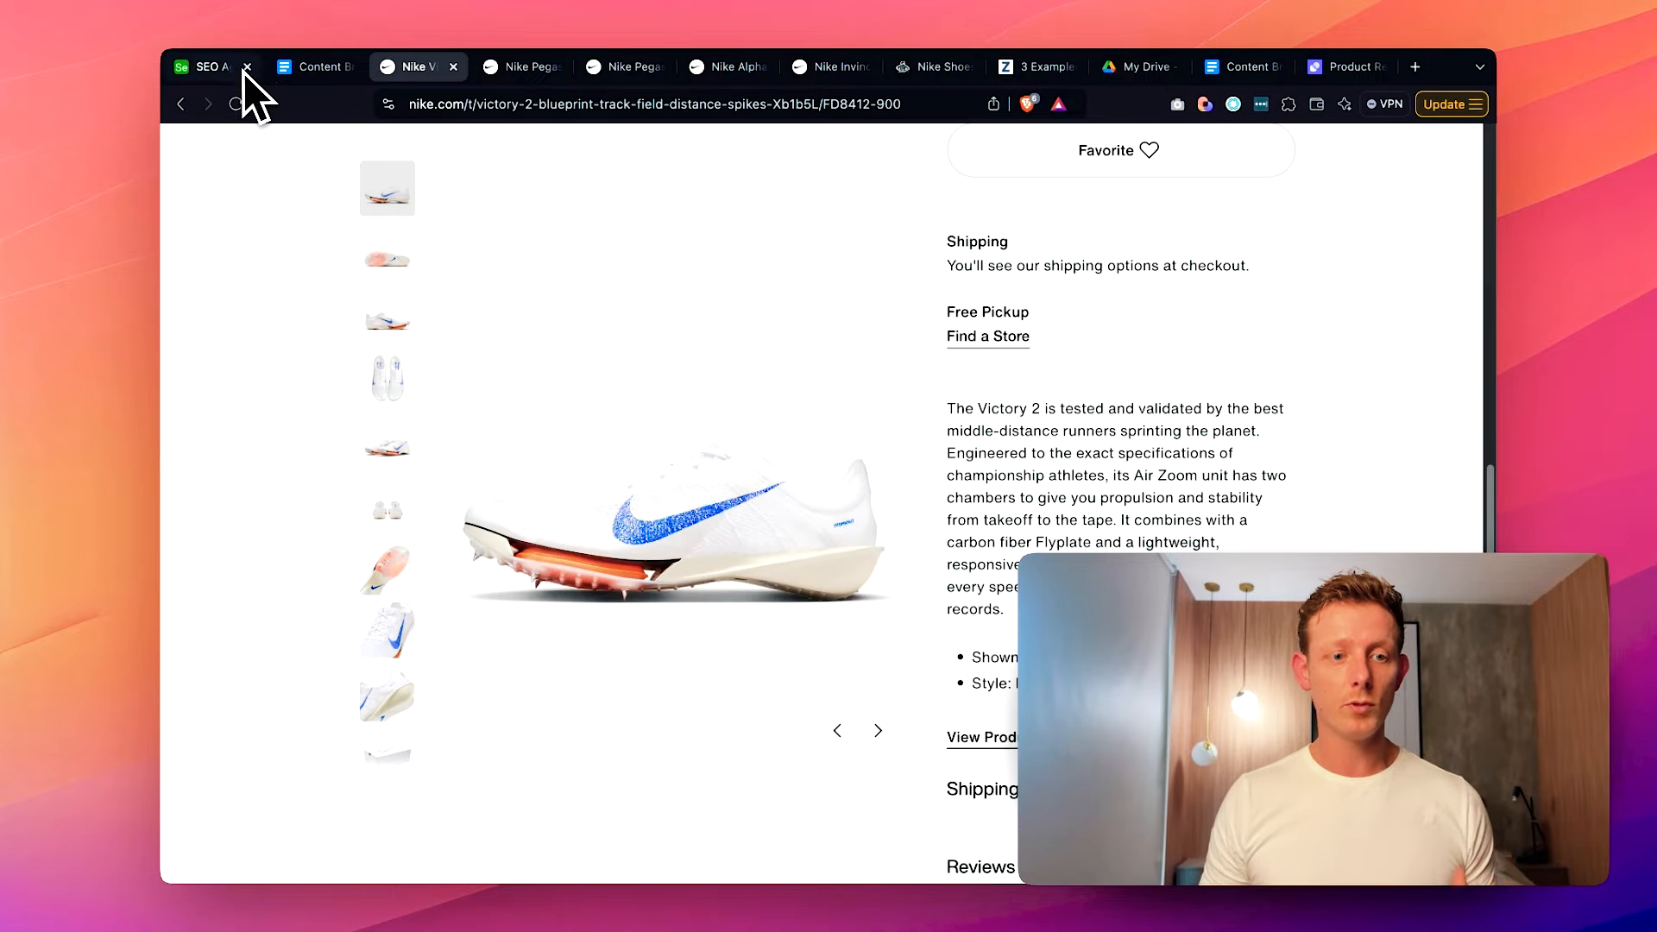
- Return to the Airtable content plan, review the content type options for the "Best nike male running shoes" record and close them
left_click(204, 83)
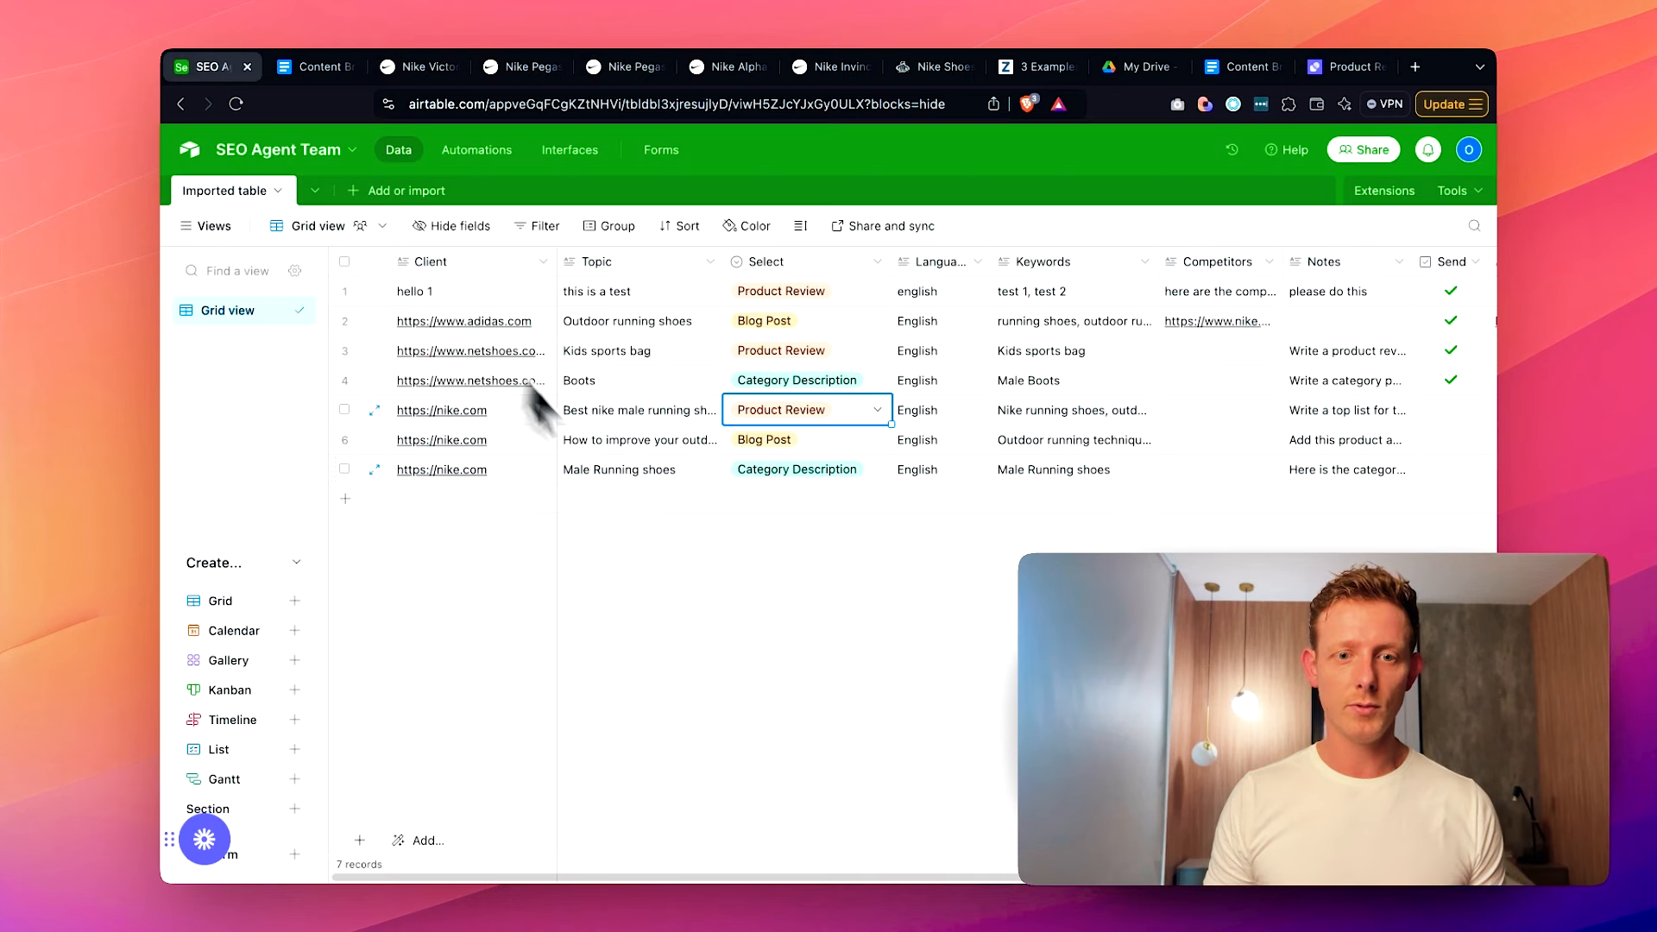
left_click(781, 412)
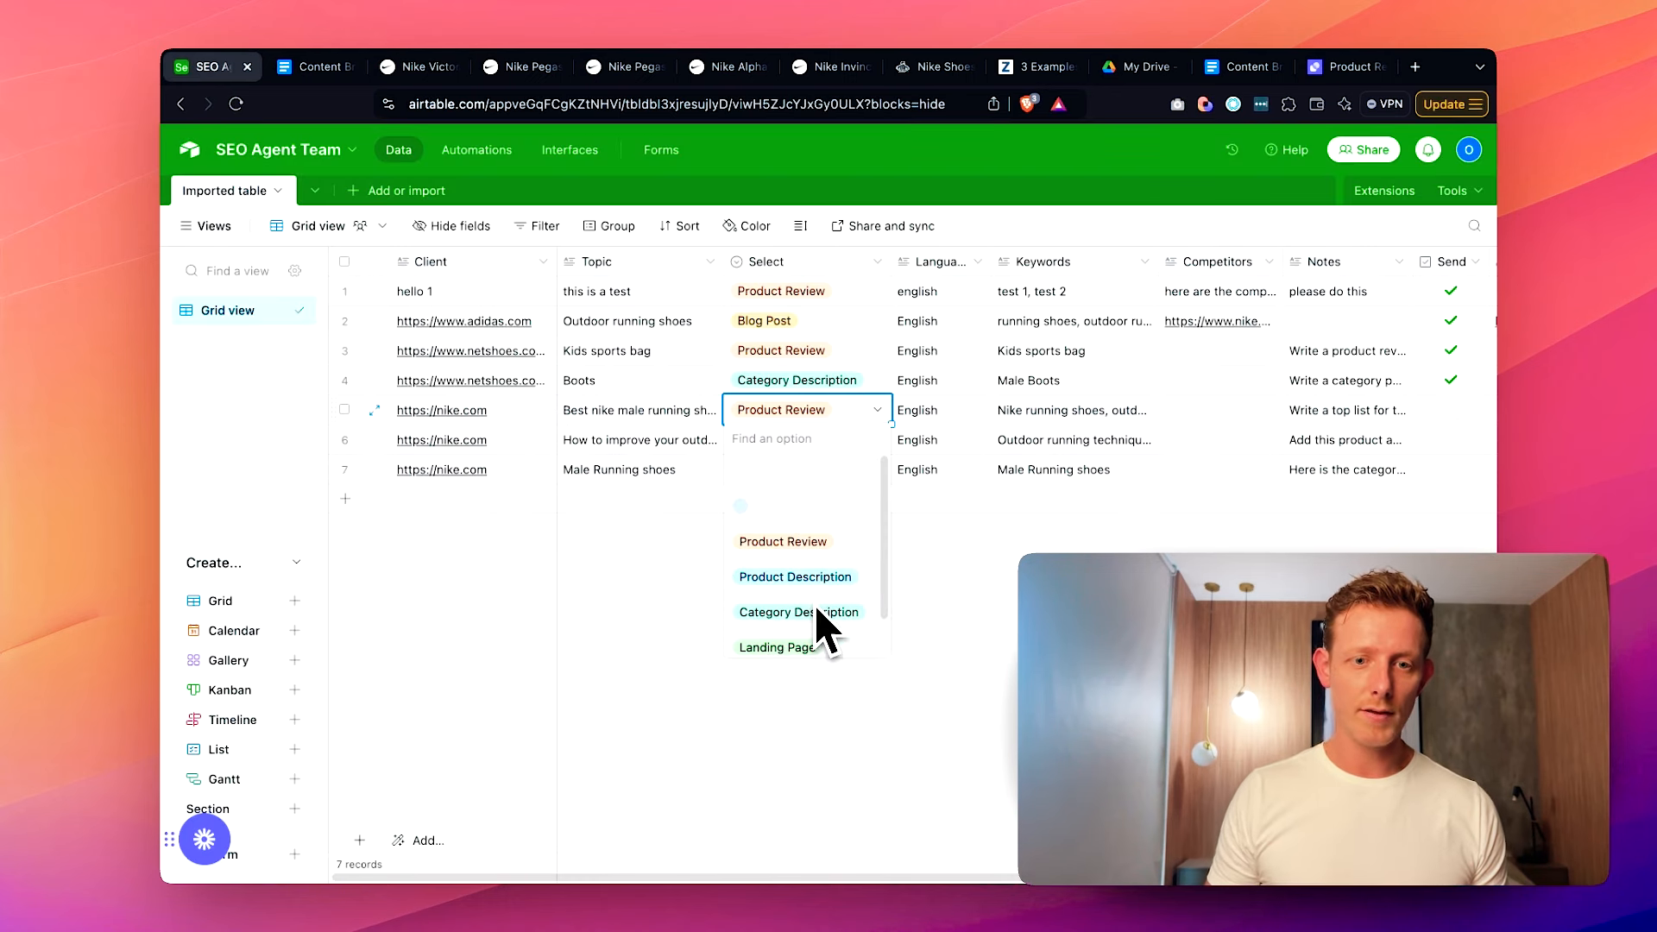
scroll(834, 595, "down", 1)
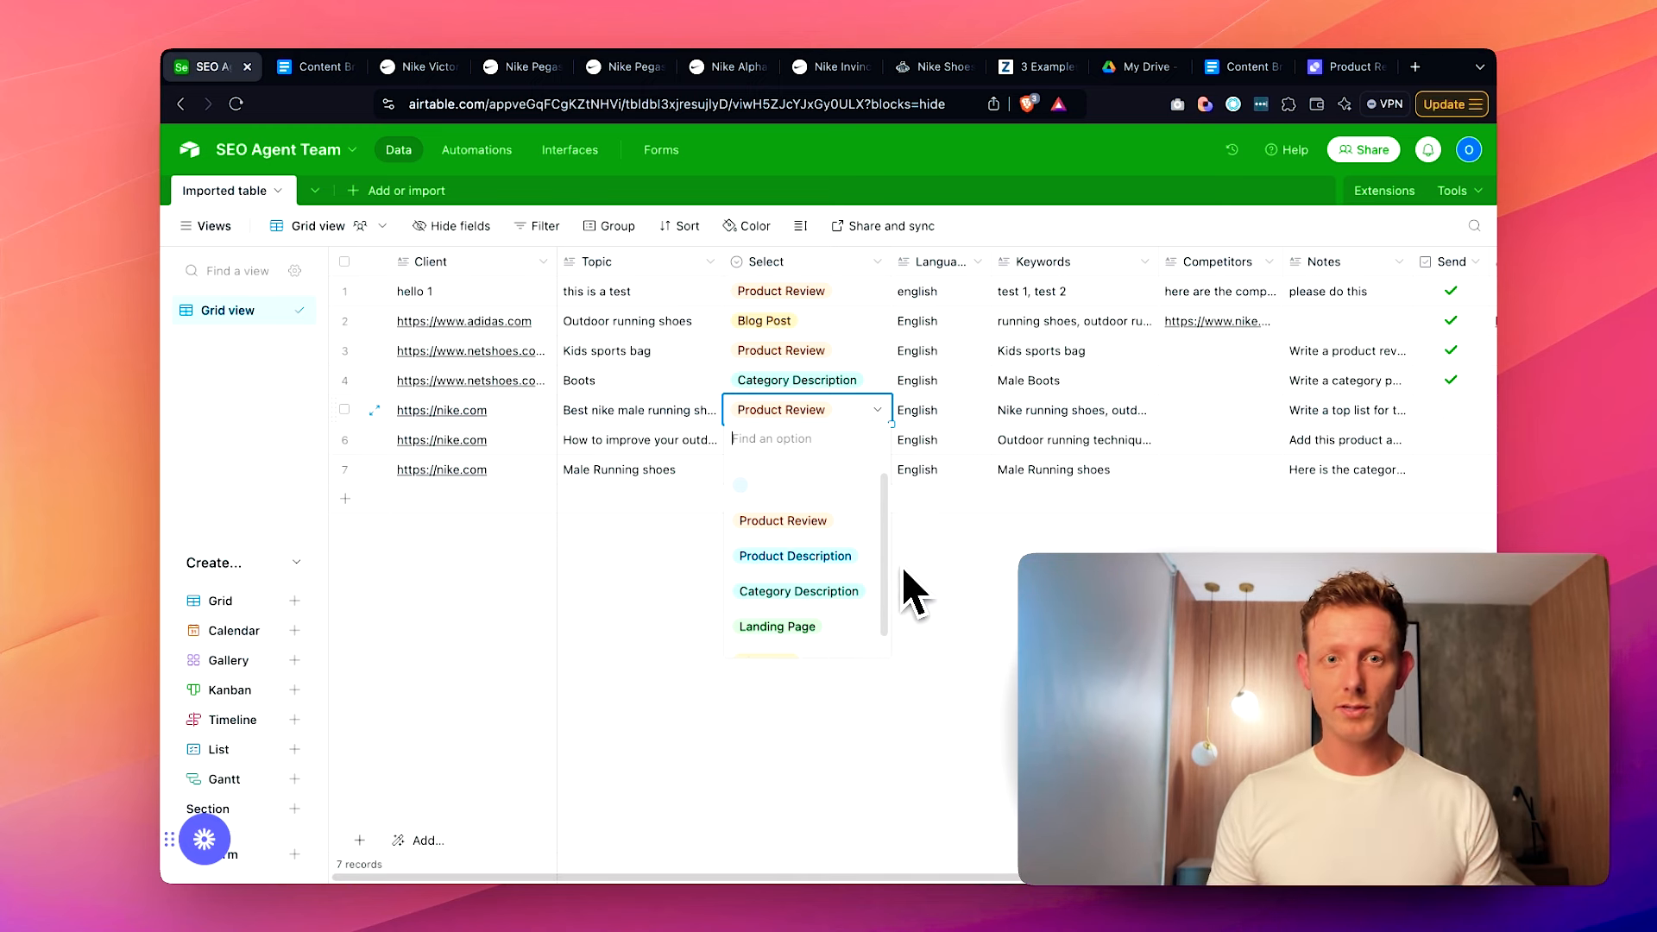
left_click(928, 568)
left_click(816, 425)
left_click(816, 425)
left_click(982, 595)
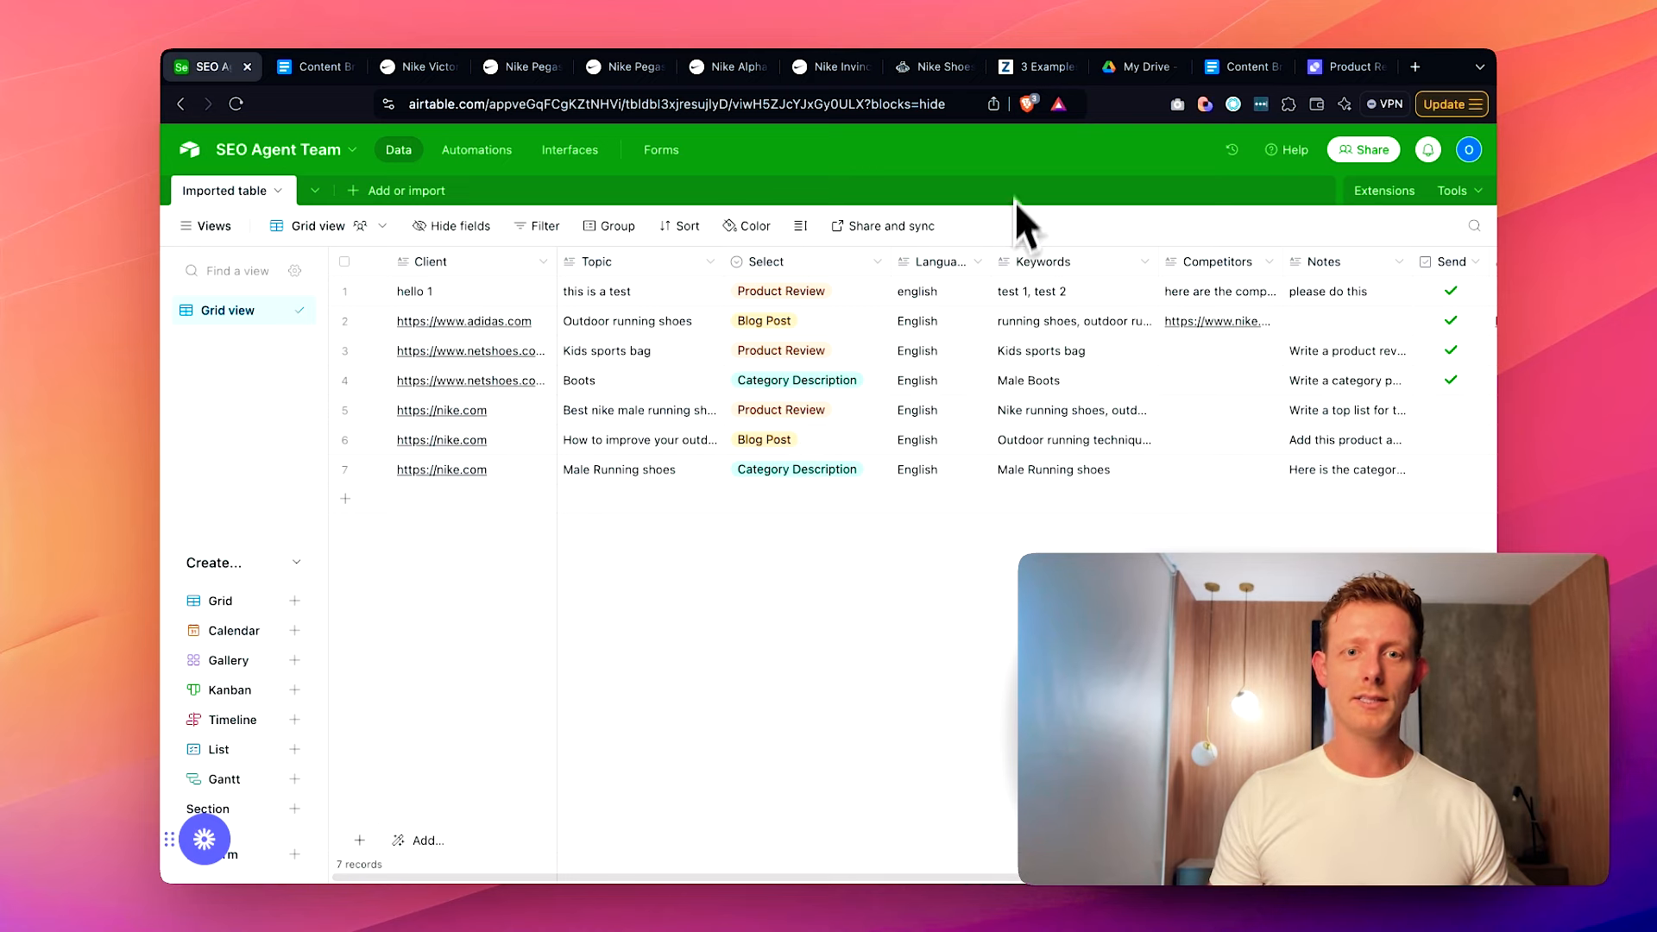
- Switch to Foot Locker's Nike category page and highlight its "Nike Sneakers, Apparel, and Accessories" heading
left_click(915, 73)
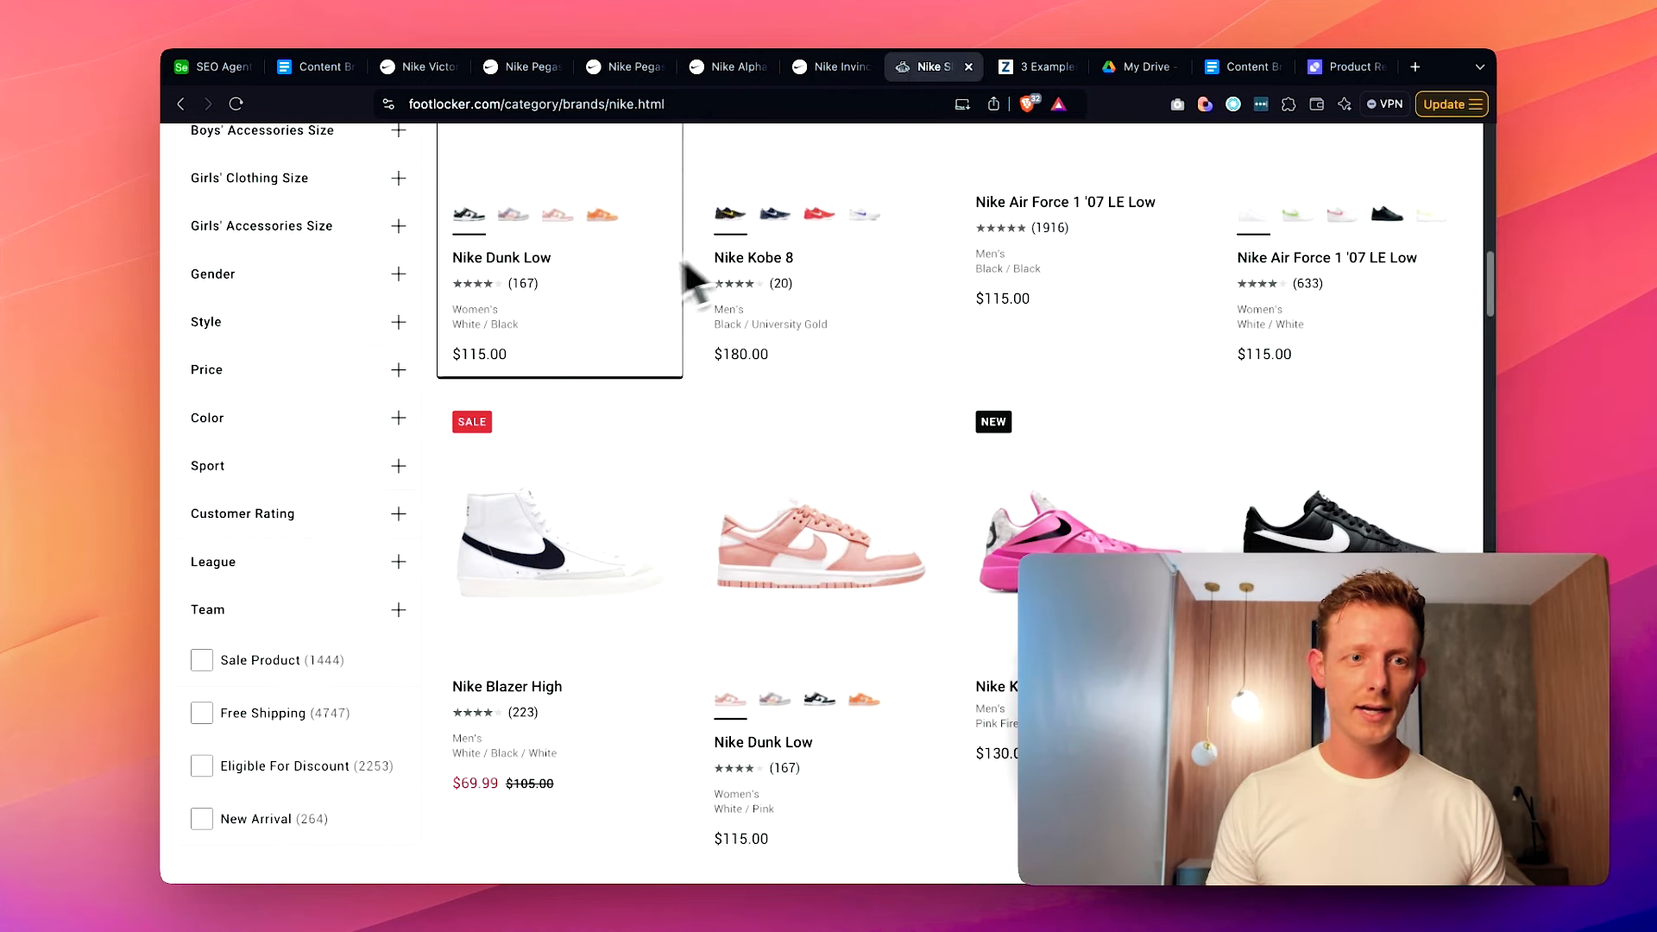
scroll(712, 284, "up", 10)
scroll(704, 293, "up", 5)
scroll(484, 389, "down", 6)
scroll(457, 393, "up", 3)
left_click_drag(177, 298, 536, 309)
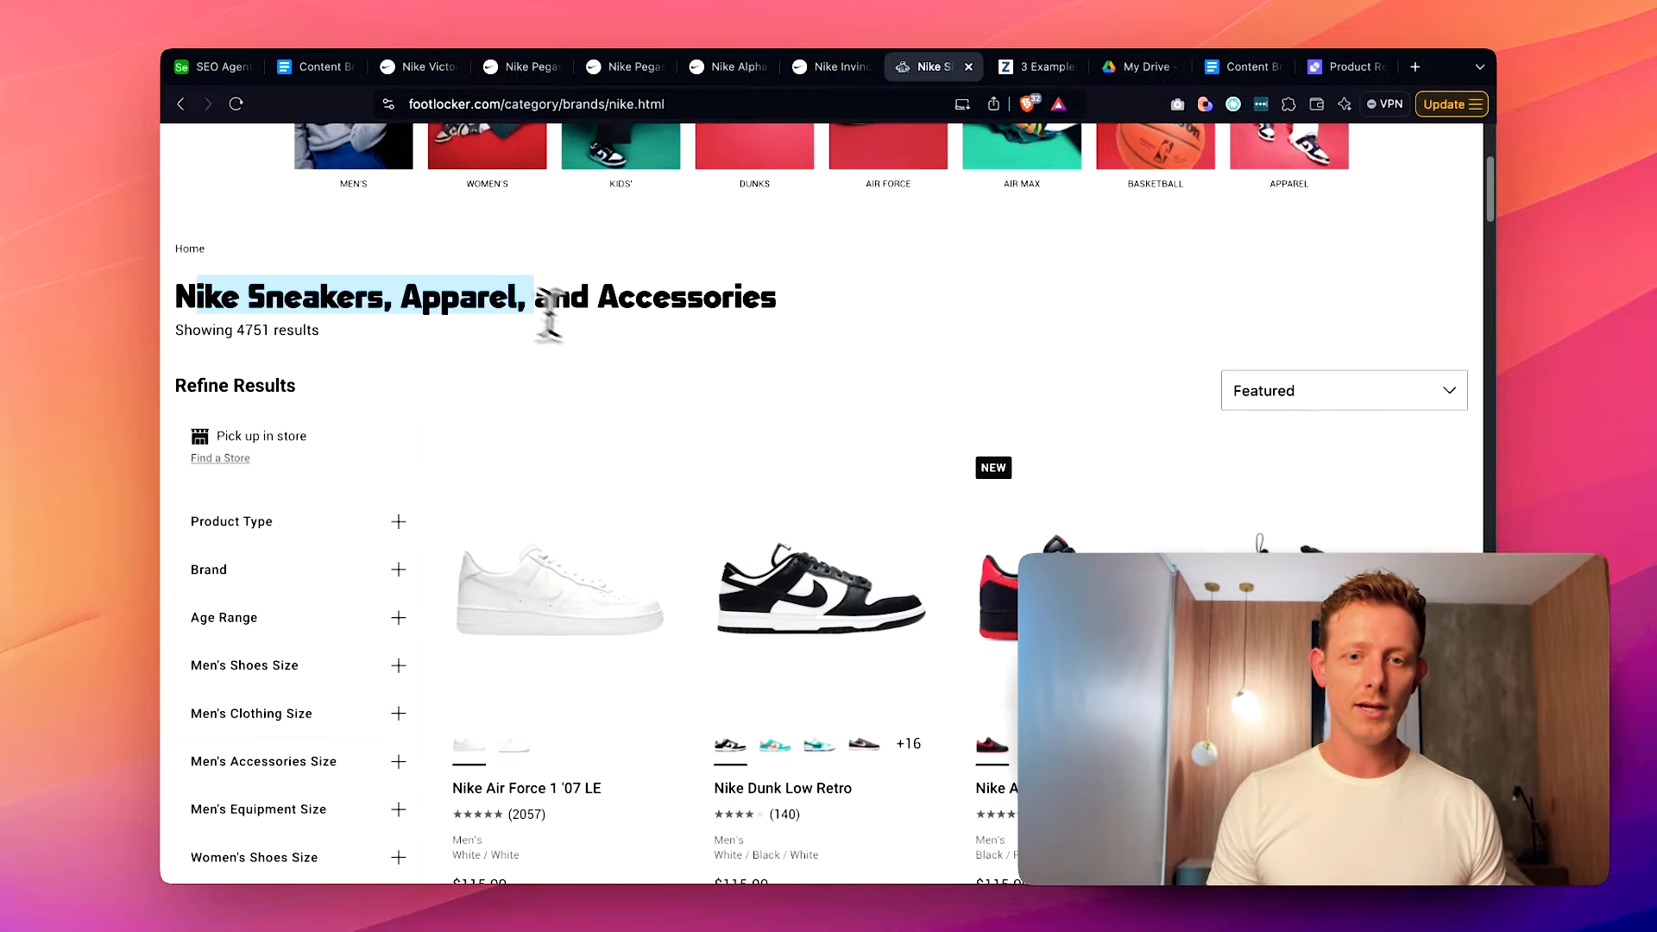
- Highlight the category description text below Foot Locker's product listing, from its "Explore Nike Sneakers" heading to the related links, and clear the selection
scroll(758, 417, "down", 10)
scroll(758, 418, "down", 15)
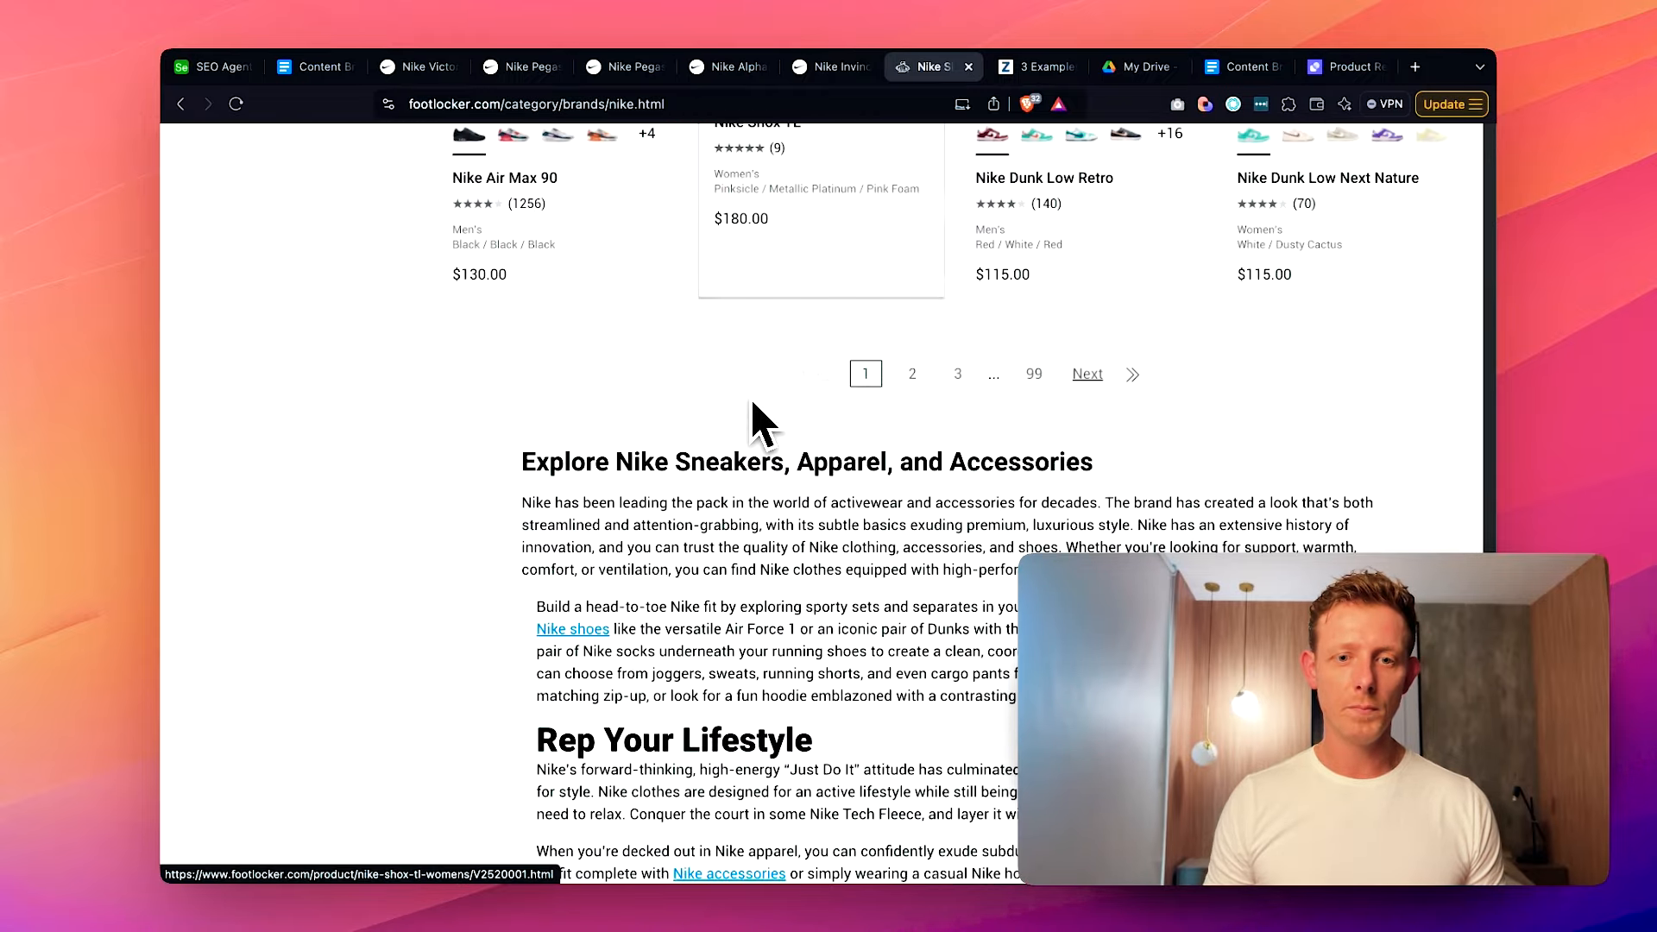
left_click_drag(529, 395, 873, 734)
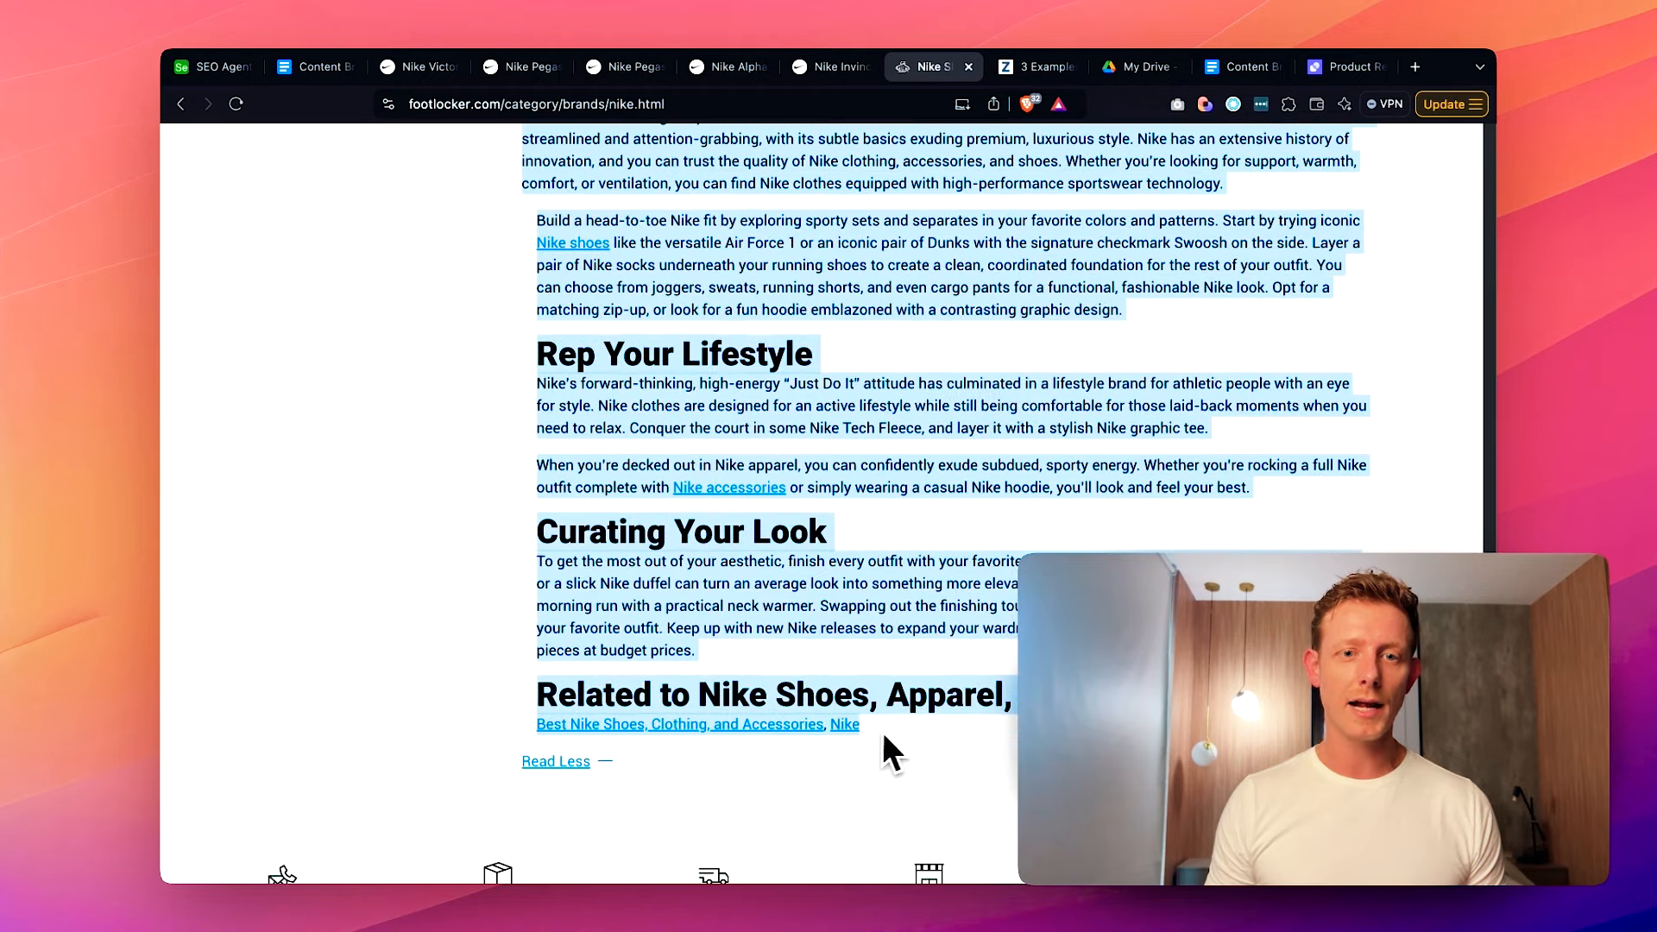
scroll(810, 598, "up", 7)
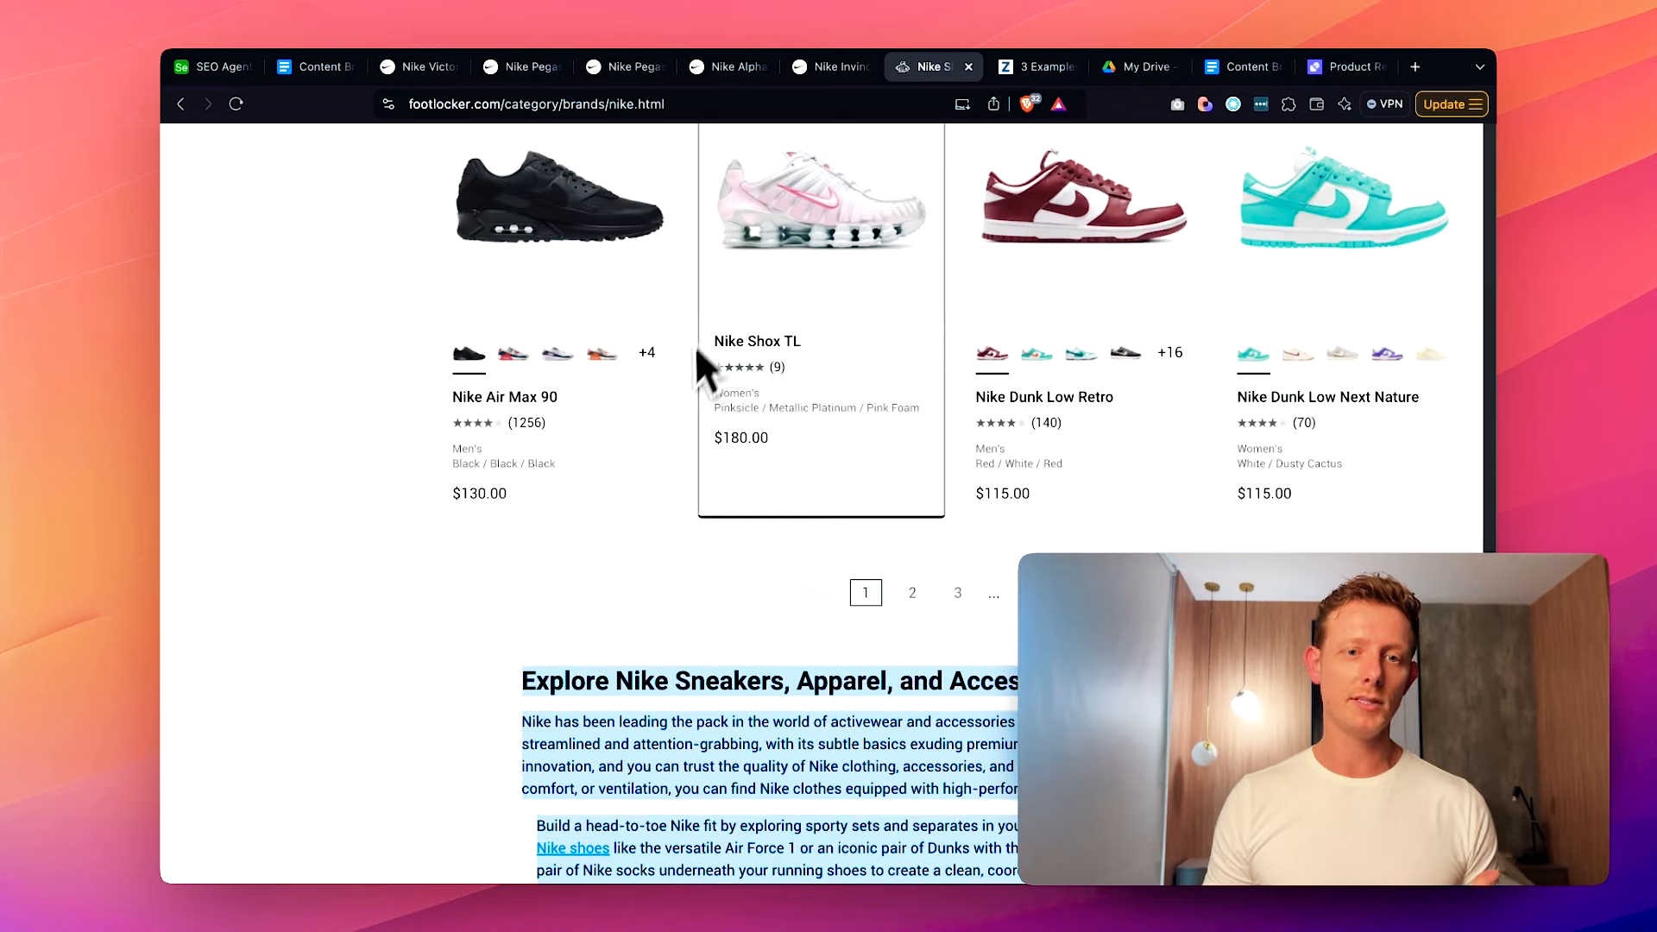
scroll(729, 521, "down", 3)
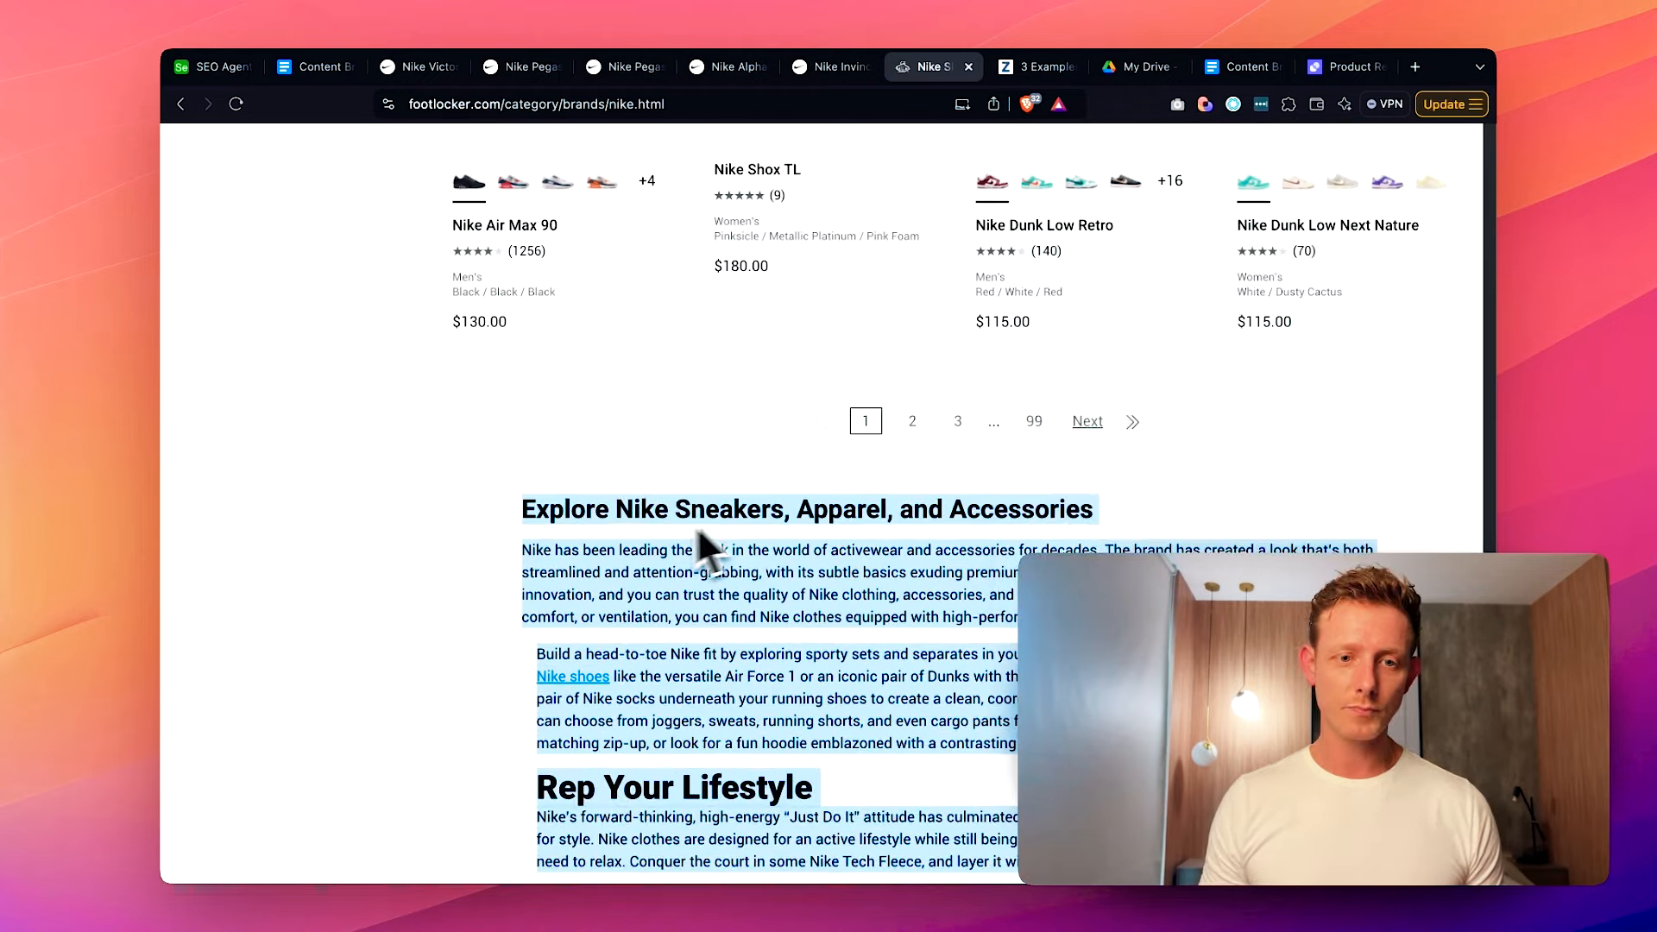
left_click_drag(696, 529, 691, 619)
left_click(592, 518)
- Return to the Airtable content plan and check the content type options and Language value of the "Best nike male running shoes" record
left_click(211, 66)
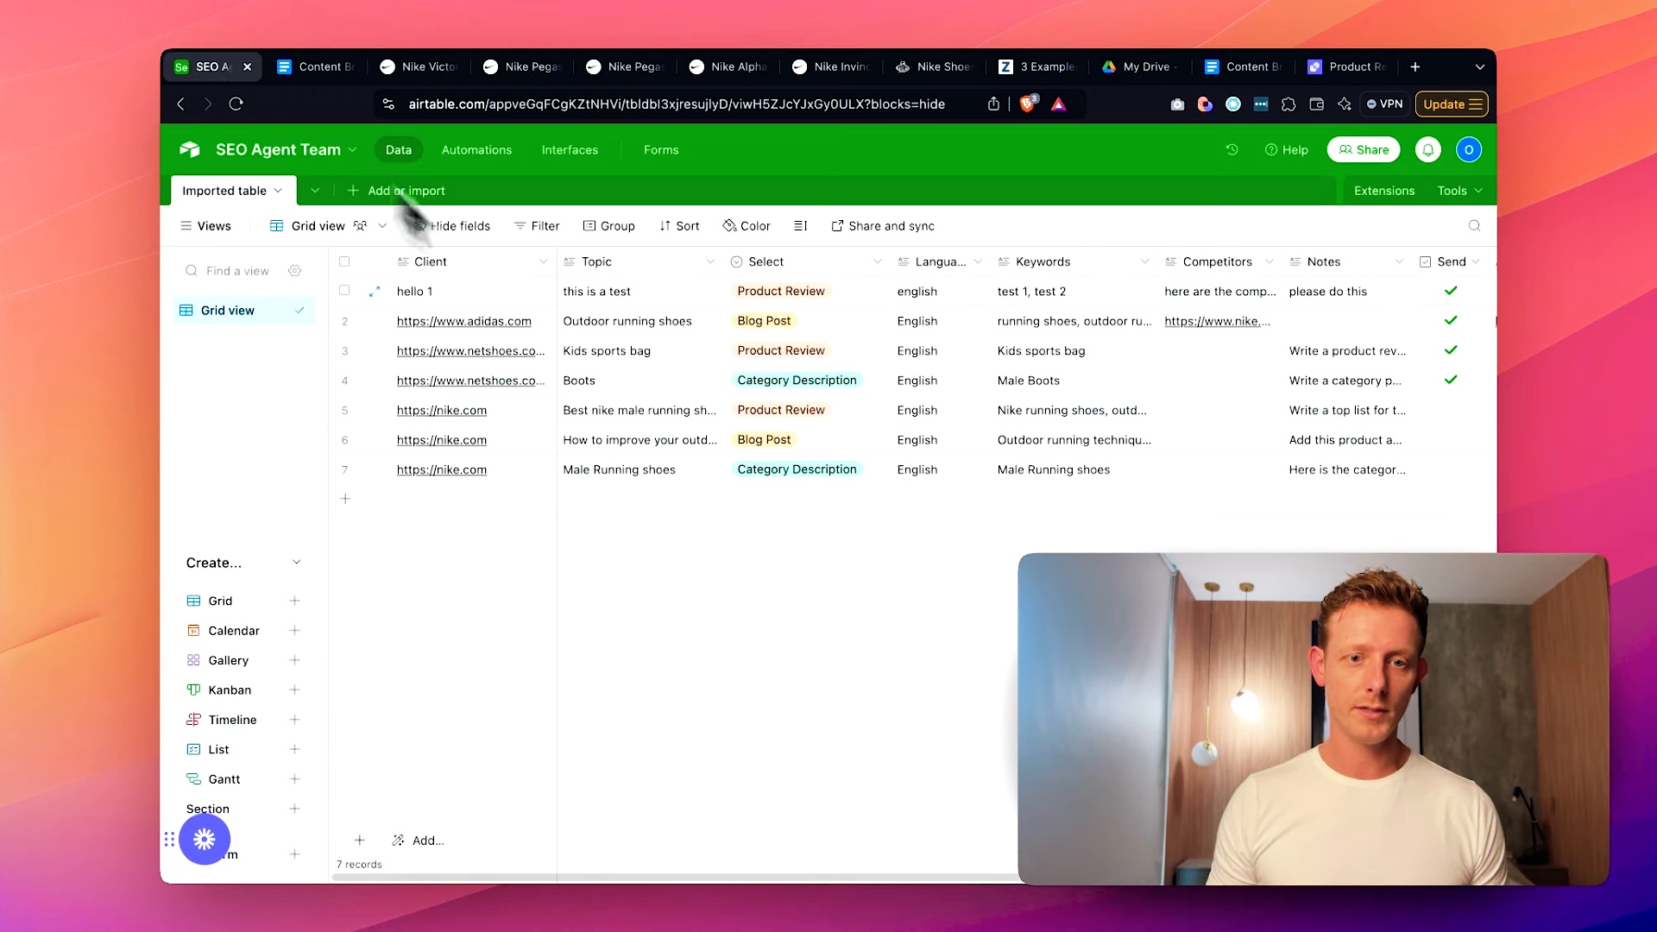
left_click(757, 421)
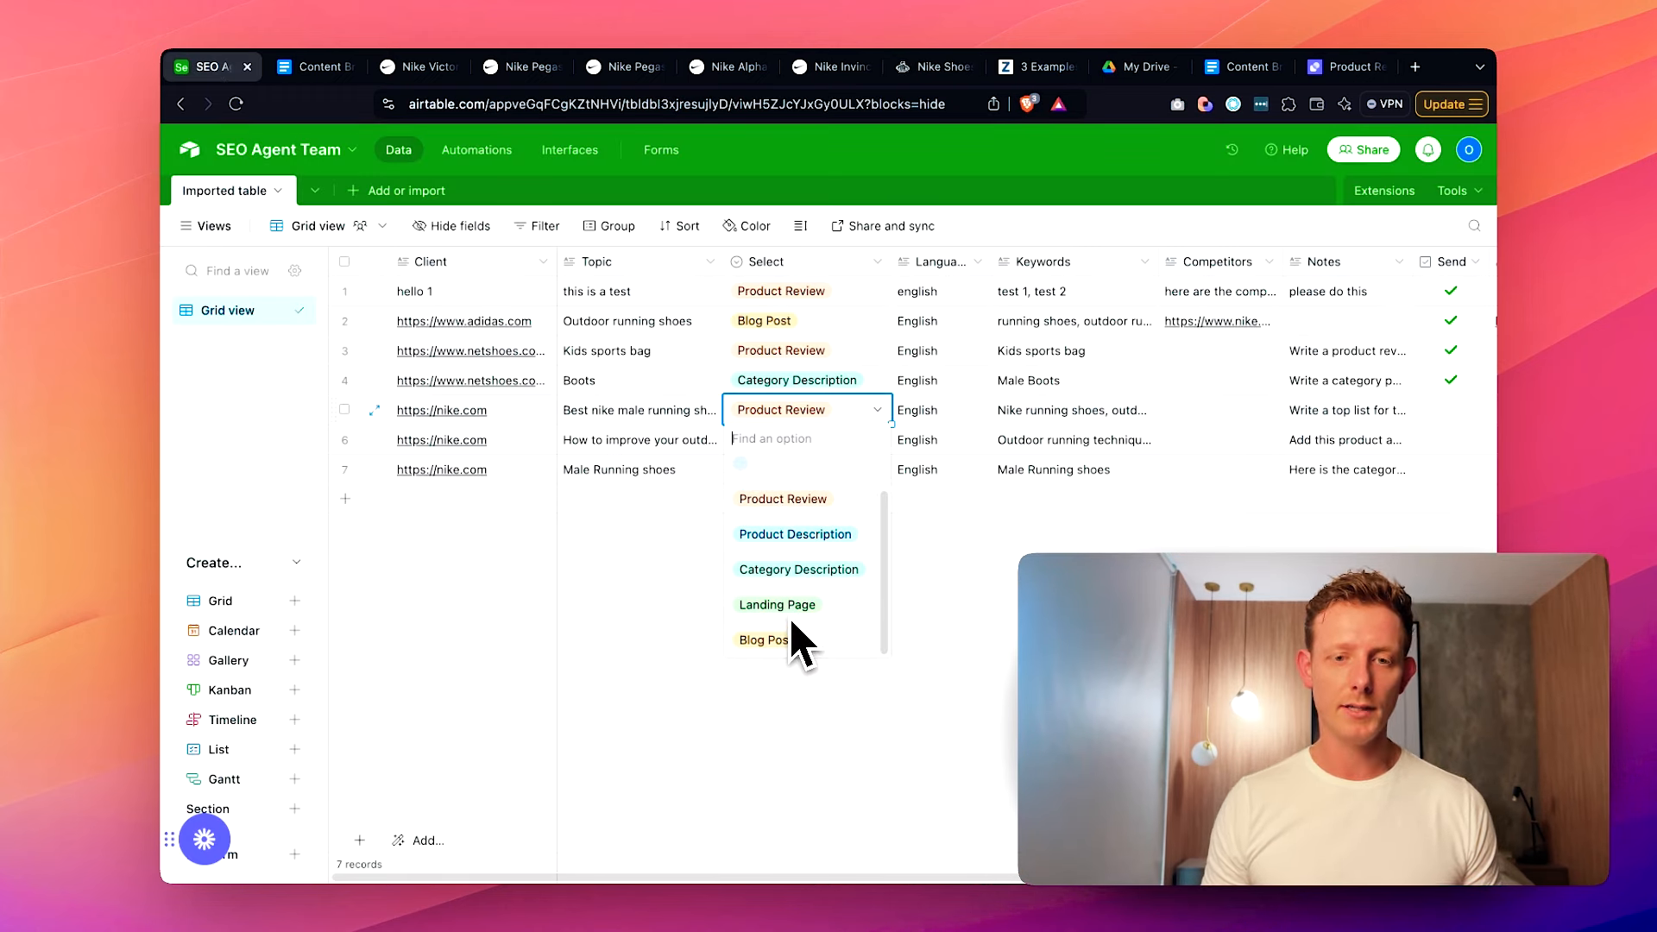
left_click(985, 608)
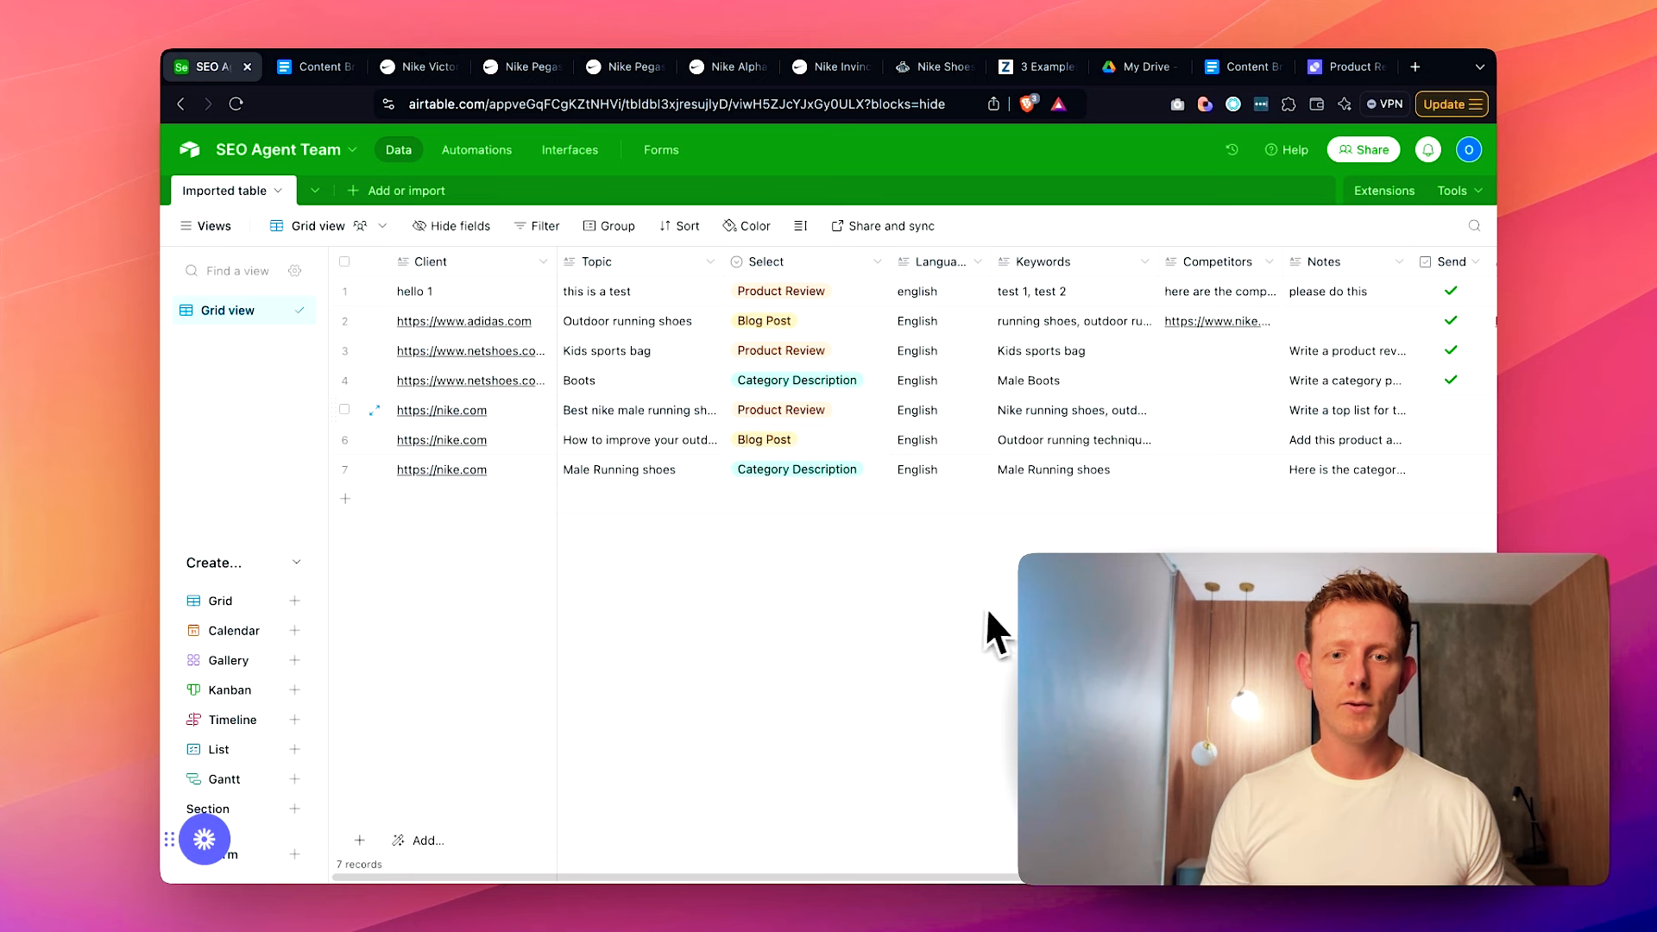
left_click(947, 413)
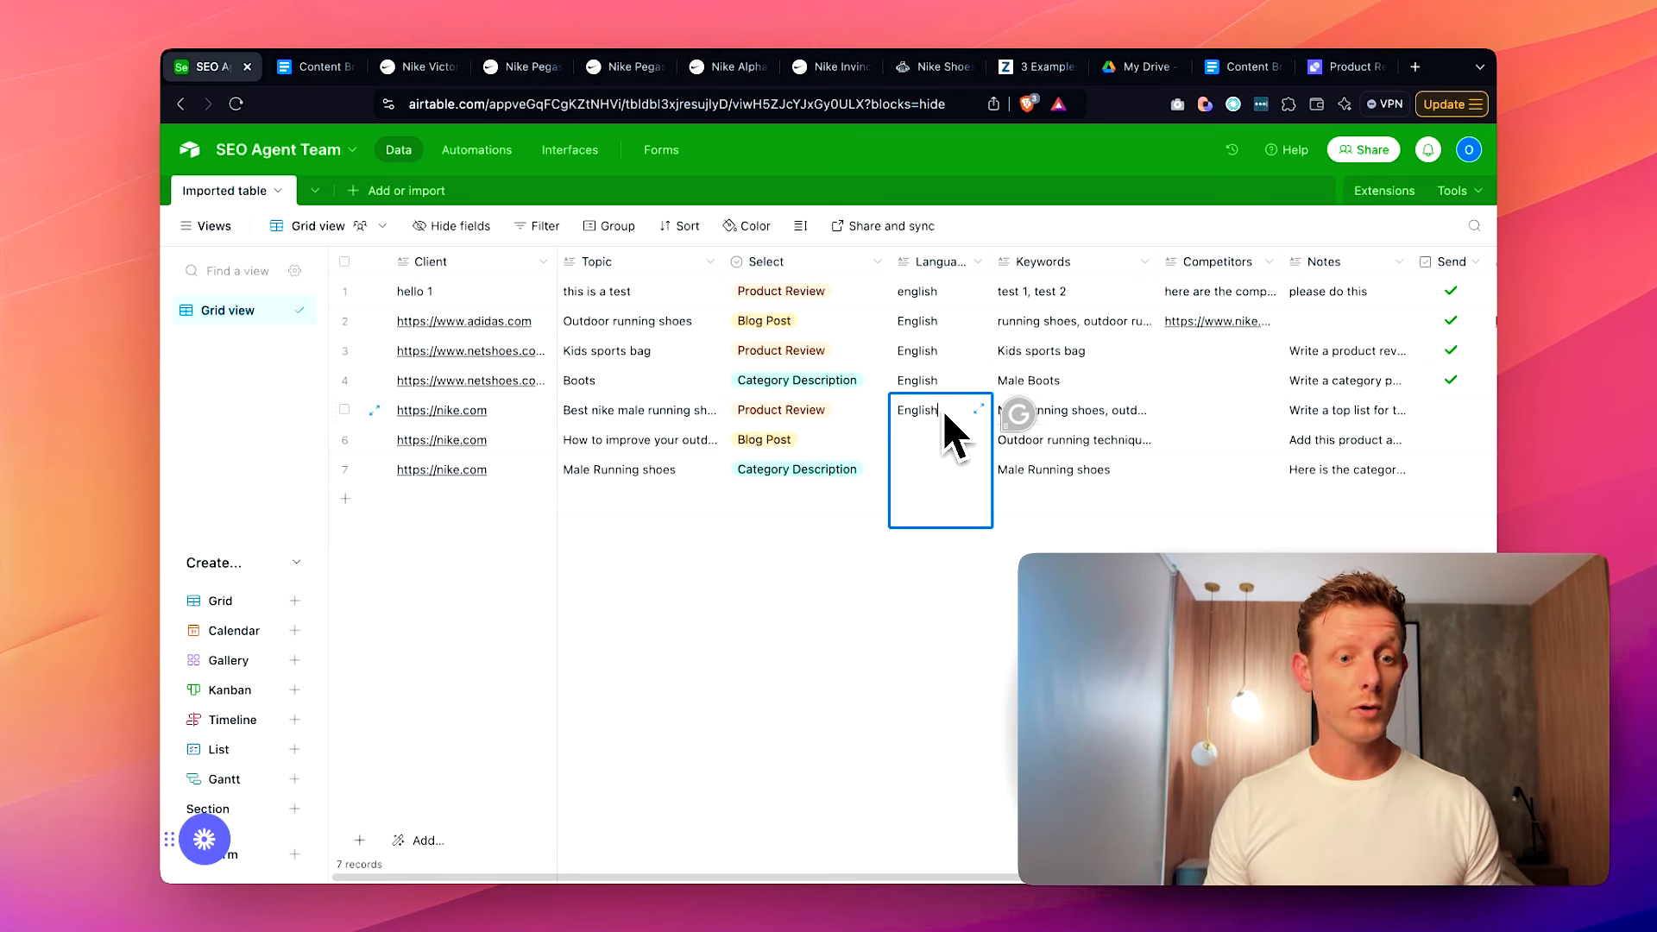
key("Escape")
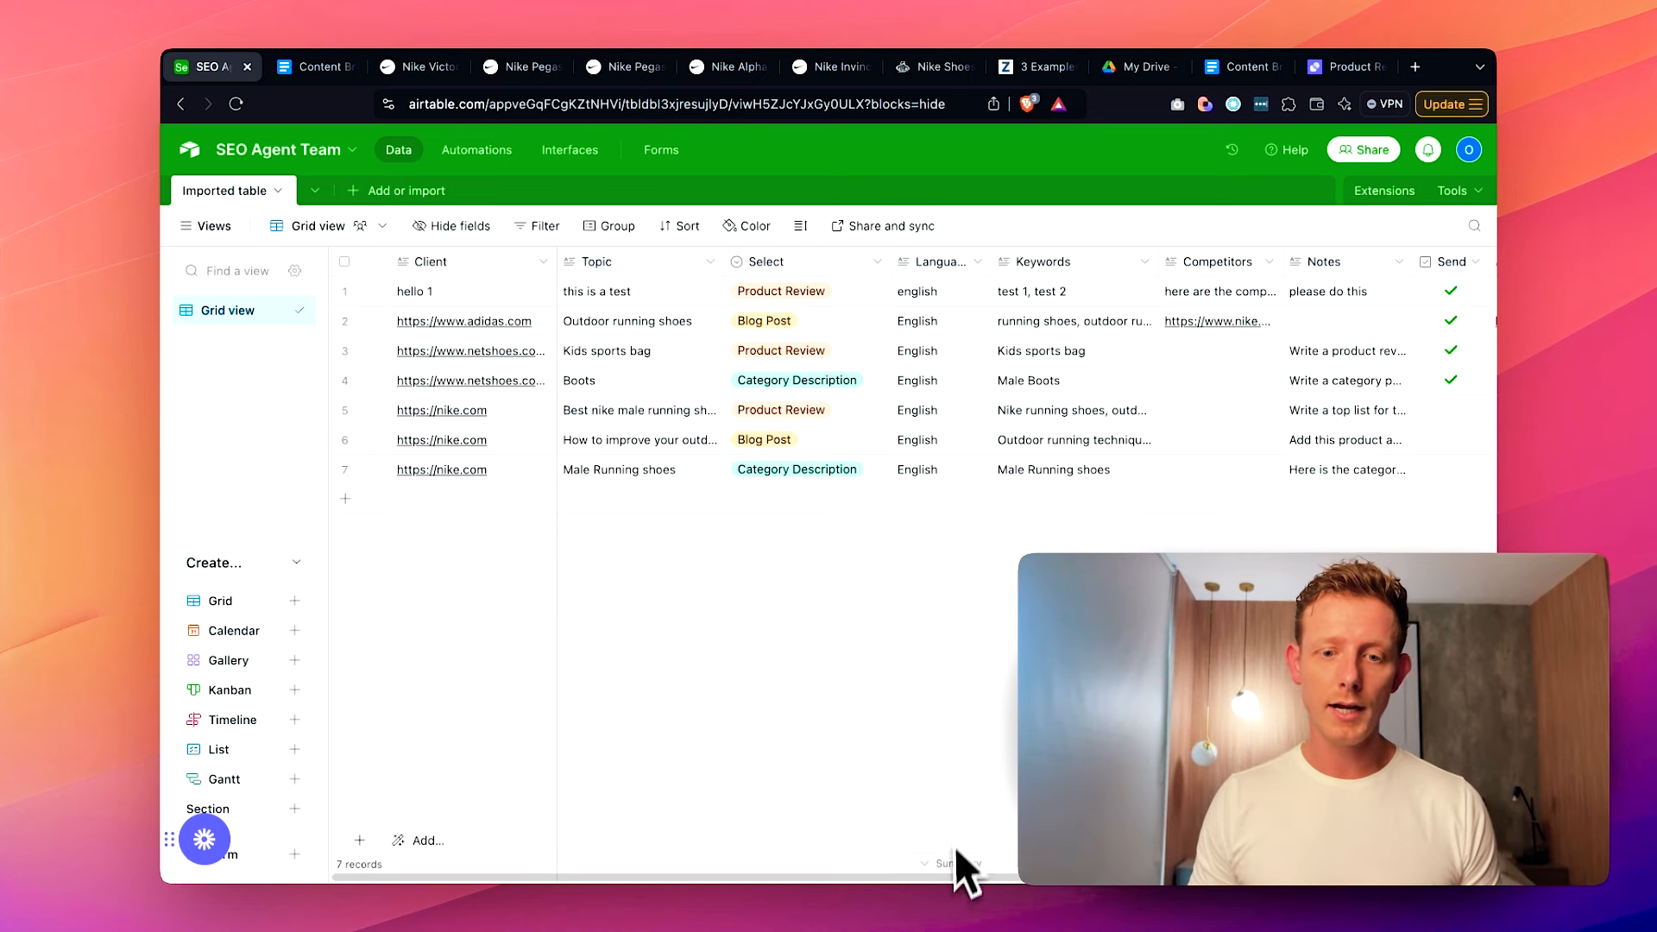
- Open the Notes of the "Best nike male running shoes" record and highlight the listed Nike shoe models
left_click_drag(939, 877, 1052, 884)
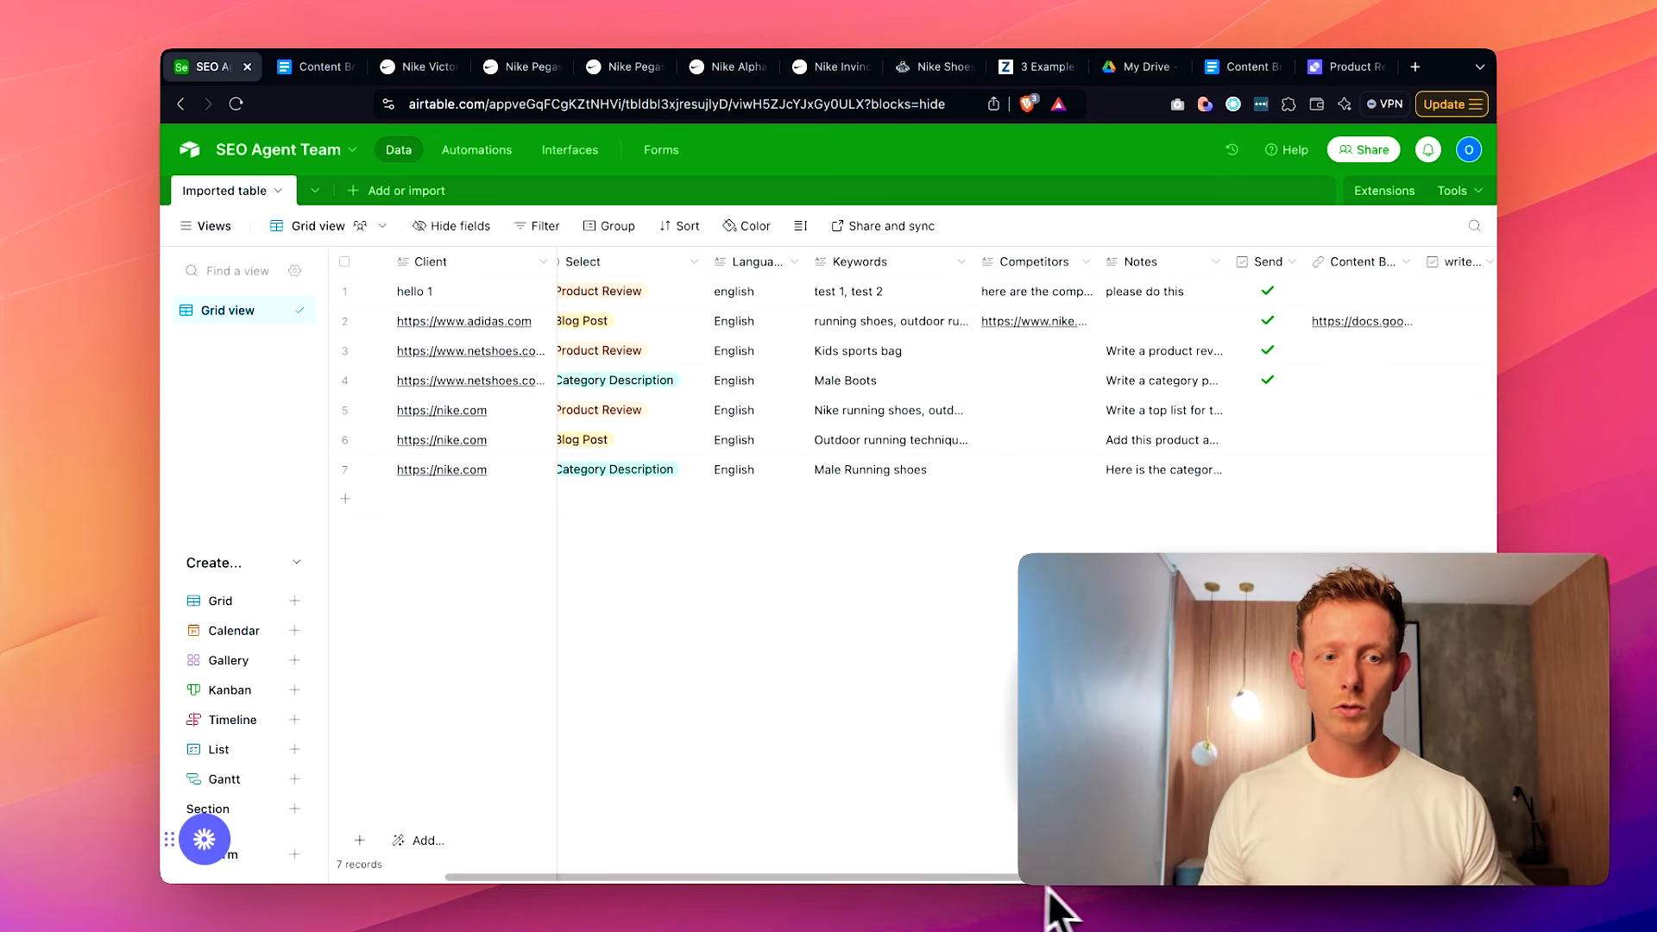
left_click(1120, 416)
left_click(1121, 417)
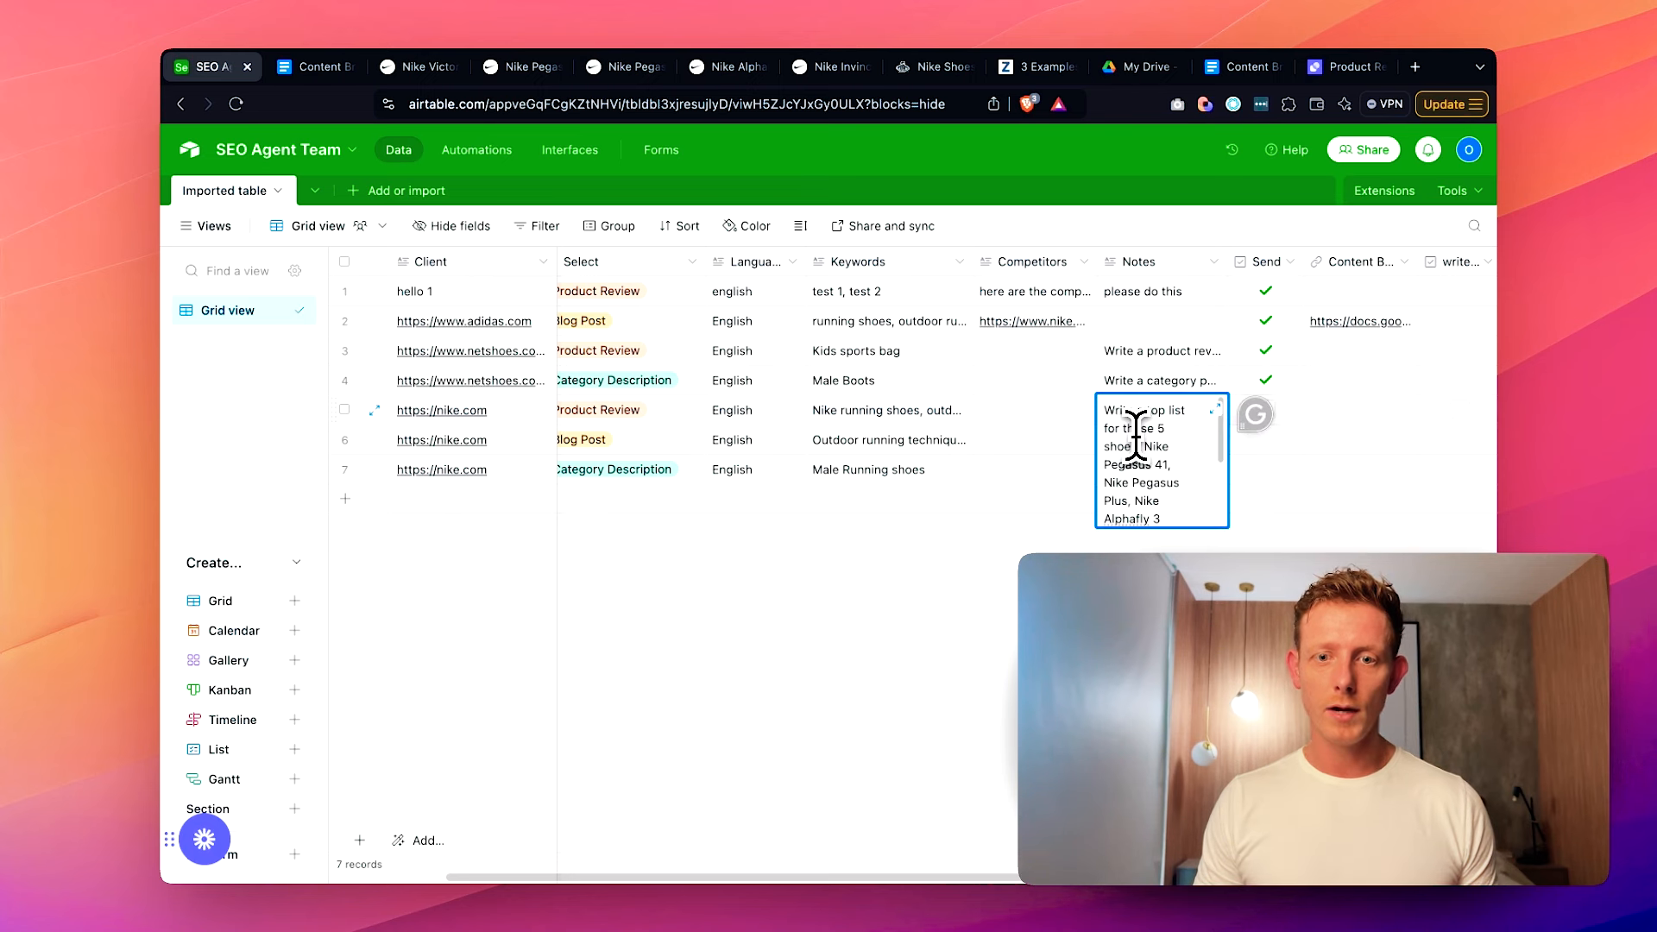
left_click_drag(1143, 440, 1185, 516)
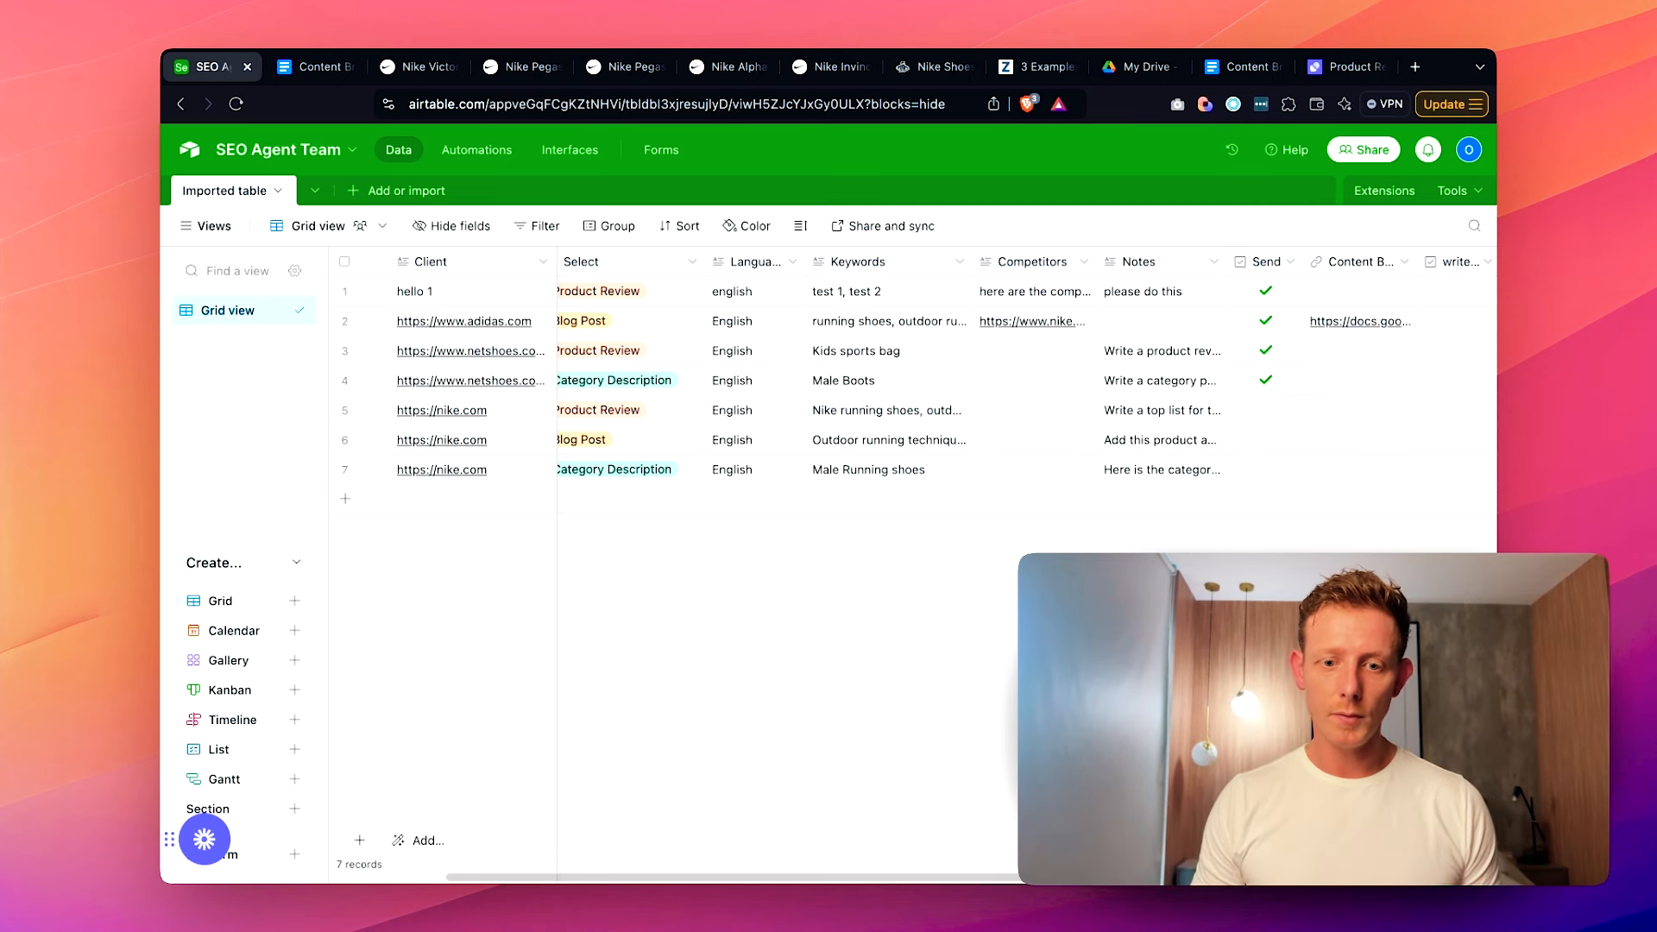
- Mark the Send checkbox for the three nike.com records in rows 5 to 7
left_click_drag(951, 875, 1042, 886)
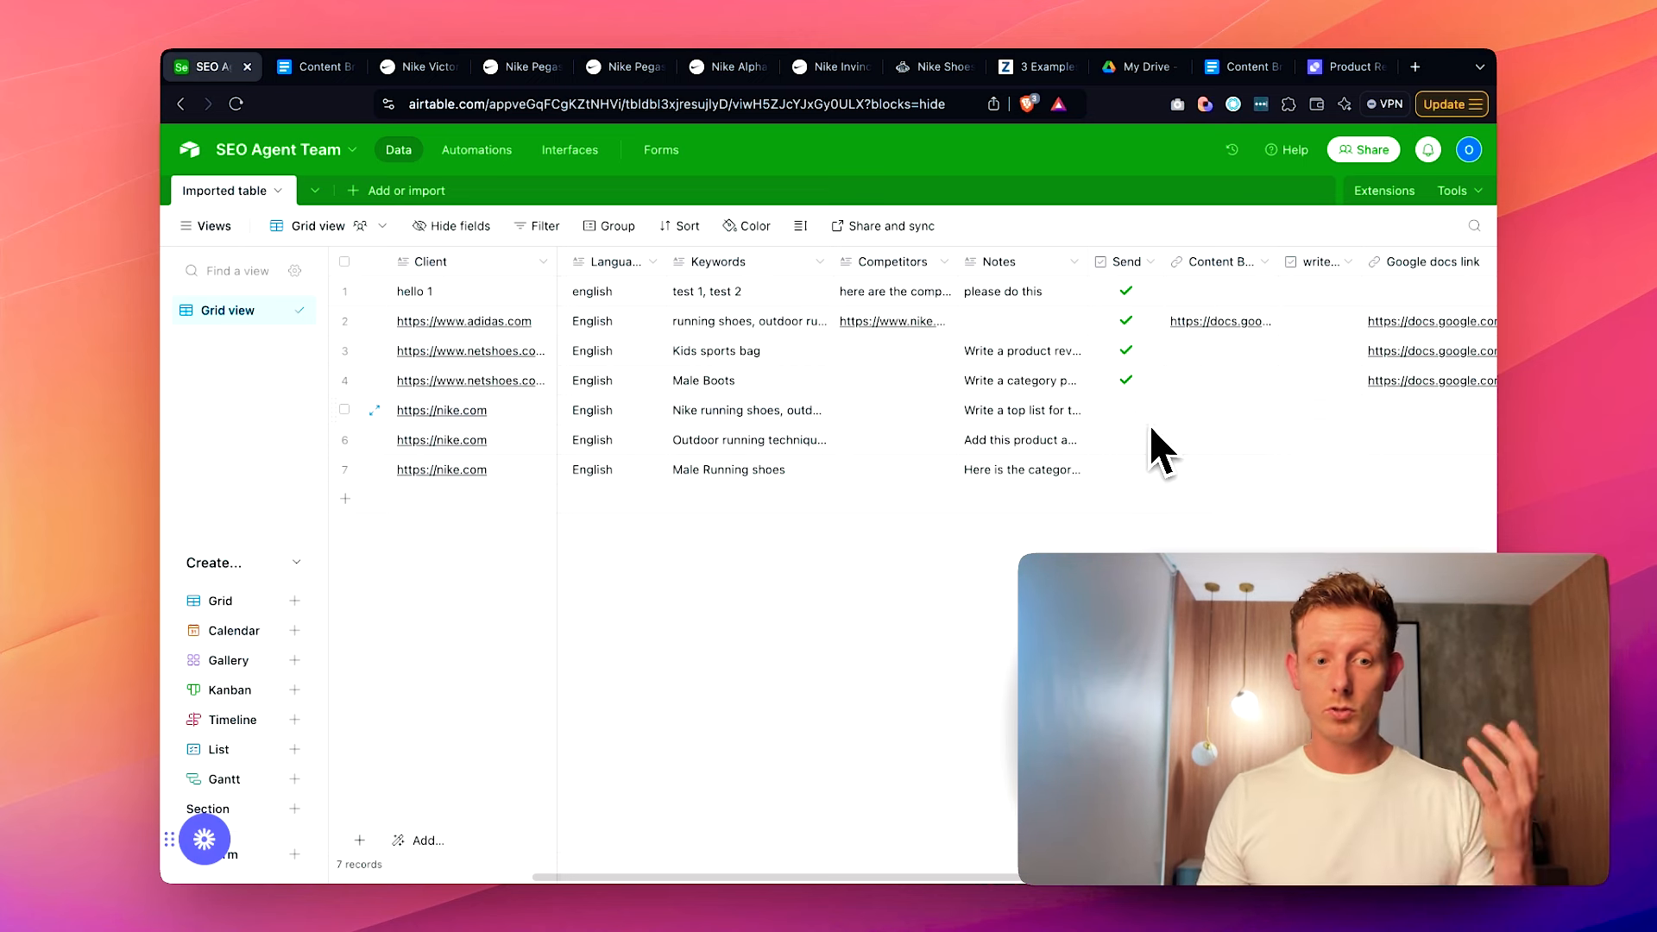
left_click(1127, 416)
left_click(1128, 438)
left_click(1127, 470)
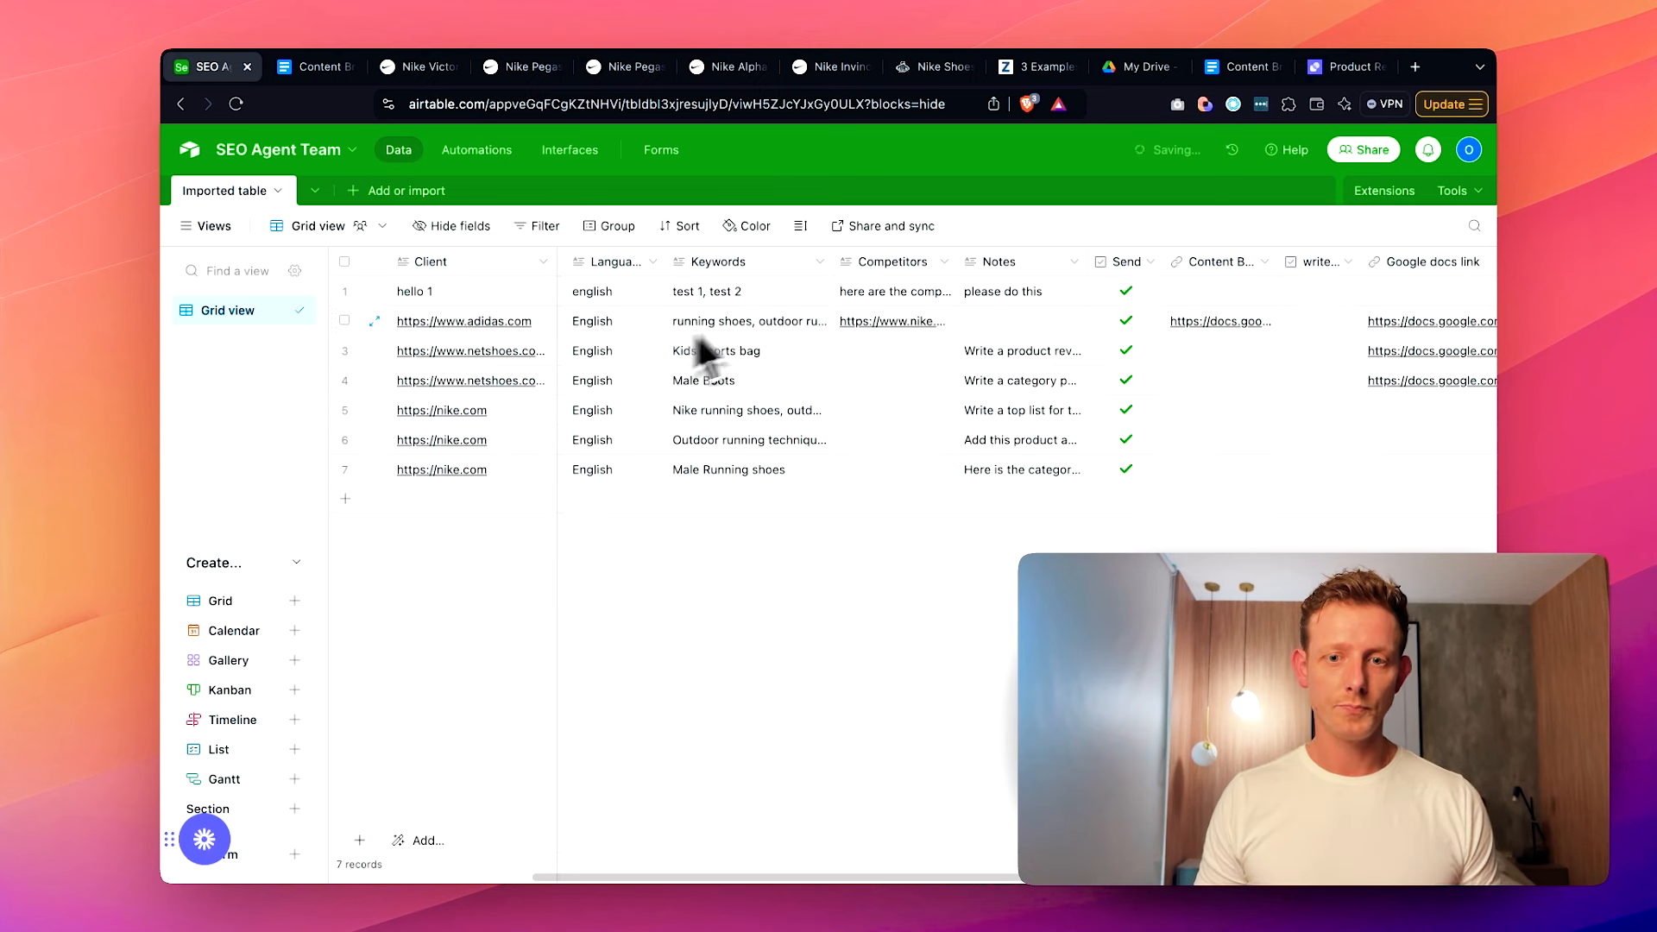
- Switch to the Figma workflow diagram and select the CRM label, the Content plan box and its input list together
key("ctrl+Up")
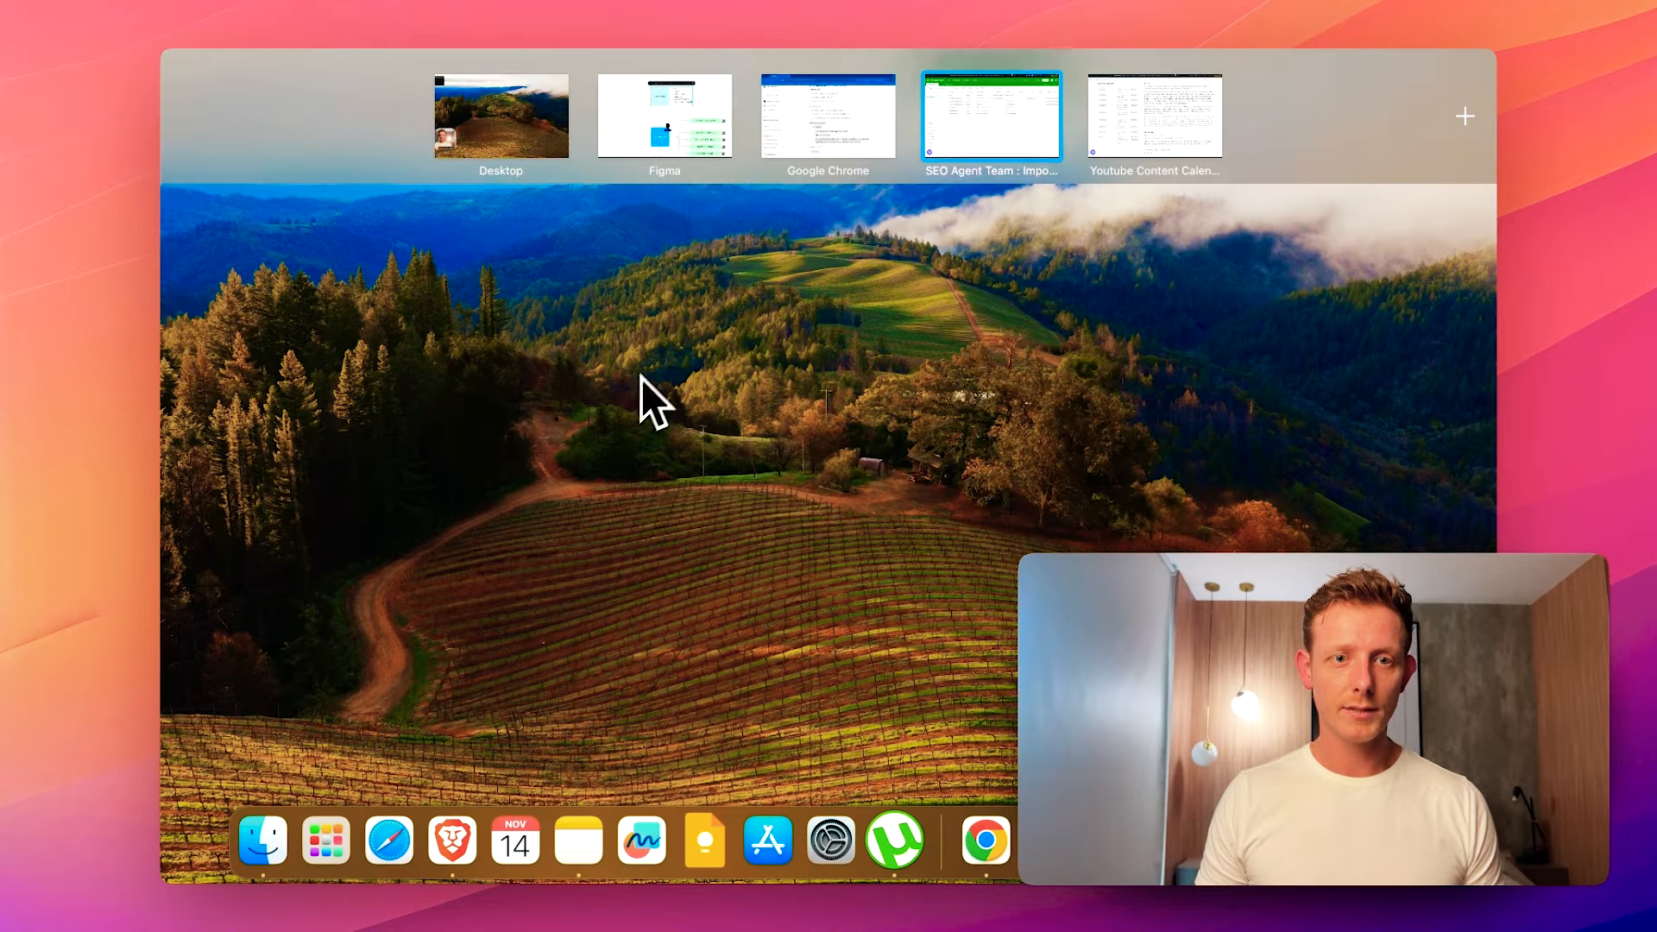
left_click(682, 160)
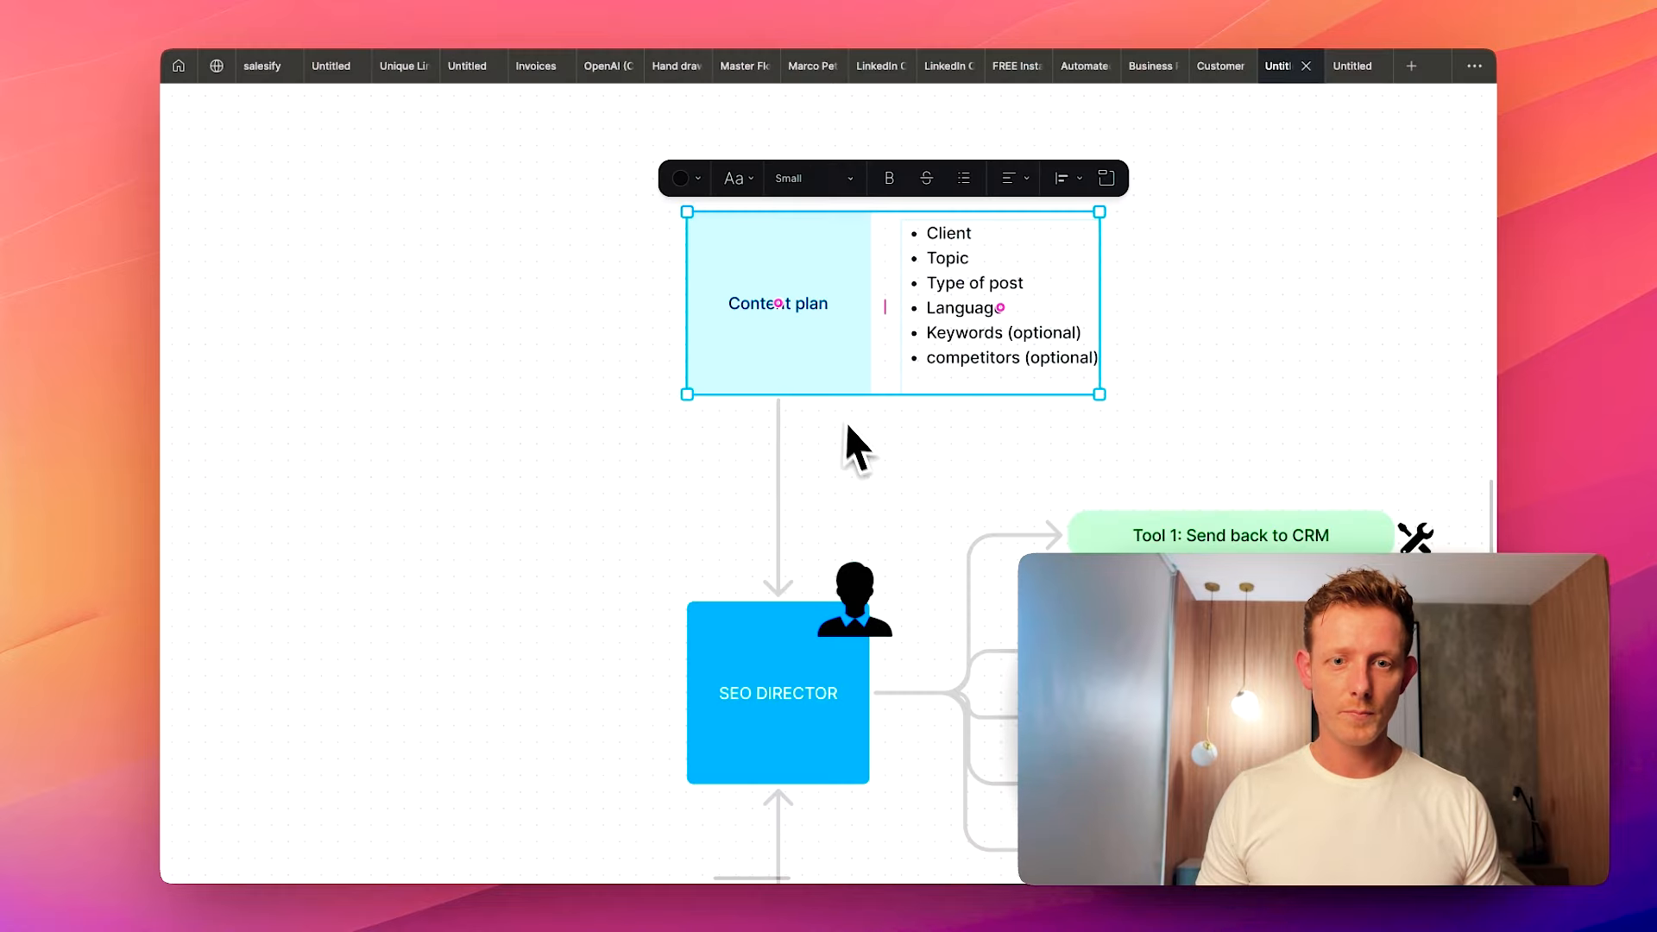
left_click(915, 494)
left_click_drag(698, 164, 1094, 346)
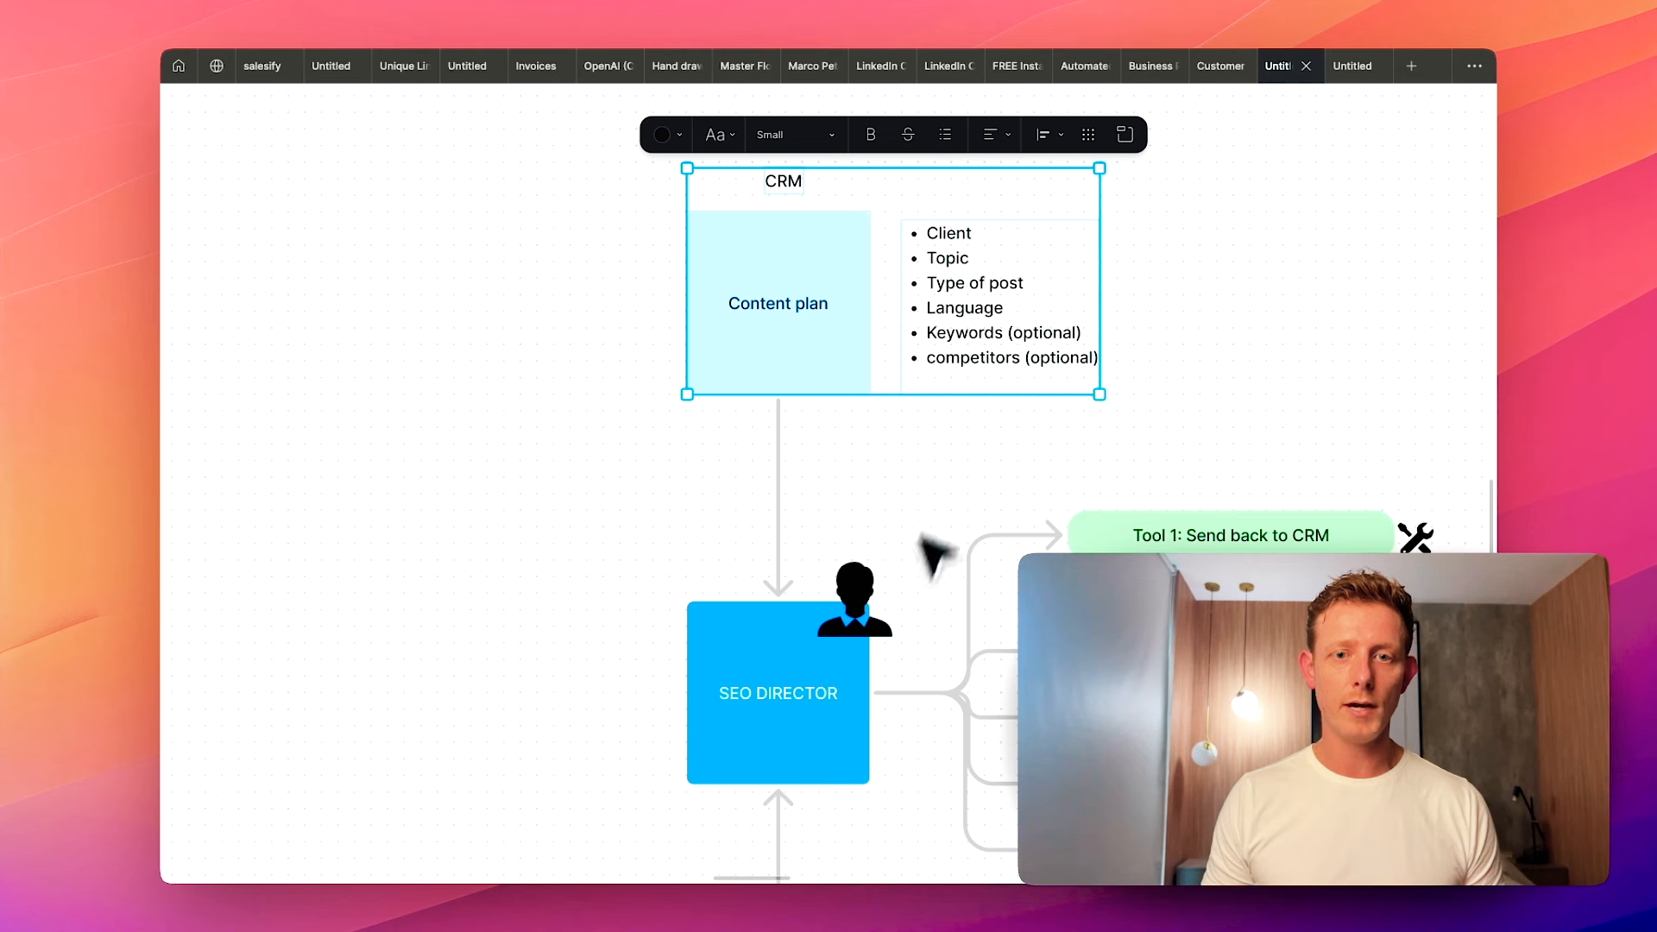
- Highlight the Keywords and competitors entries in the input list beside the Content plan box
left_click(960, 448)
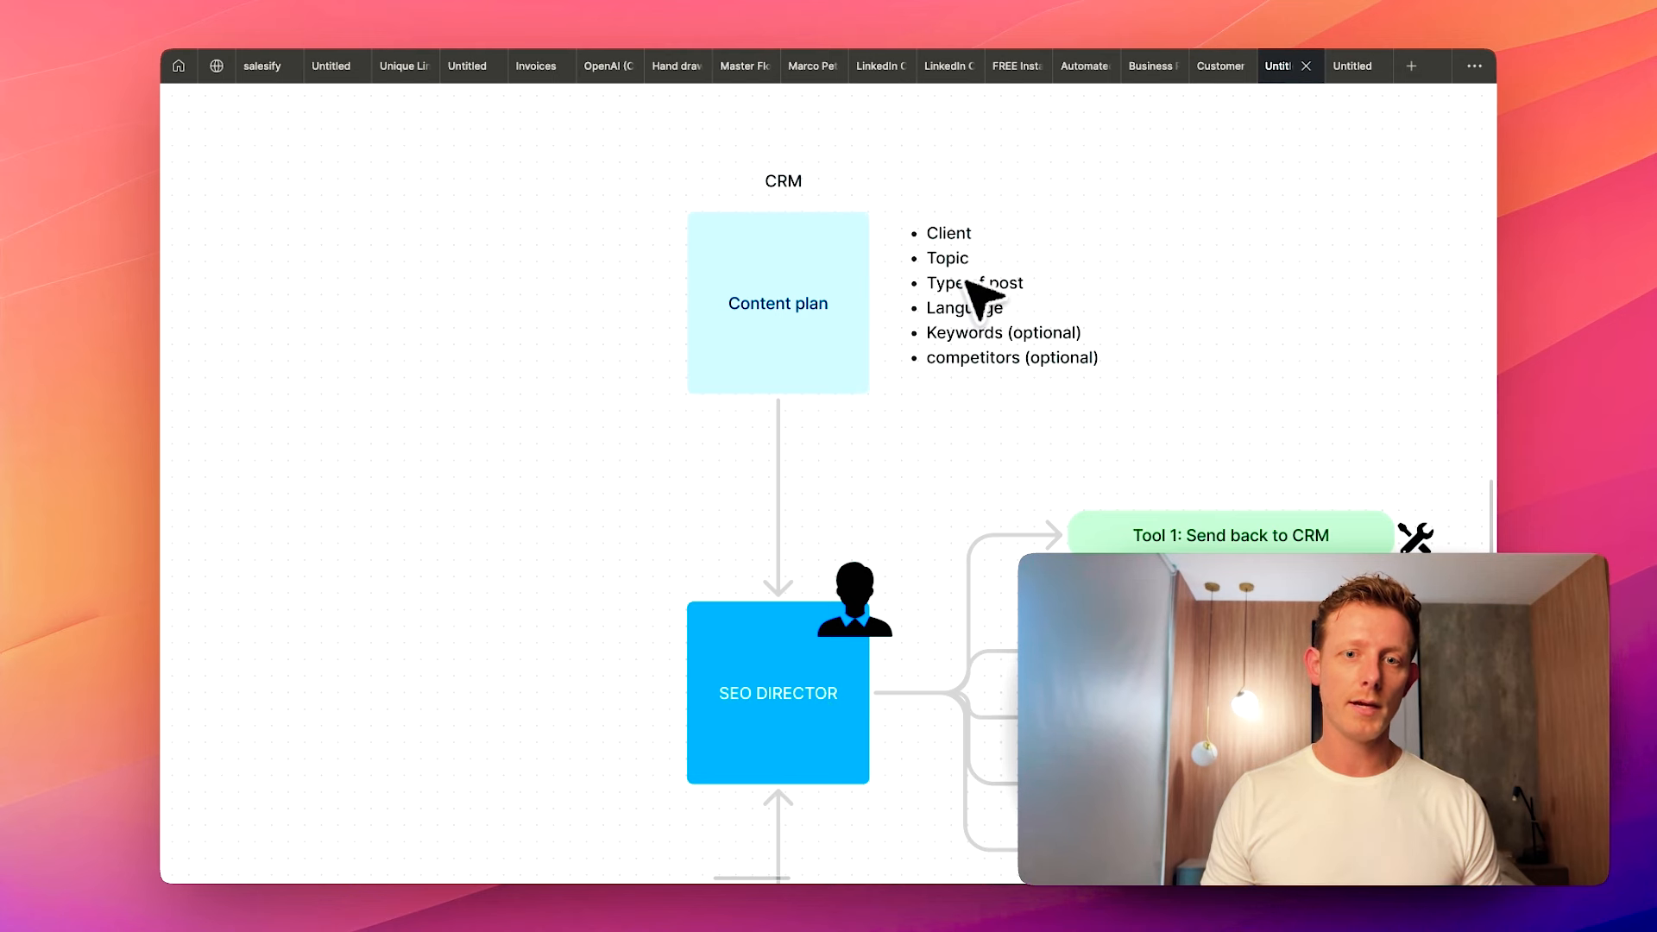
left_click(934, 328)
double_click(955, 332)
triple_click(956, 335)
triple_click(957, 359)
key("Escape")
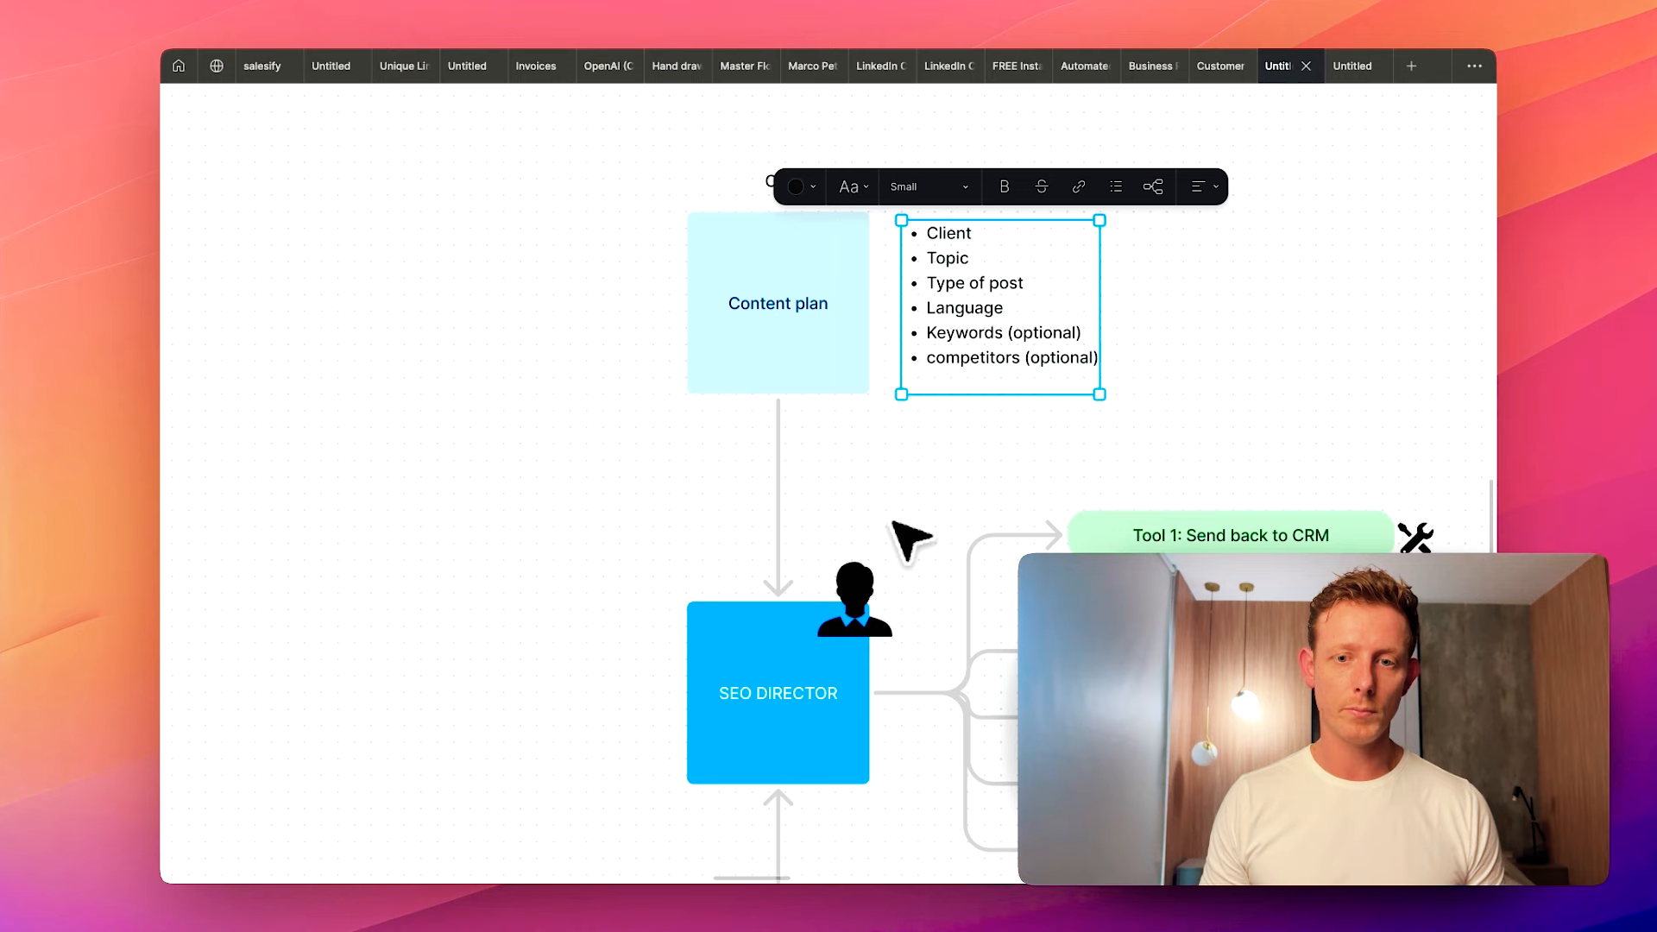
- Select the SEO DIRECTOR box together with its person icon, and clear the selection
scroll(894, 524, "down", 5)
left_click_drag(610, 380, 870, 420)
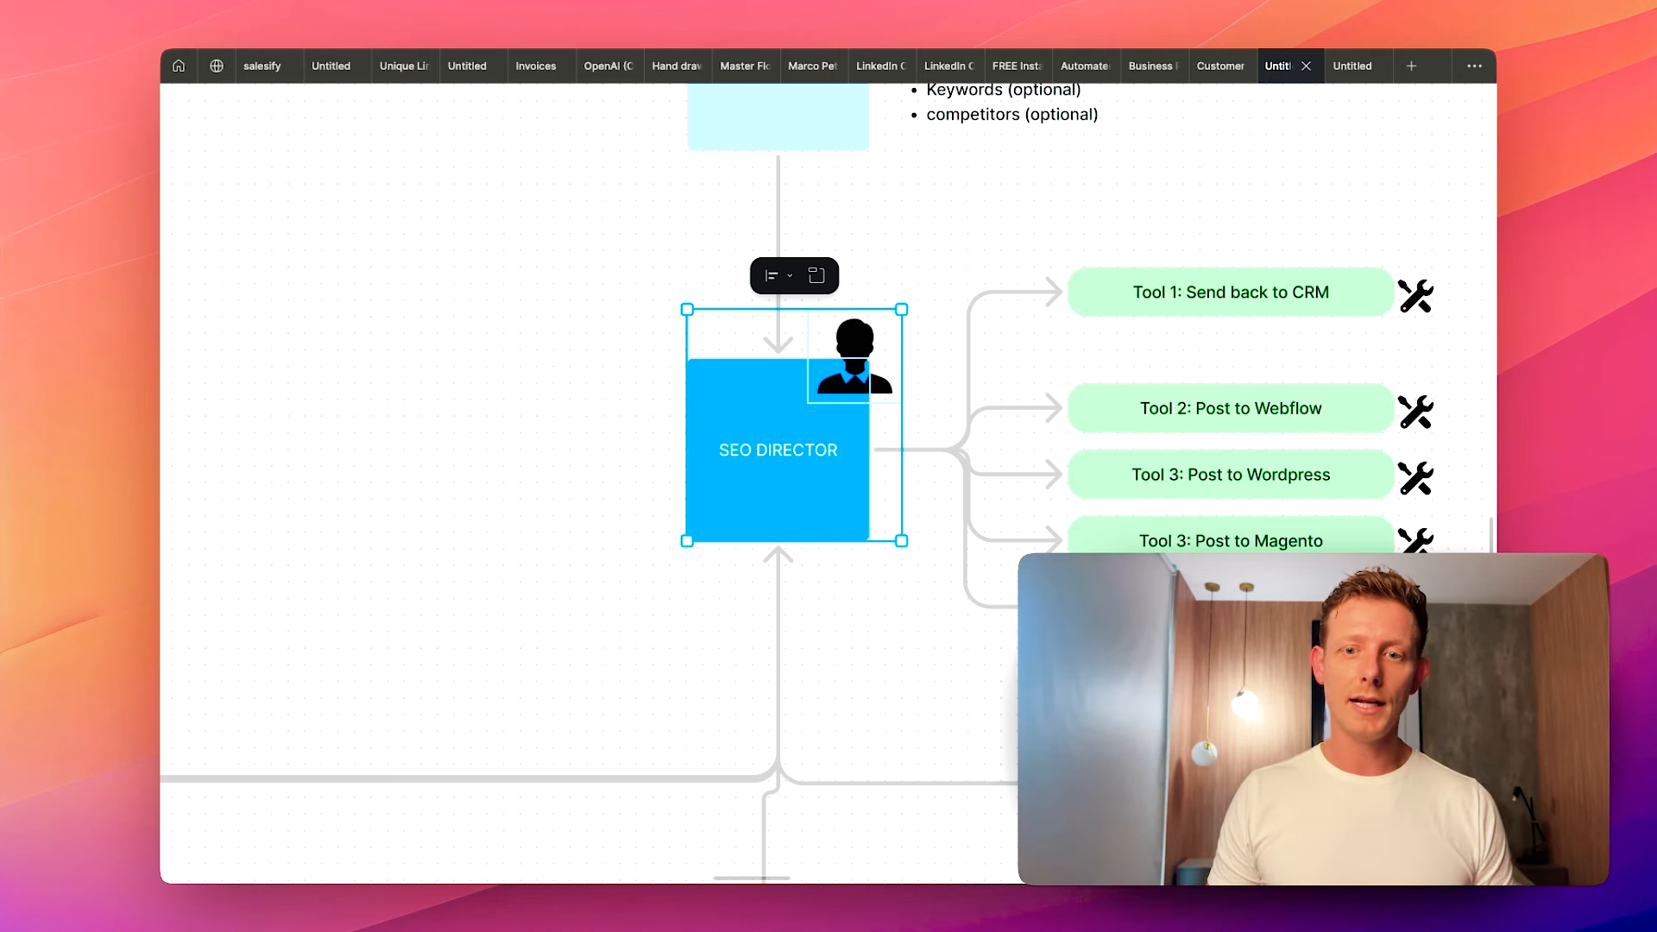
left_click(1208, 682)
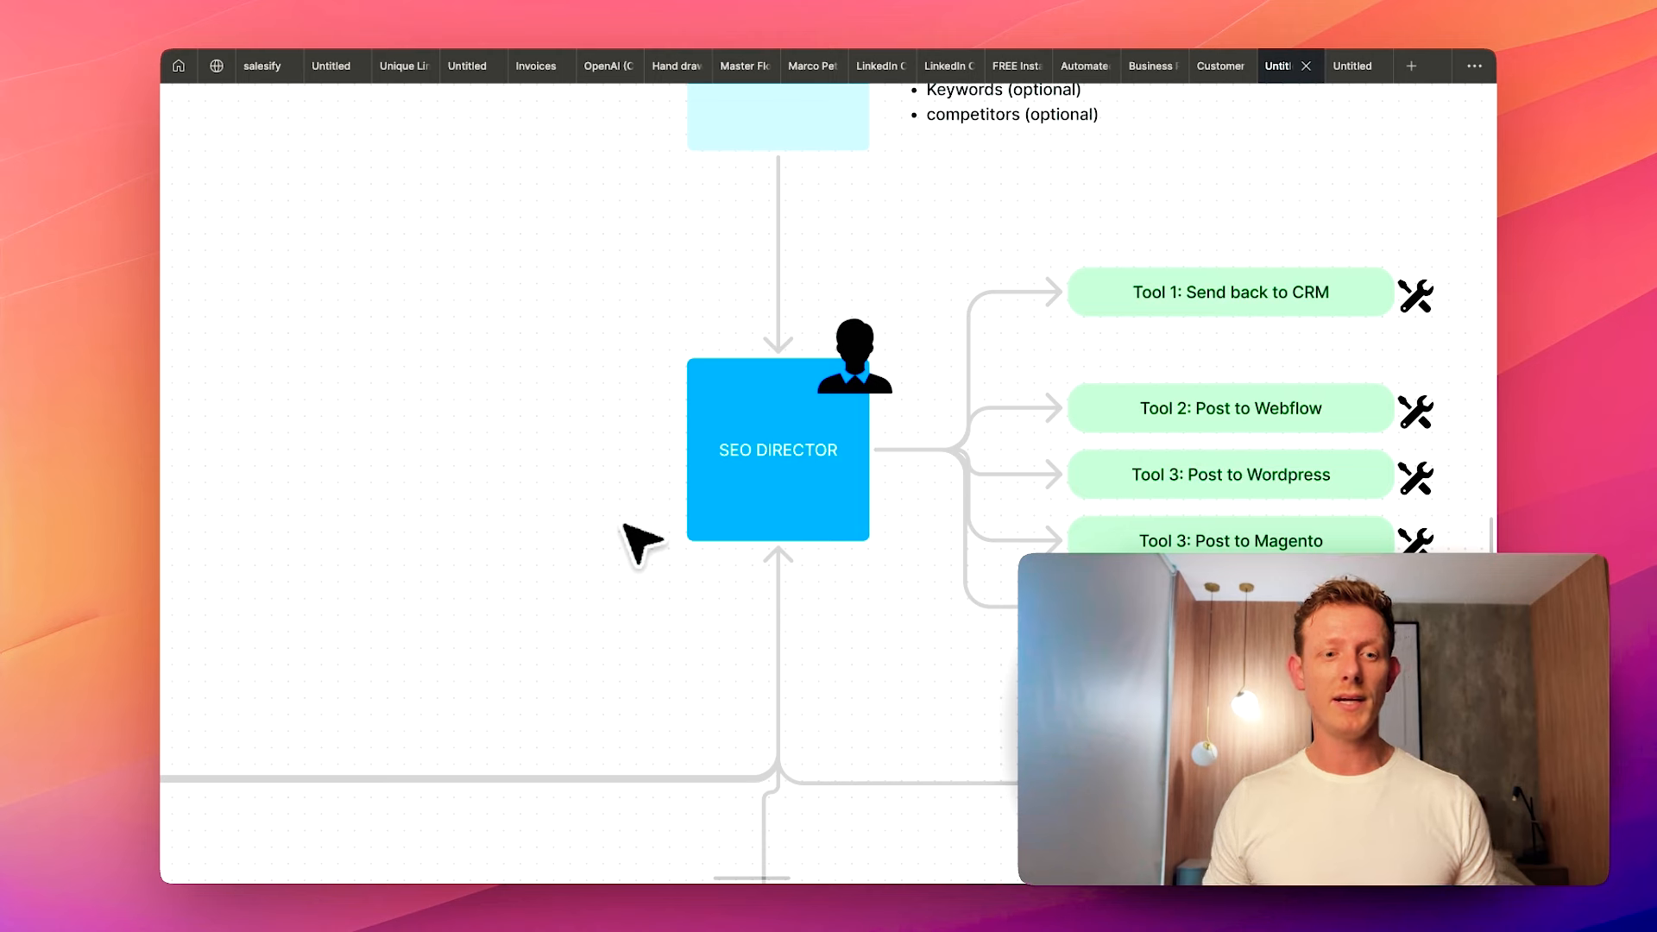
- Examine the full agent hierarchy under the SEO DIRECTOR and its Research Manager Agent branch
scroll(640, 542, "down", 10)
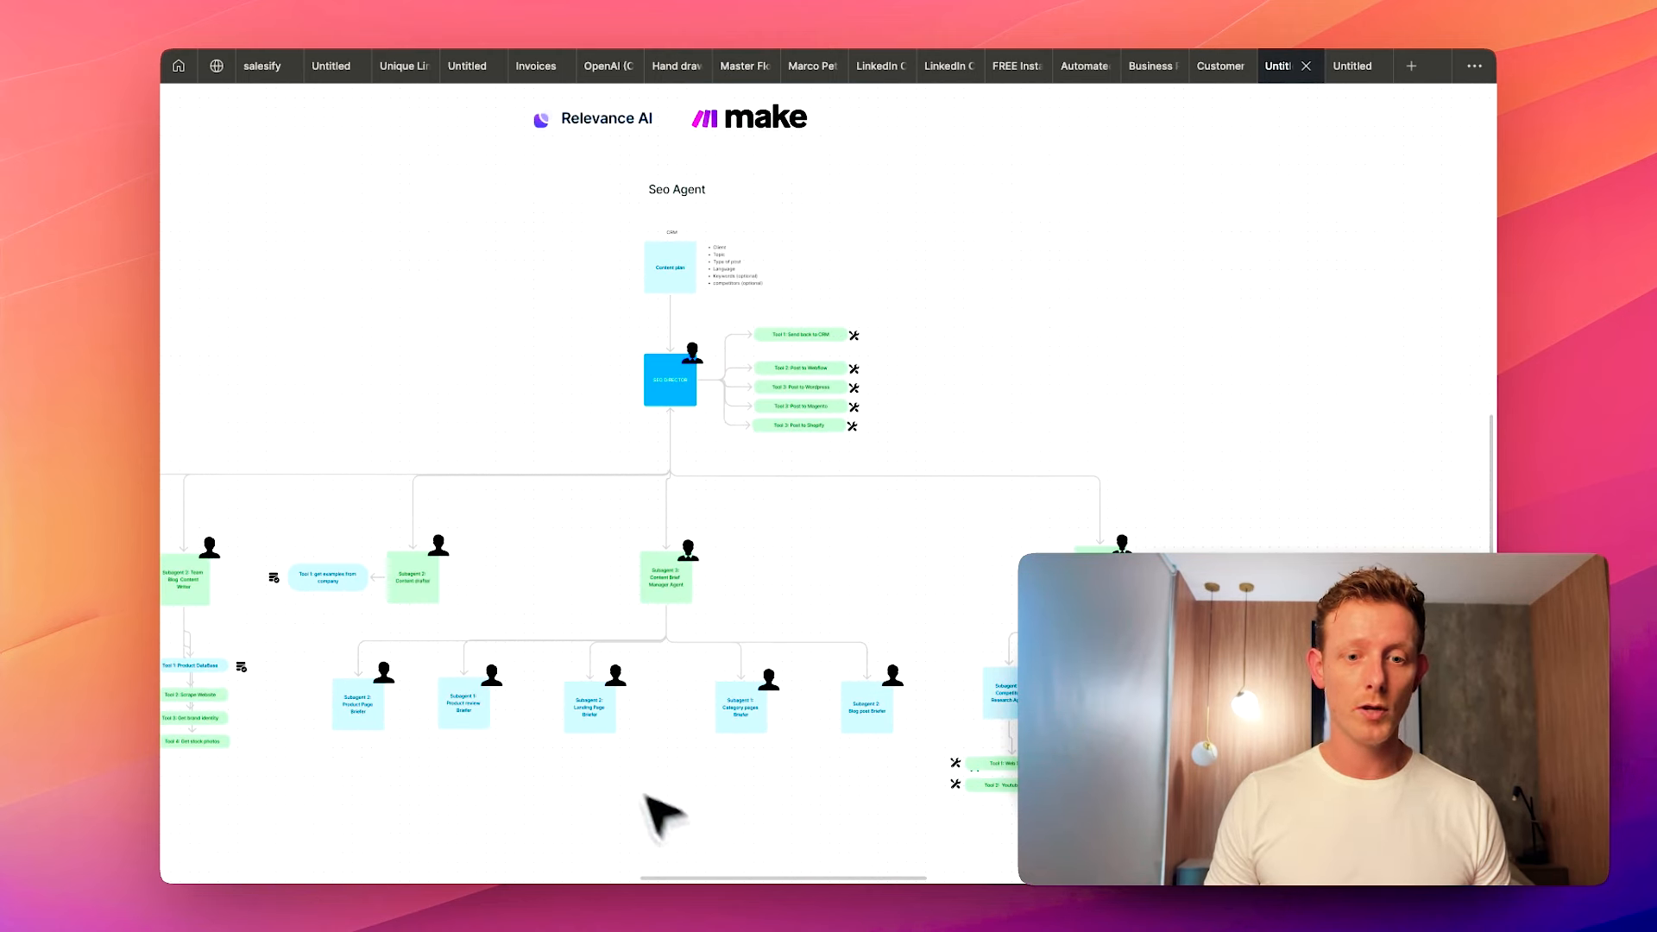
left_click_drag(698, 878, 684, 877)
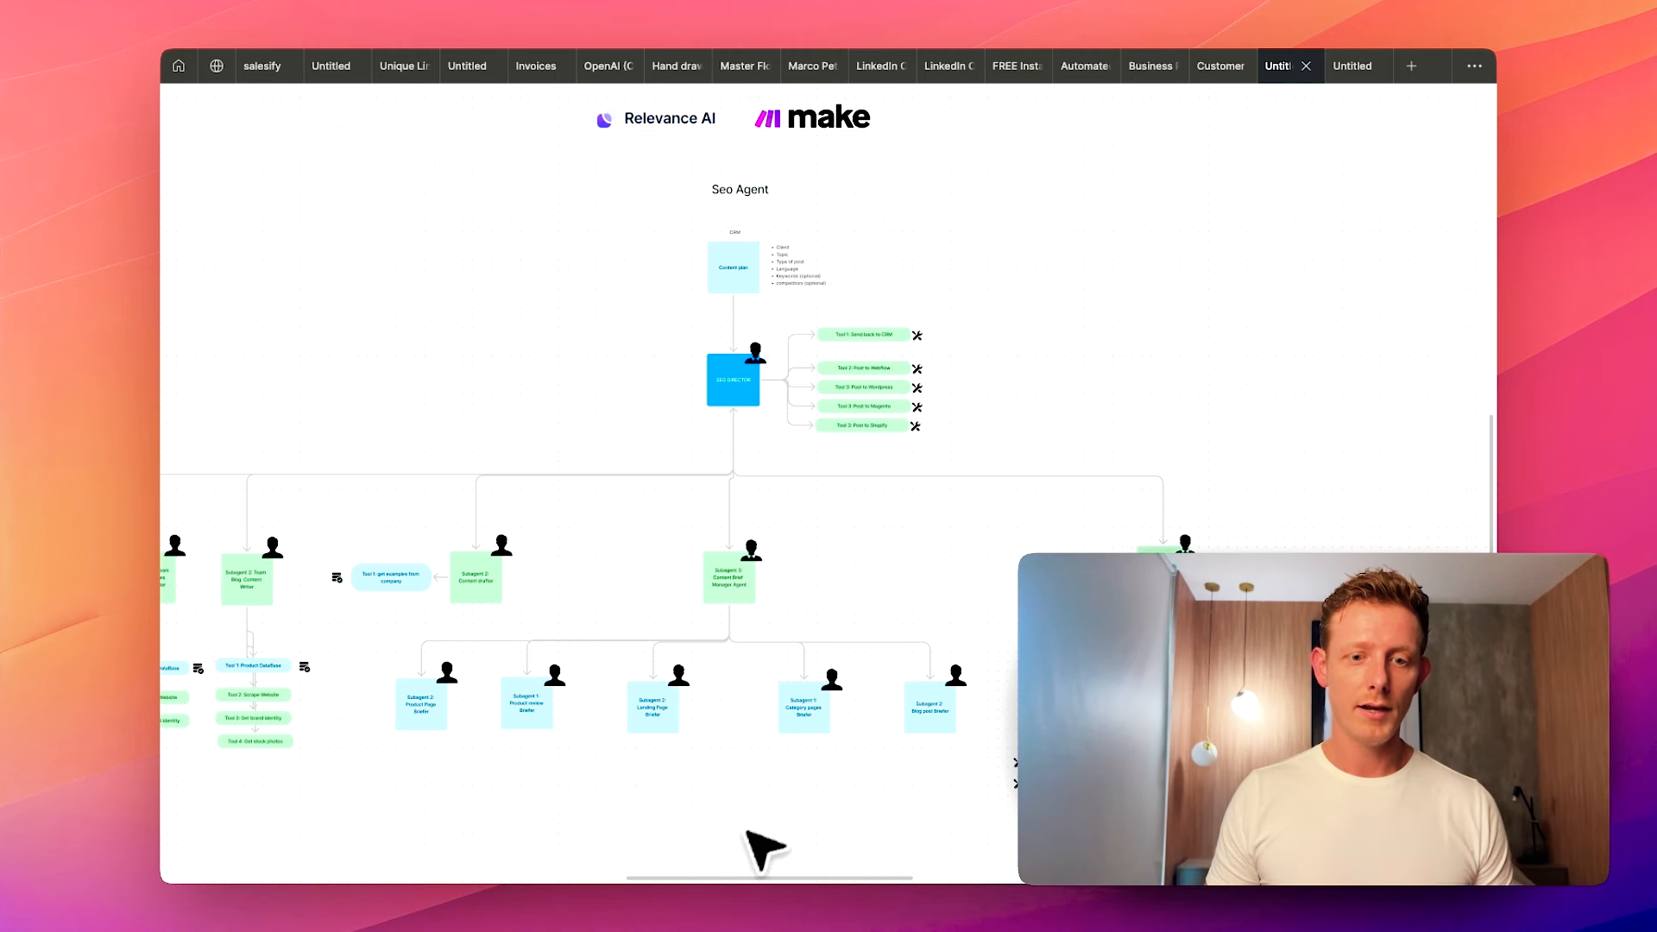
mouse_move(702, 876)
left_mouse_down()
mouse_move(531, 876)
mouse_move(687, 878)
left_mouse_up()
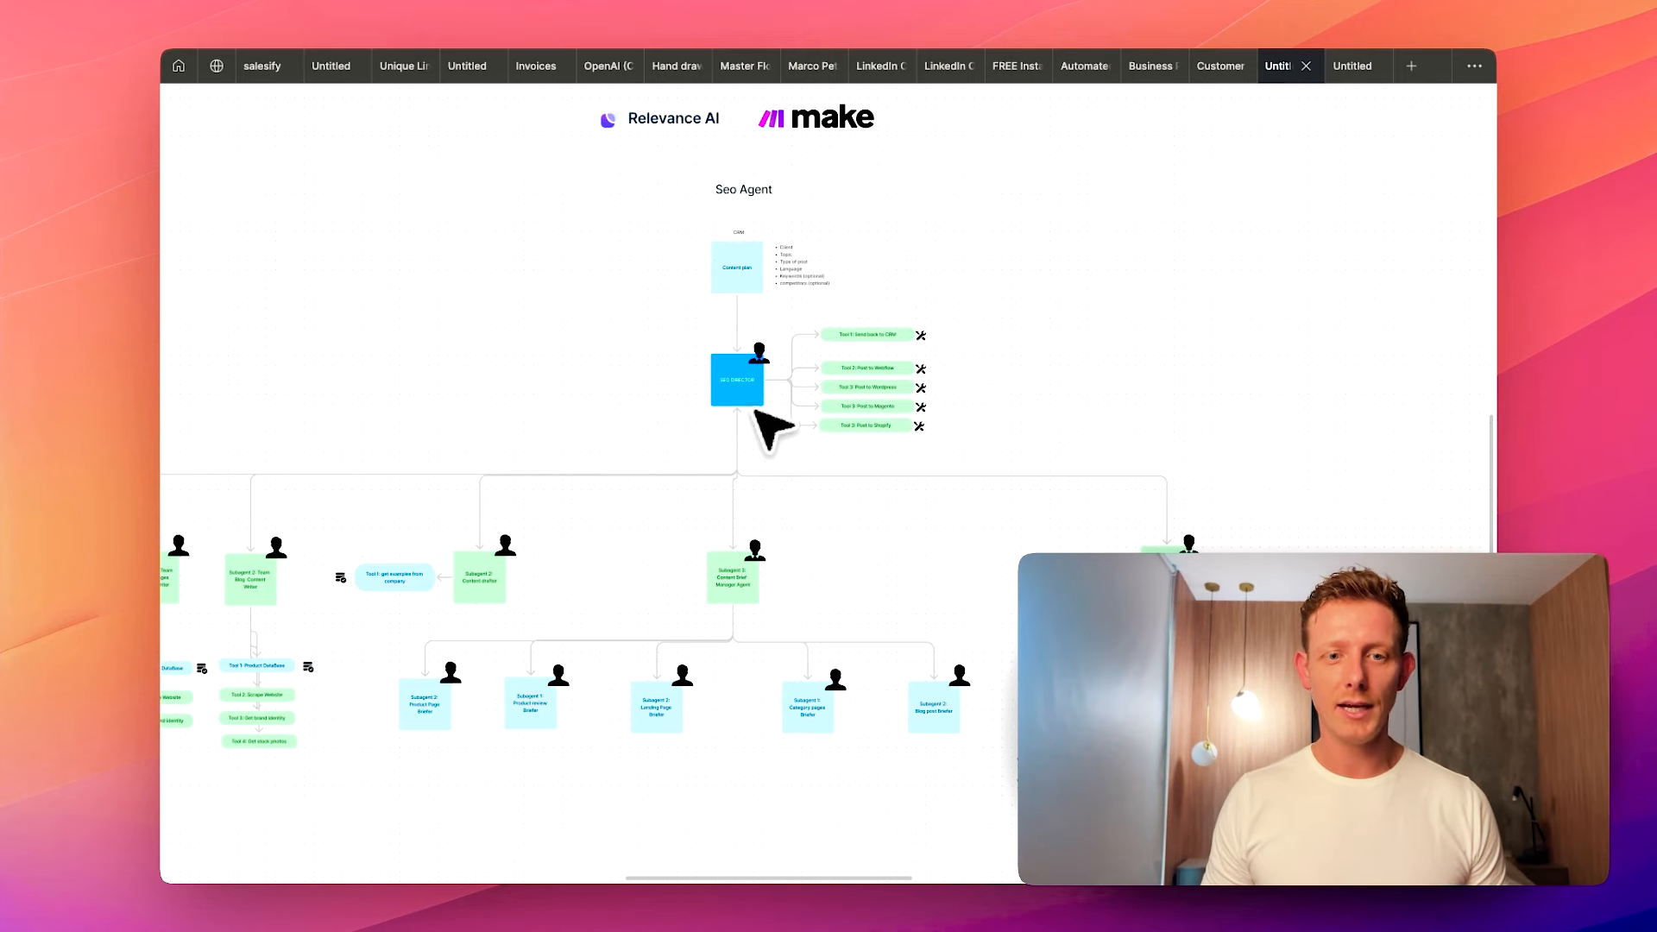
scroll(758, 416, "up", 2)
scroll(755, 413, "up", 3)
left_click_drag(725, 877, 822, 887)
scroll(745, 758, "up", 6)
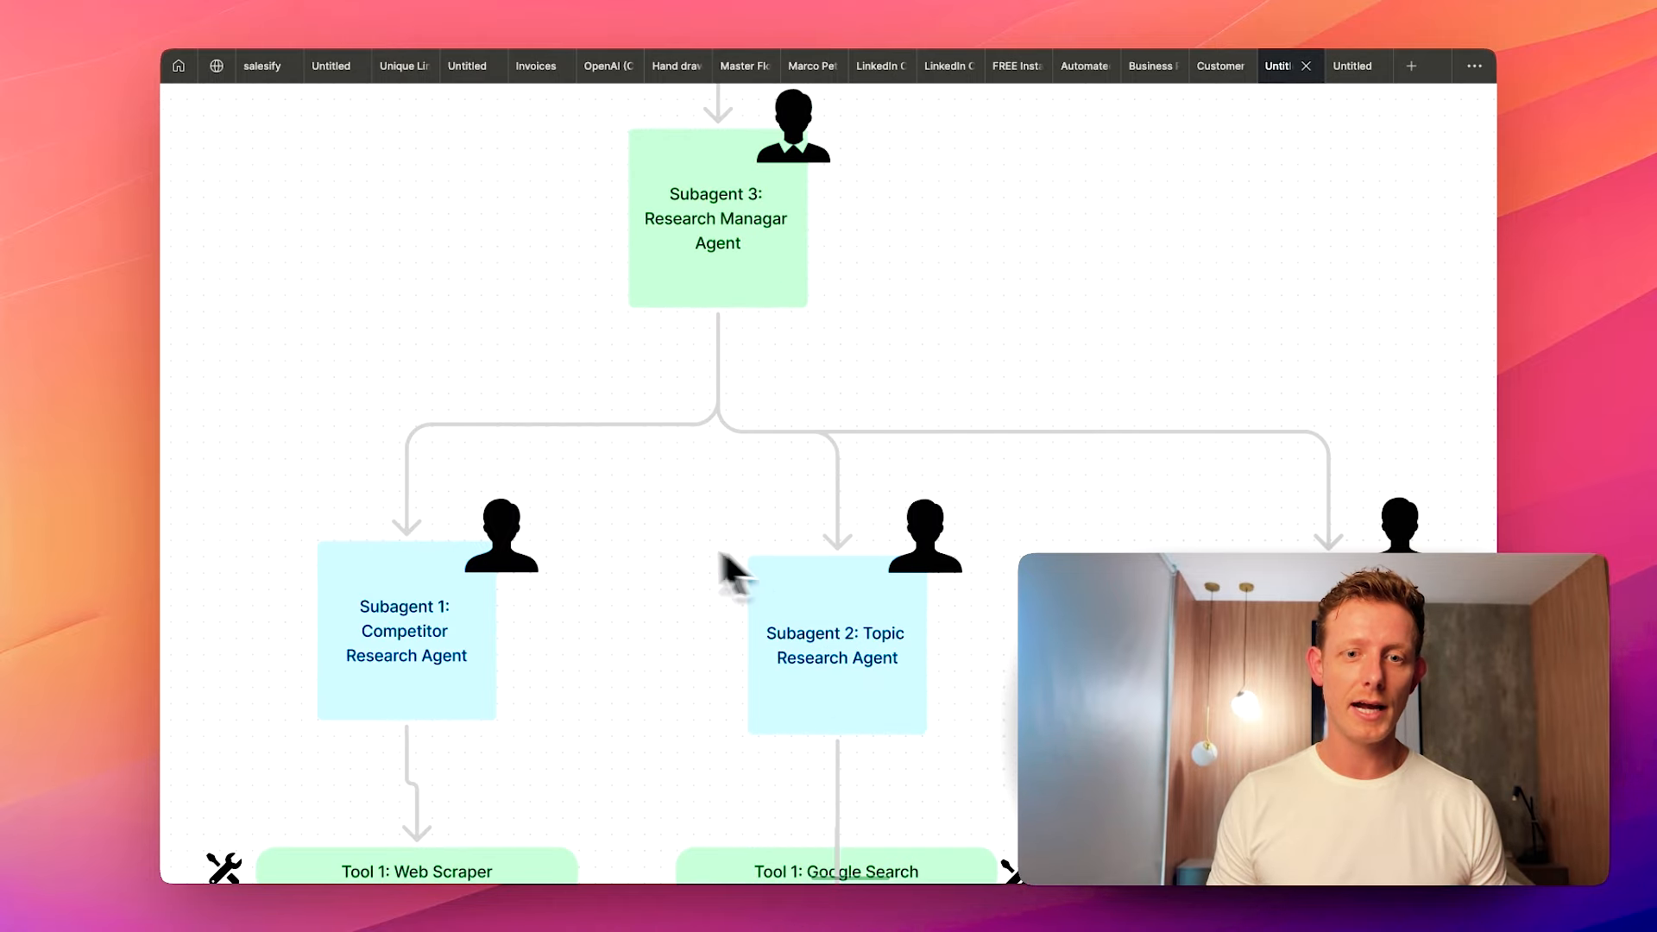
scroll(708, 587, "up", 3)
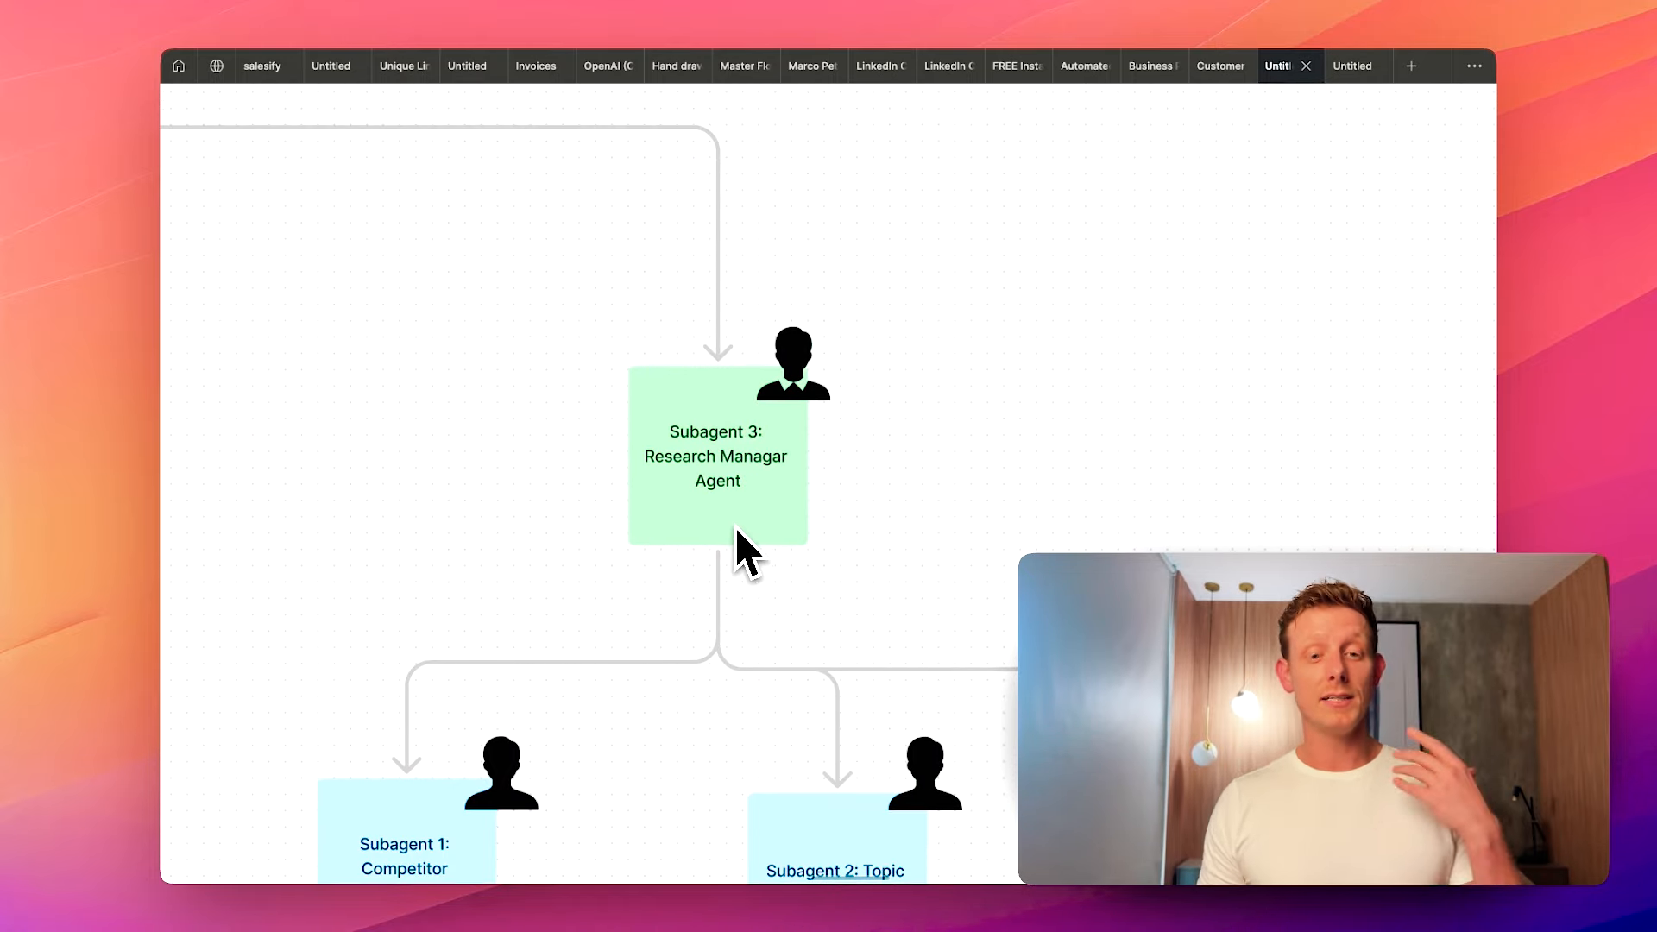
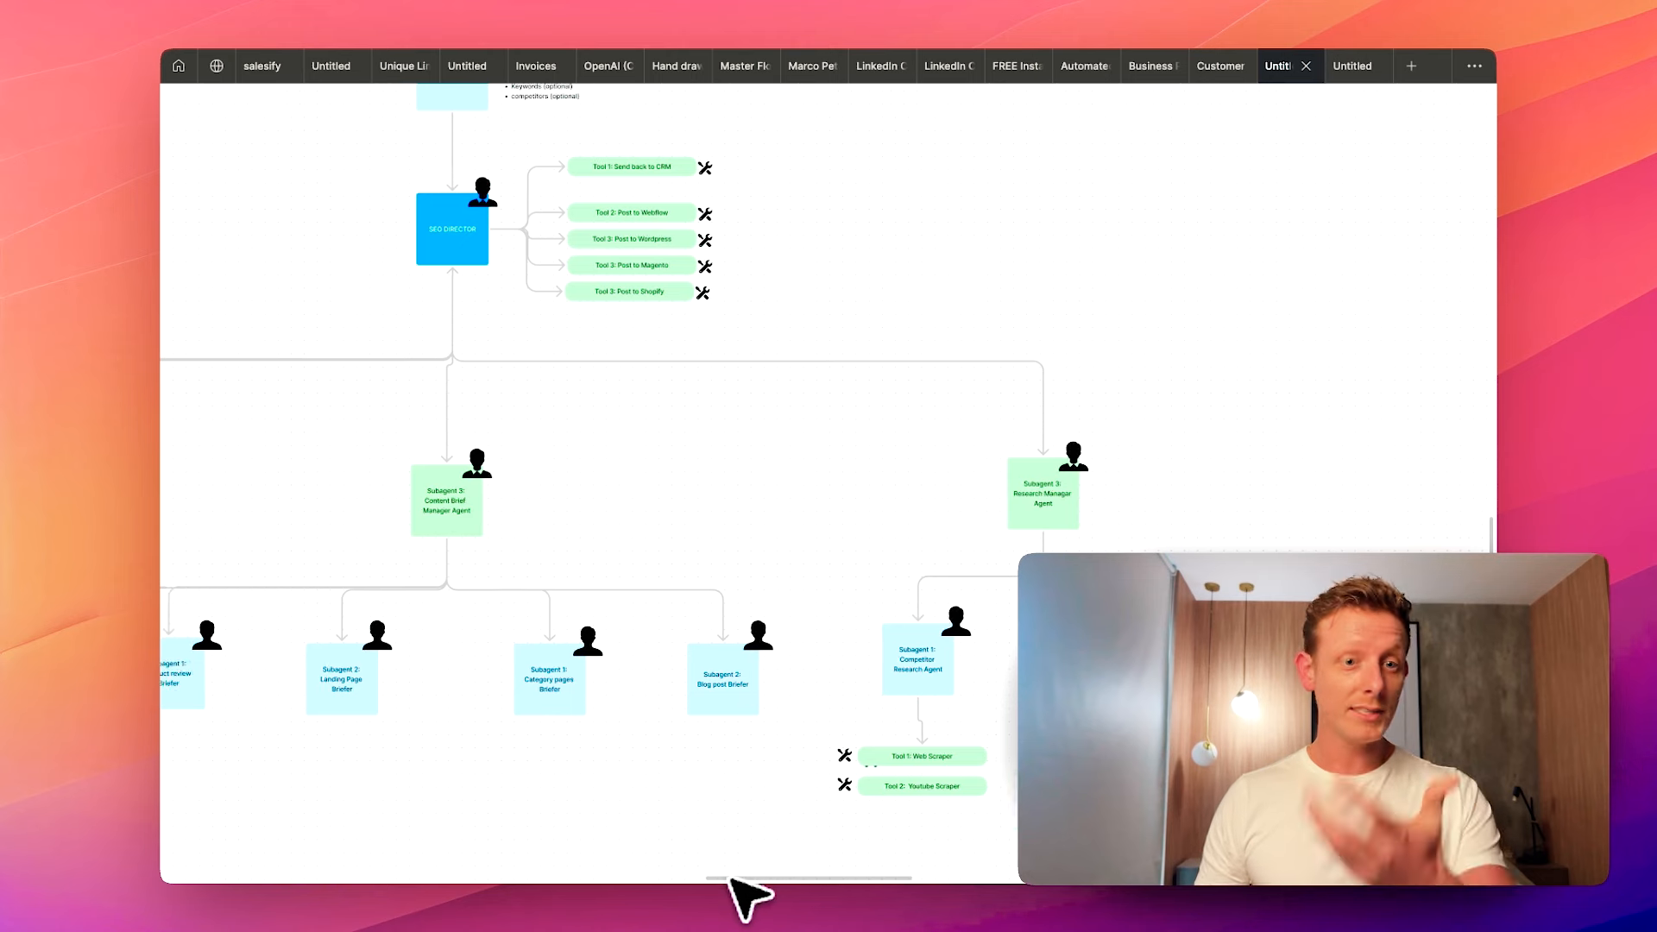
- Examine the Content Brief Manager Agent and its position between the SEO DIRECTOR and the briefer subagents
left_click_drag(790, 878, 764, 906)
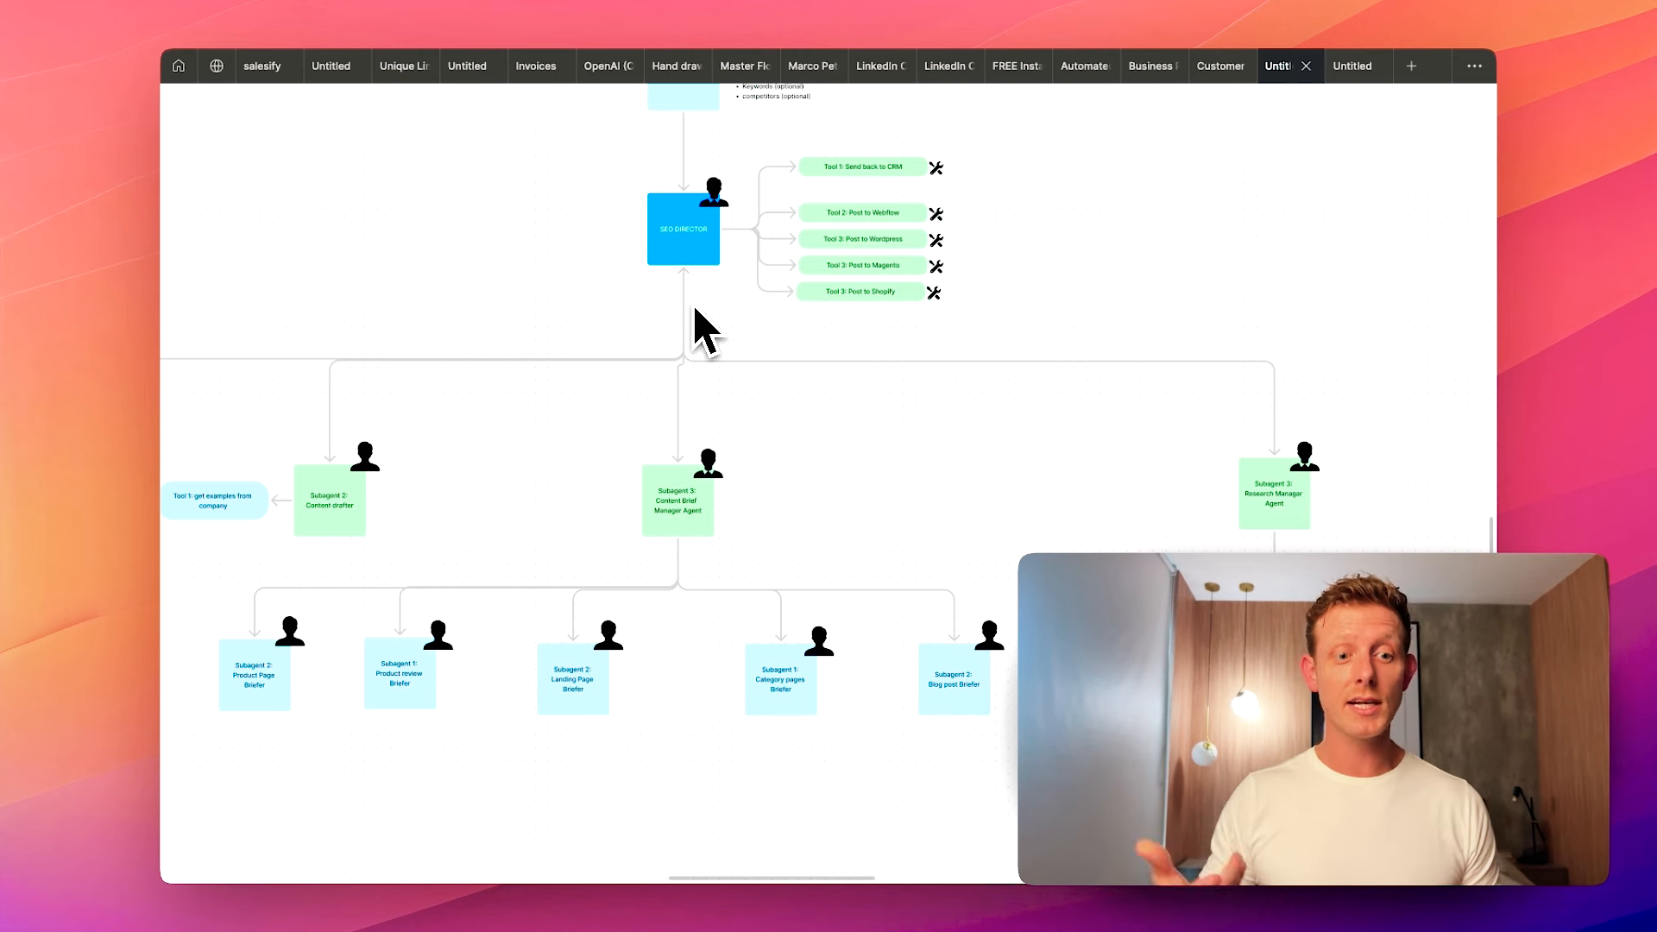
scroll(703, 444, "up", 2)
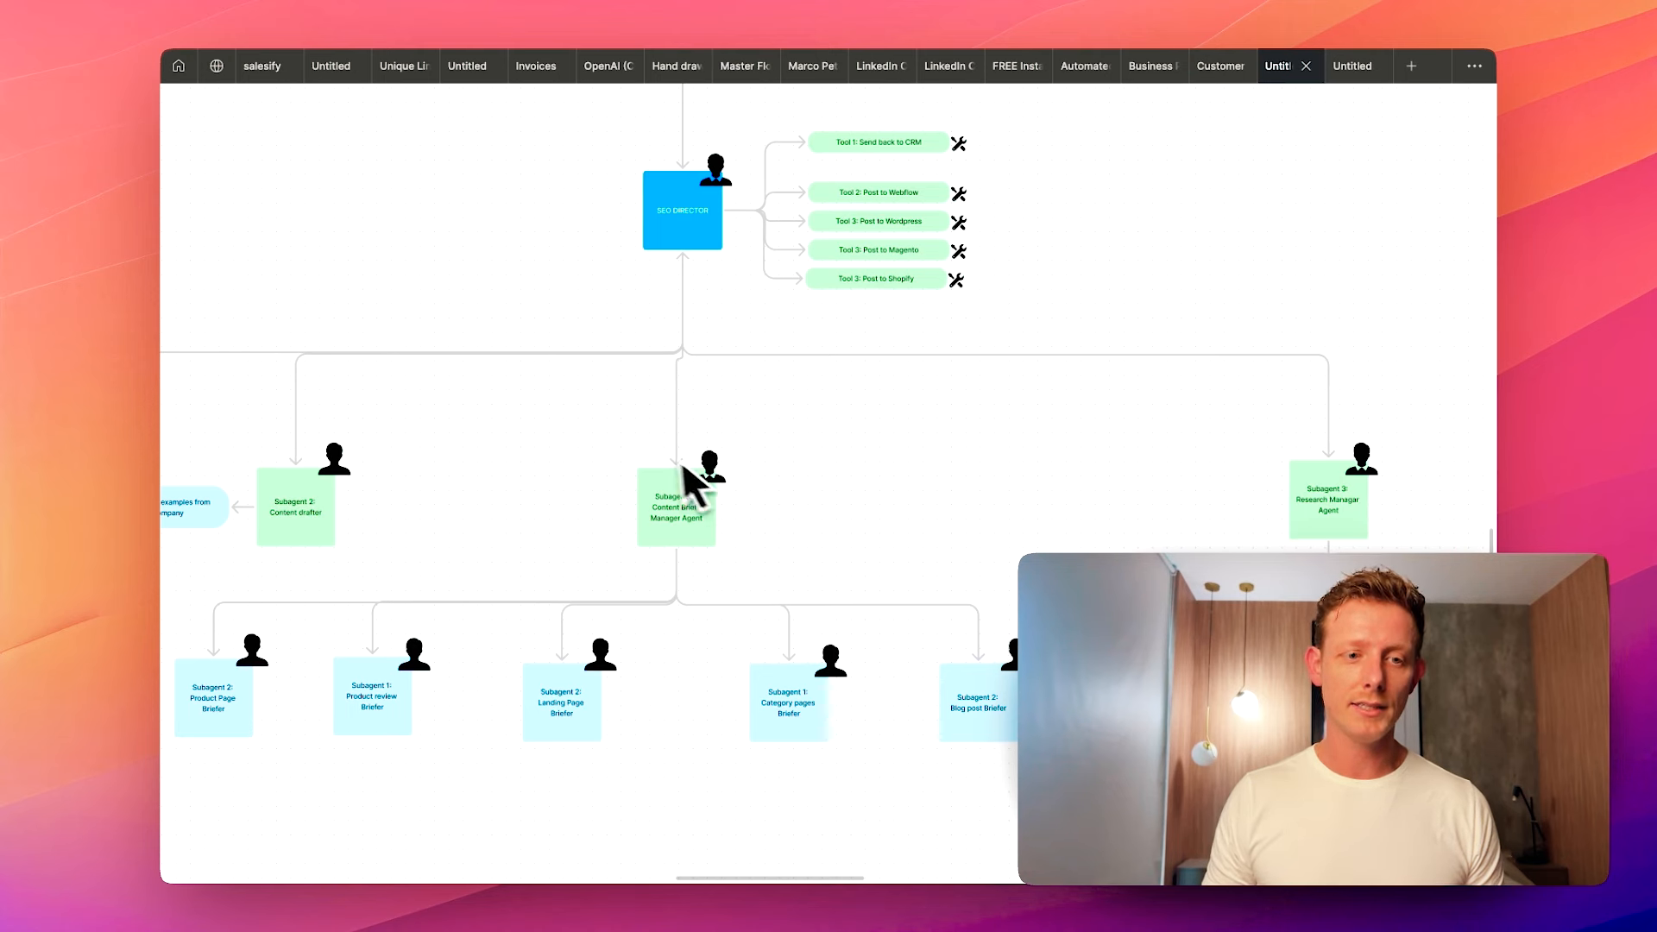
scroll(654, 469, "up", 2)
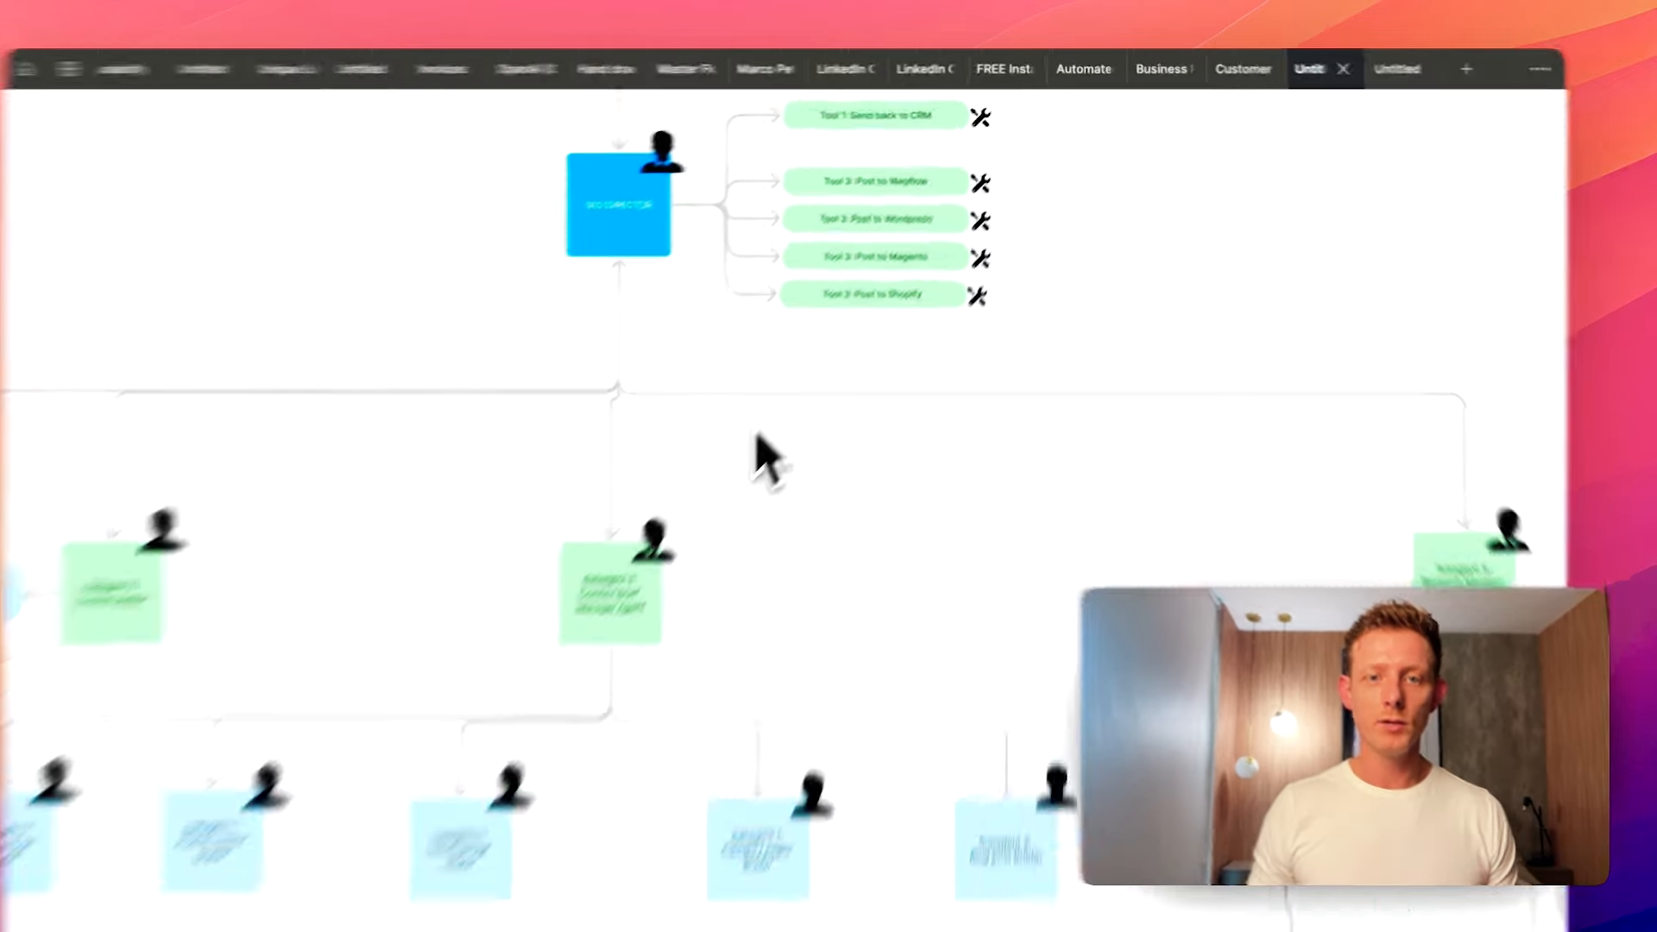
- Switch to the browser's Content Brief document on outdoor running shoes and read its sections through Competitor Analysis
key("ctrl+Up")
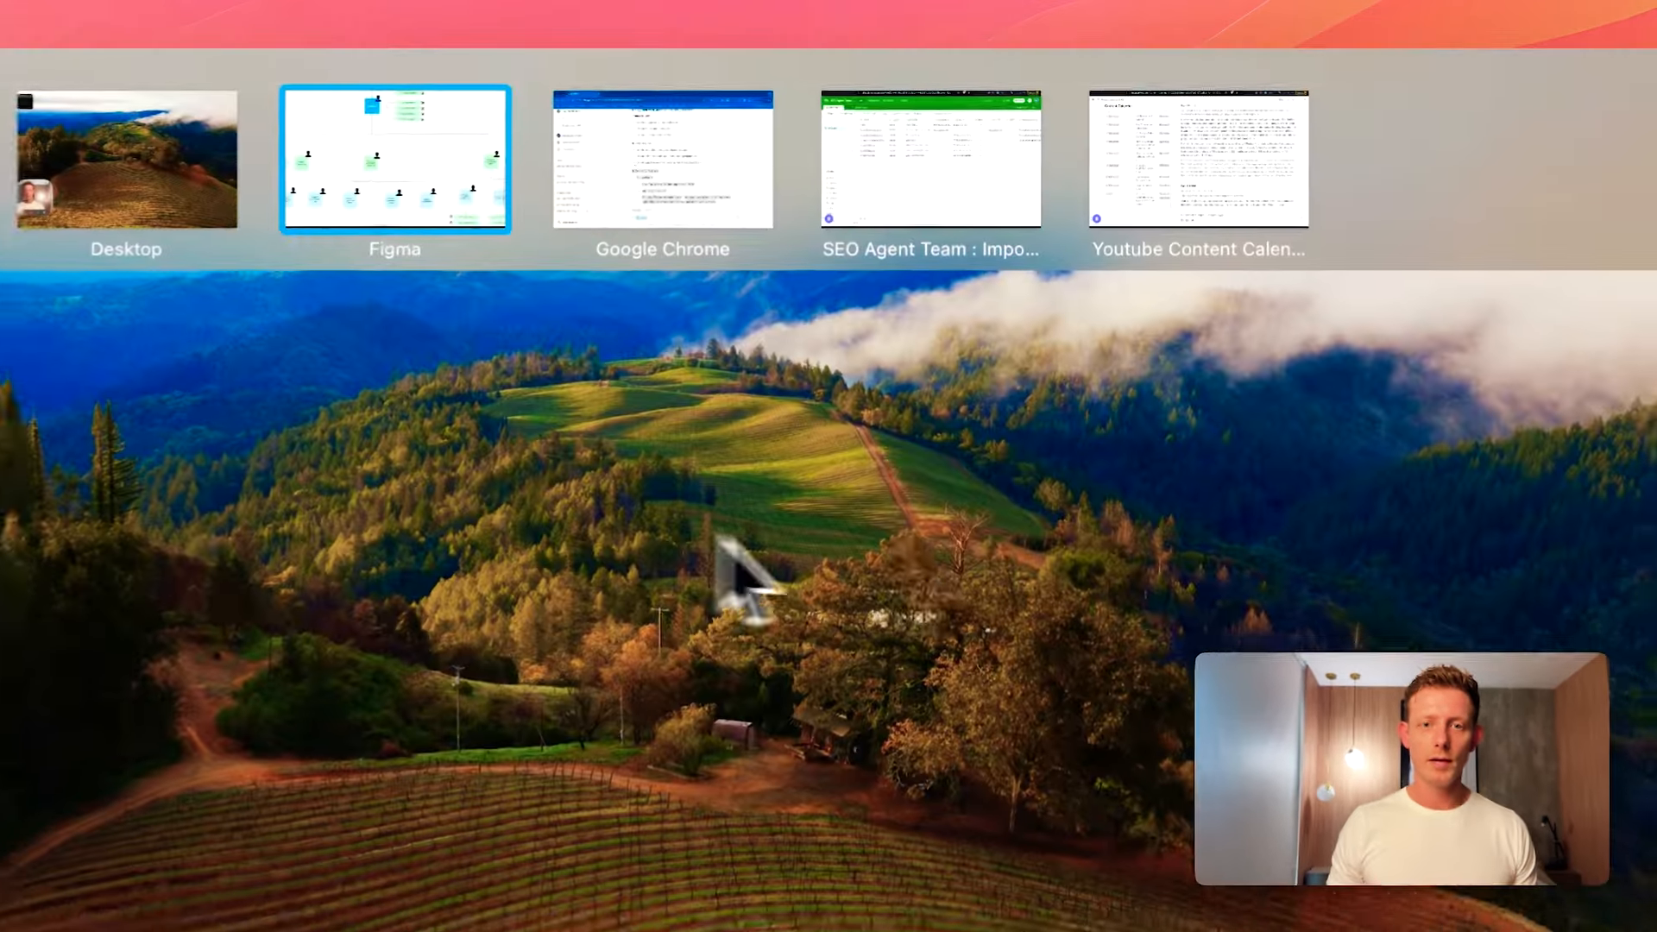
left_click(966, 151)
left_click(1268, 514)
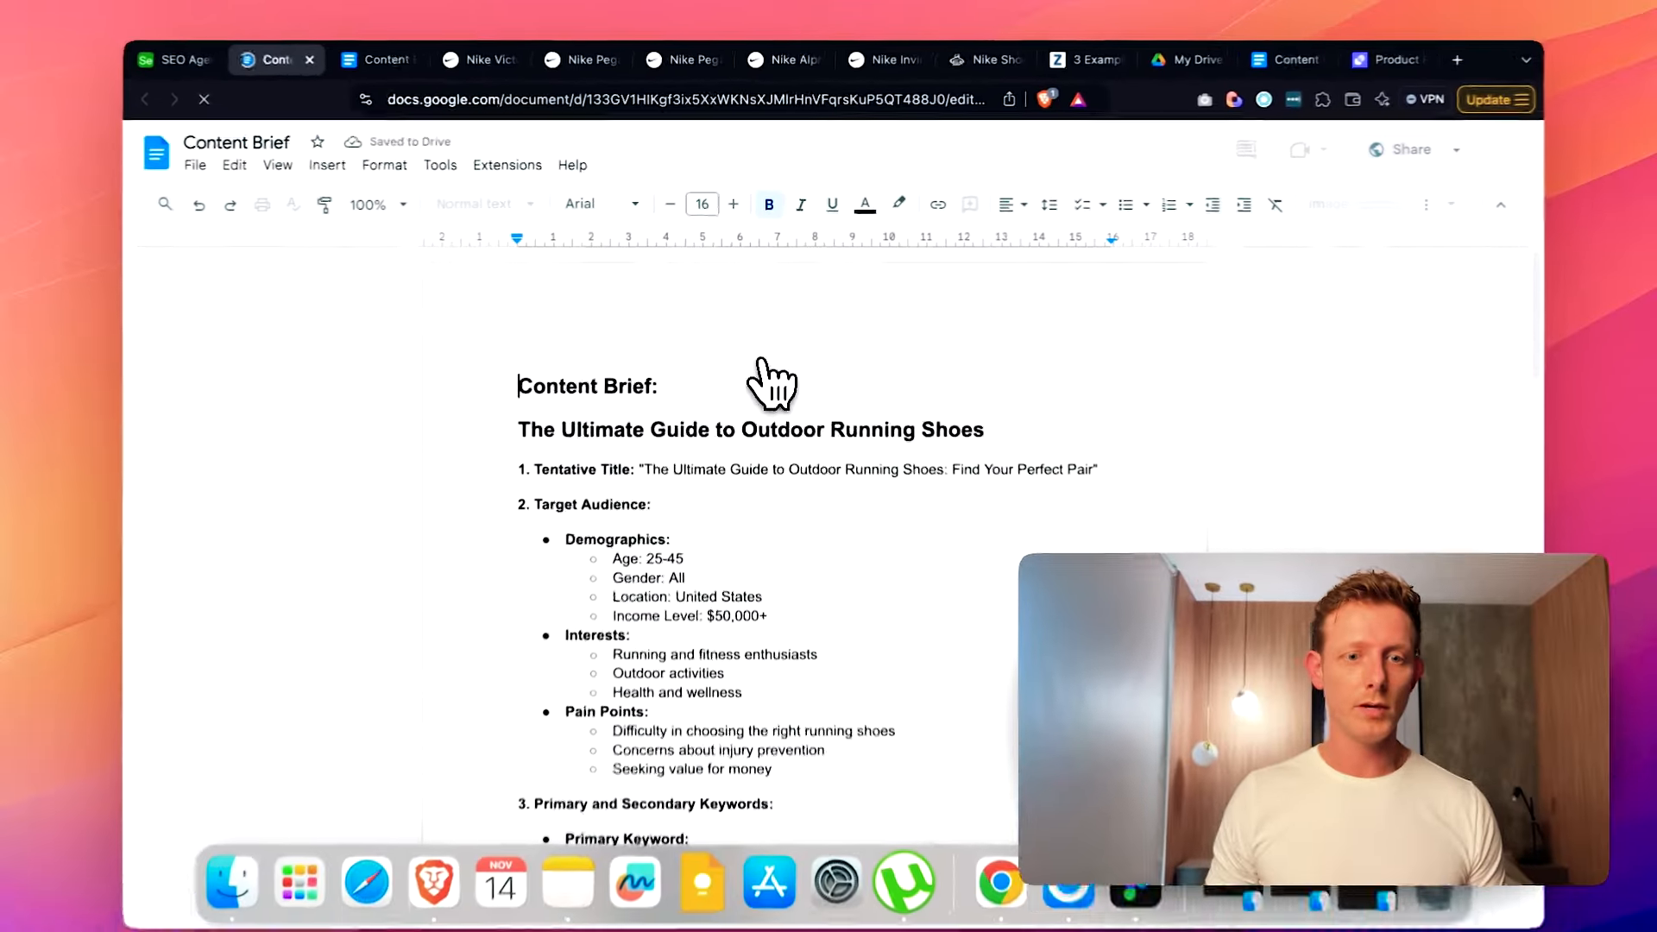
scroll(627, 461, "down", 3)
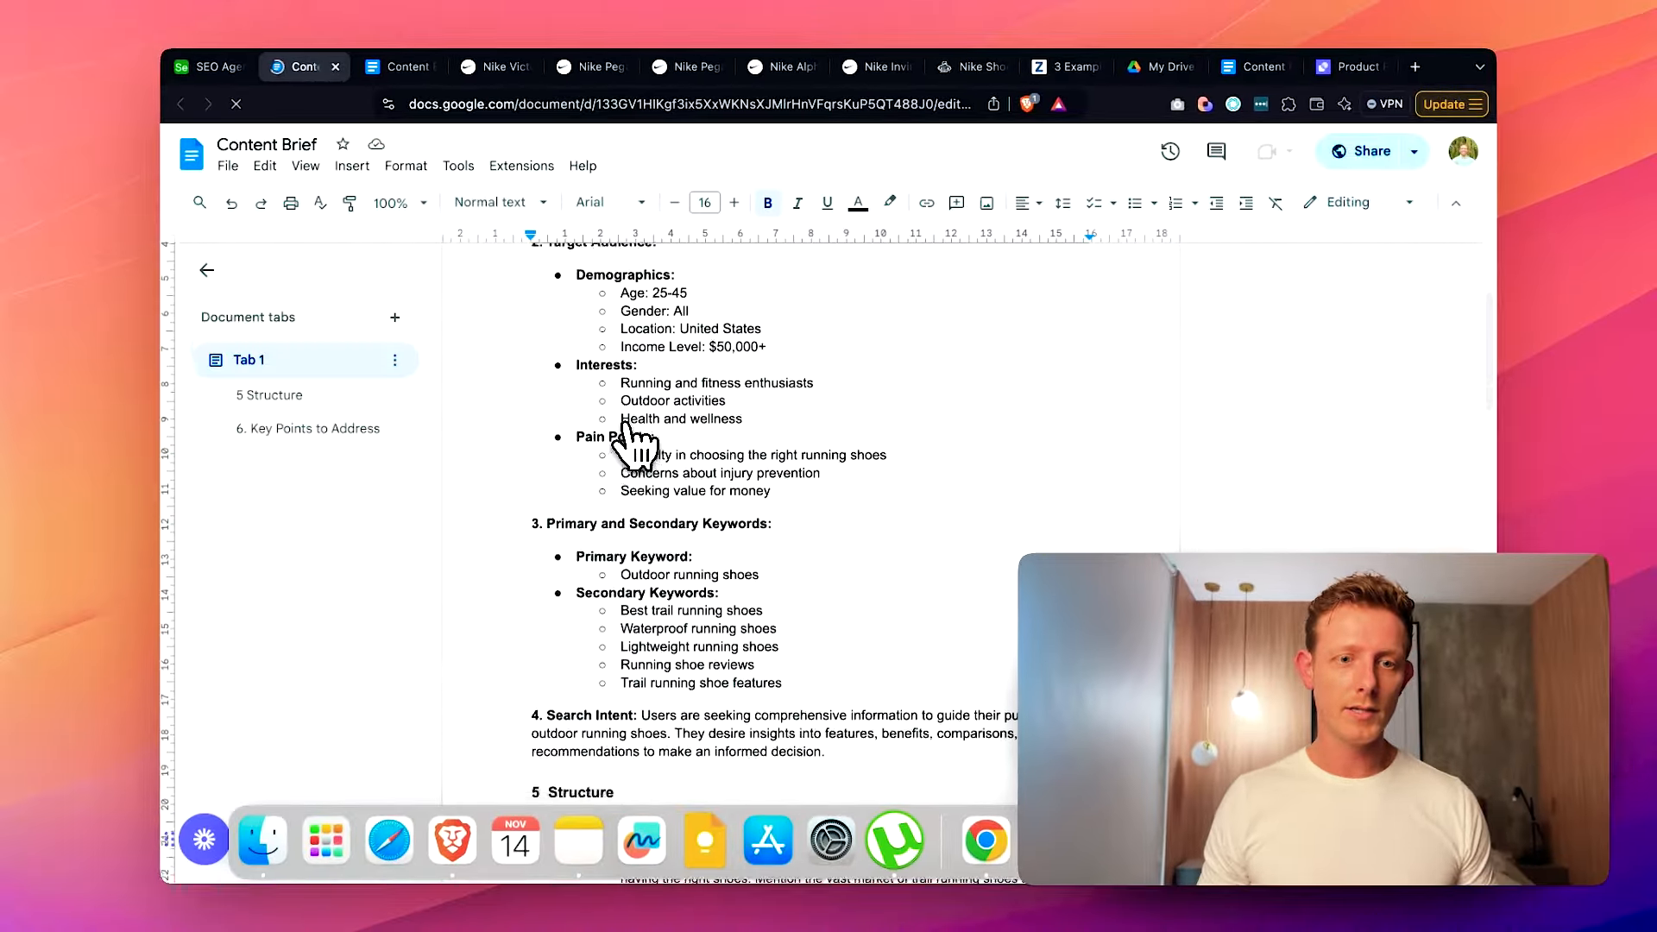
scroll(627, 436, "down", 3)
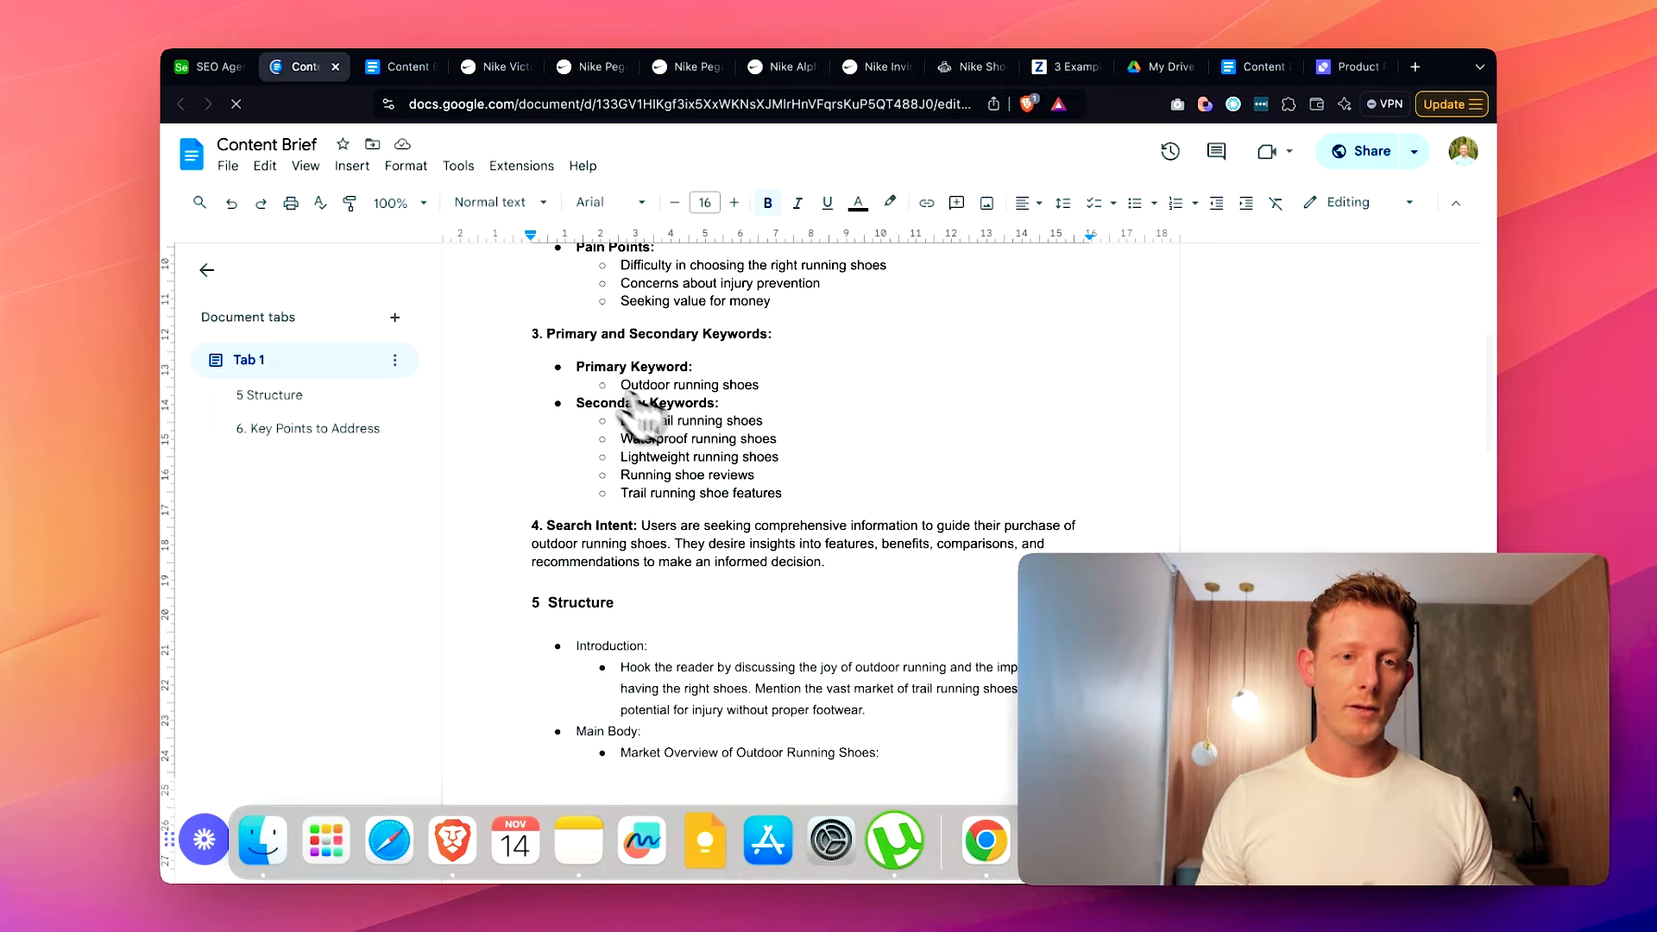
scroll(795, 507, "down", 4)
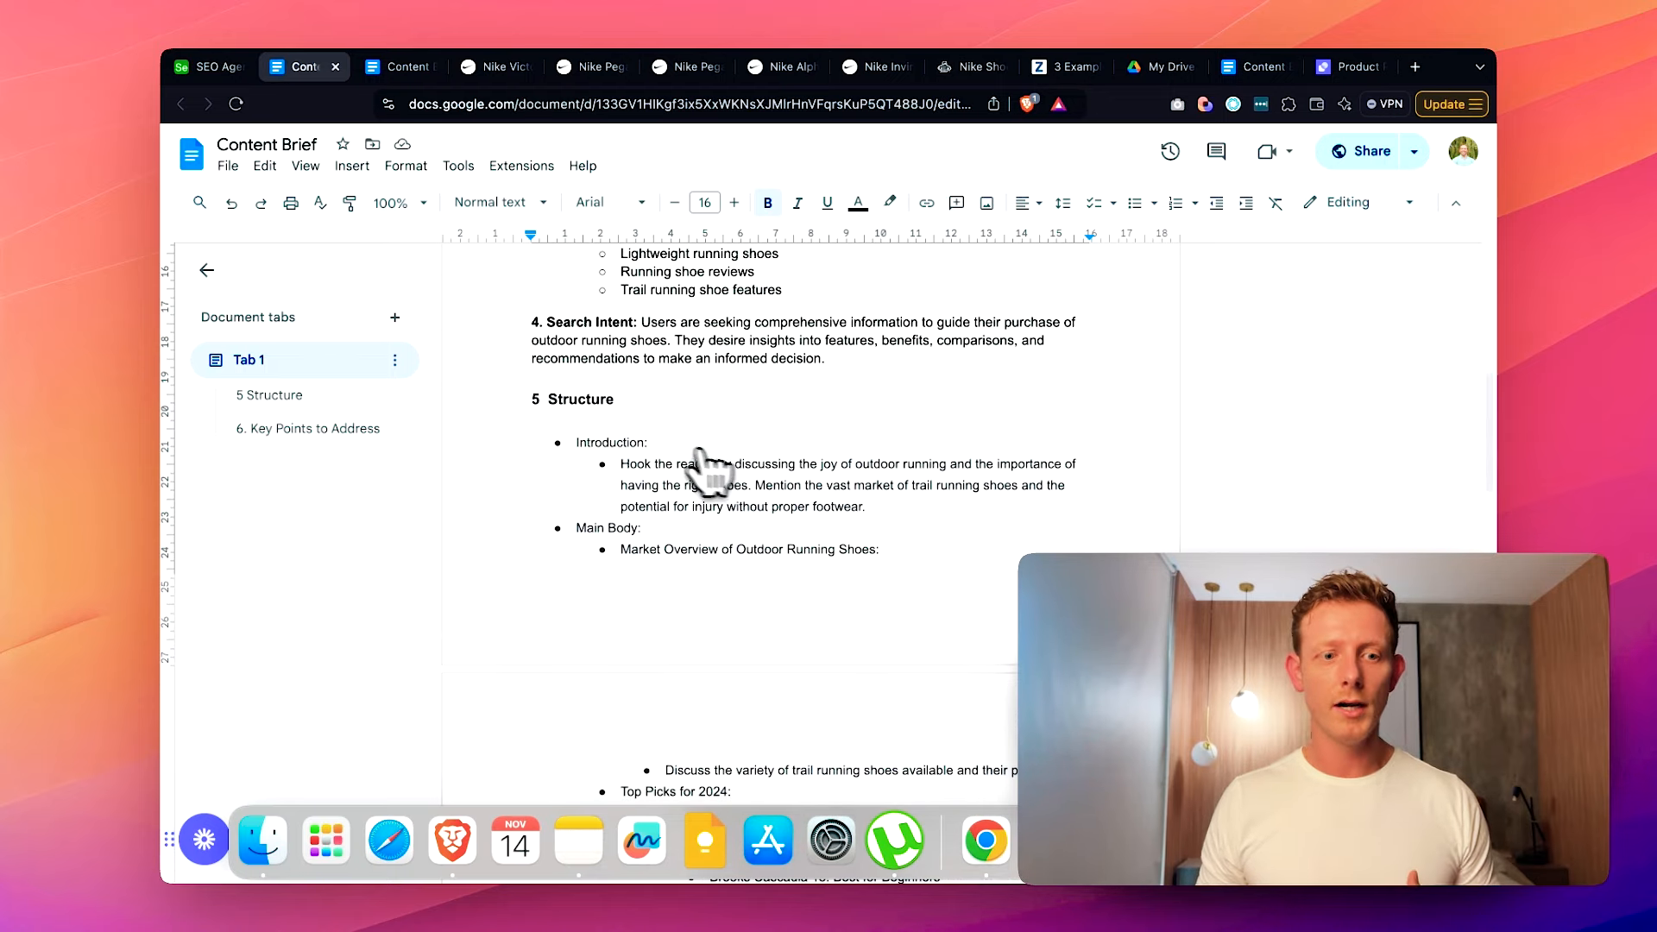
scroll(691, 458, "down", 5)
scroll(667, 466, "down", 10)
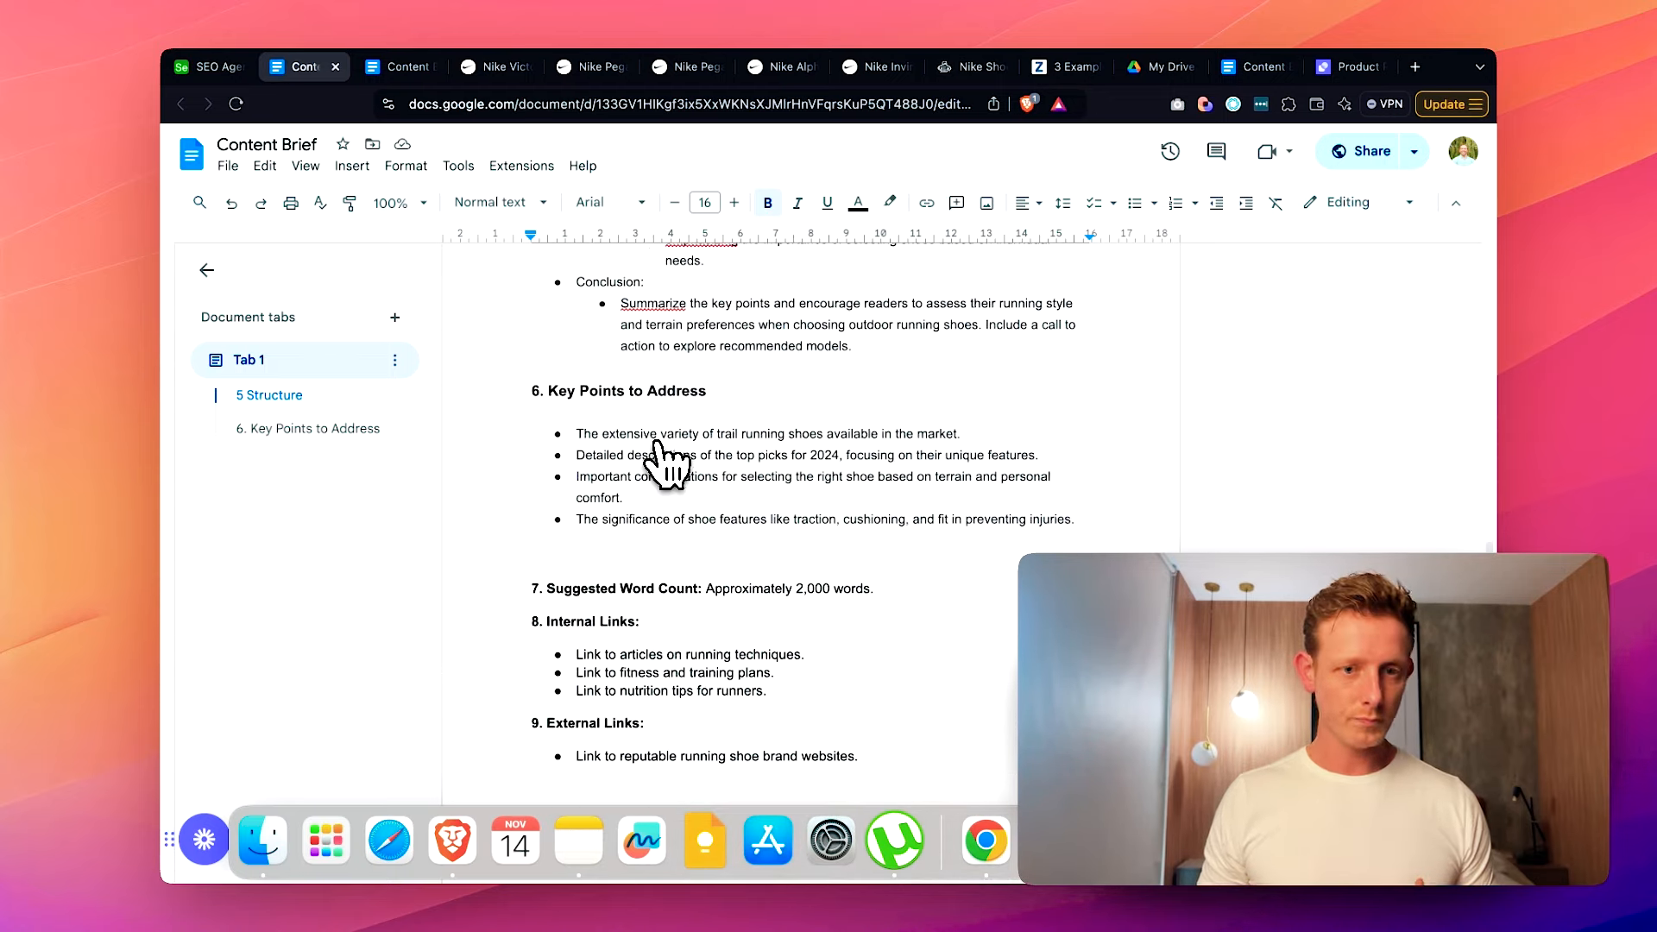
scroll(695, 540, "down", 10)
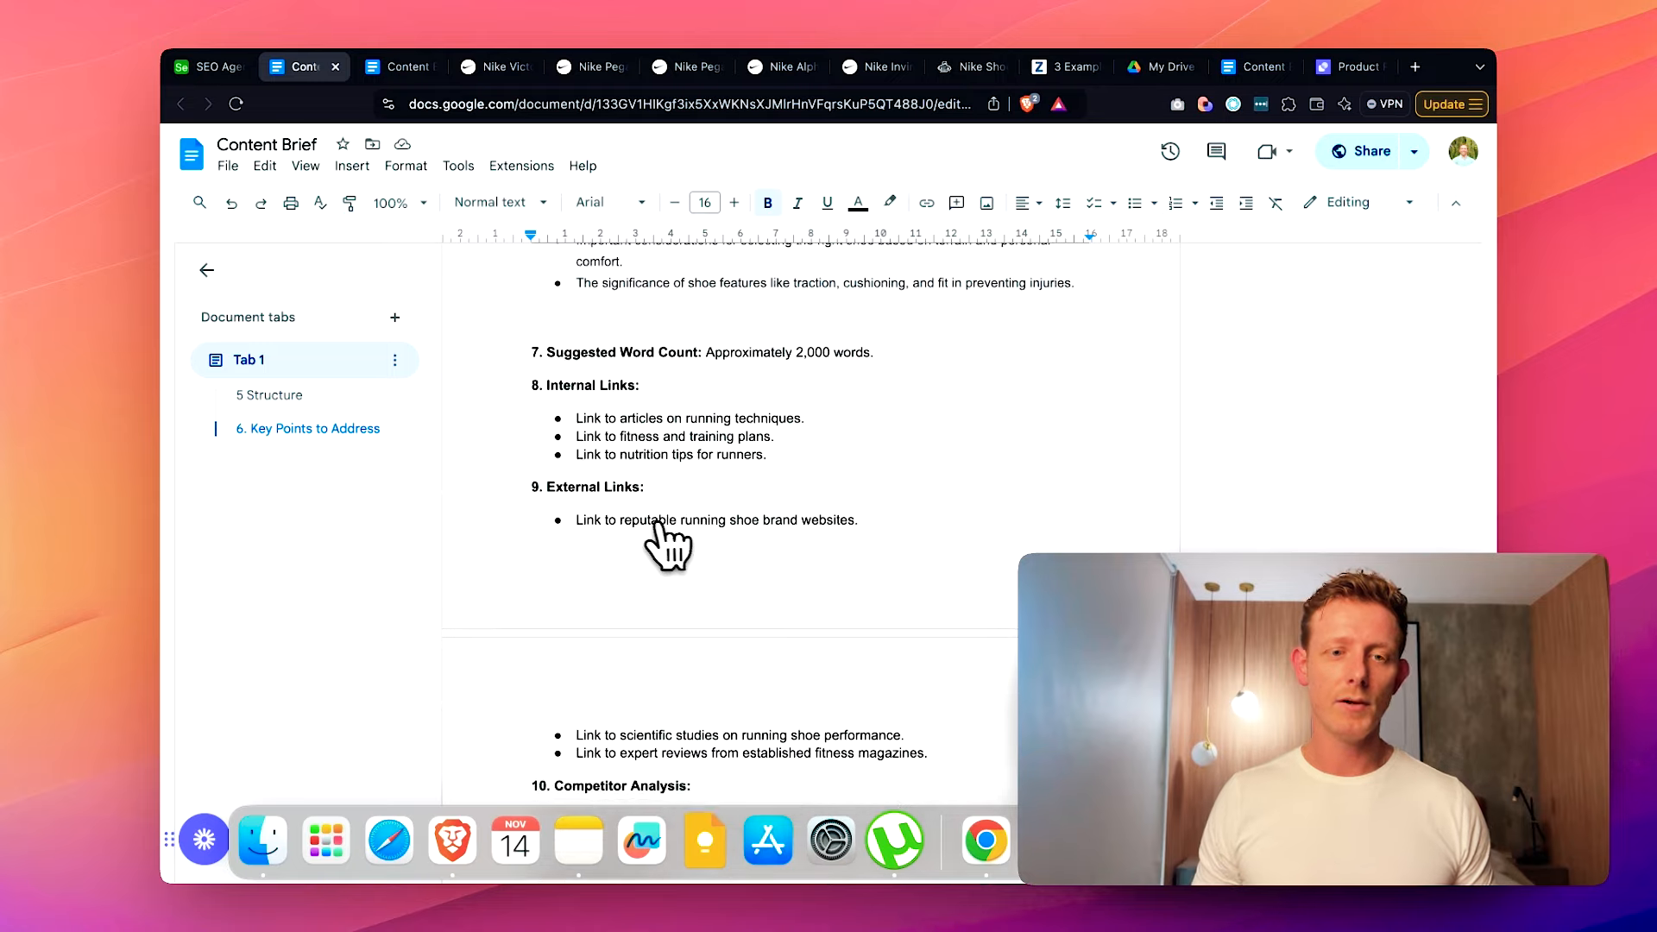
scroll(686, 367, "down", 5)
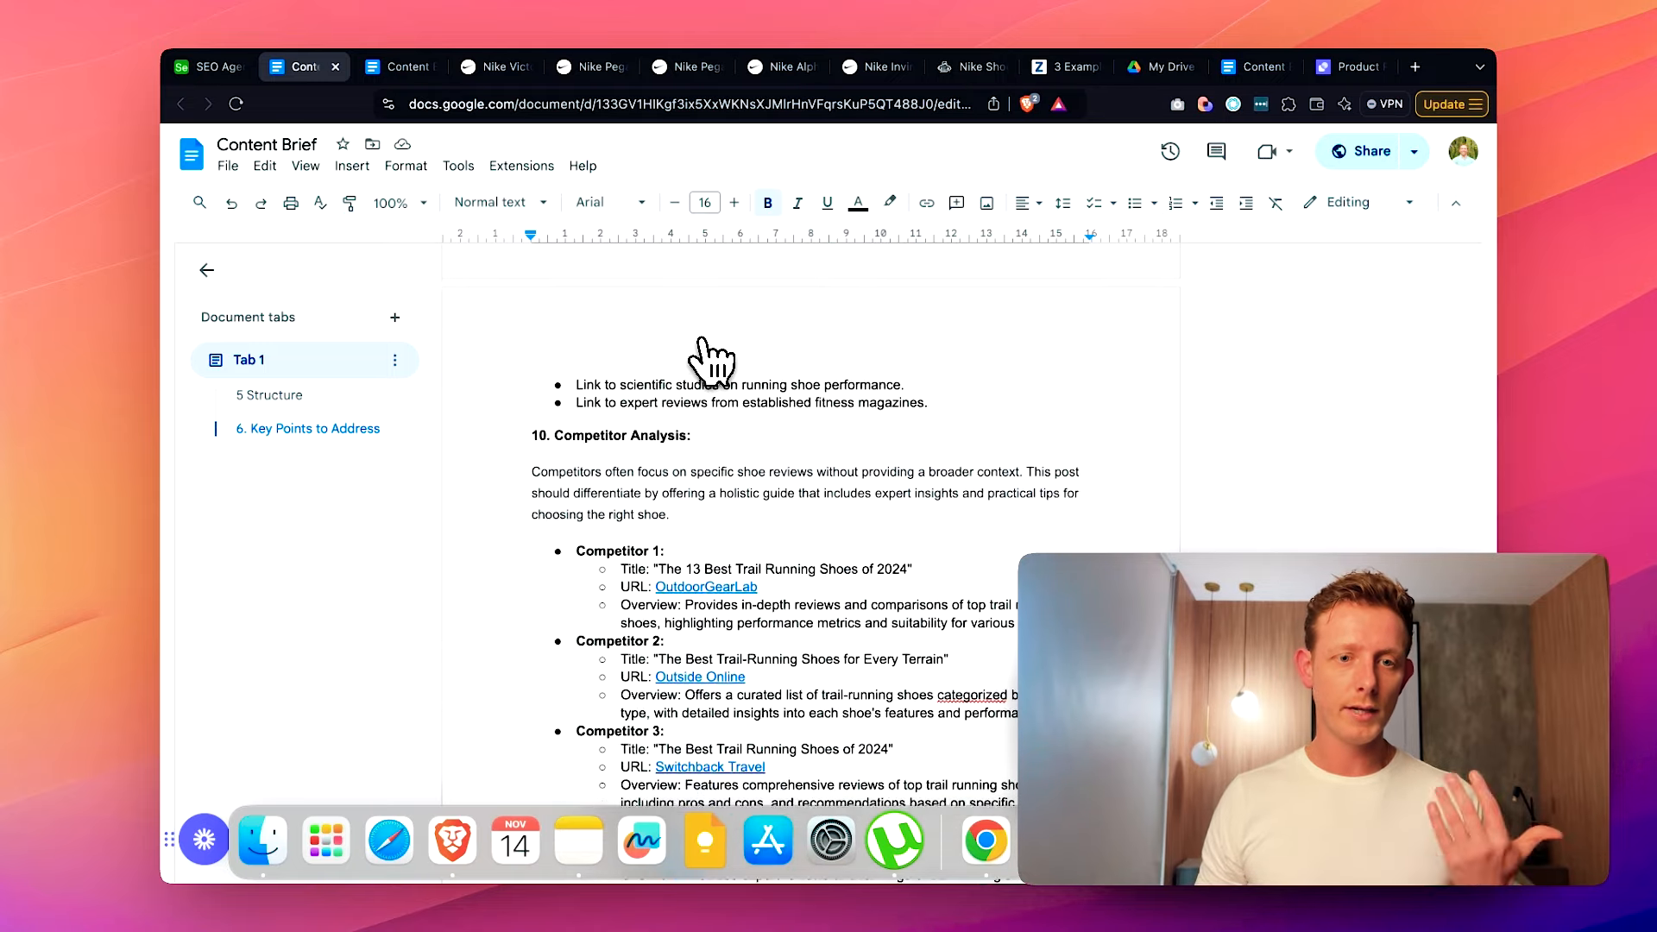
scroll(707, 436, "up", 10)
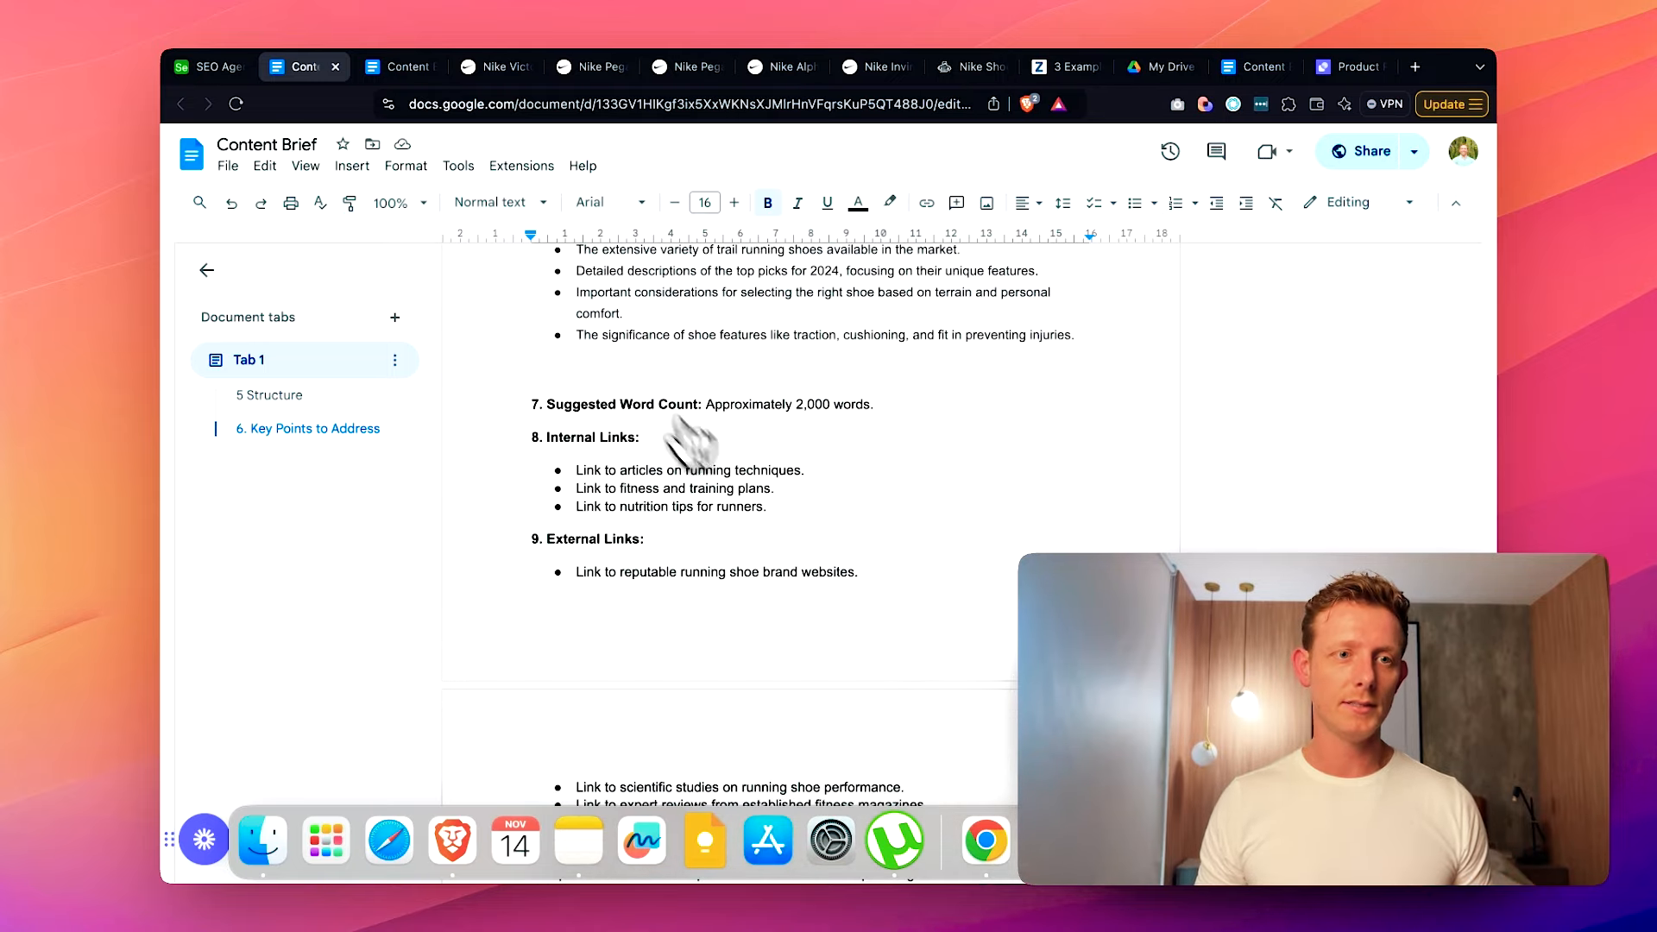
- Return to the Figma workflow diagram and highlight the Blog post Briefer and Category pages Briefer subagents
left_click(199, 69)
key("ctrl+Up")
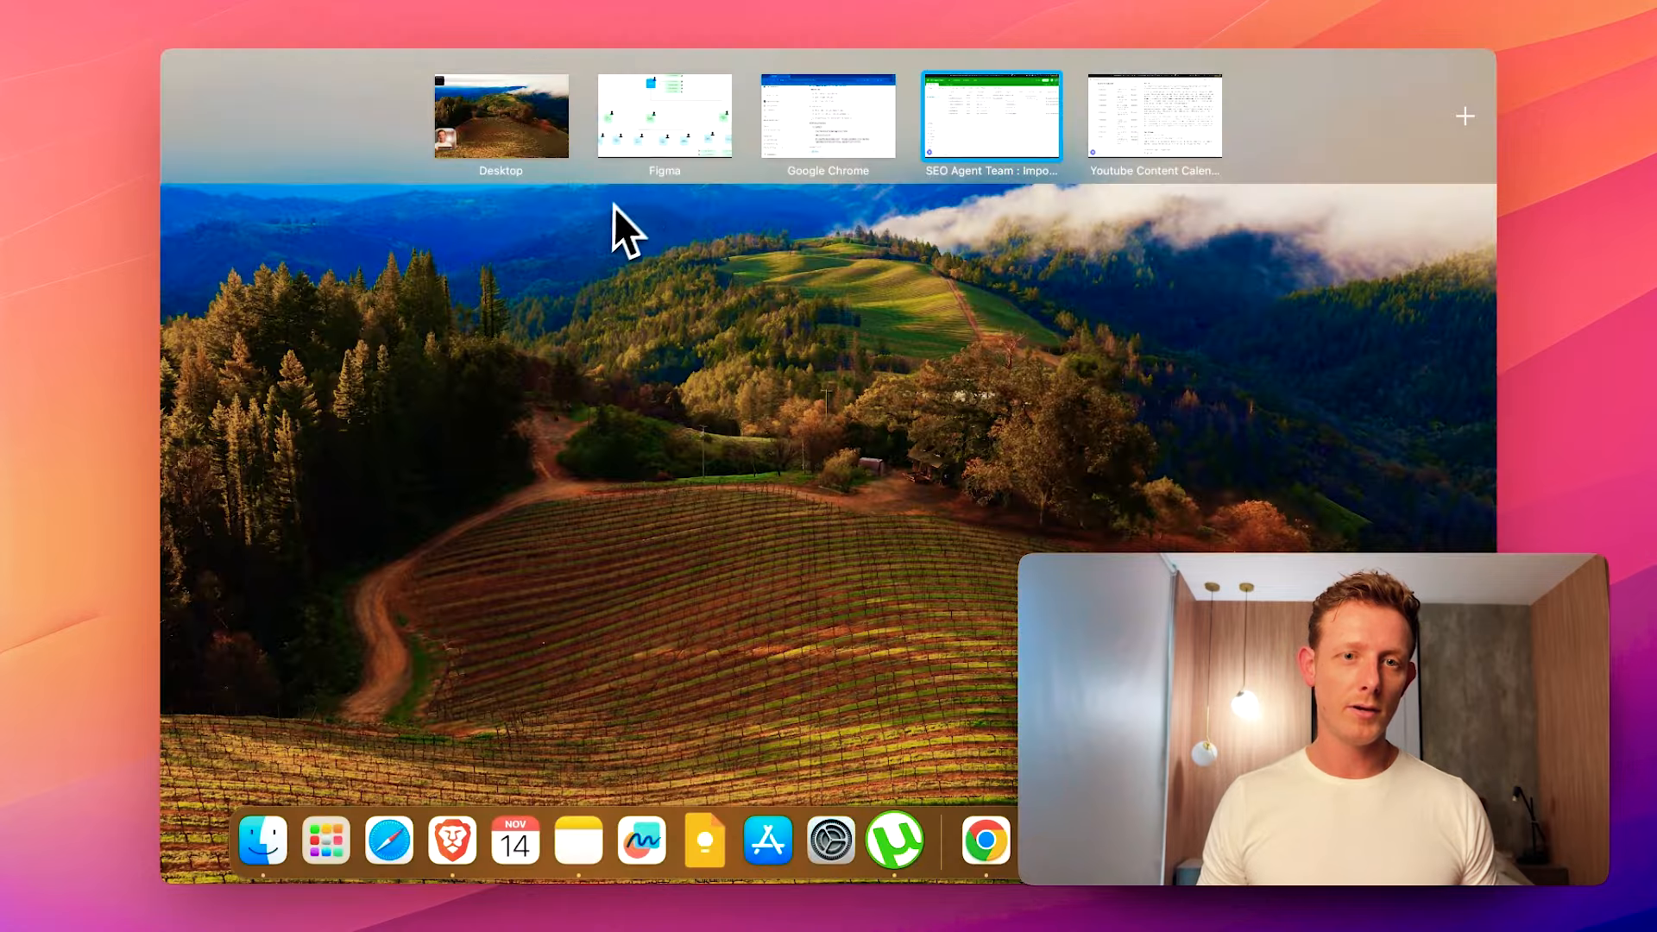
left_click(667, 149)
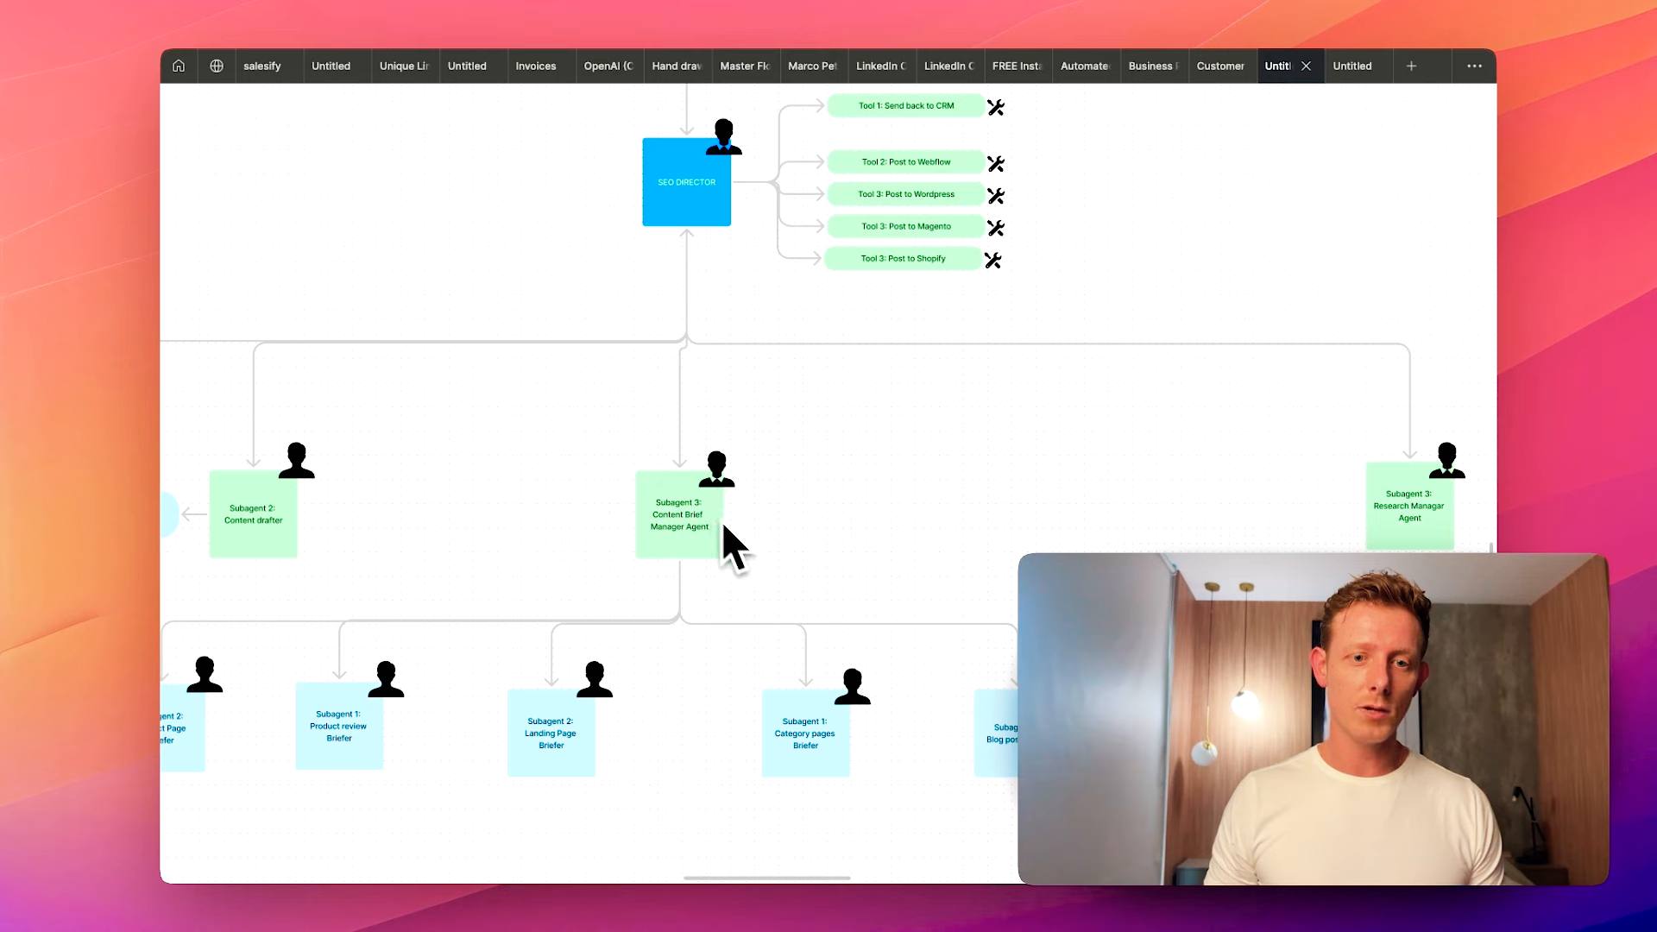
scroll(711, 541, "up", 4)
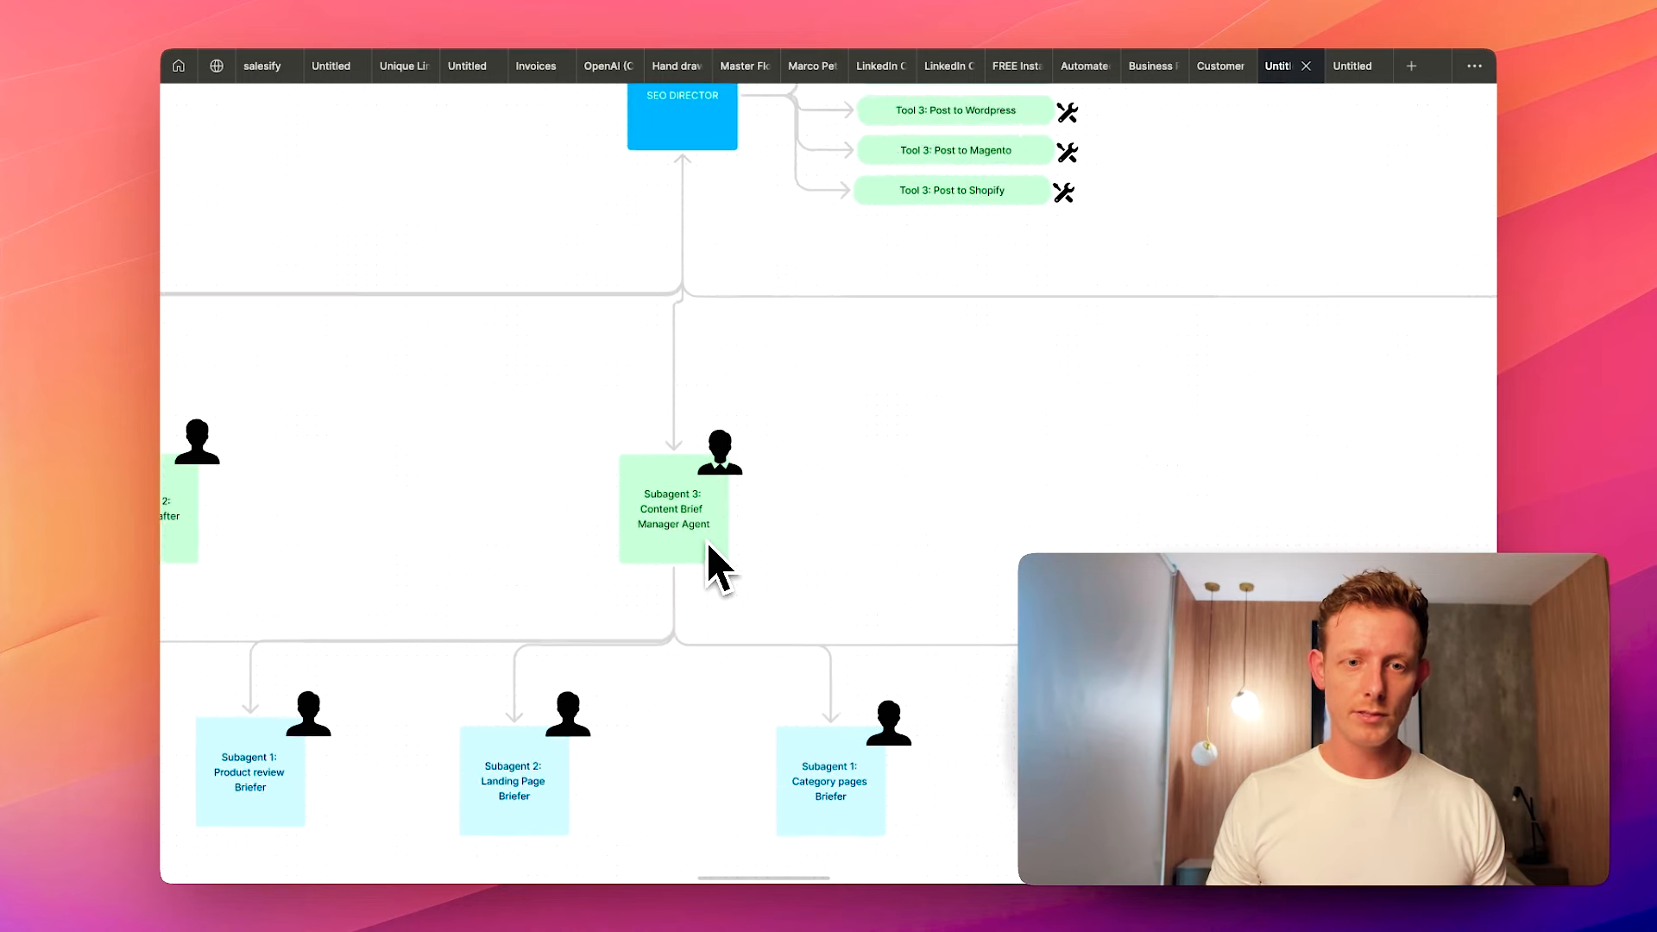
scroll(766, 533, "down", 1)
scroll(767, 534, "down", 3)
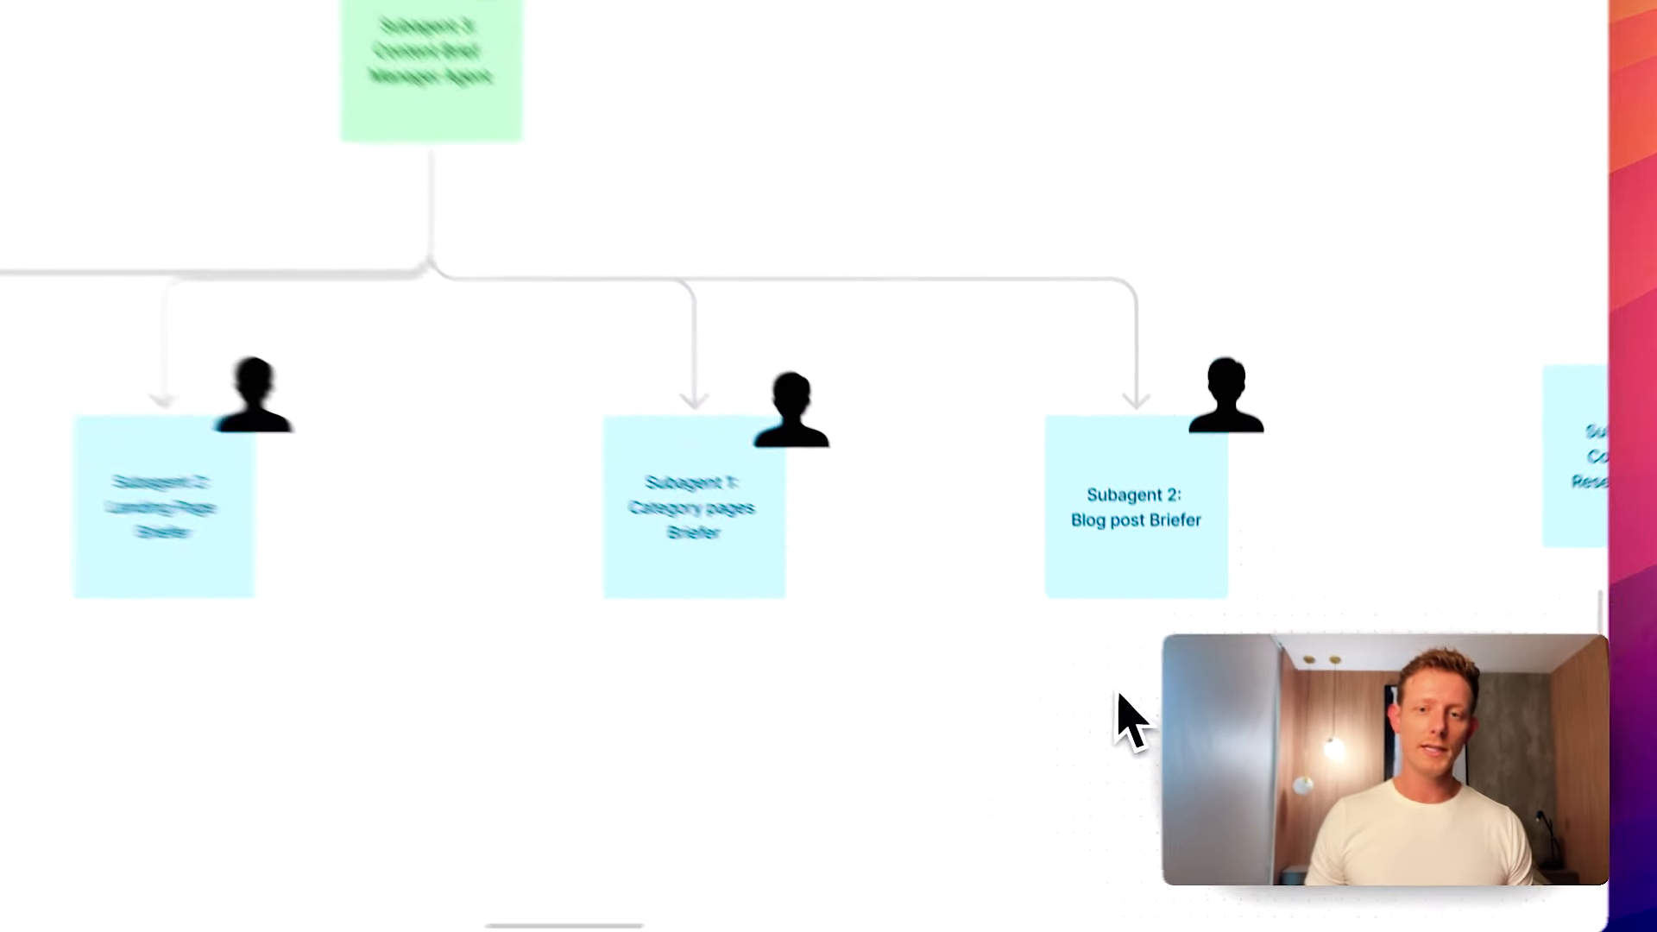
left_click_drag(1320, 661, 1204, 352)
left_click_drag(861, 649, 684, 343)
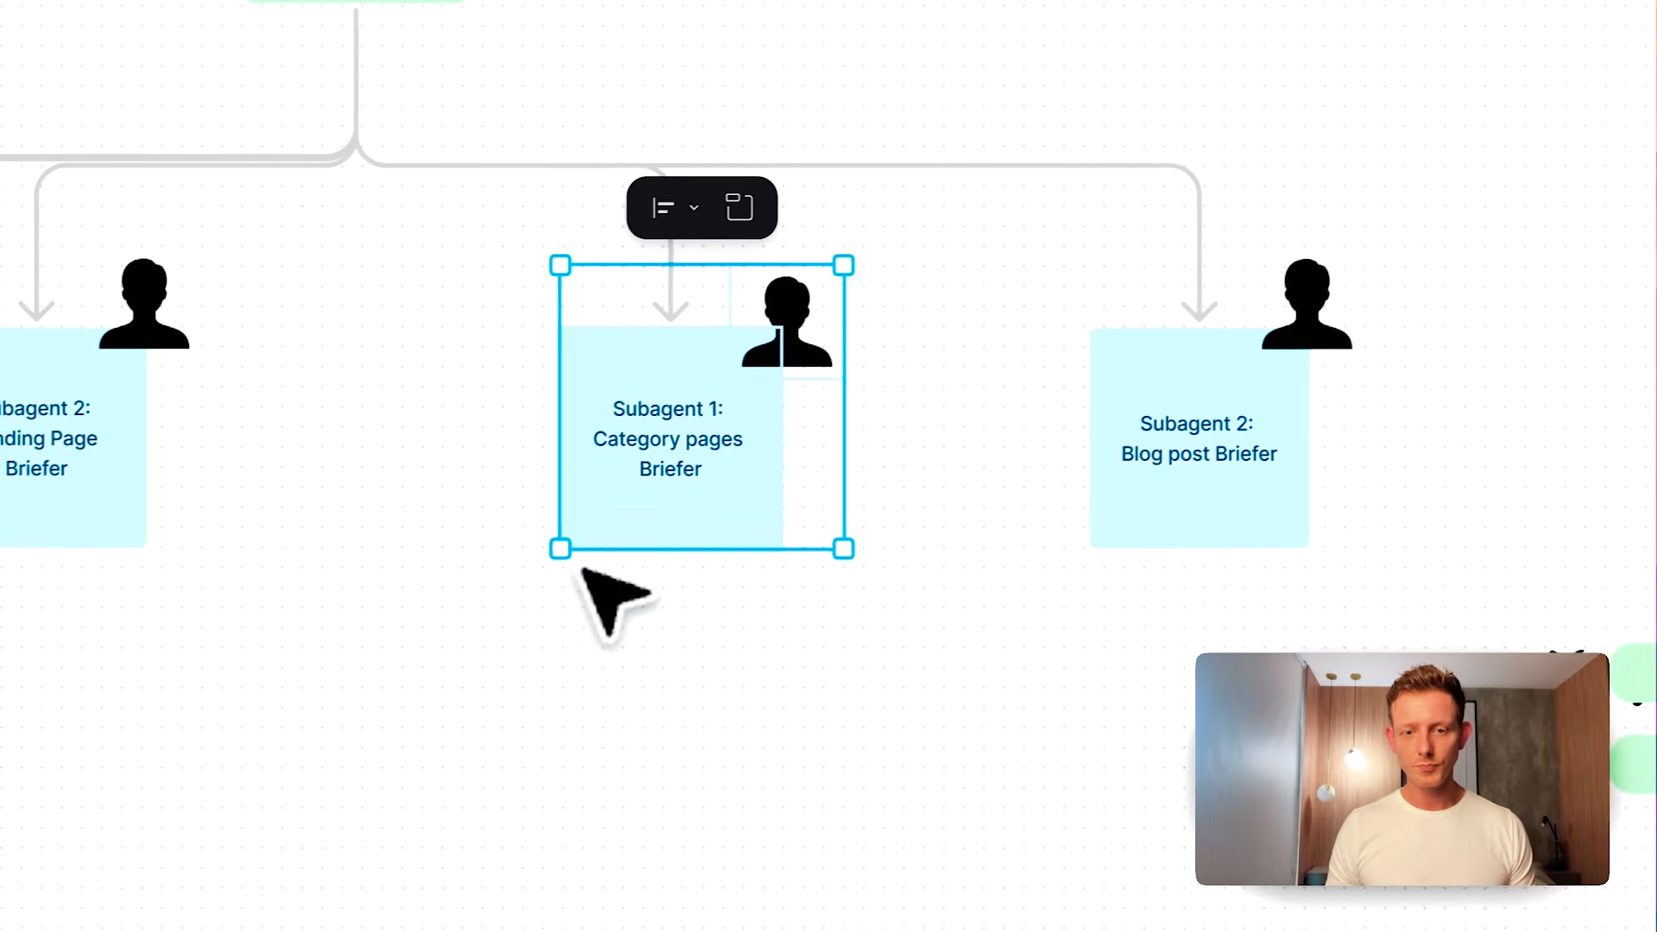
left_click(1113, 494)
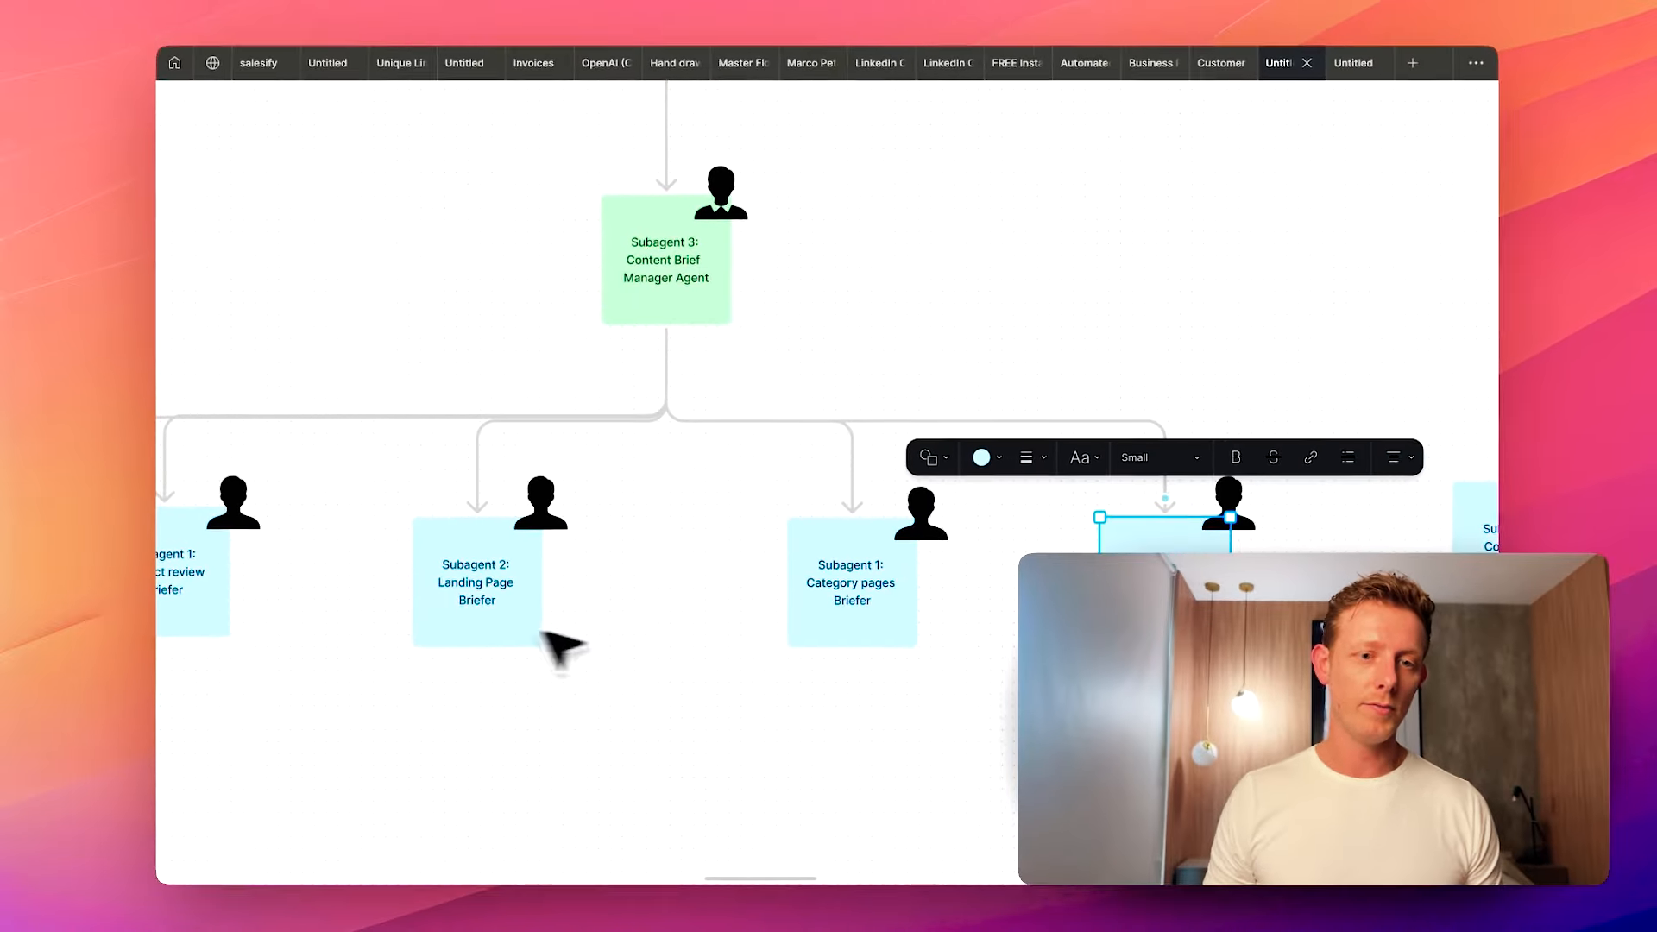
- Examine the Product Page, Product review and Landing Page Briefers and their route through the Content Brief Manager Agent to the SEO DIRECTOR
scroll(721, 885, "left", 10)
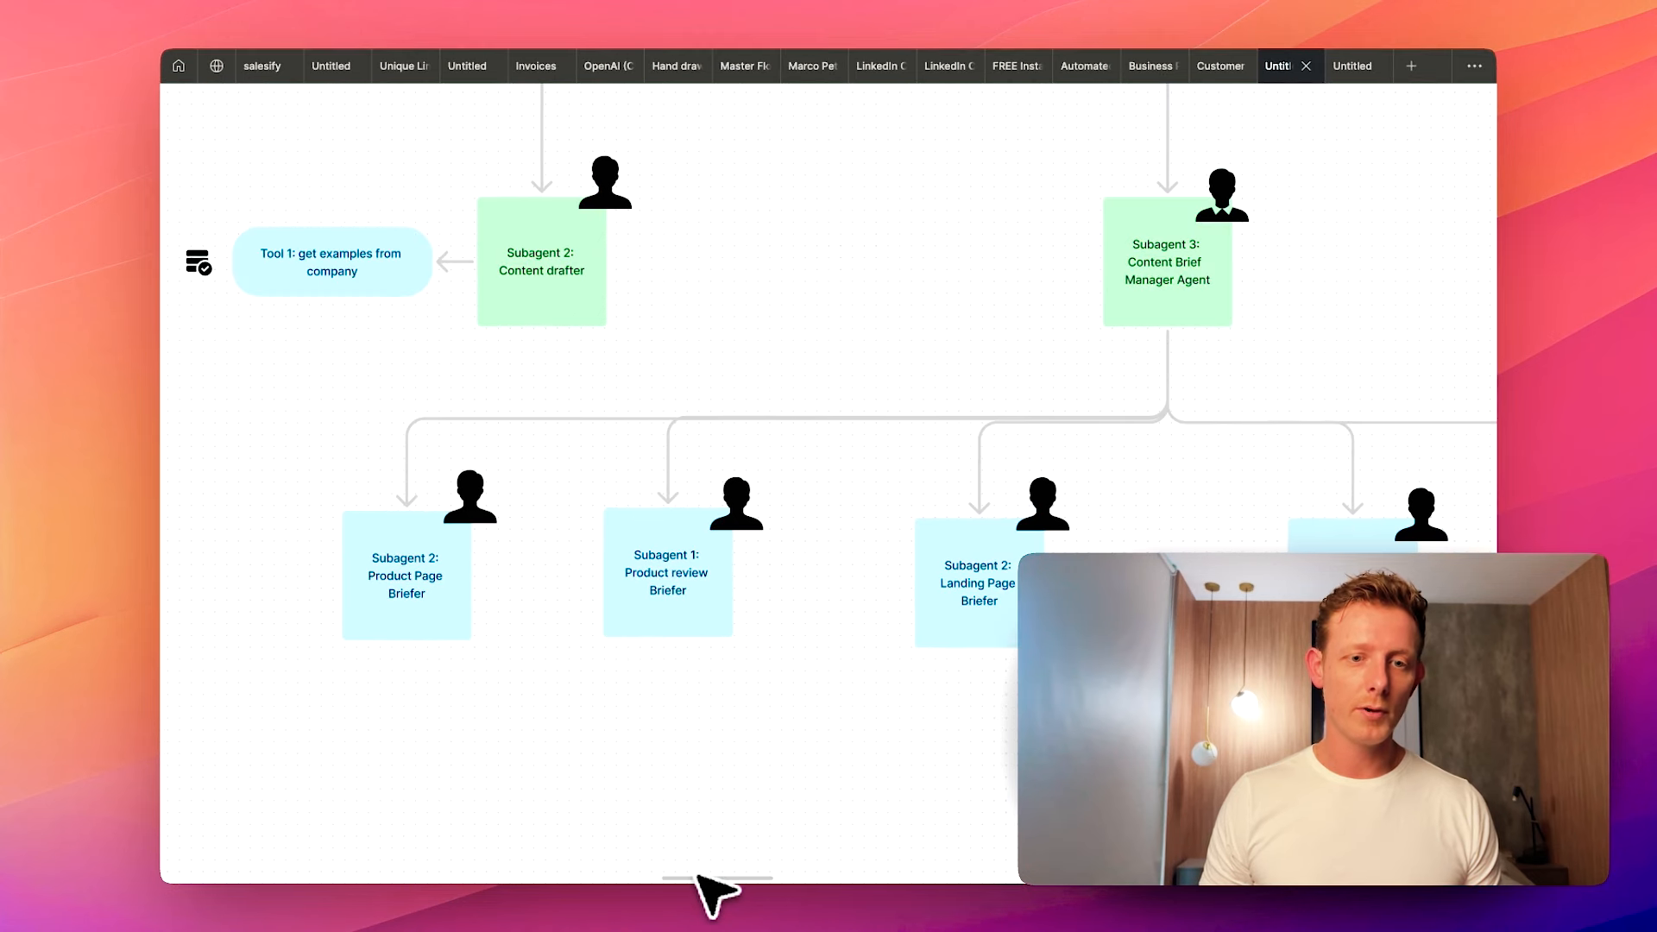
left_click_drag(694, 876, 736, 885)
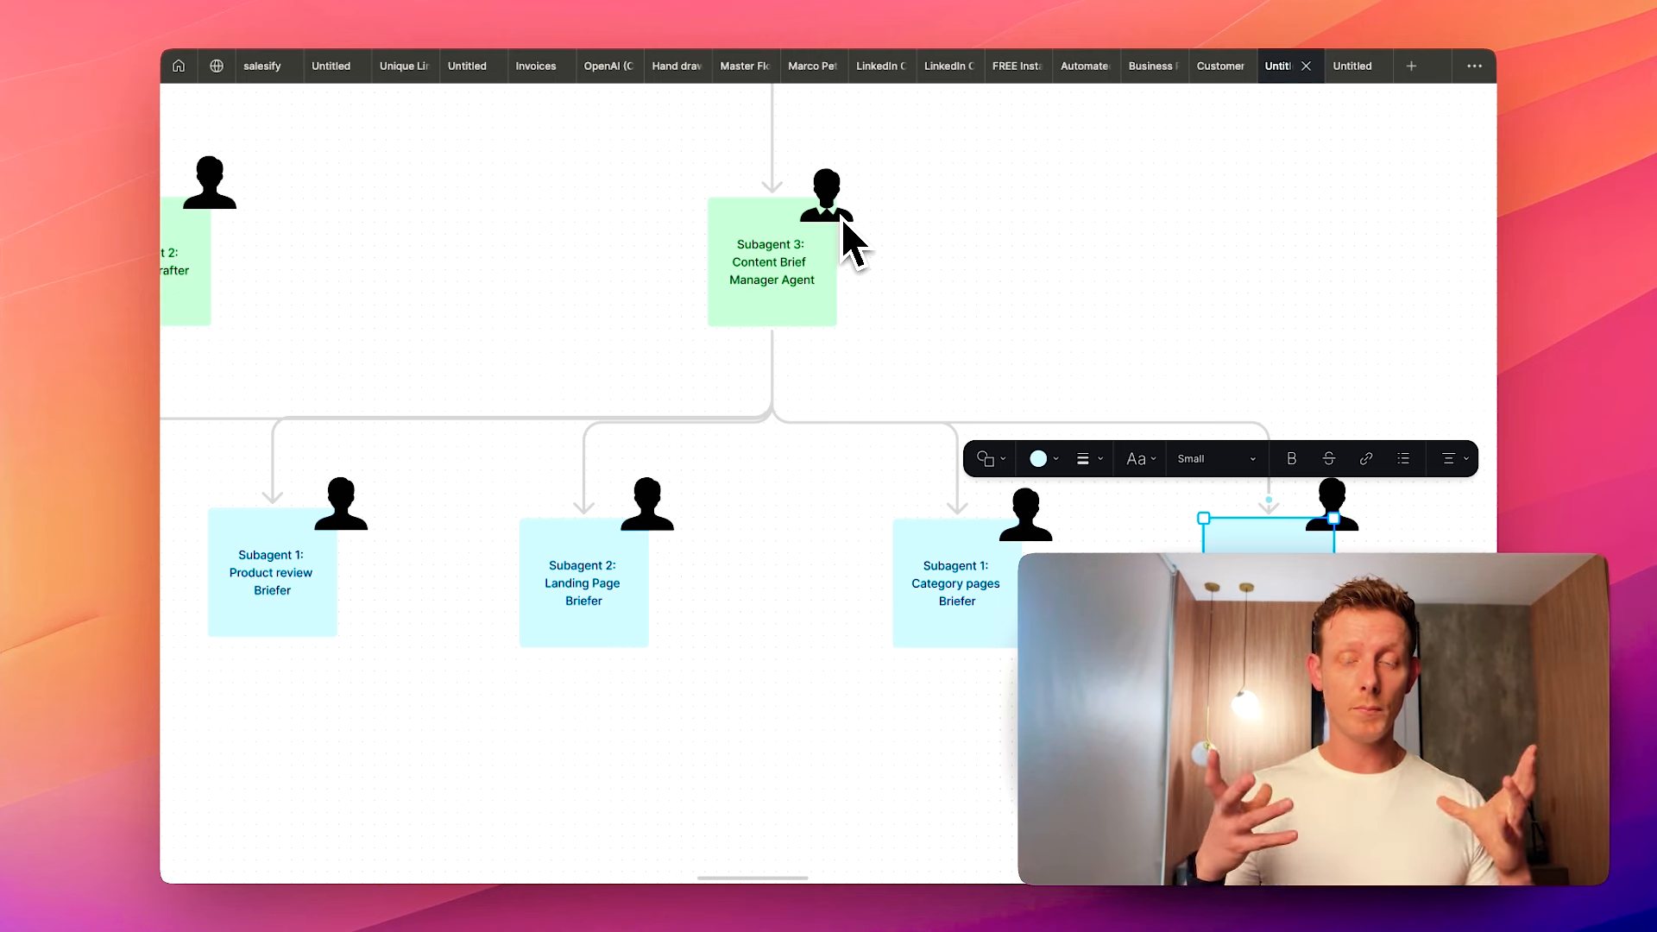
scroll(833, 337, "up", 3)
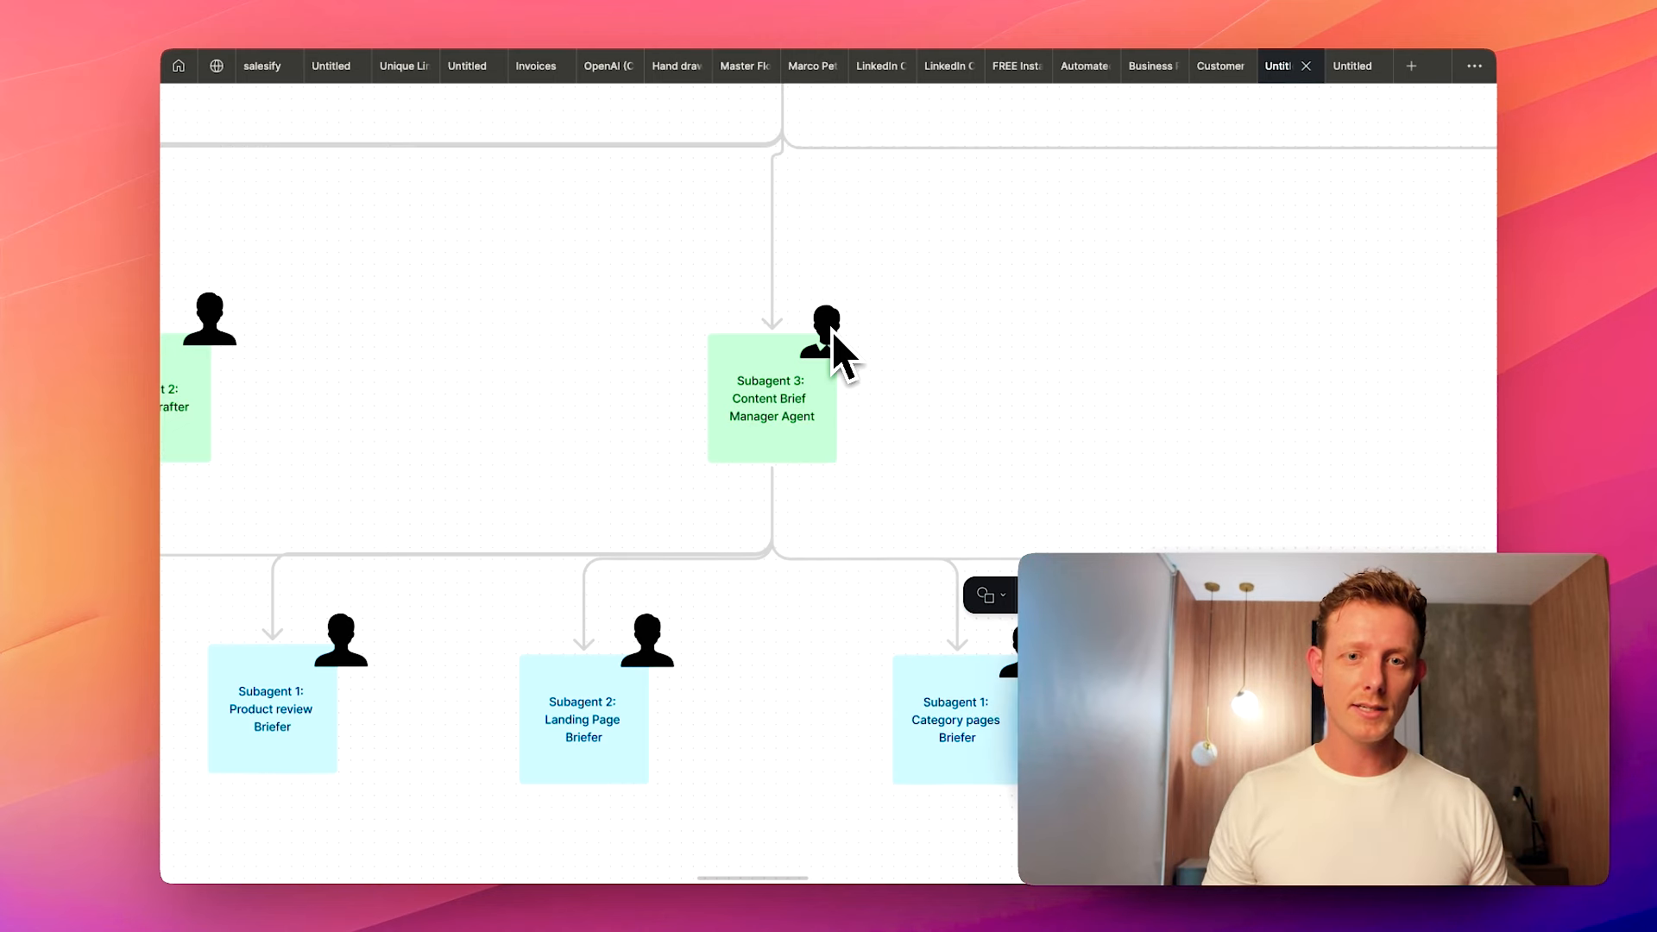
scroll(833, 345, "down", 3)
scroll(835, 415, "down", 2)
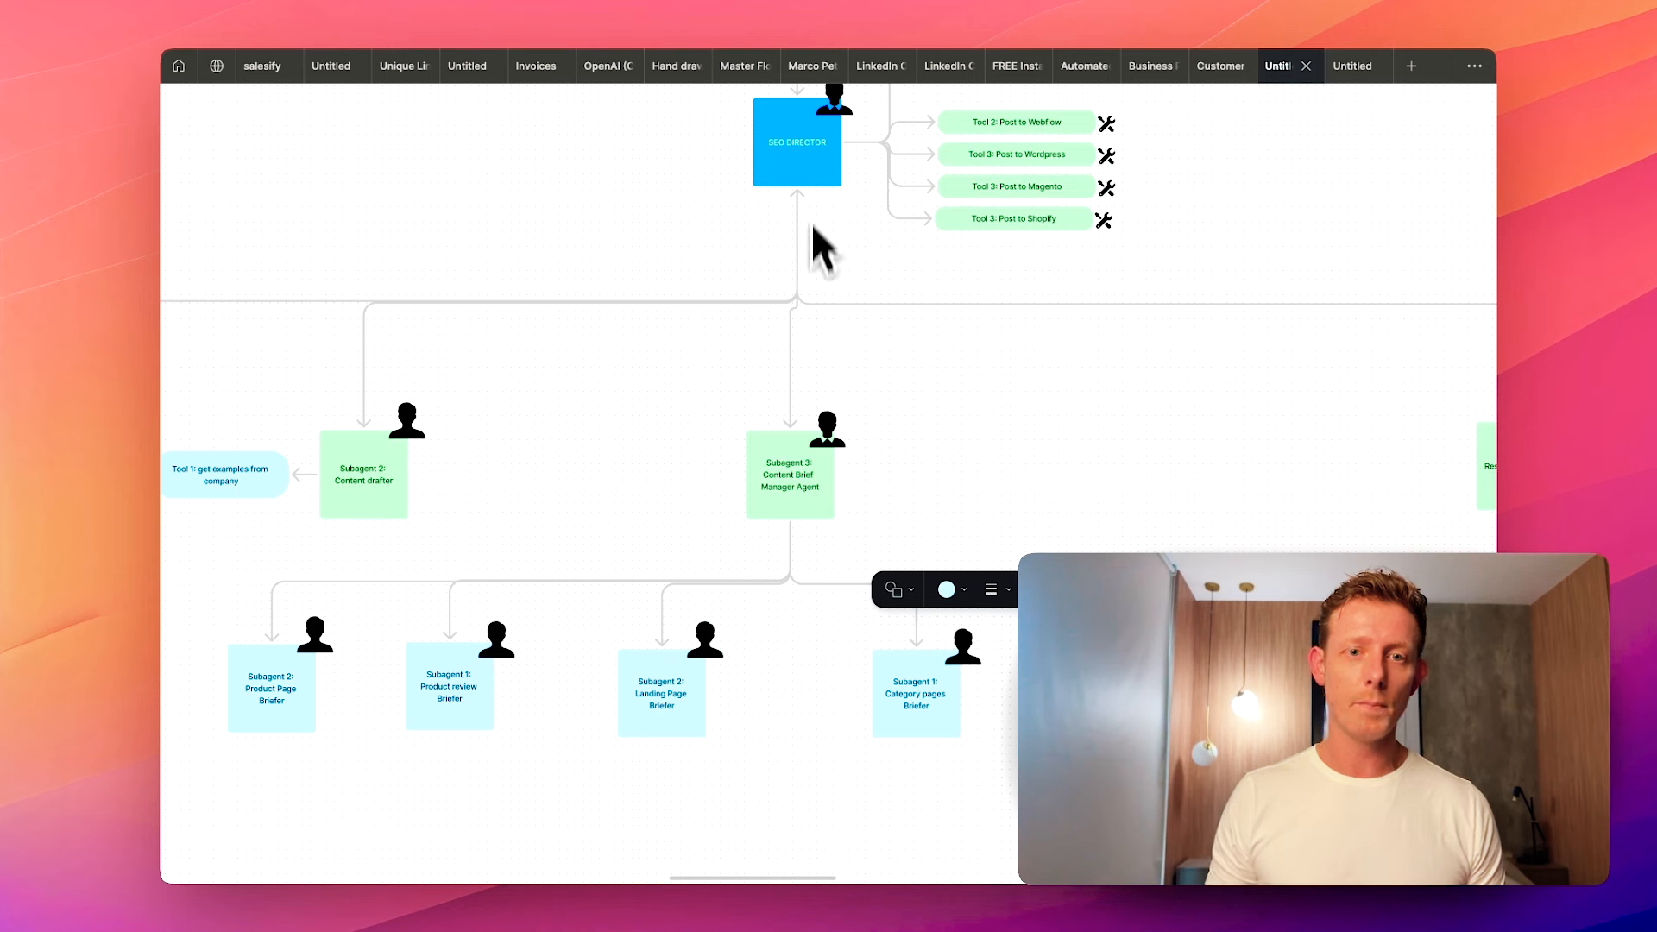
scroll(812, 216, "up", 1)
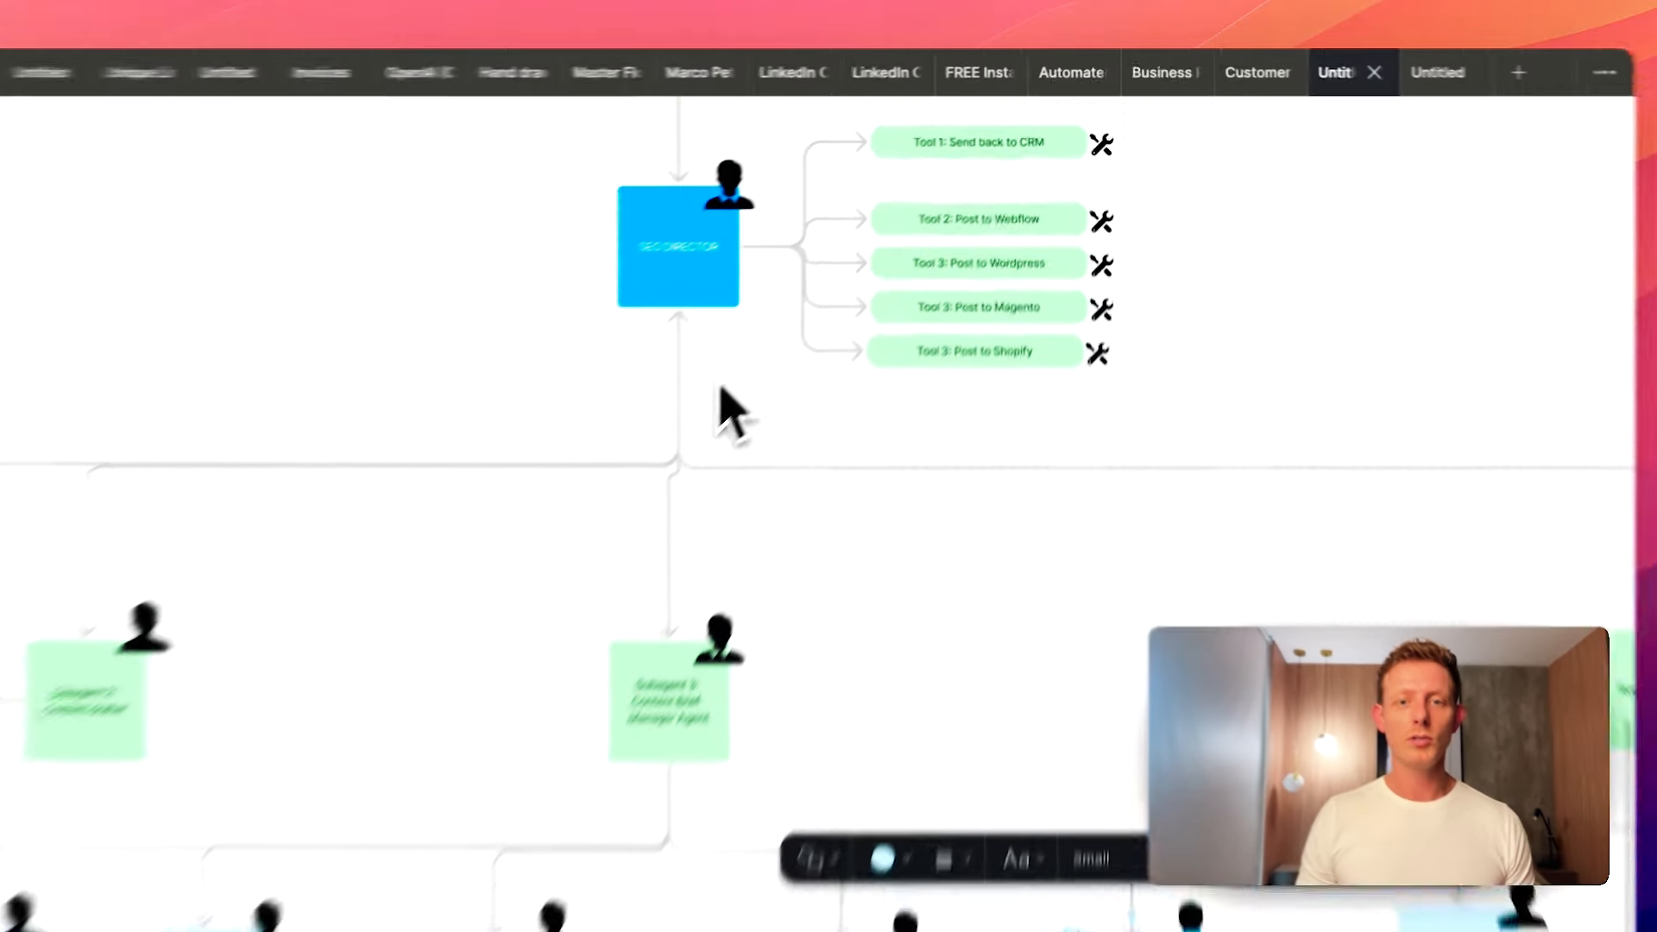
- Check the SEO Agent Team content plan in Airtable and return to the SEO DIRECTOR in the Figma diagram
key("ctrl+Up")
left_click(864, 219)
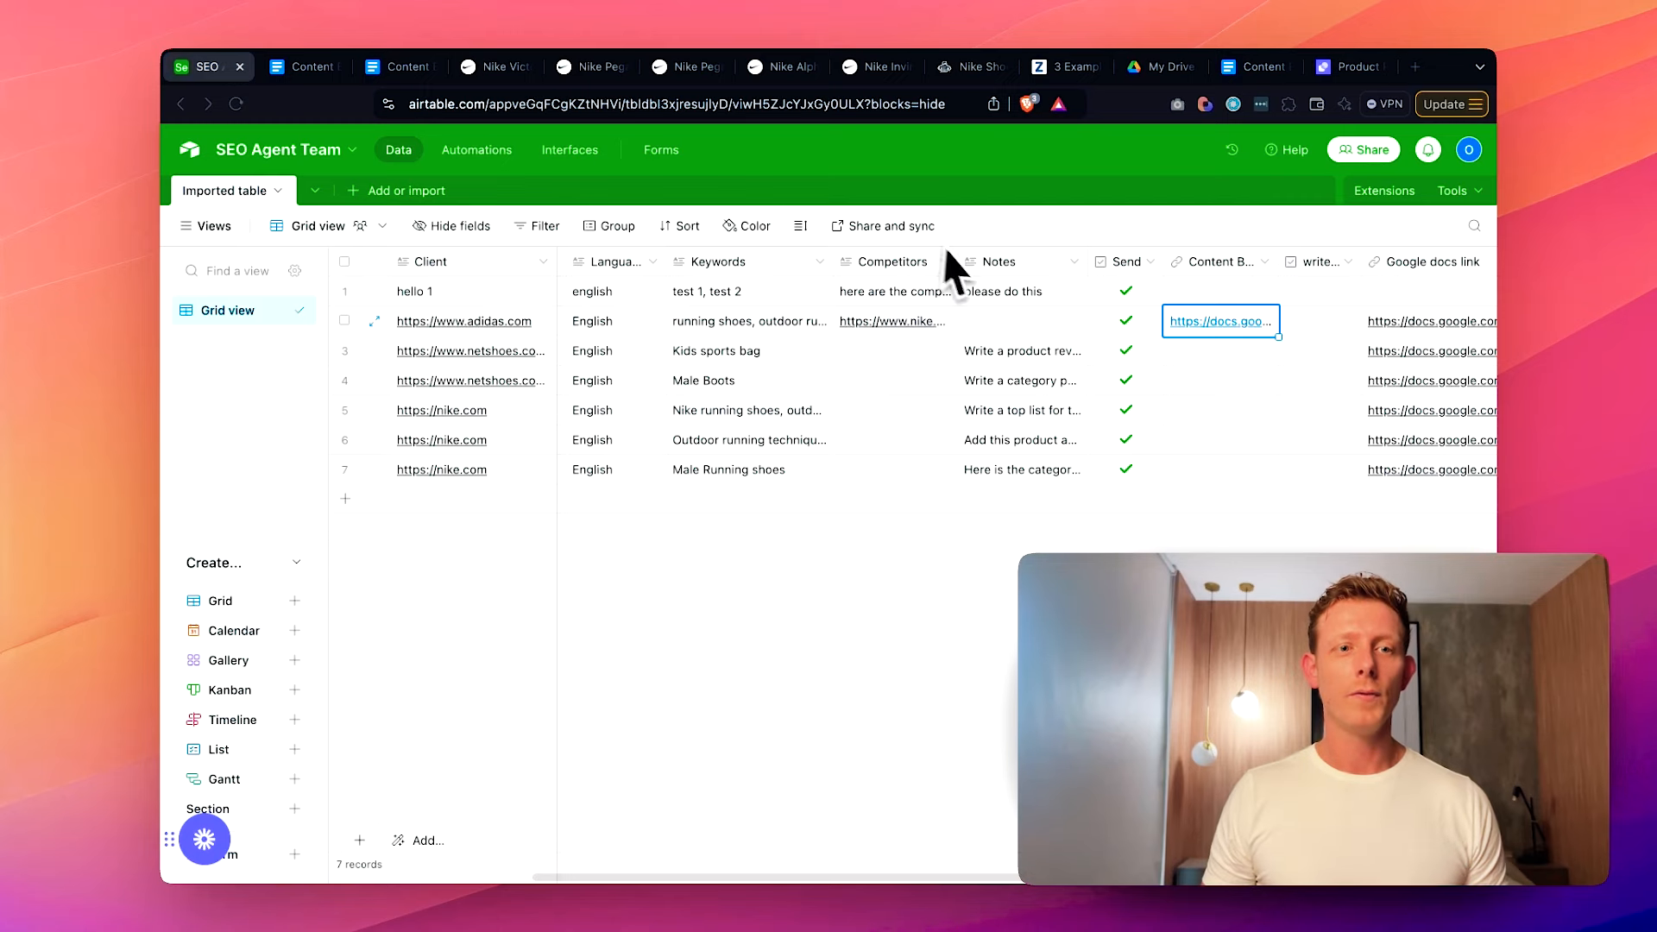
key("ctrl+Up")
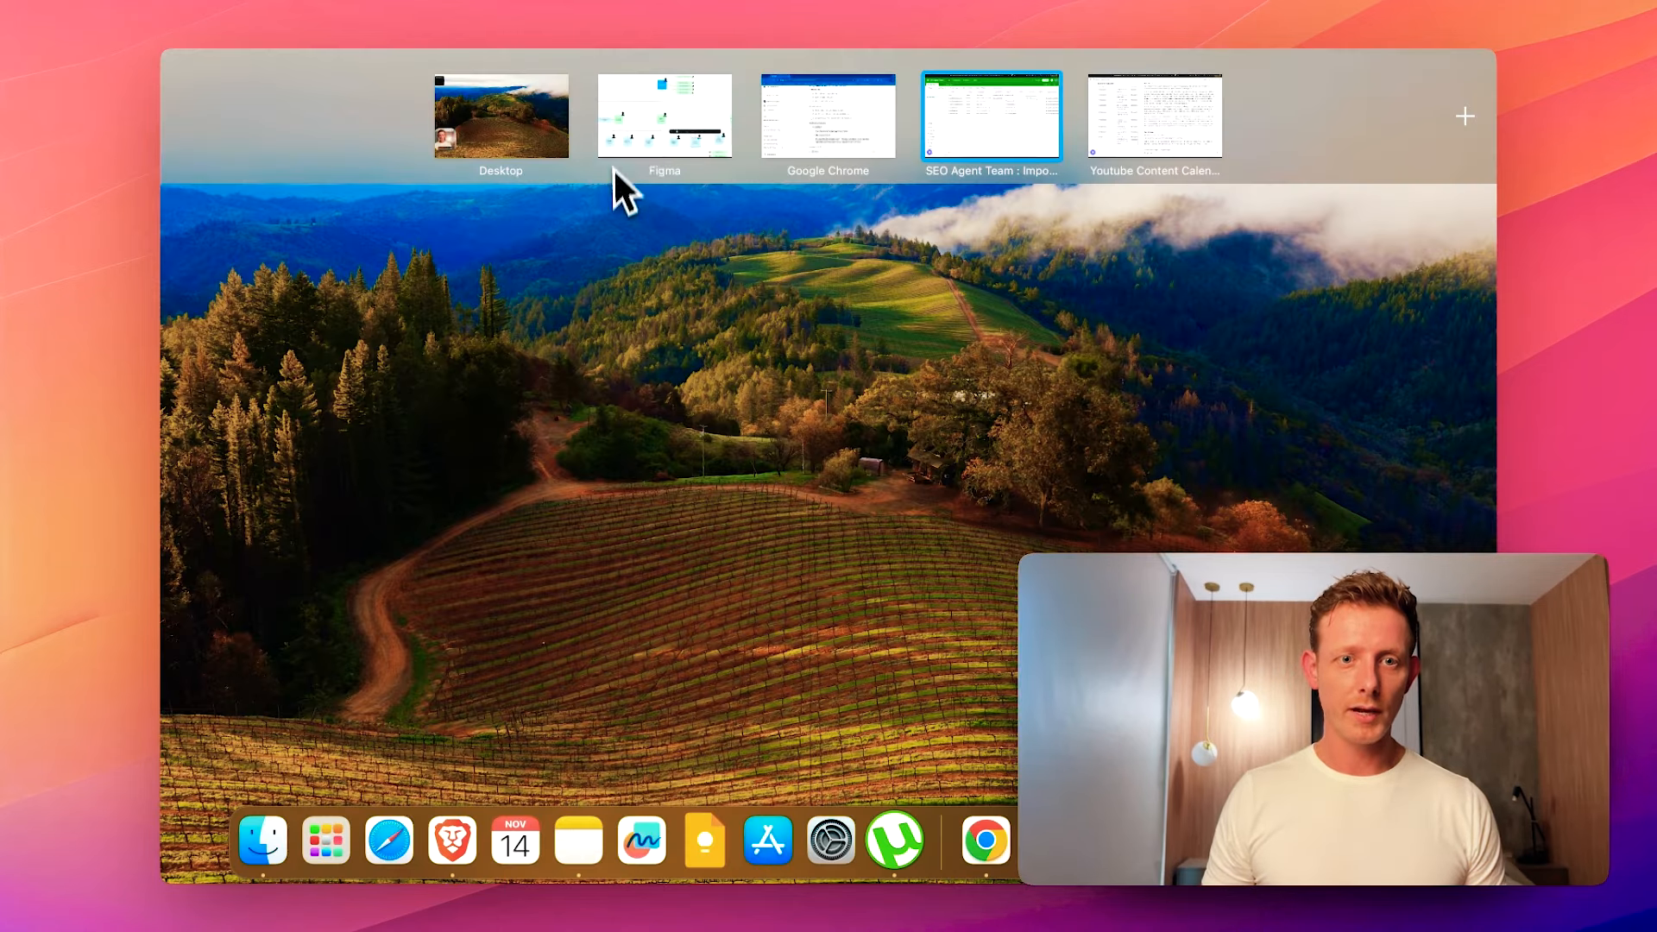
left_click(639, 147)
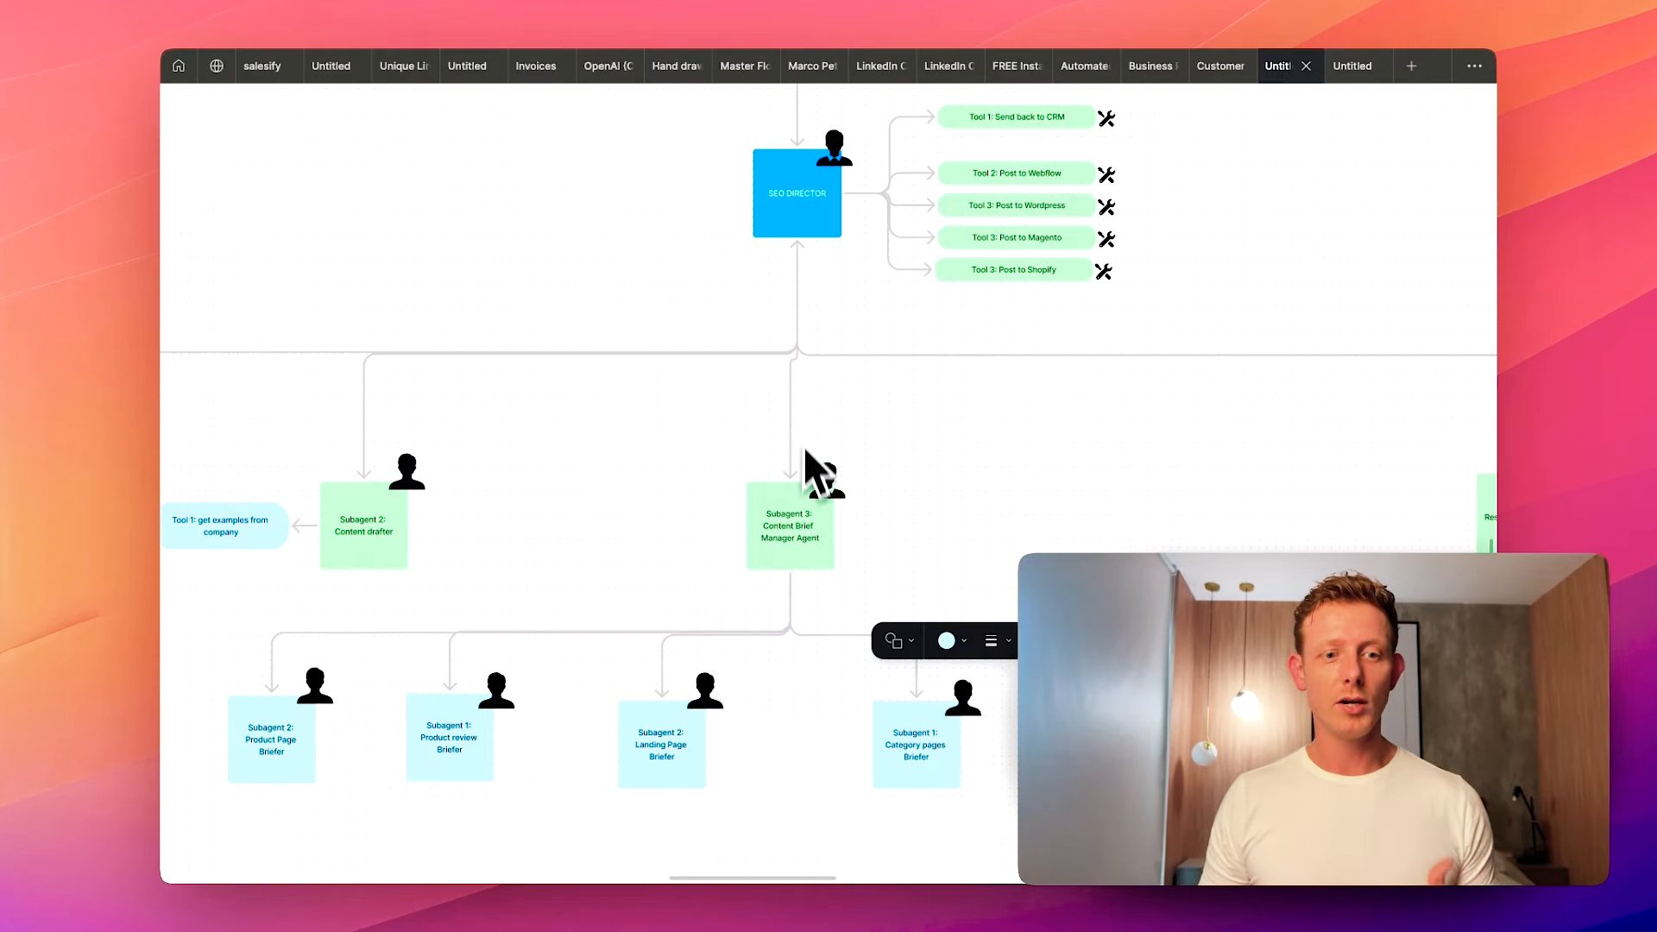
scroll(815, 522, "up", 5)
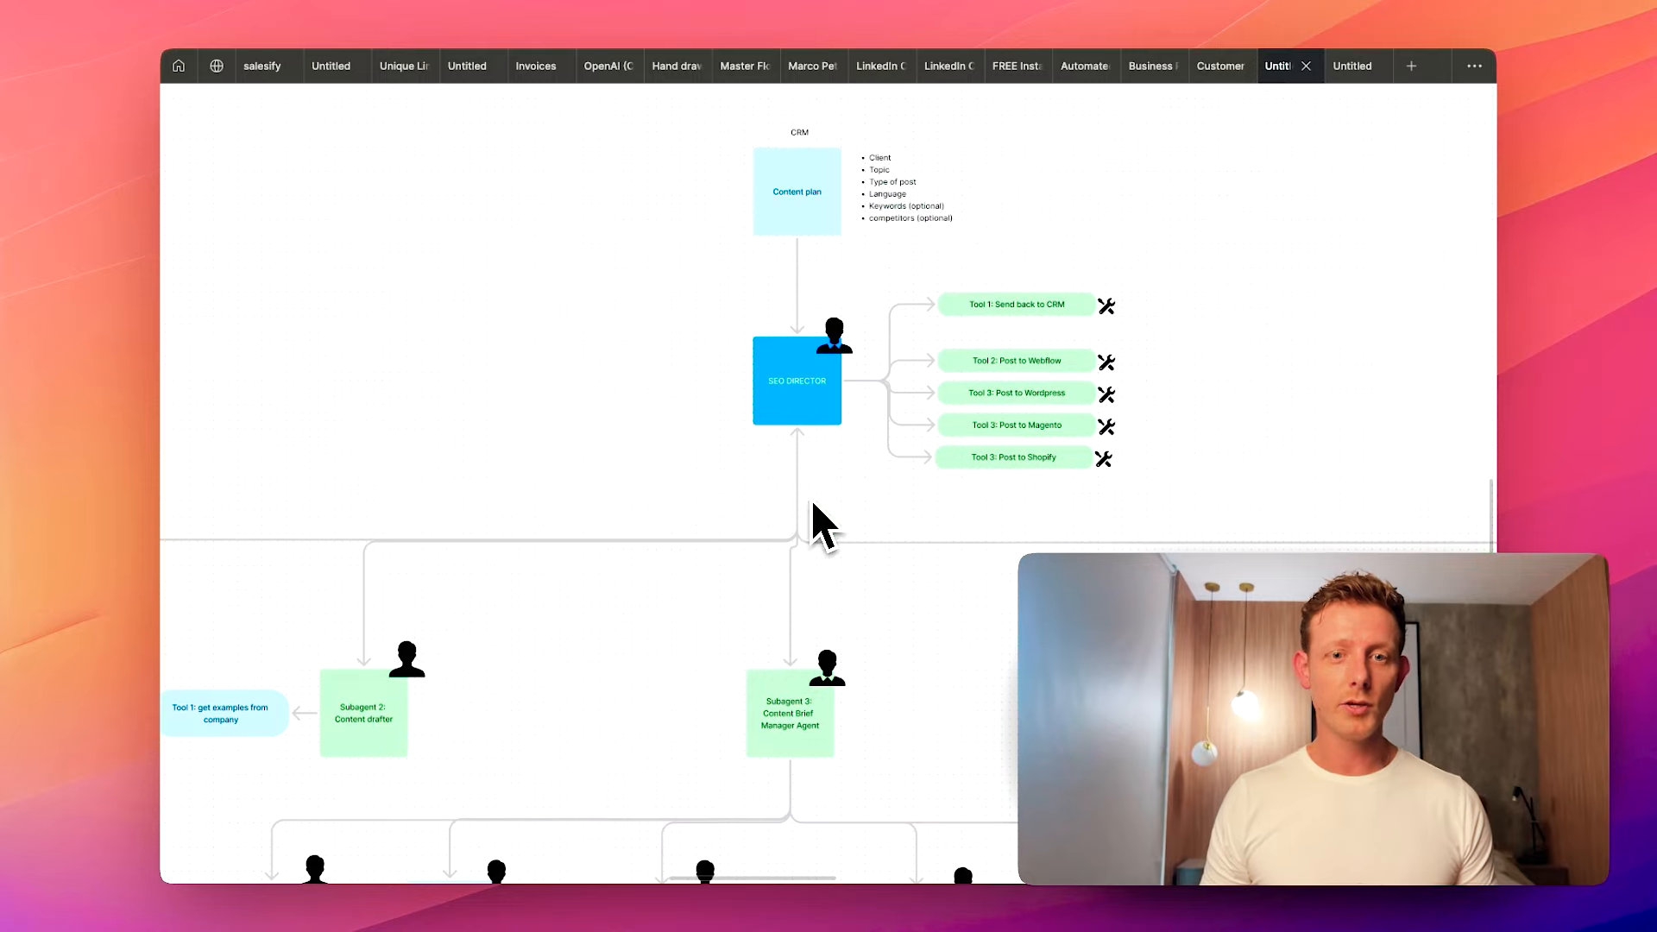
scroll(717, 690, "down", 5)
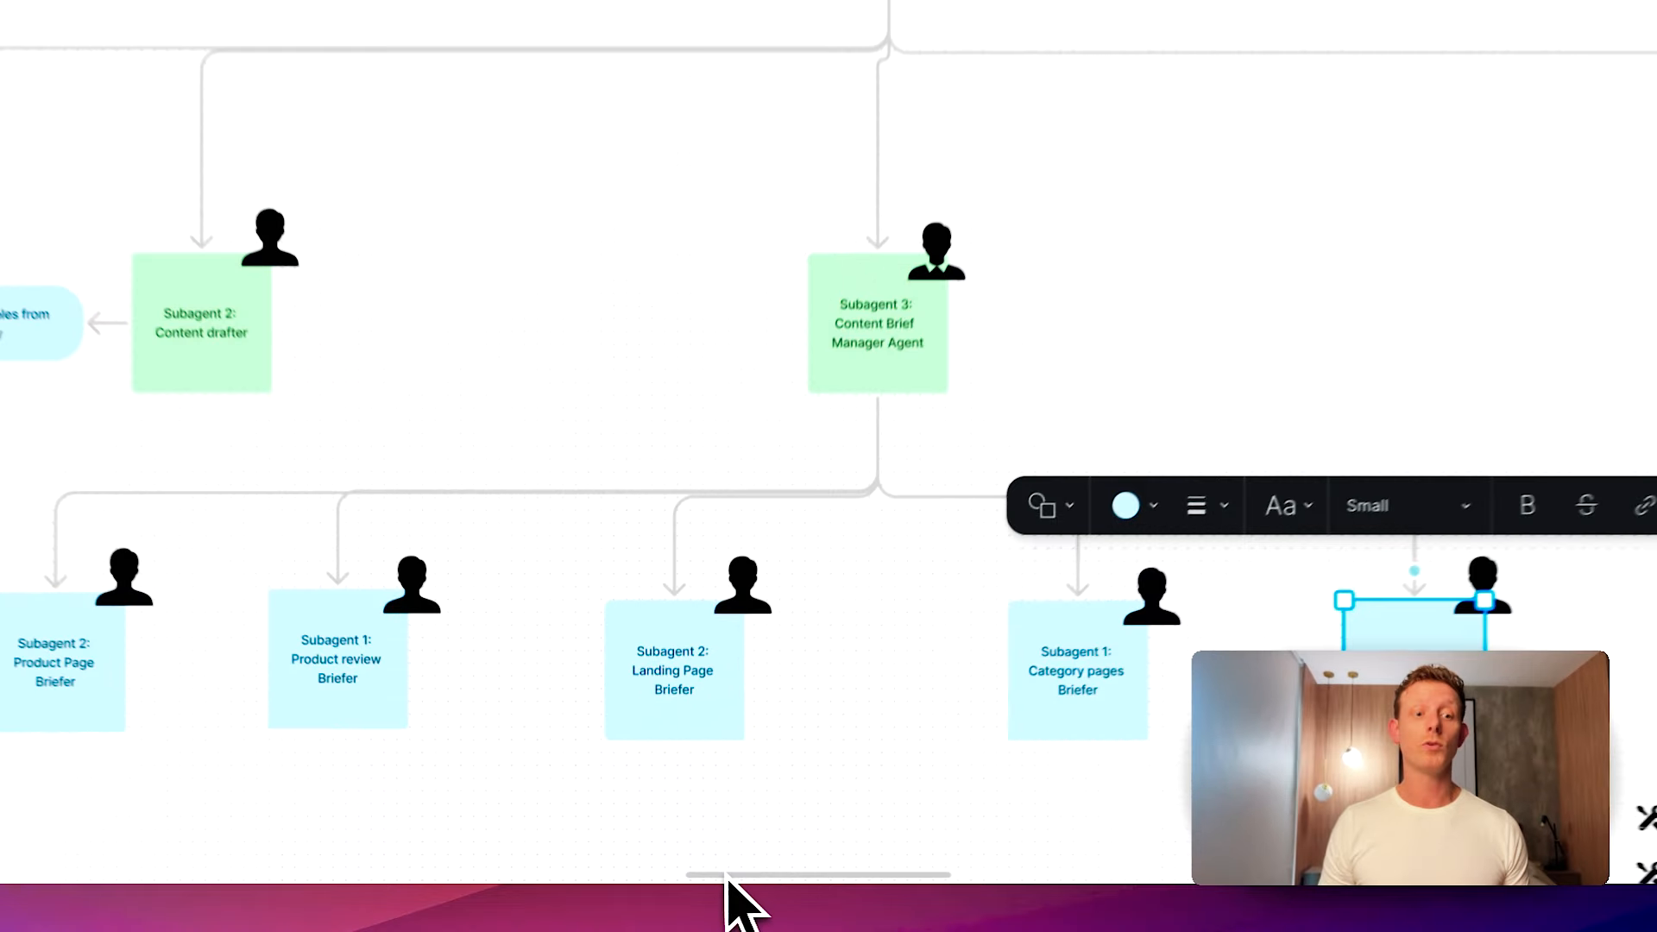
- Examine the Content drafter subagent and highlight its tool for getting examples from the company
left_click_drag(707, 870, 610, 866)
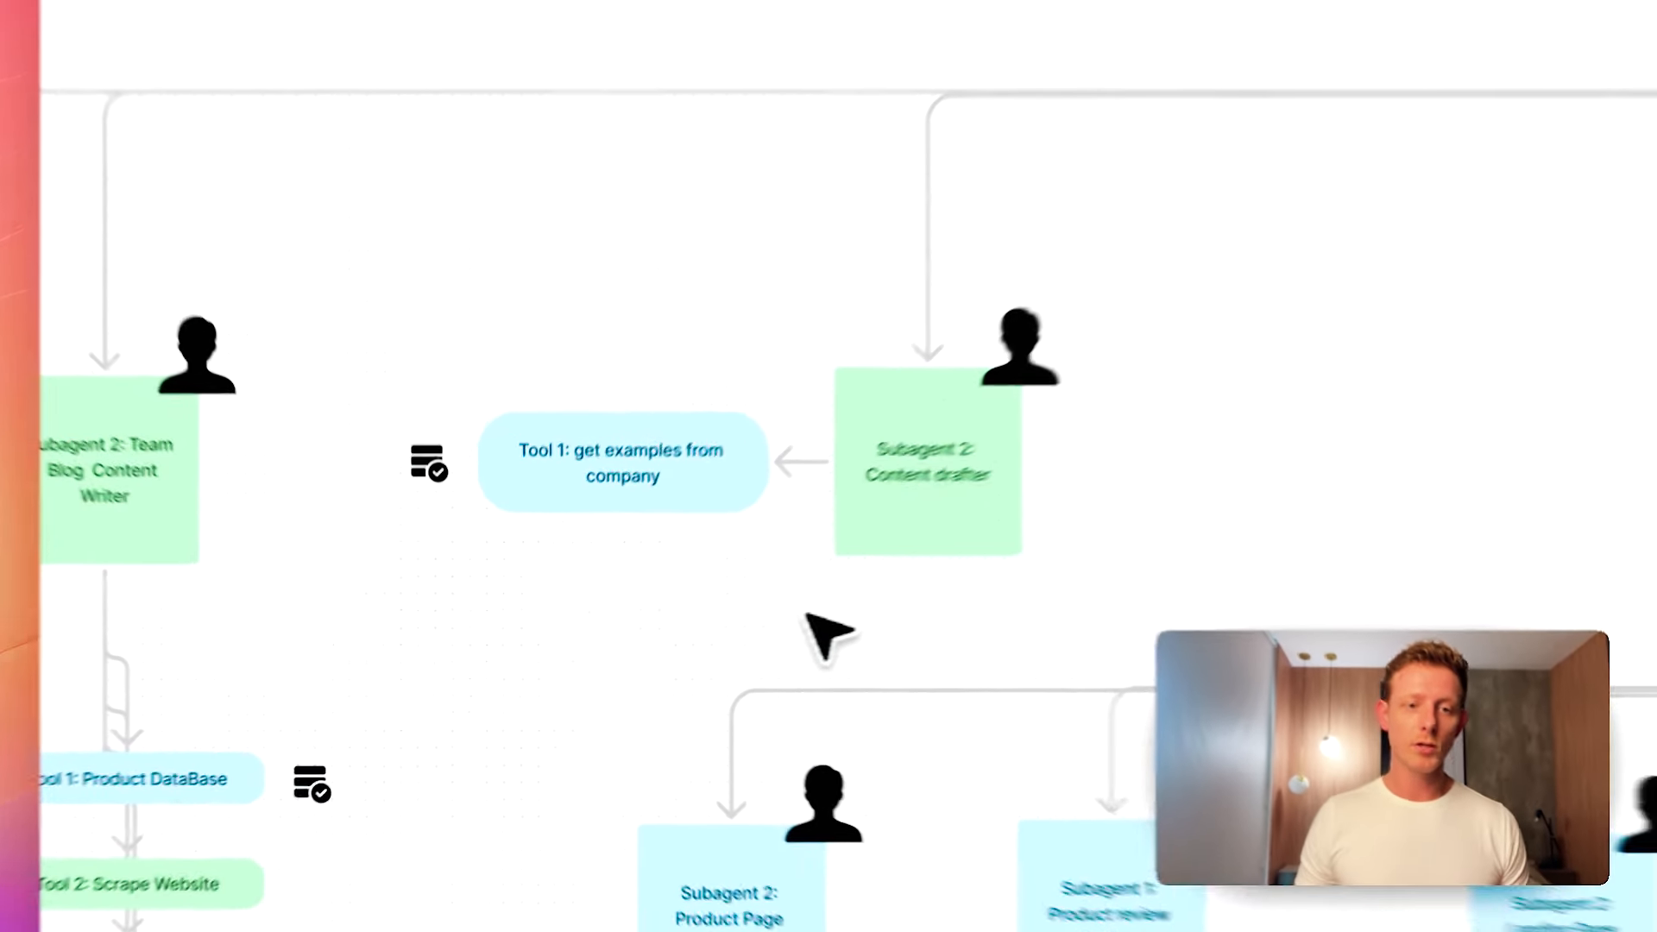
left_click_drag(681, 635, 445, 511)
left_click_drag(438, 401, 438, 402)
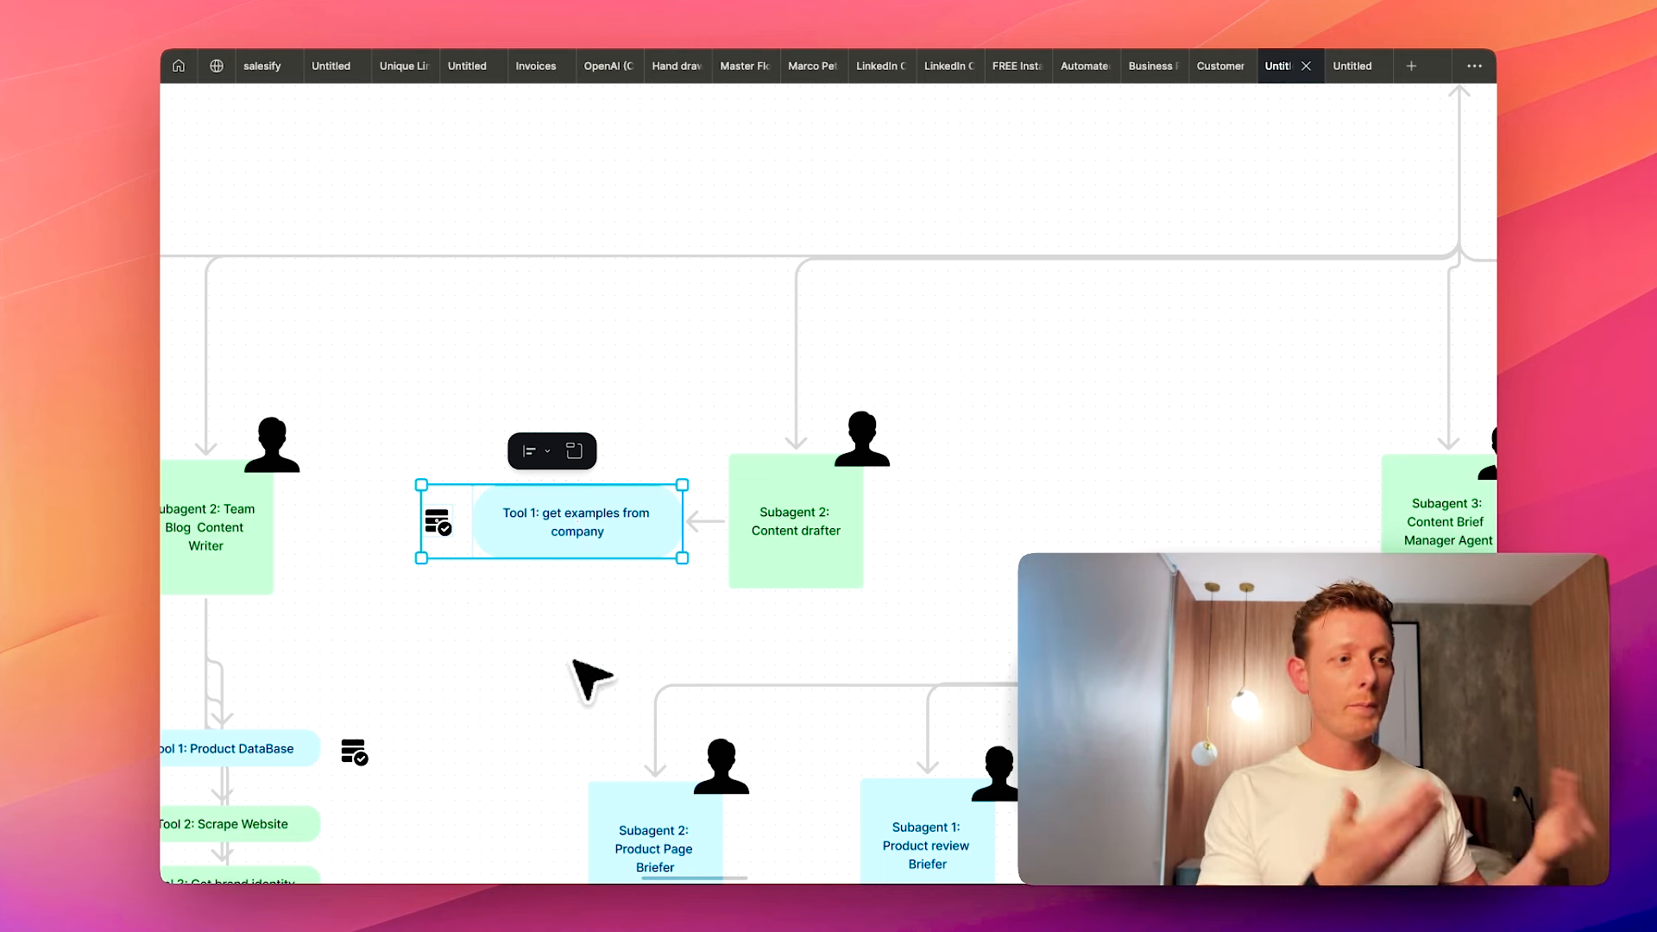
left_click(565, 629)
left_click_drag(544, 629, 425, 509)
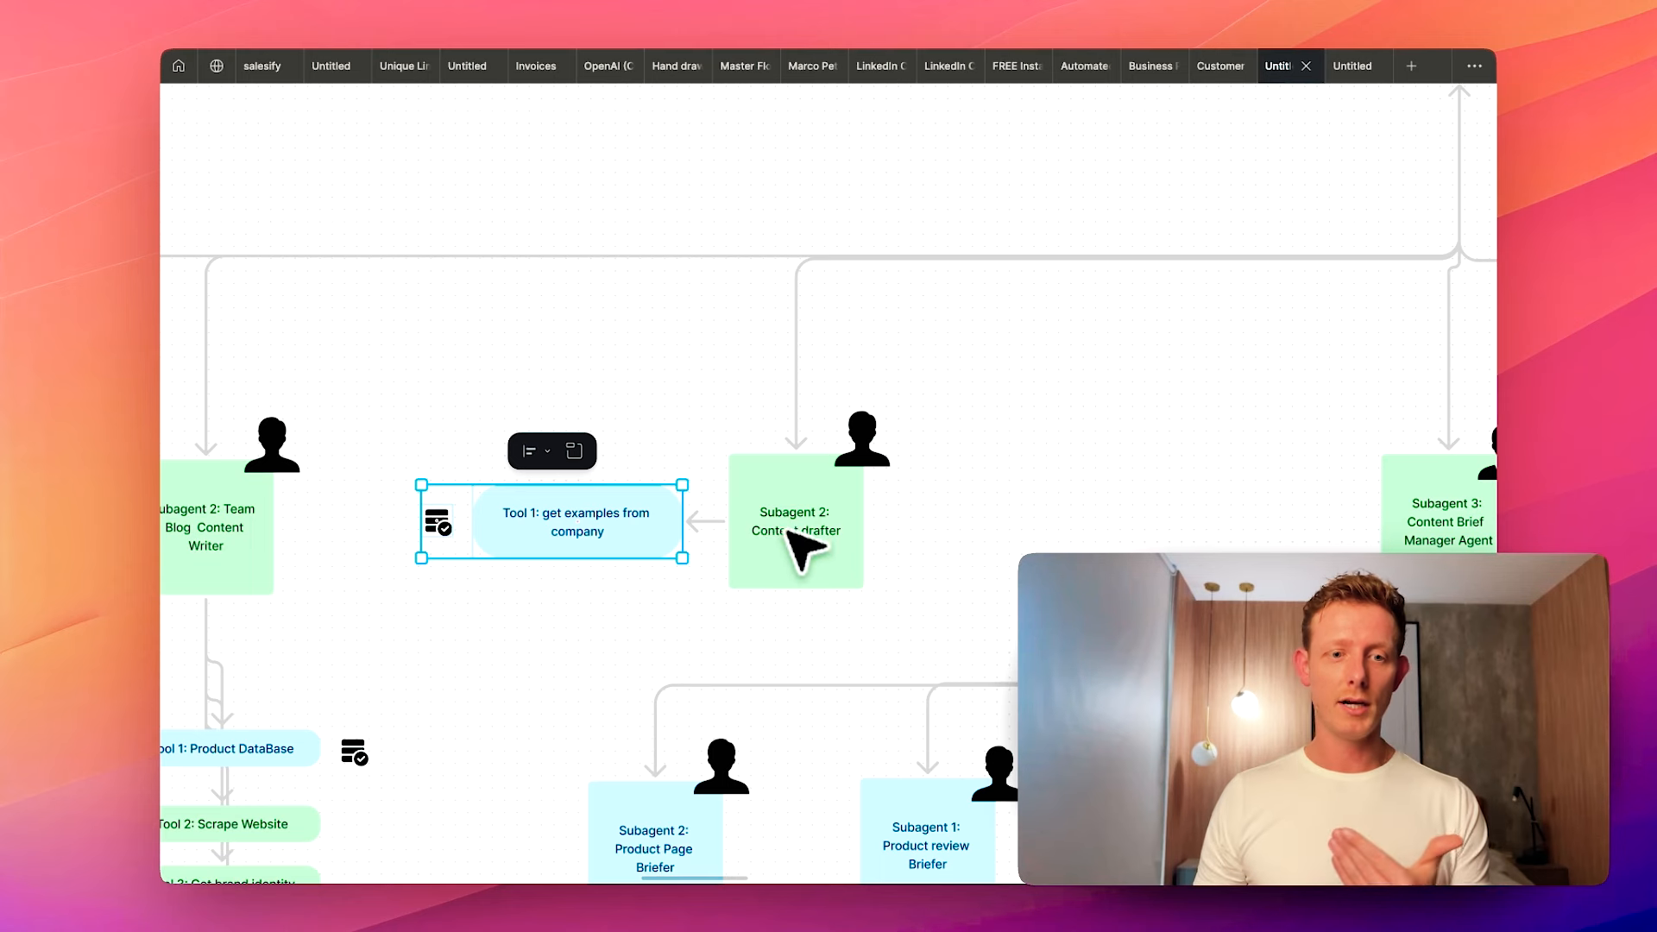
left_click_drag(889, 641, 602, 499)
- Bring the row of content writer subagents into view and highlight them together with their tools
scroll(672, 643, "down", 3)
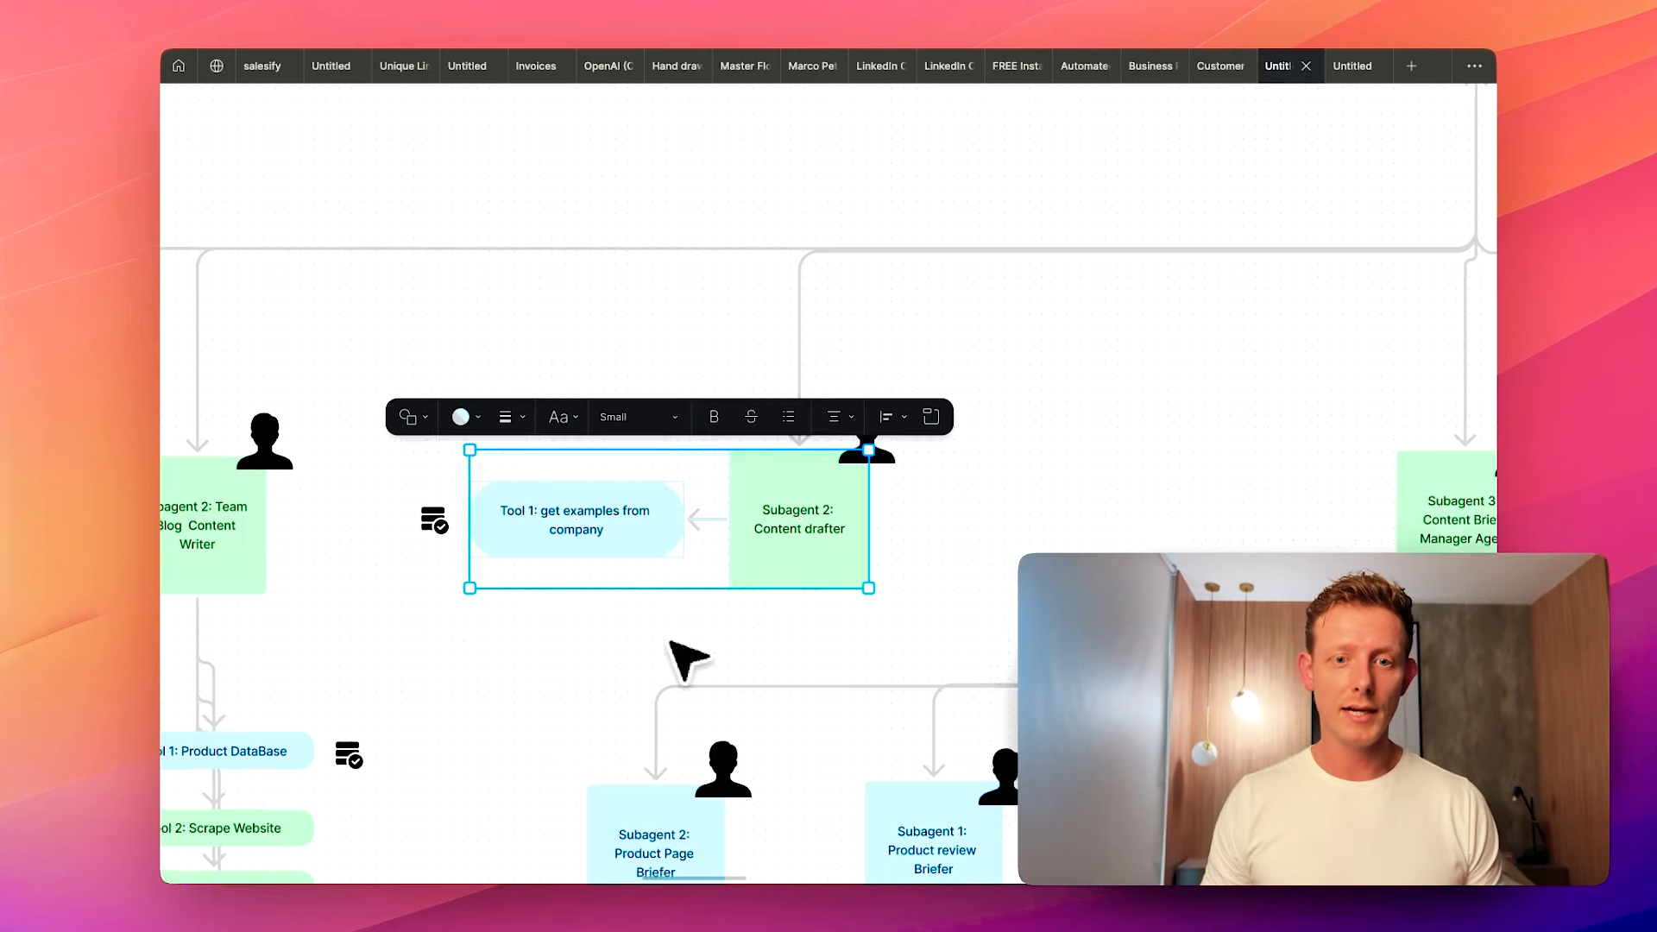
scroll(682, 665, "down", 3)
left_click_drag(670, 878, 587, 880)
scroll(609, 879, "up", 3)
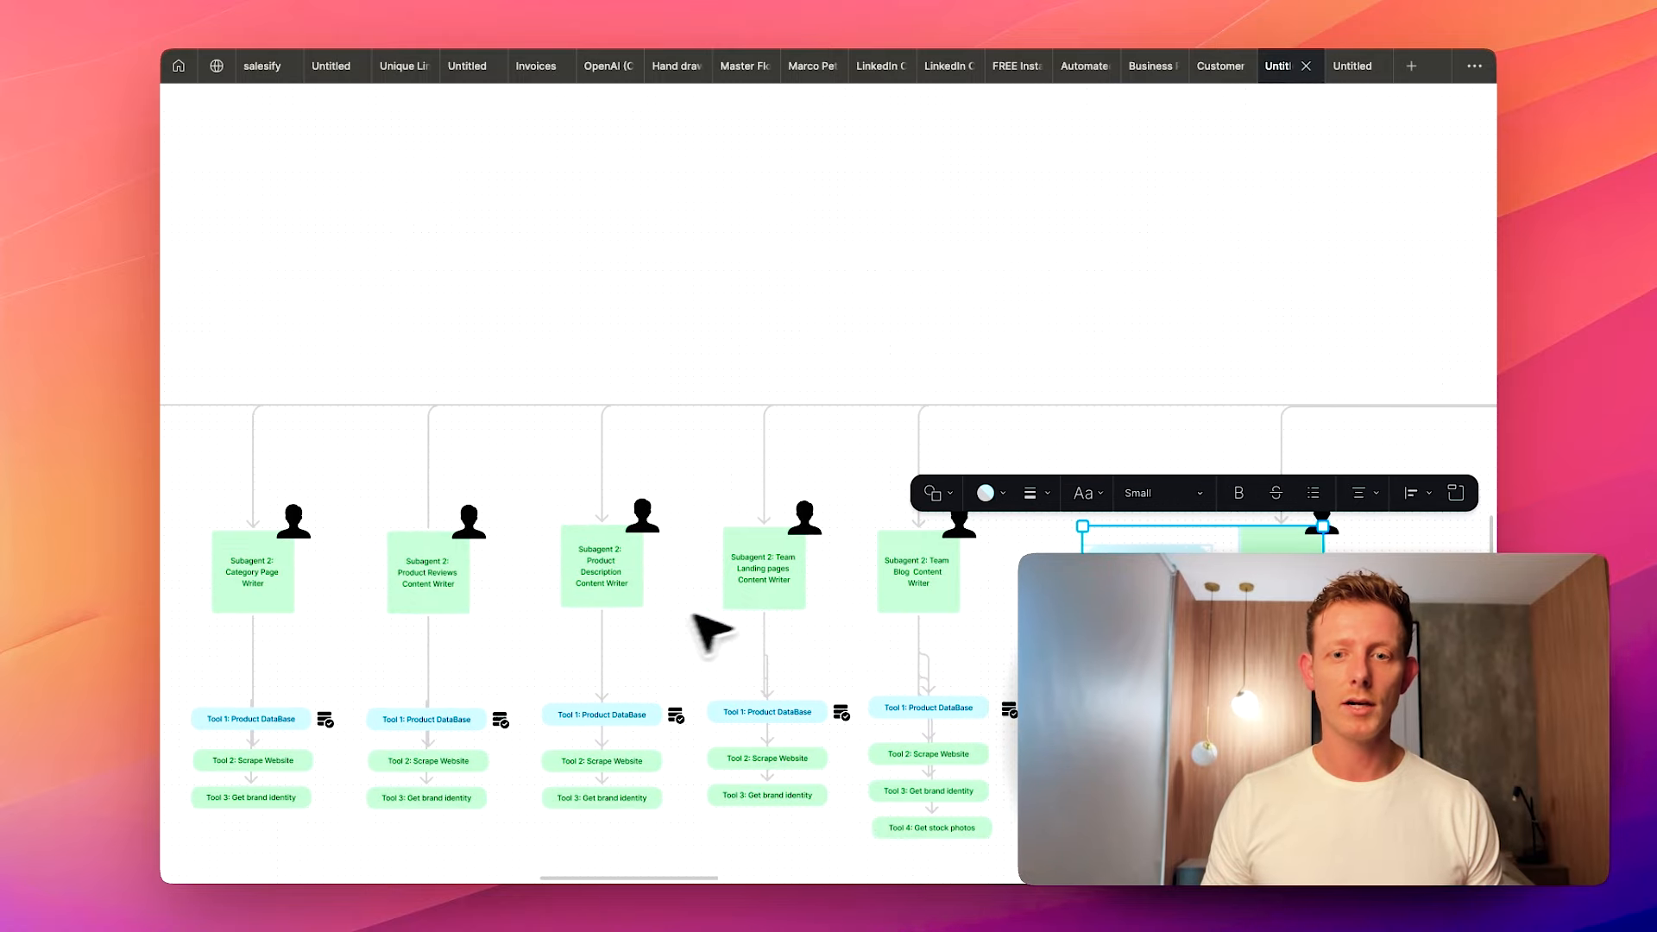
left_click_drag(673, 878, 640, 874)
left_click_drag(399, 476, 1165, 803)
- Highlight the Blog, Landing pages, Product Description, Product Reviews and Category Page writers one by one
left_click(1105, 496)
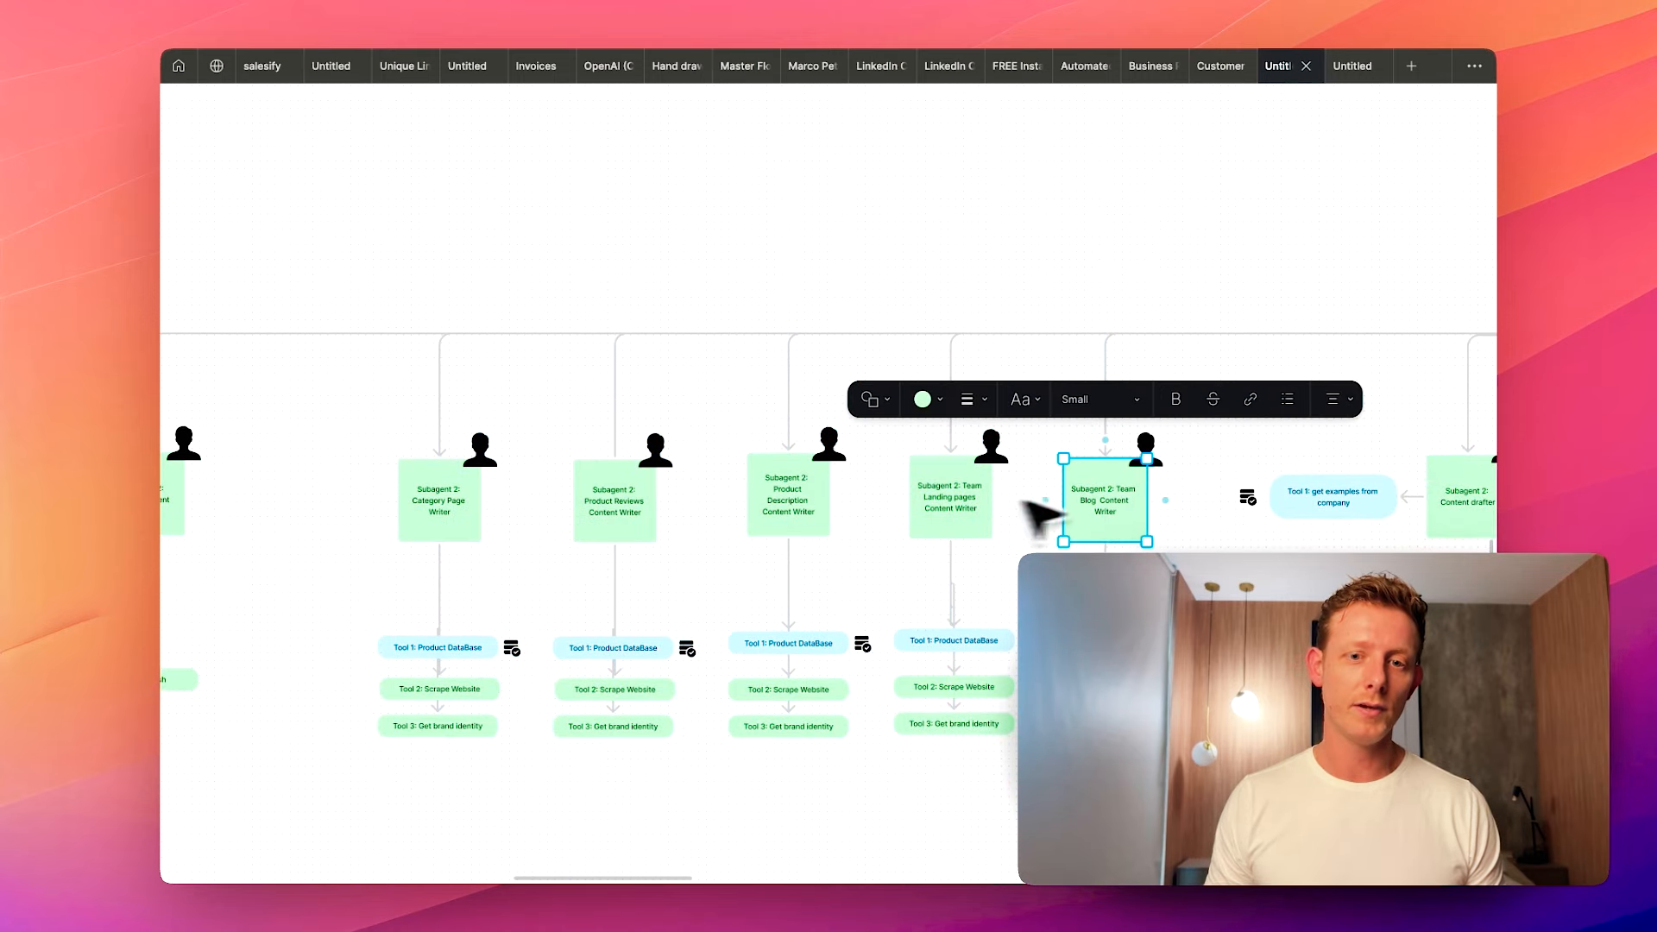
left_click(958, 514)
left_click(819, 517)
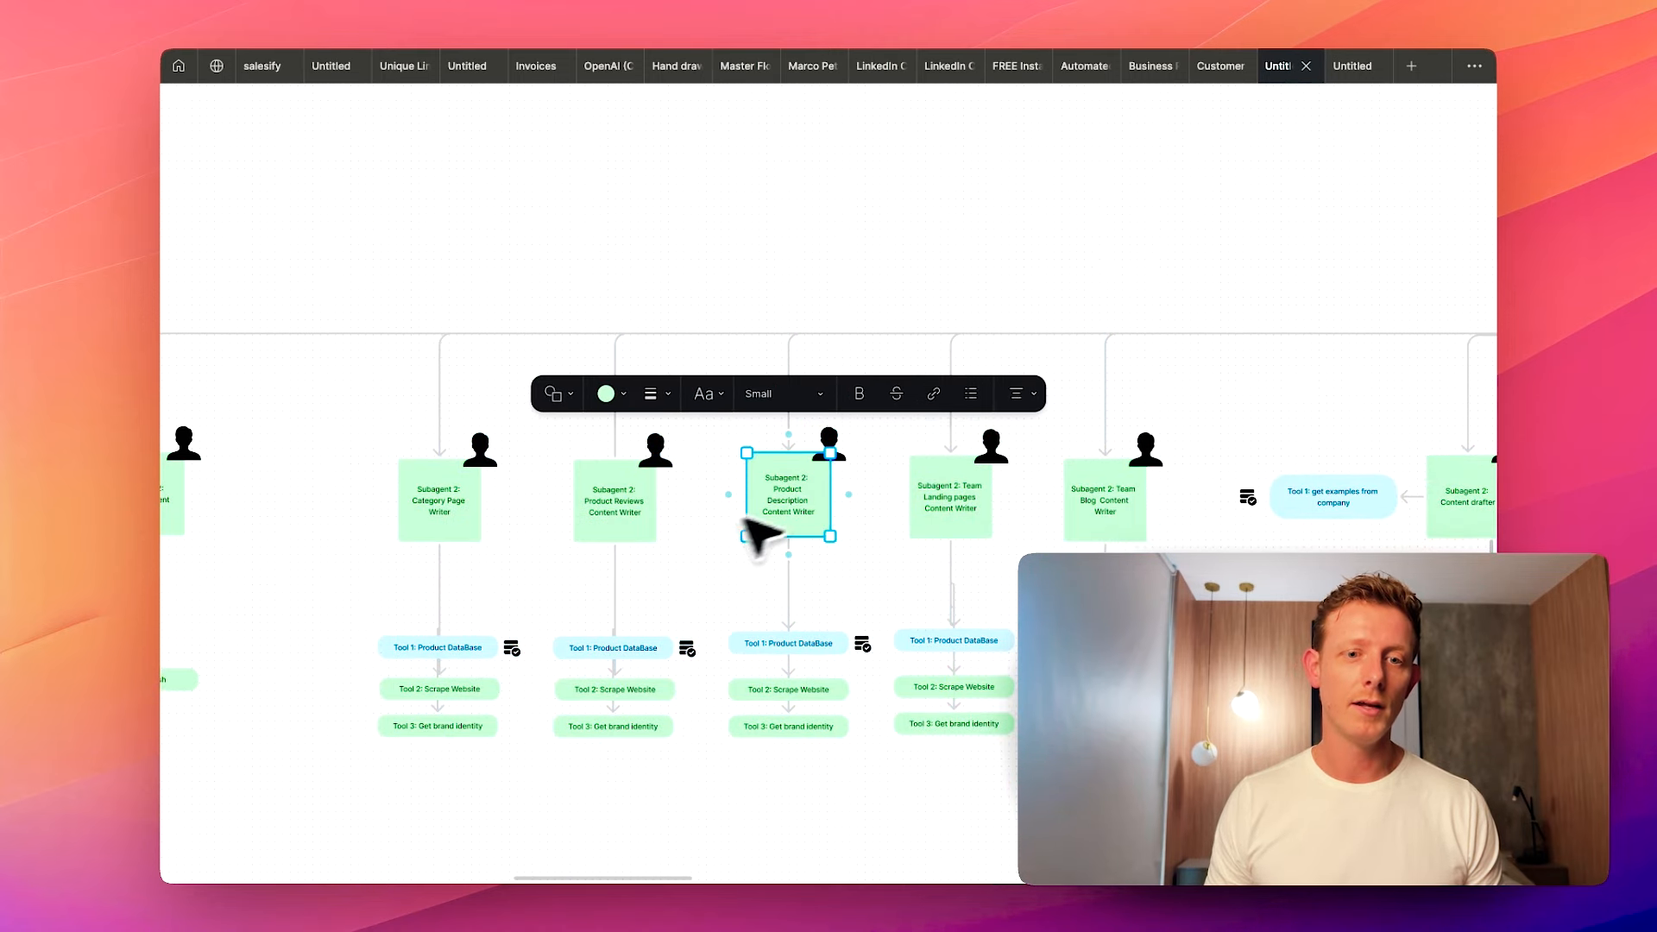
left_click(620, 533)
scroll(462, 535, "up", 5)
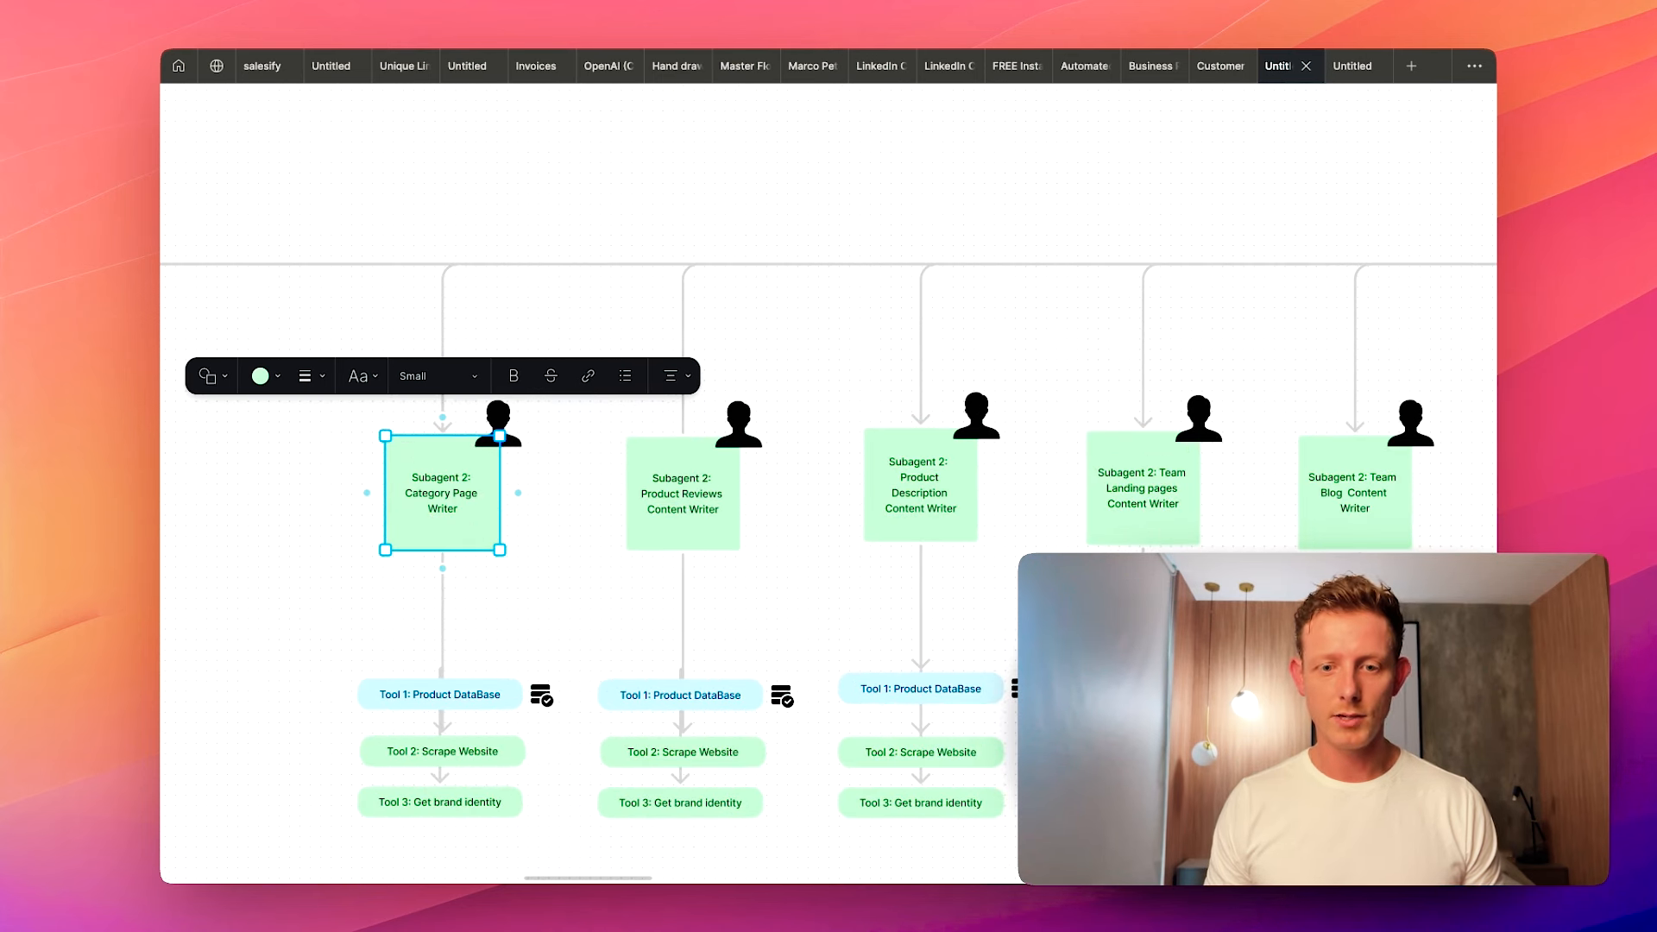
- Examine the Team Blog Content Writer and highlight its Product DataBase tool
left_click_drag(633, 877, 699, 879)
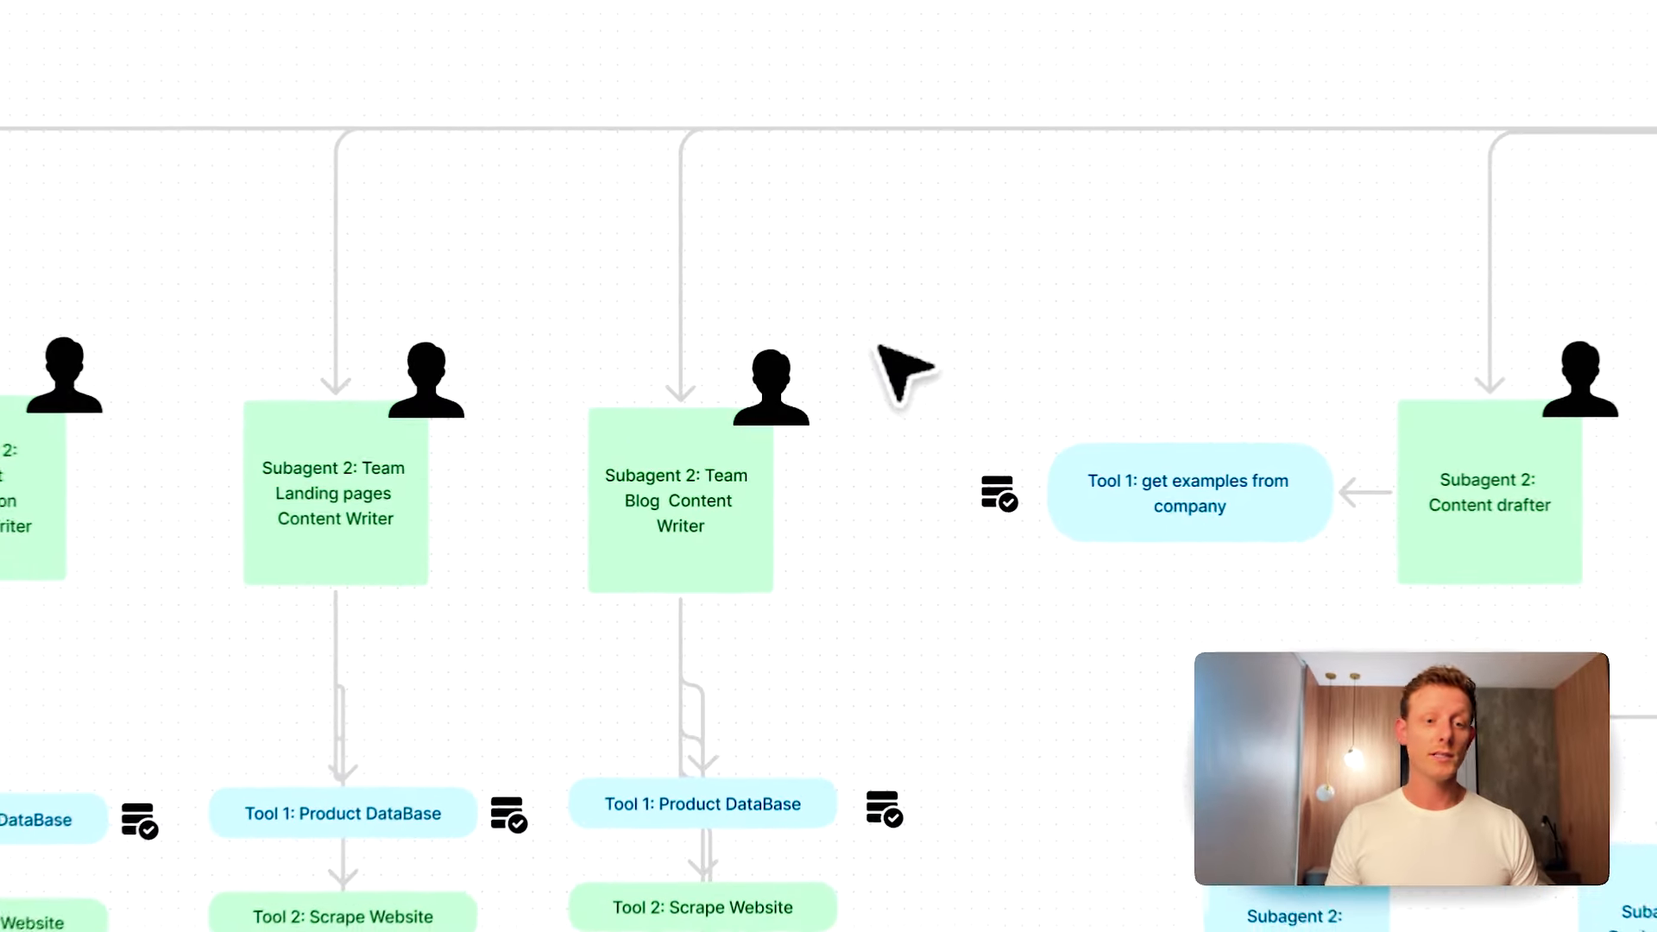
left_click_drag(842, 390, 751, 516)
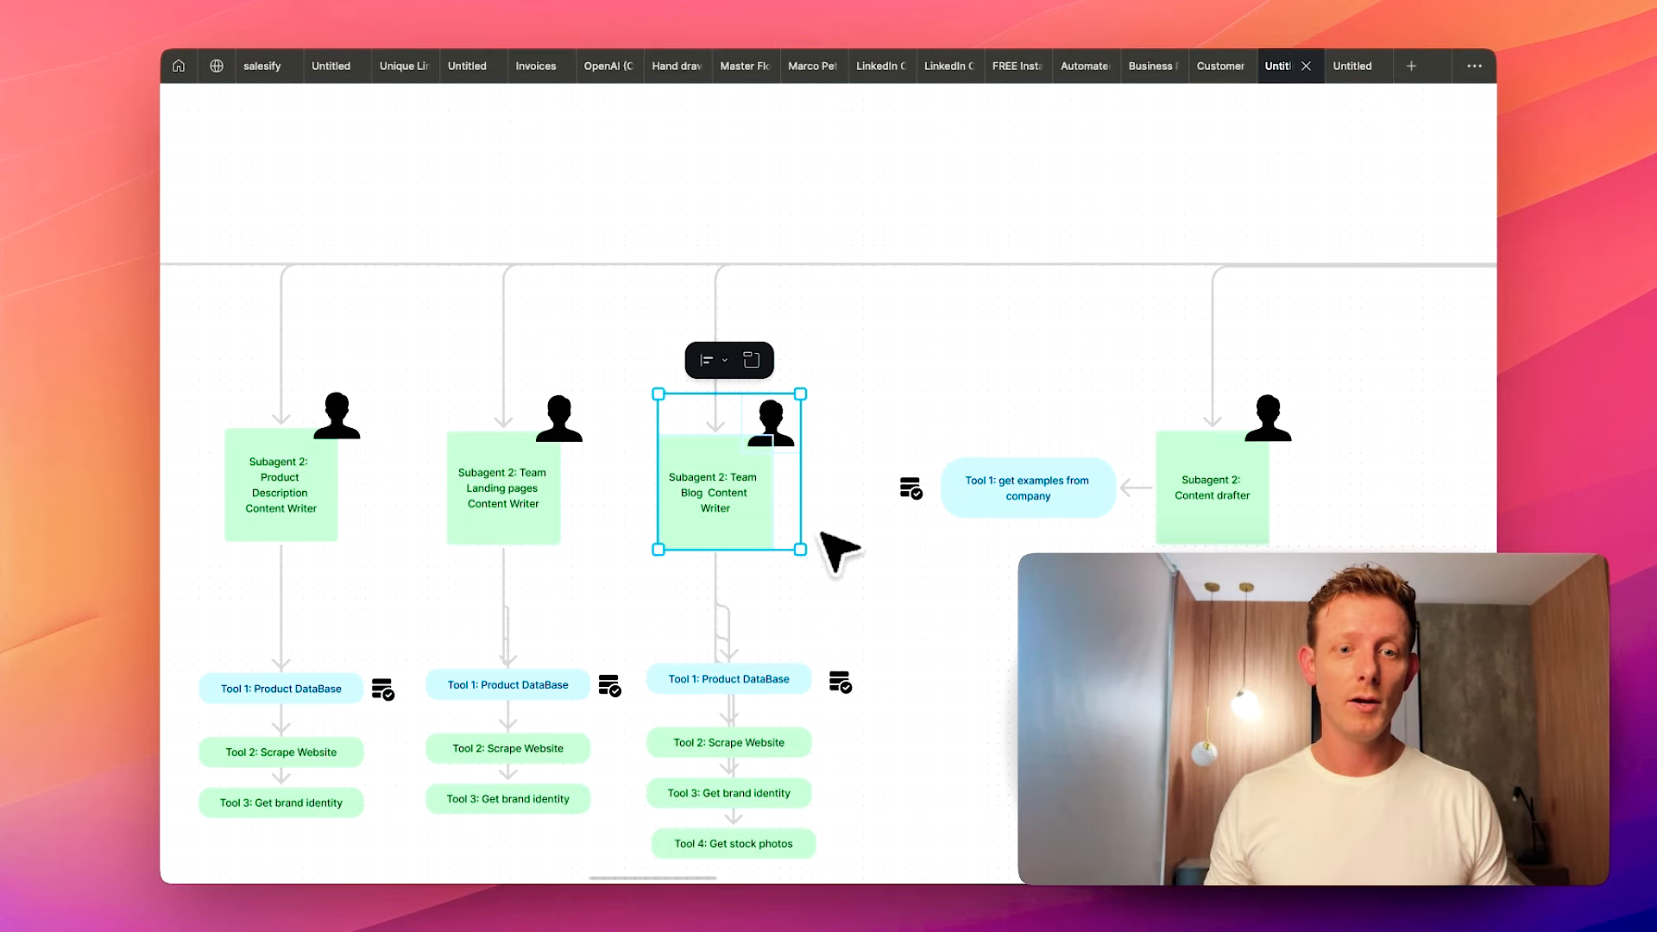
scroll(854, 529, "down", 1)
scroll(853, 529, "down", 2)
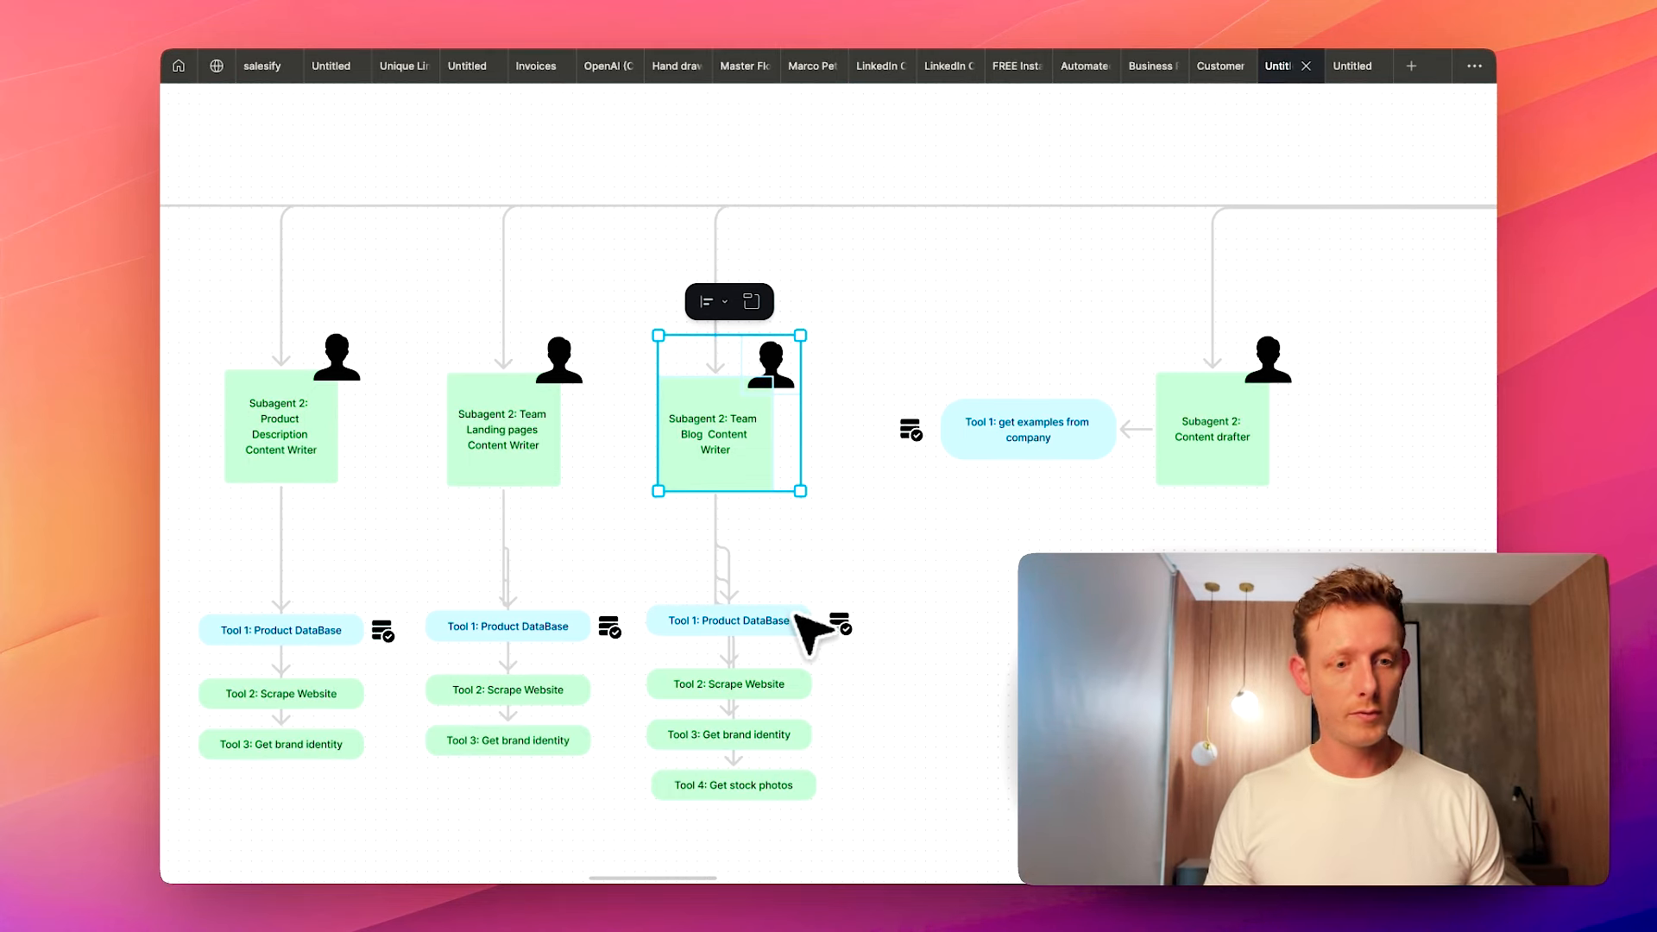
scroll(799, 636, "up", 2)
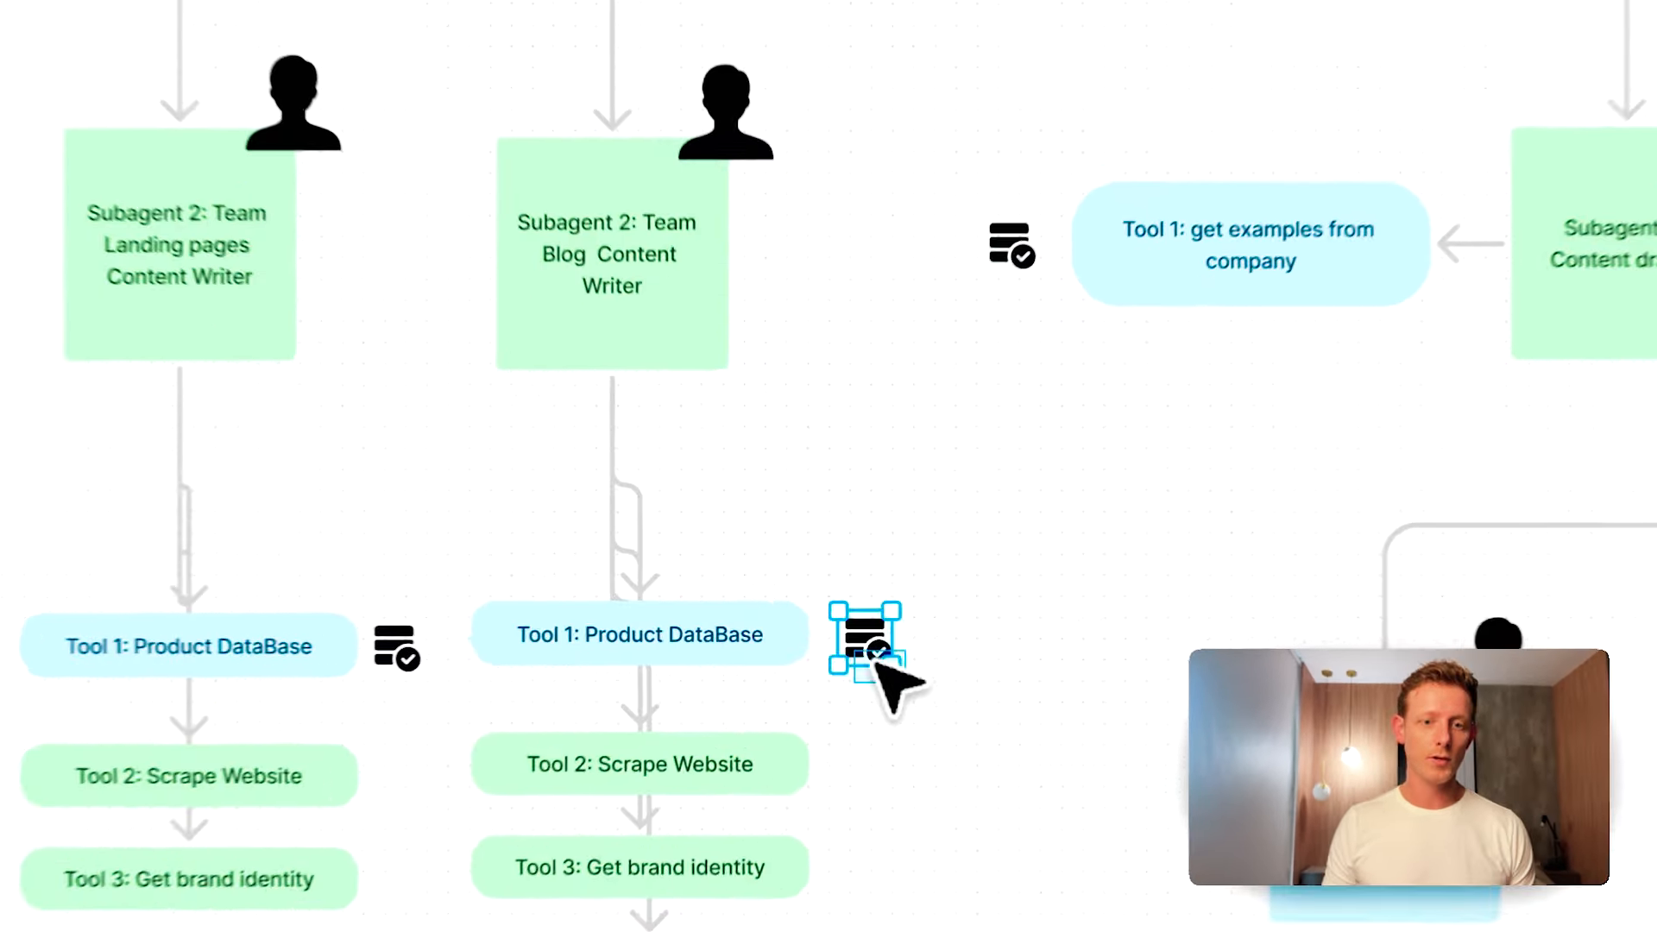
left_click(783, 621)
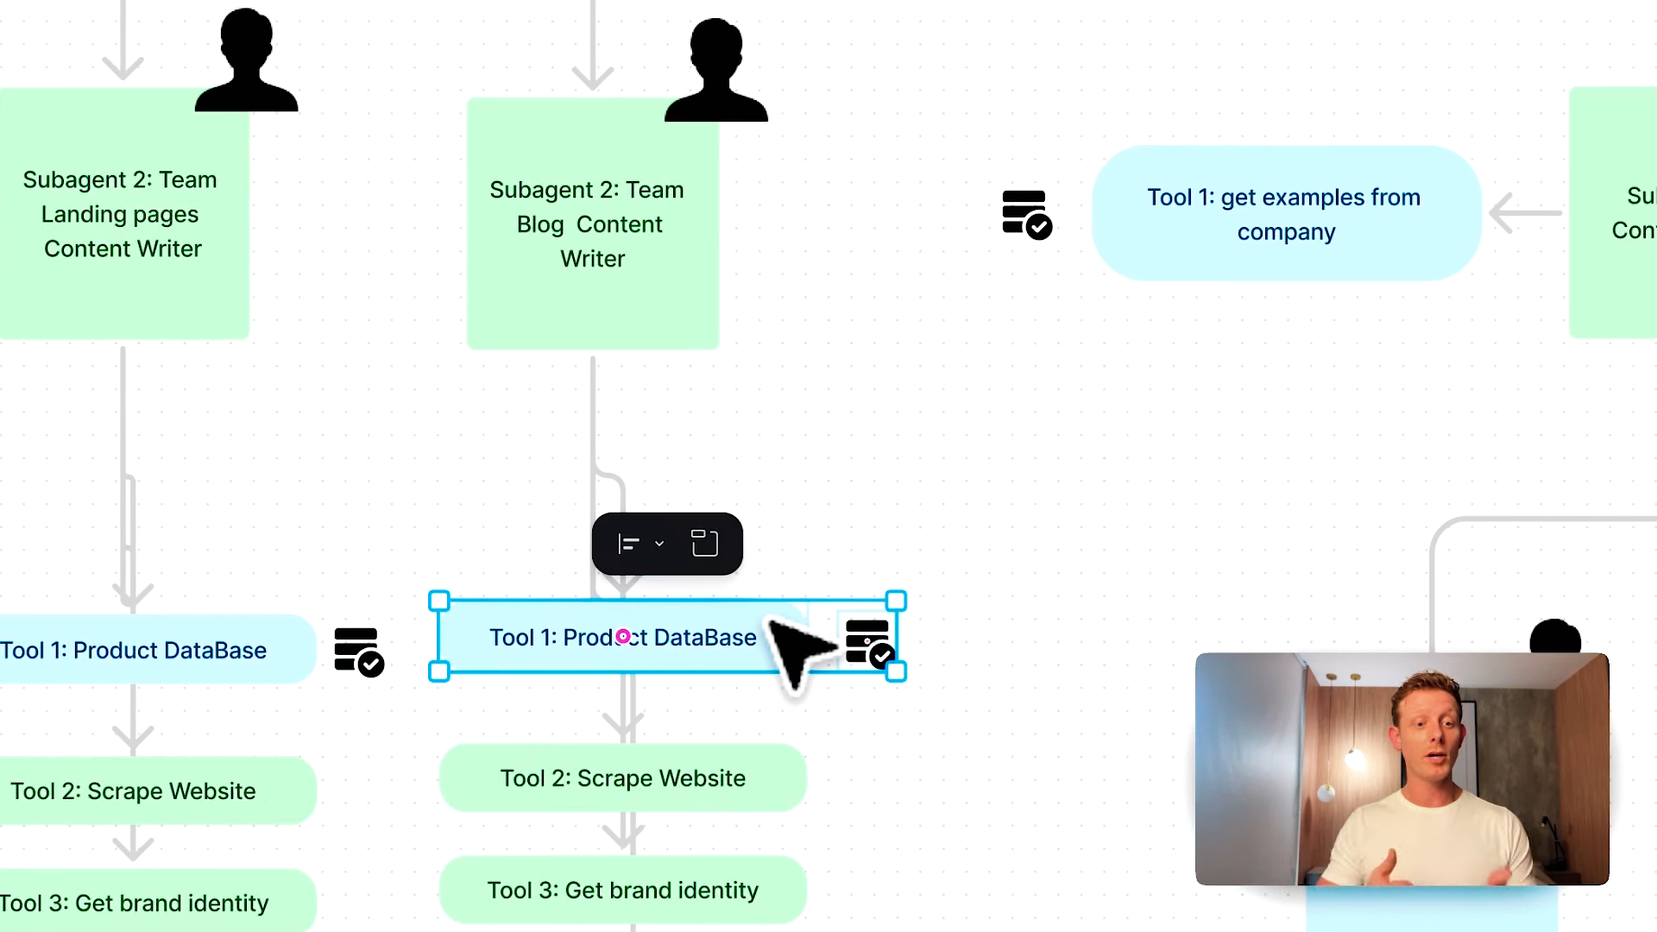
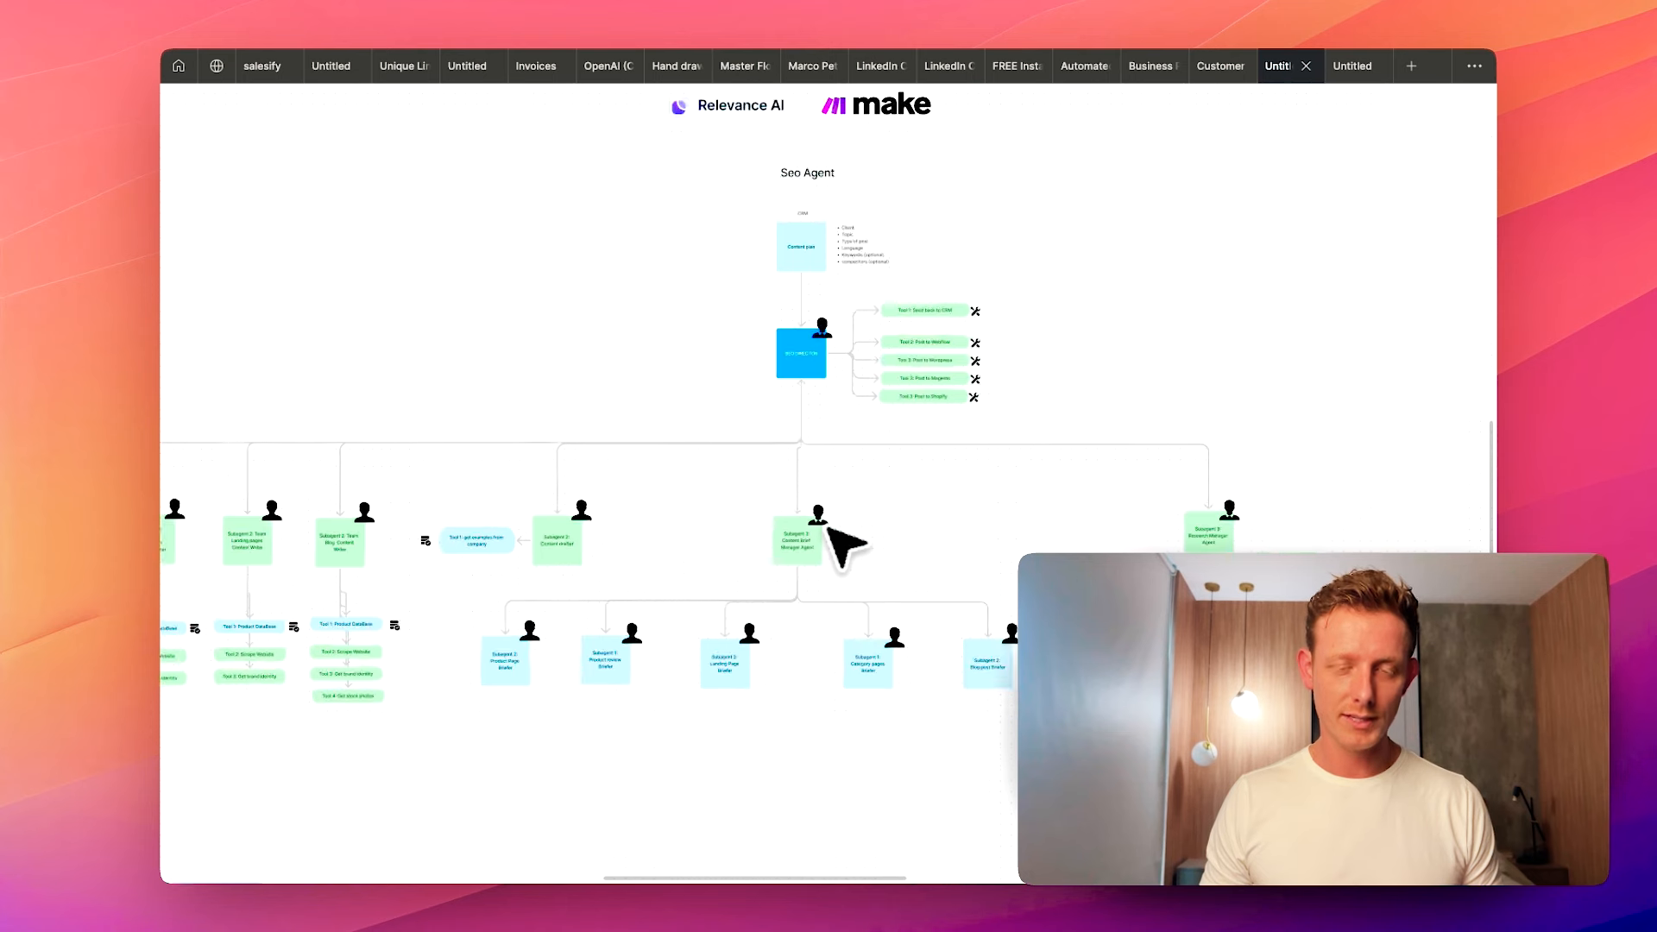
- Review the whole Seo Agent diagram and the SEO DIRECTOR's tools for sending to the CRM and posting to website platforms
left_click_drag(980, 725, 549, 701)
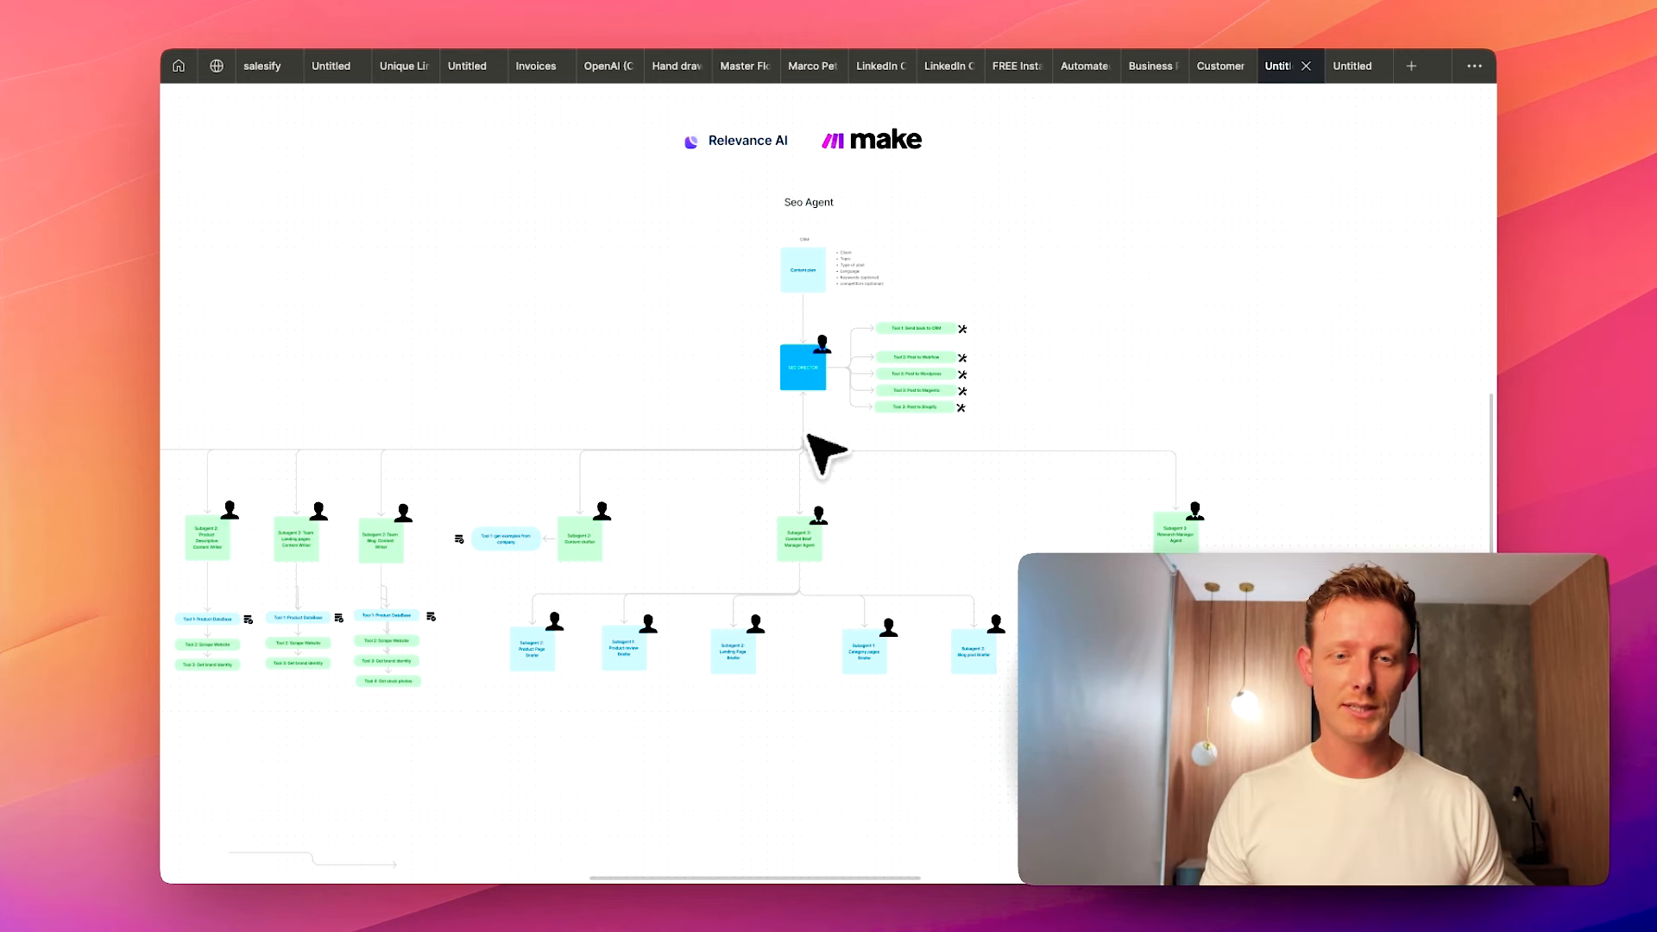
scroll(812, 400, "up", 10)
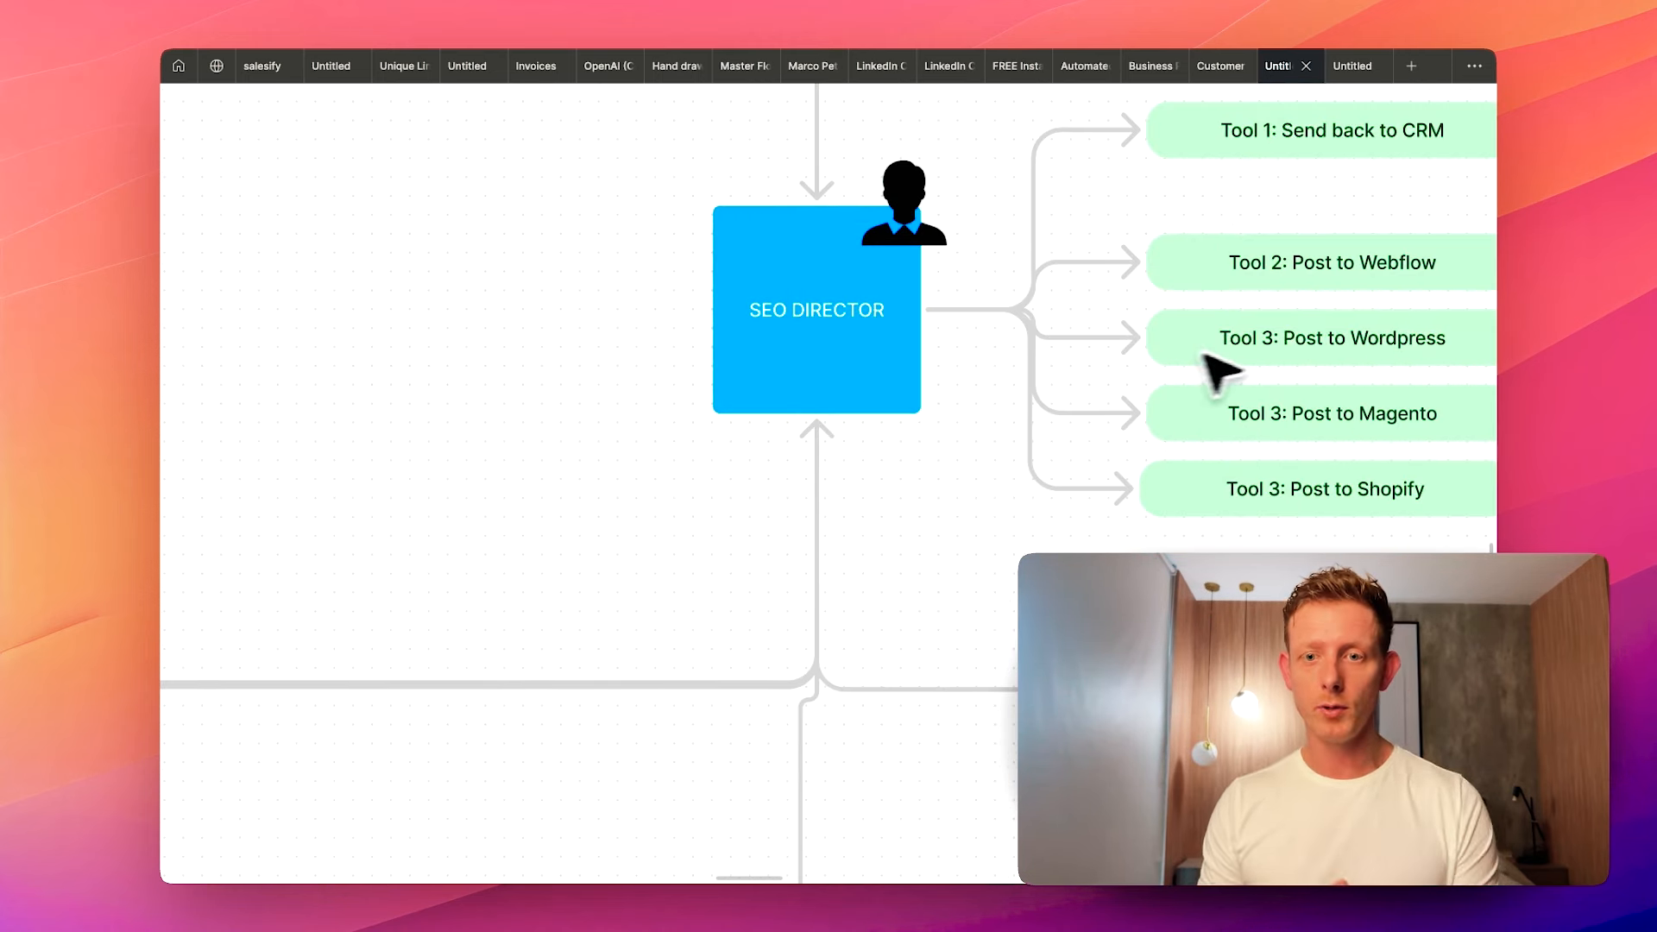
scroll(937, 574, "down", 5)
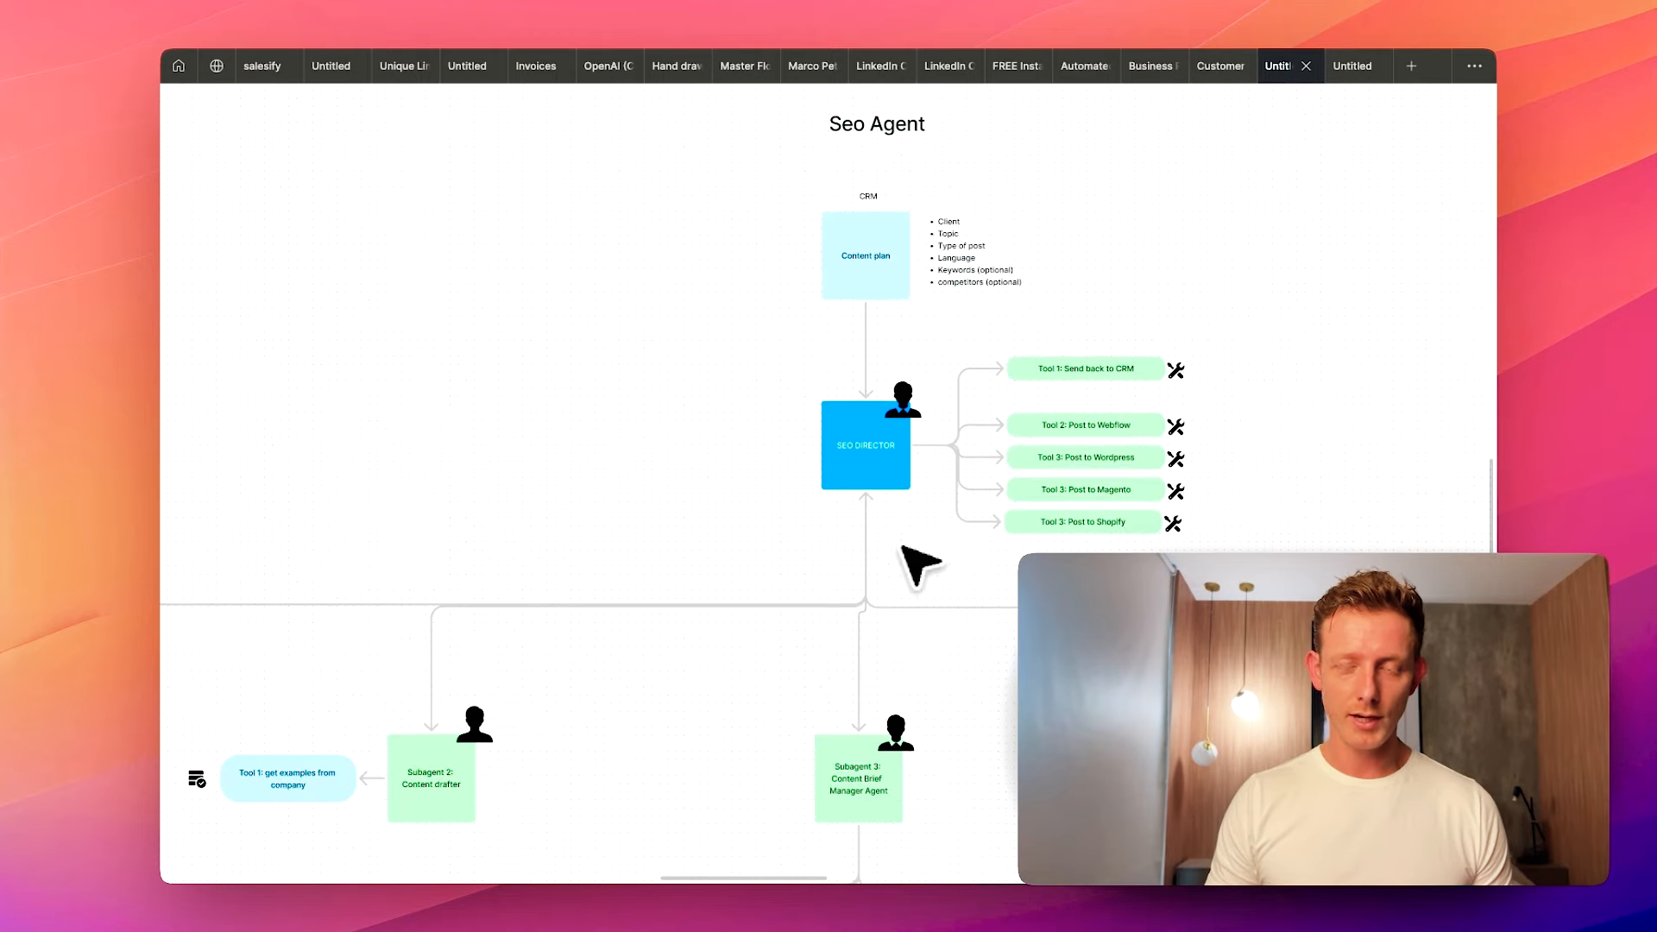
- Switch to the Airtable content plan and open the website link of the Nike running shoes top list record
key("ctrl+Up")
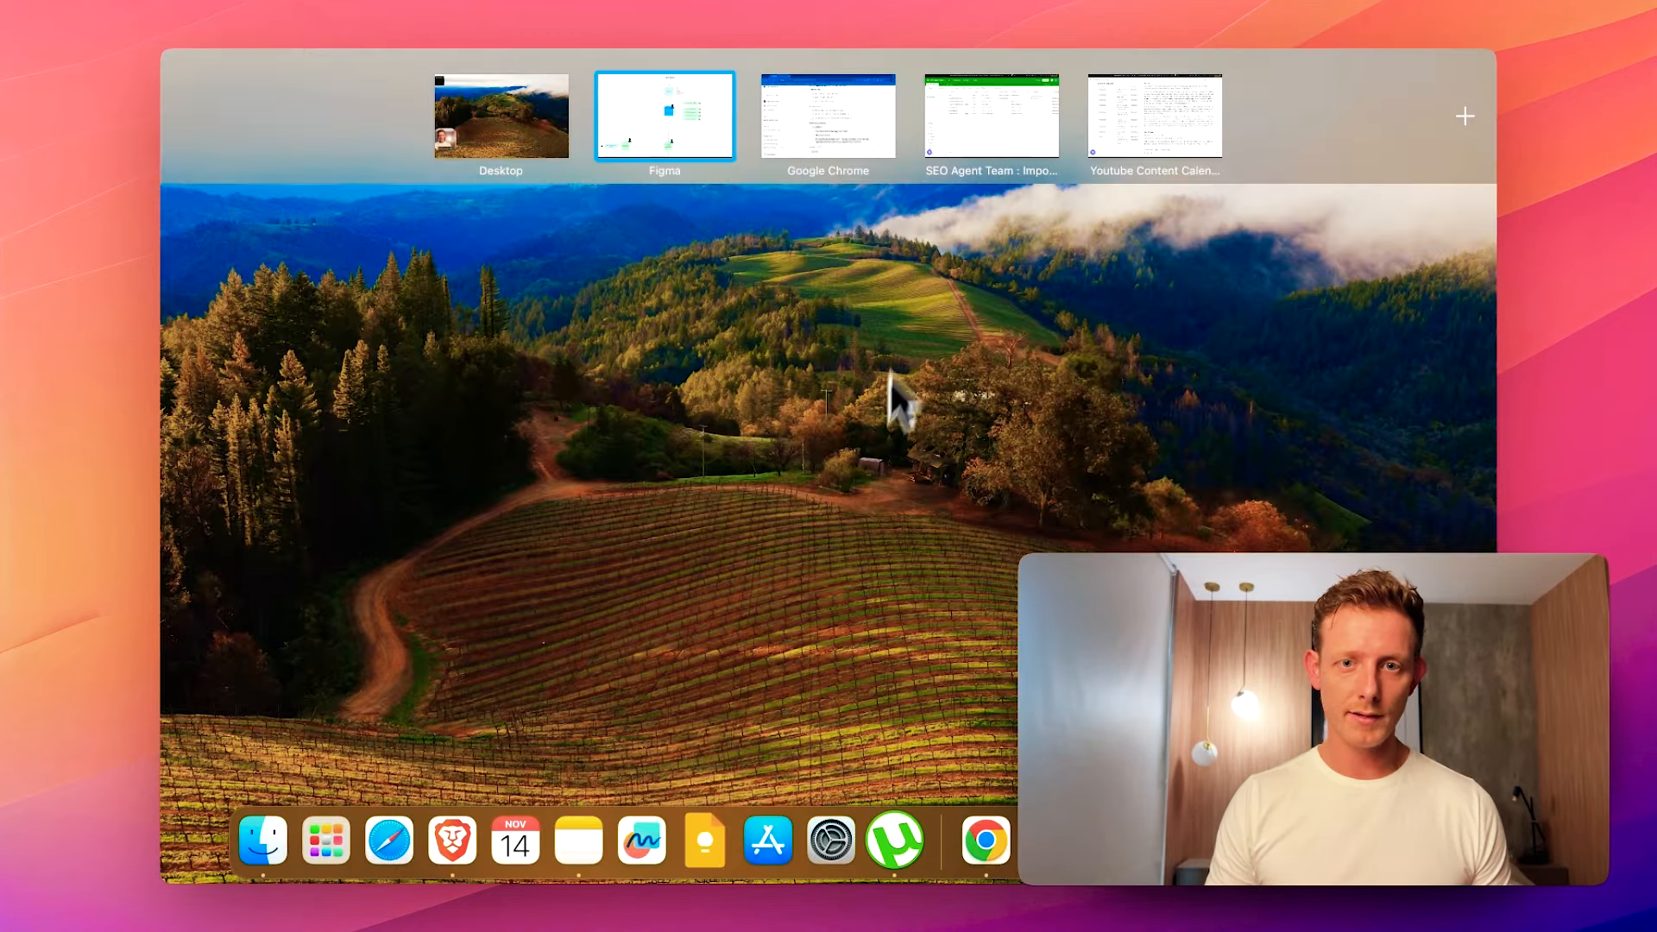
left_click(958, 151)
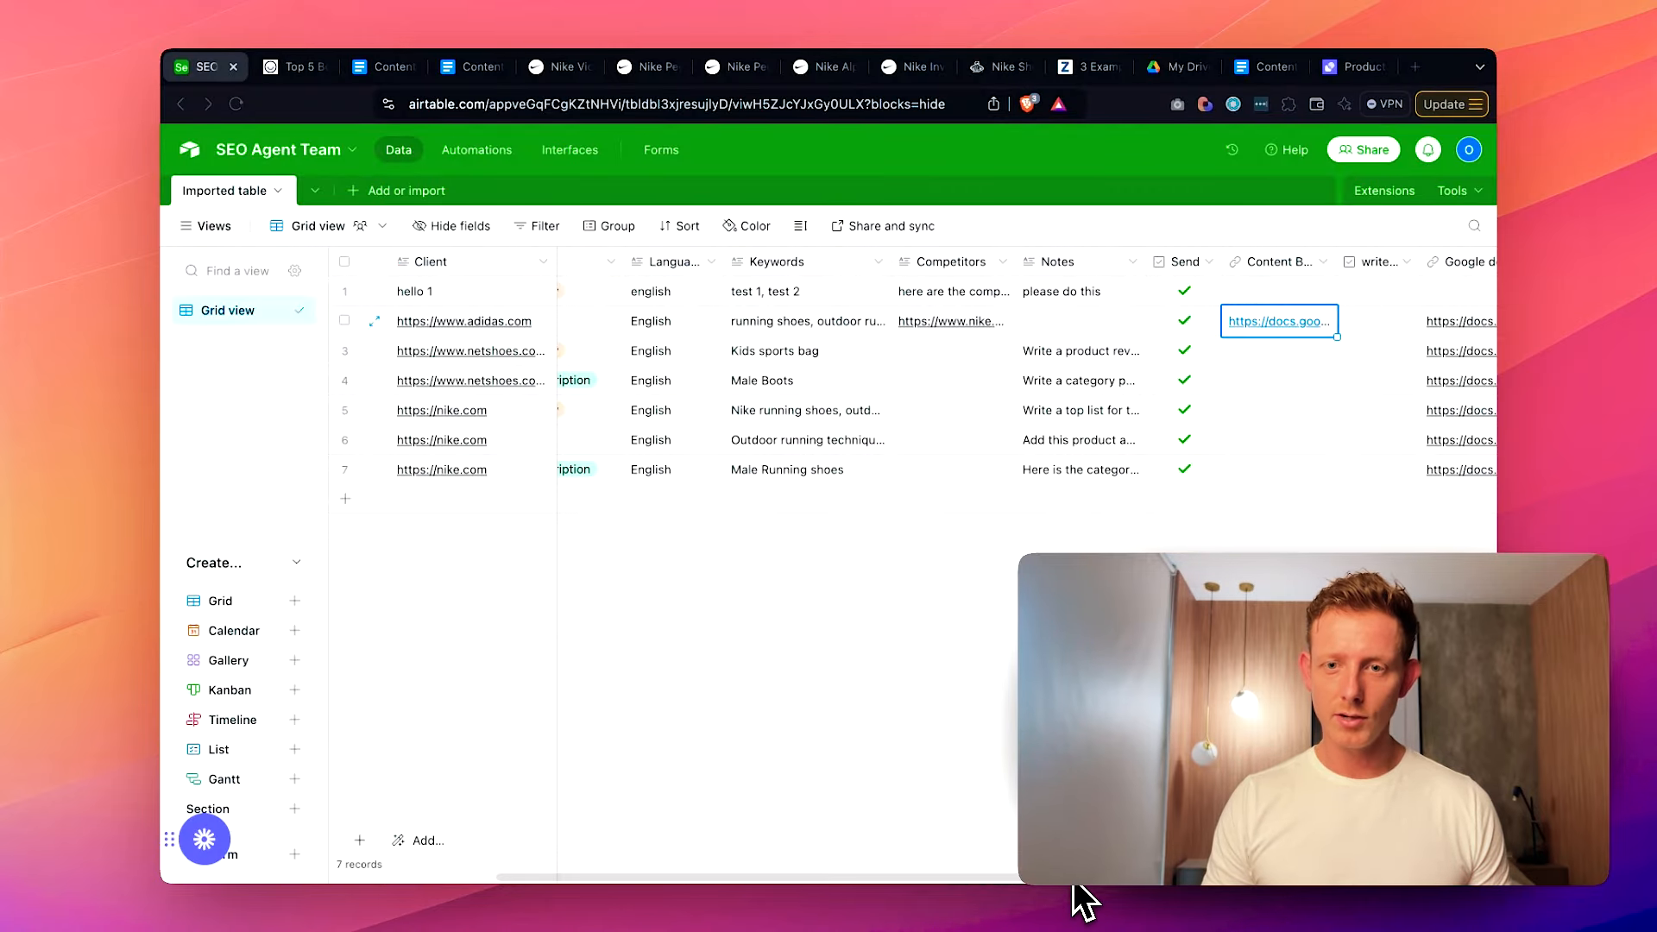
left_click_drag(1078, 885, 1334, 885)
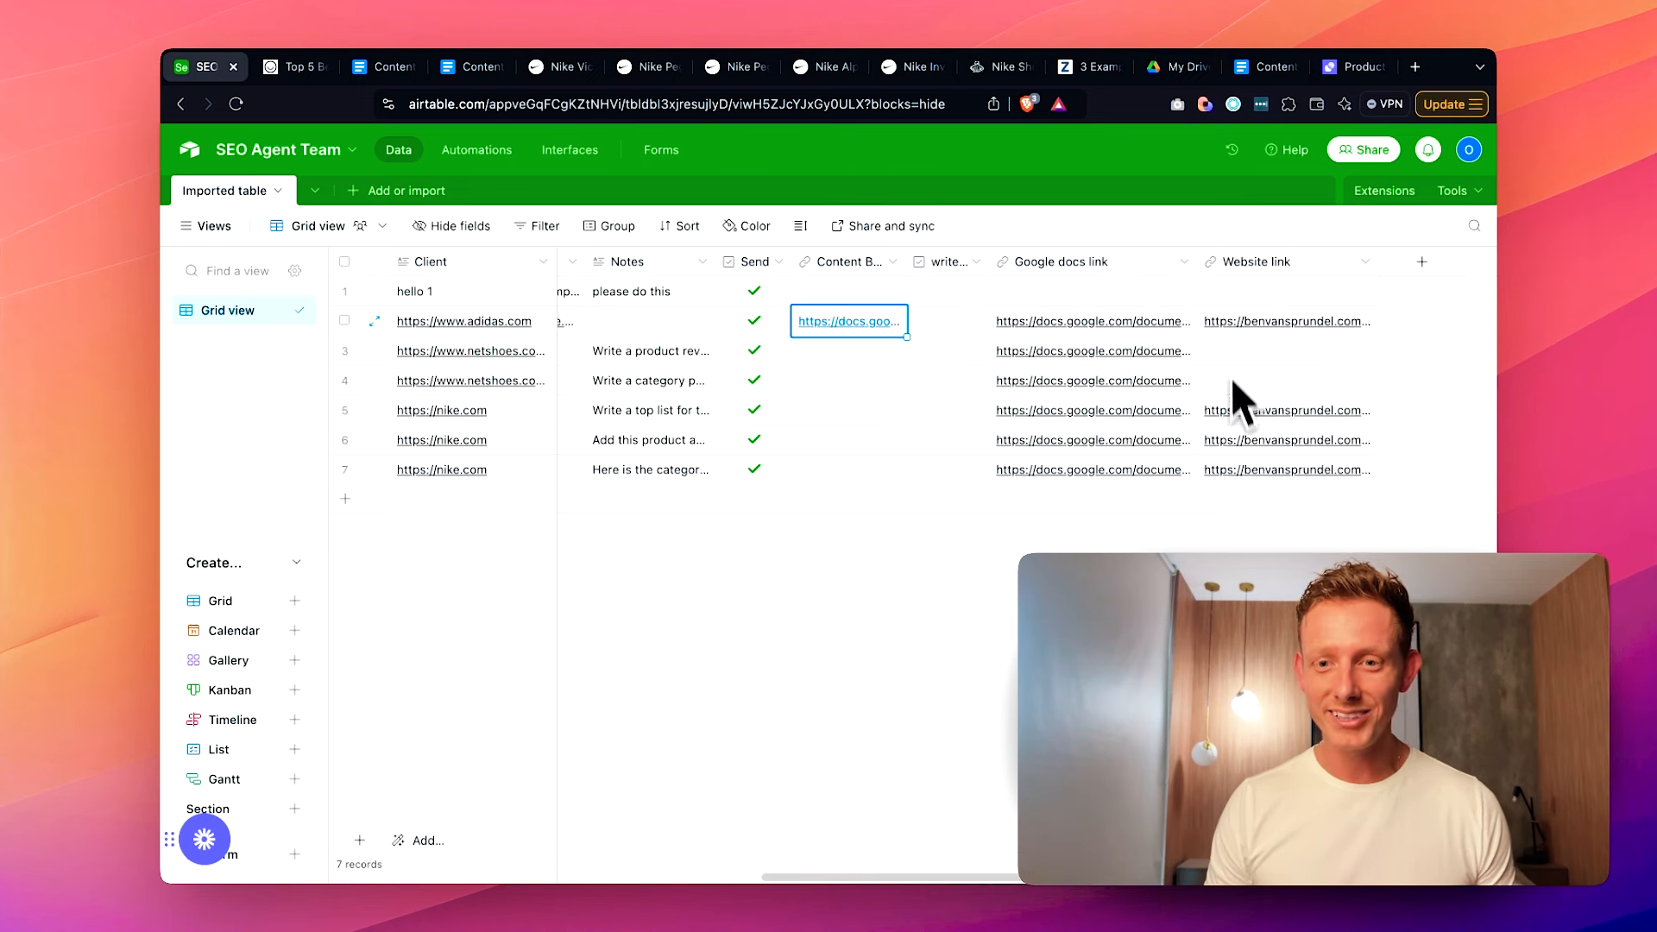
left_click(1220, 402)
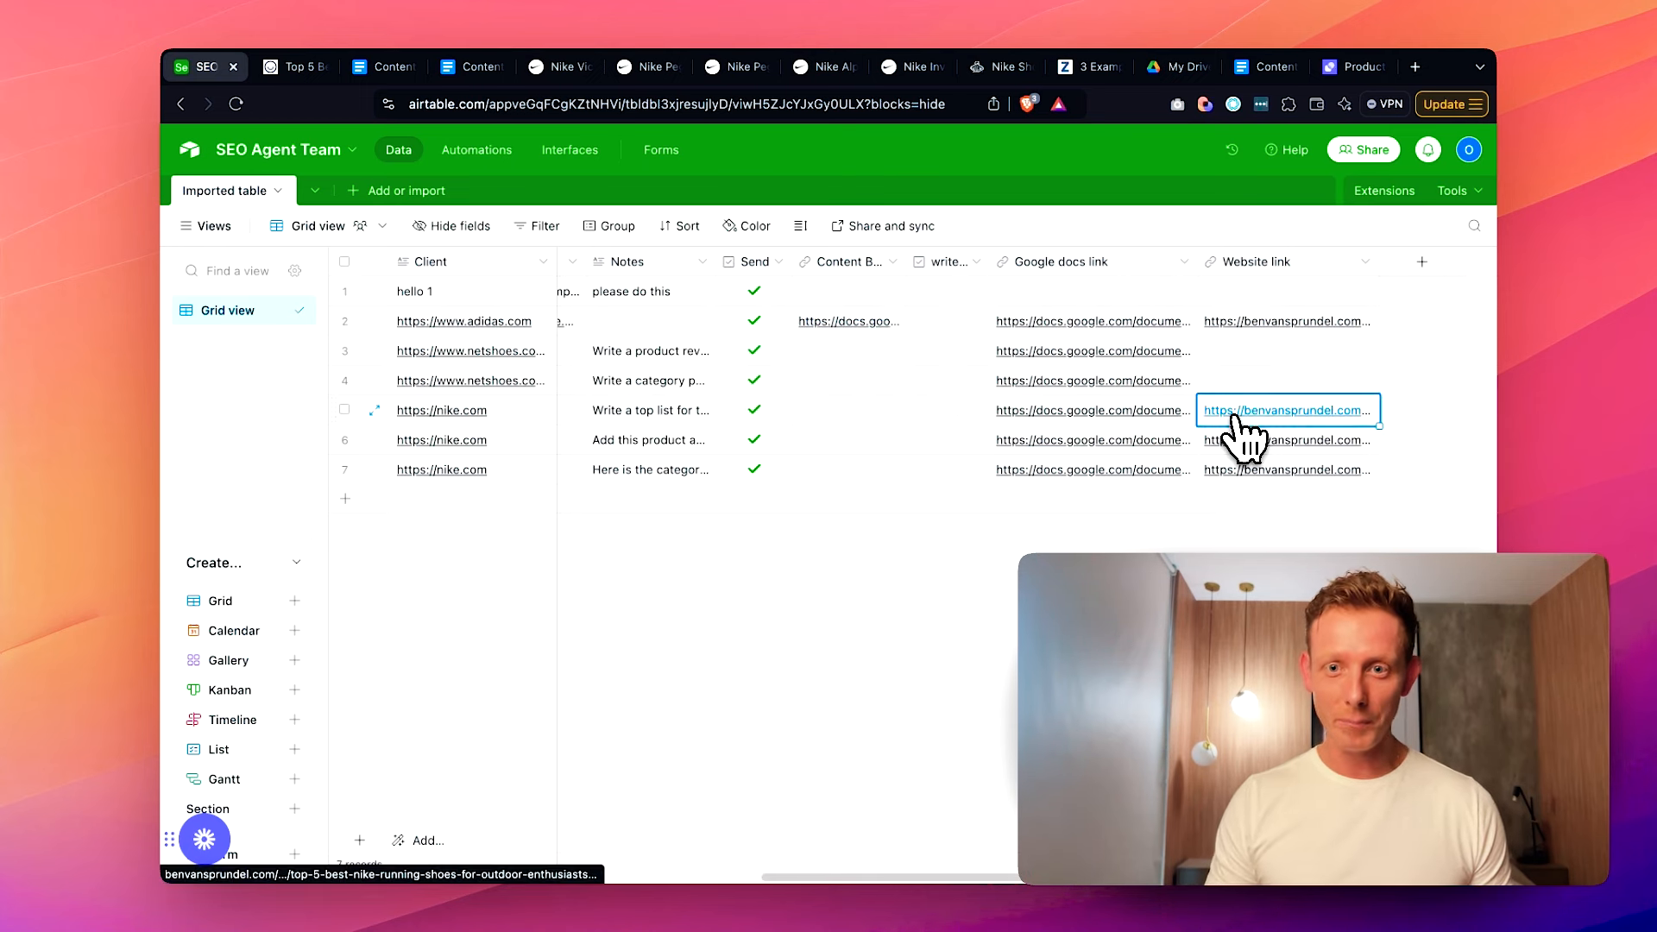
left_click(1221, 406)
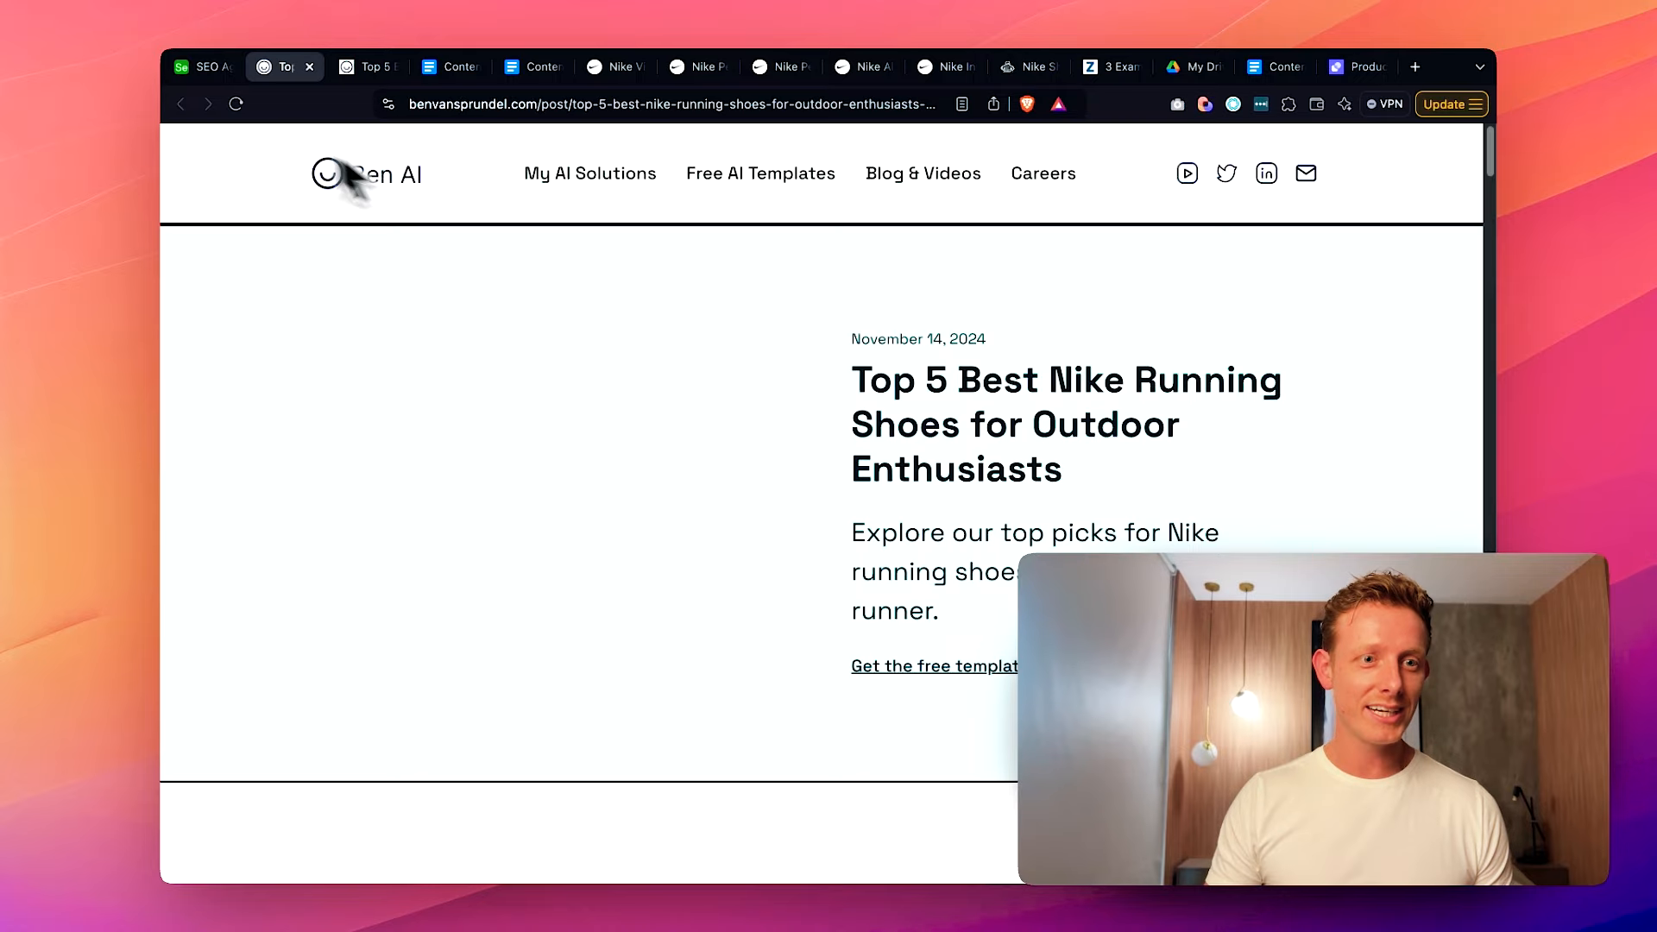
- Review the header and introduction of the published Top 5 Best Nike Running Shoes post, highlighting the free templates link
scroll(1070, 423, "down", 2)
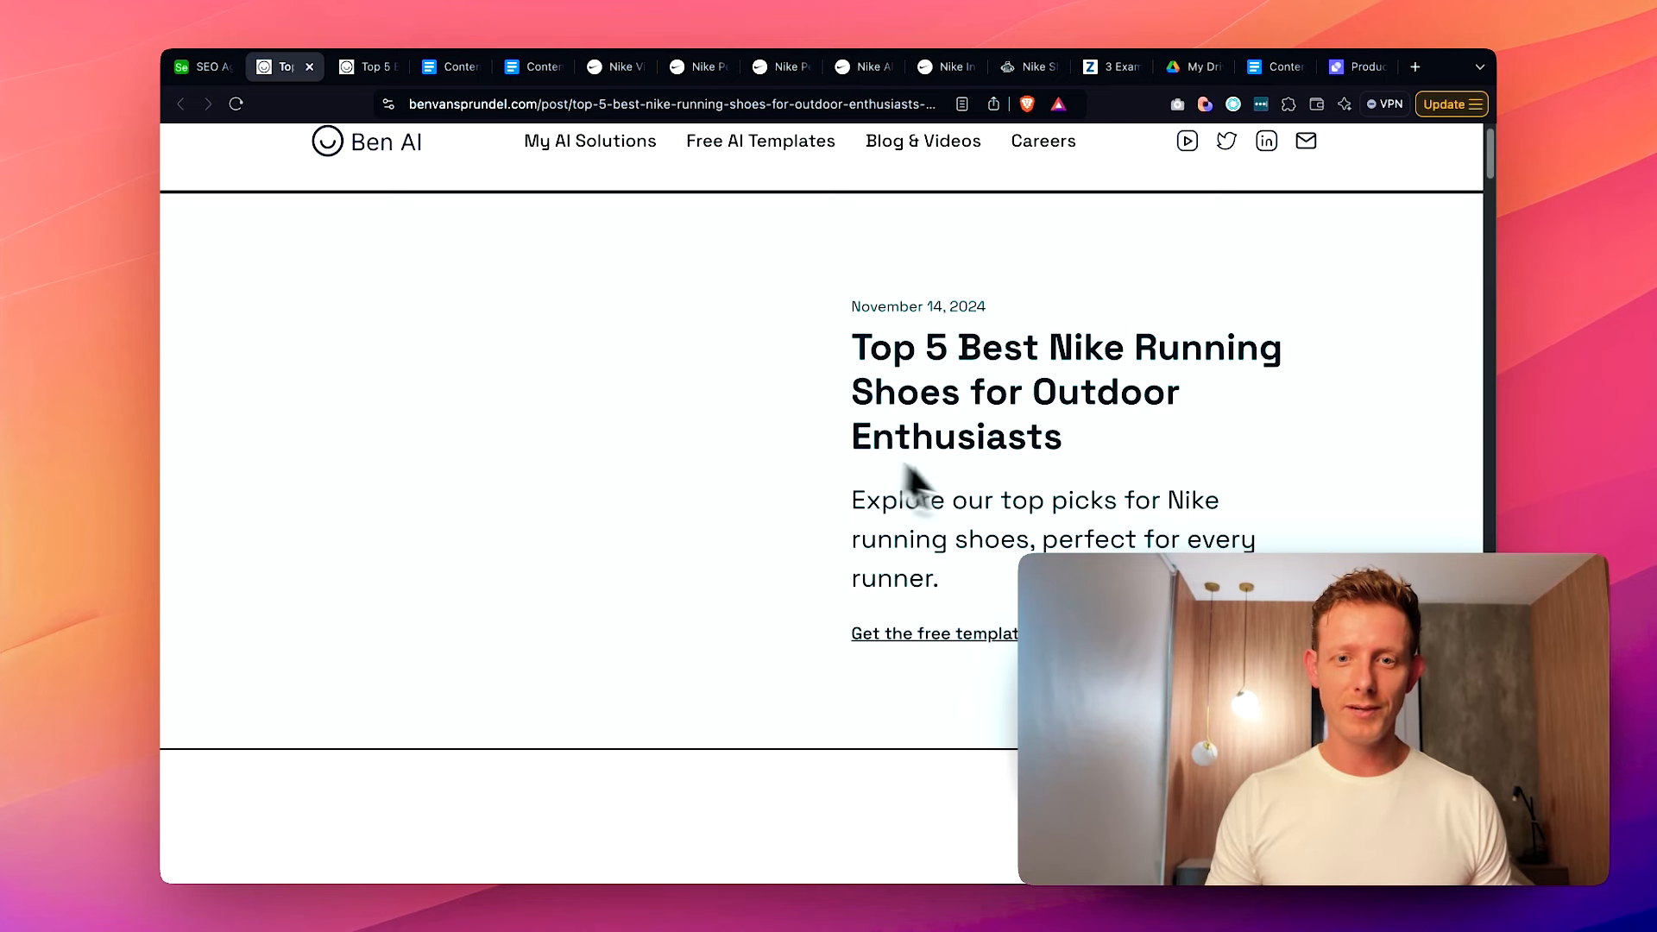
scroll(1047, 483, "down", 1)
scroll(1047, 492, "down", 4)
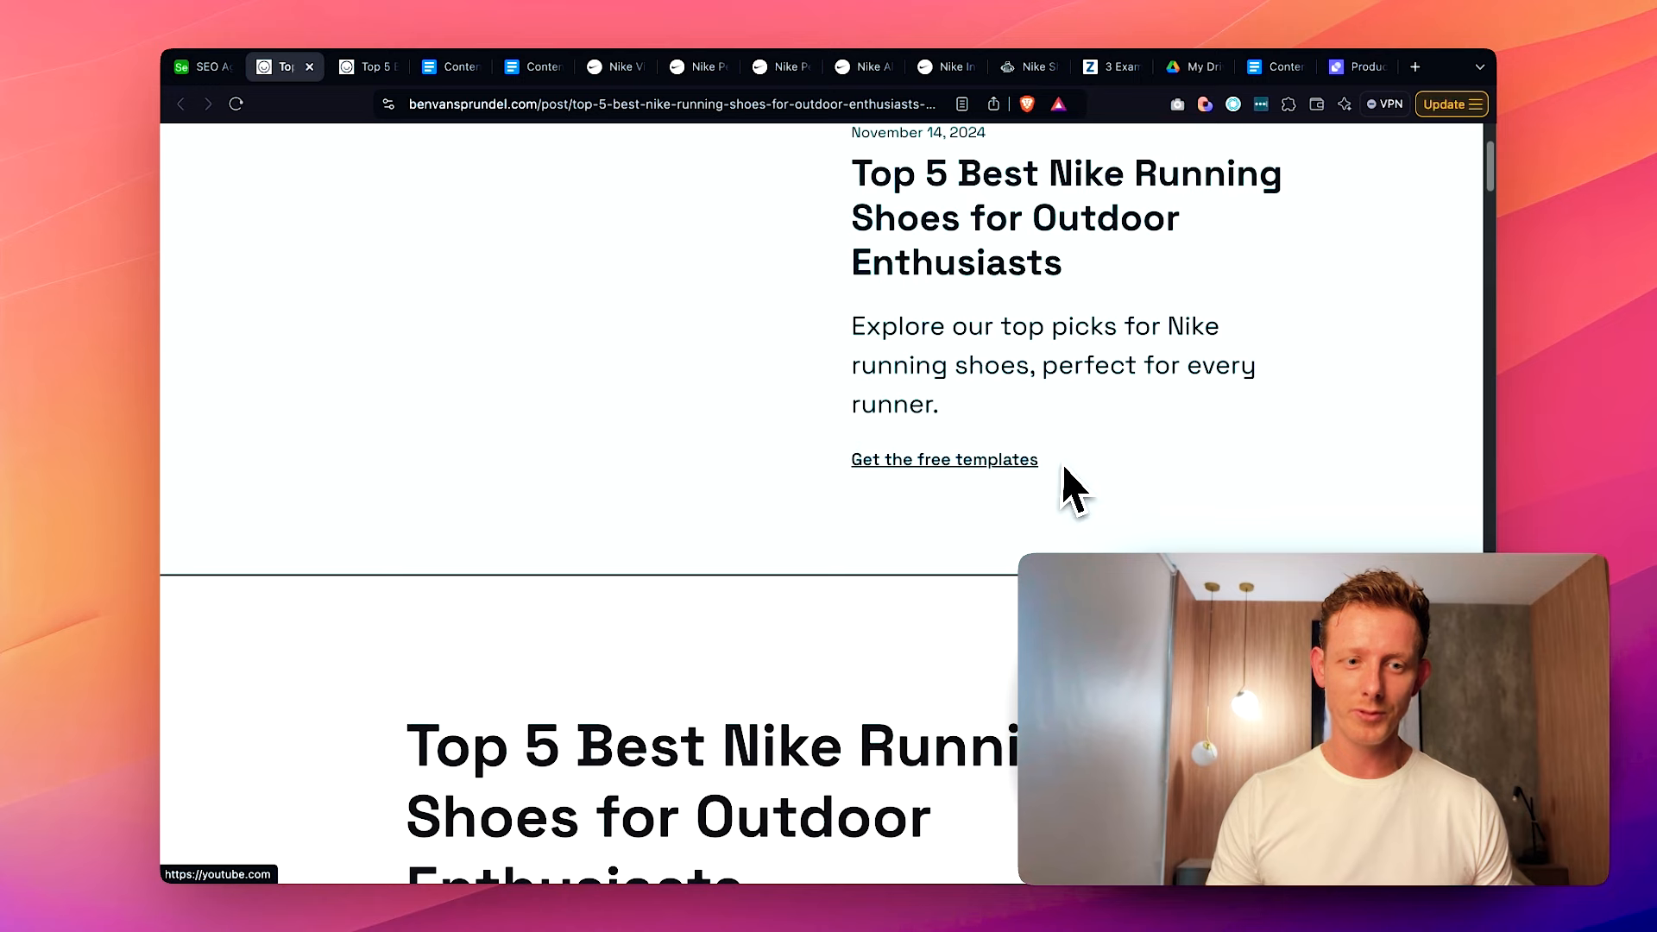
left_click_drag(1055, 463, 1040, 475)
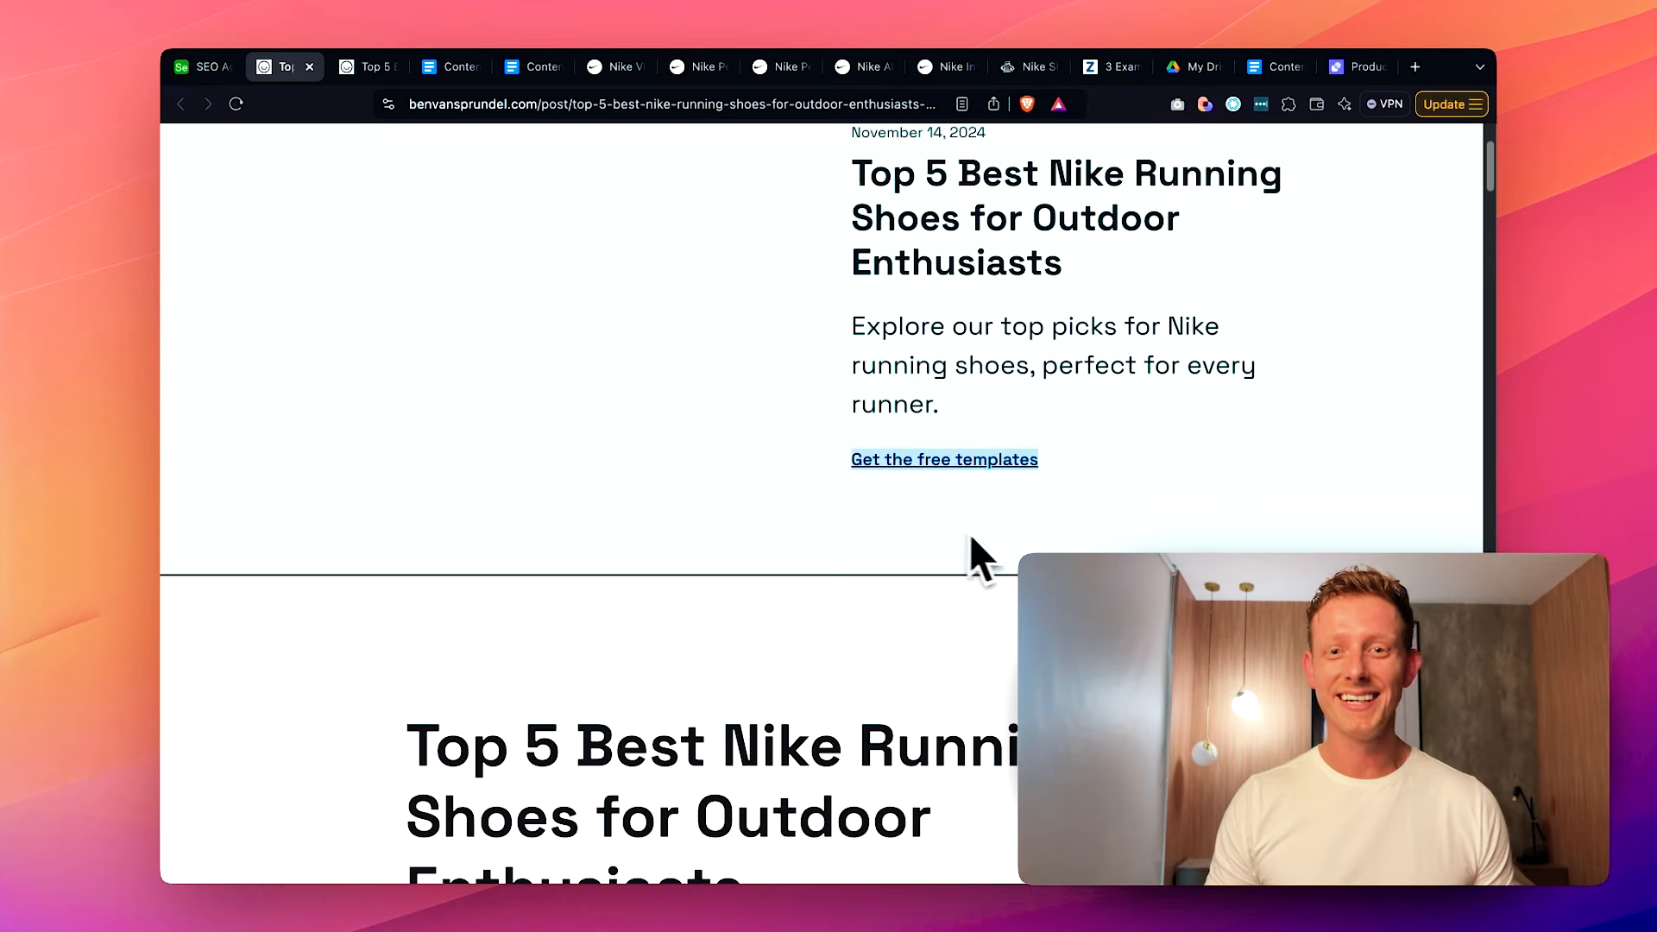
scroll(872, 587, "down", 13)
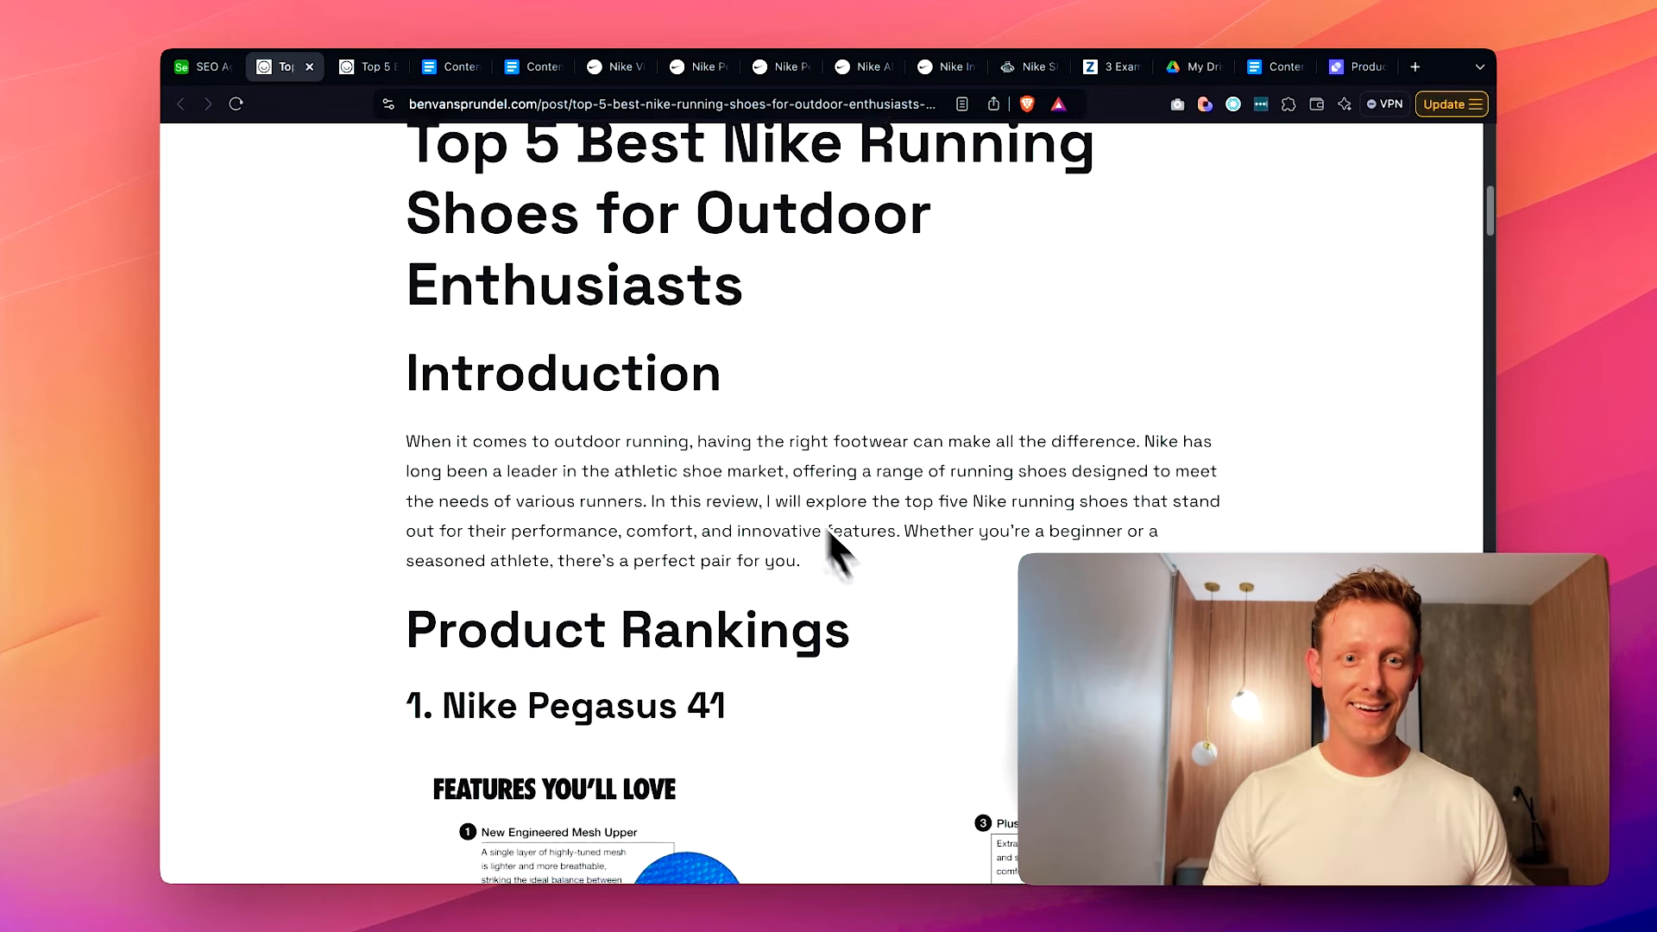
scroll(847, 562, "up", 3)
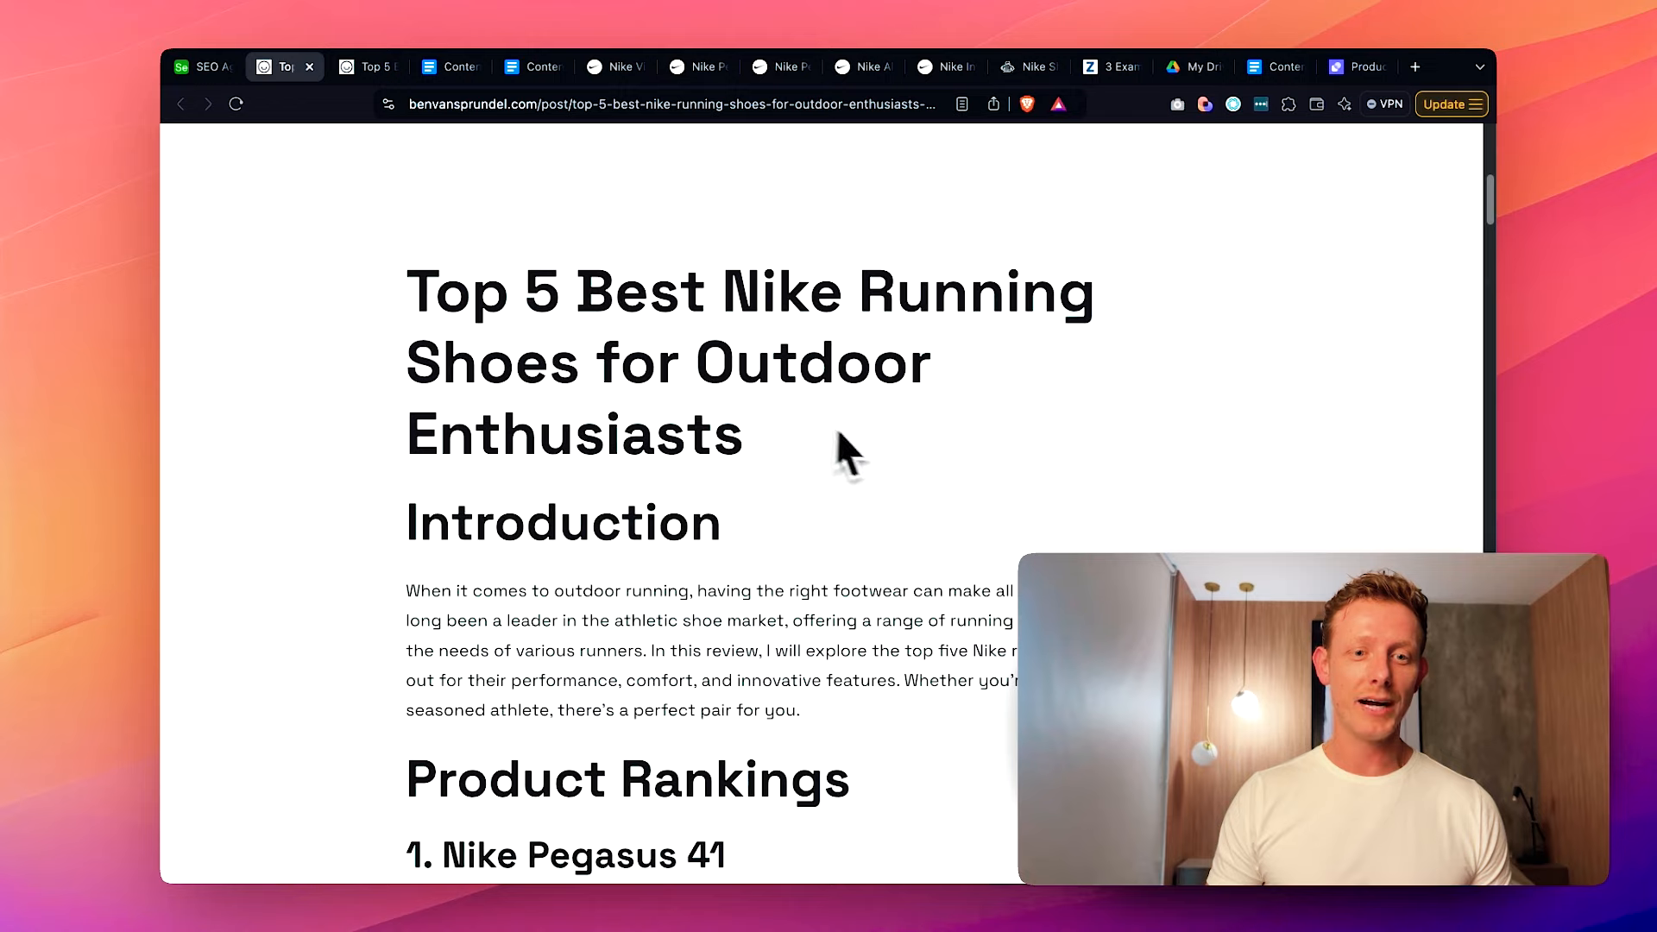
scroll(898, 481, "down", 11)
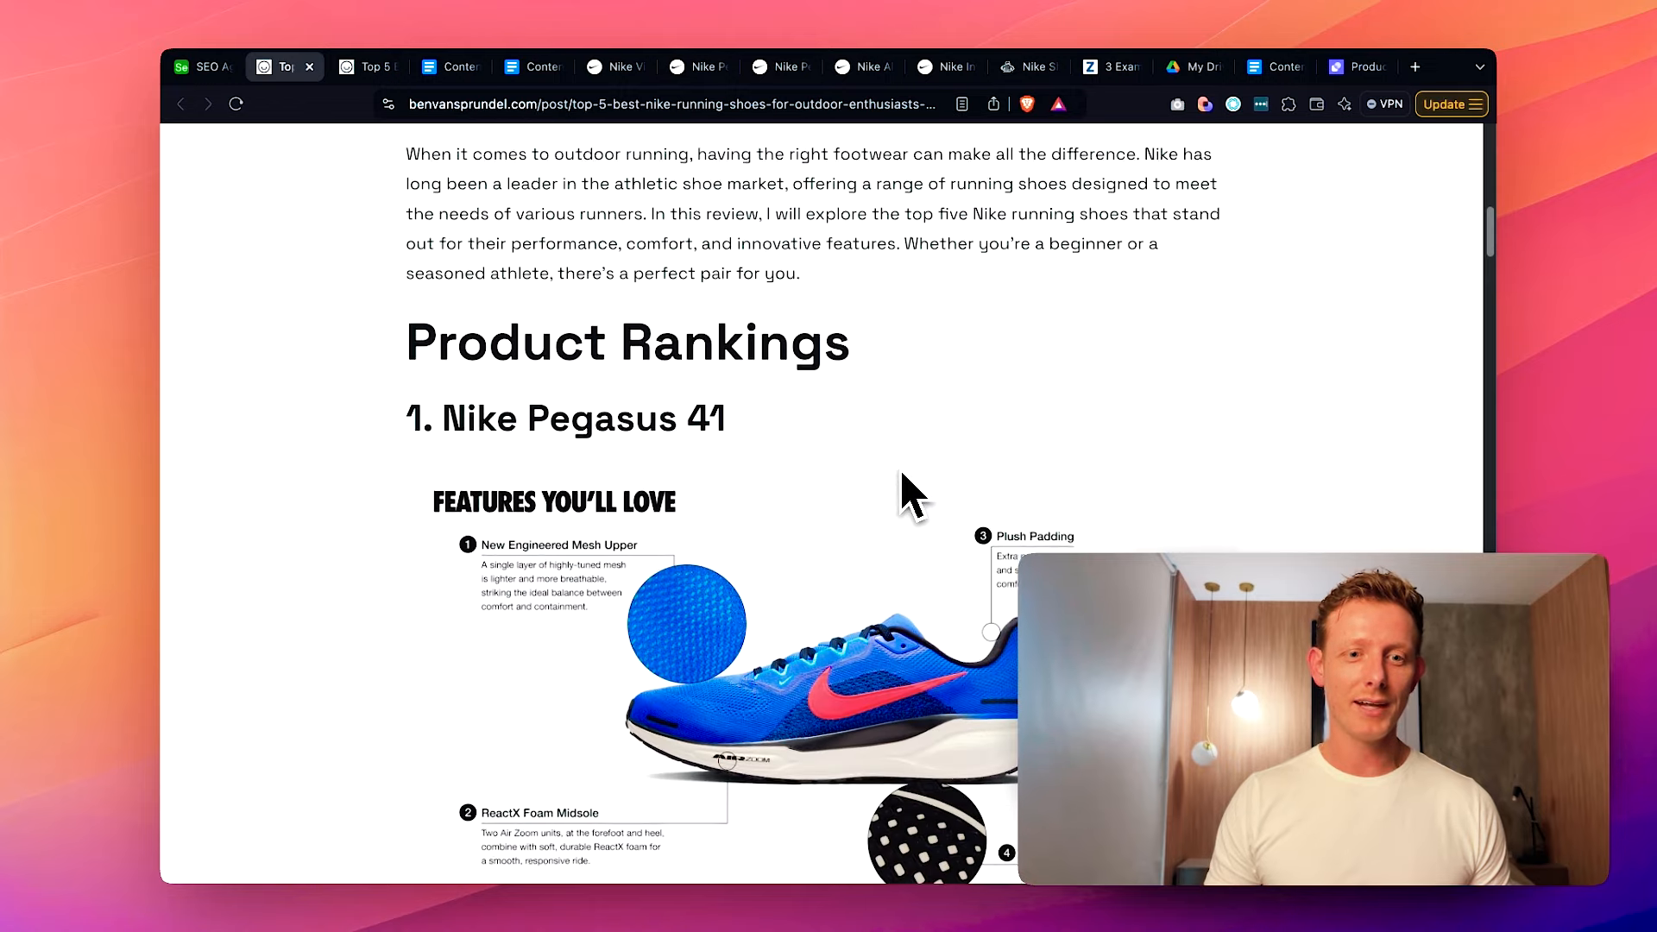
- Examine the Product Rankings from Nike Pegasus 41 to Nike Invincible 3, including their images, key features, specifications and prices
scroll(903, 475, "down", 3)
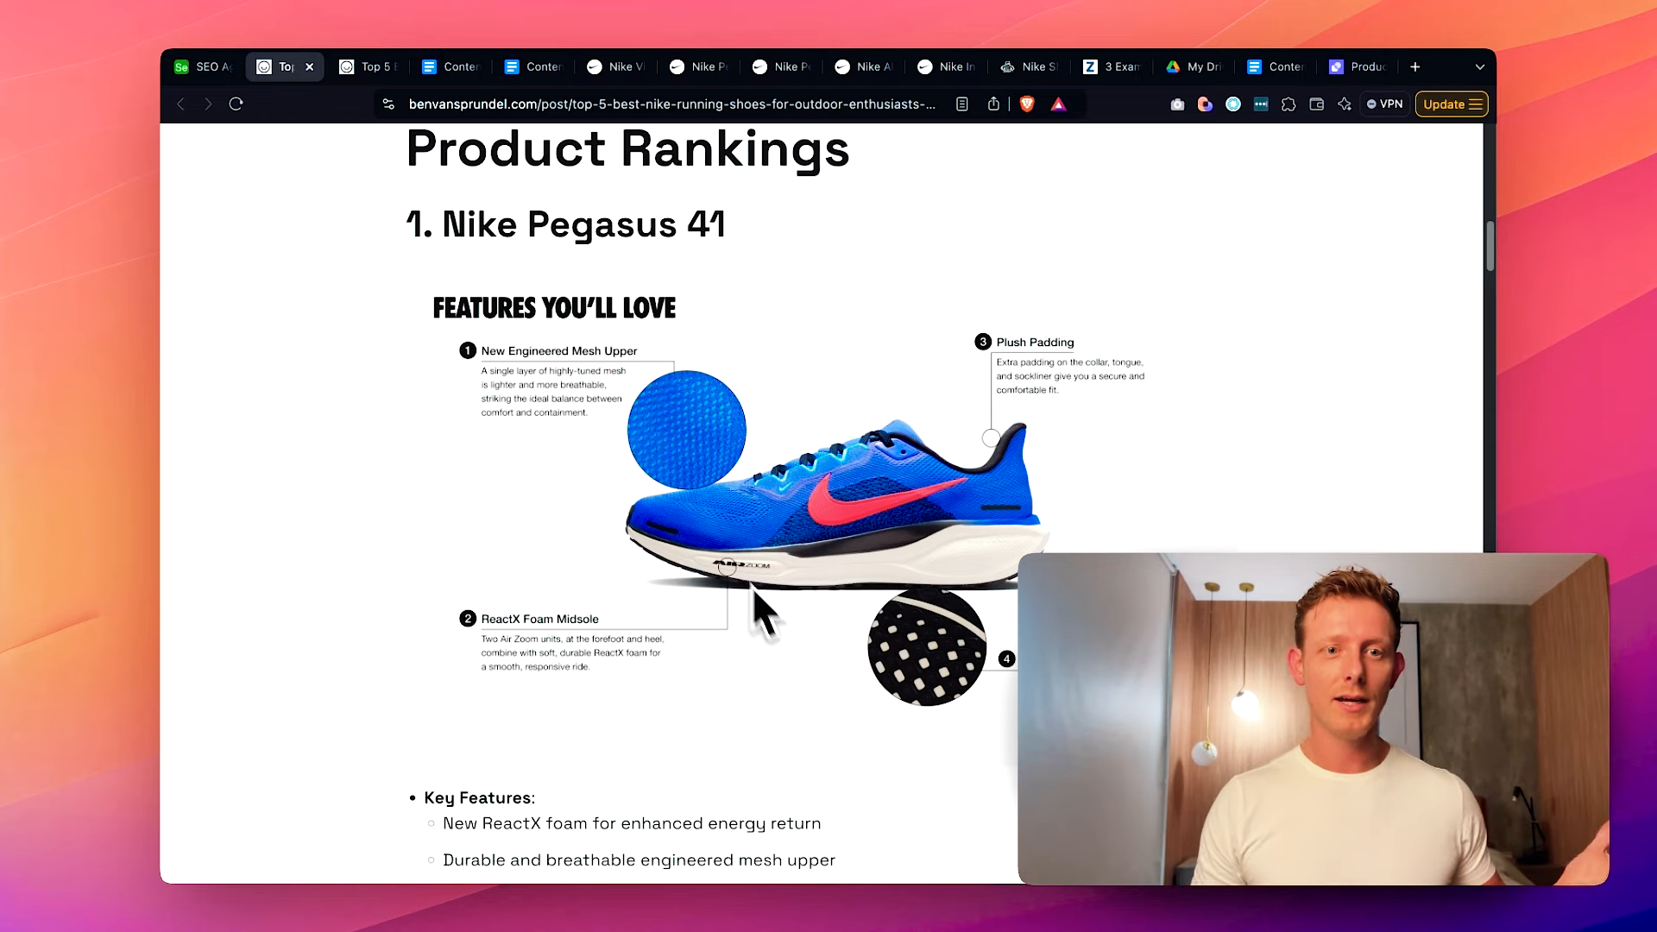
scroll(864, 520, "down", 10)
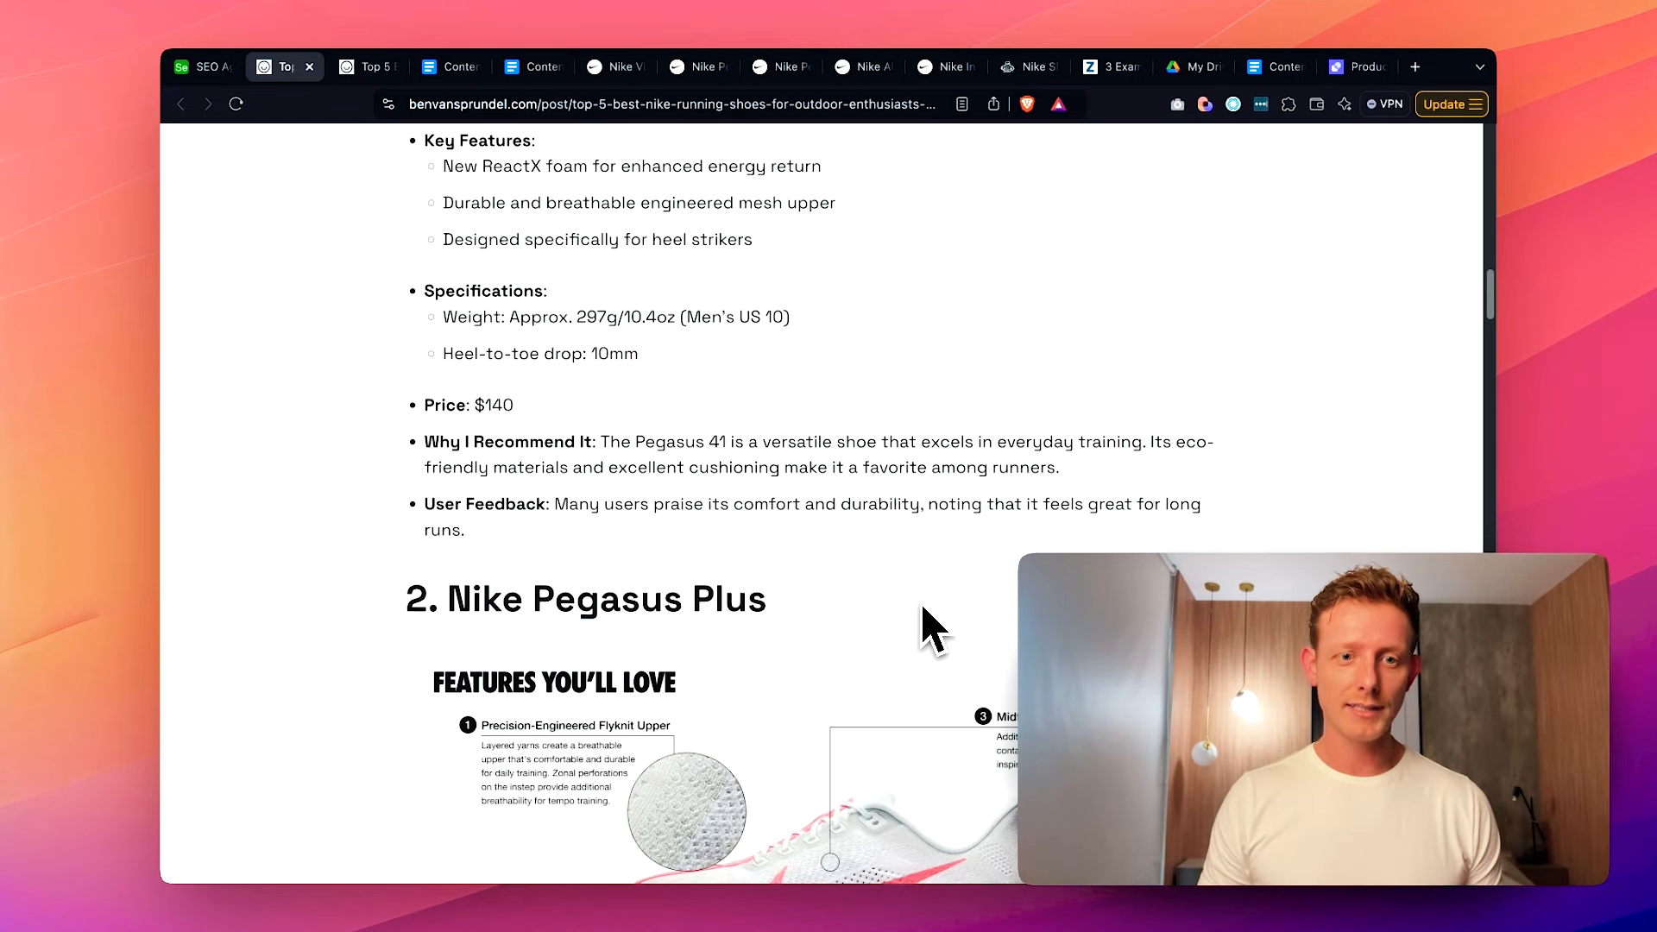
scroll(899, 463, "down", 1)
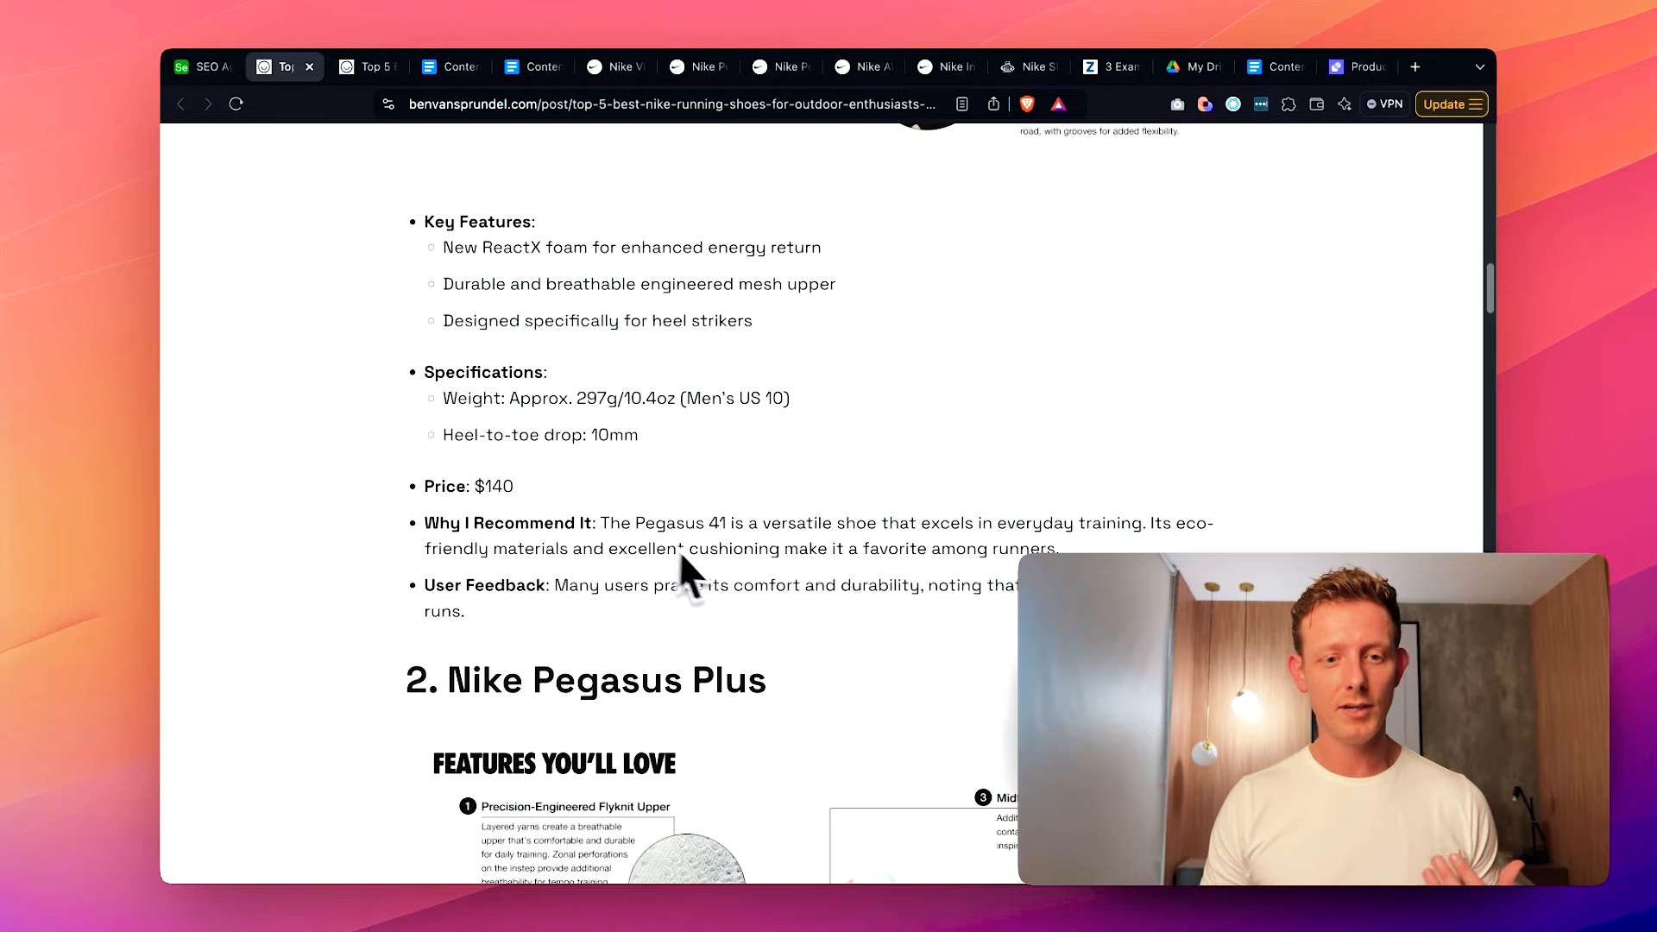
scroll(681, 561, "down", 20)
scroll(812, 574, "down", 11)
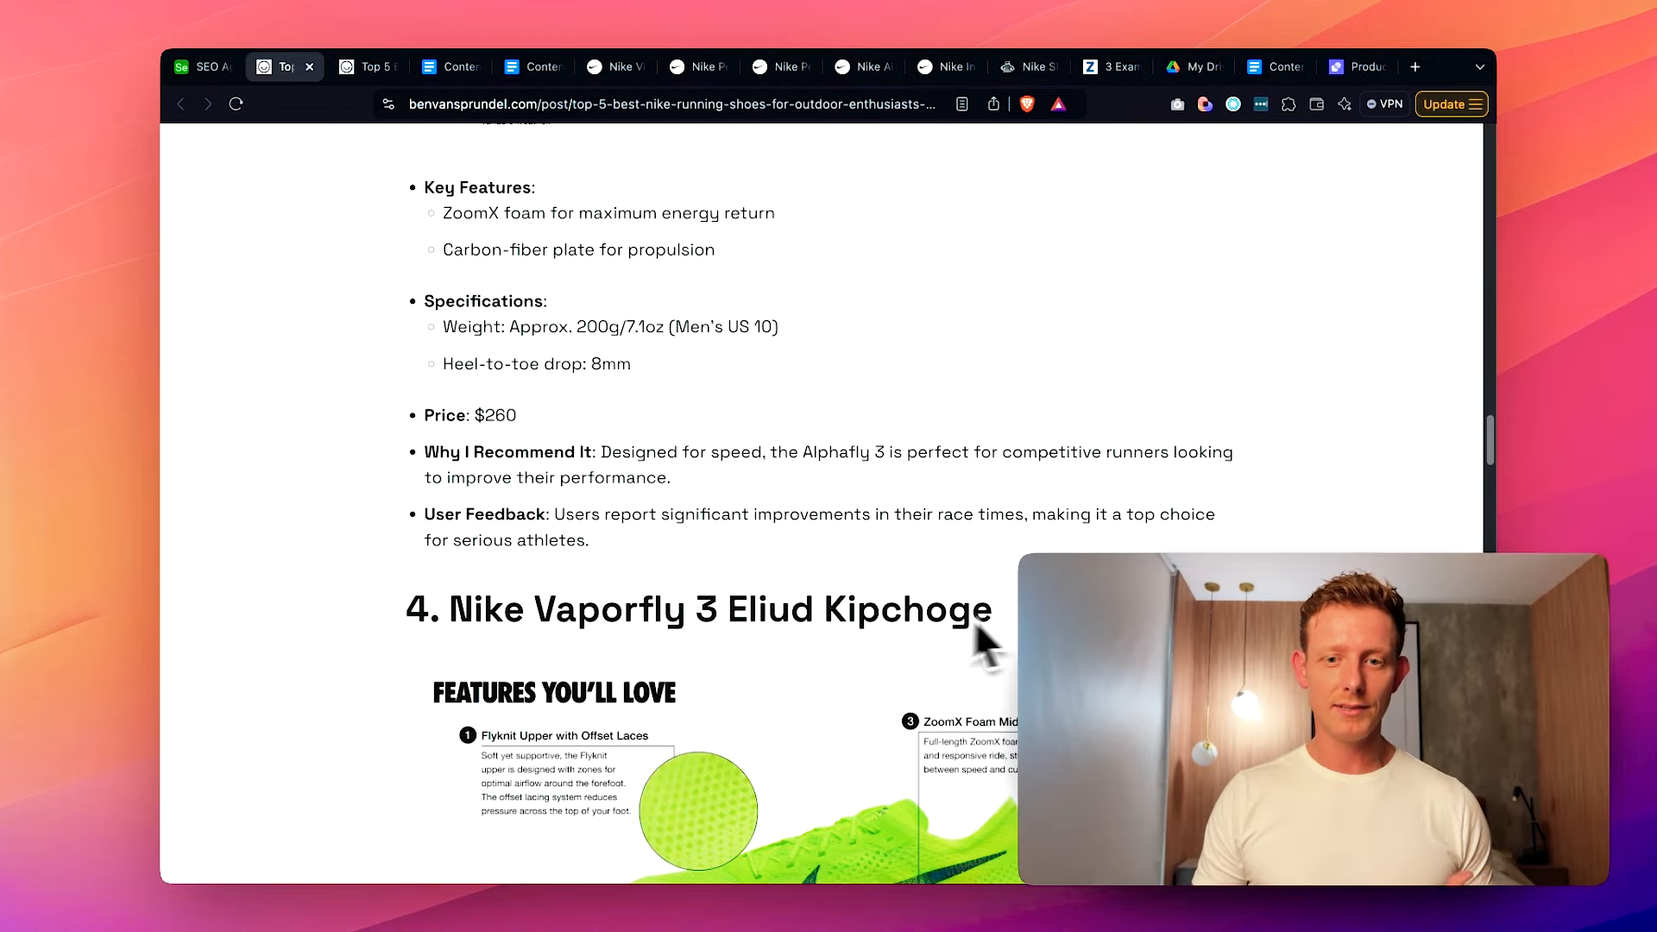
scroll(978, 626, "down", 9)
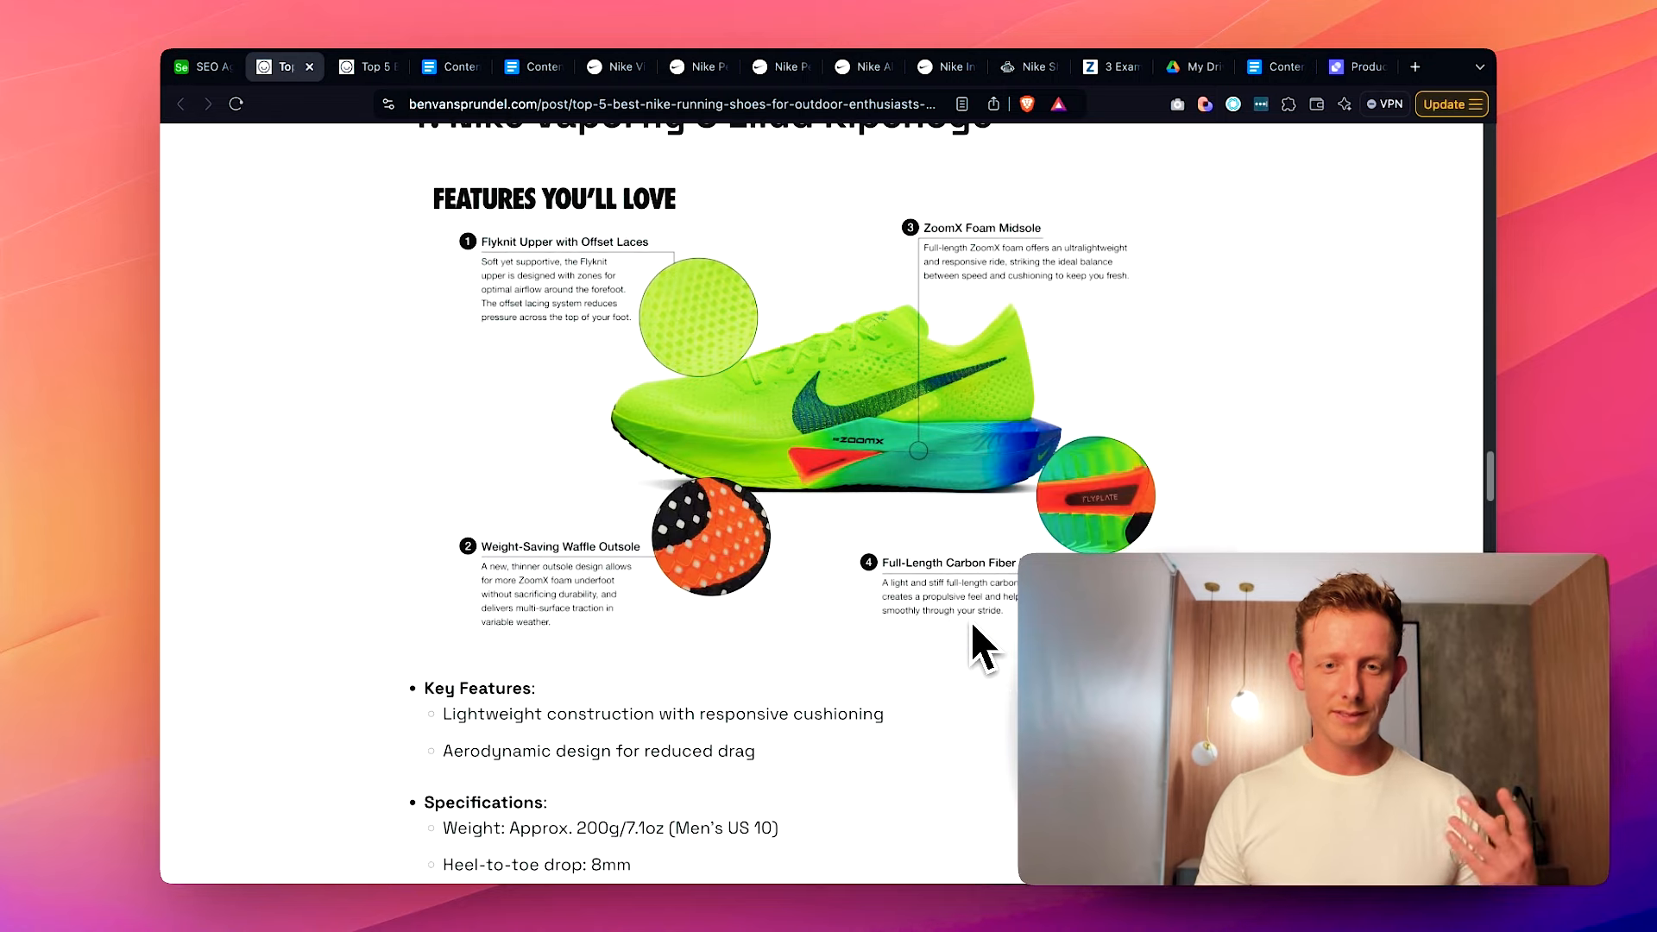
scroll(955, 682, "down", 8)
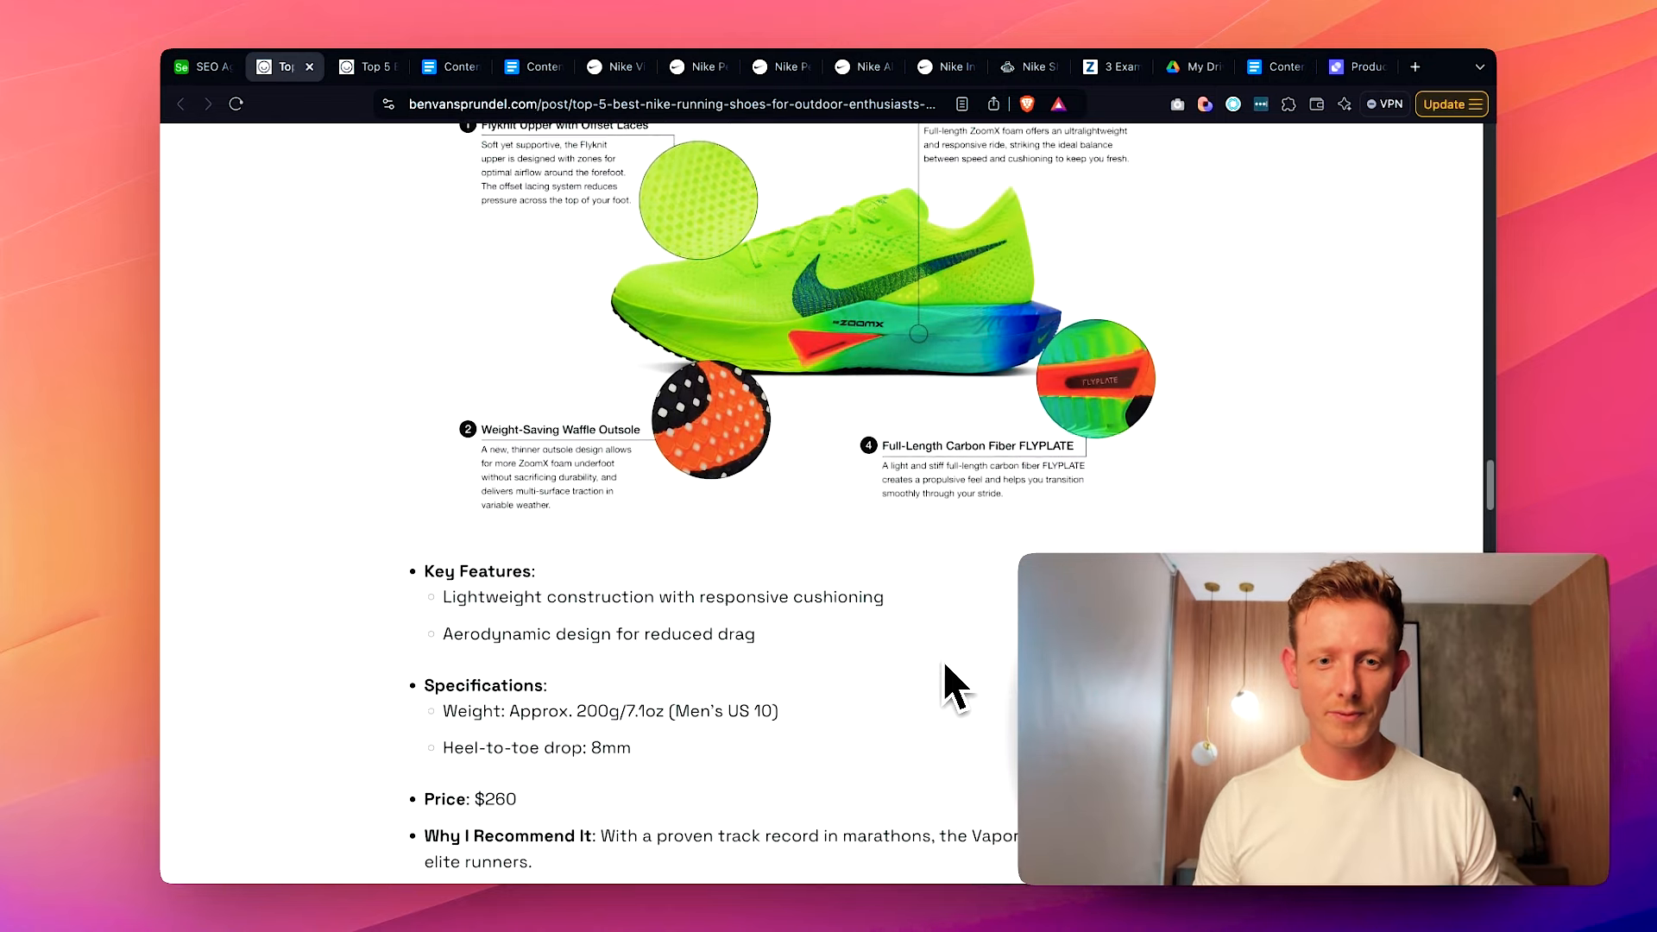
scroll(992, 587, "down", 18)
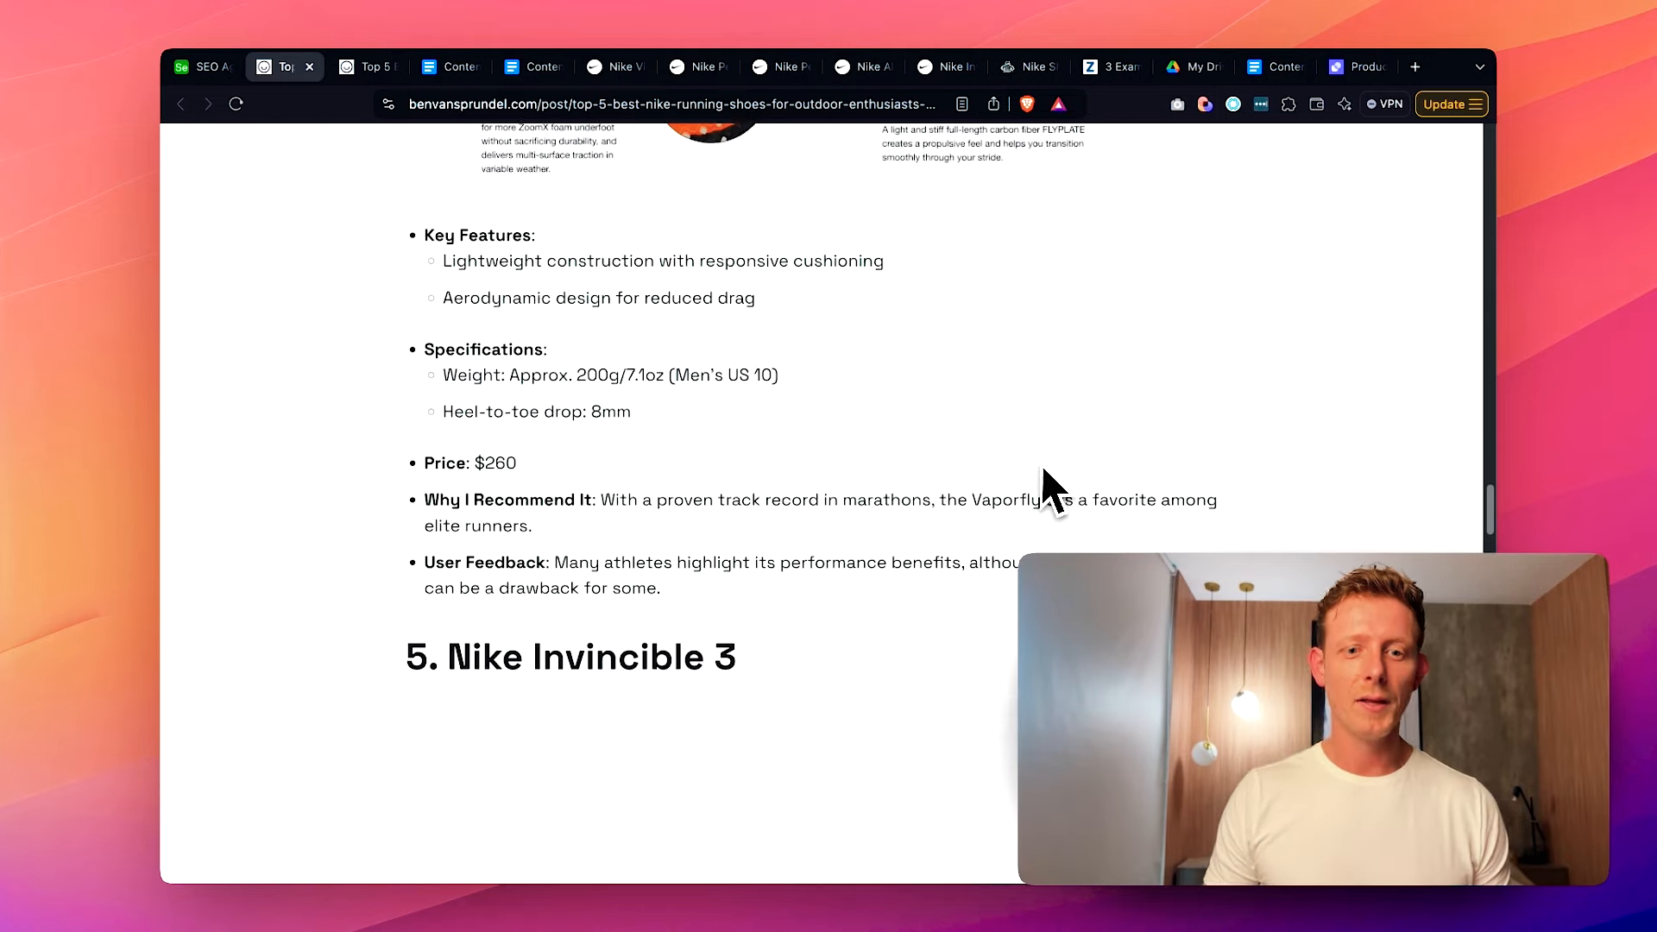
scroll(936, 526, "down", 15)
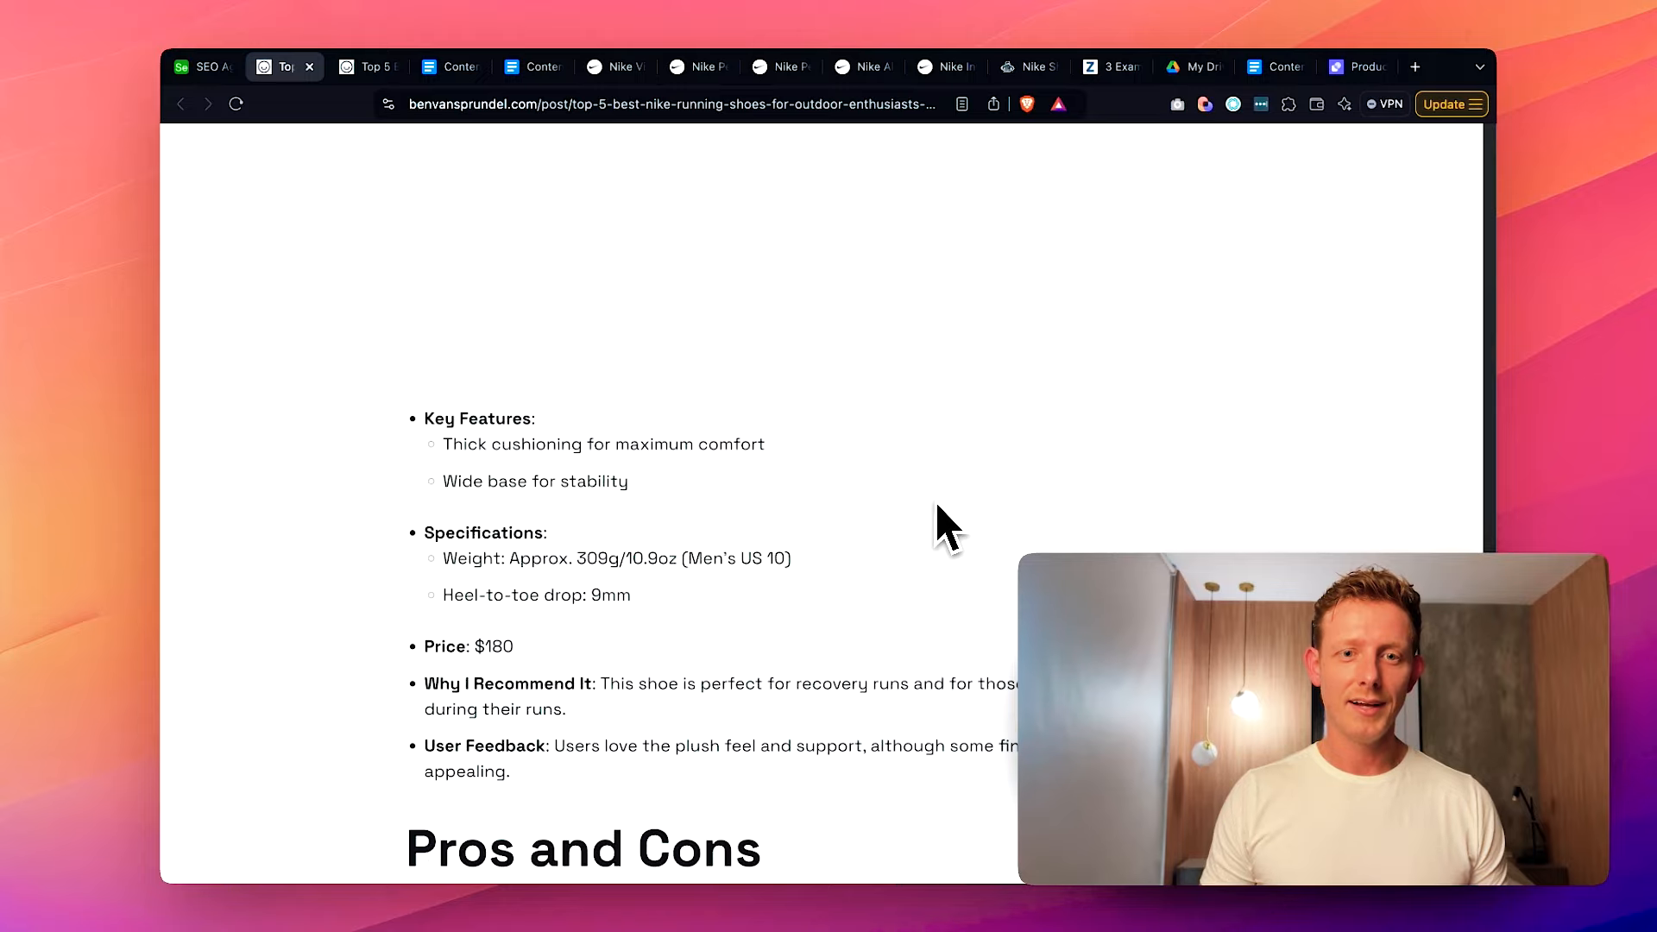
- Highlight the Pros and Cons table and review the rest of the post down to the More From Blog section
left_click_drag(413, 572, 1079, 707)
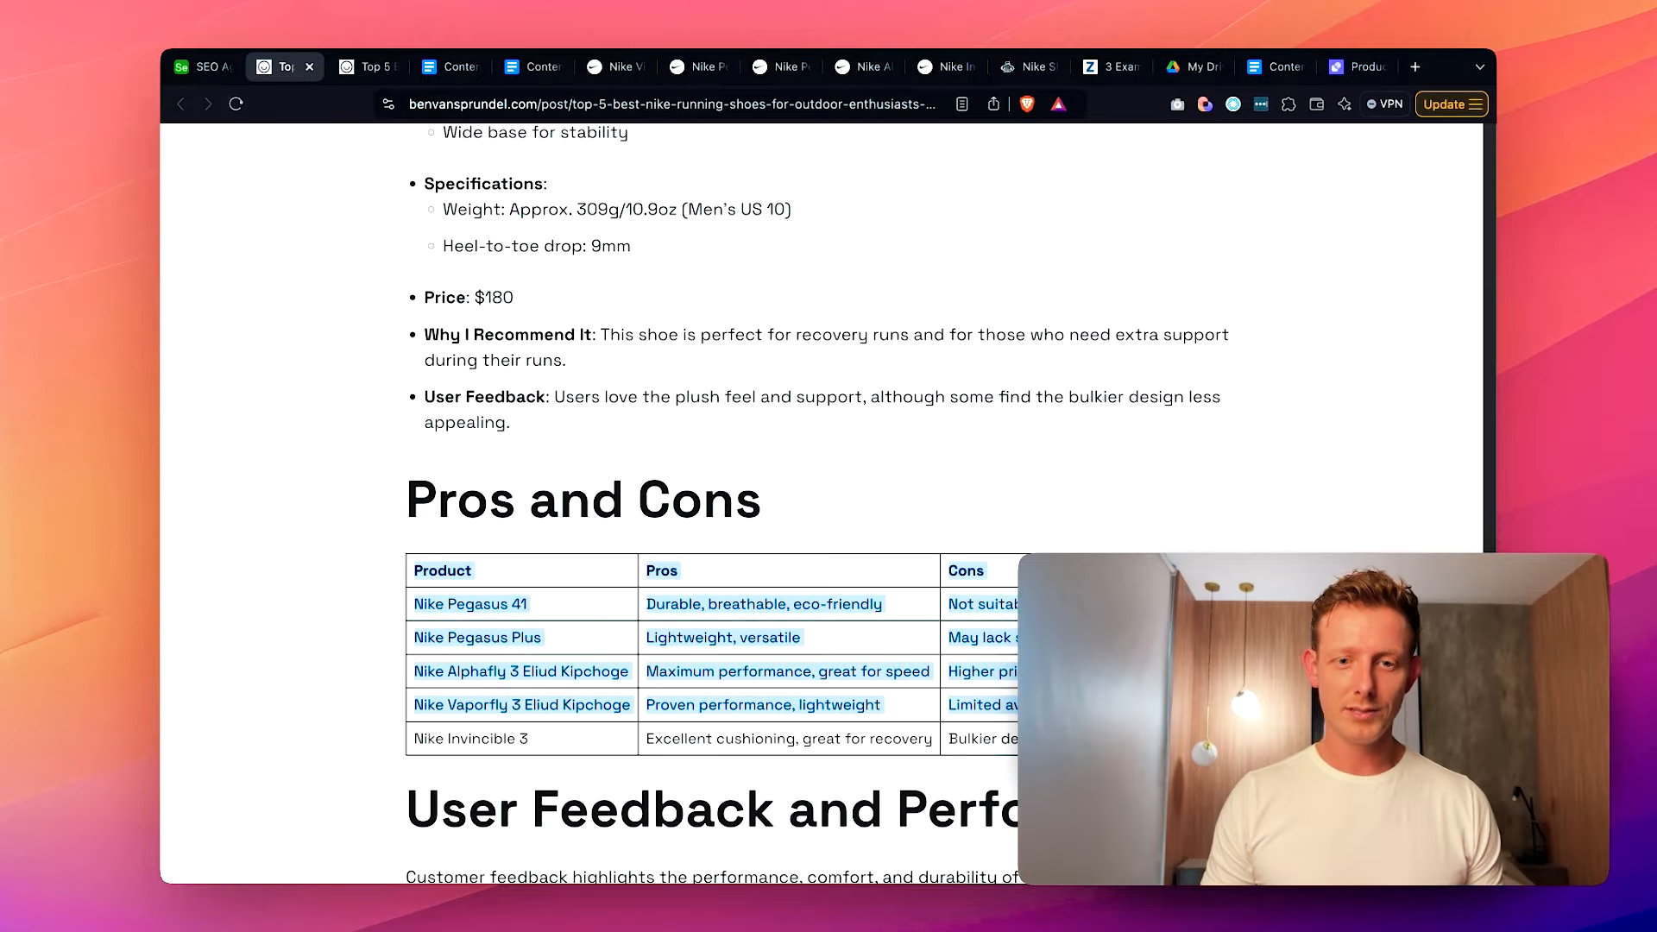
scroll(1079, 706, "down", 11)
scroll(518, 573, "down", 3)
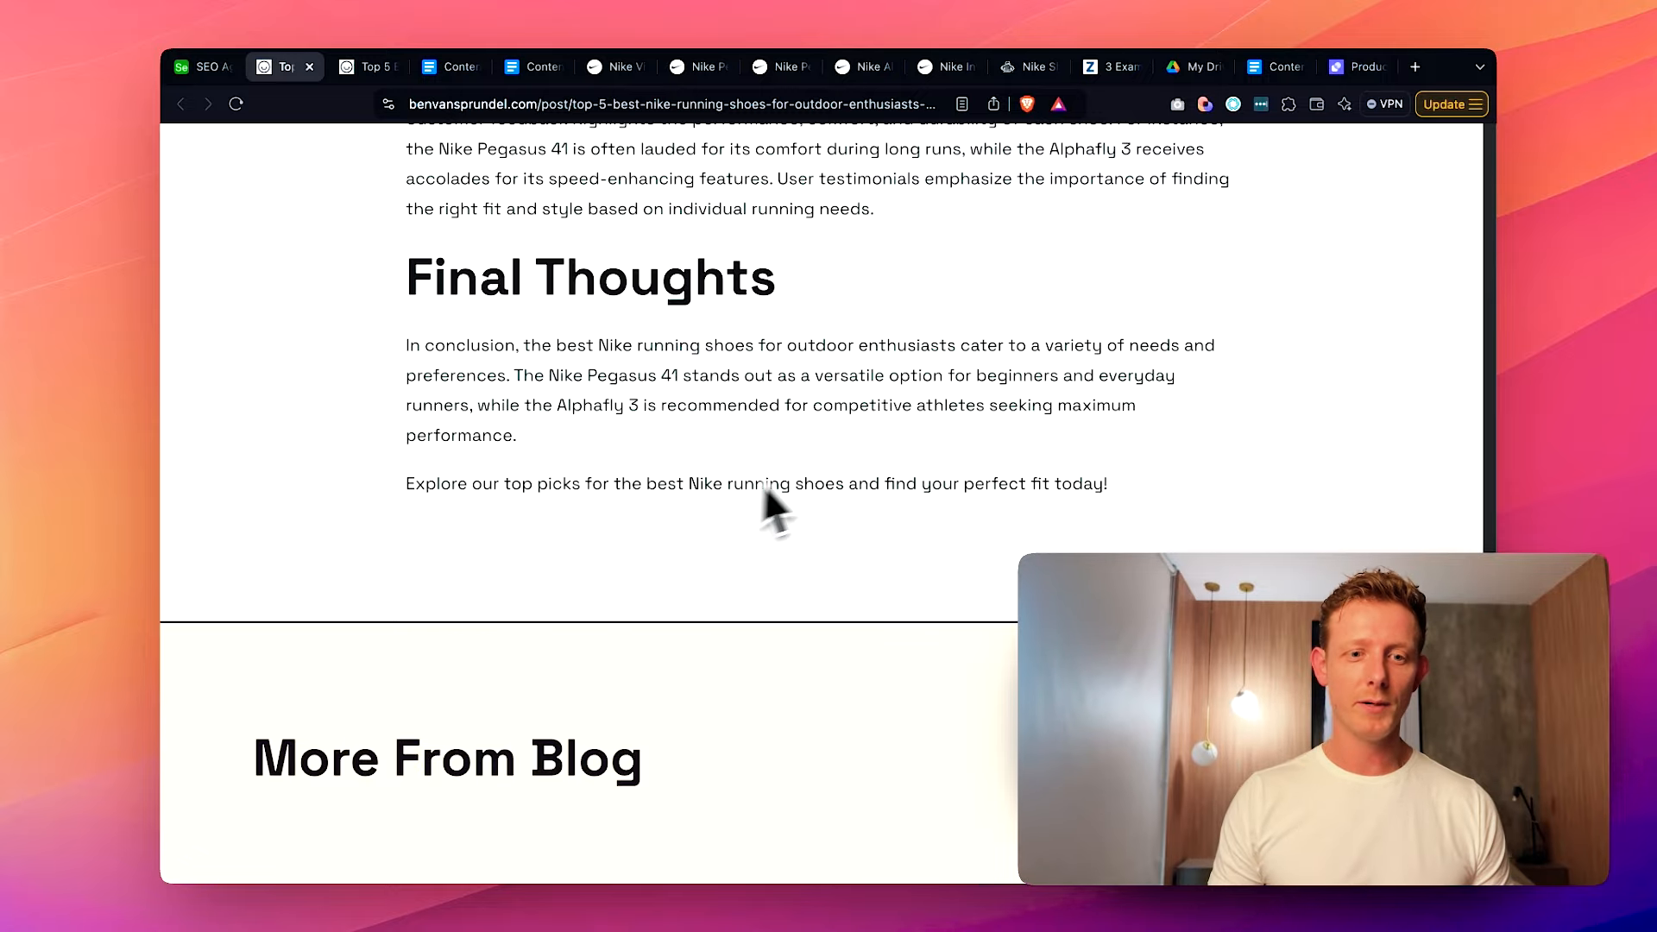
scroll(784, 492, "down", 5)
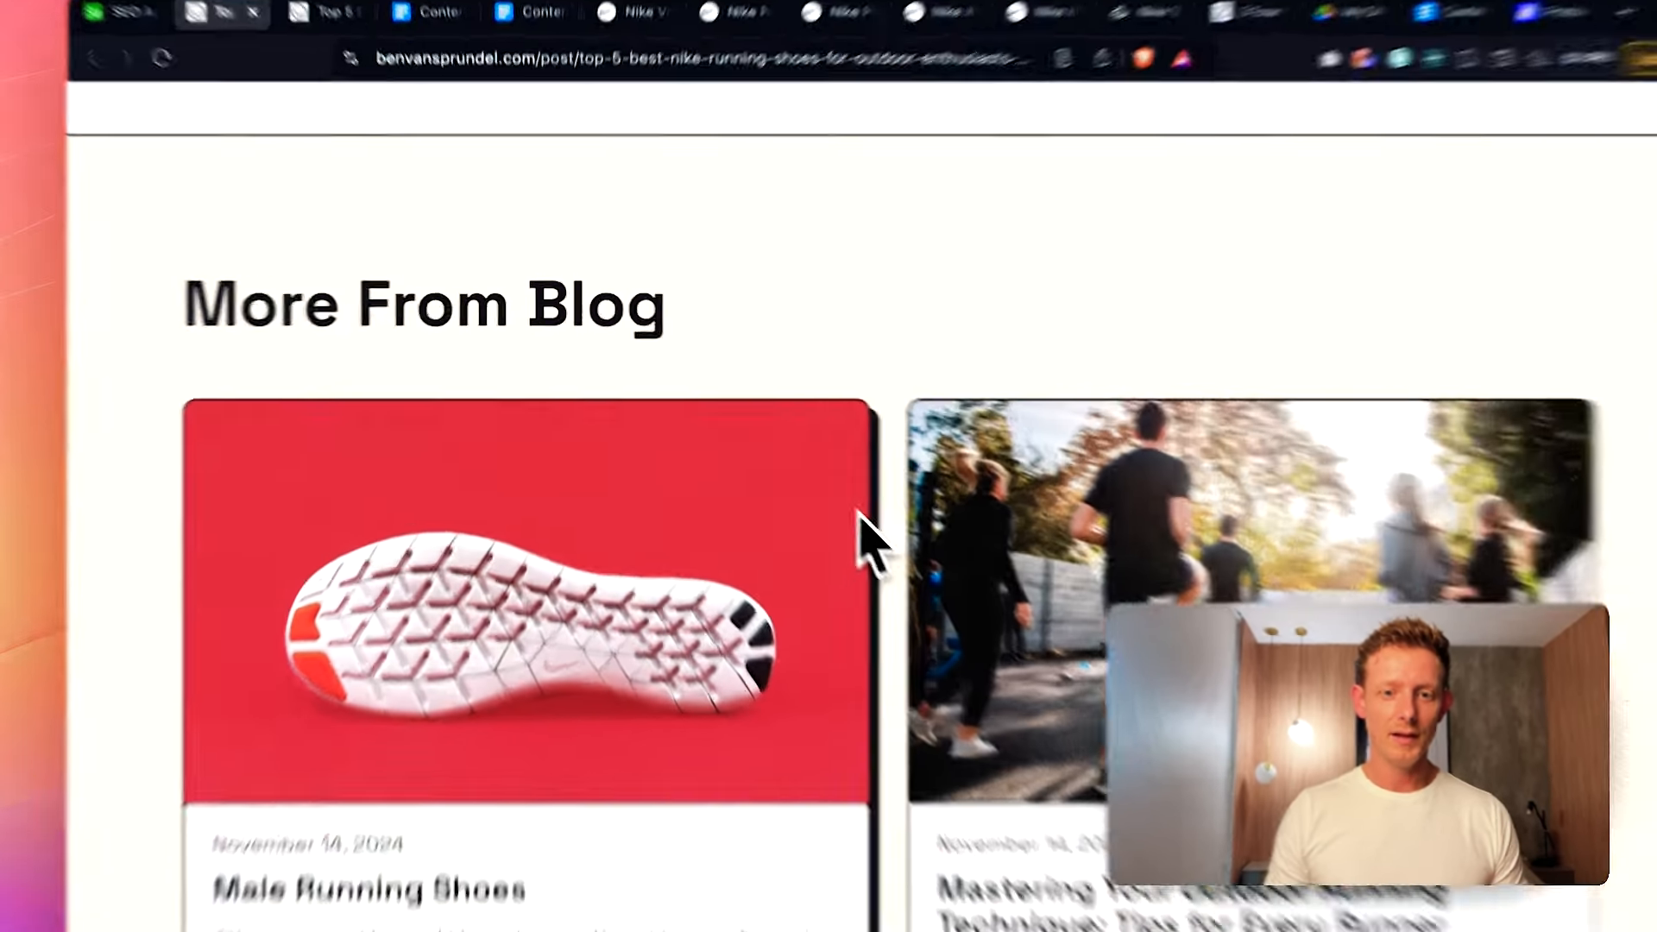
scroll(1019, 318, "down", 2)
scroll(973, 298, "up", 3)
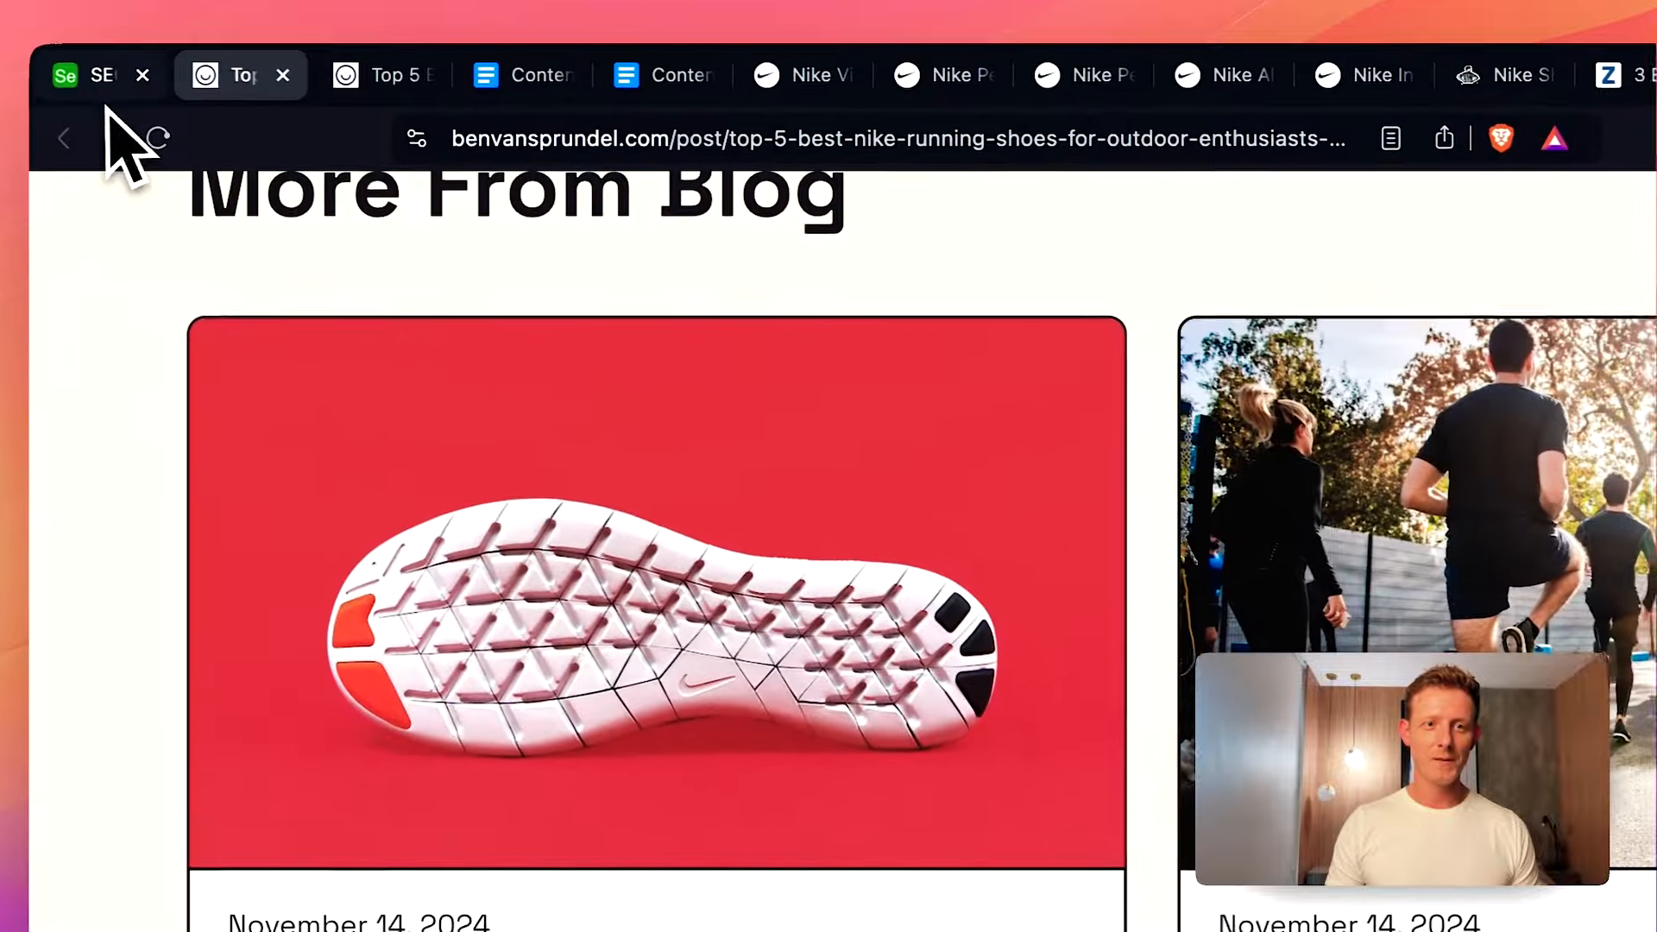
- Return to the Airtable content plan and open the website link of the sixth record, the Nike post with a product added
left_click(97, 76)
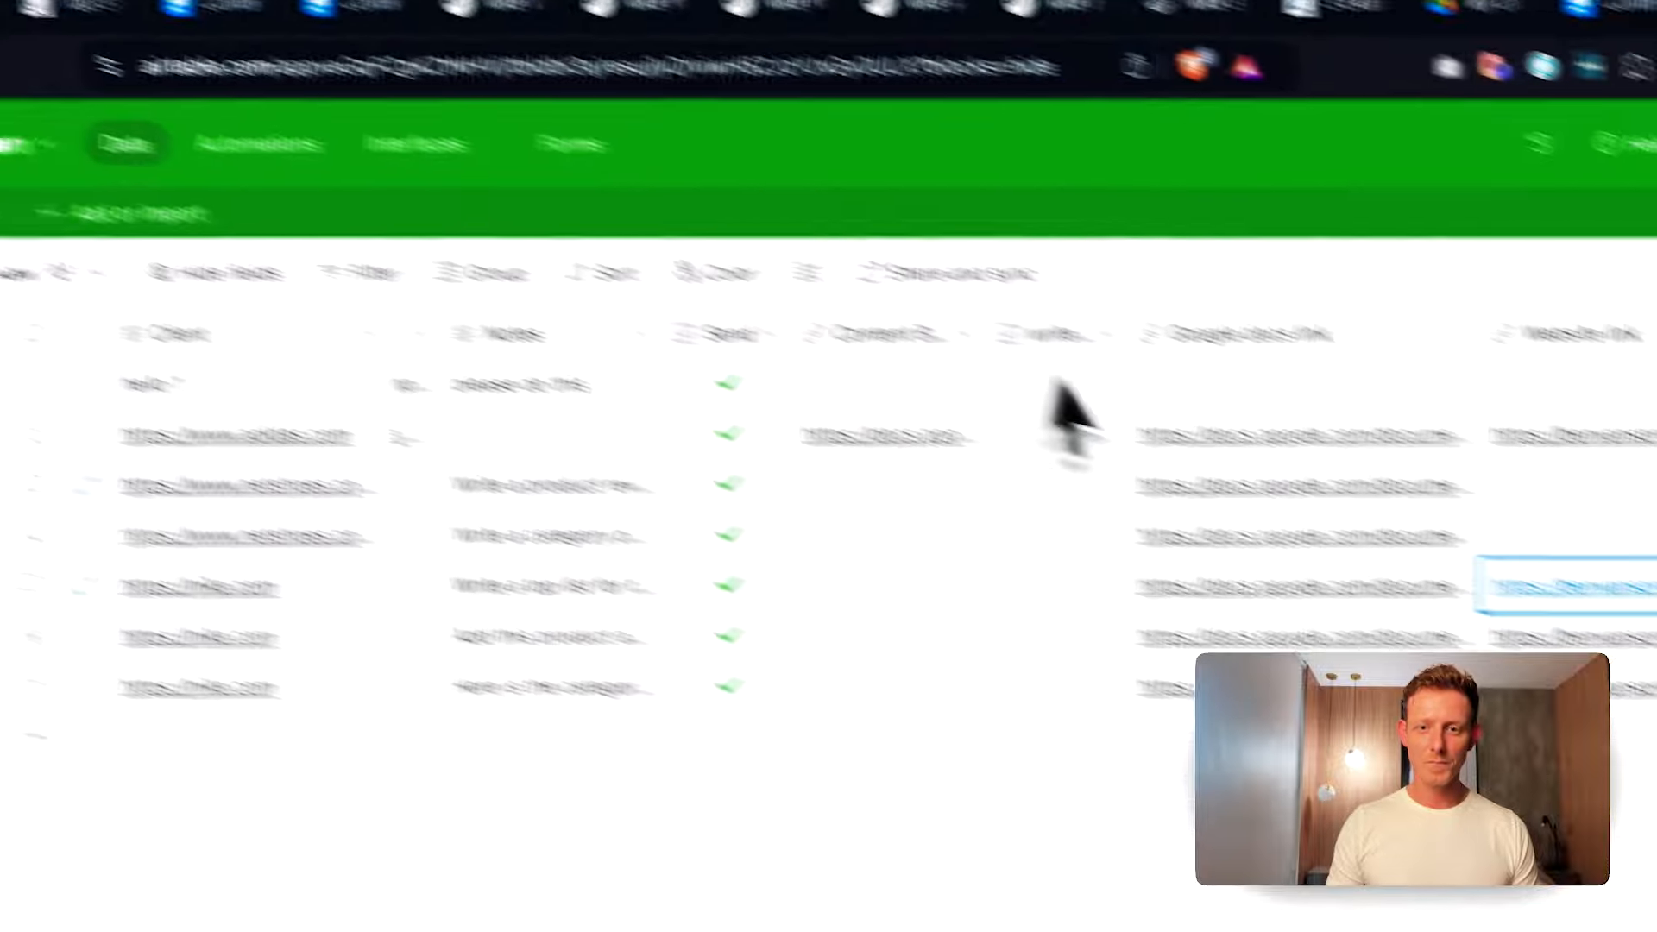
left_click(1364, 561)
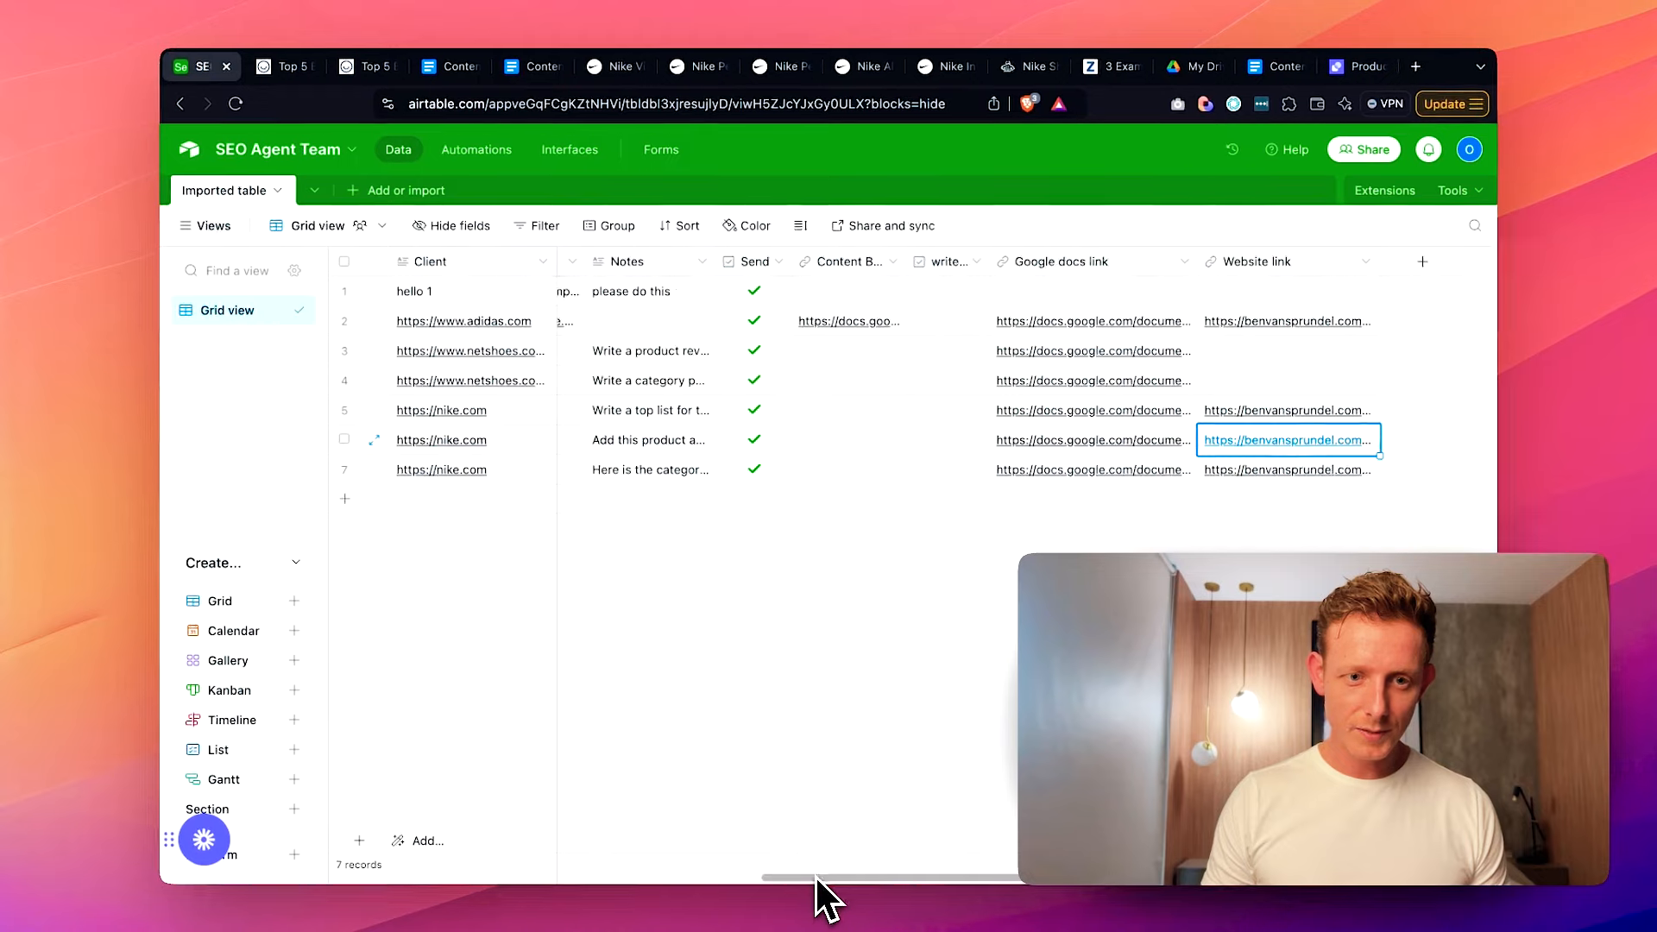
left_click_drag(816, 879, 994, 831)
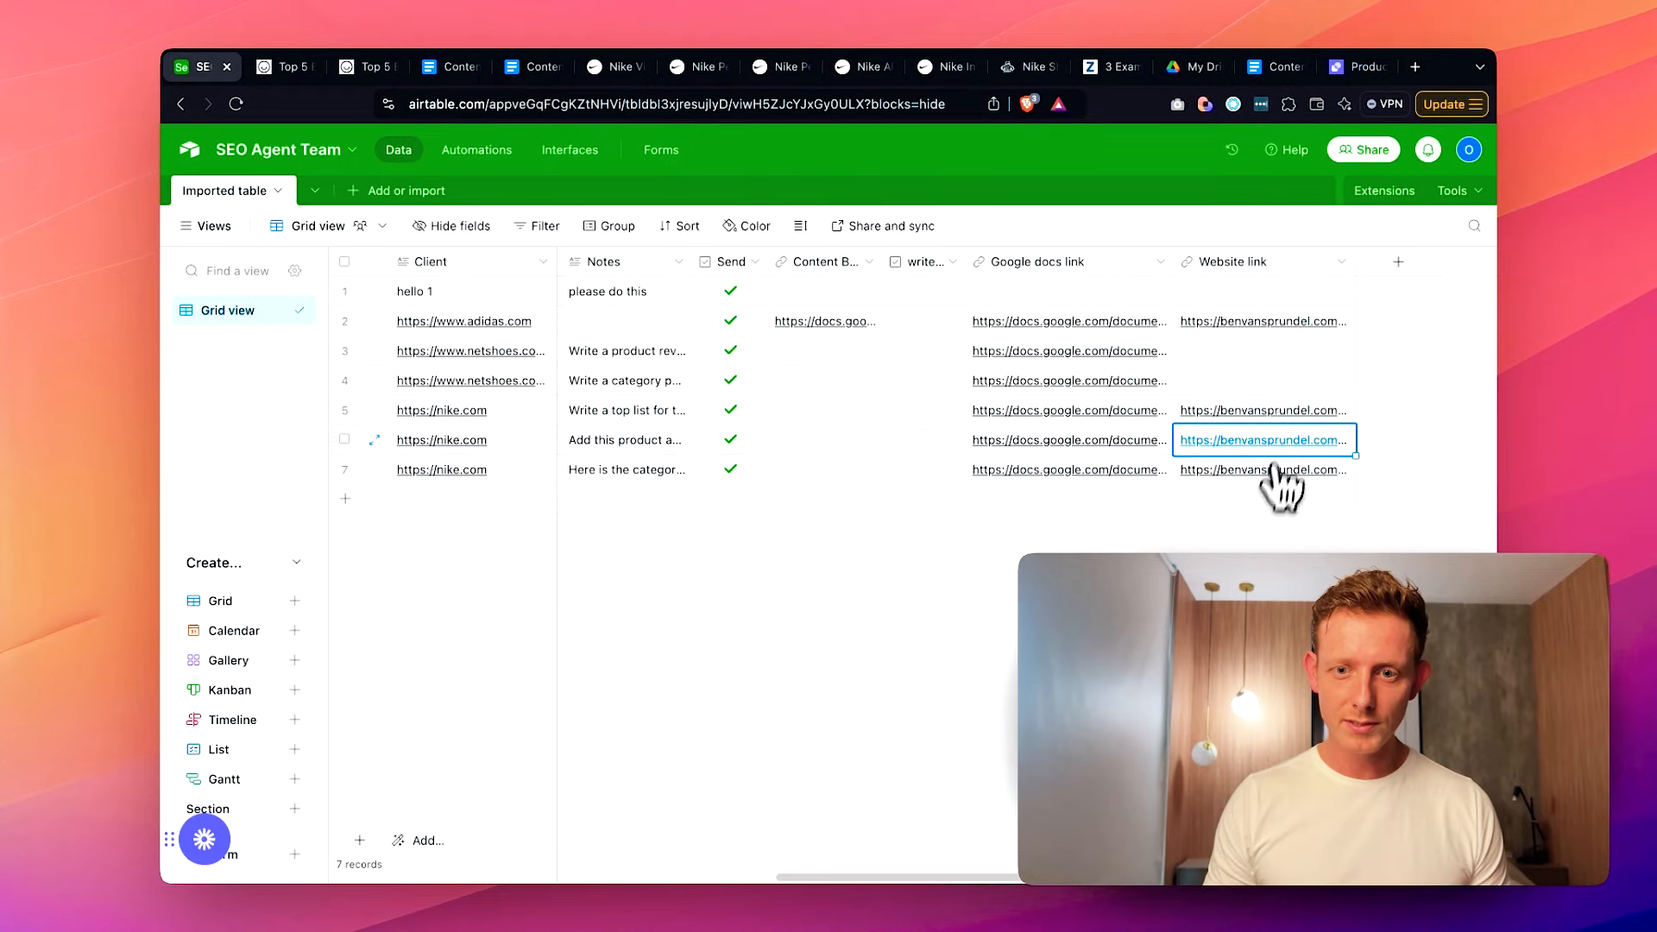
left_click(1279, 439)
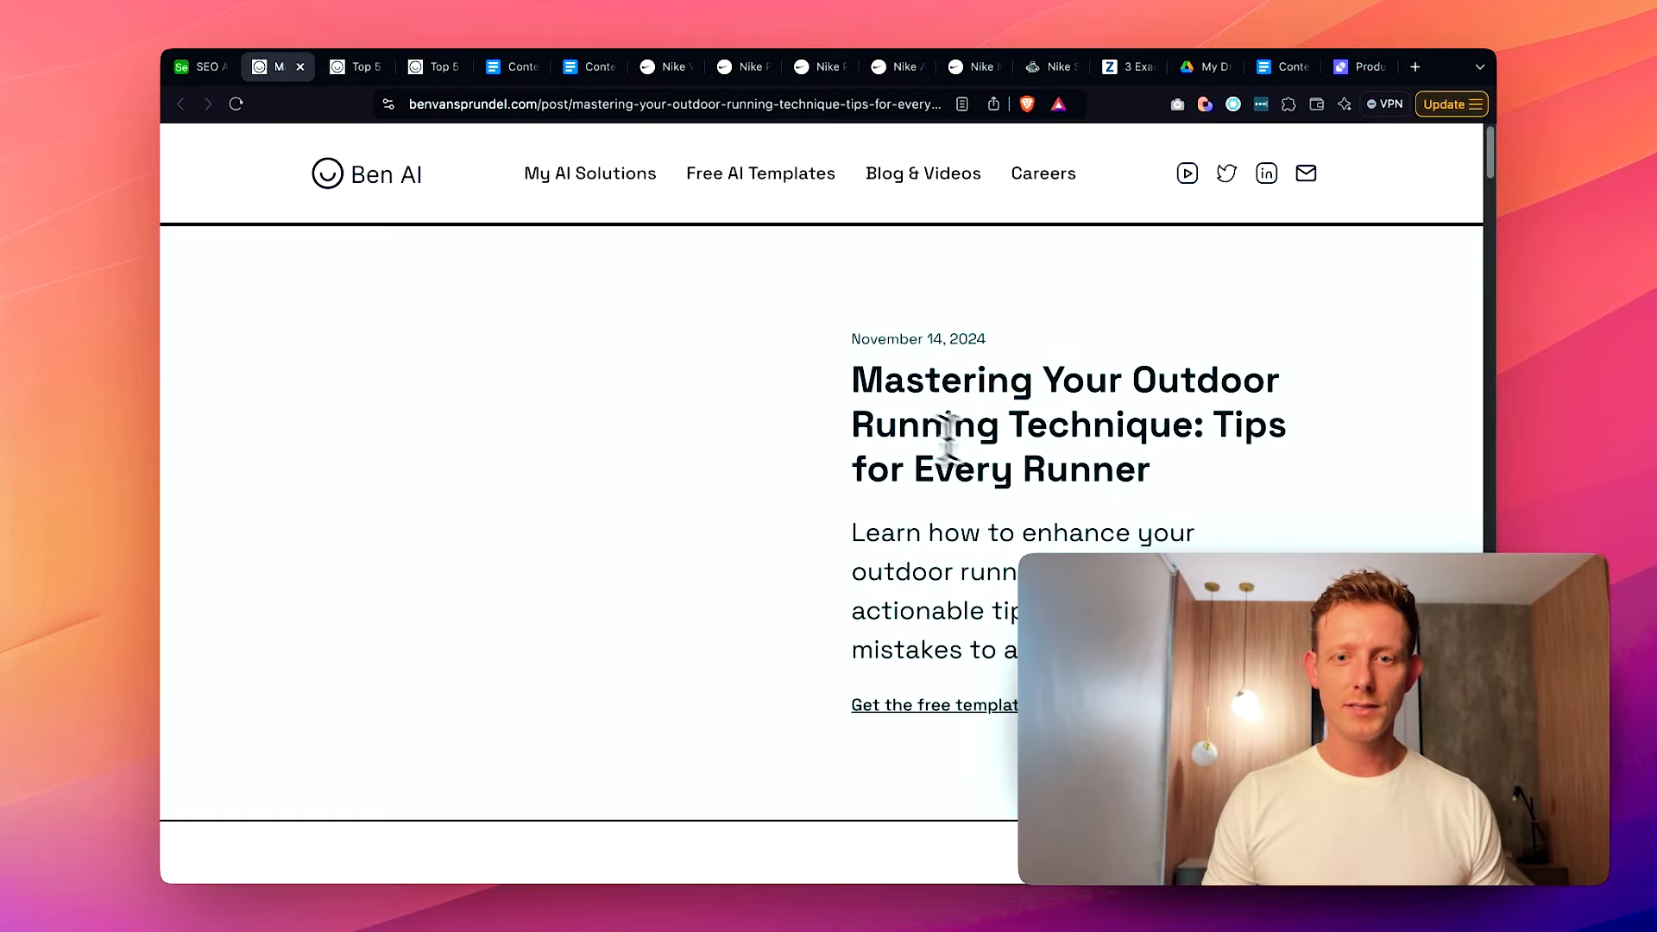
- Highlight part of the Mastering Your Outdoor Running Technique title and review the post's opening image and introduction
left_click_drag(884, 379, 1067, 376)
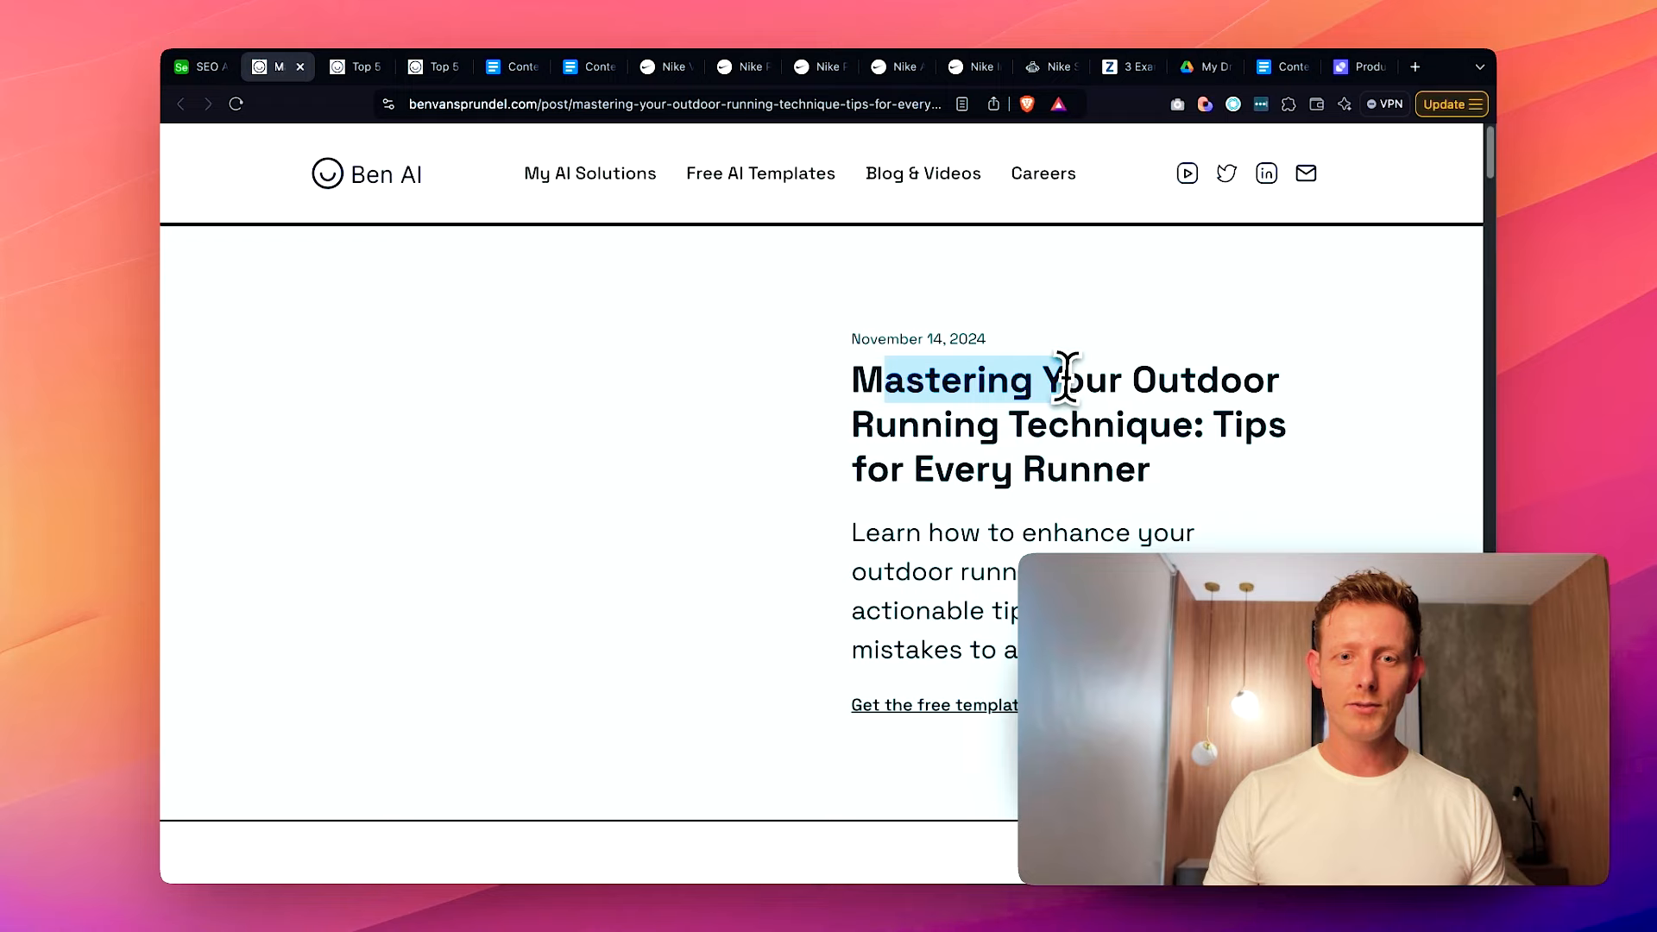
scroll(940, 470, "down", 6)
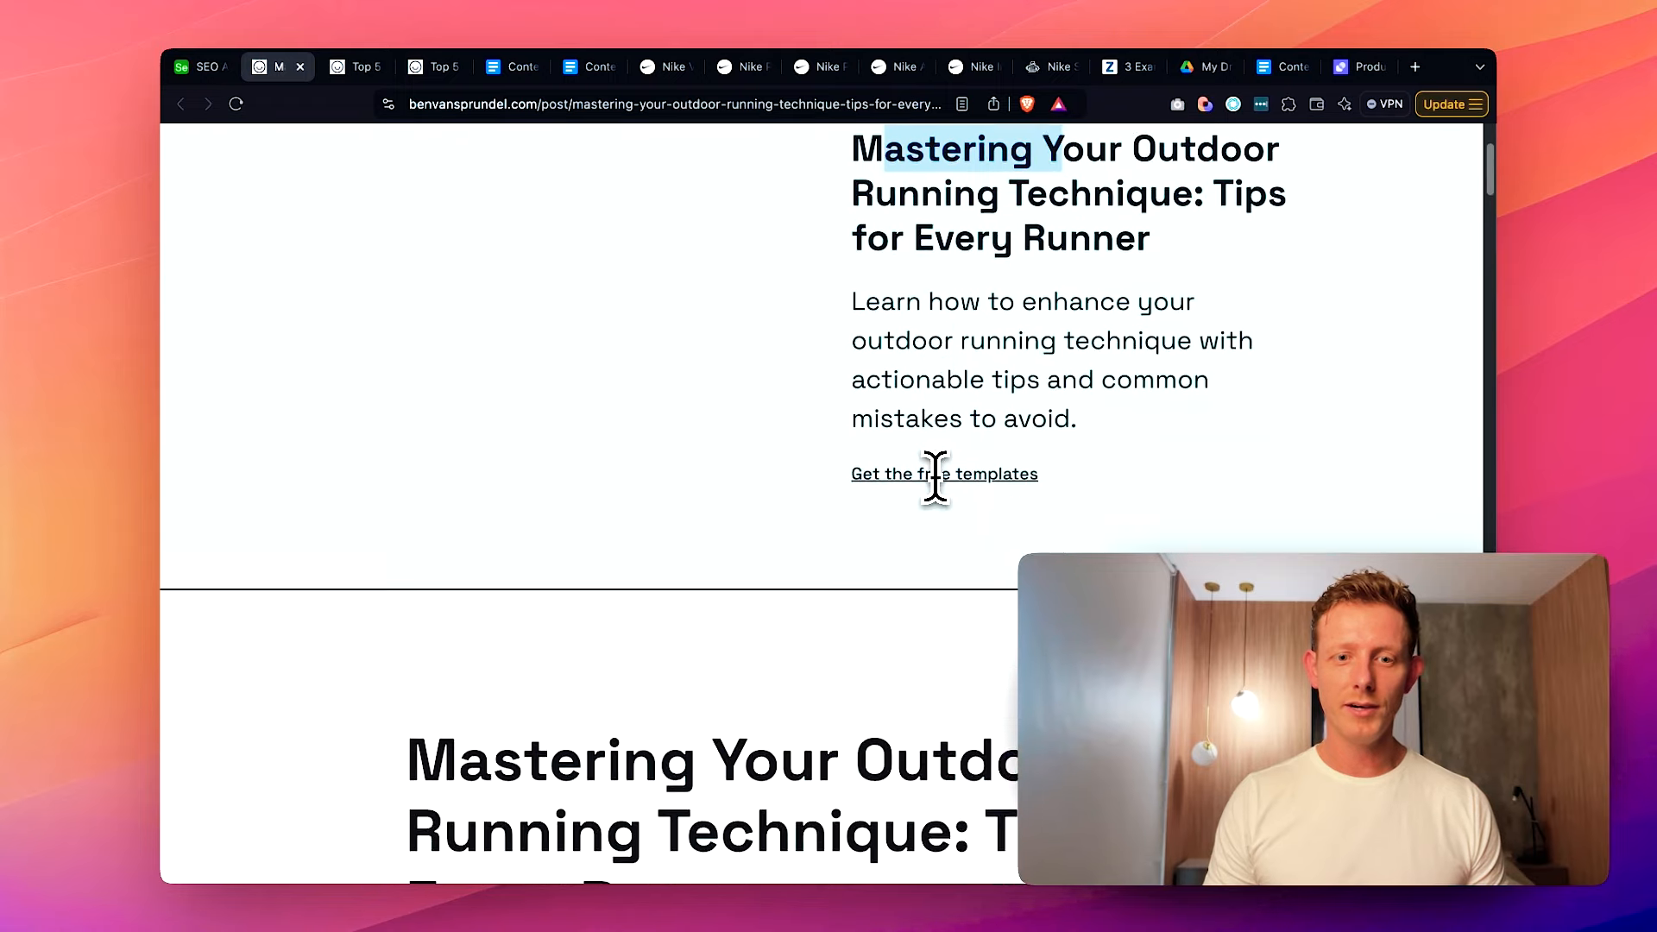
scroll(937, 475, "down", 3)
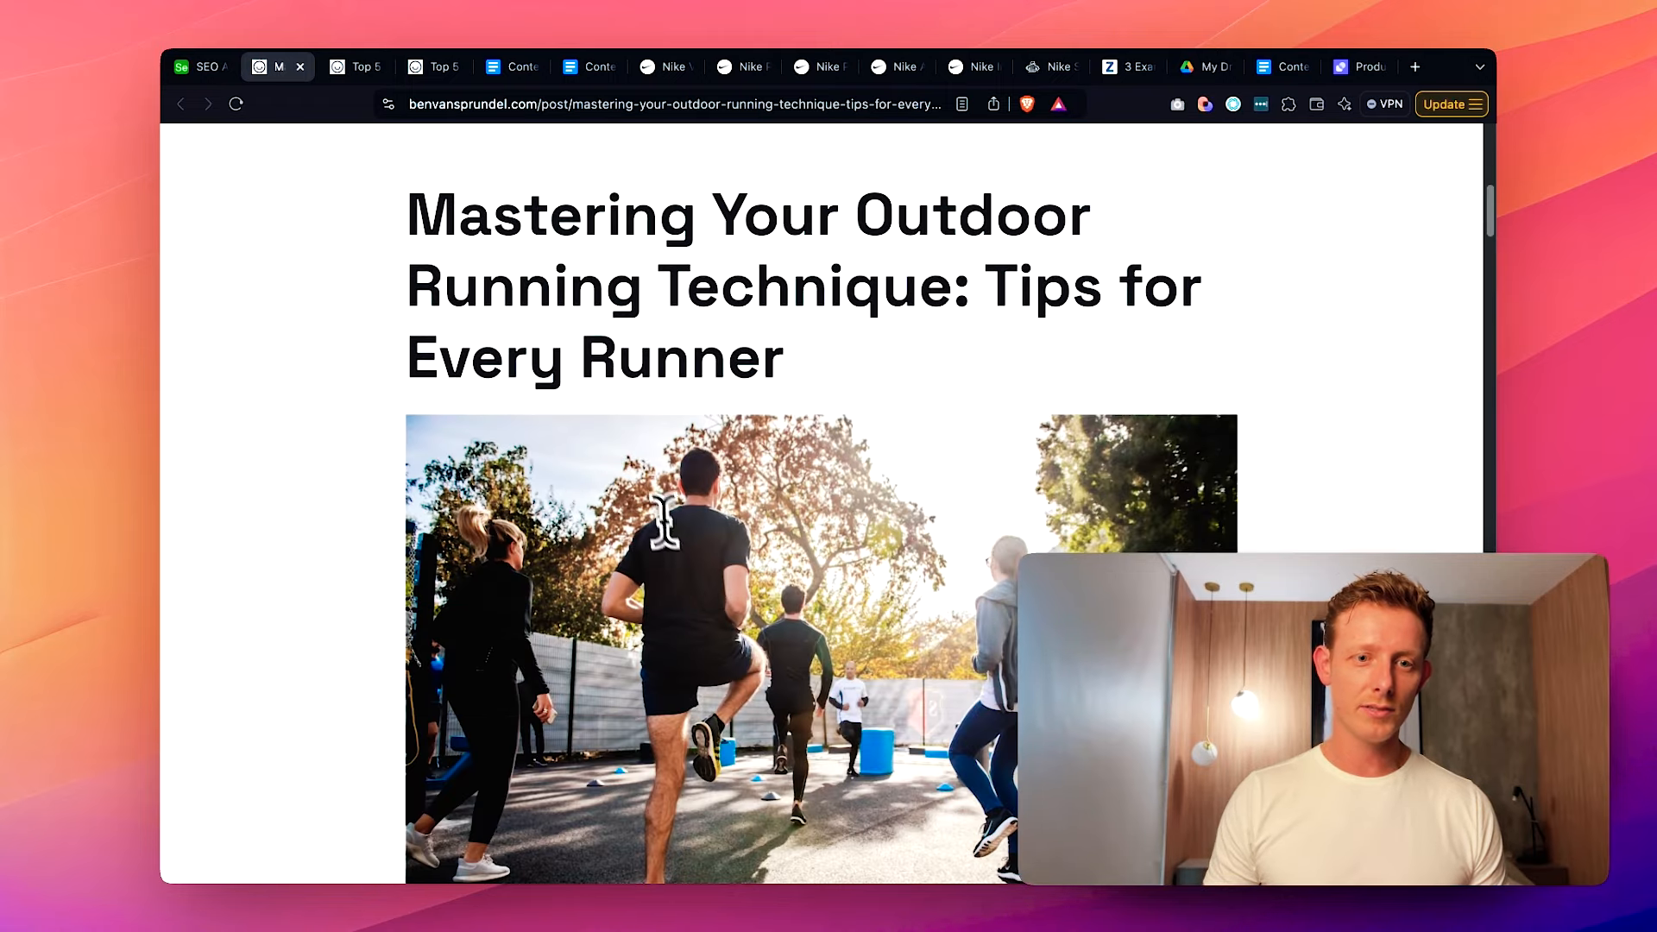
scroll(717, 511, "down", 2)
scroll(756, 488, "down", 11)
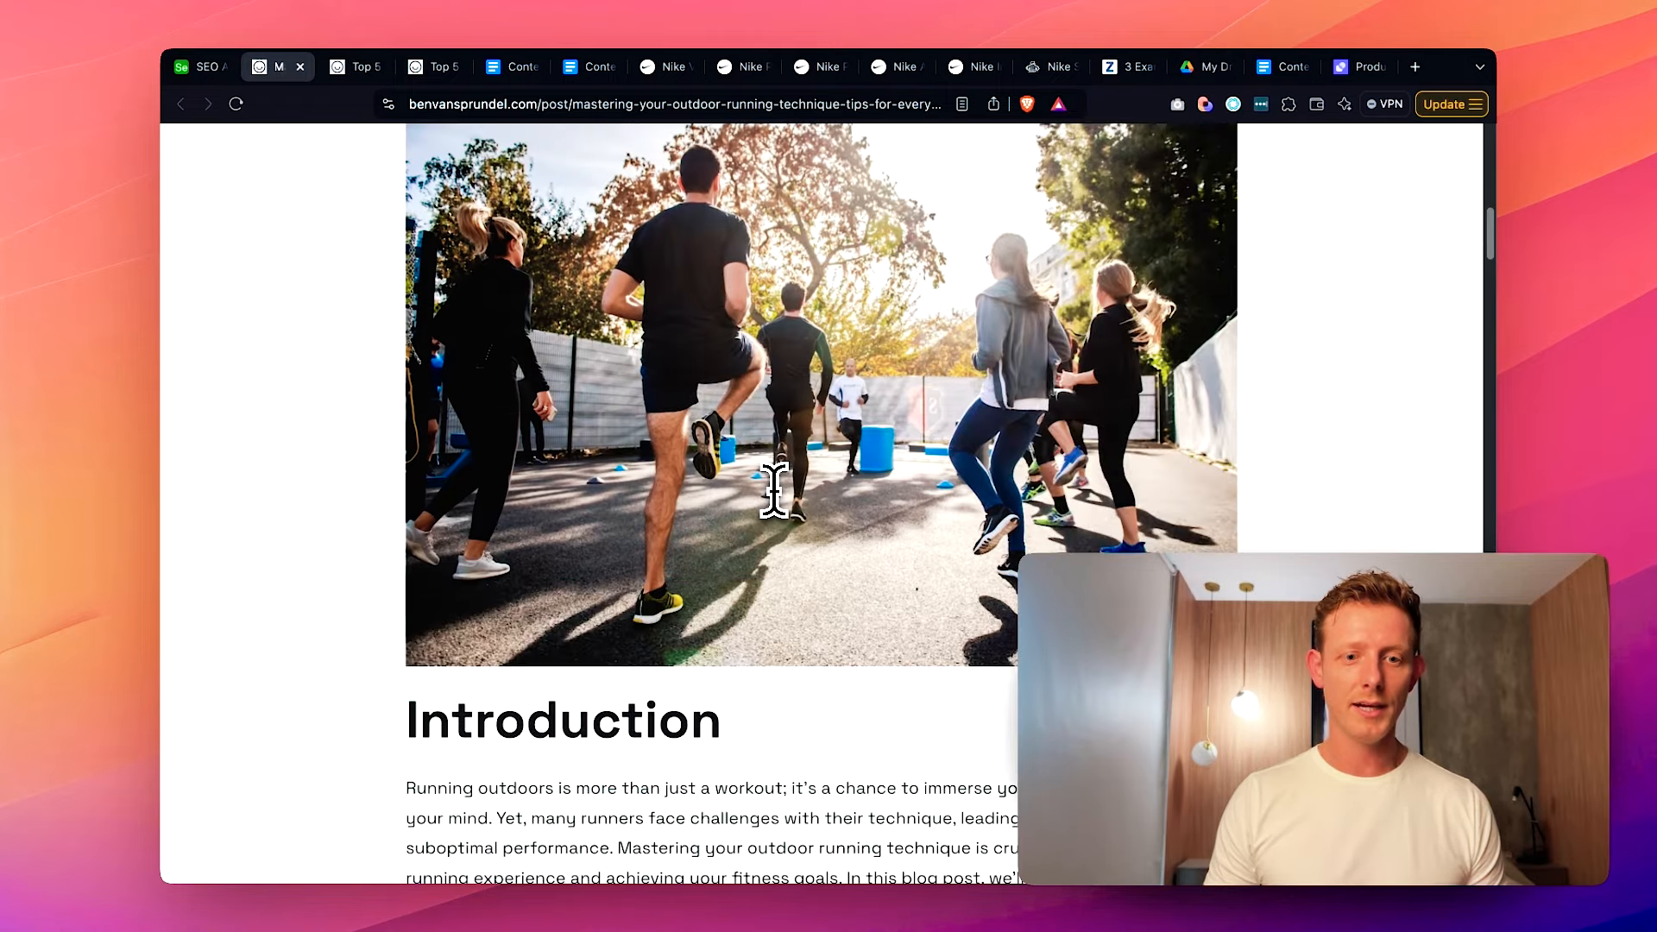
- Examine the running post's body sections and images through to the Conclusion and its Nike Pegasus 41 recommendation
scroll(836, 467, "down", 12)
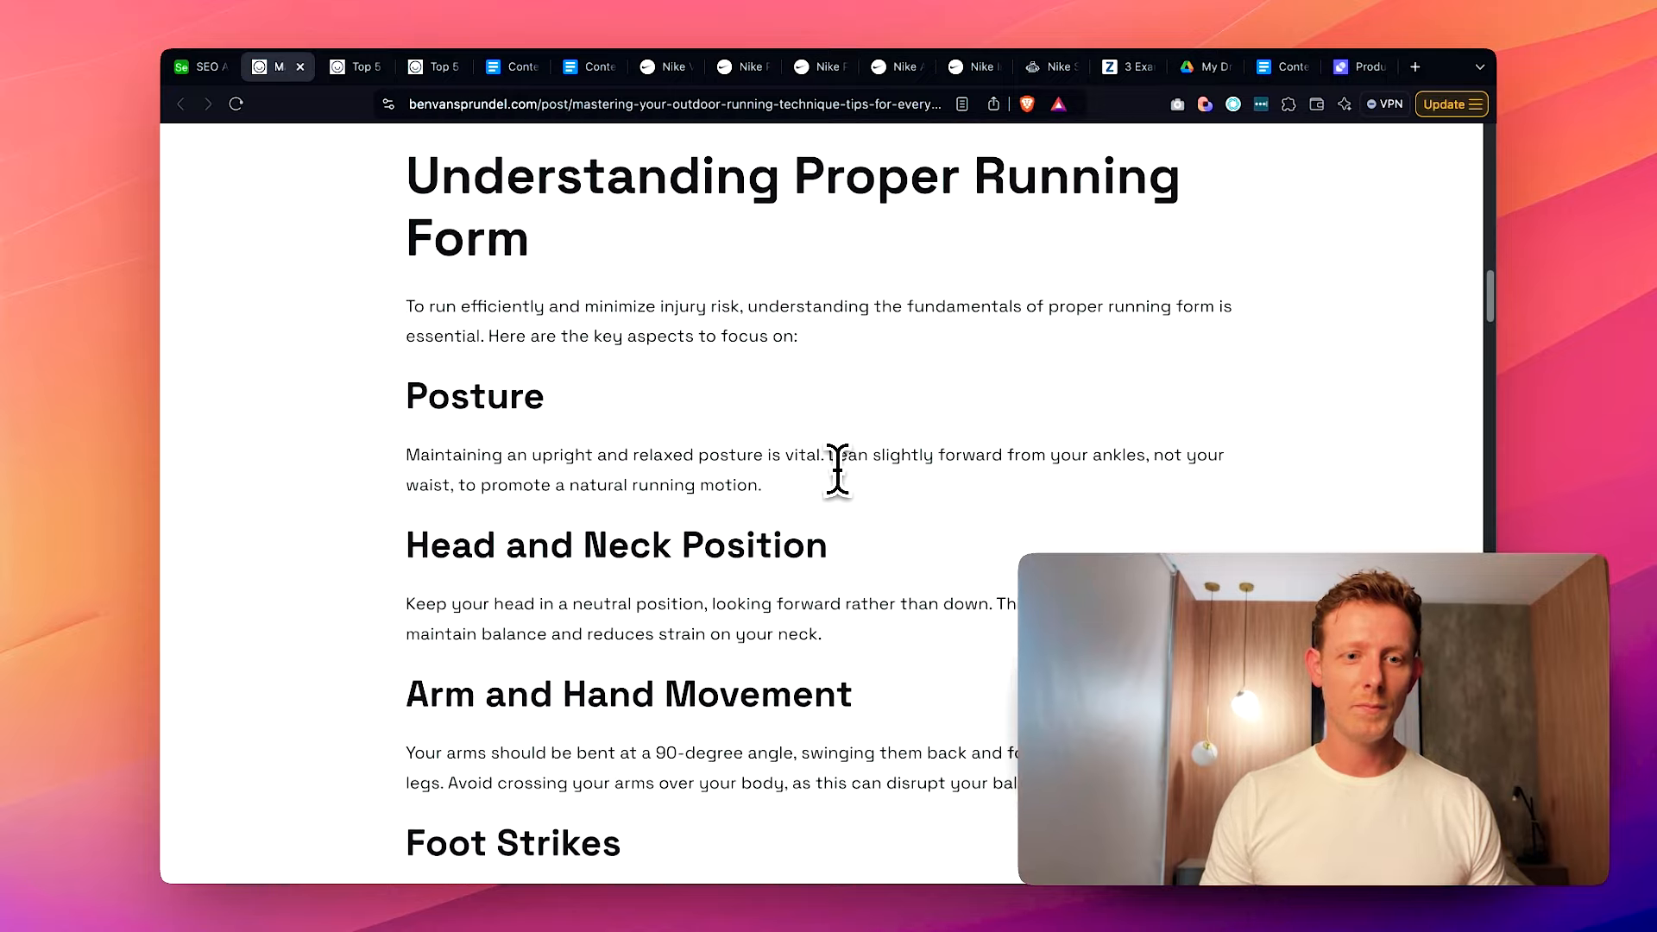
scroll(868, 476, "down", 9)
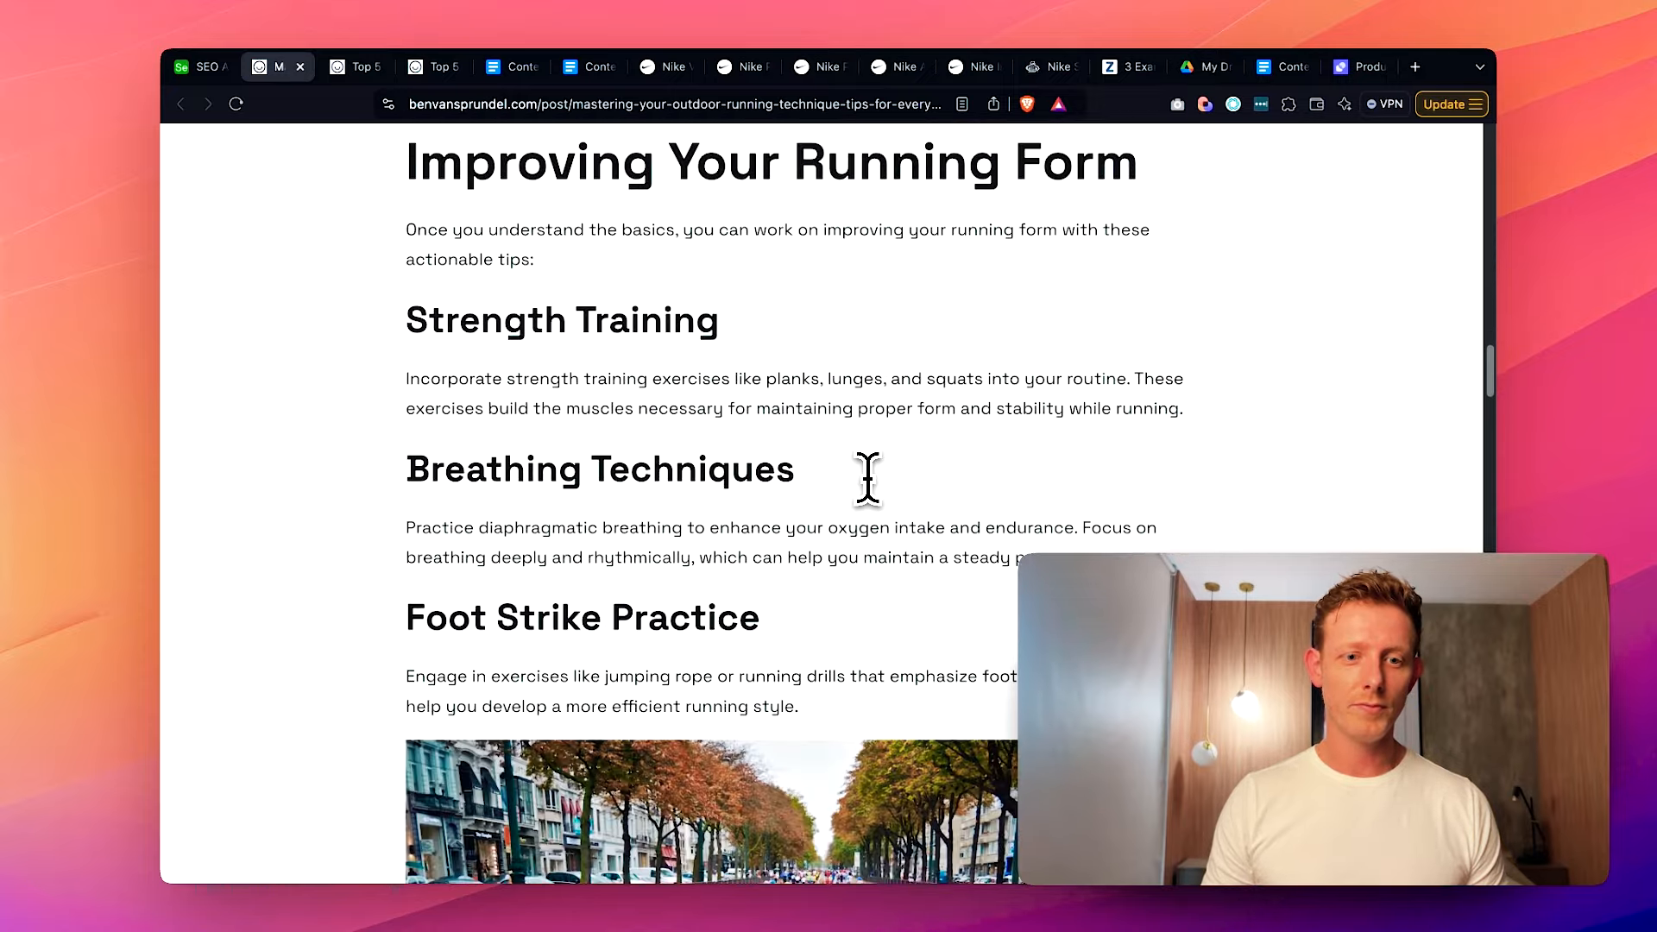
scroll(788, 441, "down", 13)
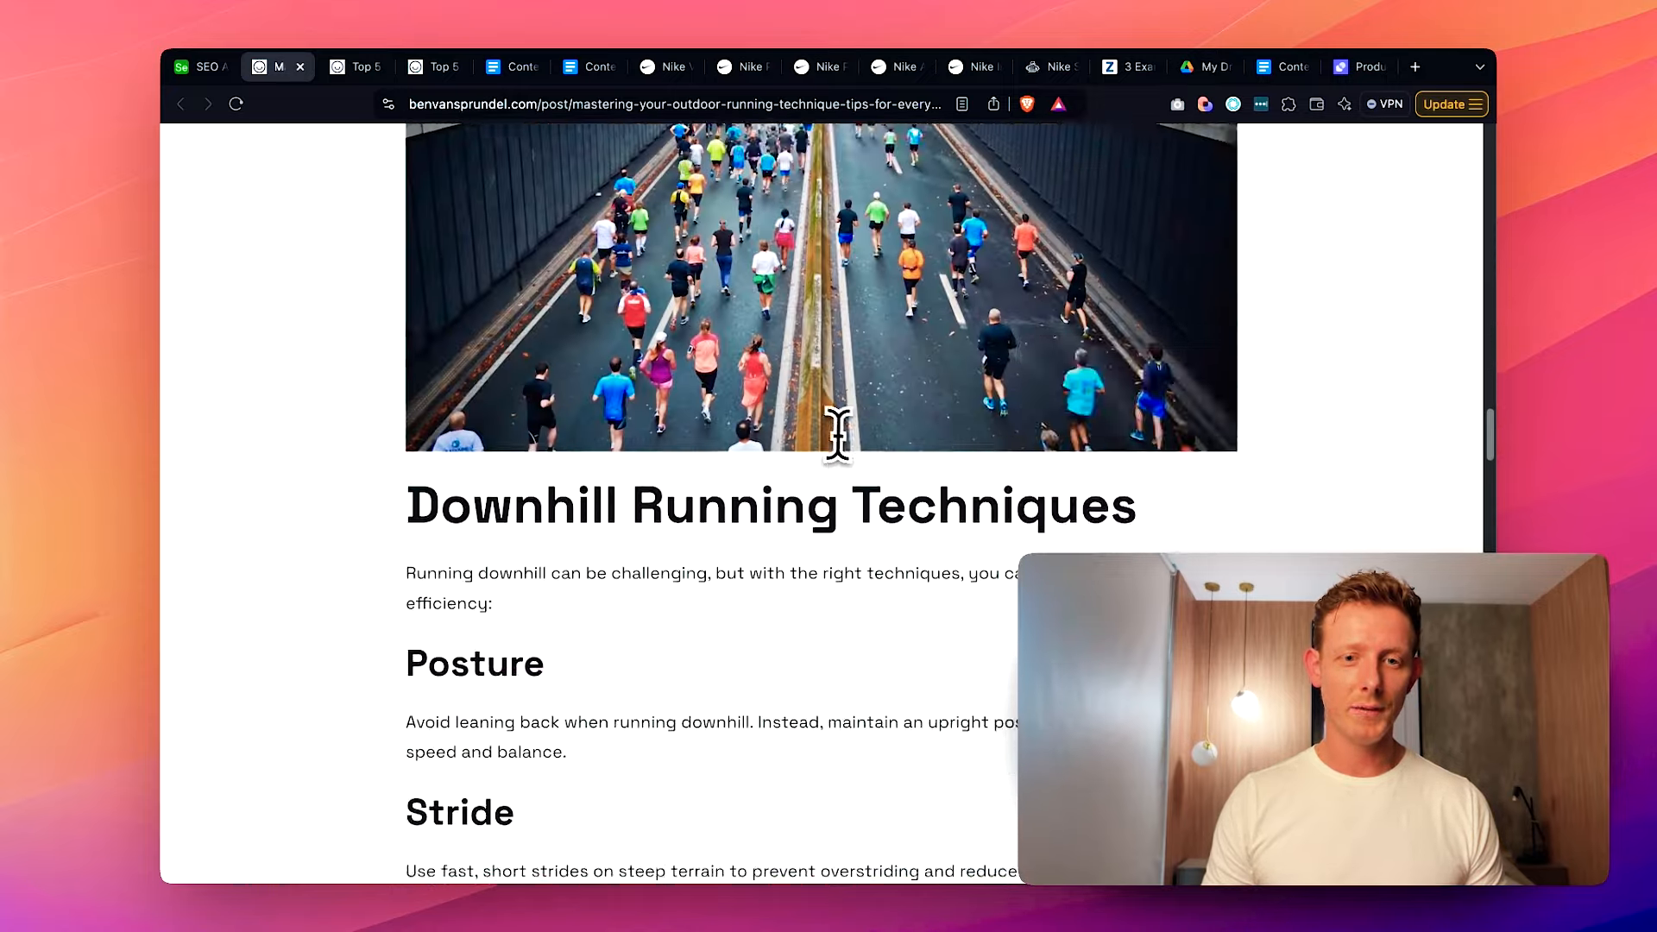
scroll(854, 453, "down", 6)
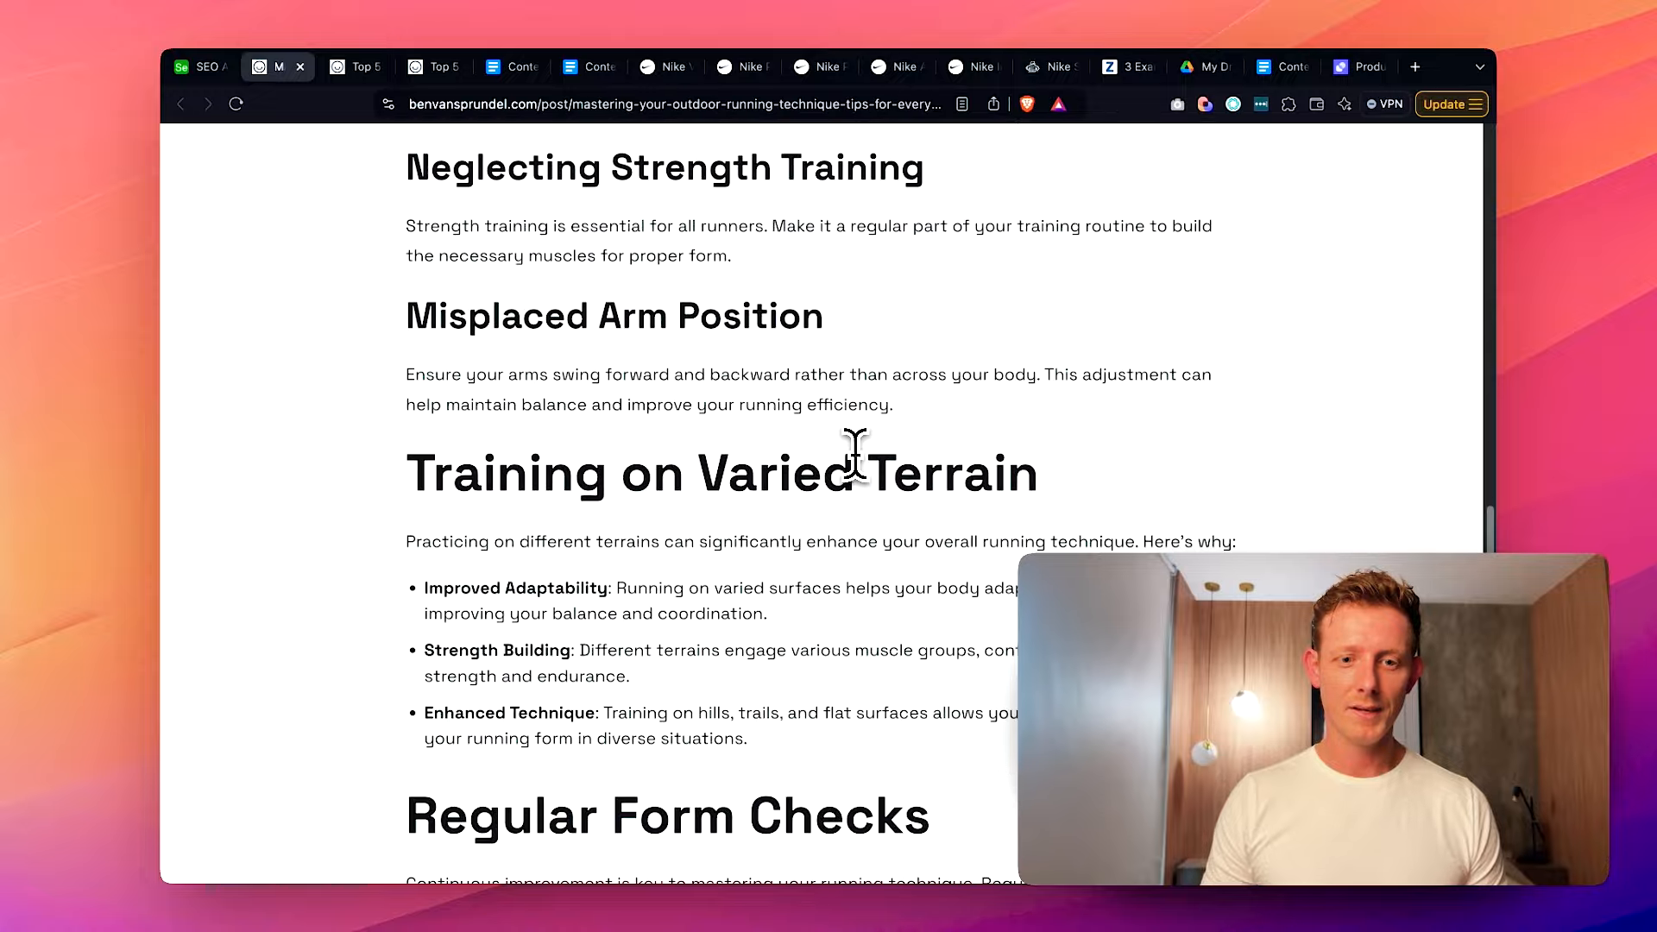
scroll(856, 453, "down", 4)
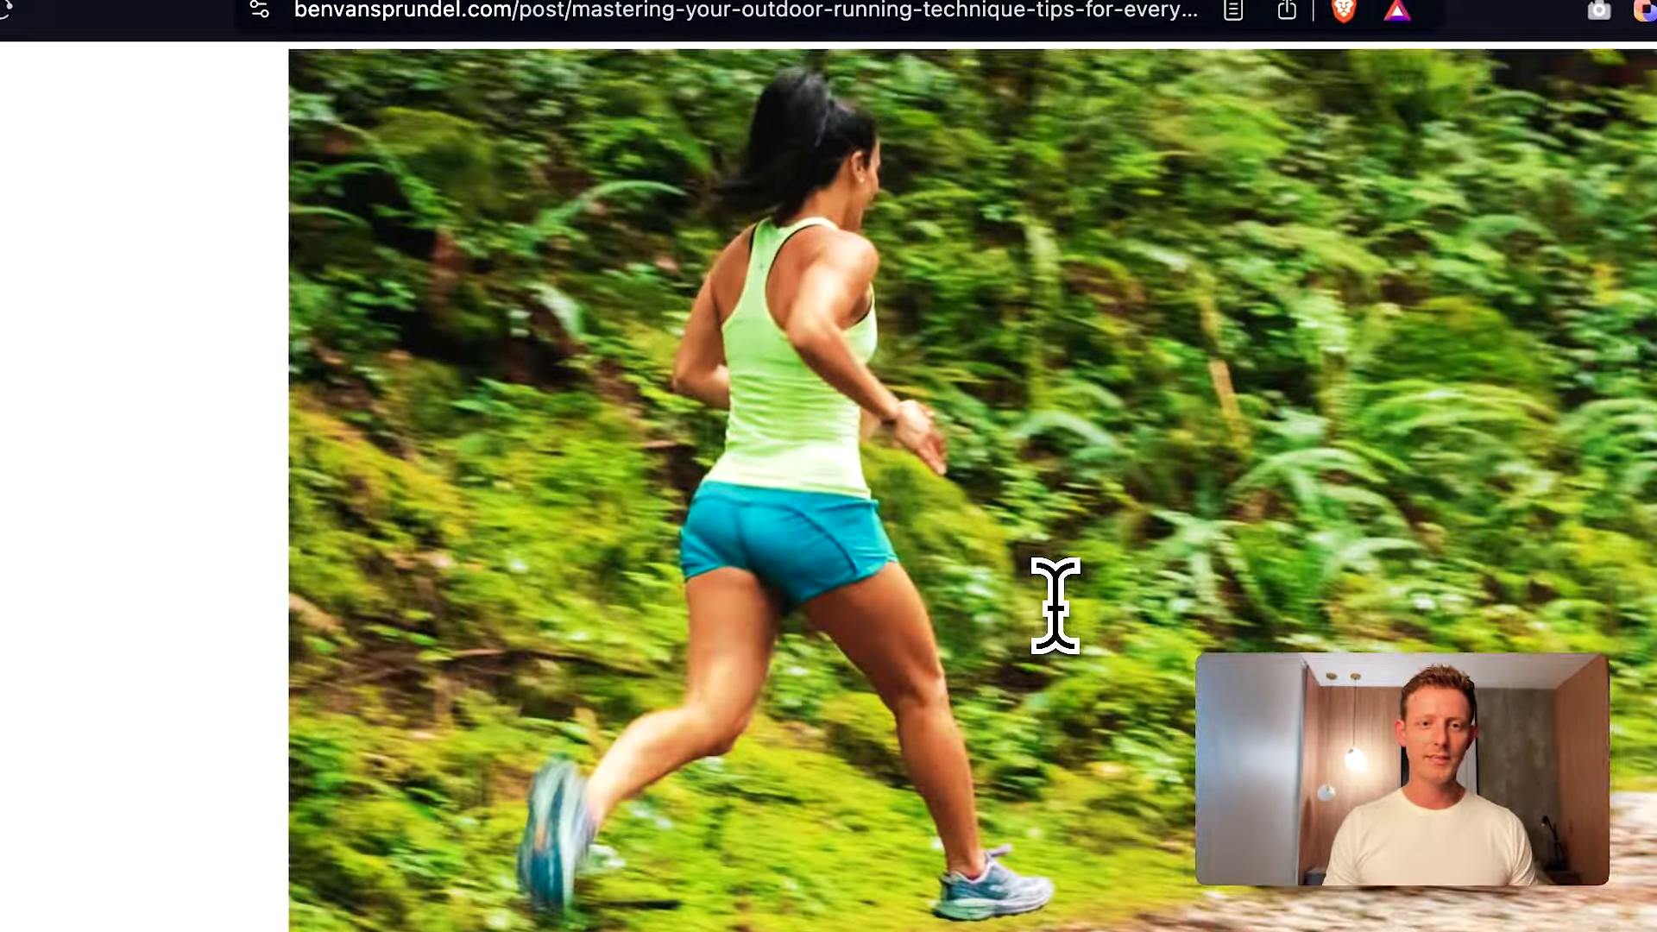
scroll(1018, 570, "up", 4)
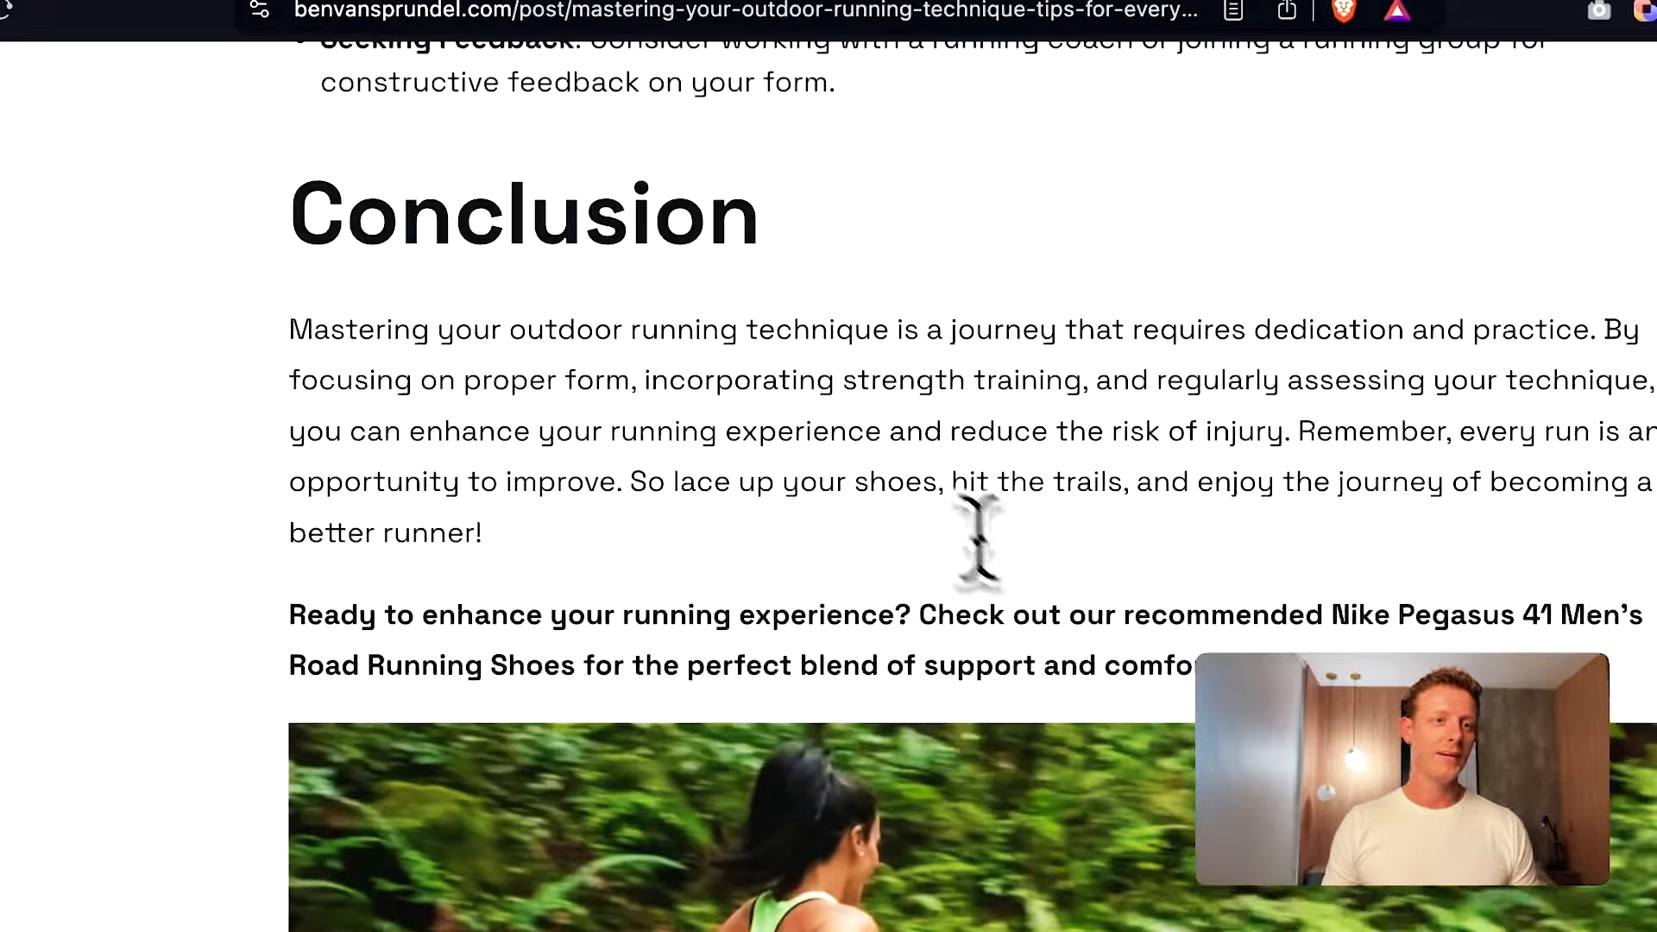
- Open the website link of the seventh Airtable record and review the opening sections of the Male Running Shoes category post
left_click(69, 29)
left_click(1276, 492)
left_click(1277, 492)
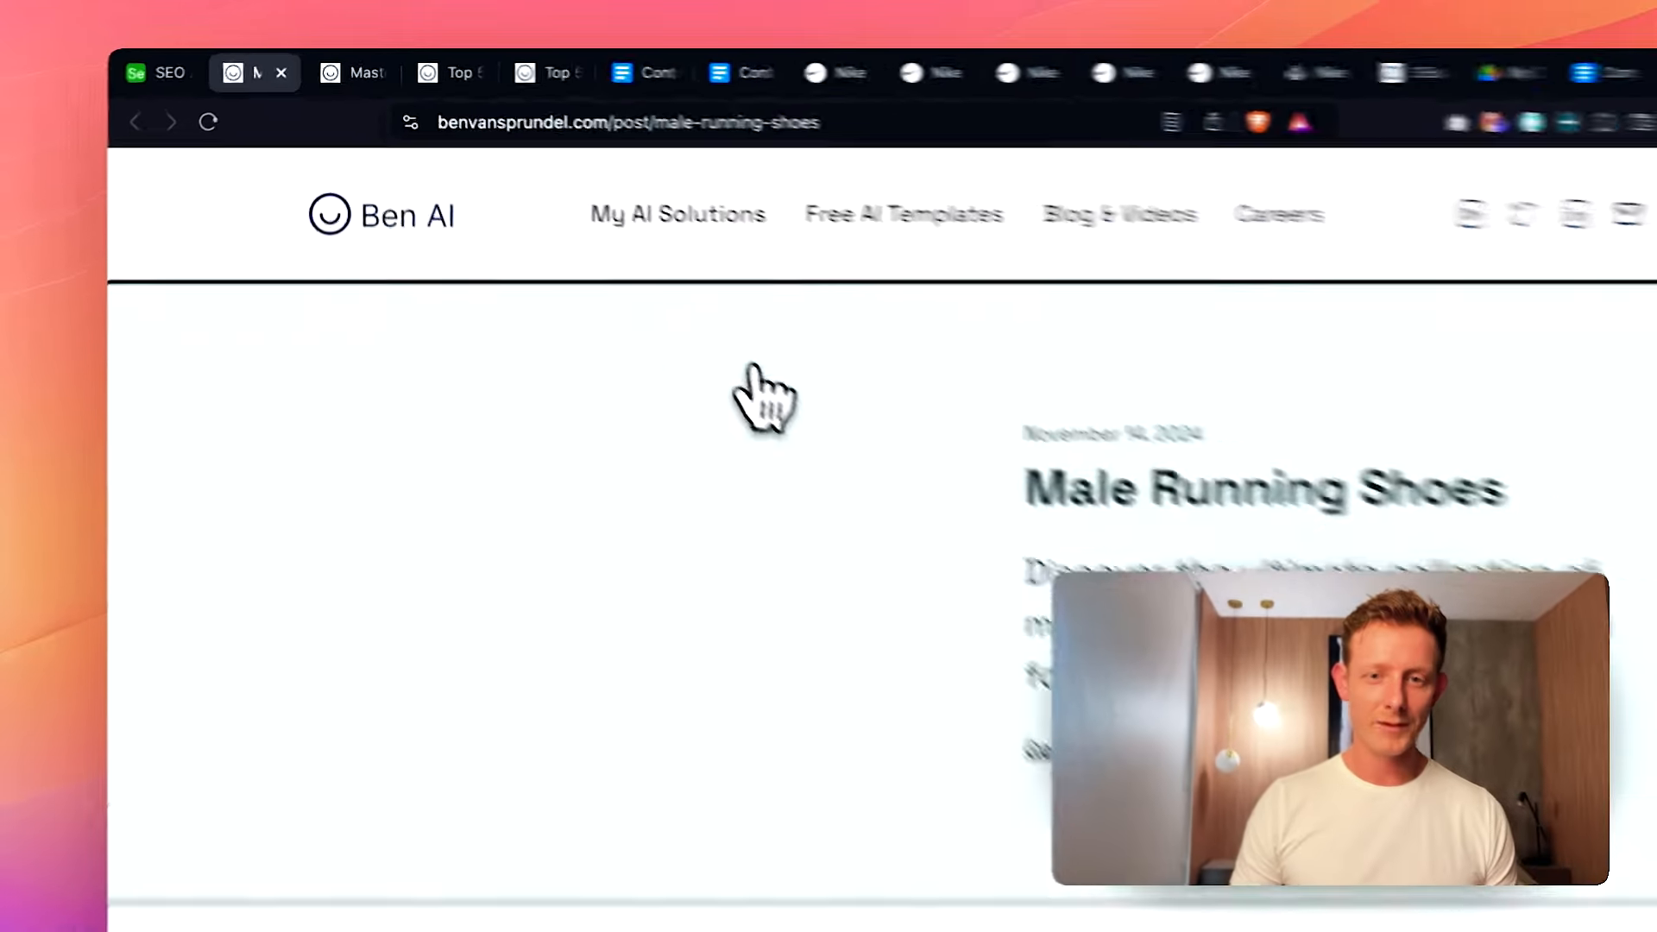
scroll(1189, 550, "down", 5)
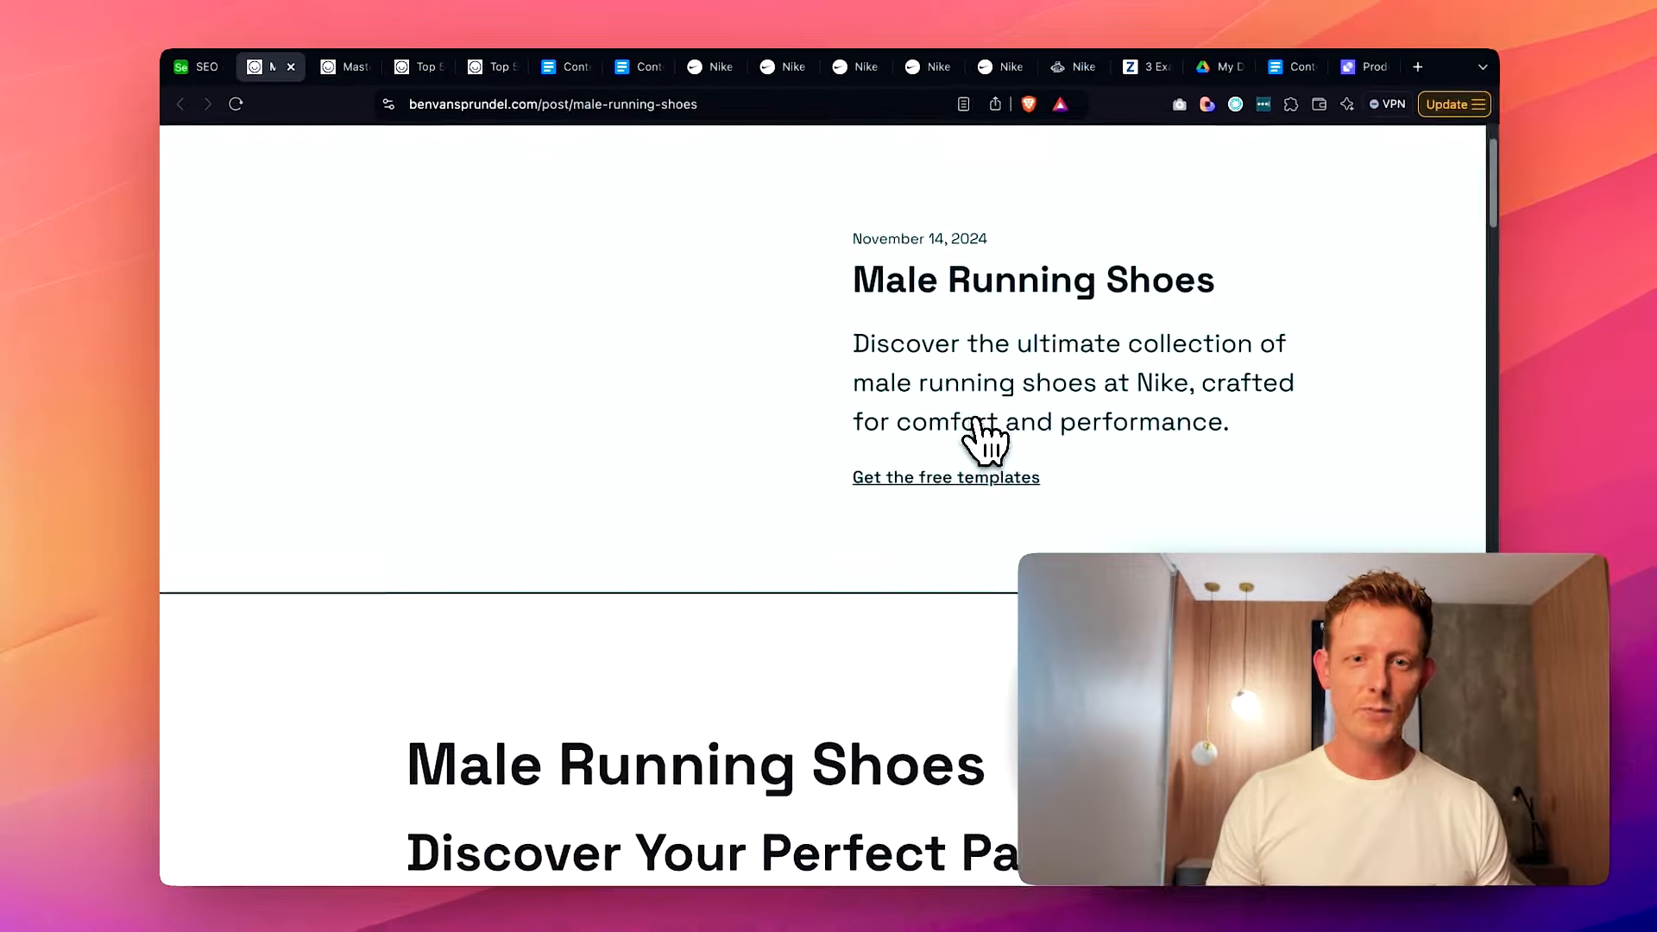
scroll(957, 423, "down", 5)
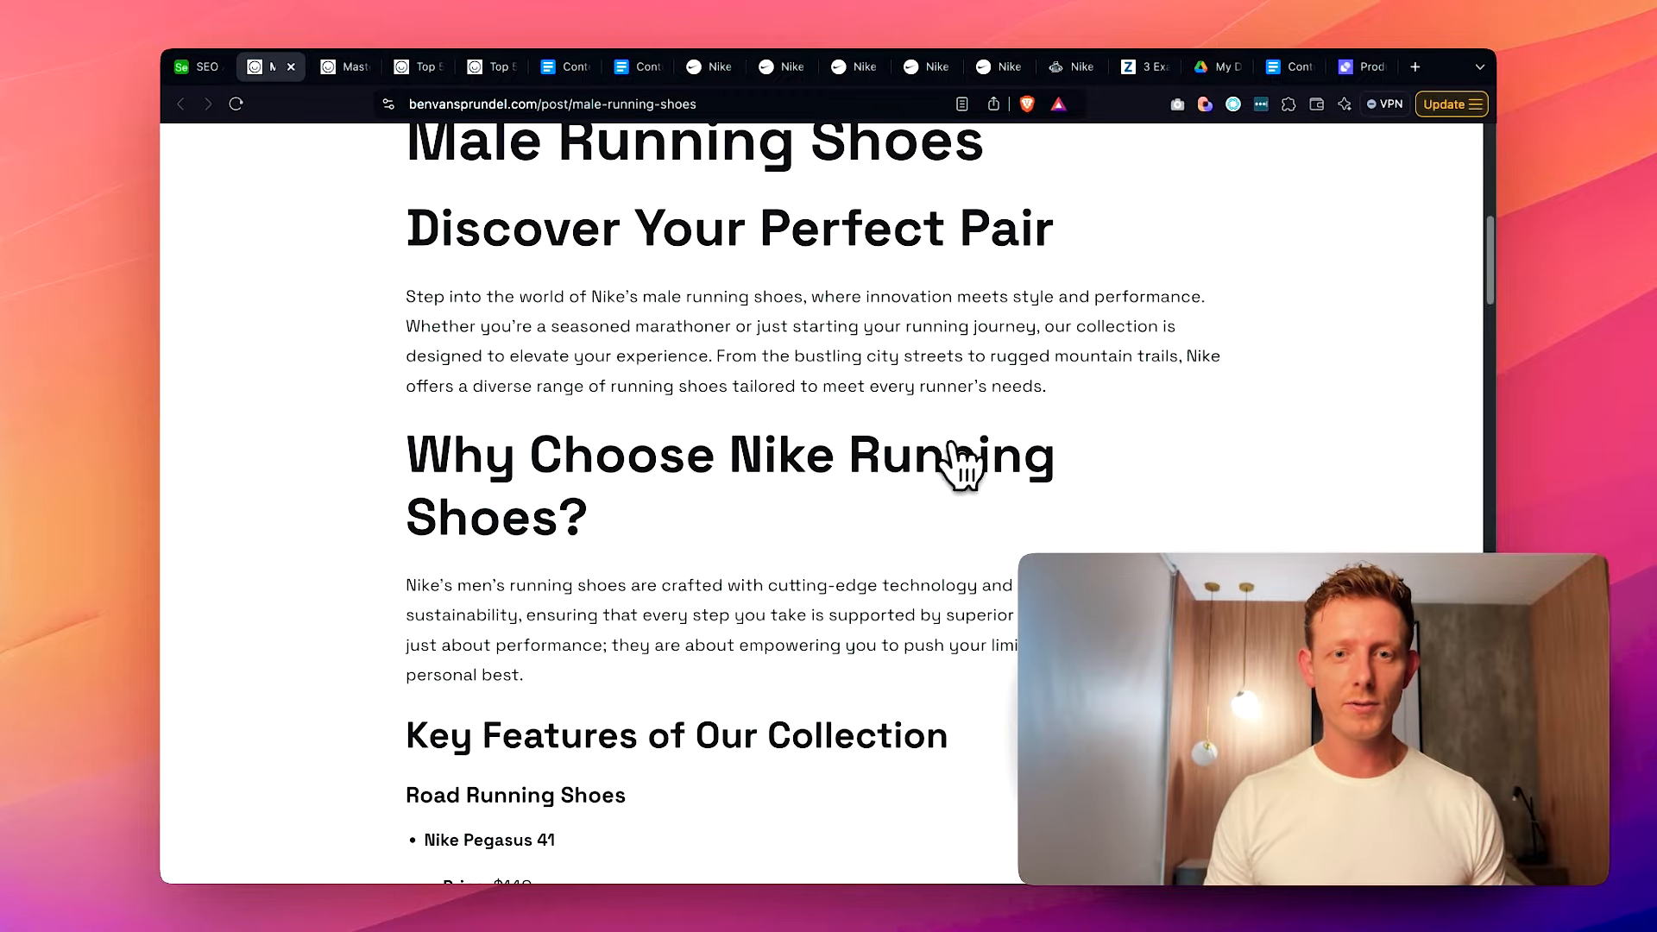
scroll(955, 448, "down", 3)
- Switch to the Foot Locker Nike category page and review its descriptive copy and product listings as an example
left_click(1075, 66)
scroll(949, 380, "down", 6)
scroll(829, 484, "up", 4)
scroll(889, 570, "down", 3)
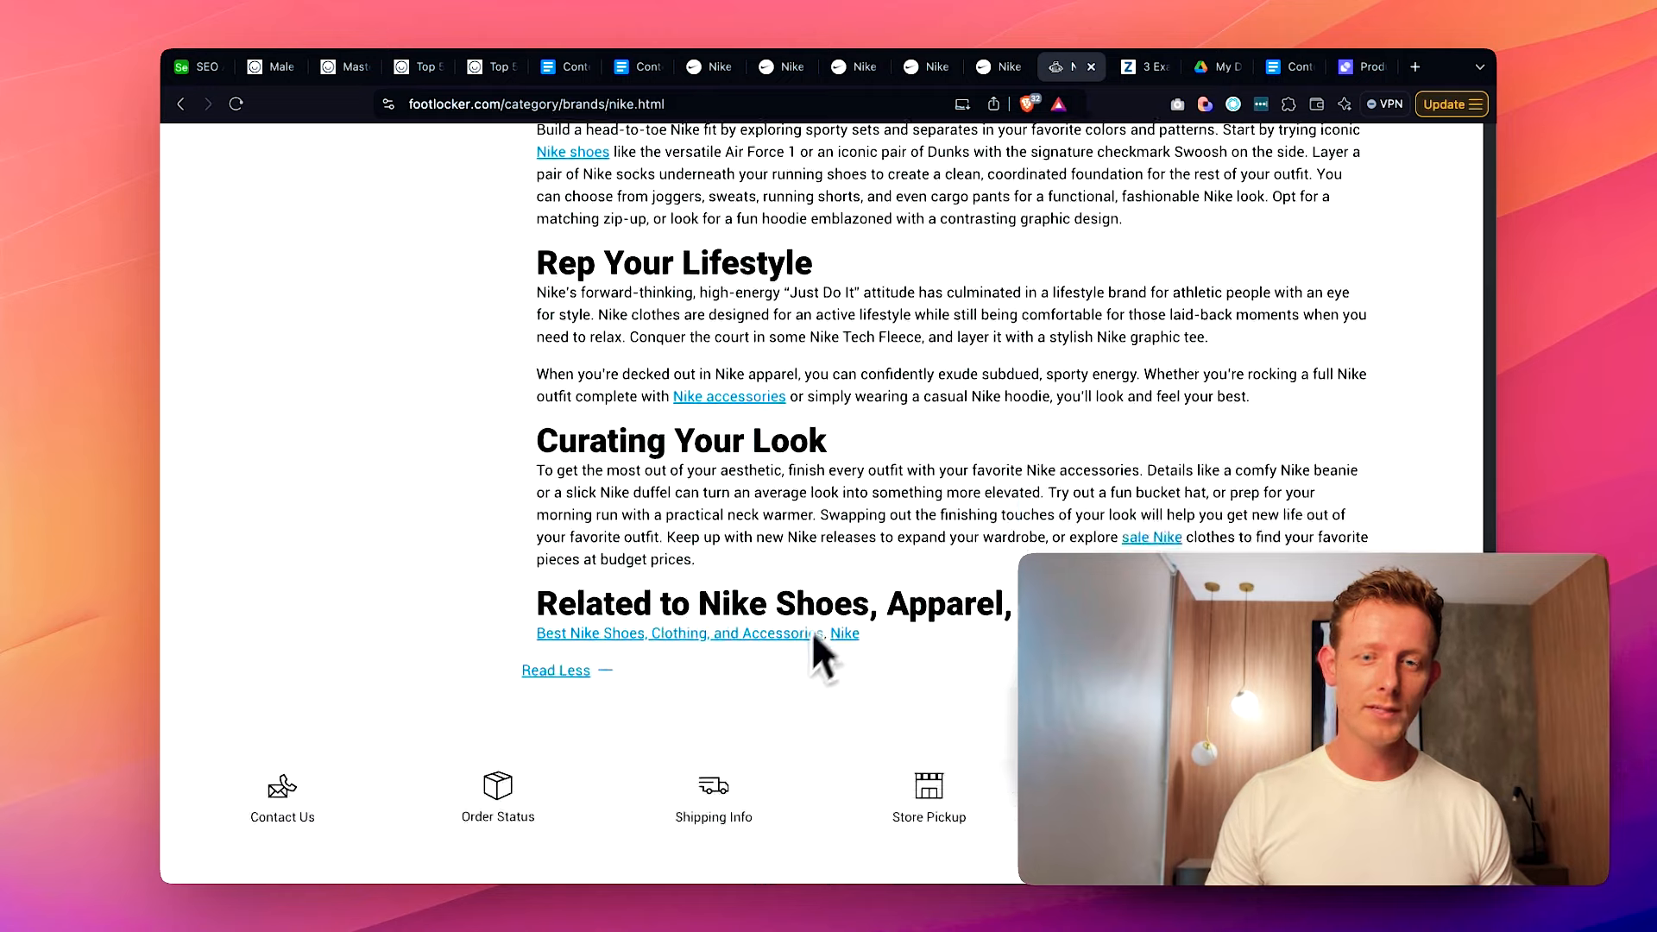
scroll(843, 362, "up", 7)
scroll(734, 311, "up", 5)
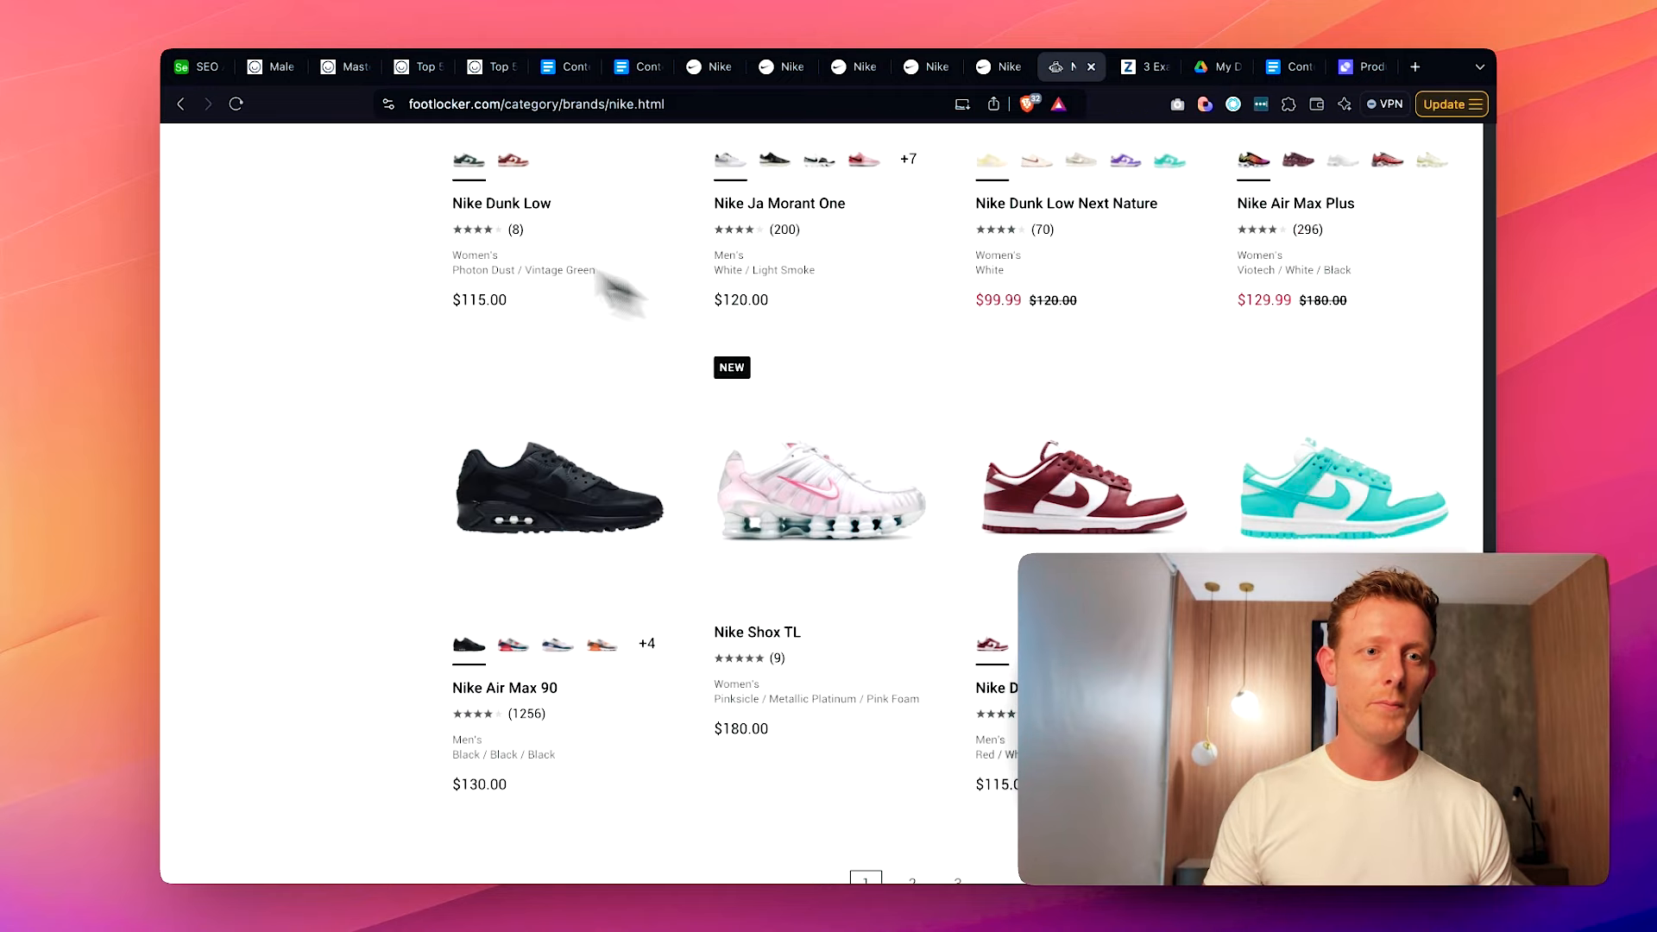
- Return to the Male Running Shoes post and highlight product entries in its Road Running Shoes list
left_click(197, 67)
left_click(267, 67)
scroll(808, 453, "down", 6)
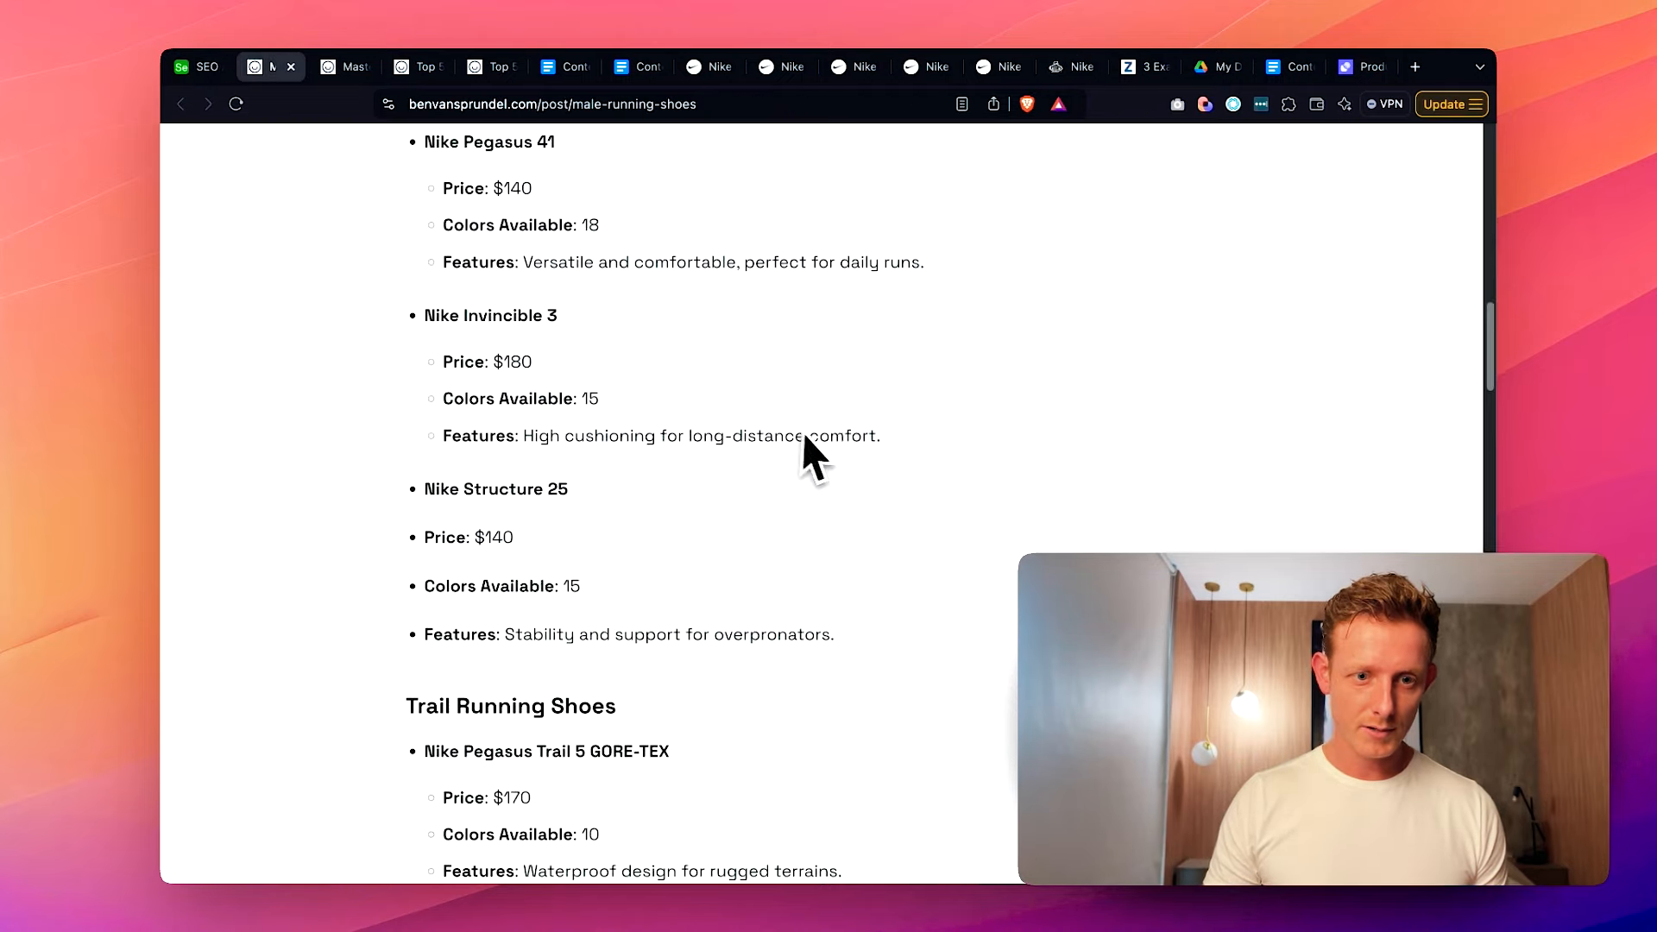
scroll(855, 444, "up", 2)
left_click_drag(407, 216, 638, 426)
left_click(639, 426)
left_click_drag(425, 324, 732, 473)
- Review the trail, racing and benefits sections of the post and highlight the text under FAQs
scroll(732, 473, "down", 5)
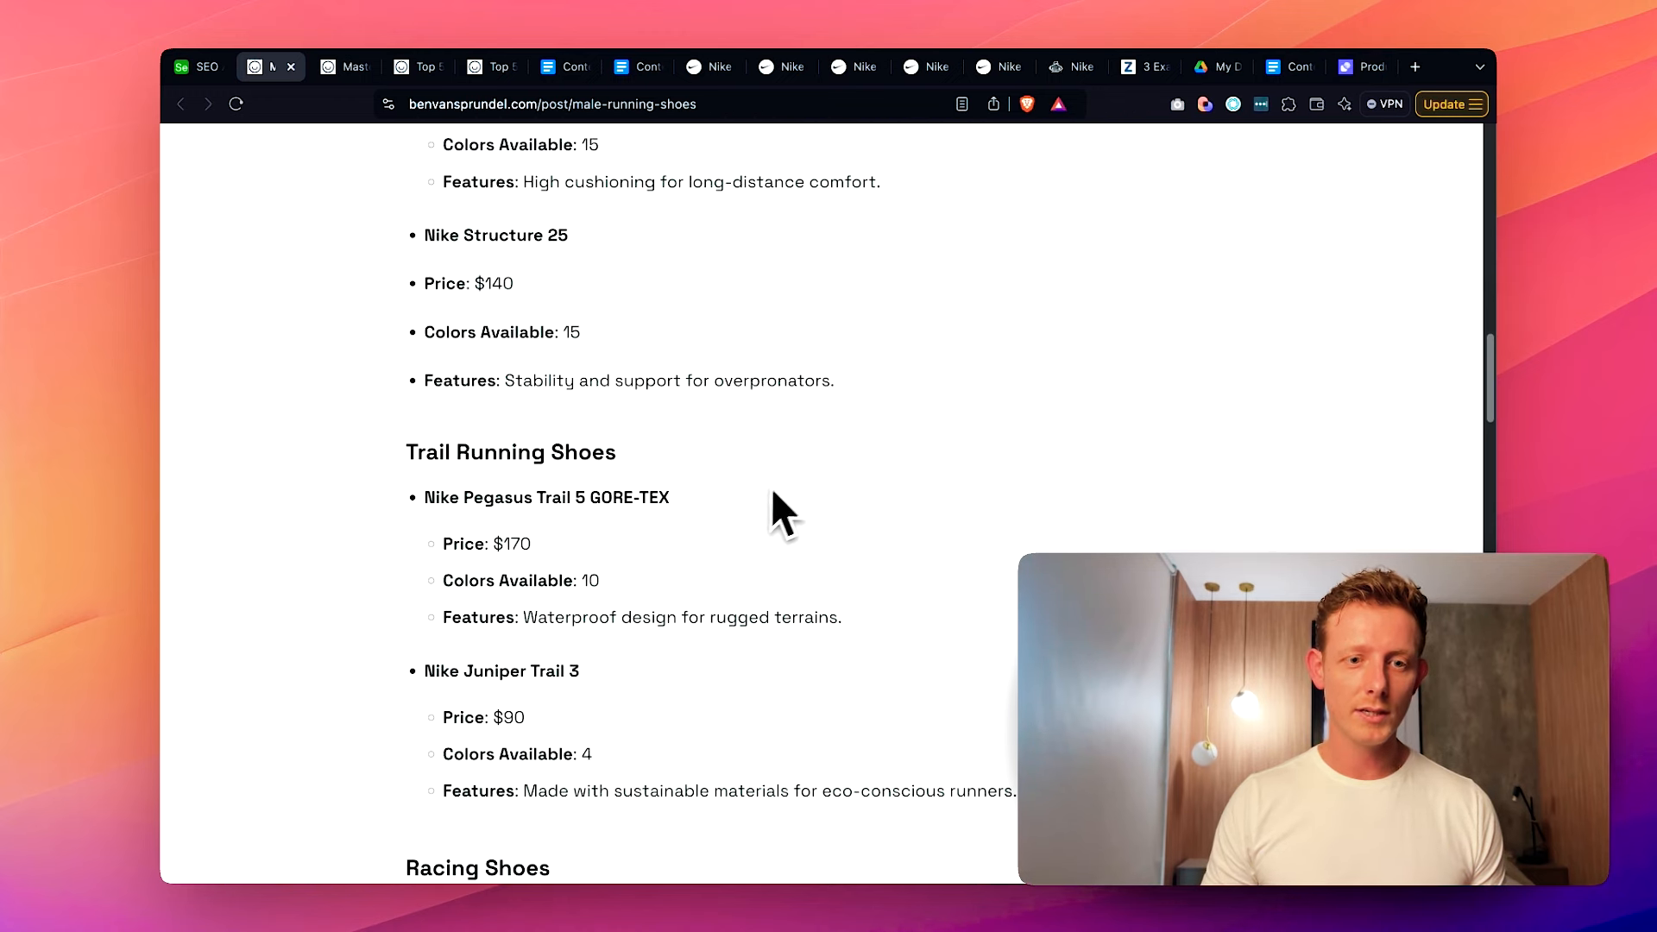
scroll(777, 484, "down", 5)
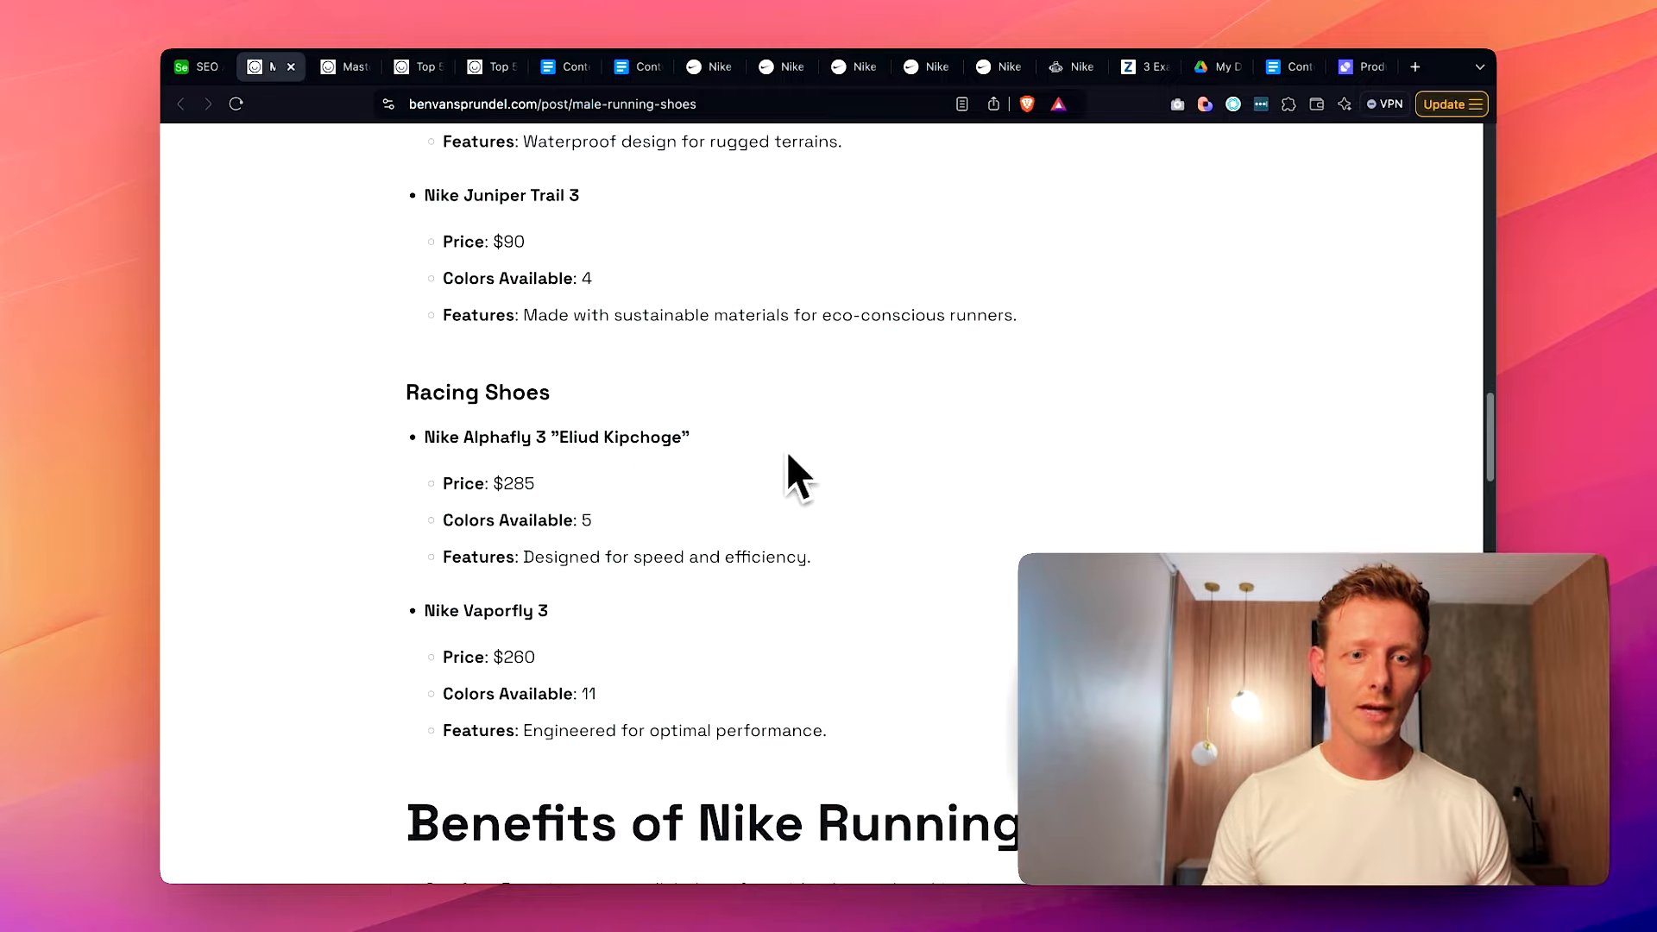
scroll(743, 492, "down", 7)
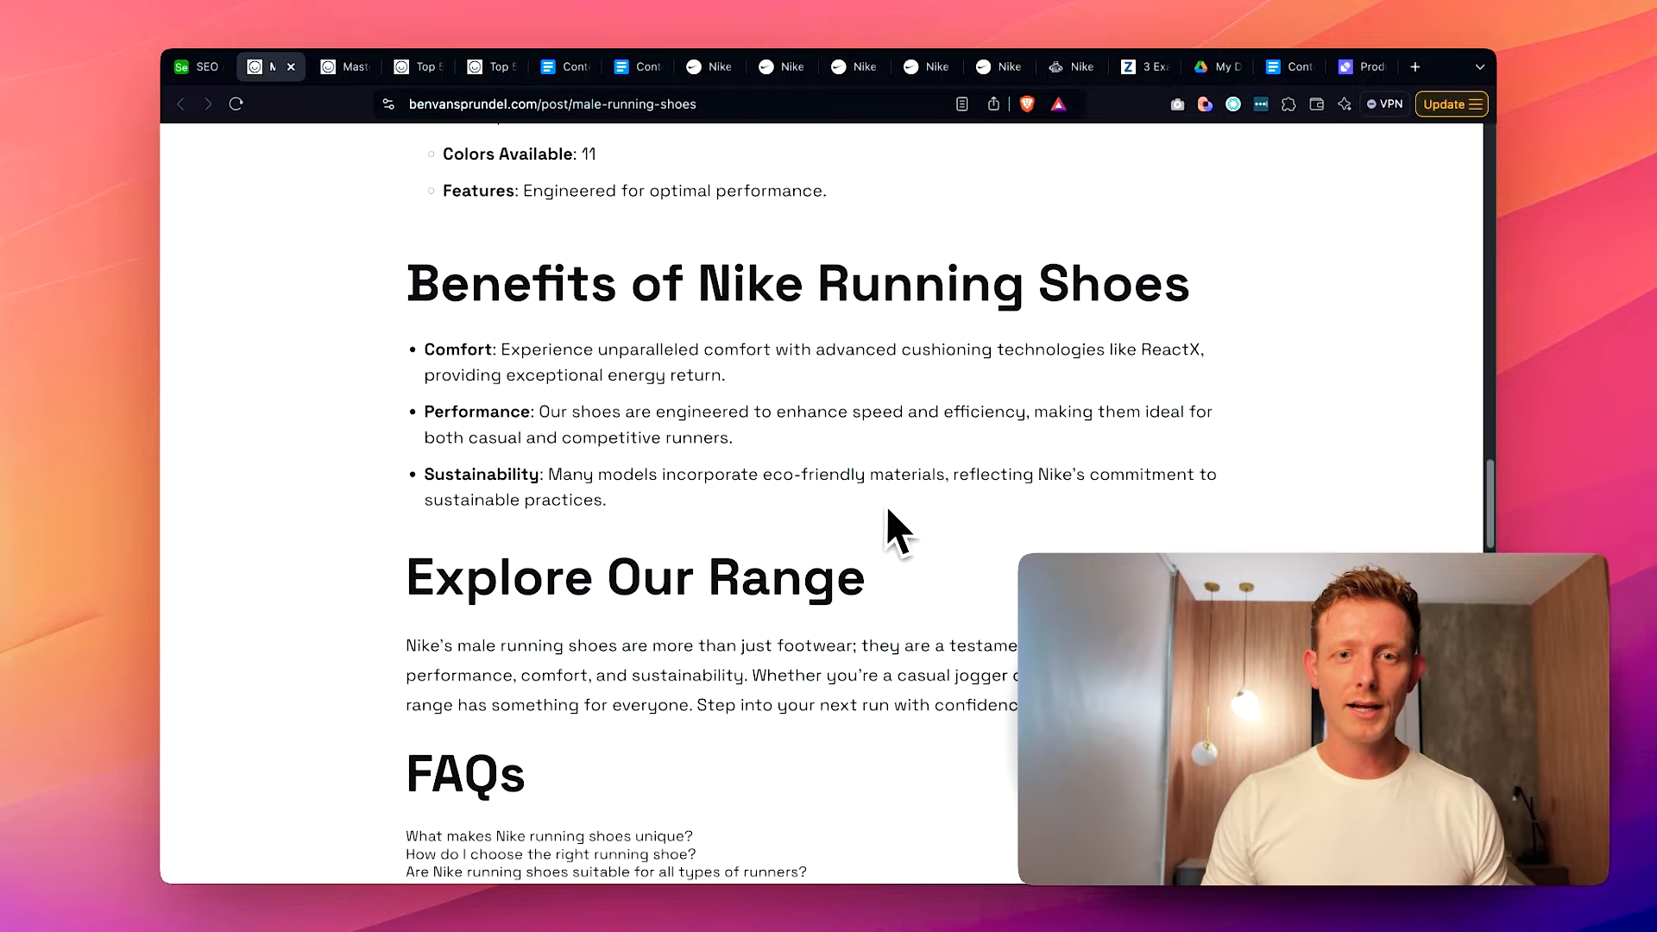
scroll(967, 423, "down", 2)
left_click_drag(625, 690, 402, 598)
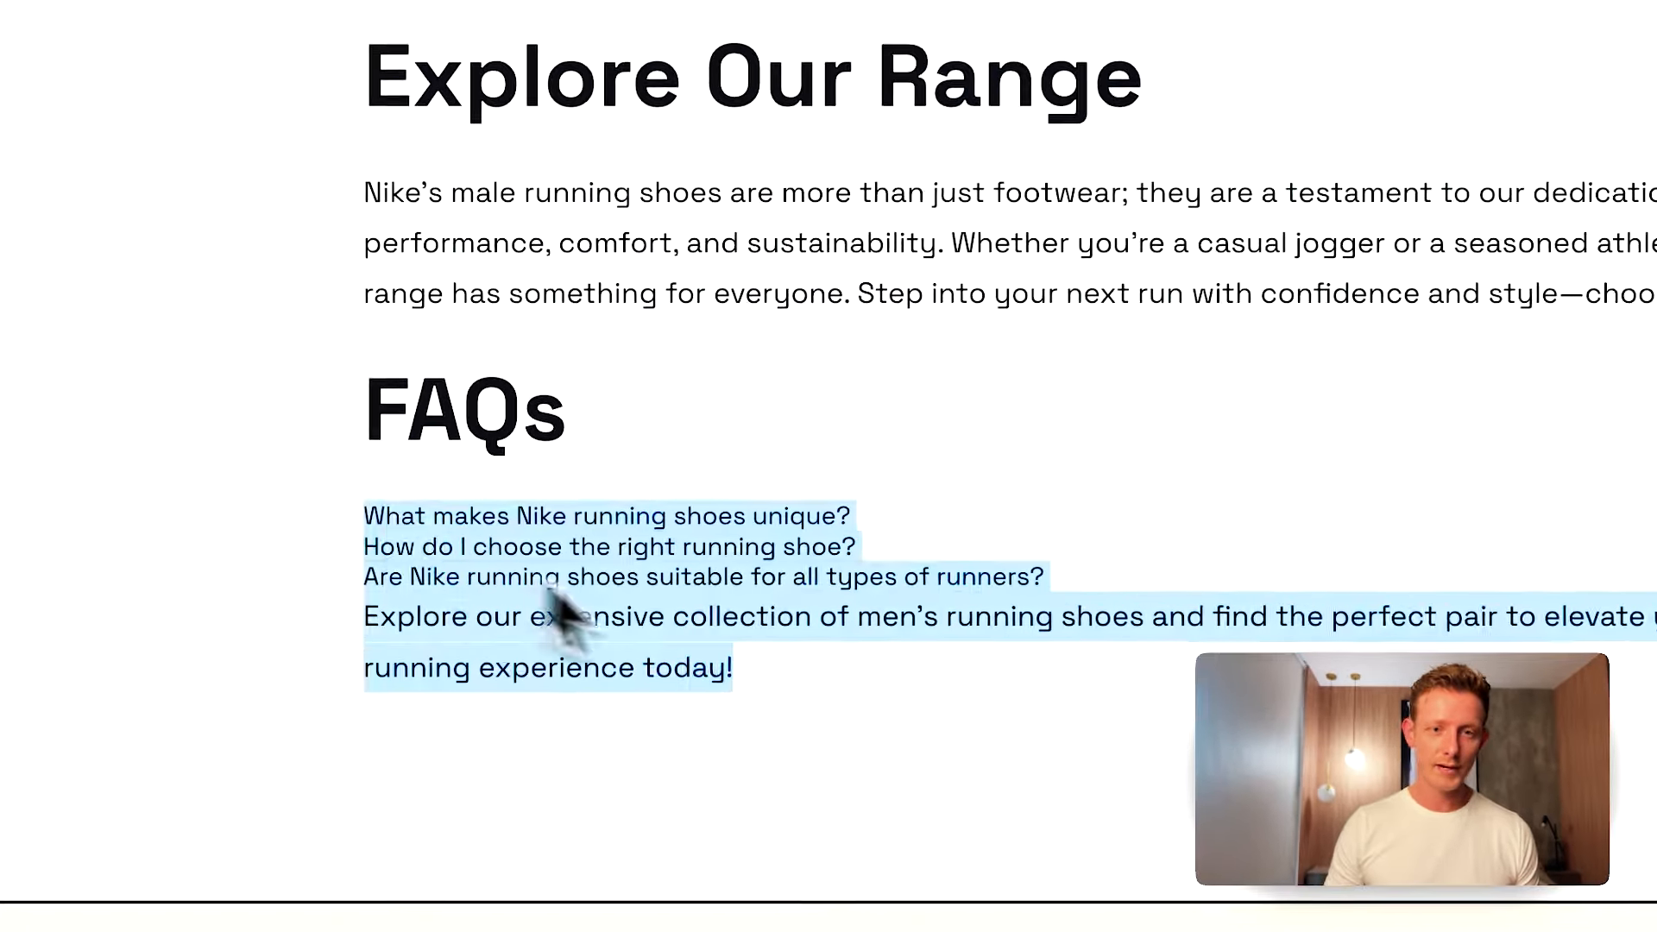
left_click_drag(814, 733, 392, 484)
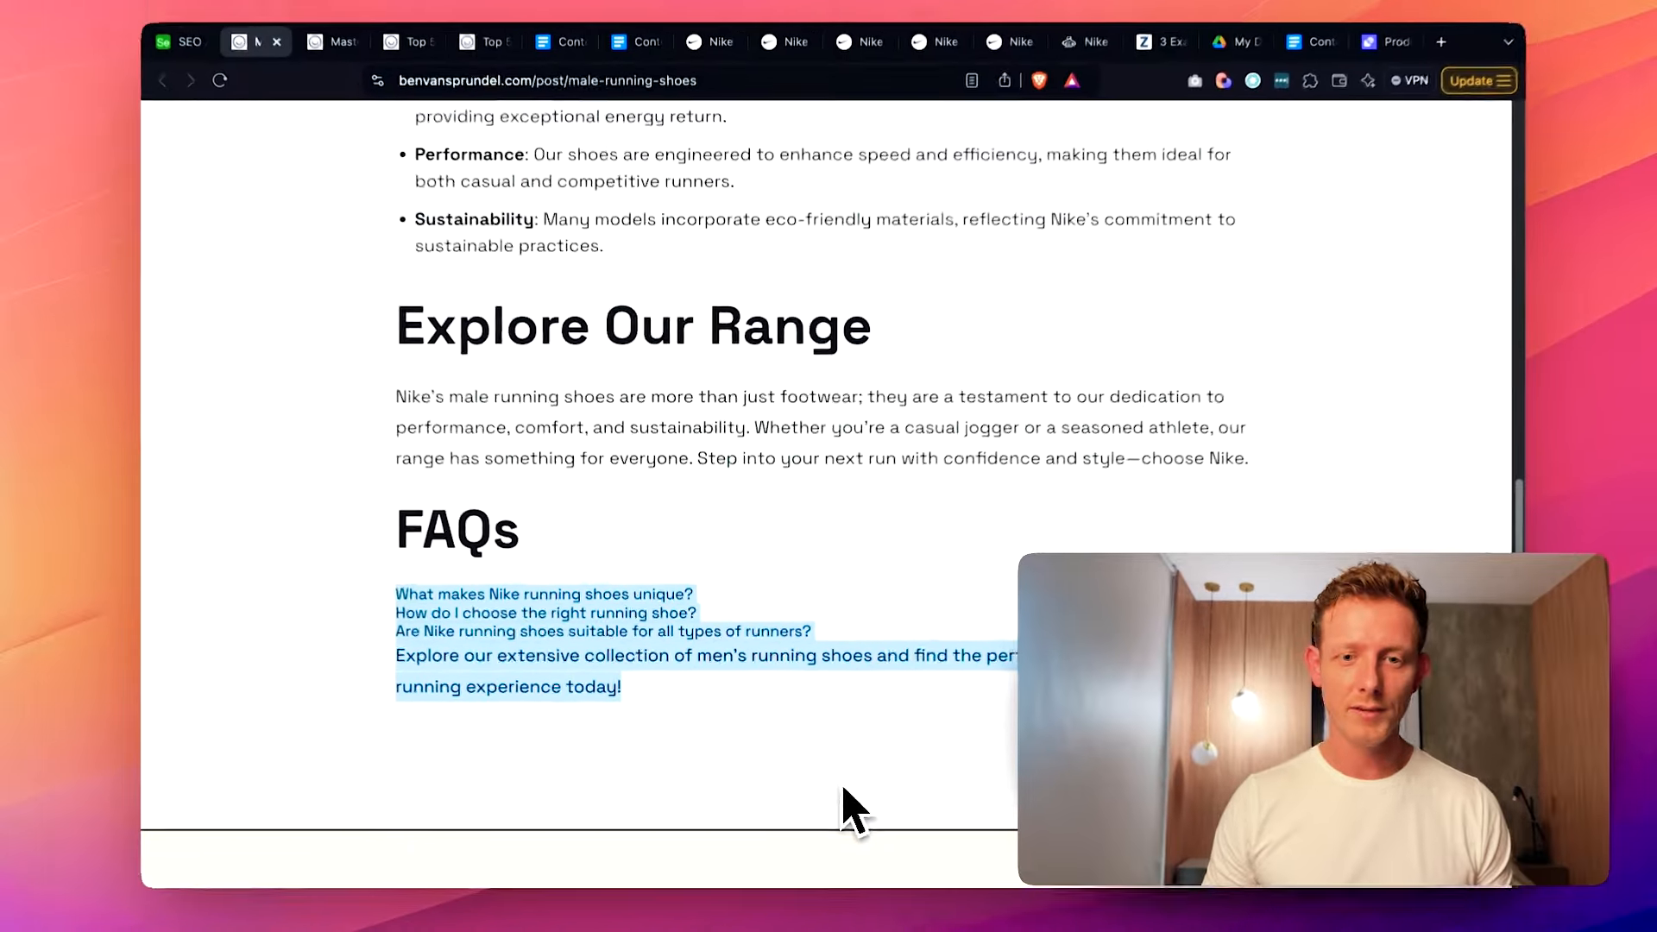
scroll(777, 673, "up", 10)
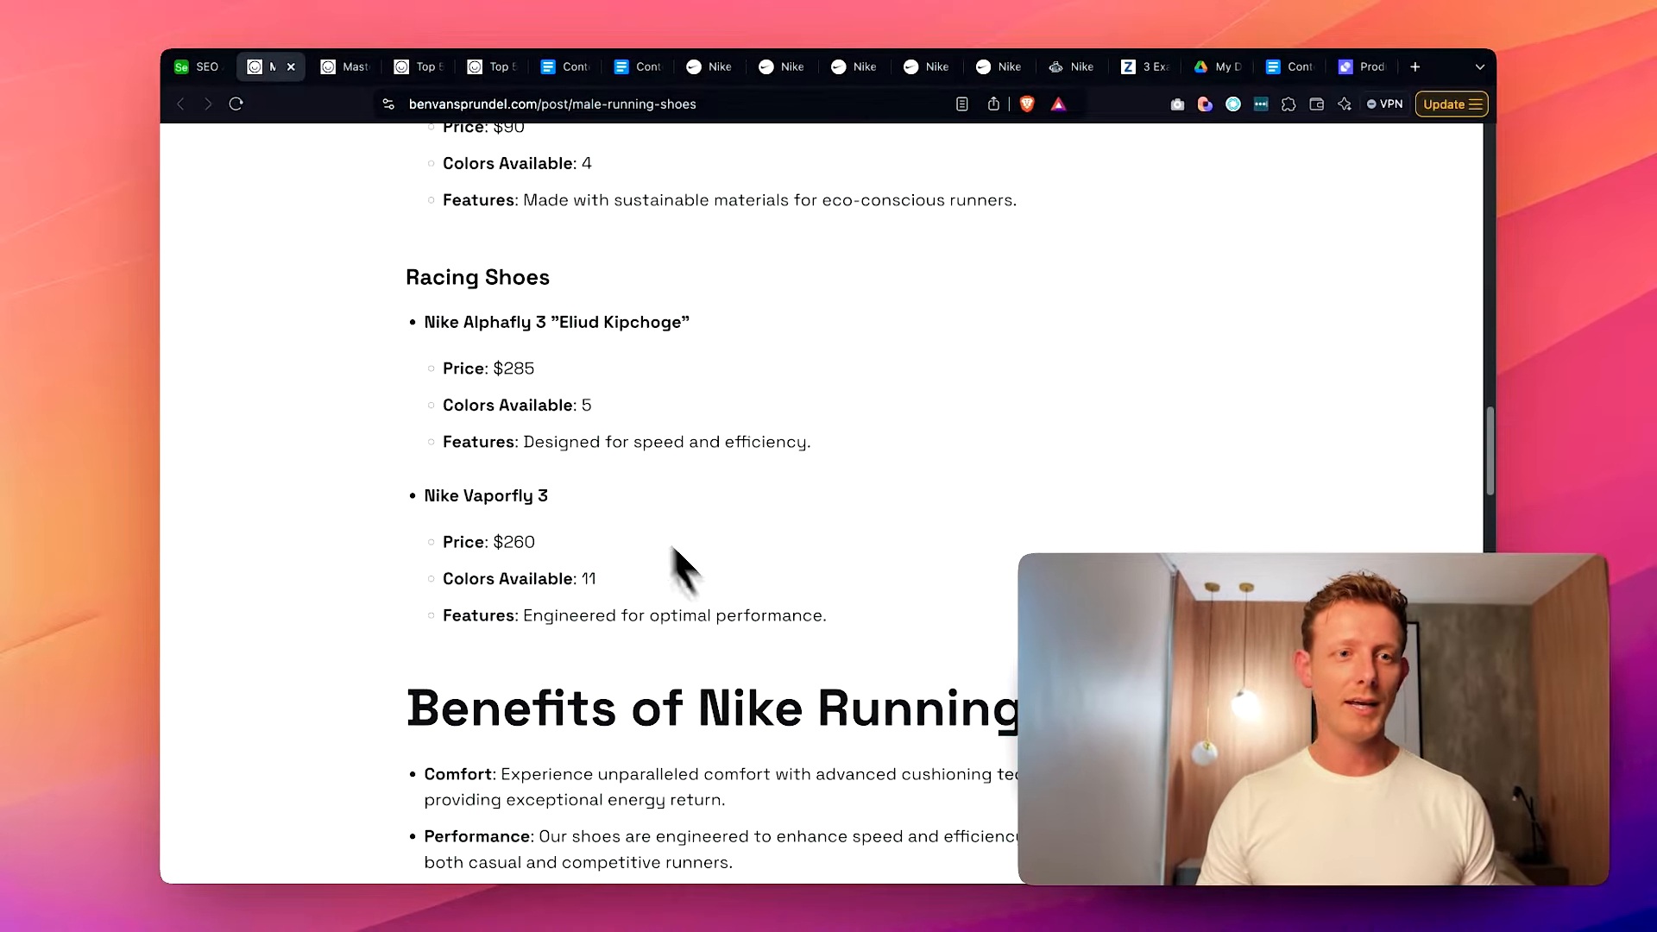
- Return to the Airtable plan, open the SEO Director's Outdoor Running Technique task and view the Research Manager branch in the Figma agent chart
left_click(195, 76)
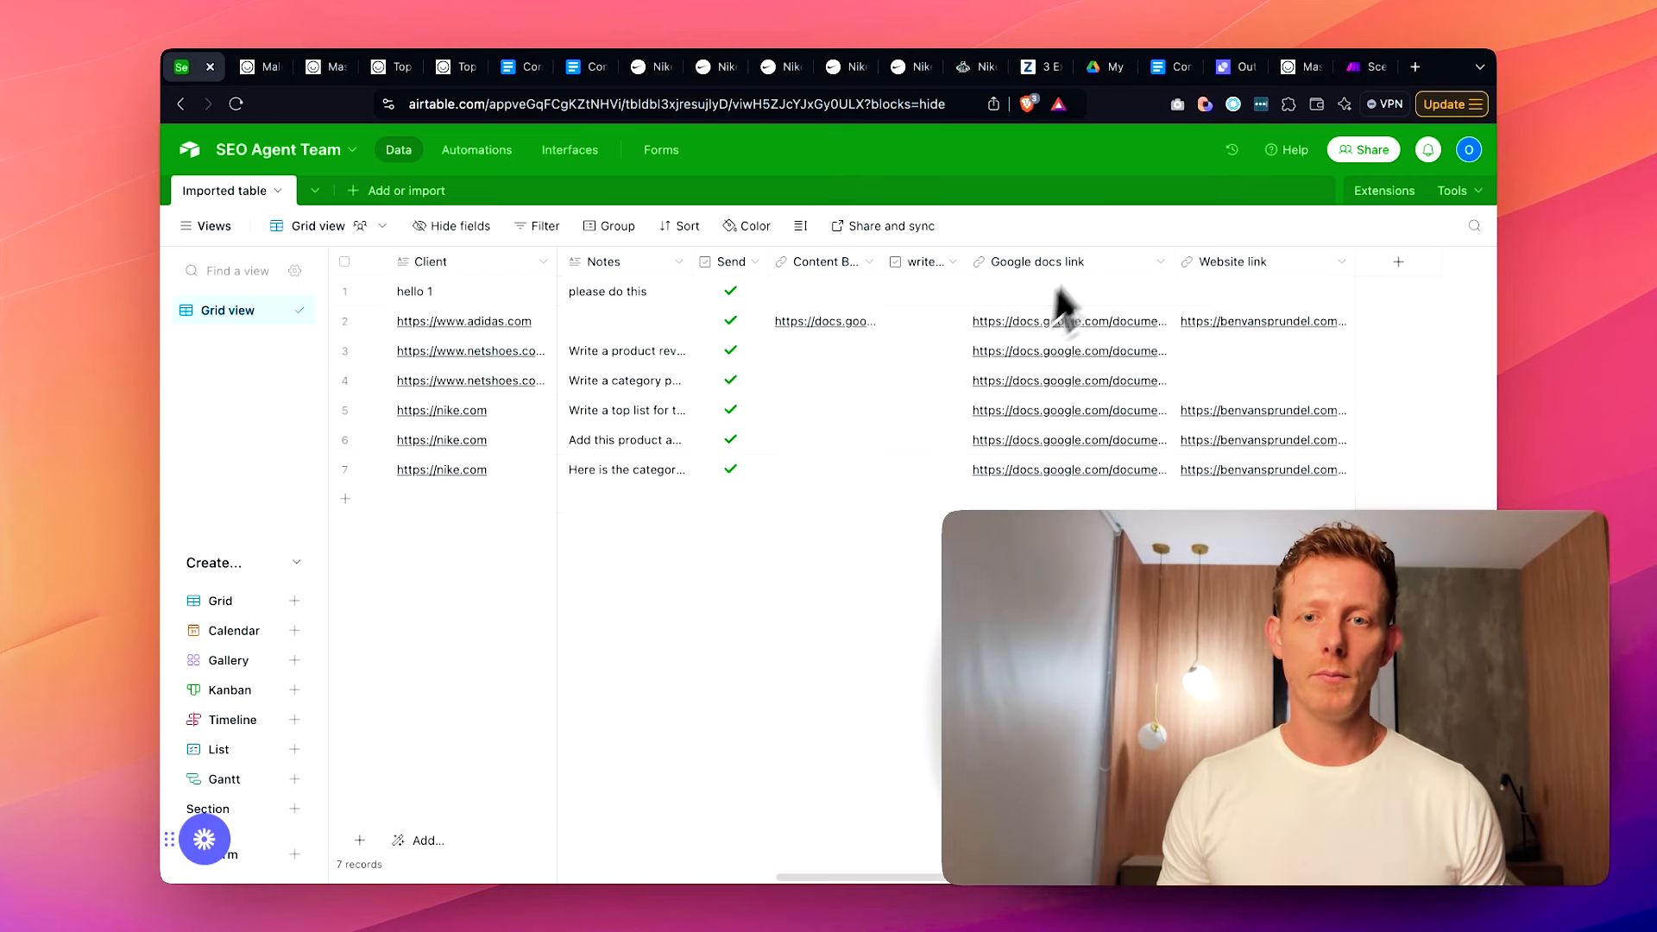
left_click(1214, 78)
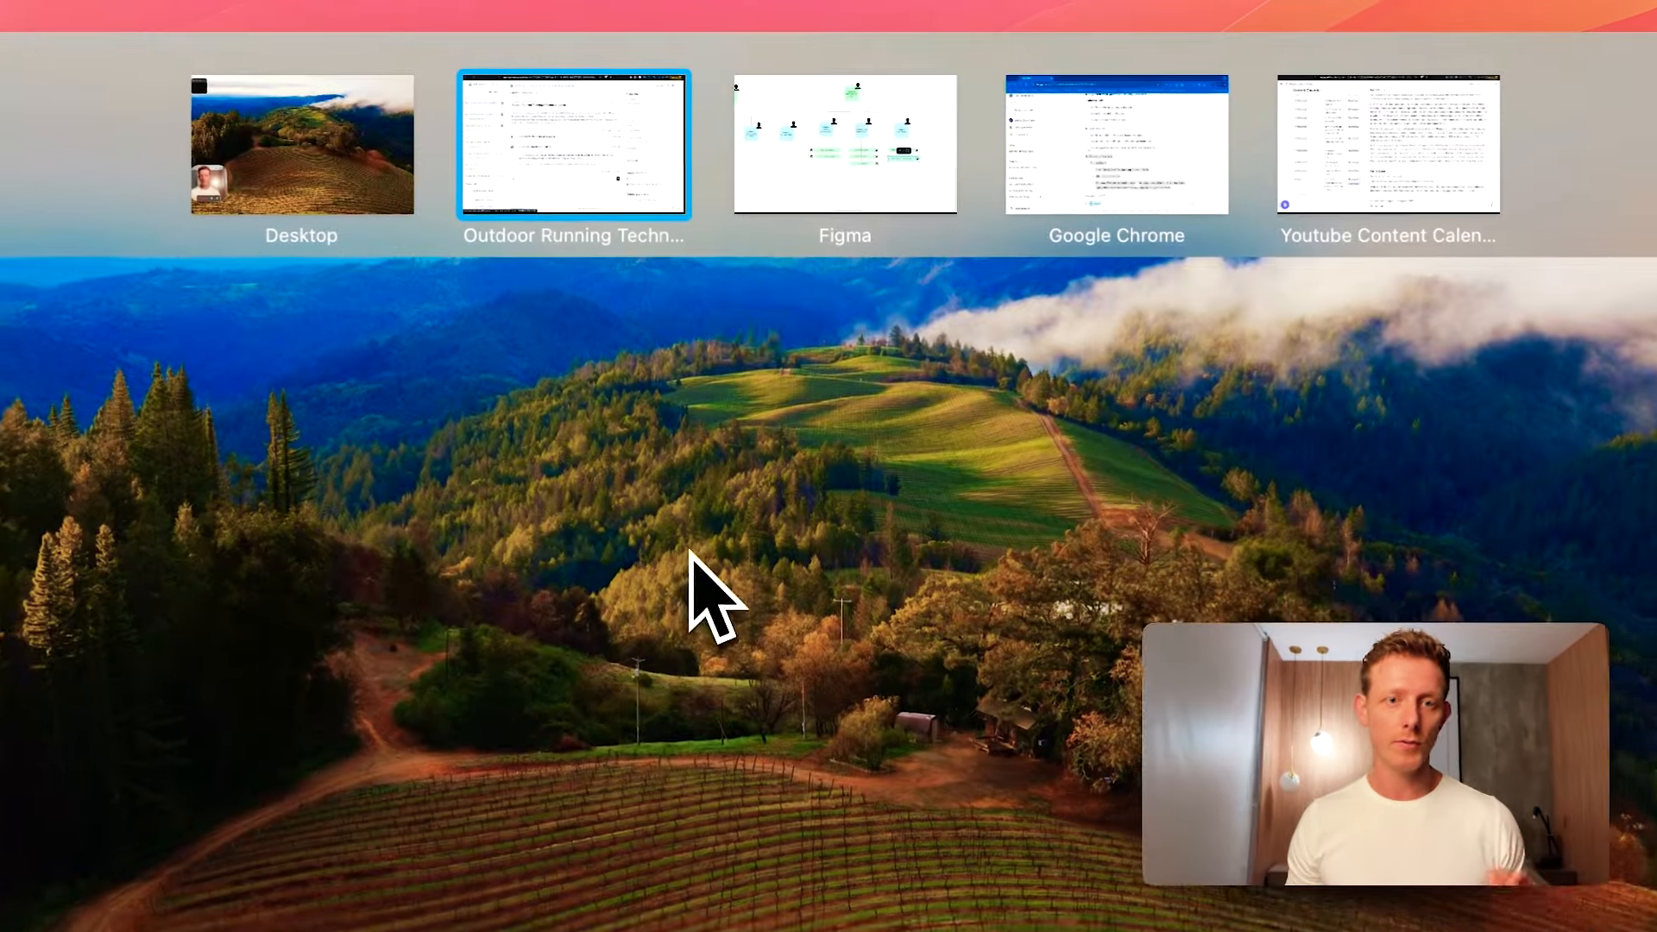
left_click(906, 202)
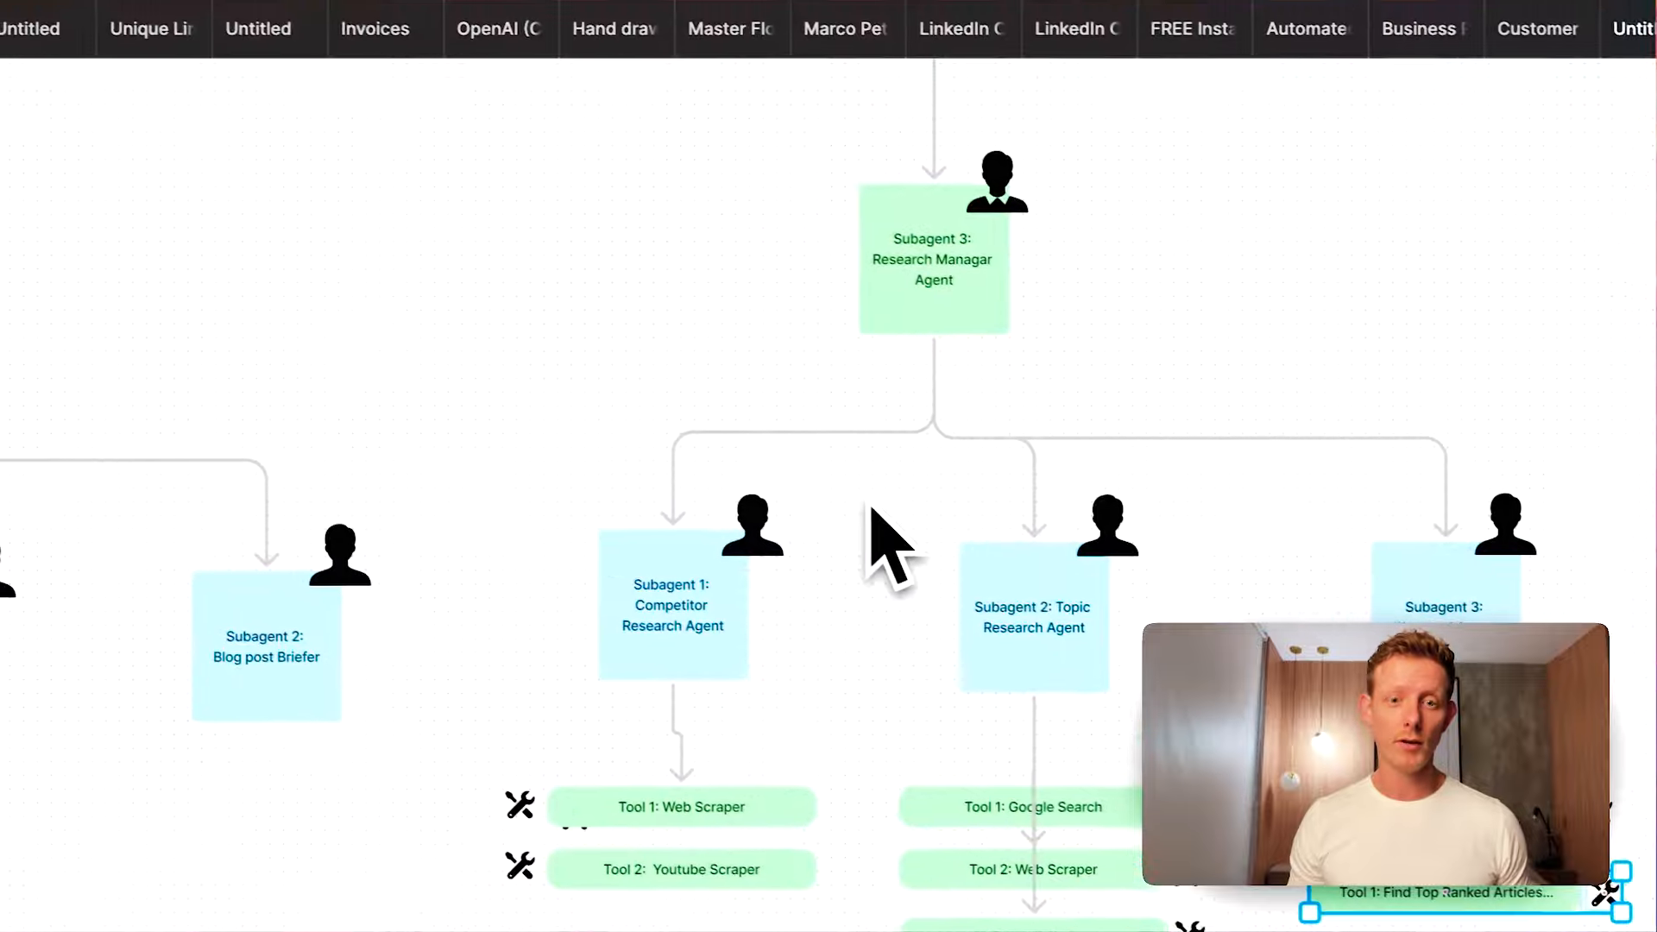
- Switch back to the SEO Director's Outdoor Running Technique task, expand its background steps and open the Research Team Manager conversation
key("ctrl+Up")
left_click(677, 229)
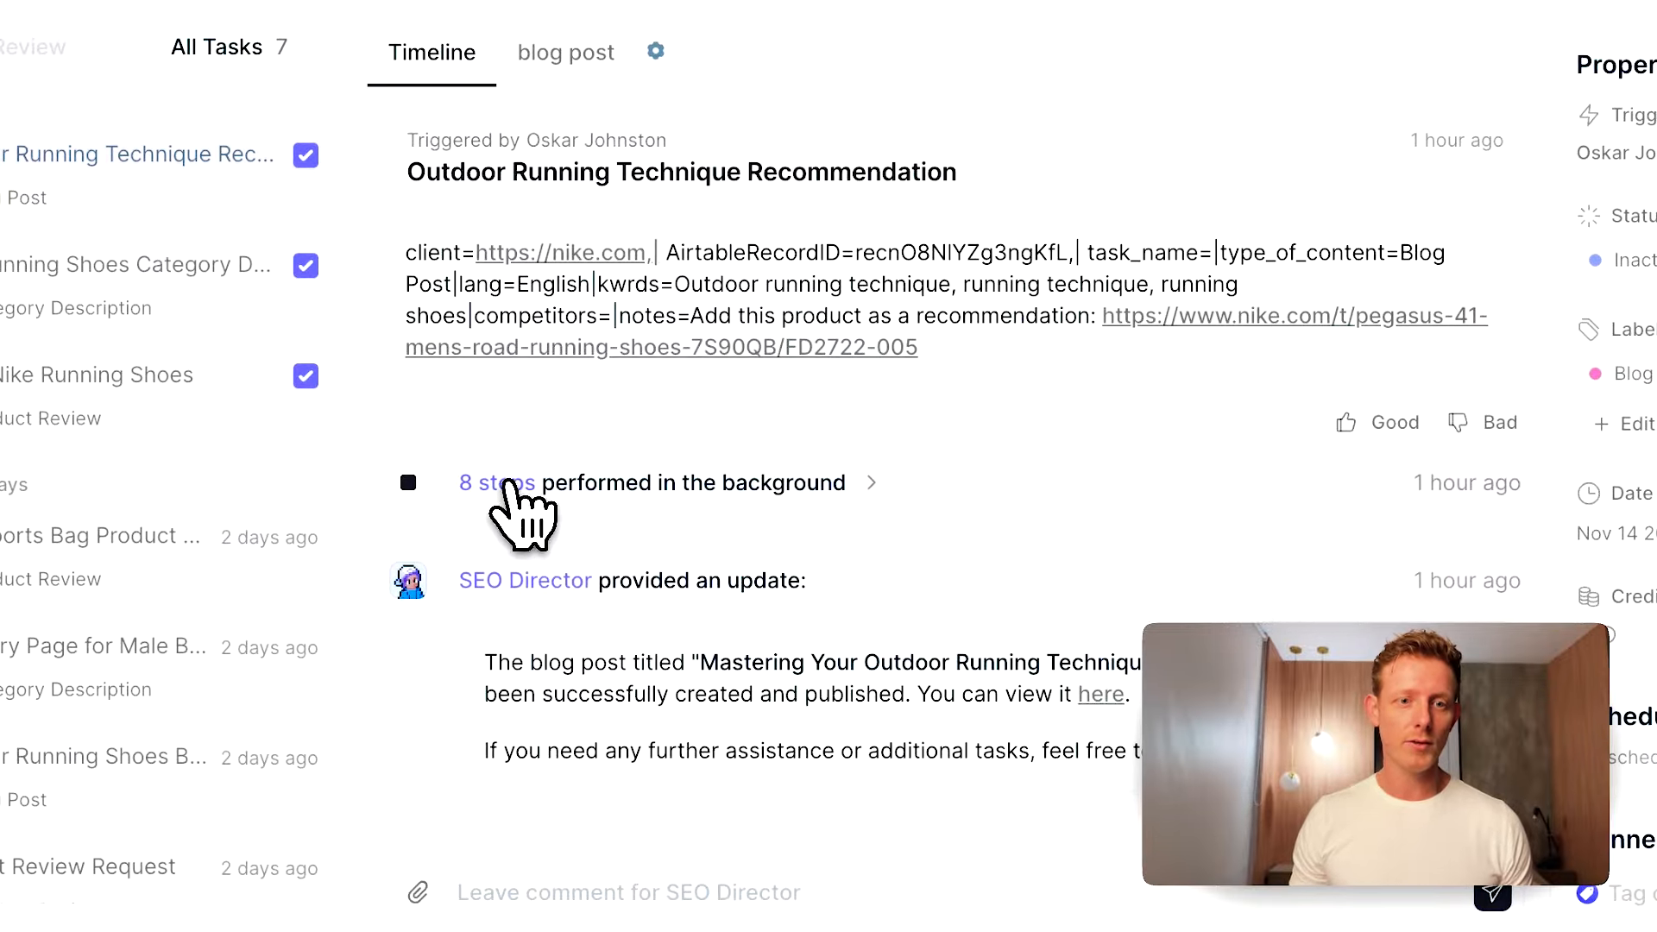
left_click(510, 485)
scroll(777, 415, "up", 7)
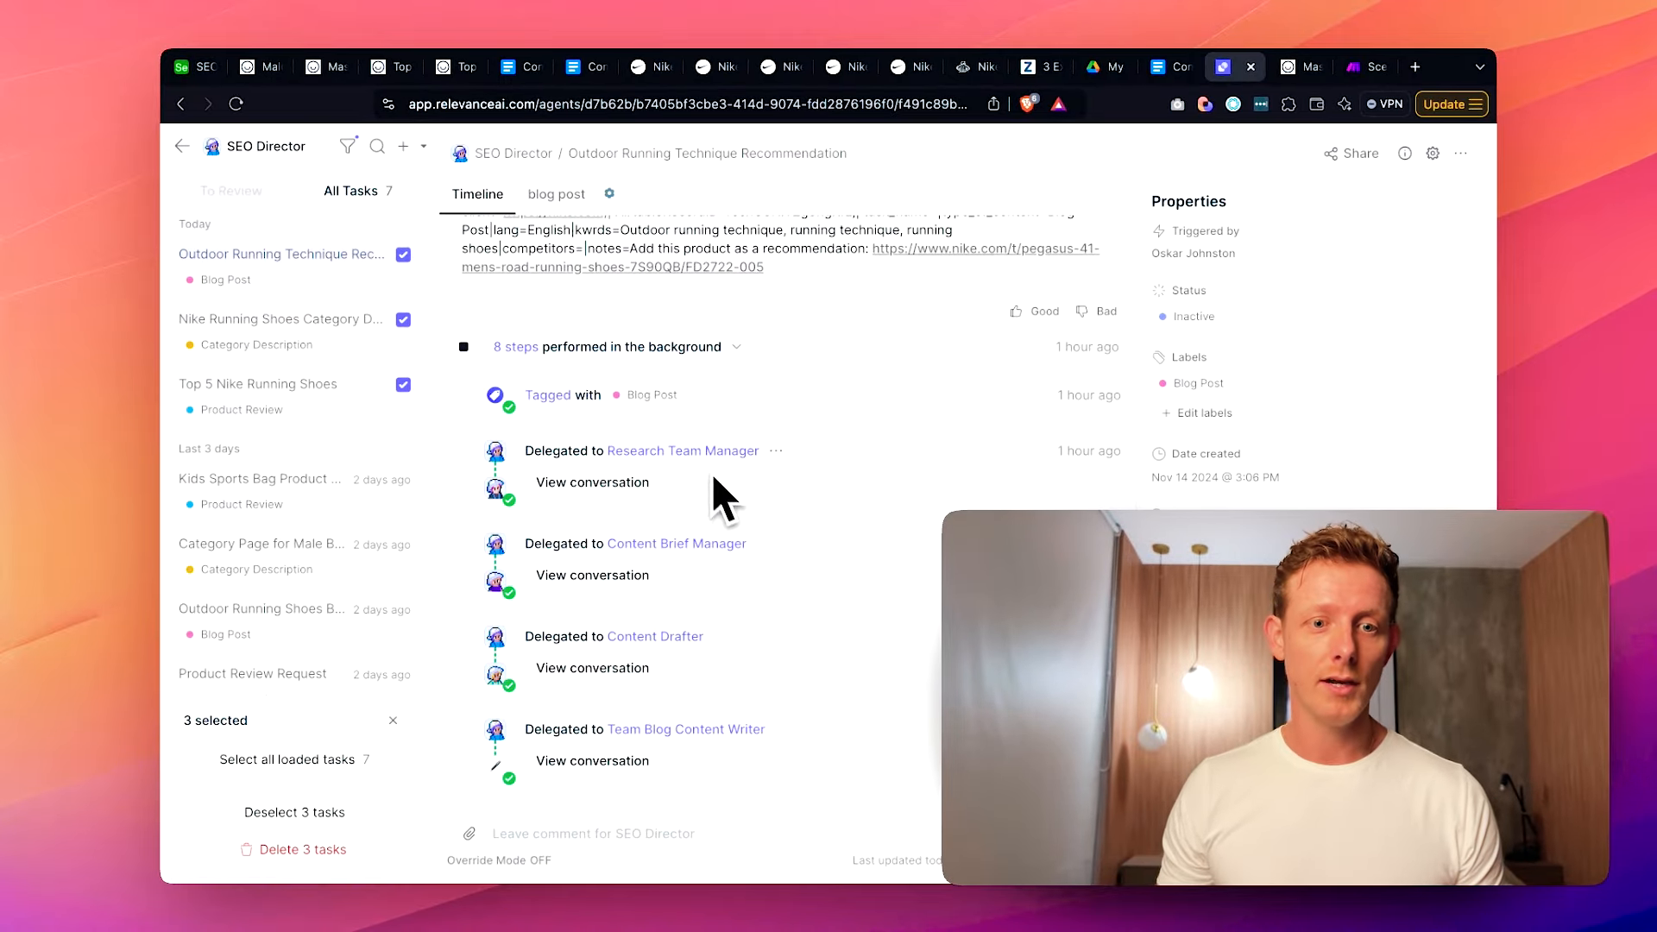
left_click(621, 484)
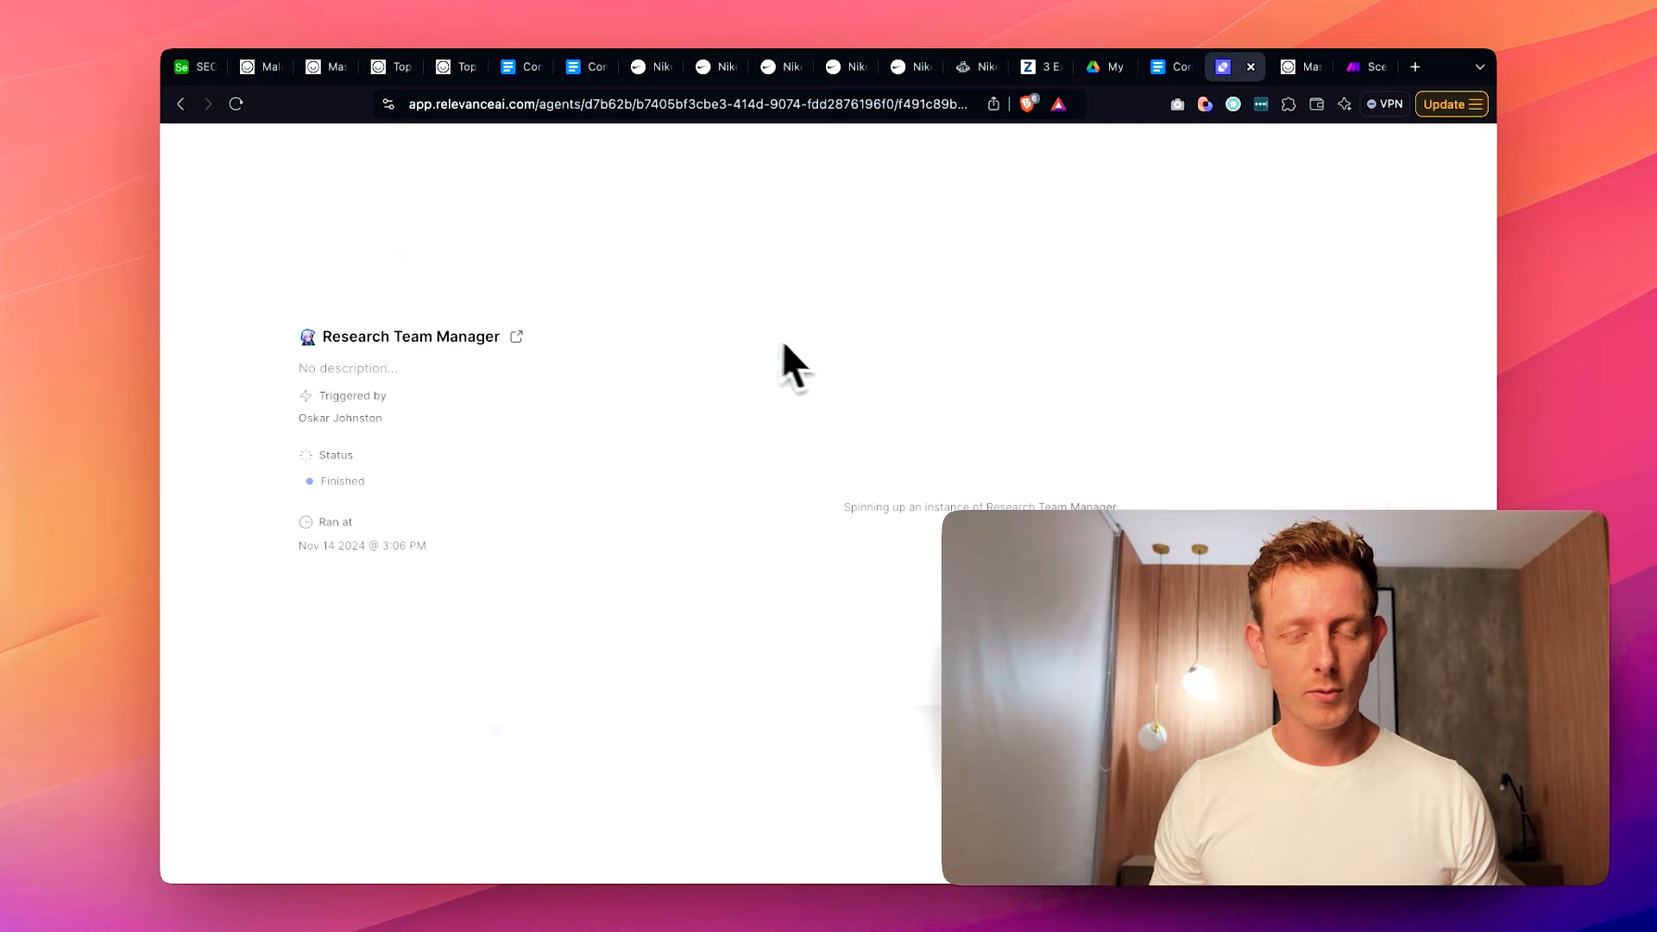
- Highlight the topic, content type, keywords and notes in the research brief assigned to the Research Team Manager
left_click_drag(619, 298, 630, 291)
left_click(640, 340)
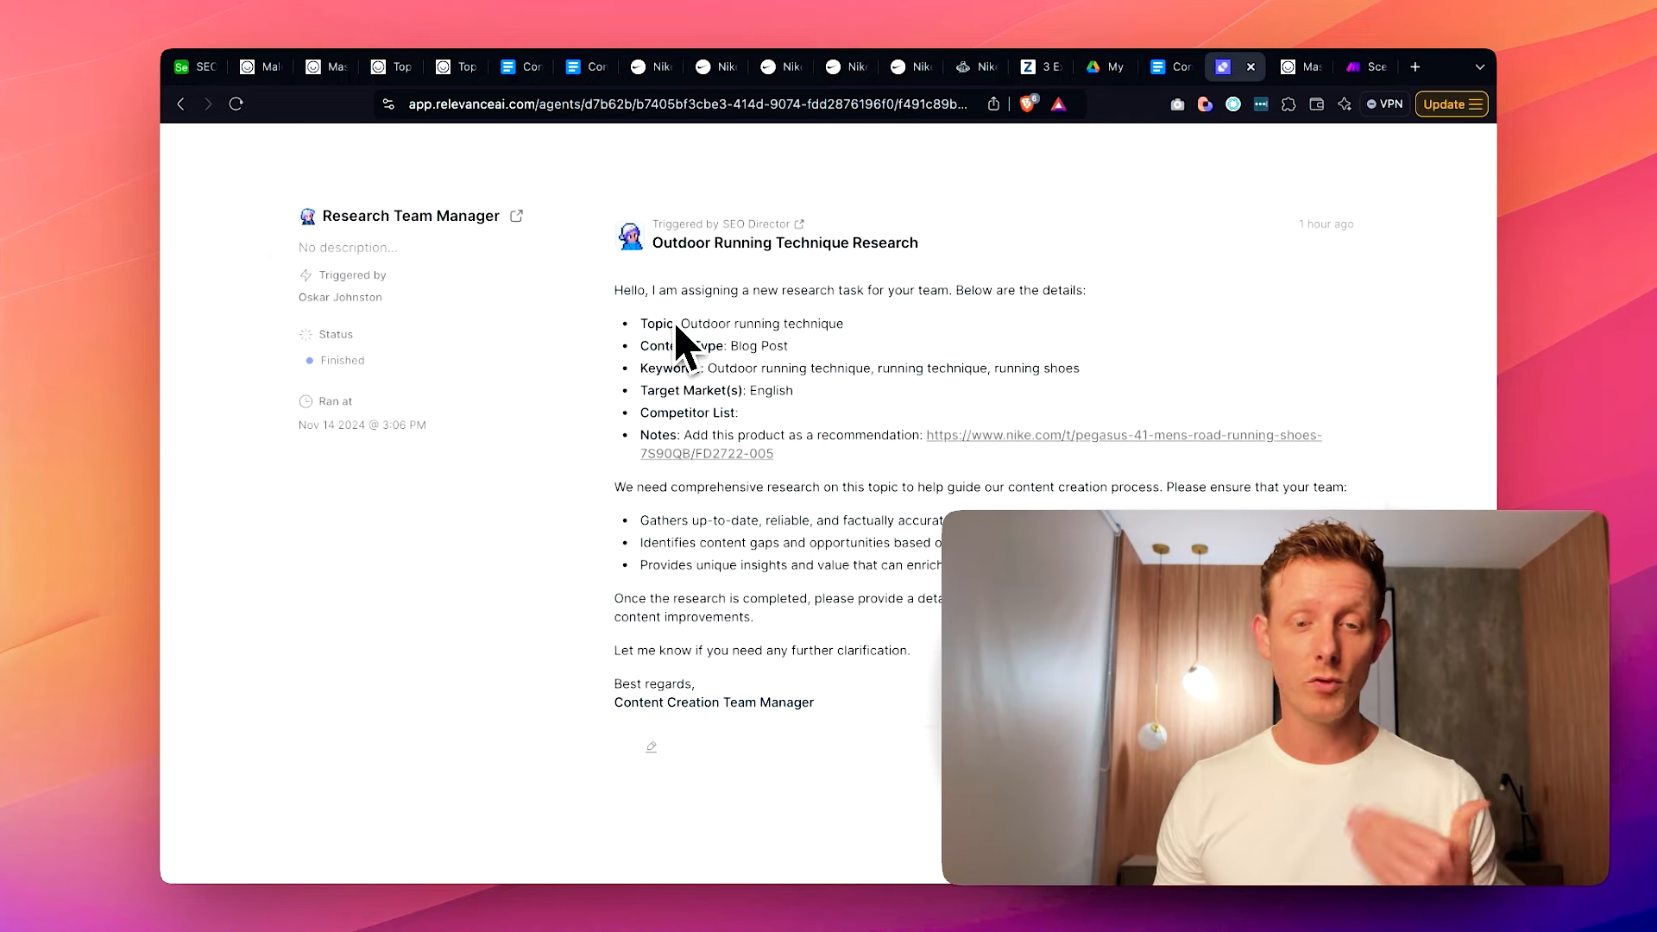
left_click_drag(816, 477, 651, 319)
left_click(799, 440)
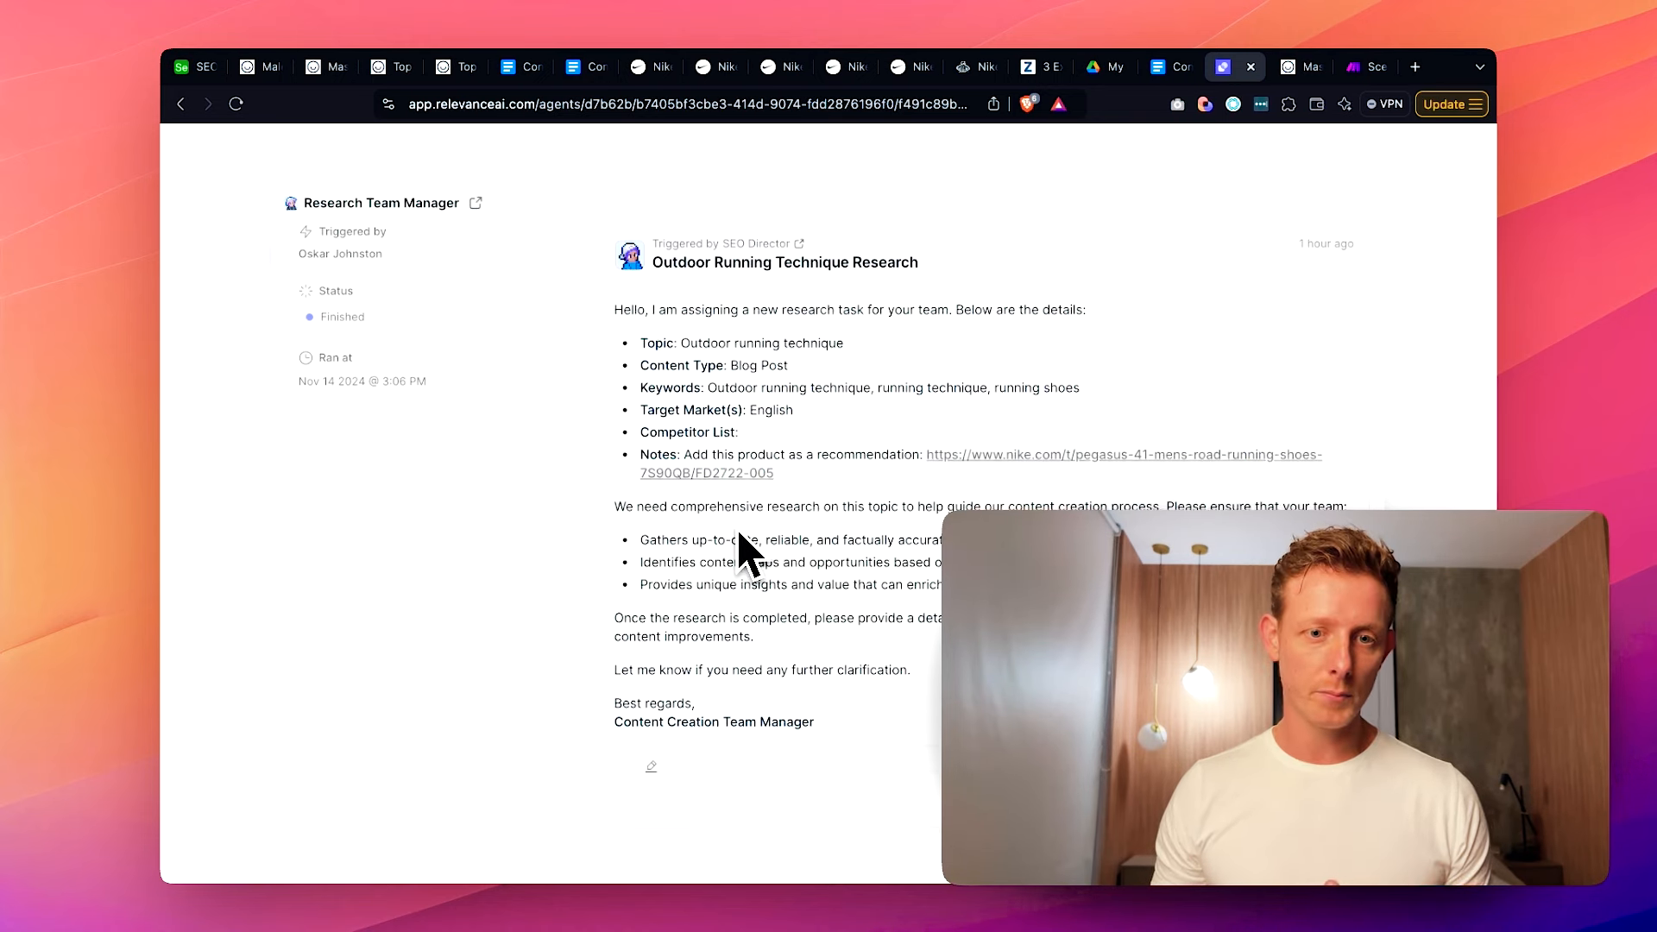
- Highlight the brief's Content Creation Team Manager sign-off and expand the background steps beneath it
scroll(811, 620, "down", 2)
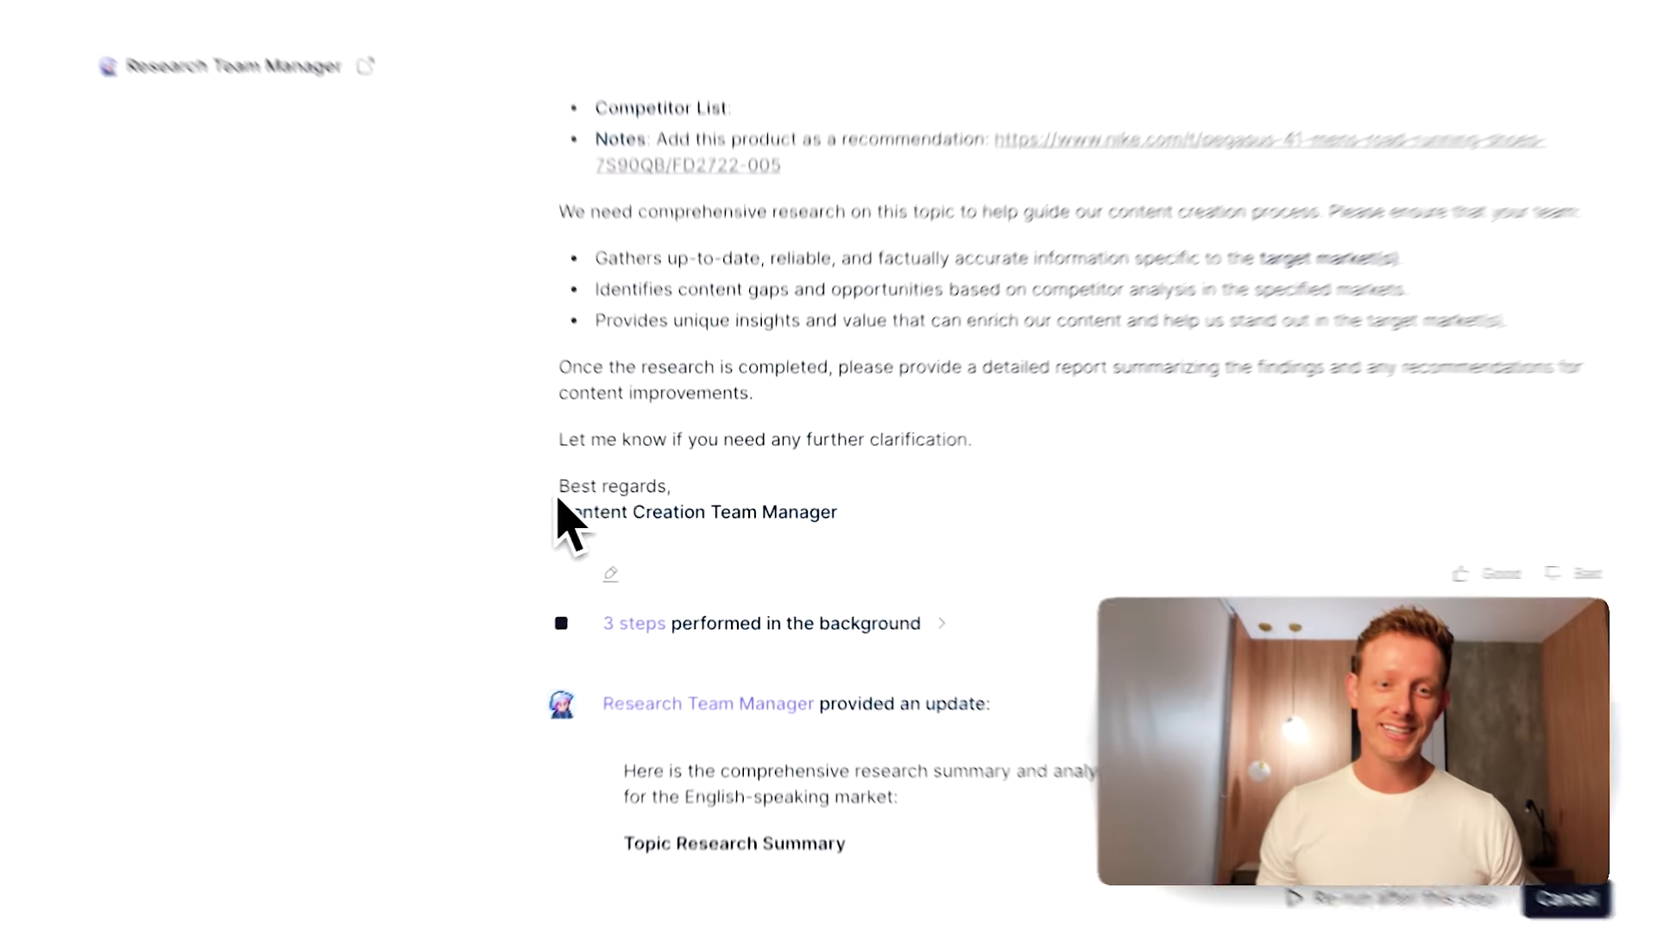
left_click_drag(613, 508, 695, 507)
mouse_move(857, 507)
left_mouse_down()
mouse_move(869, 529)
mouse_move(610, 455)
mouse_move(492, 492)
left_mouse_up()
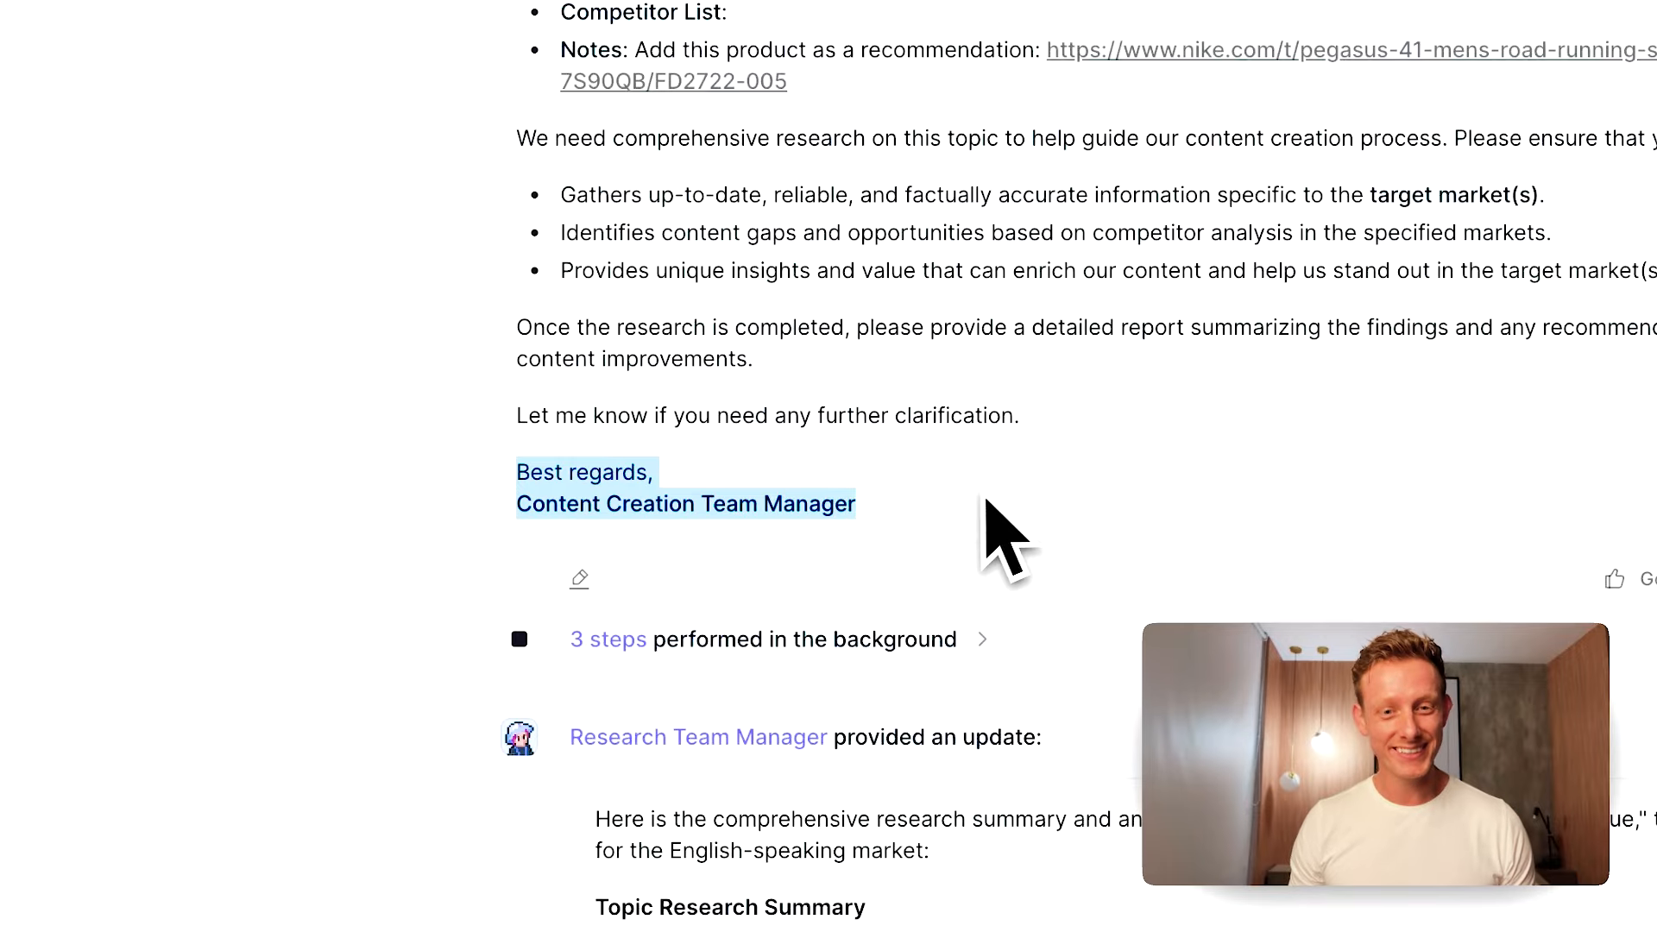
left_click(604, 517)
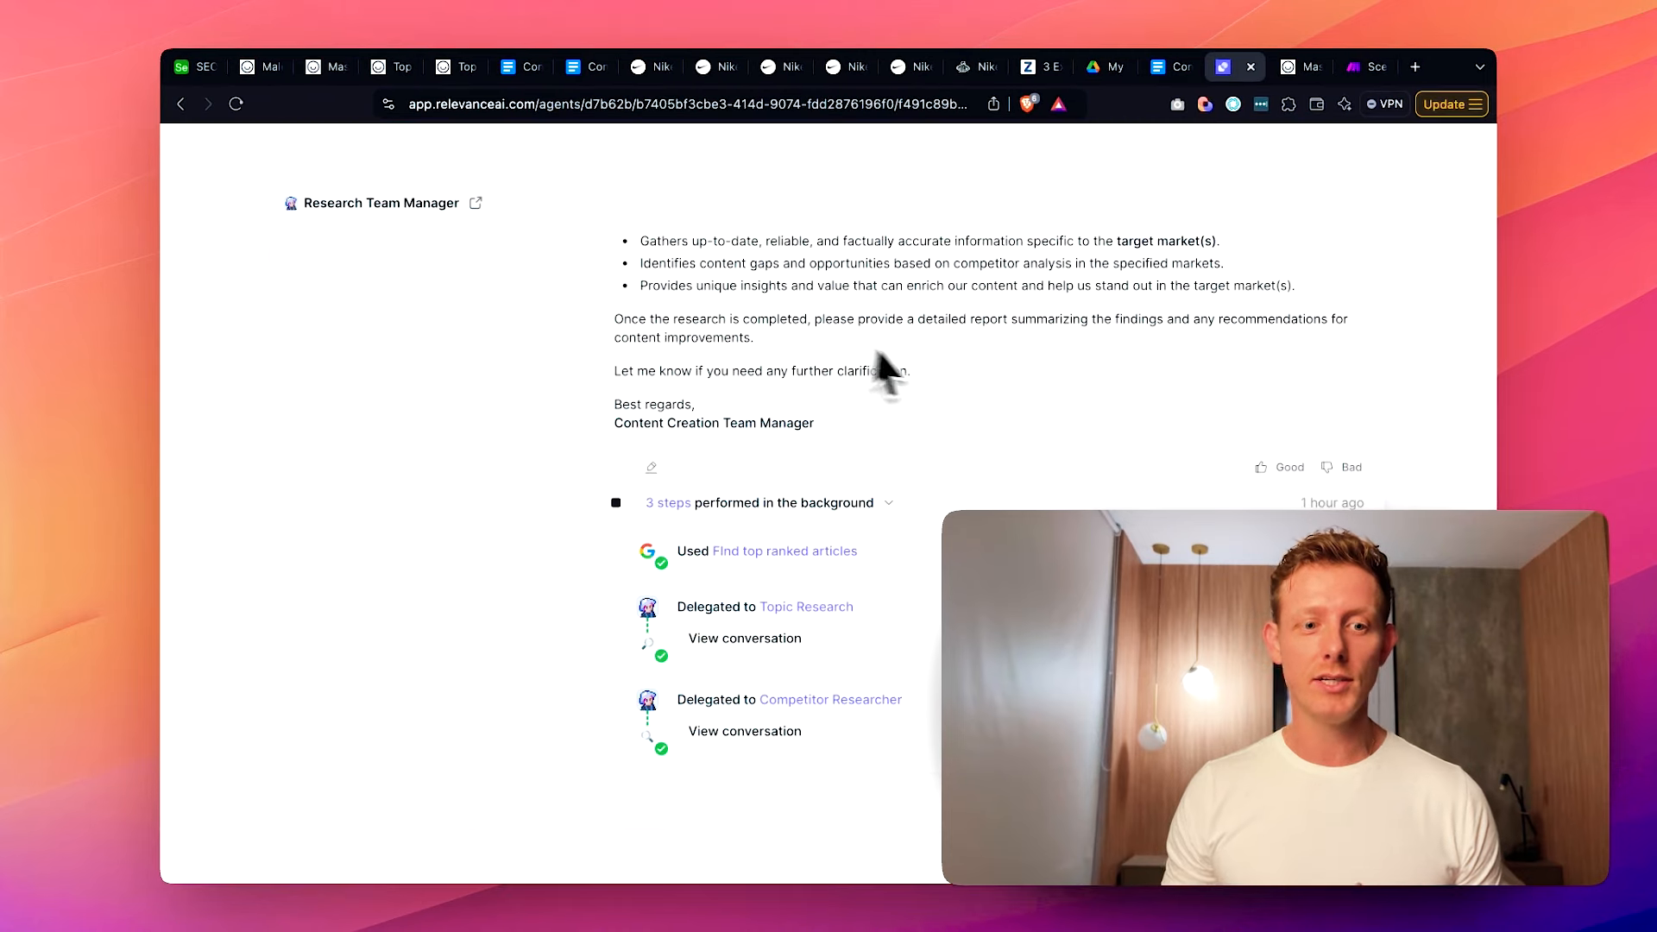
scroll(1071, 455, "down", 3)
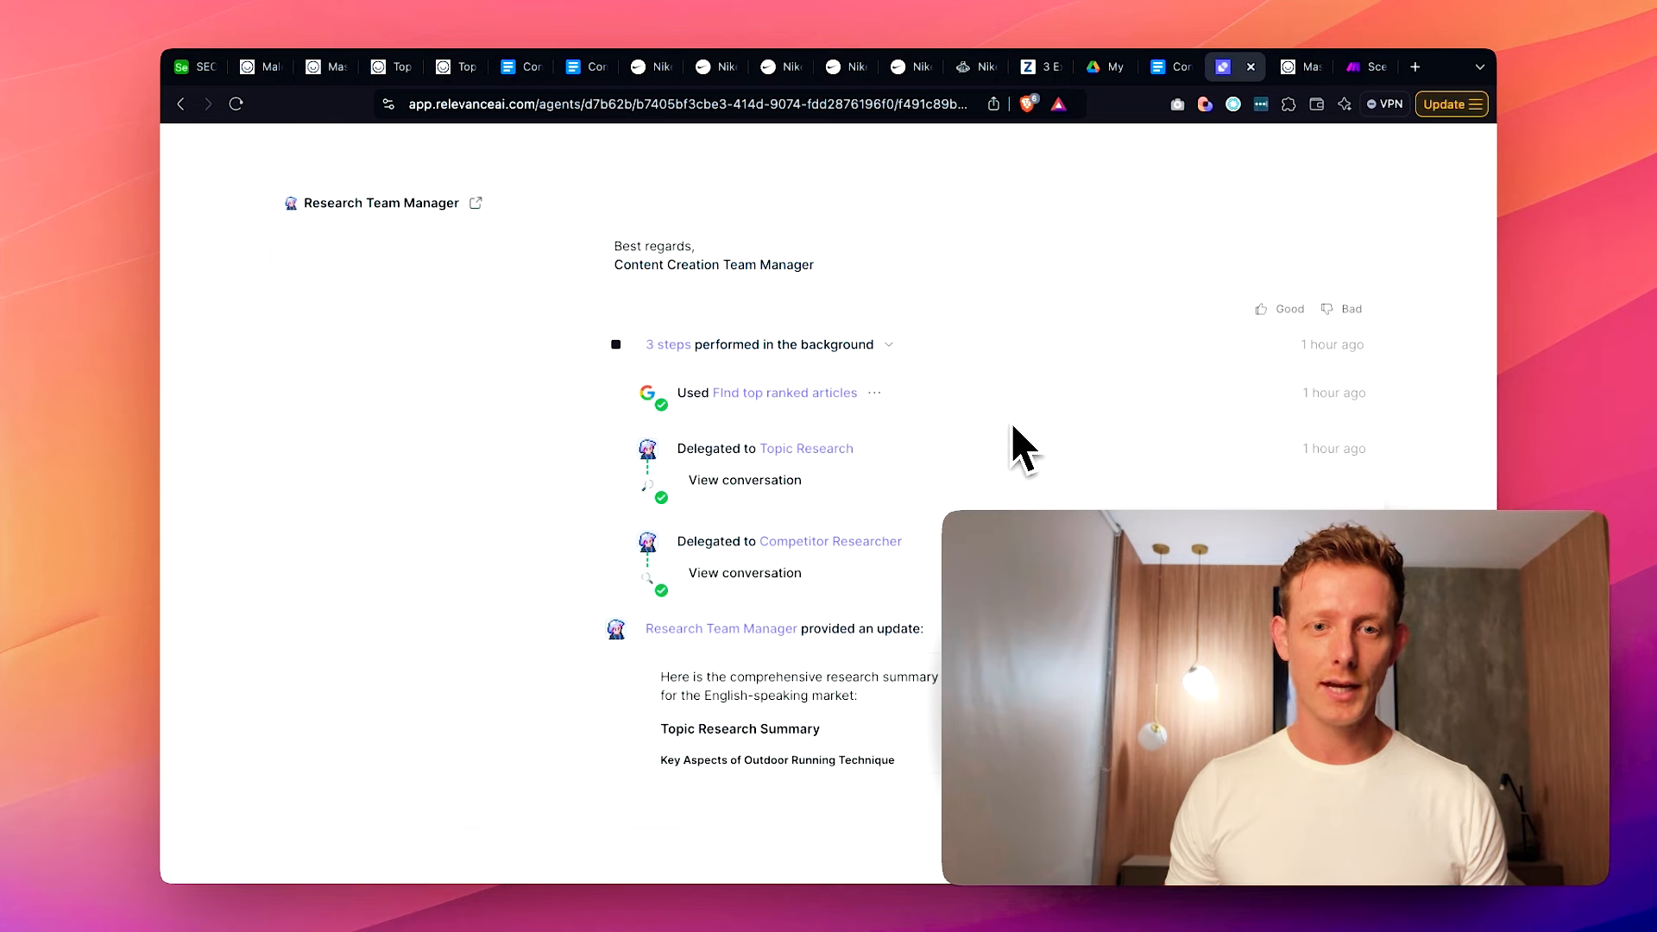
- In the Figma chart, move the Find Top Ranked Articles tool from the Keyword Agent to beside the Research Manager Agent, and return to the conversation
key("ctrl+Up")
left_click(1012, 203)
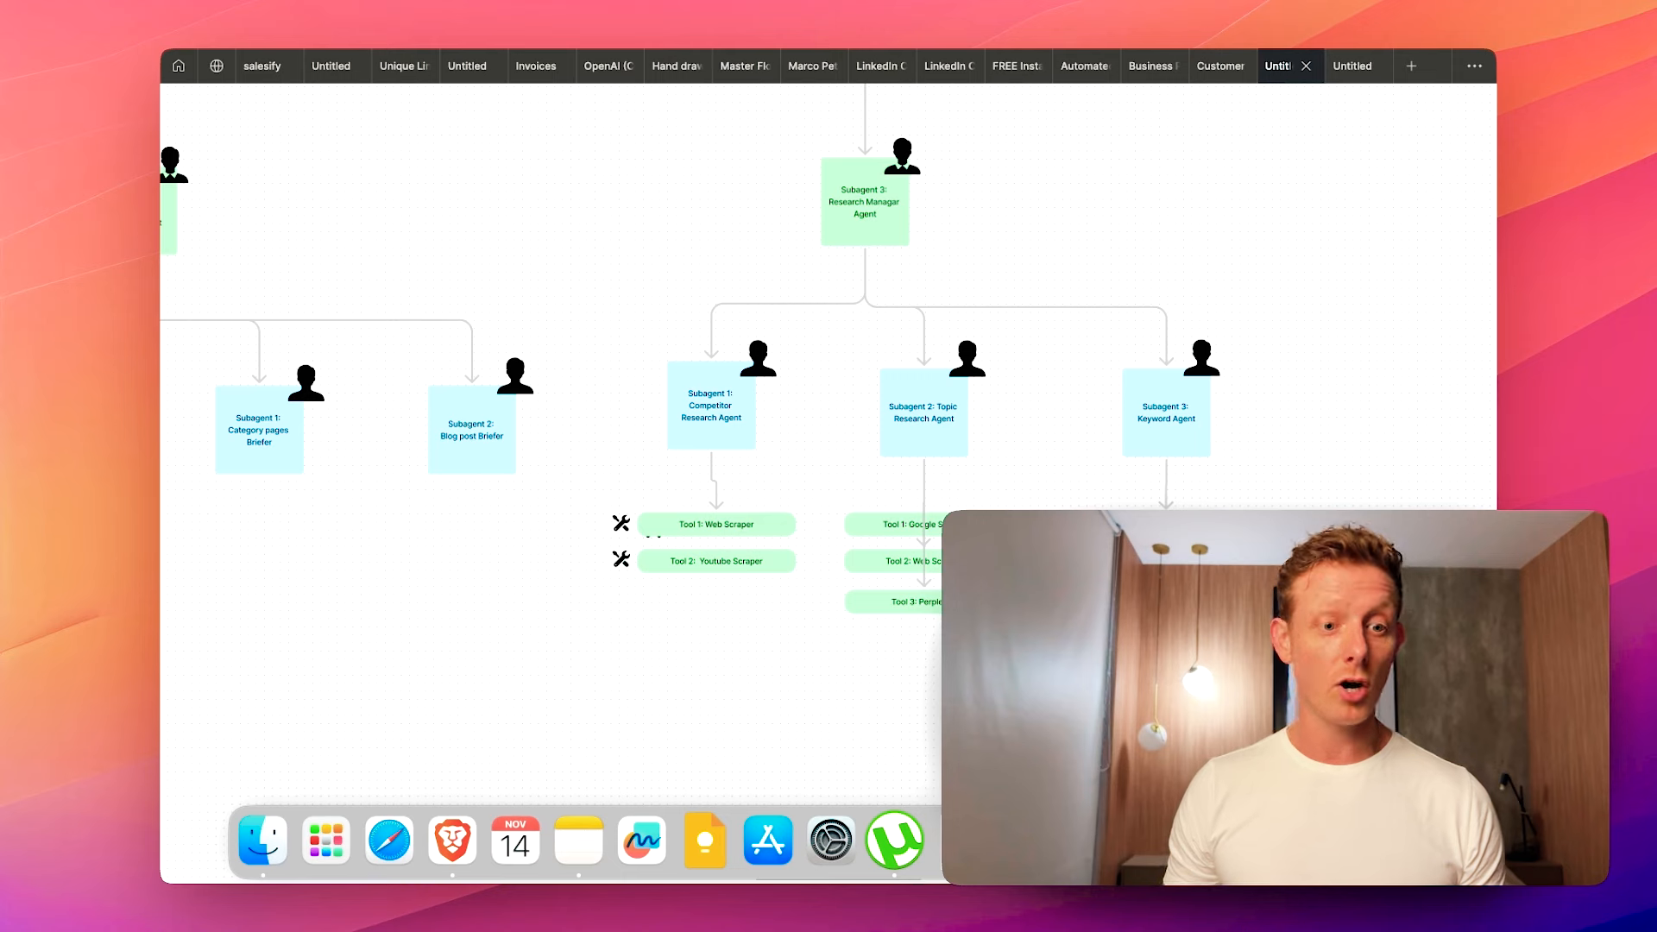
left_click_drag(1187, 562, 1066, 216)
key("ctrl+Up")
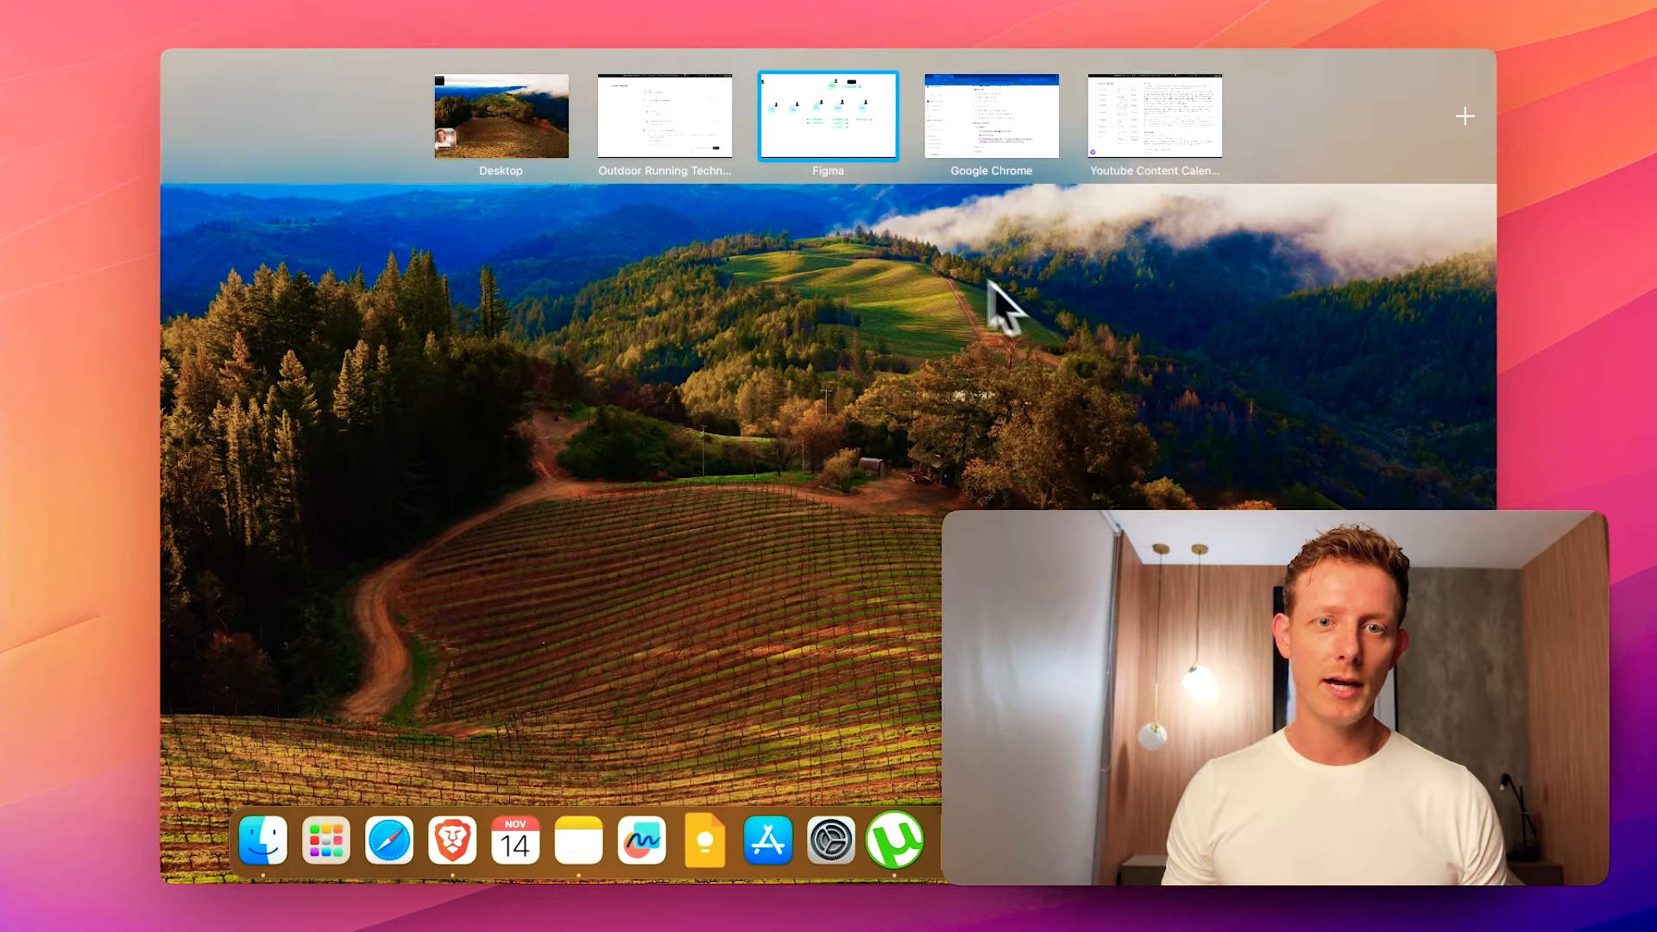
left_click(701, 142)
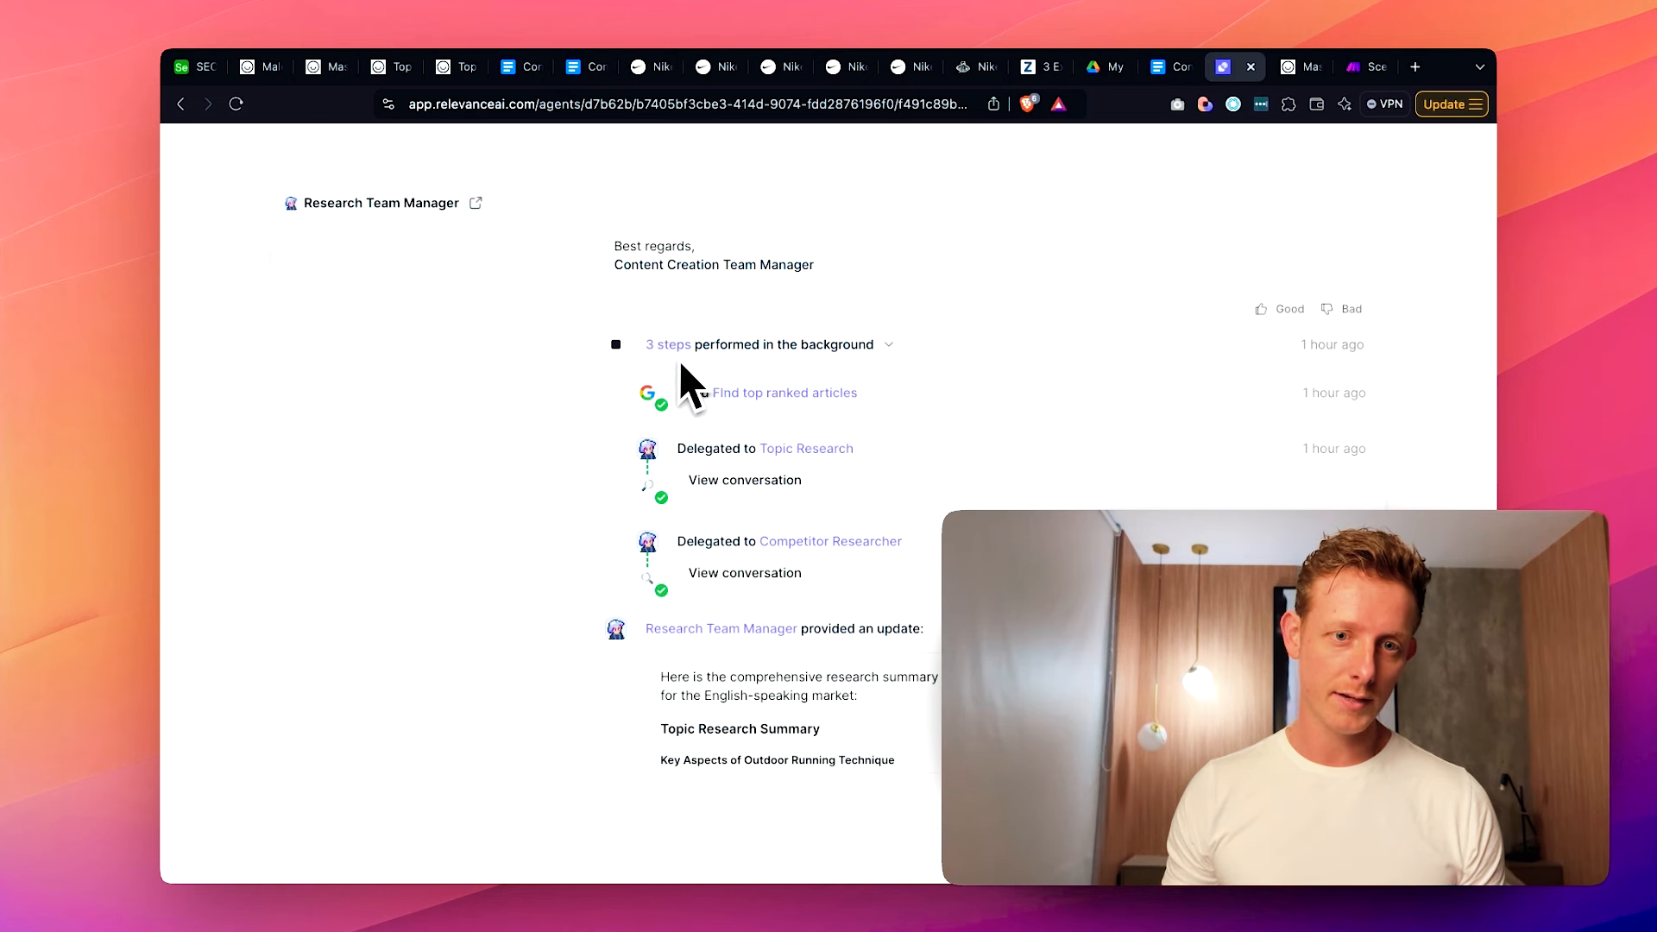
- Open the Find top ranked articles run, highlight its Google search query "Outdoor running technique" and close the run details
left_click(782, 396)
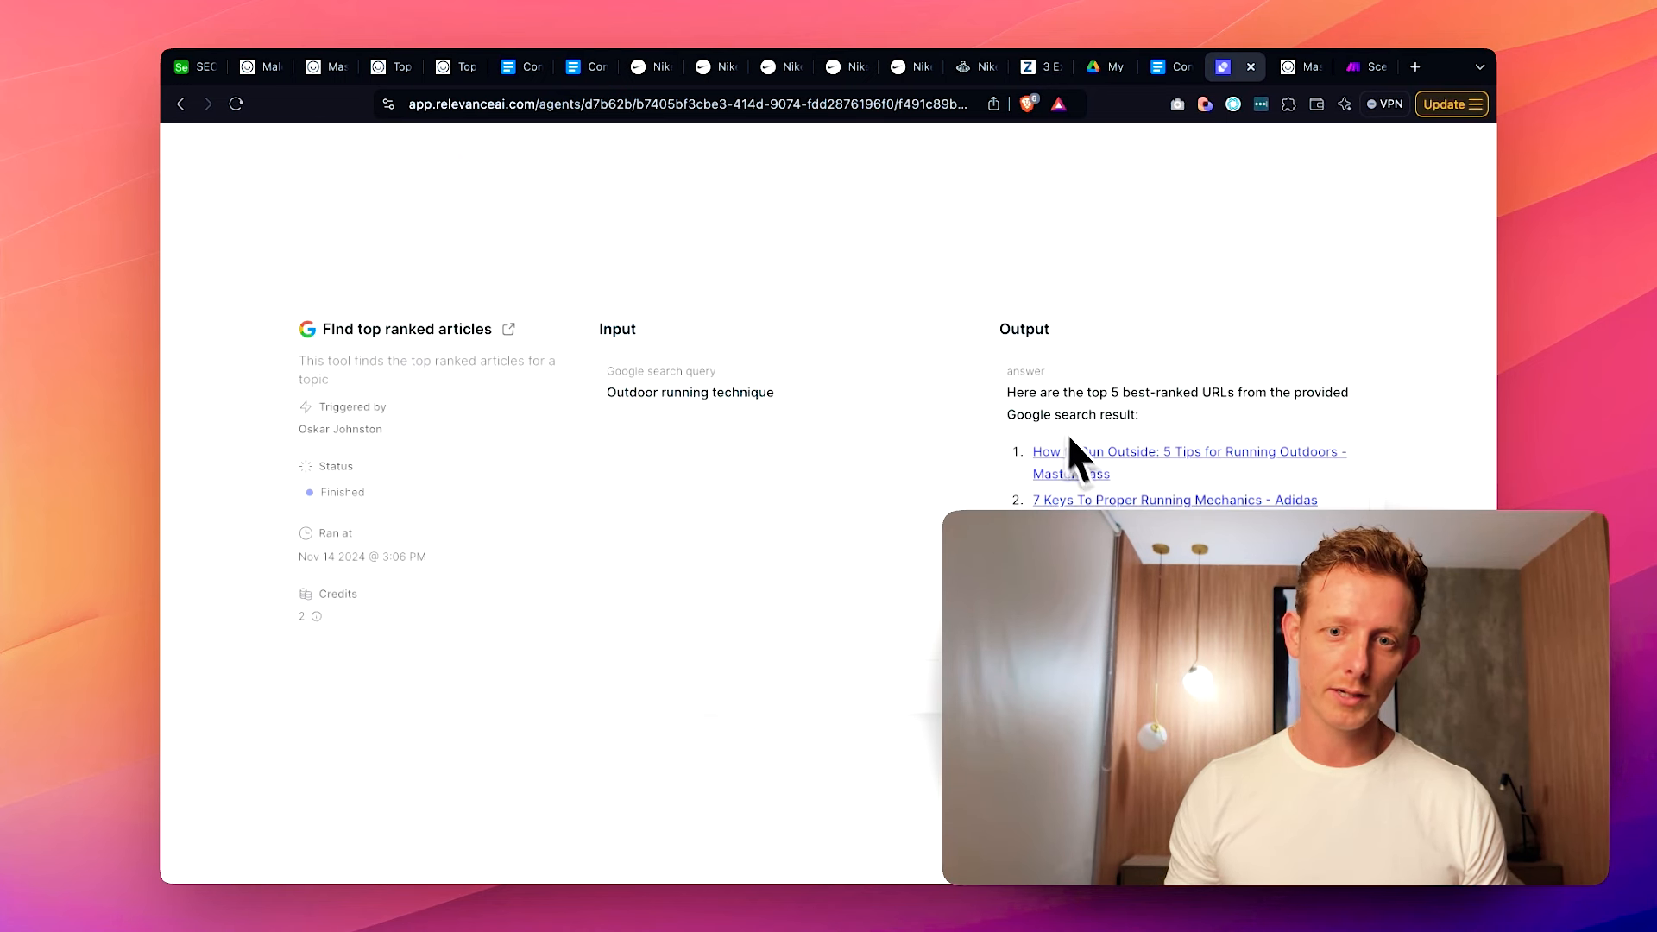
double_click(721, 393)
left_click_drag(721, 393, 649, 389)
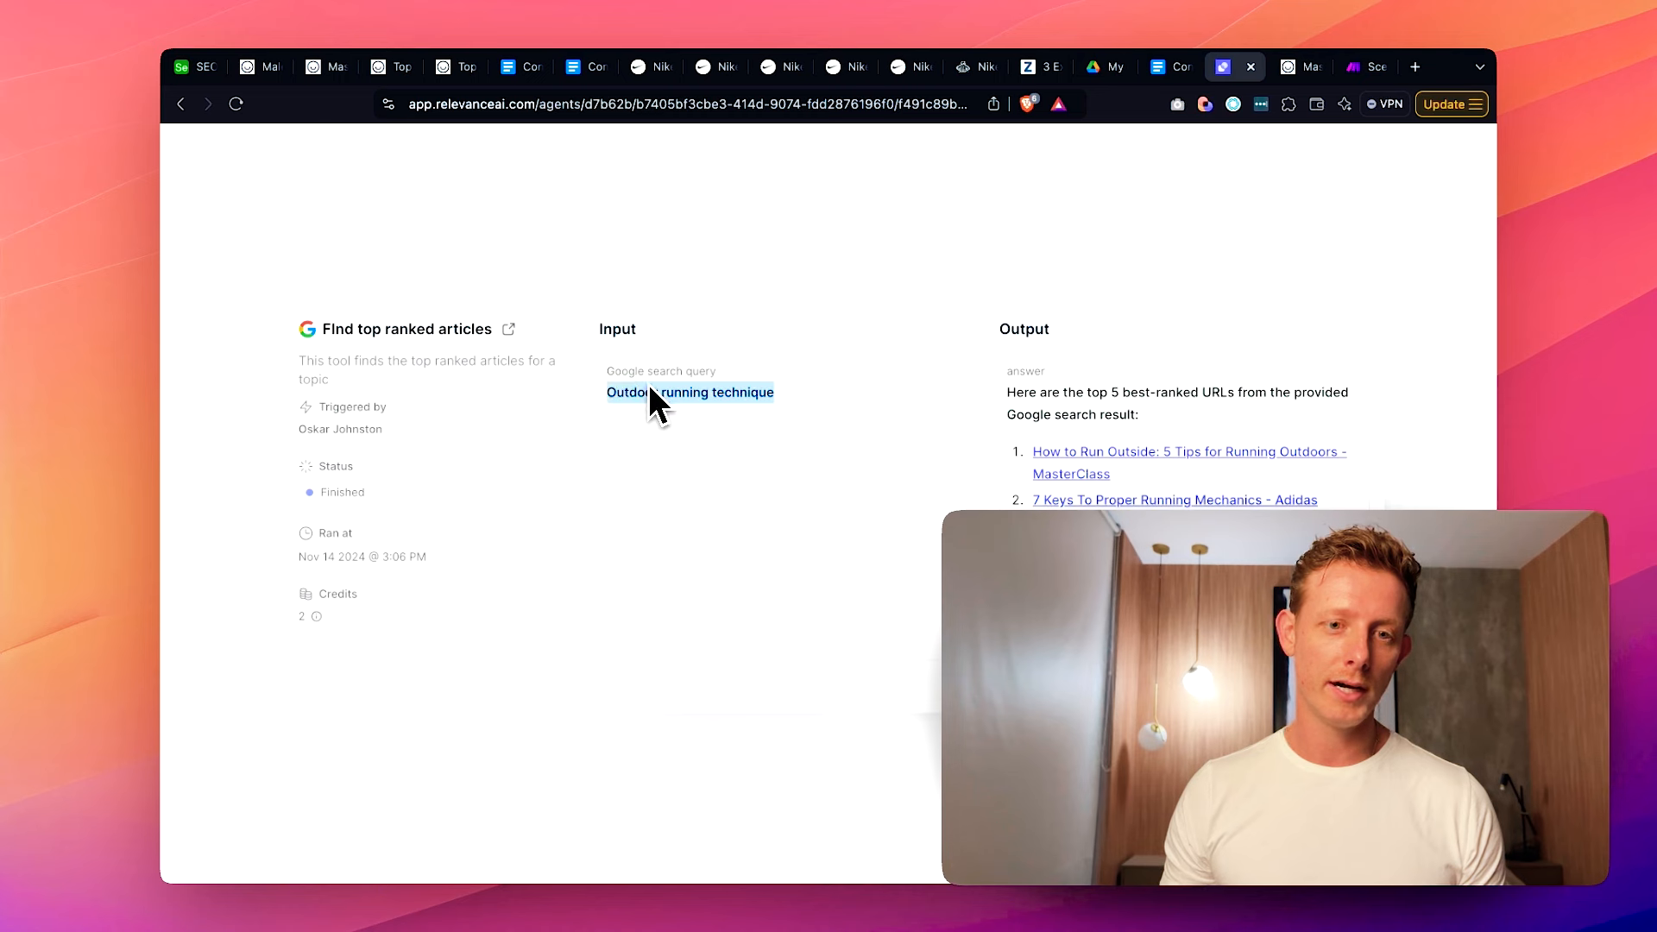
left_click(671, 292)
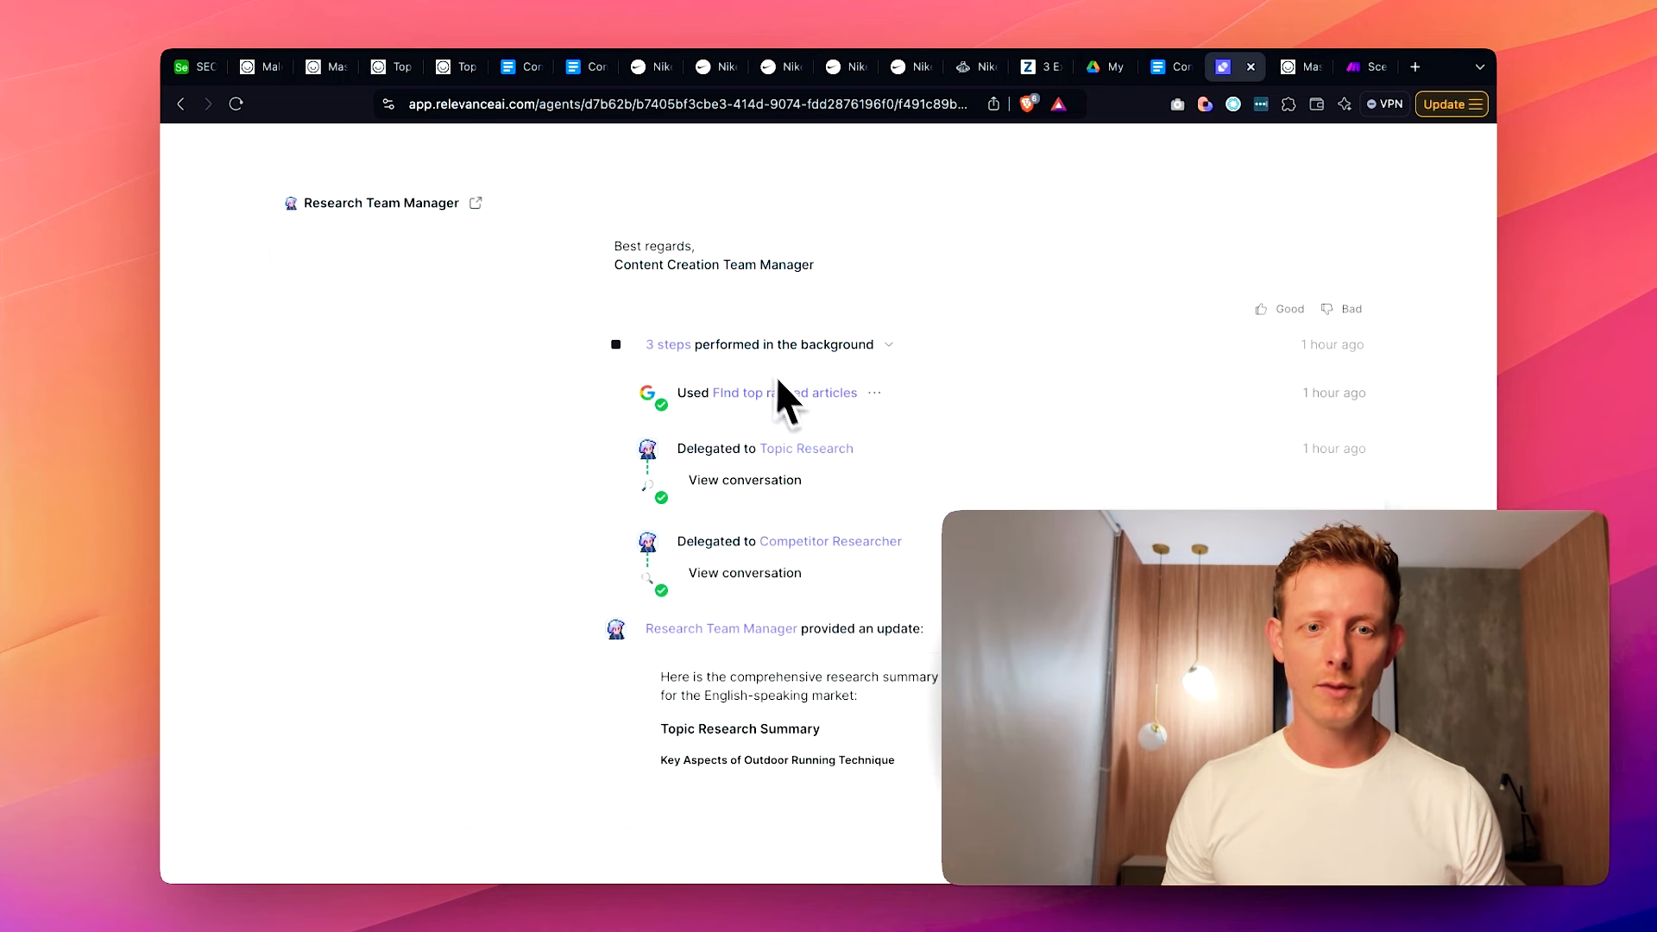
- Open the Topic Research conversation and expand its background steps to show the tools used
left_click(782, 483)
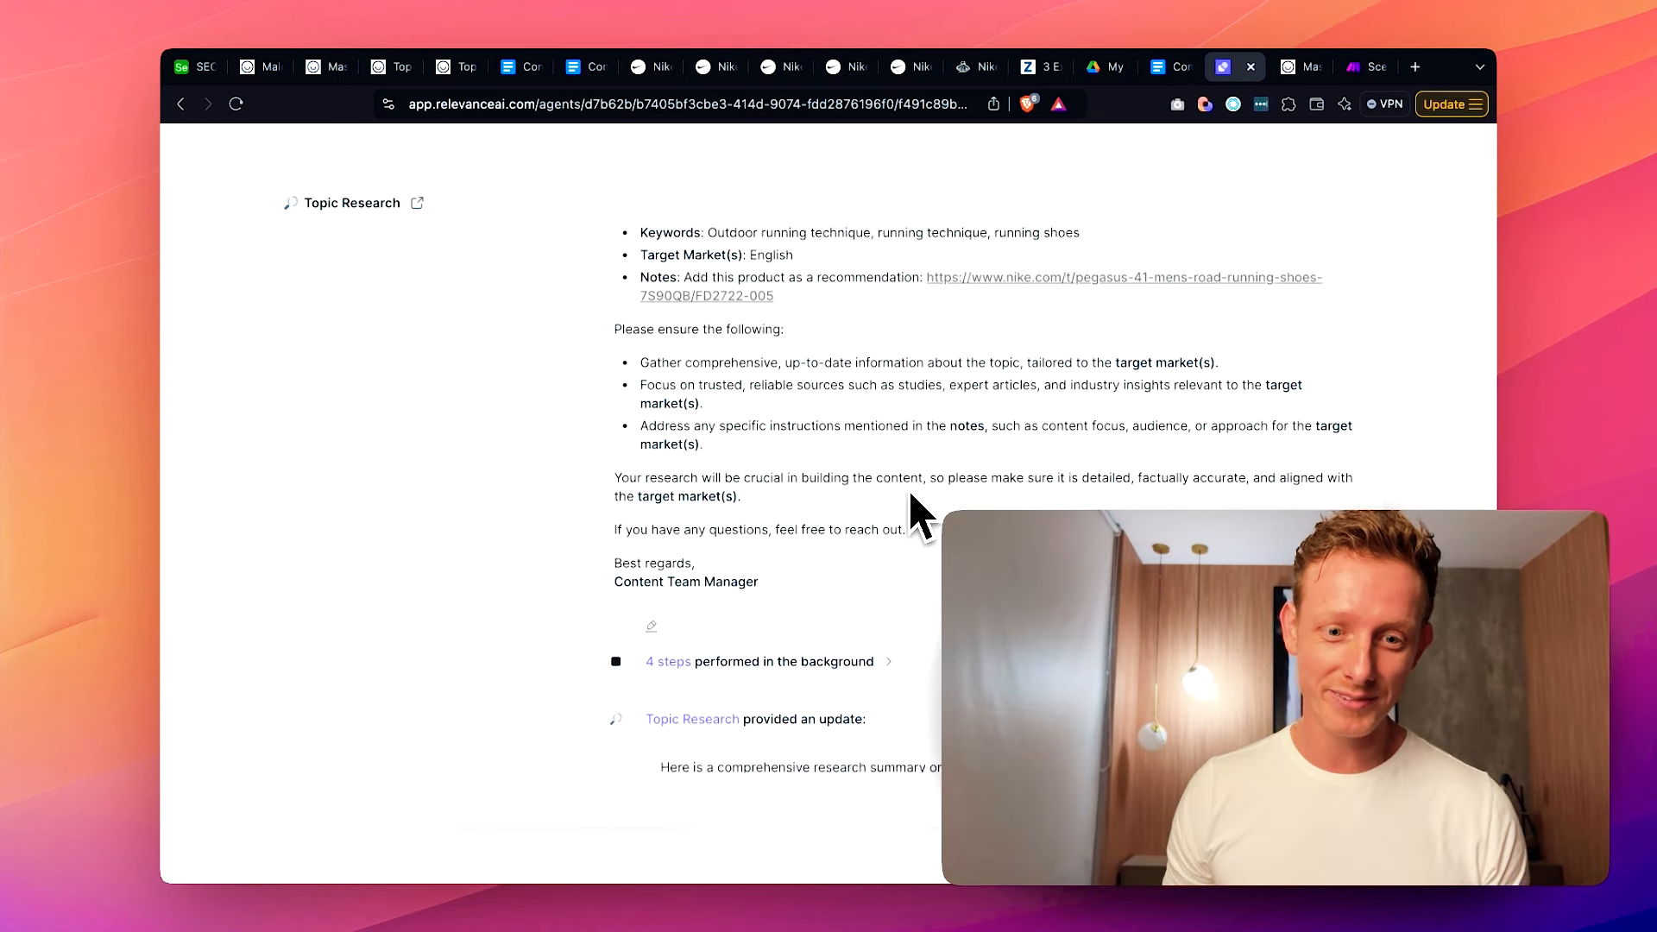
left_click(742, 474)
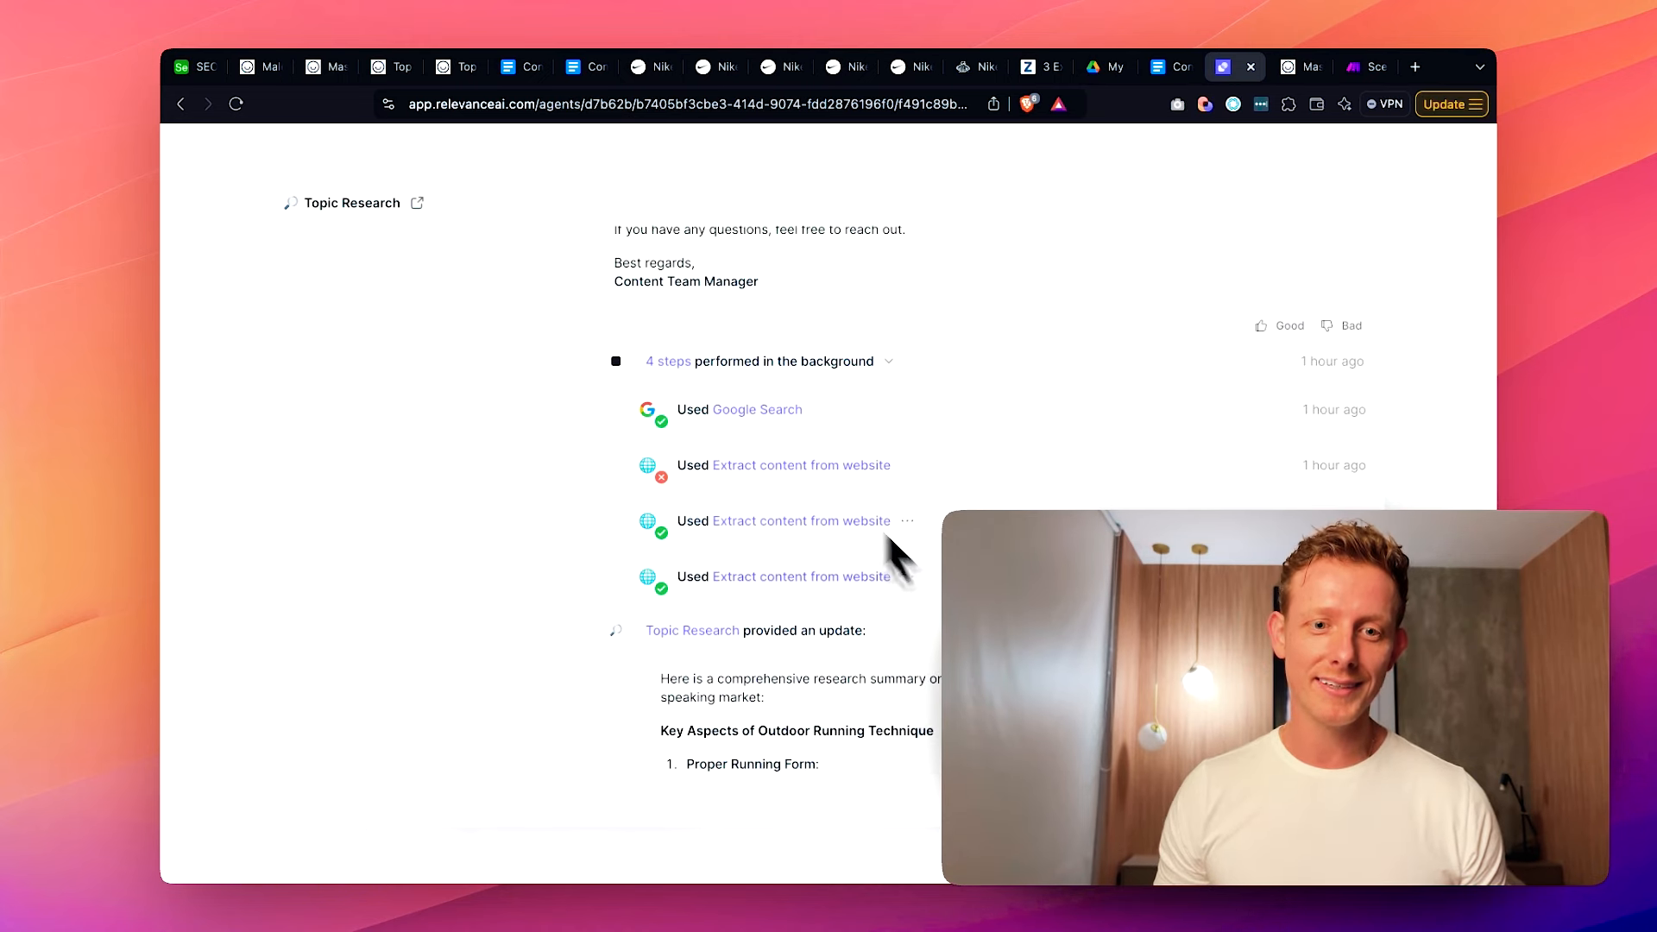
scroll(815, 433, "down", 3)
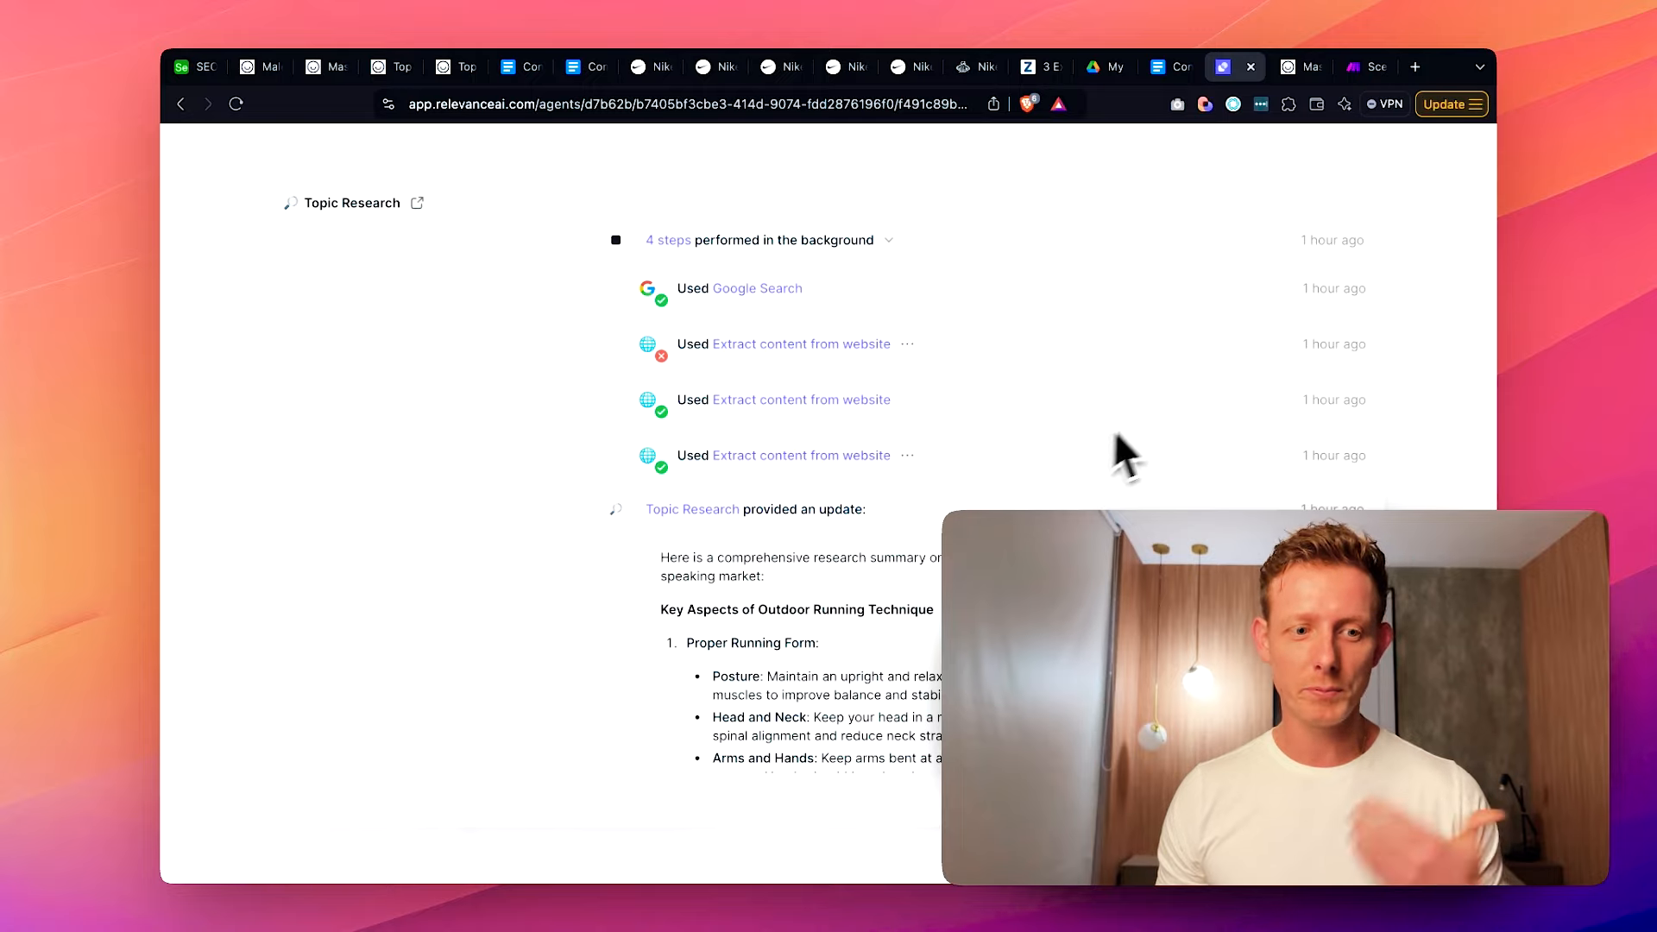
- Review the Topic Research agent's summary through the running form tips, Product Recommendation and Additional Insights
scroll(1092, 470, "down", 4)
scroll(1067, 501, "down", 3)
scroll(991, 473, "down", 3)
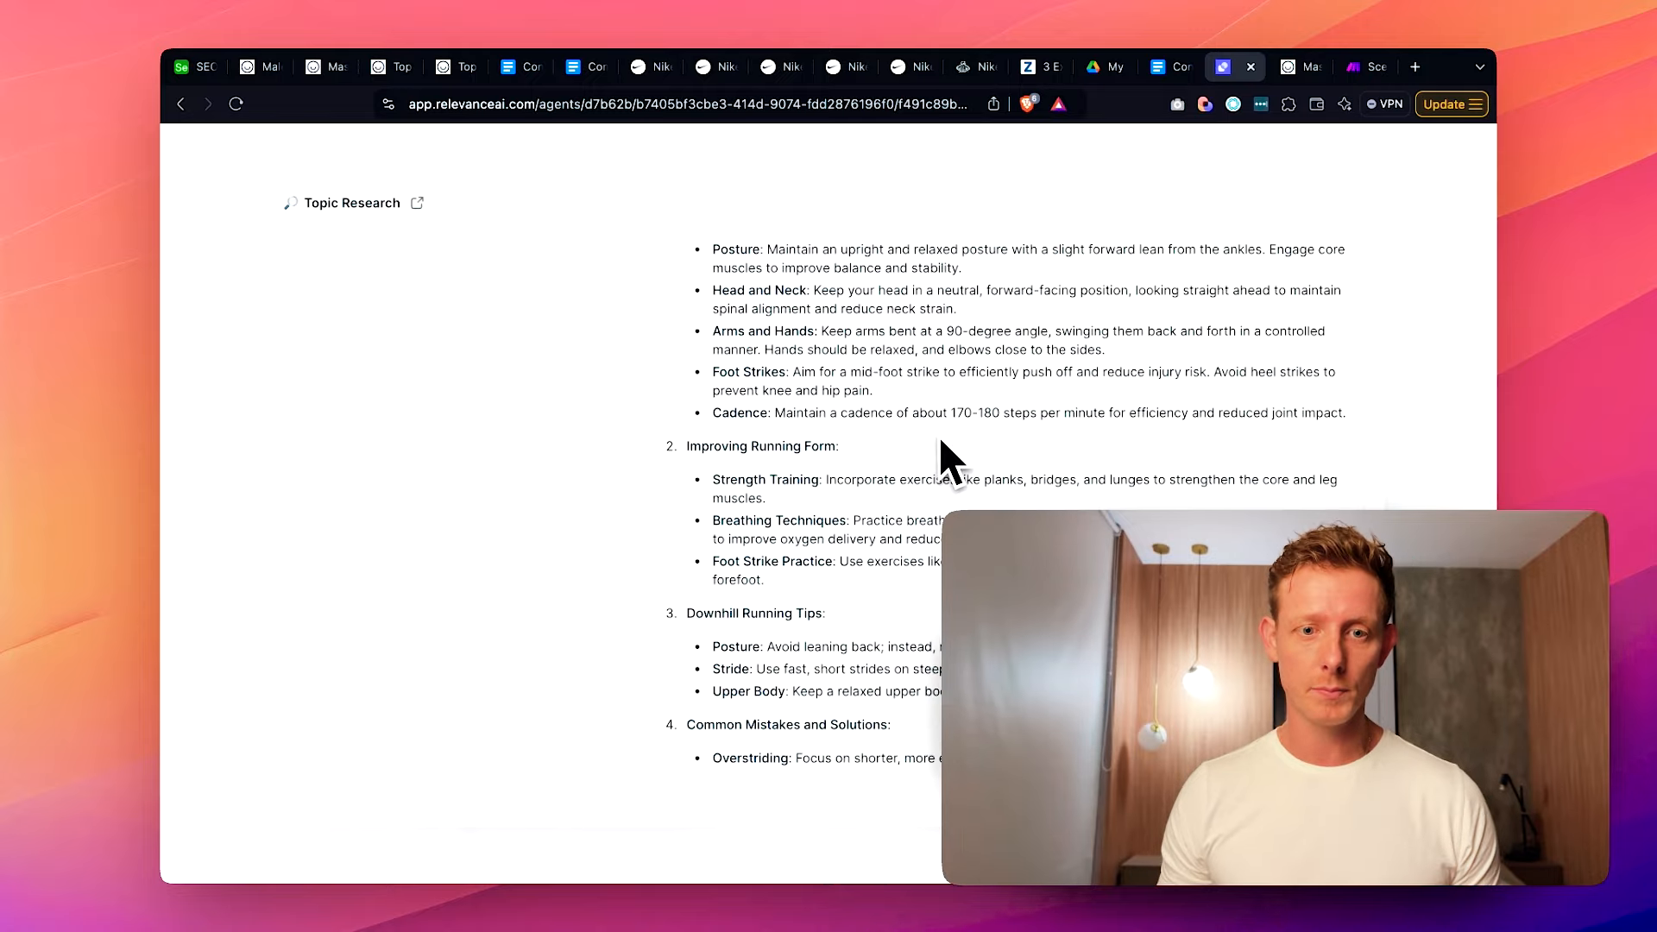
scroll(945, 470, "down", 10)
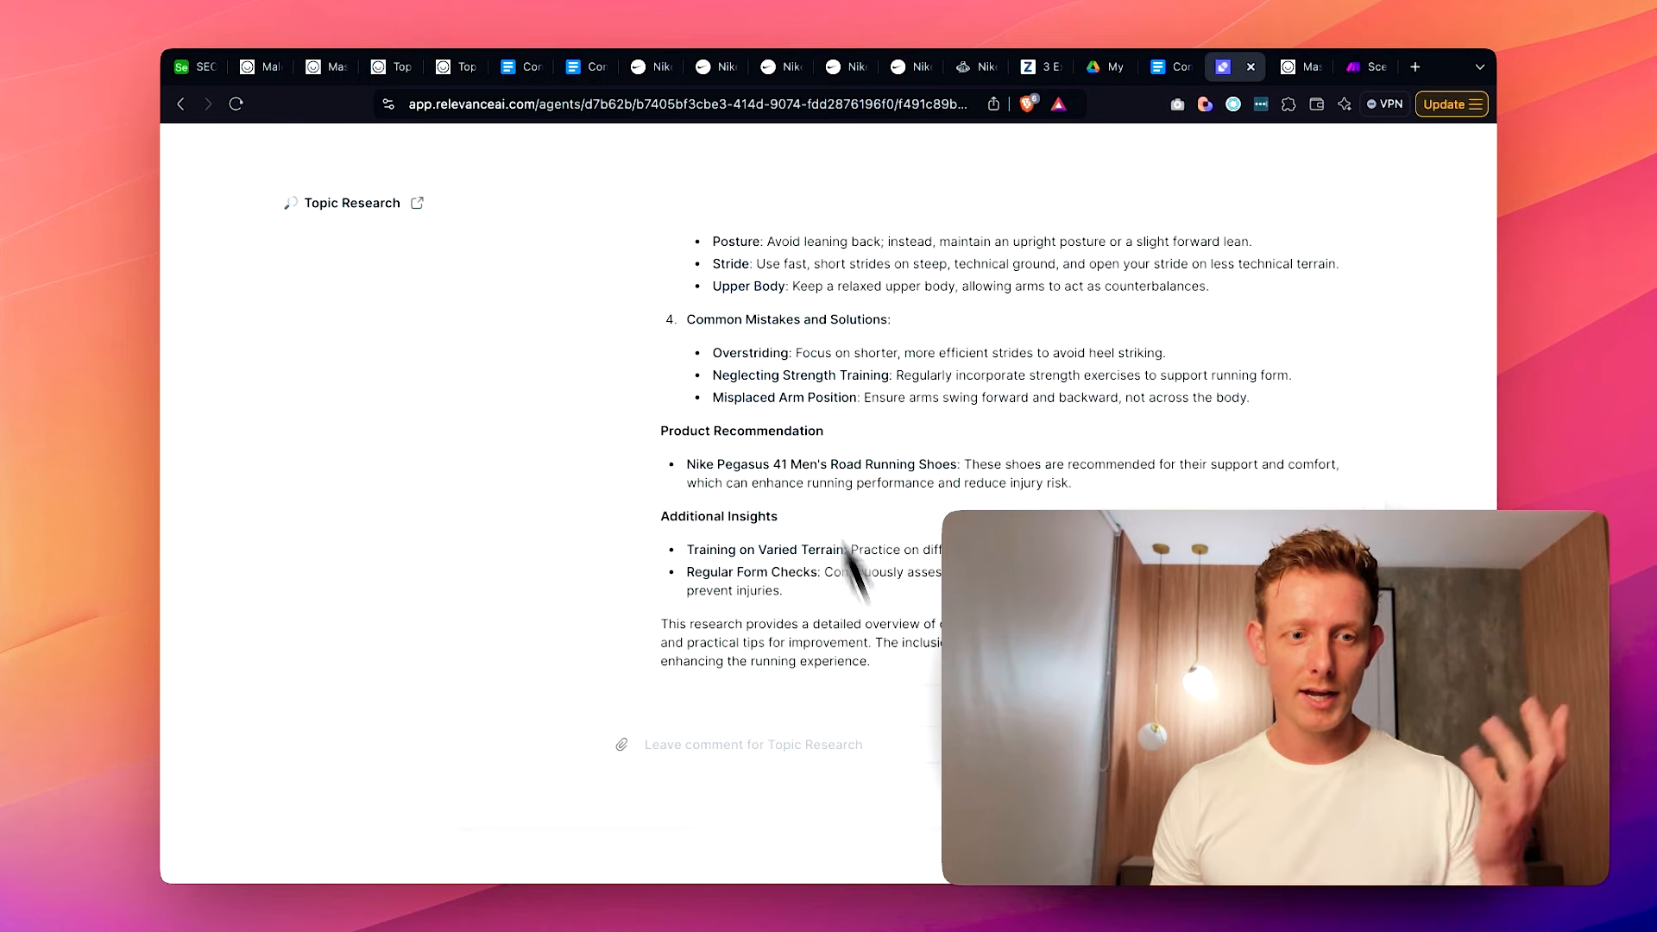
- Close the Topic Research conversation and open the Competitor Researcher conversation from the Research Team Manager's delegated tasks
scroll(849, 411, "up", 8)
scroll(850, 423, "up", 12)
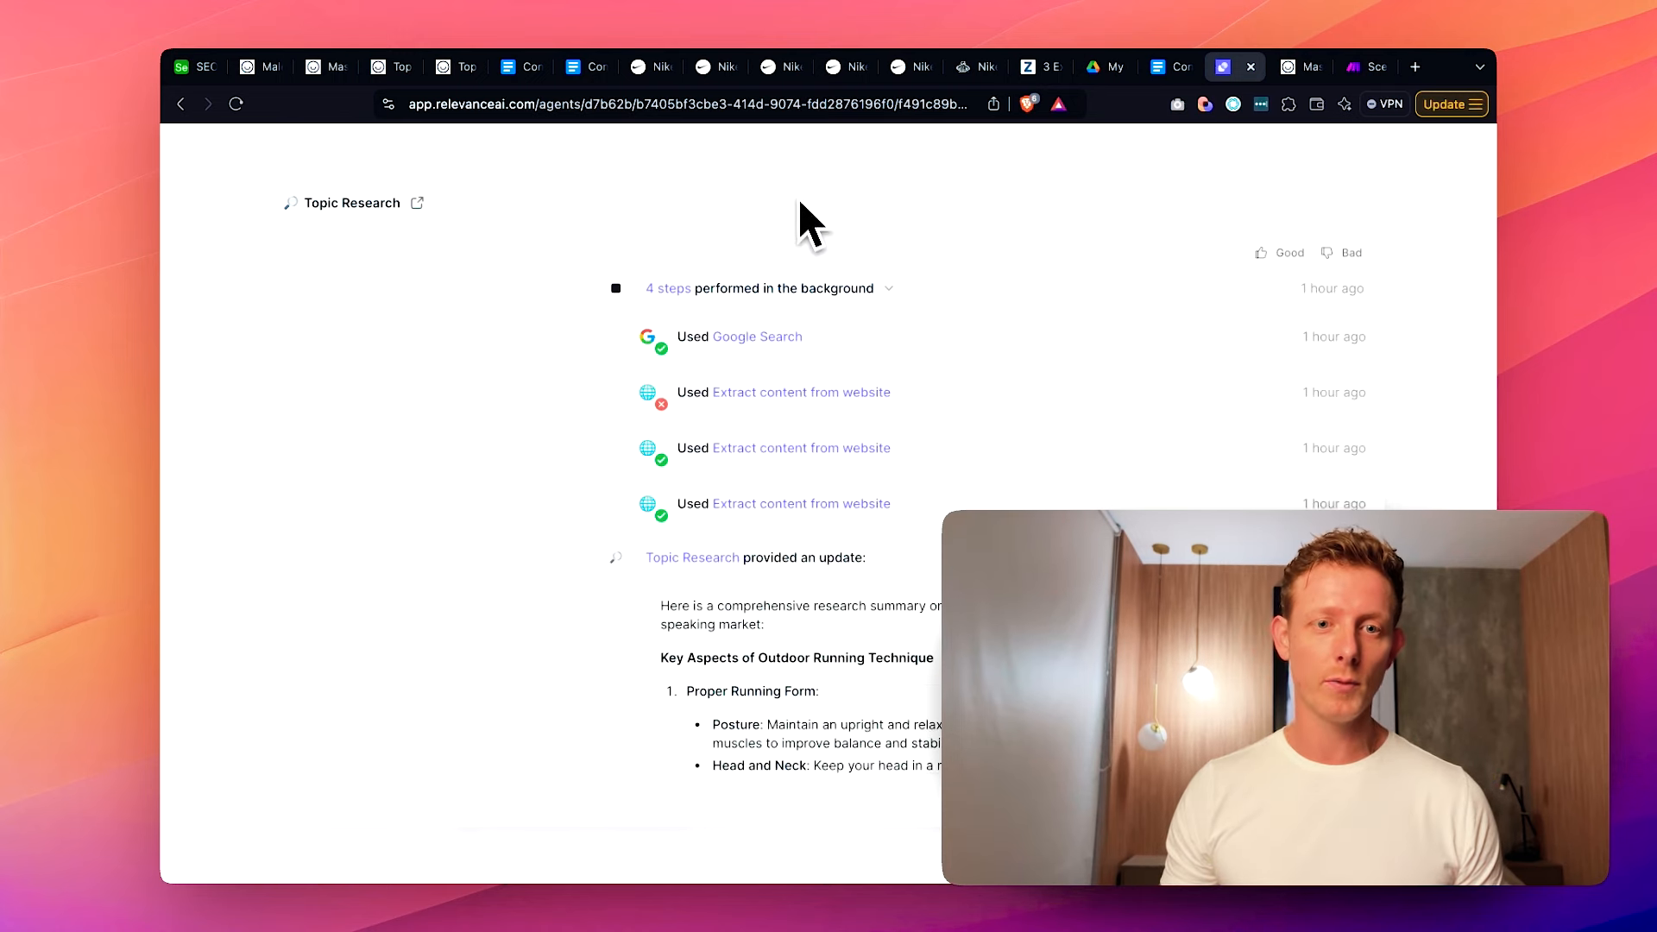
left_click(800, 166)
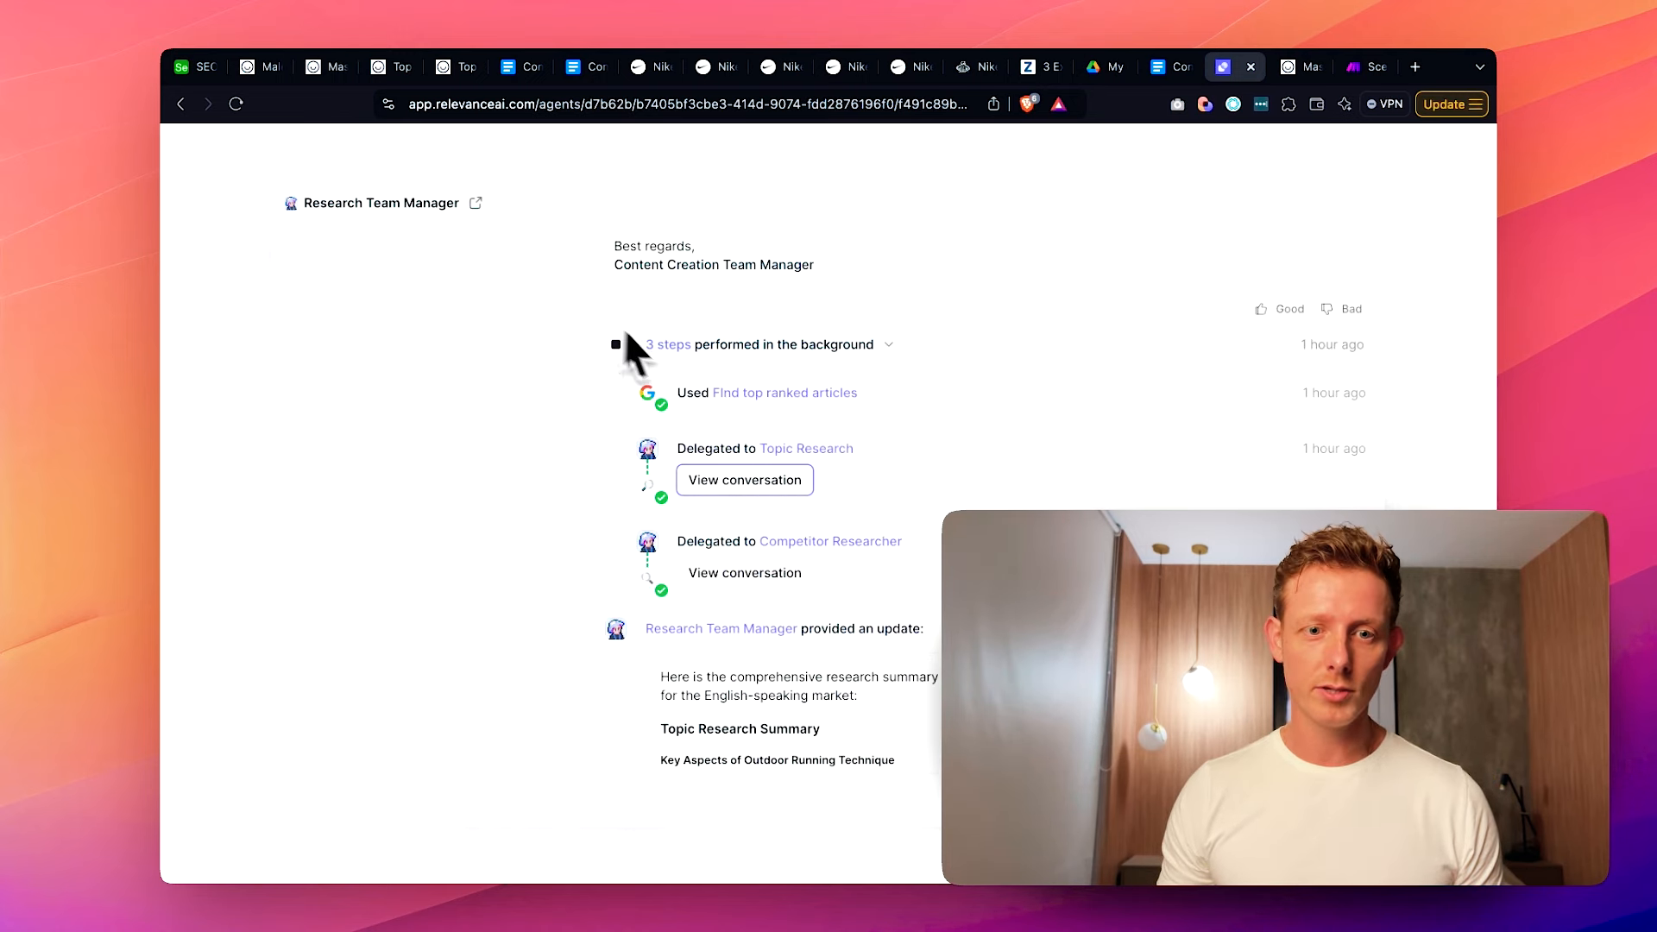
scroll(913, 455, "down", 1)
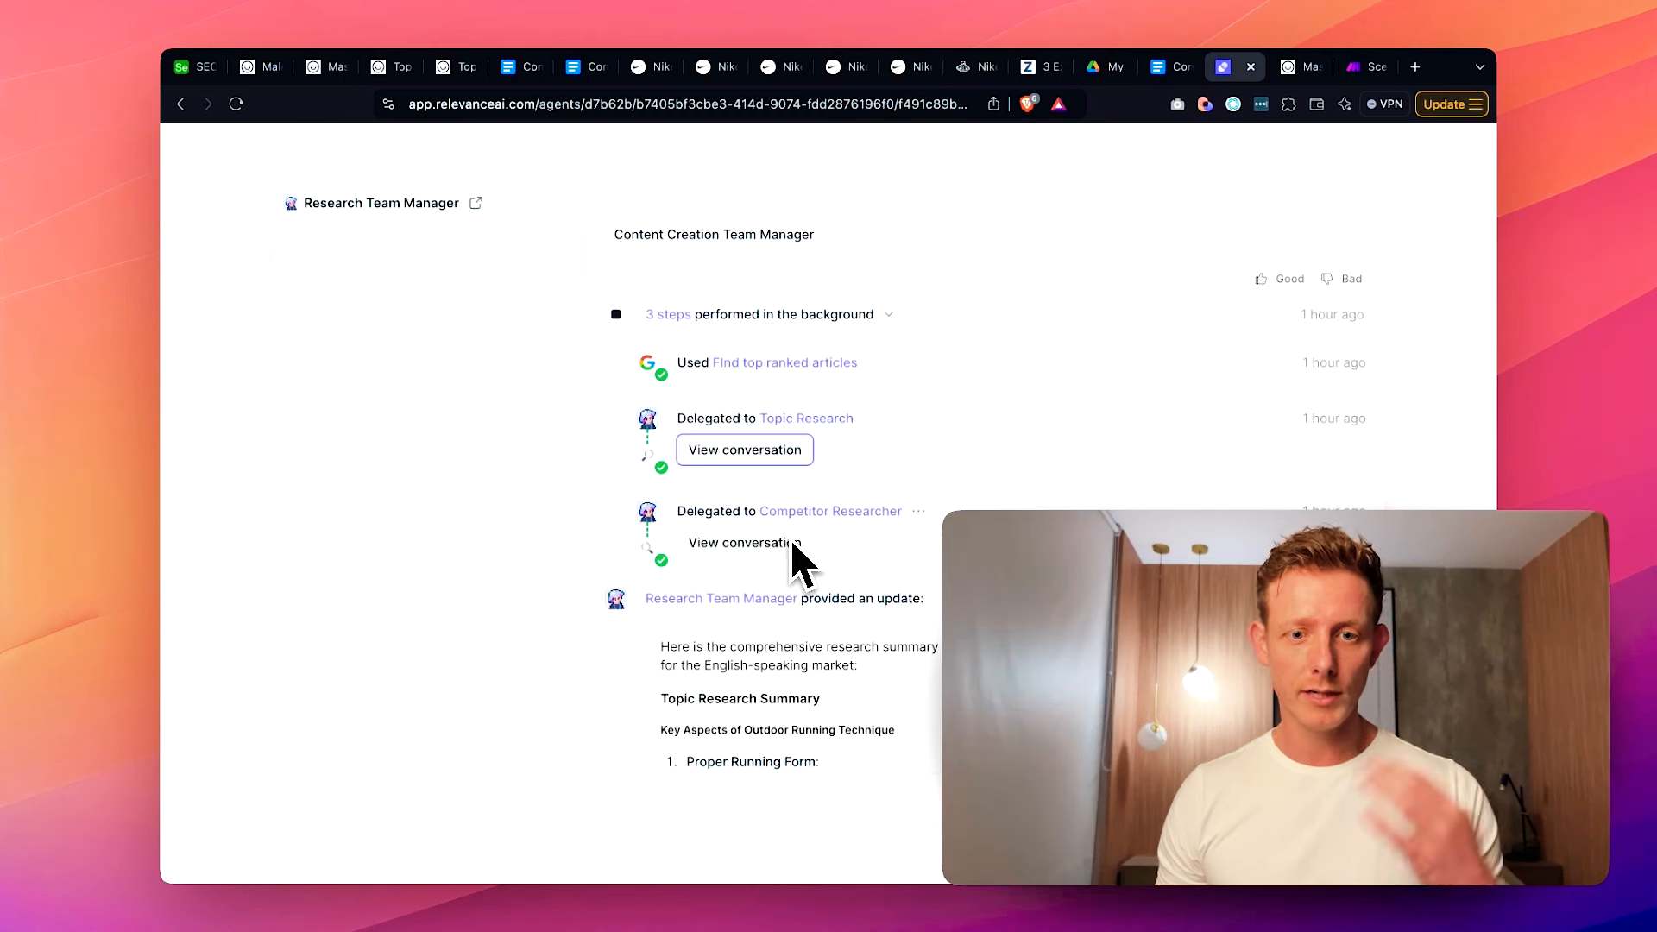
left_click(759, 543)
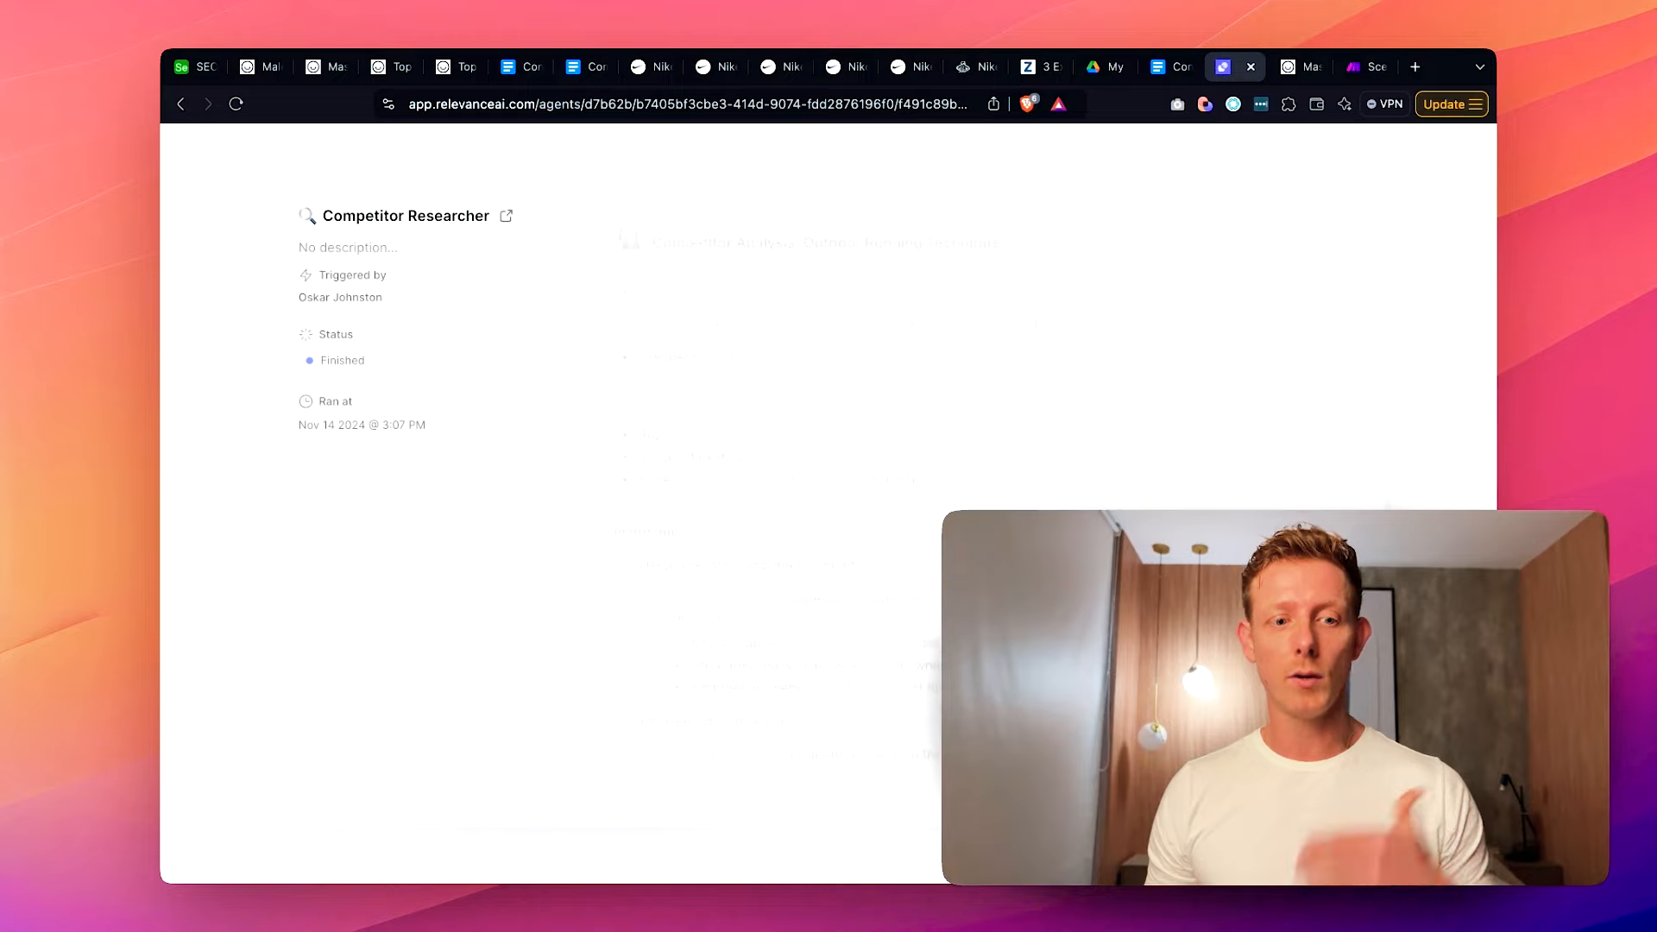
- Highlight the competitor analysis assignment from the greeting through the first Deep Dive instruction and review the remaining instructions
scroll(820, 484, "down", 5)
scroll(841, 484, "up", 3)
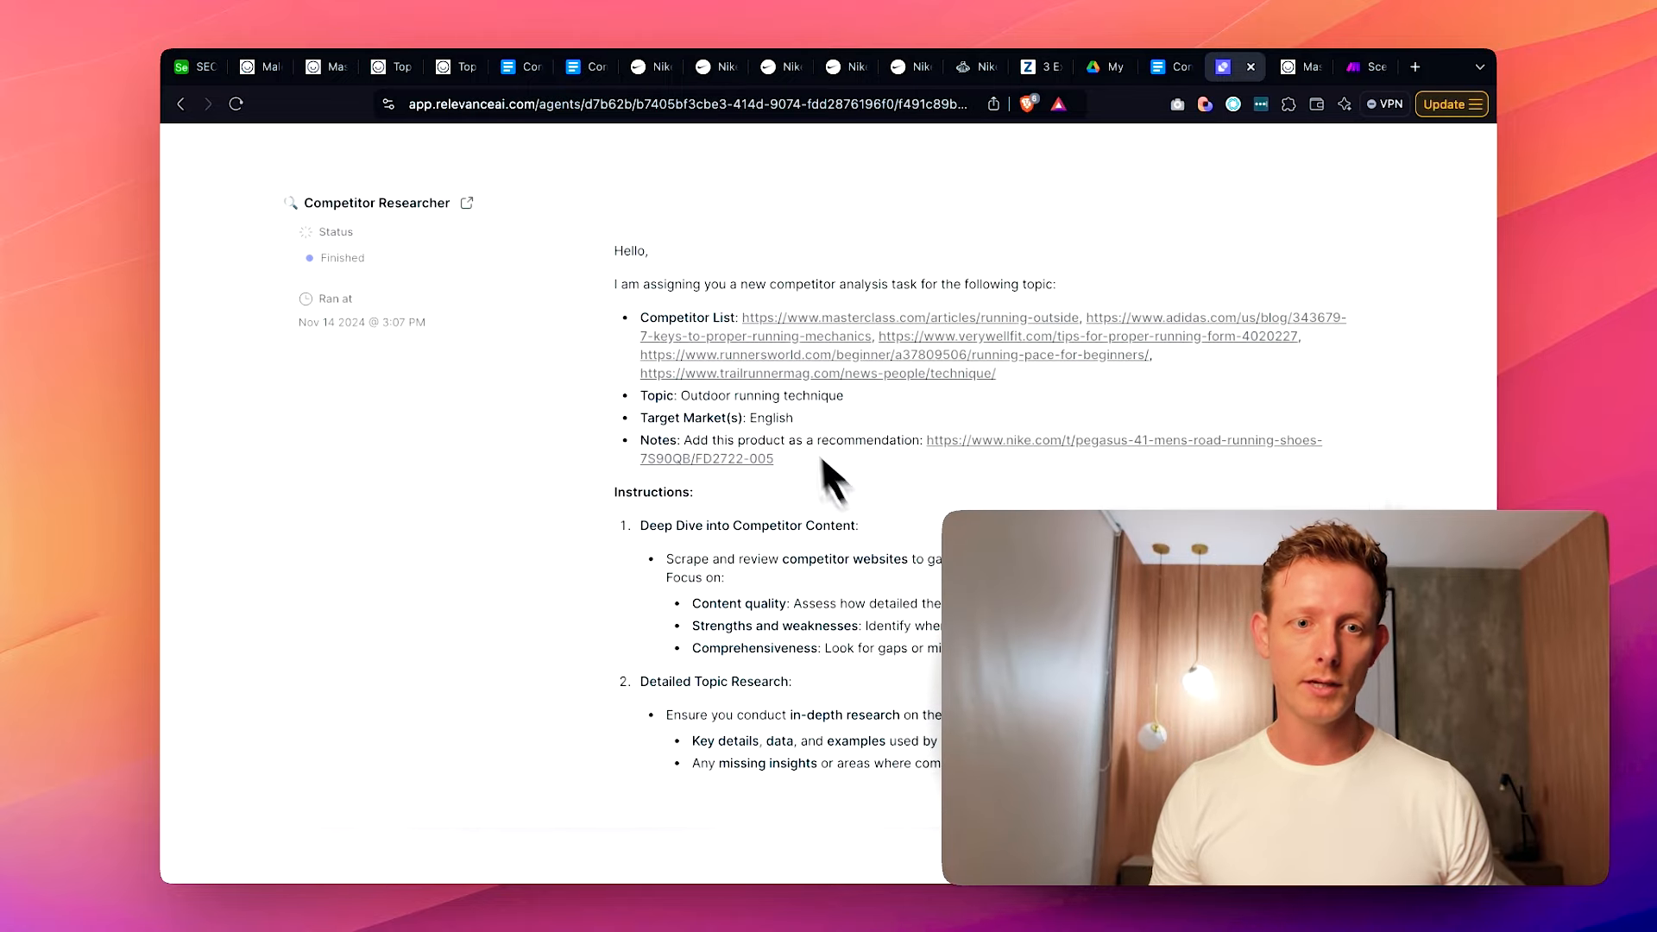
left_click_drag(647, 266, 824, 582)
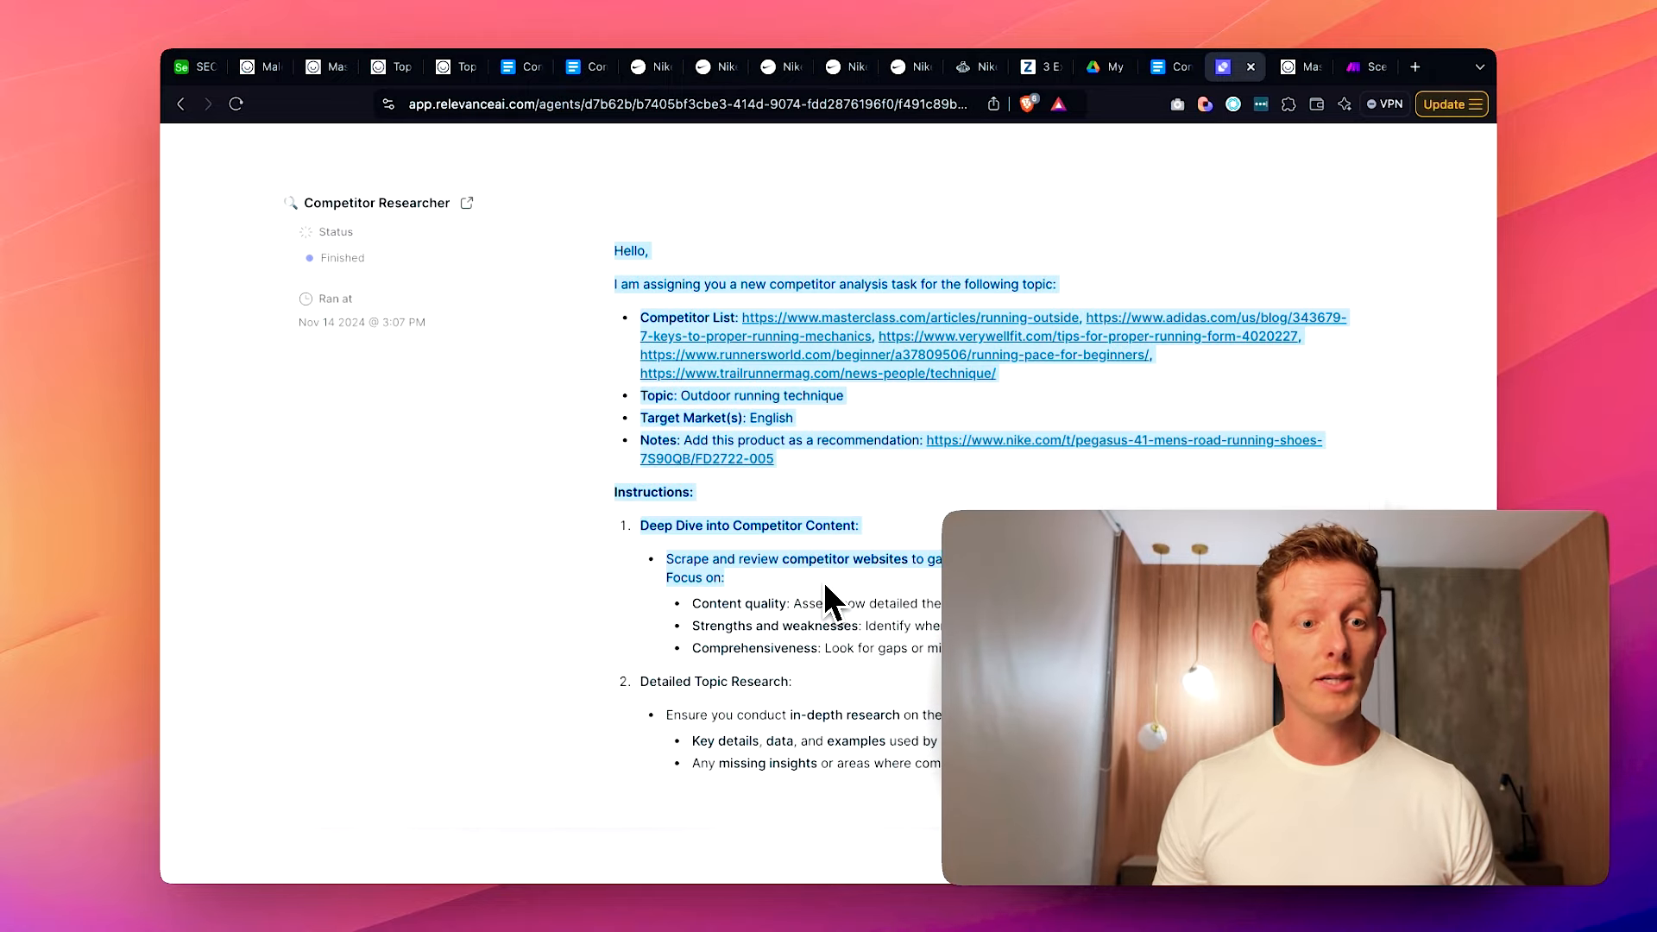
scroll(827, 582, "down", 1)
scroll(827, 583, "down", 1)
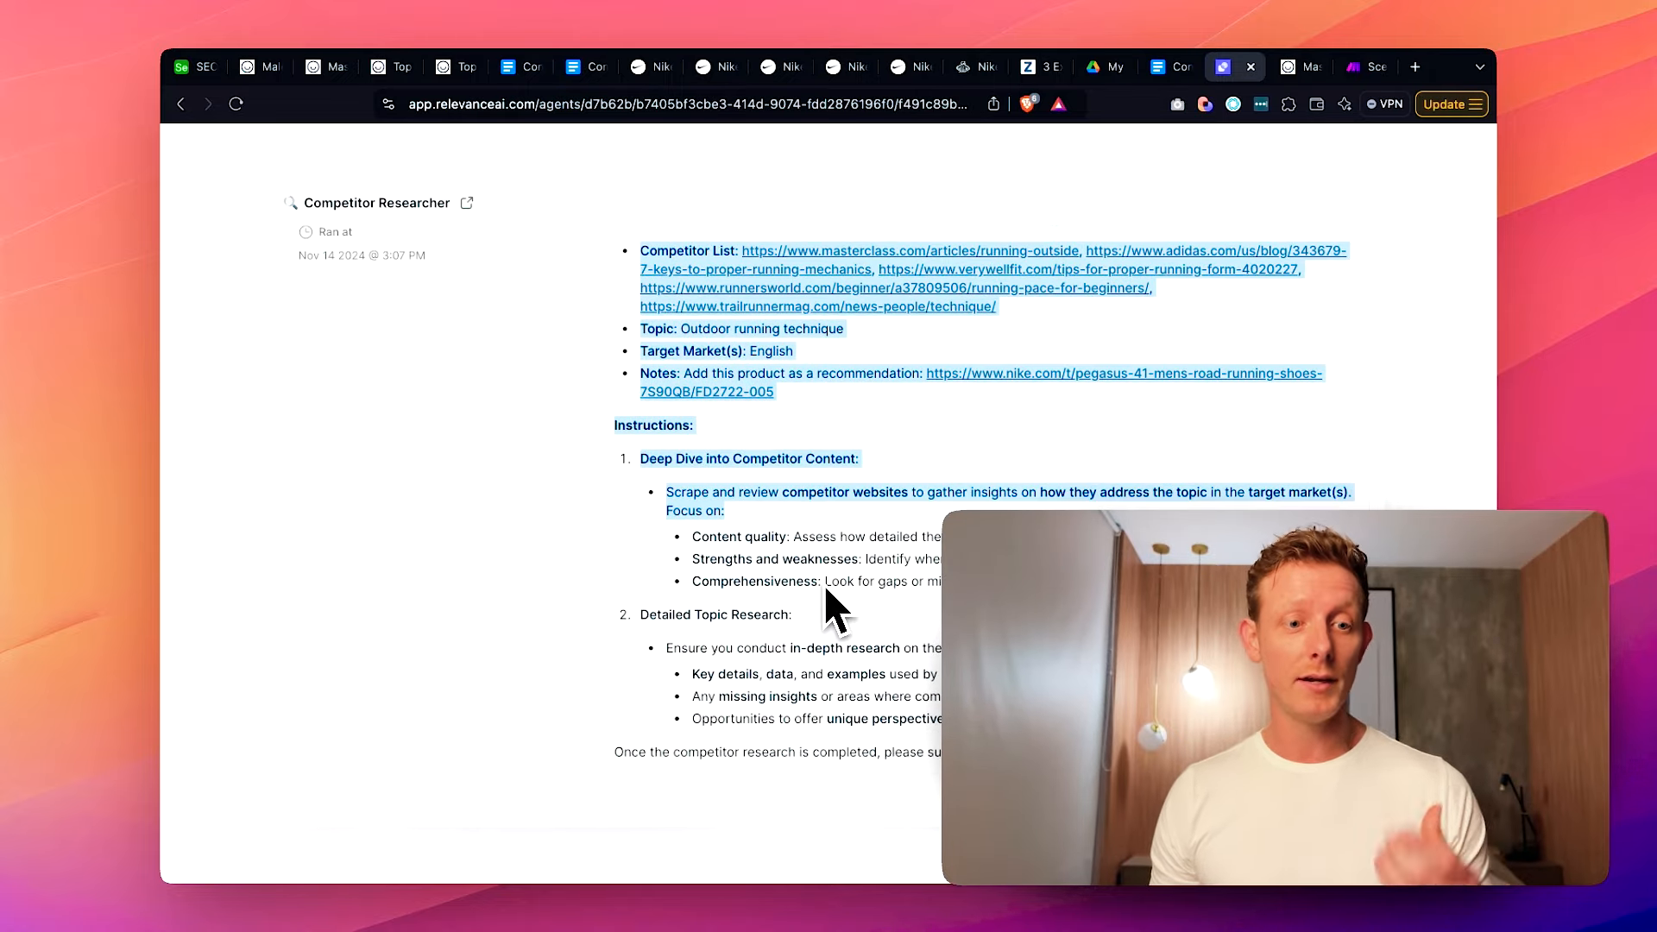
scroll(890, 509, "down", 5)
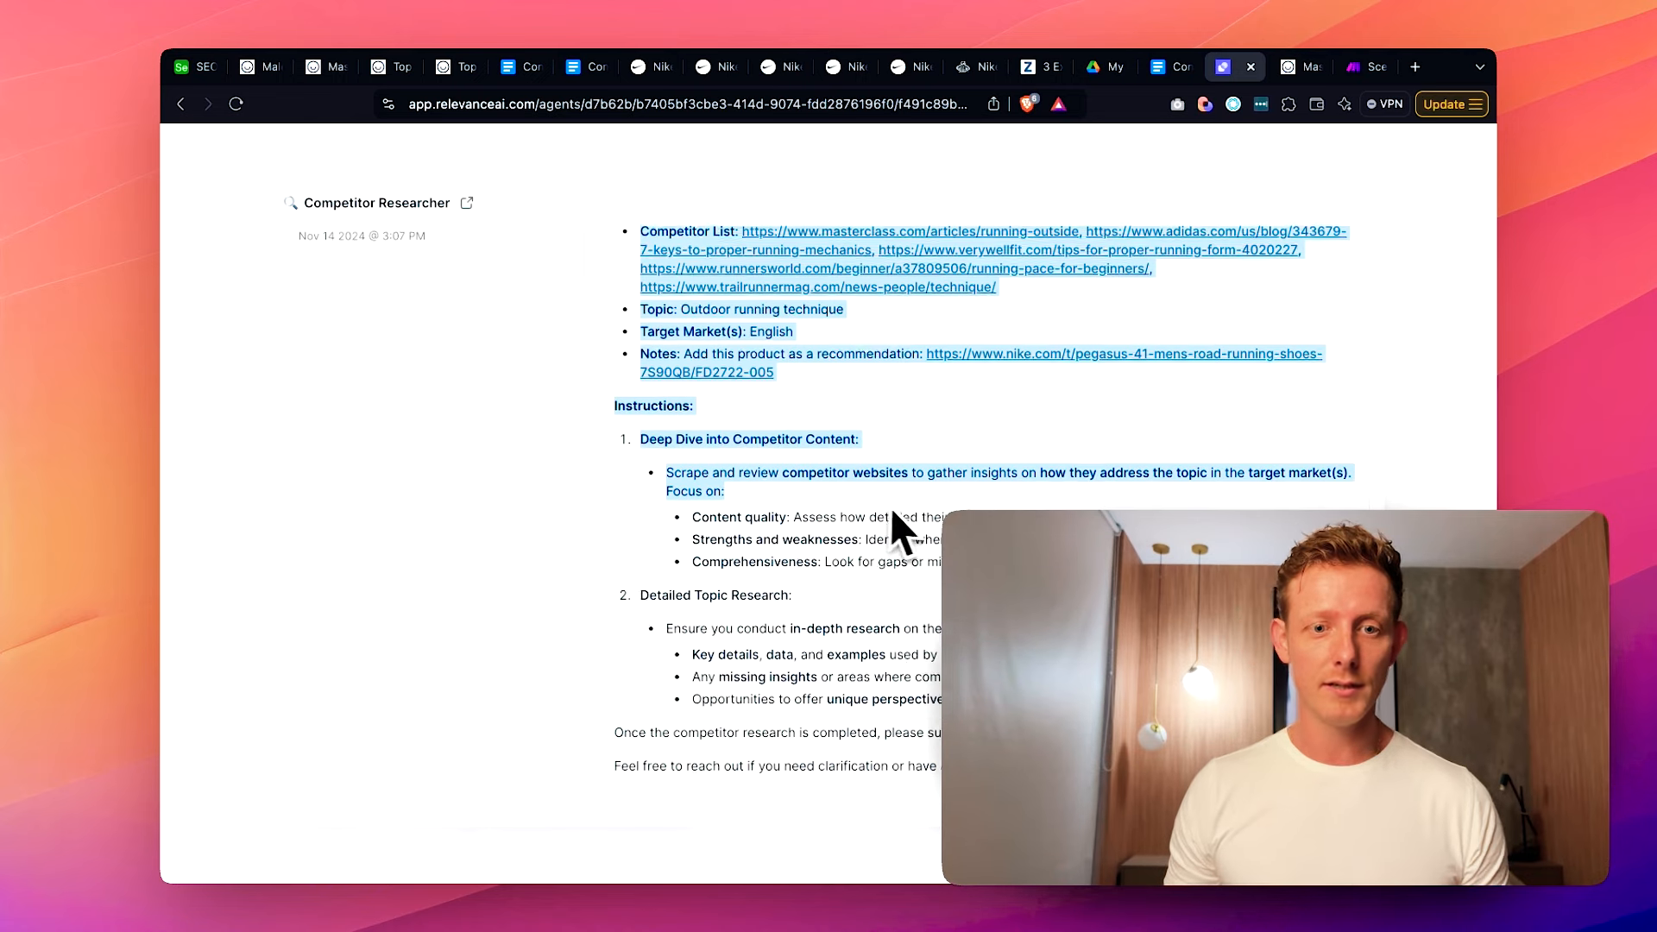
- Expand the Competitor Researcher's background steps, review its analysis through SEO and Ranking Insights, and close the conversation
scroll(907, 530, "down", 8)
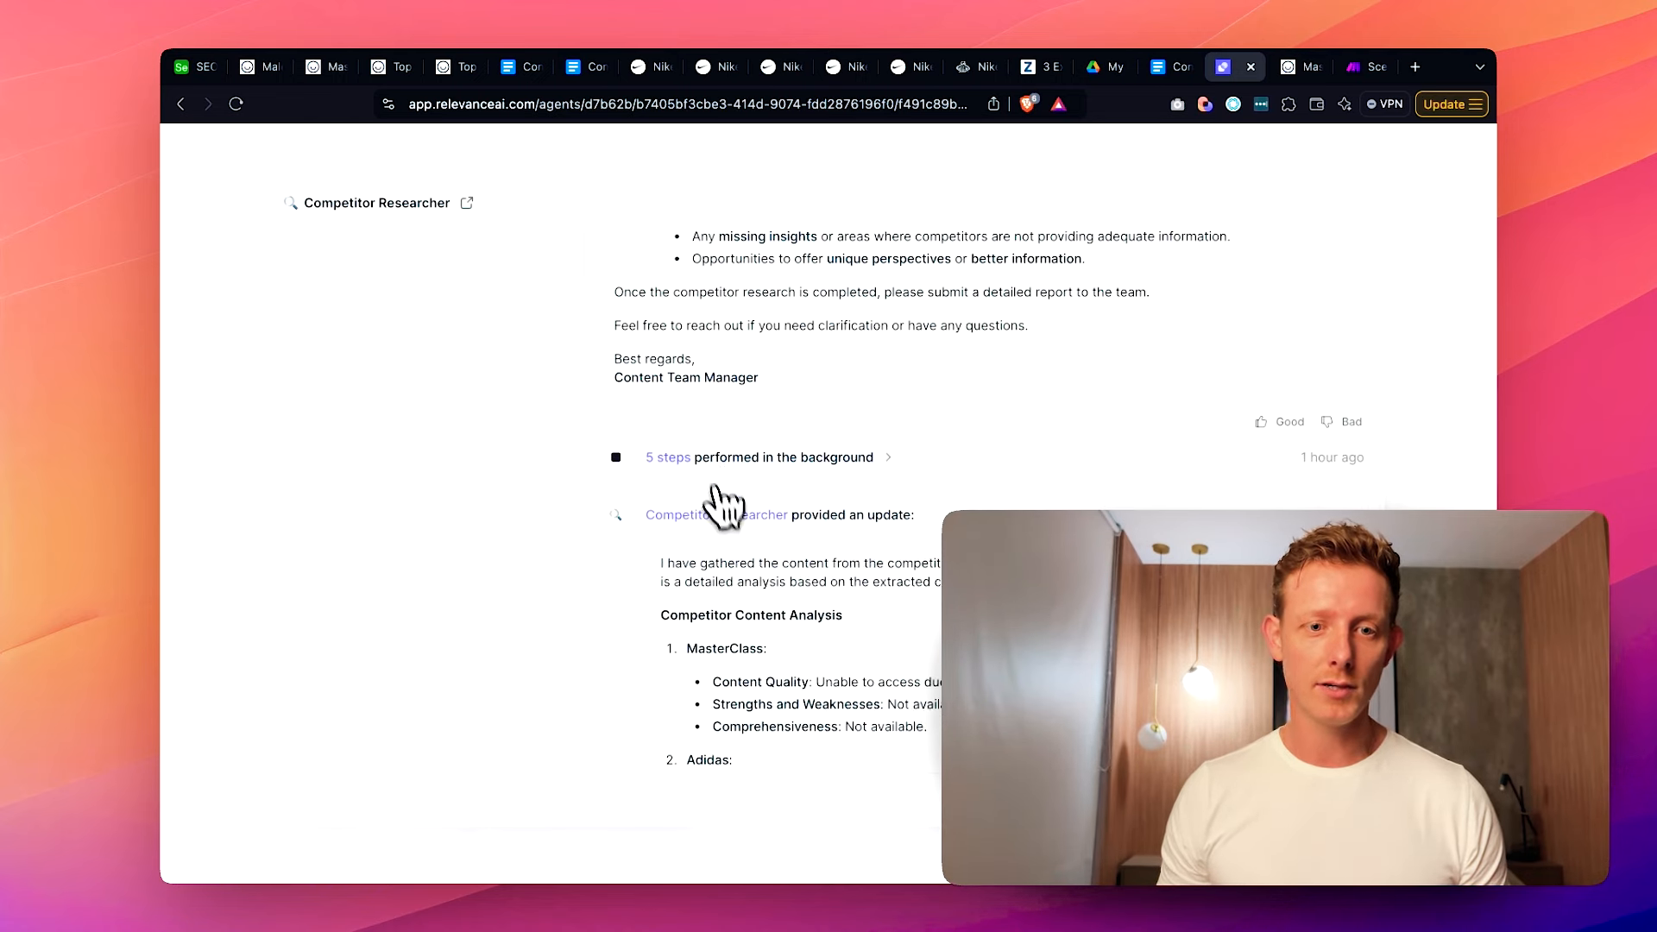
left_click(713, 486)
scroll(880, 557, "down", 8)
scroll(889, 388, "down", 3)
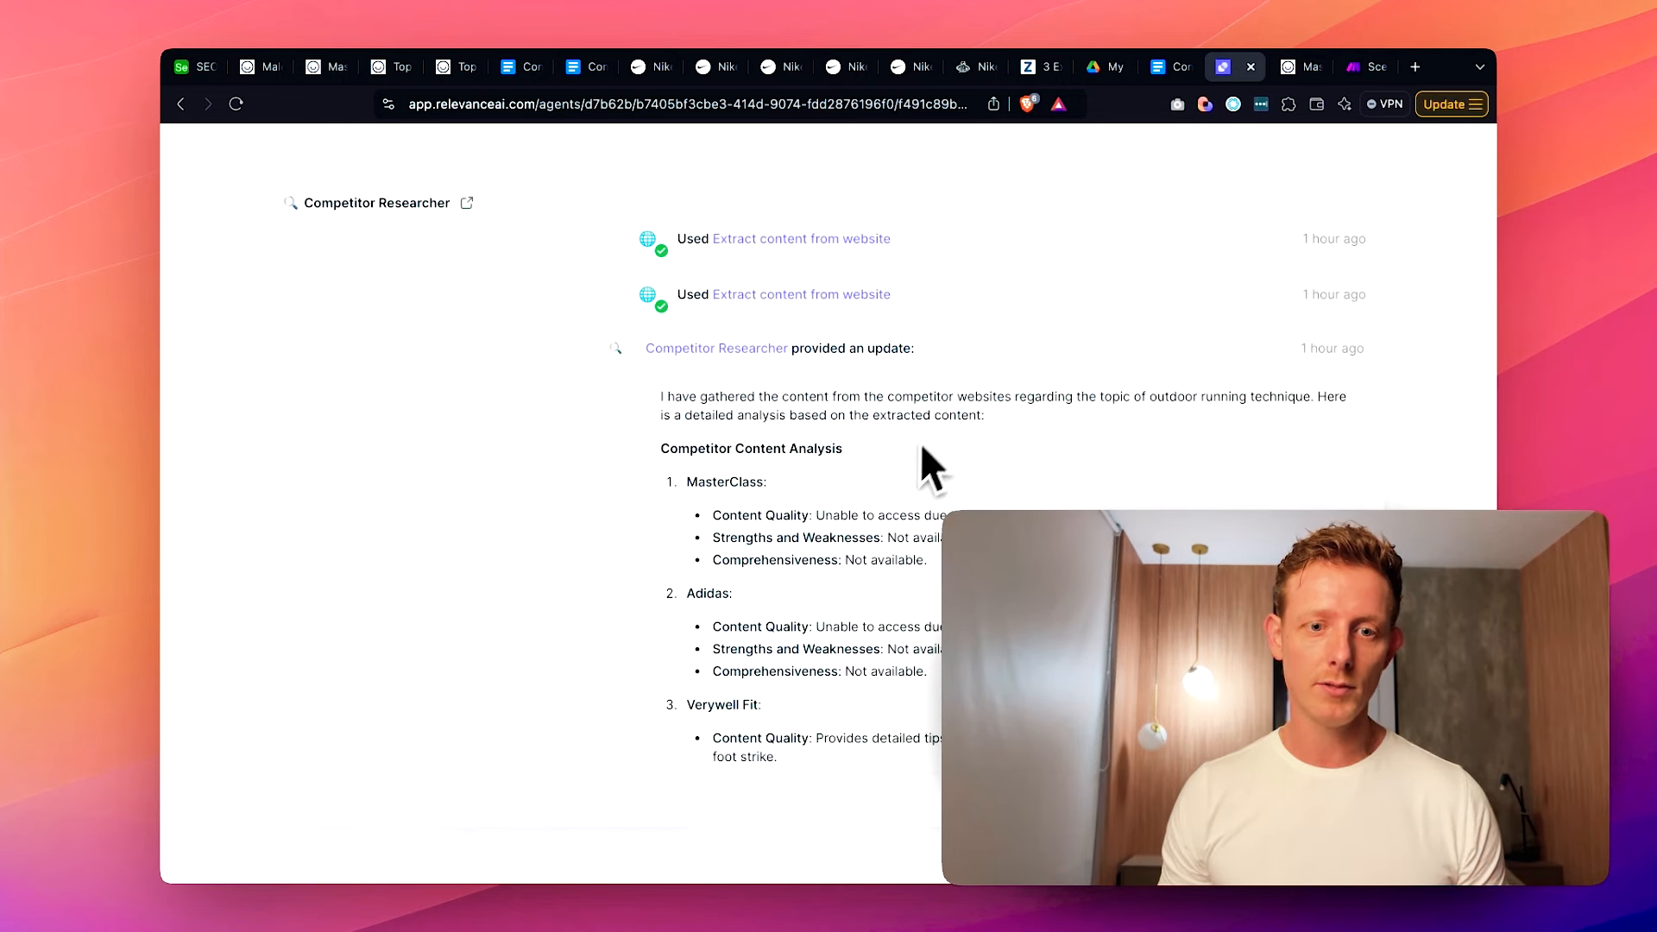
scroll(790, 539, "down", 15)
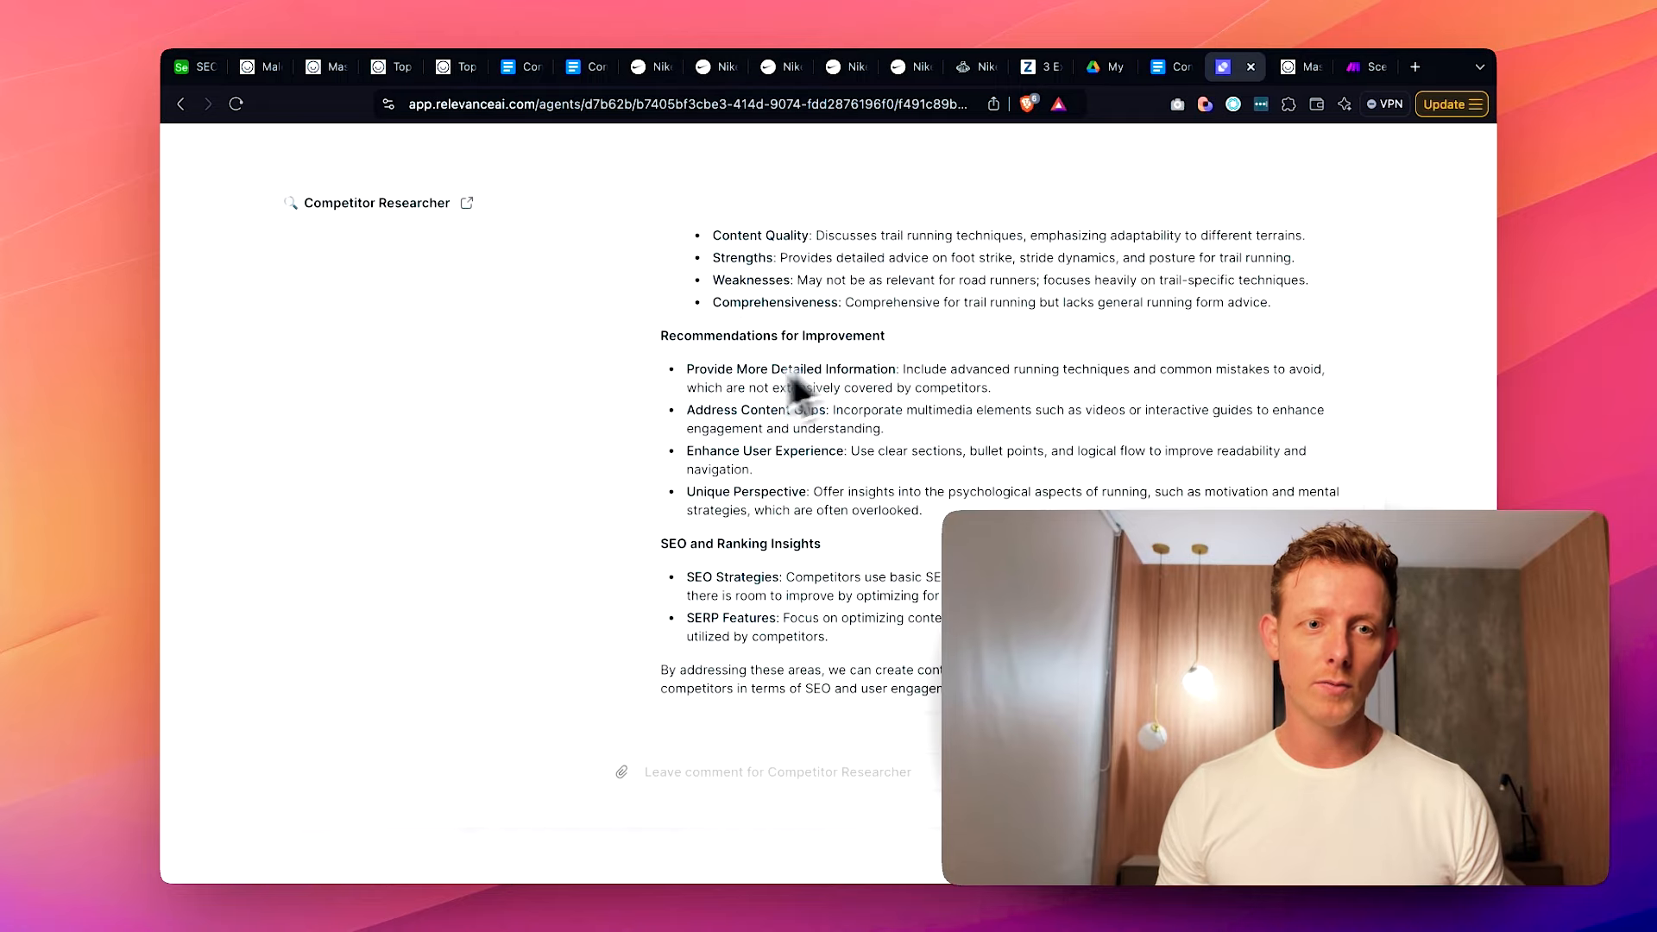
left_click(566, 183)
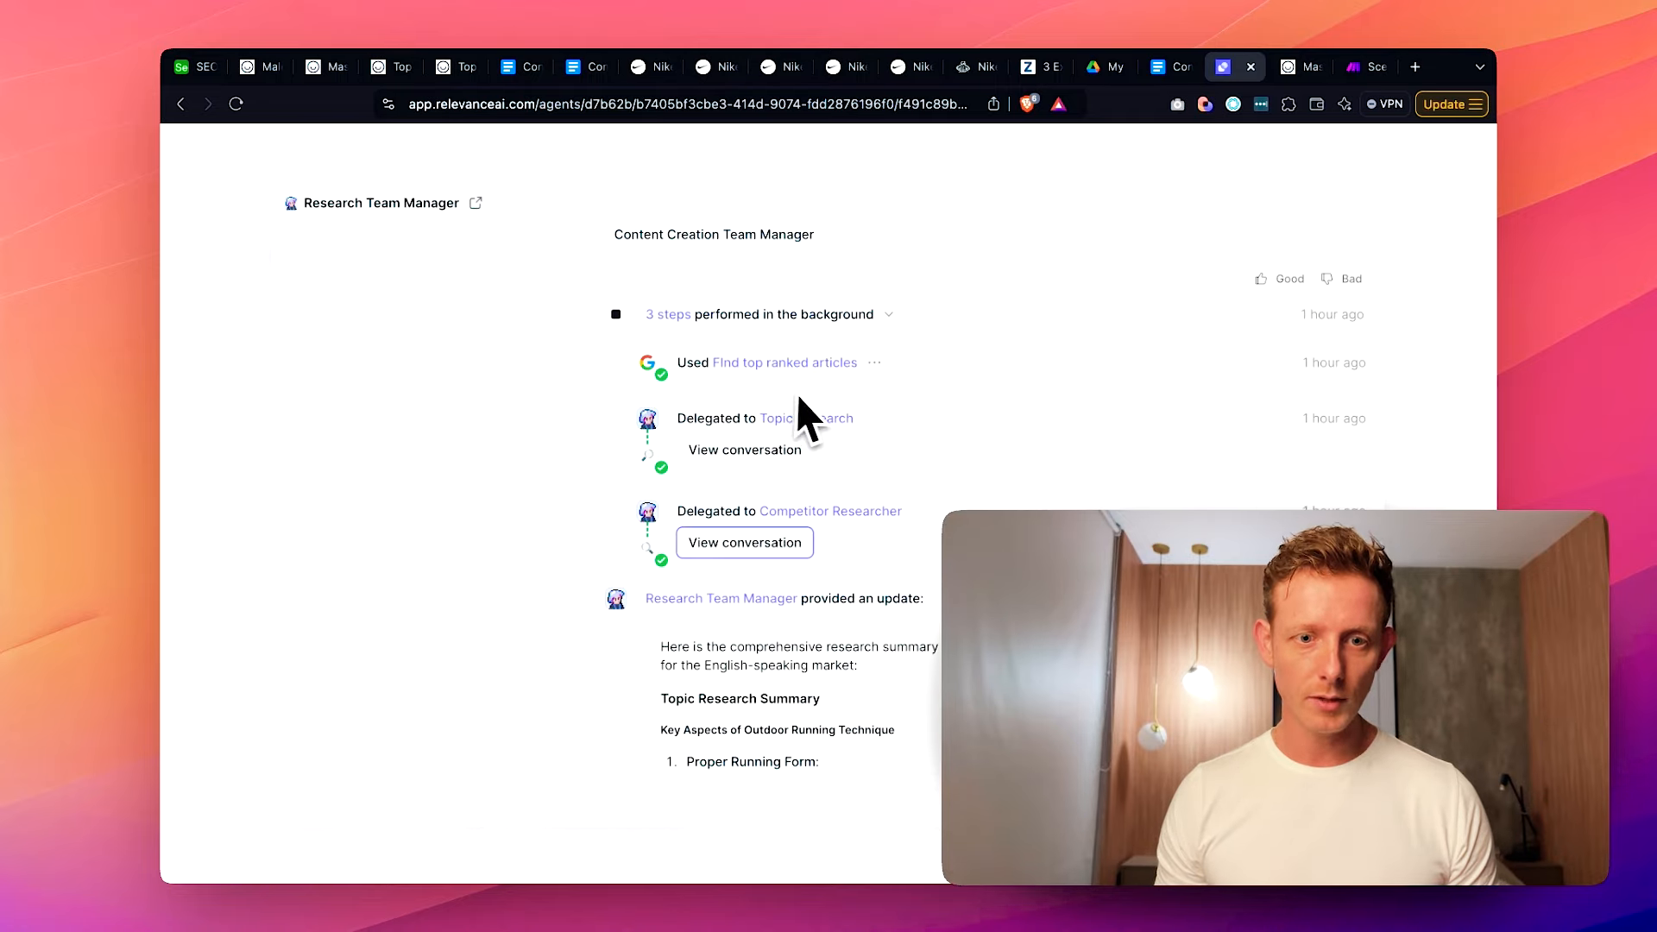
- Close the Research Team Manager conversation and open the Content Brief Manager conversation from the SEO Director timeline
scroll(805, 397, "down", 3)
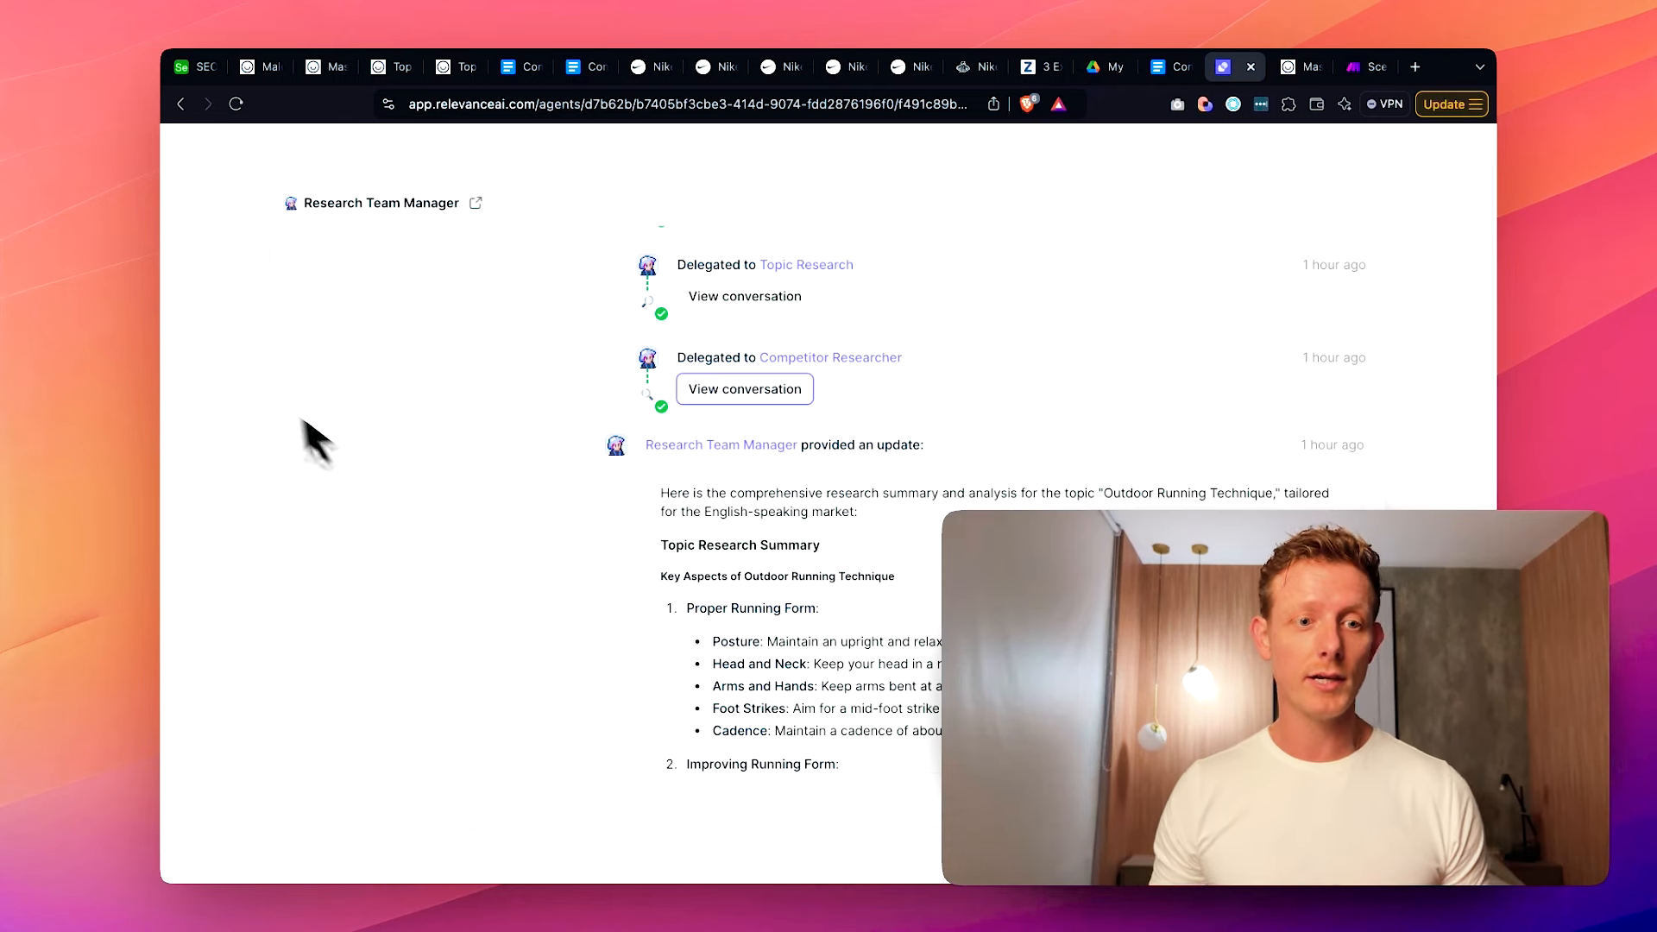
left_click(222, 356)
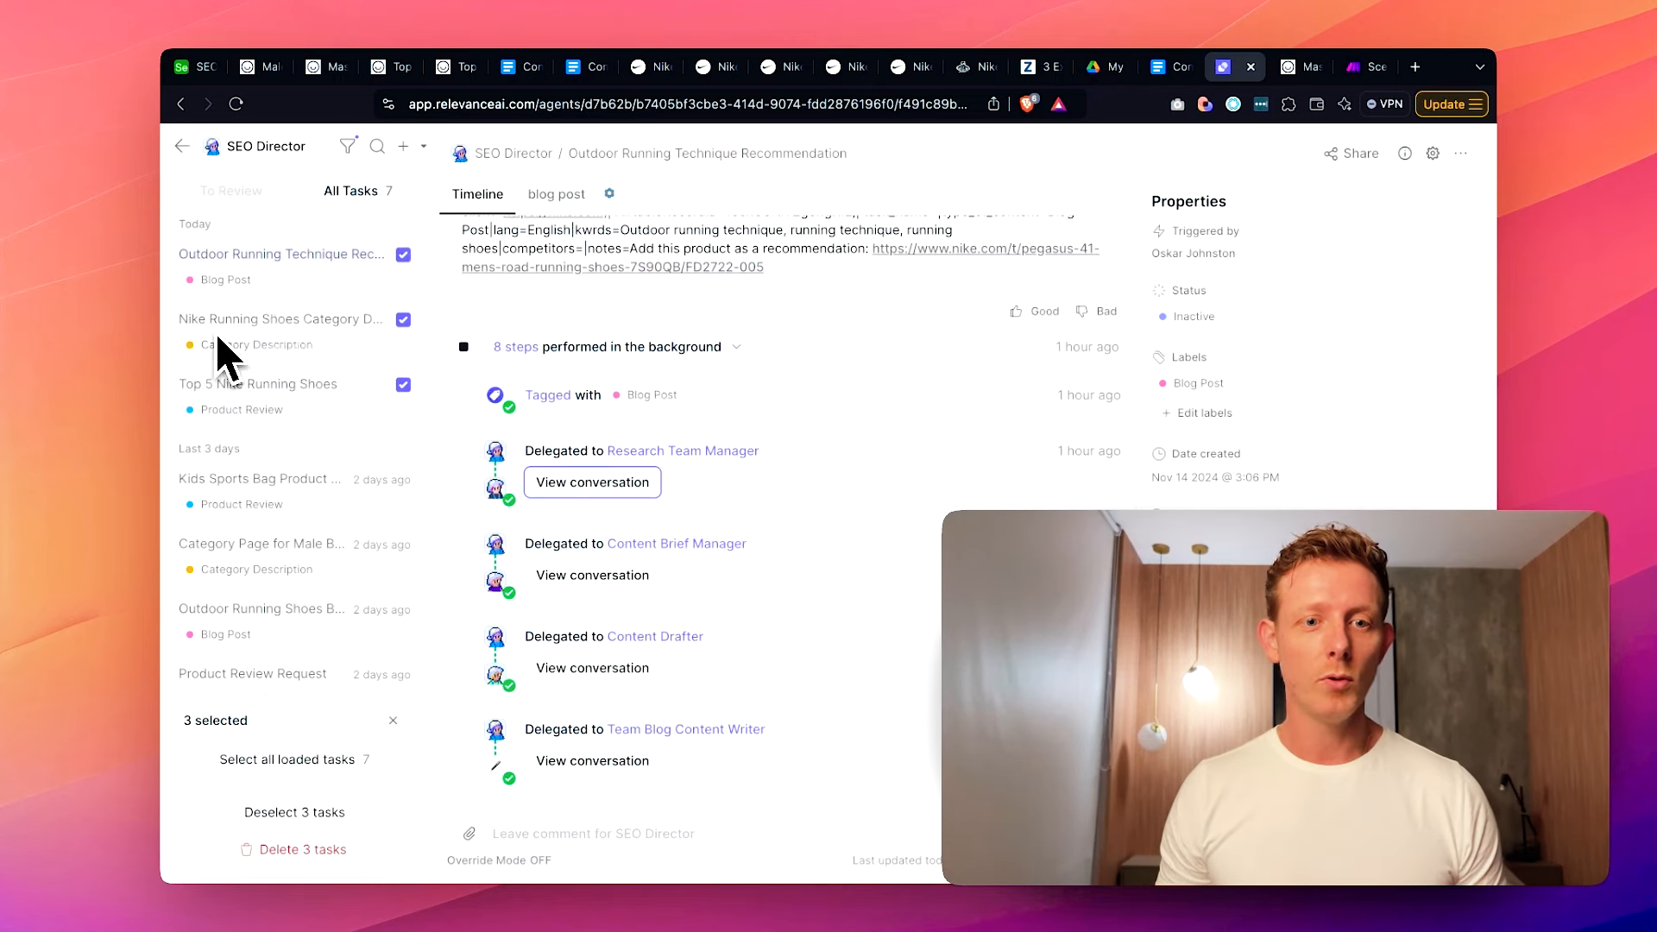
scroll(759, 552, "down", 1)
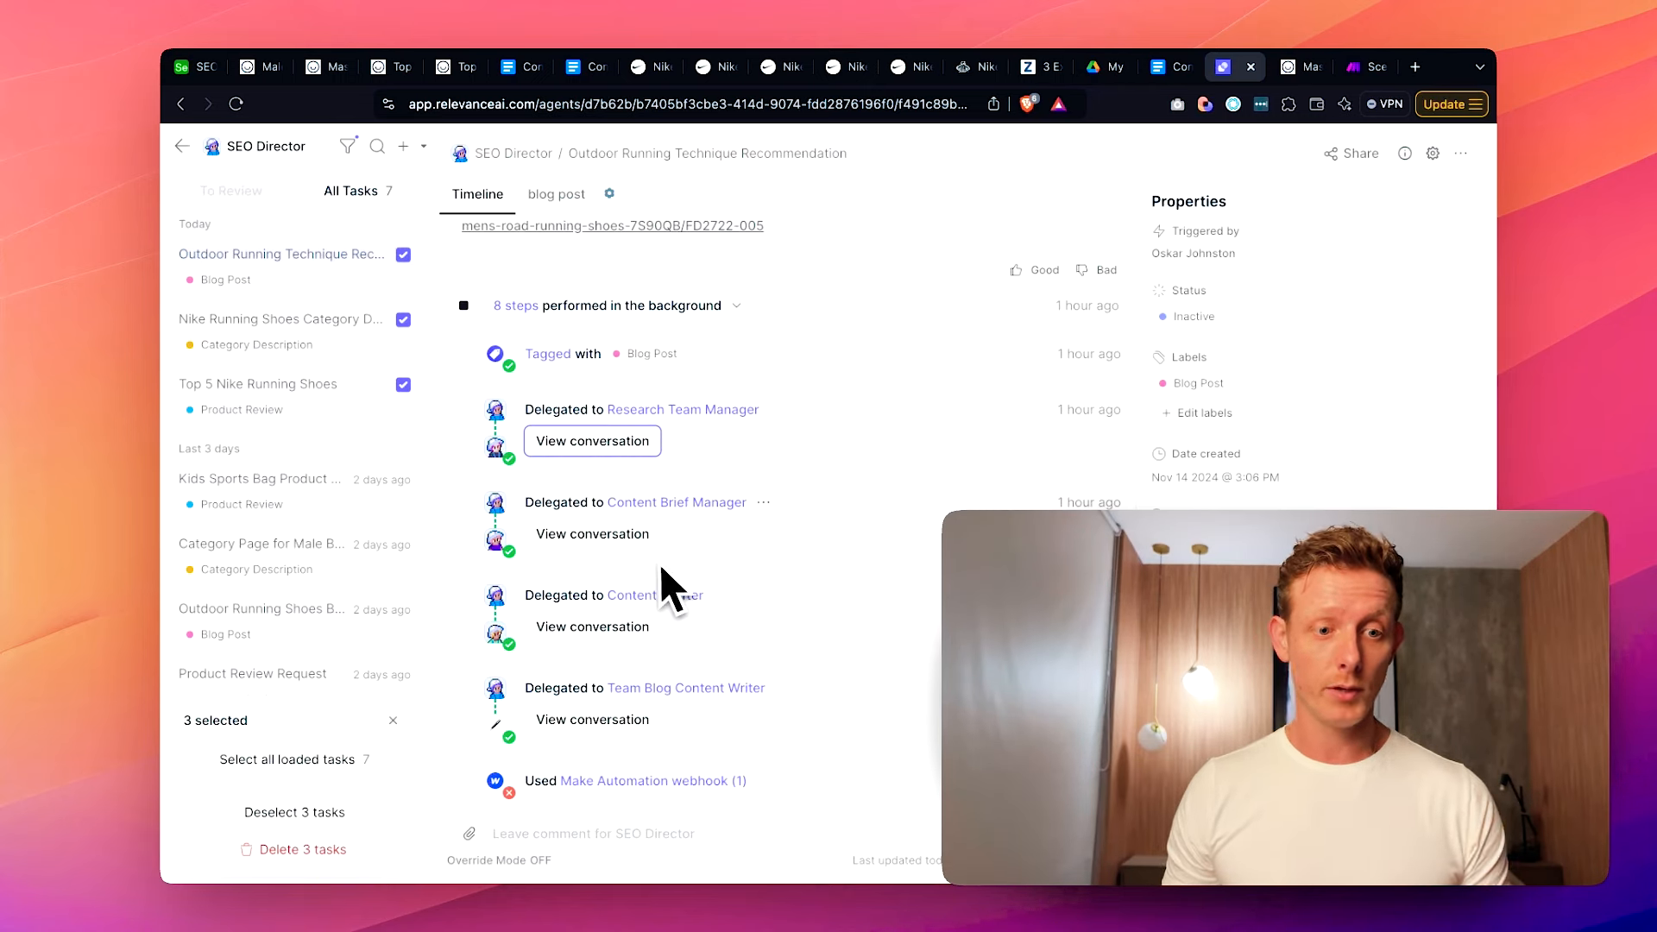
left_click(606, 535)
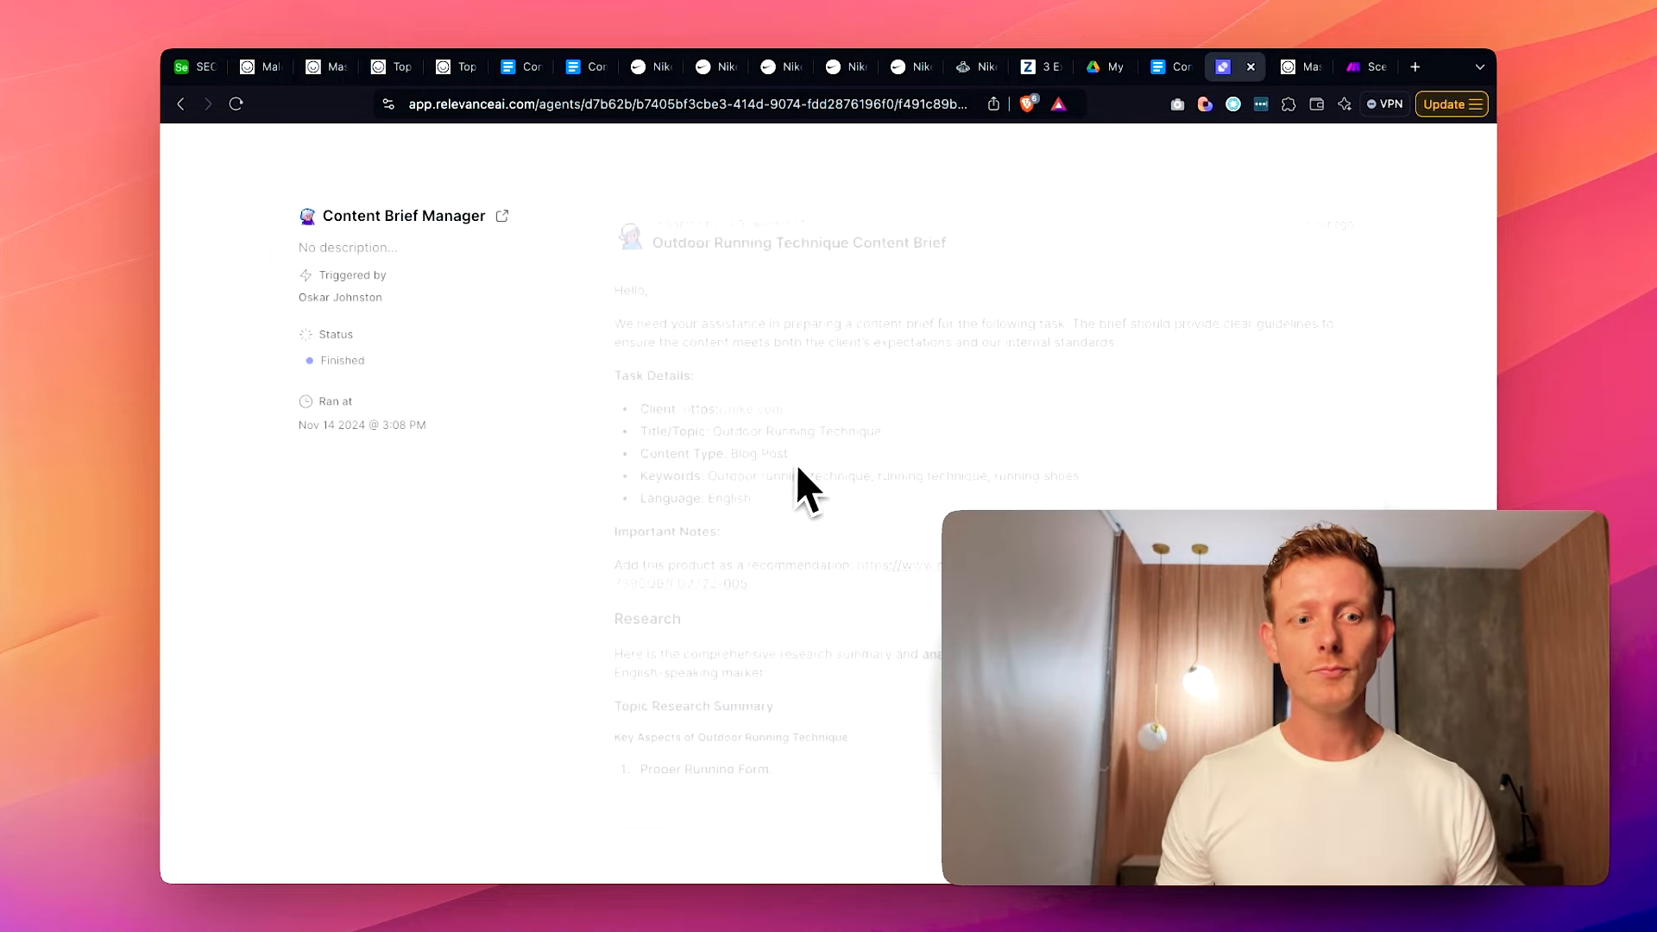
- Expand the Content Brief Manager's background step below the task details and open the Content Briefer - Blog Posts conversation
scroll(844, 582, "down", 20)
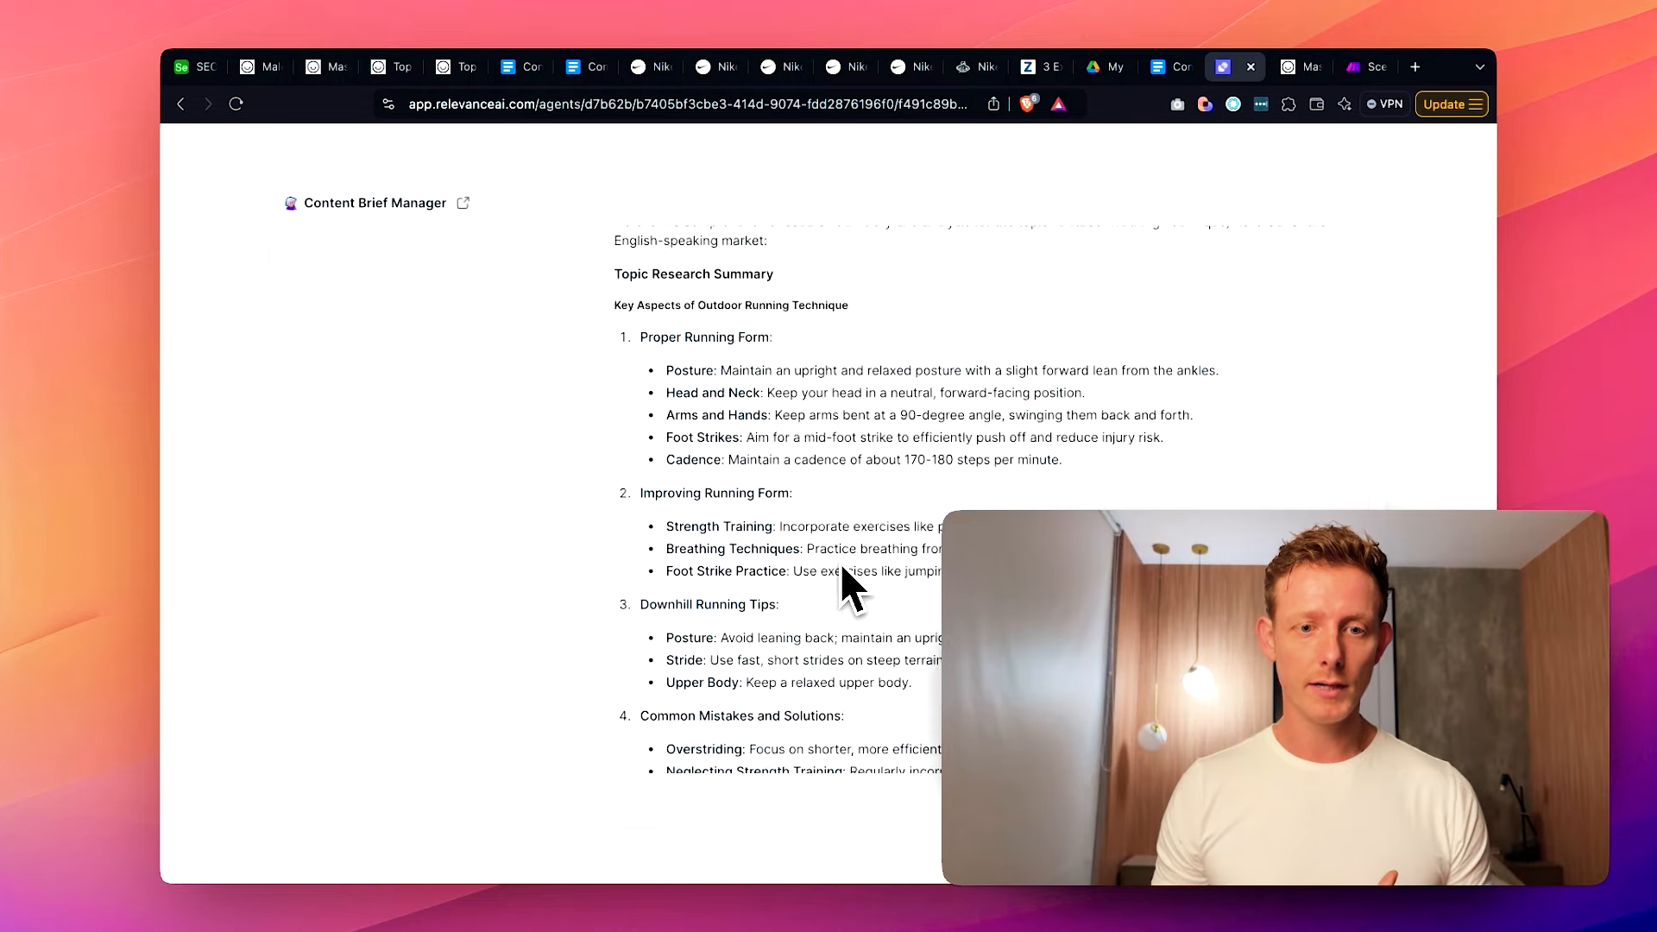
scroll(850, 591, "down", 3)
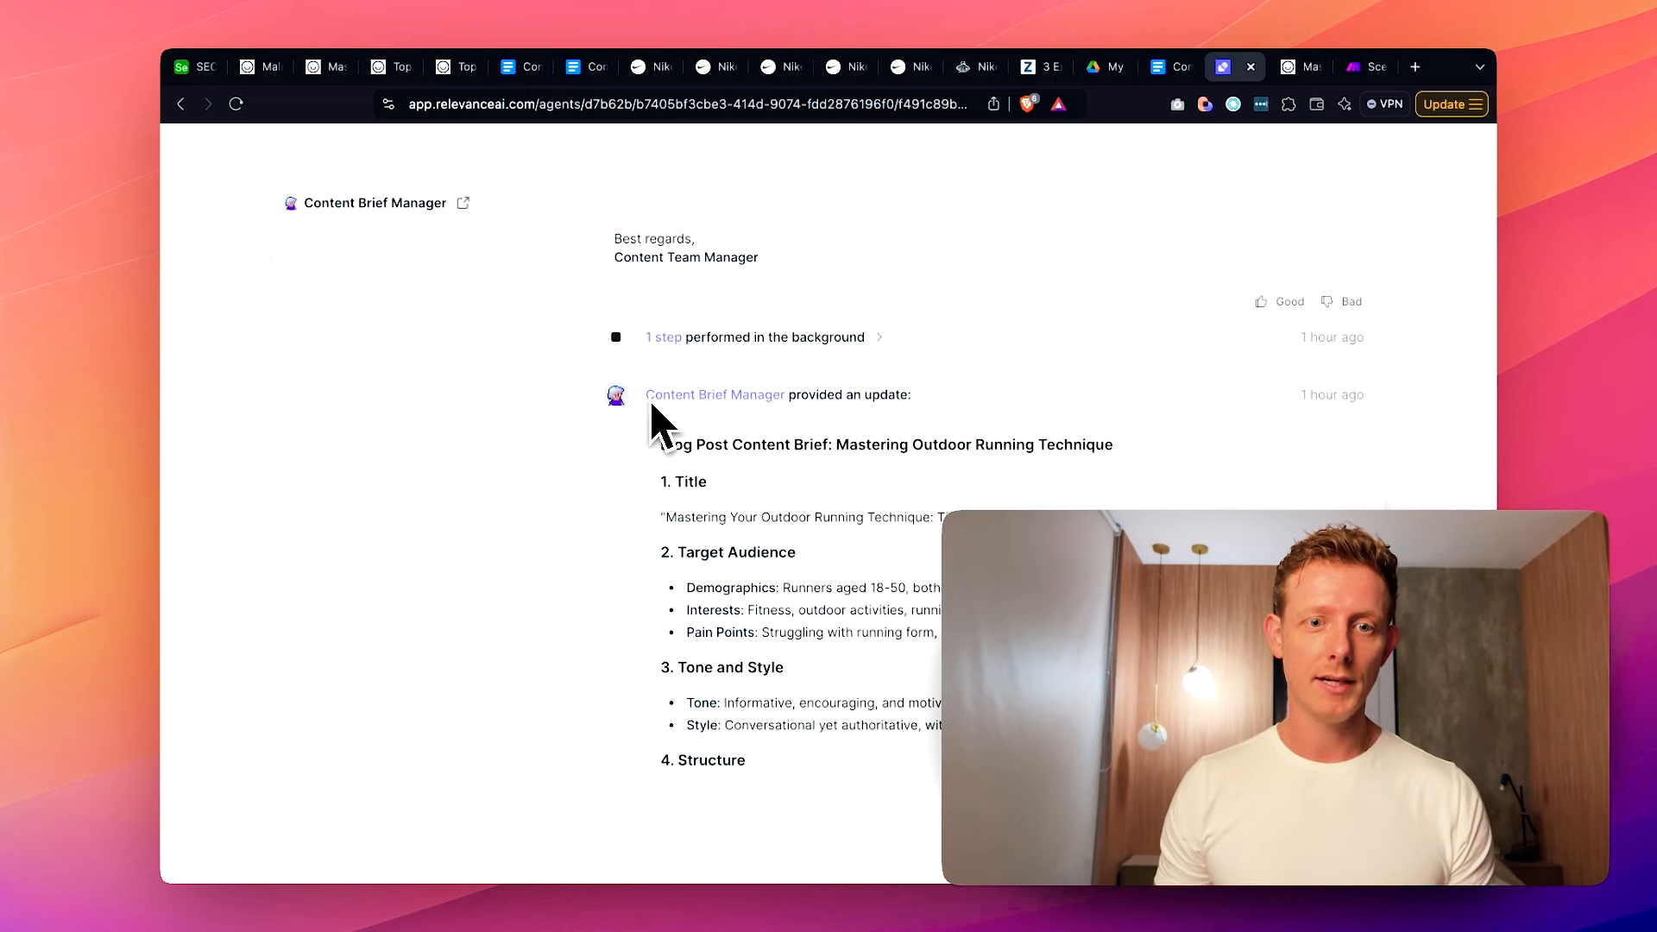
left_click(689, 340)
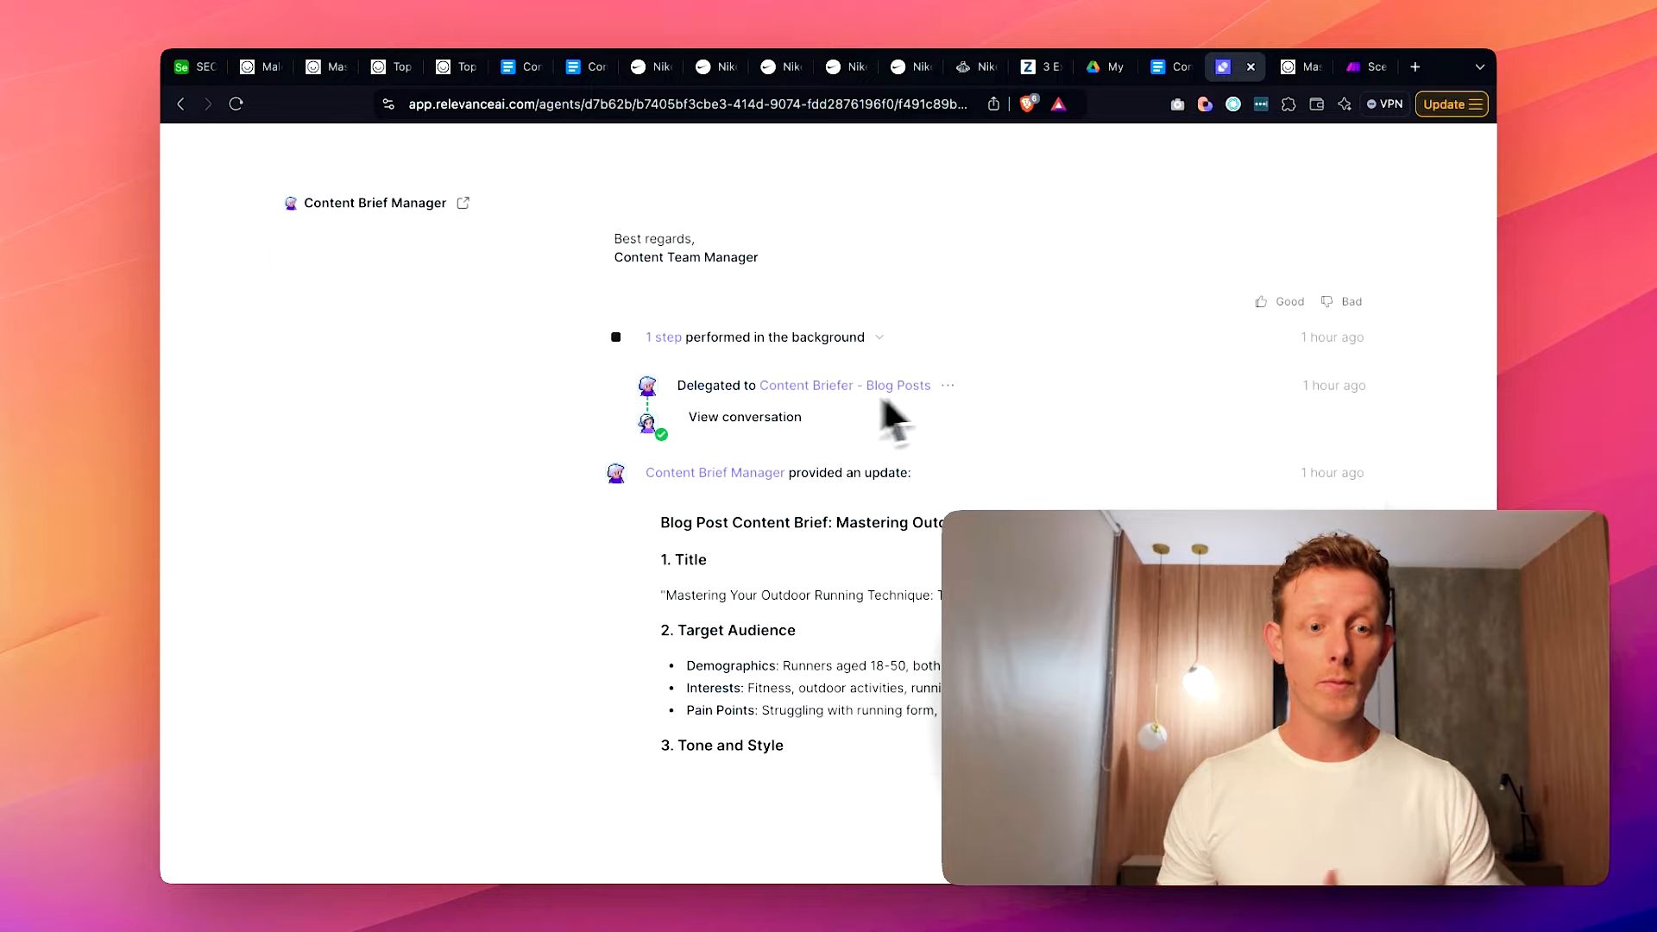
left_click(826, 416)
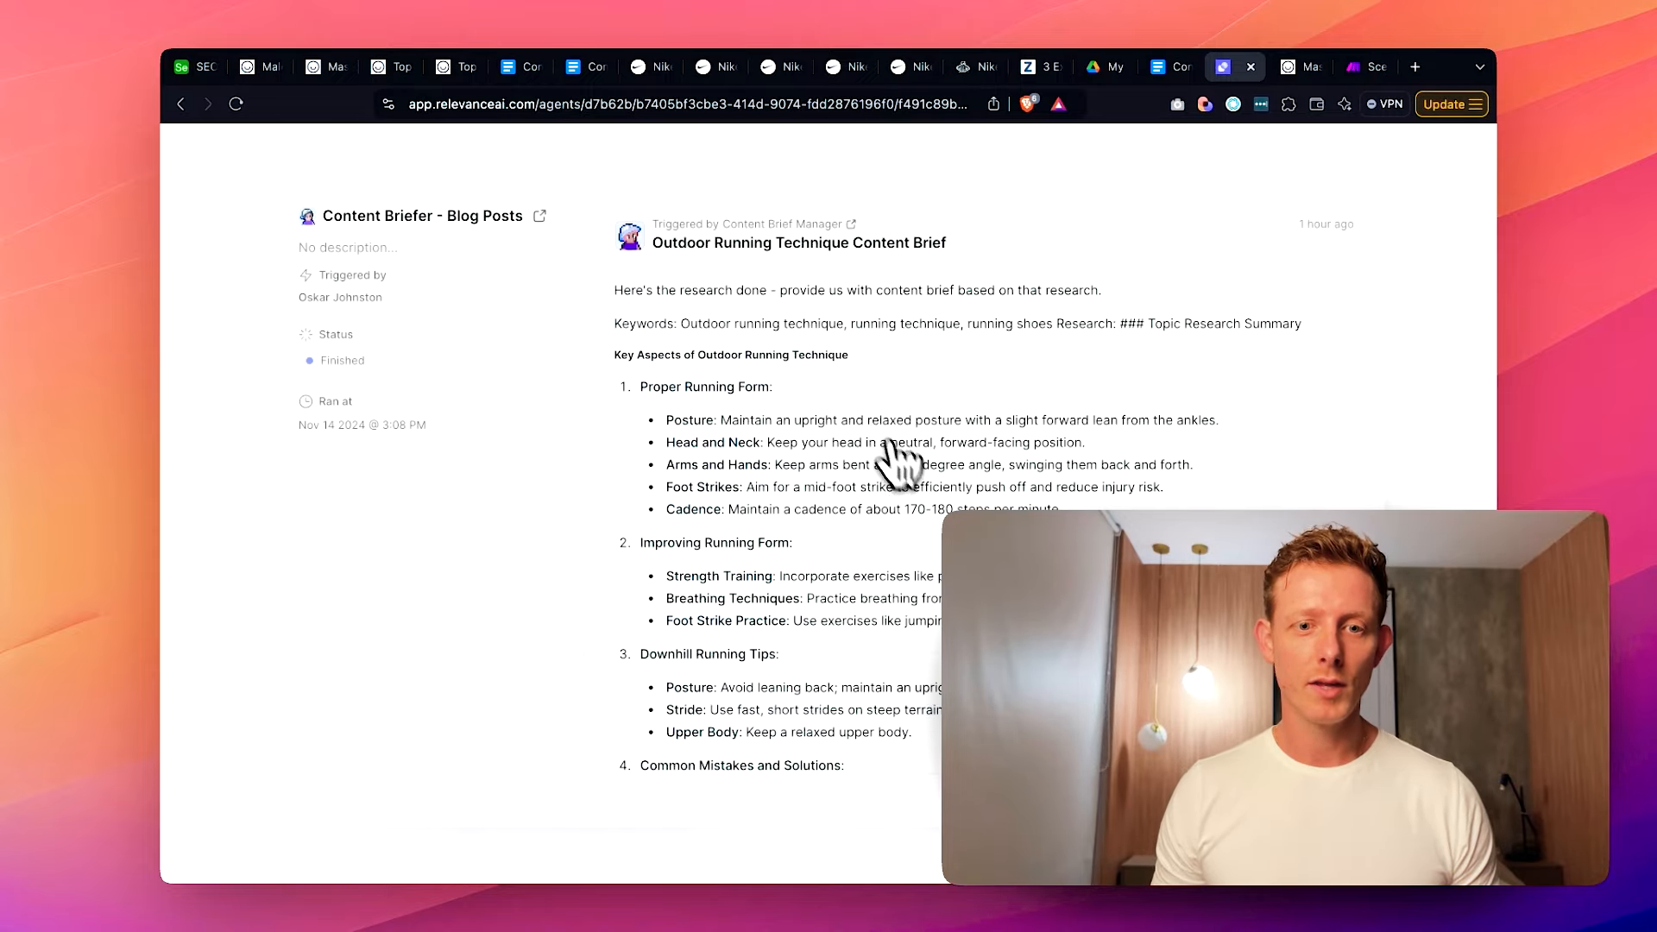
- Review the Content Briefer's blog post brief through Final Notes and return to the SEO Director timeline
scroll(889, 466, "down", 10)
scroll(922, 501, "up", 5)
scroll(918, 507, "down", 5)
scroll(868, 544, "down", 15)
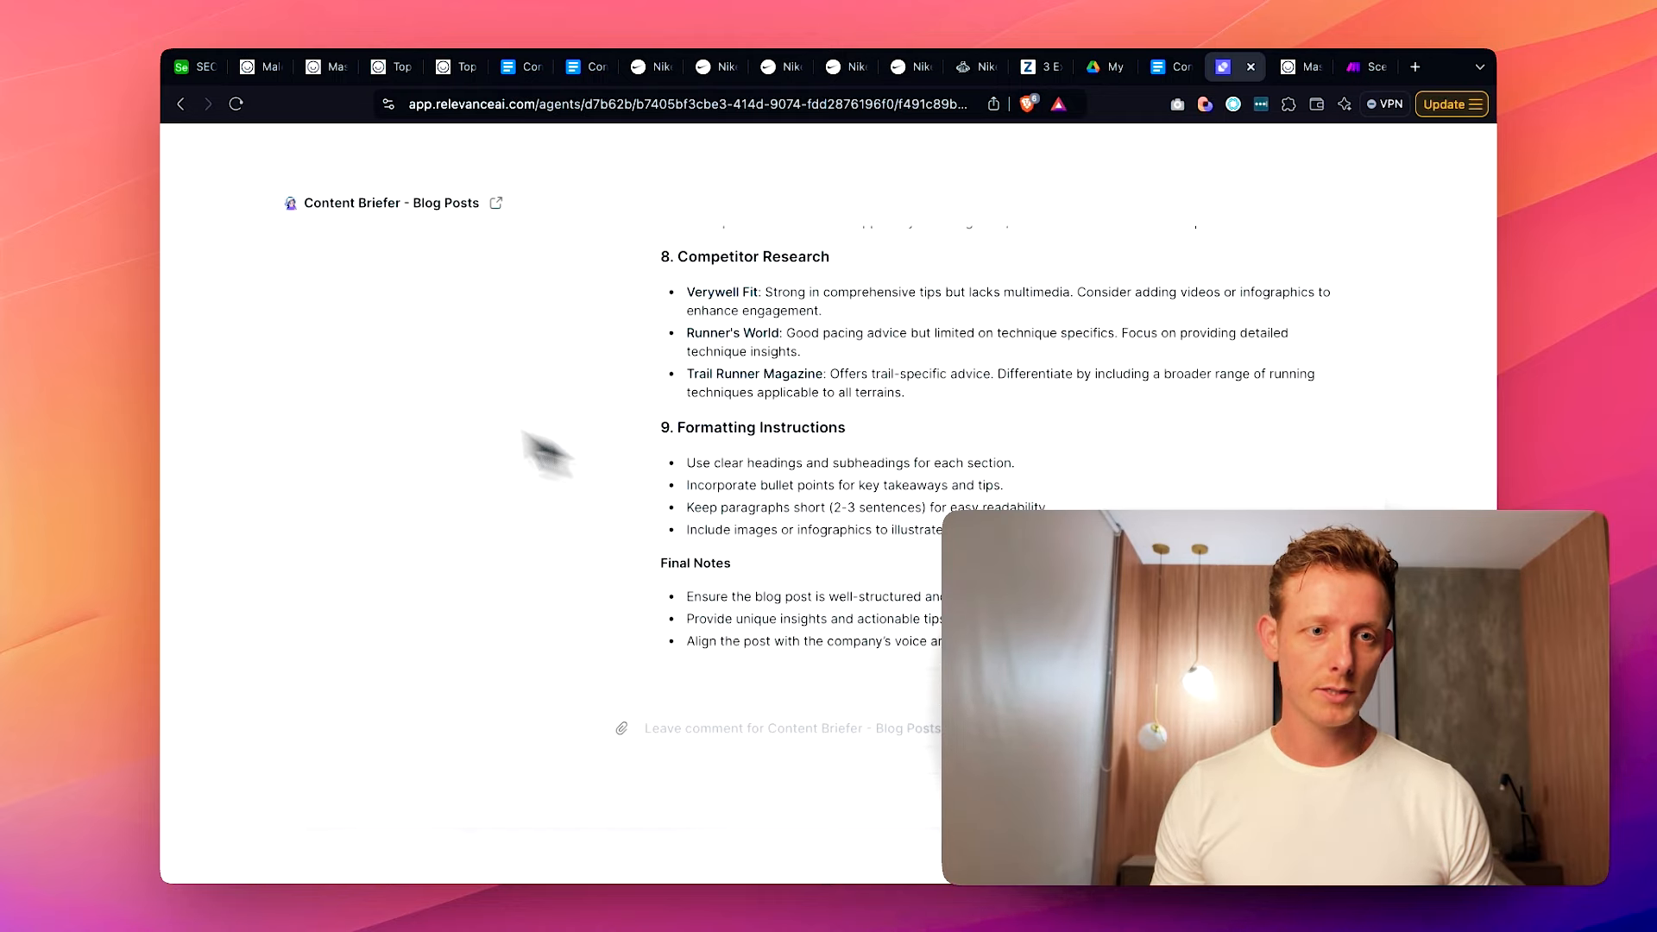
left_click(264, 348)
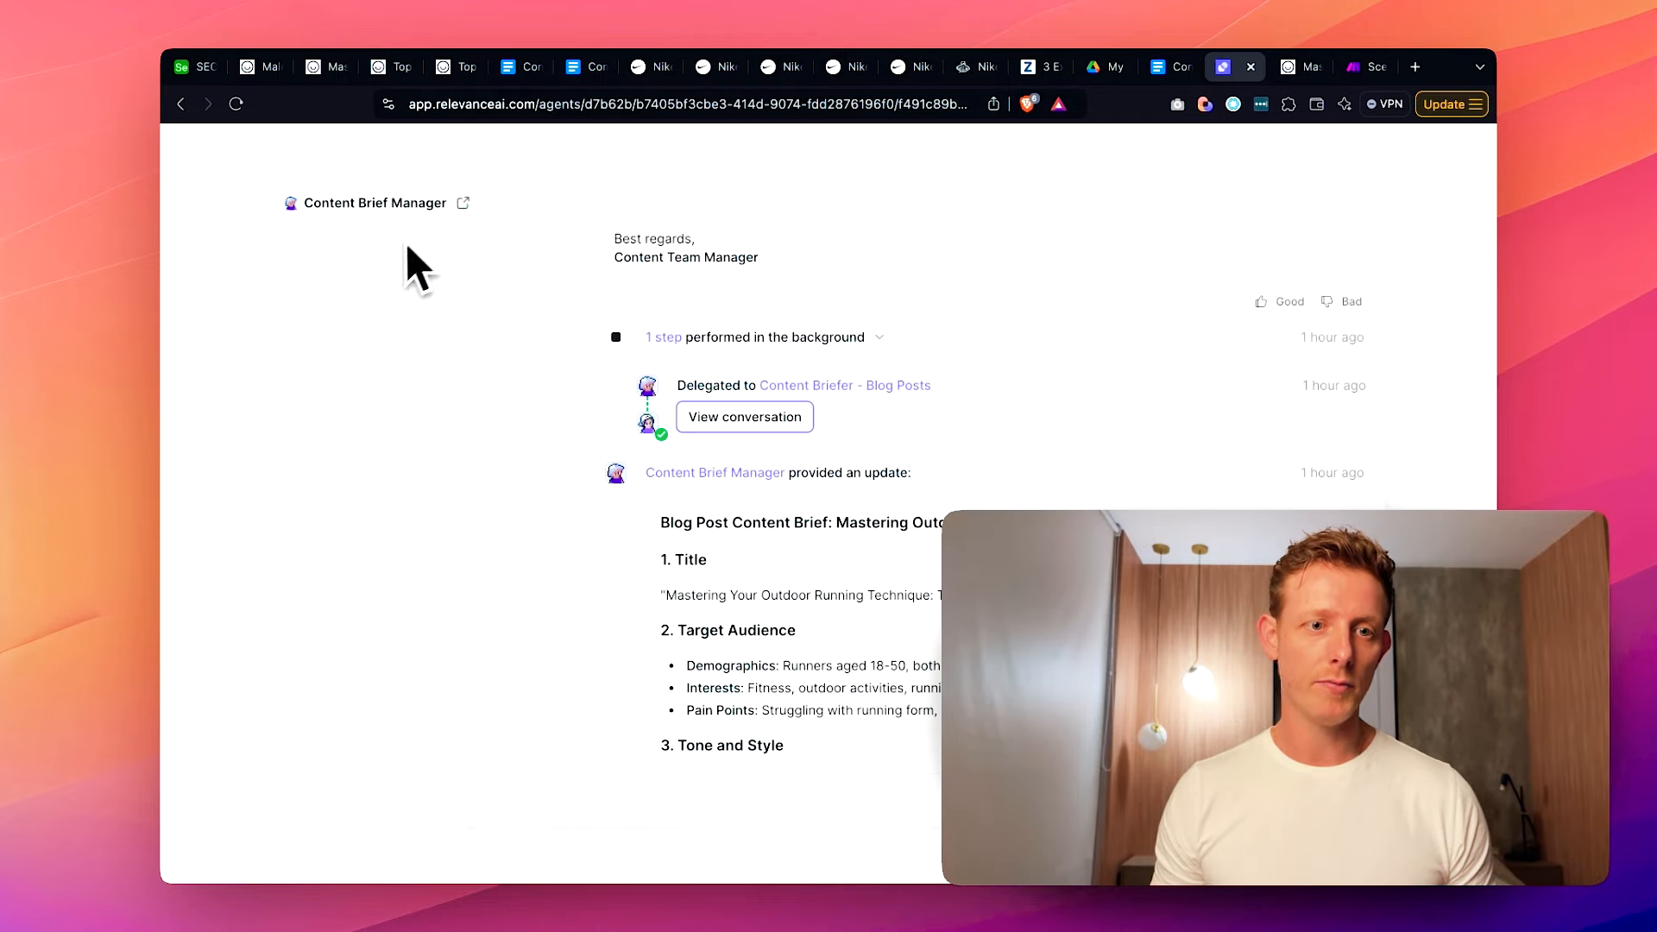
left_click(227, 480)
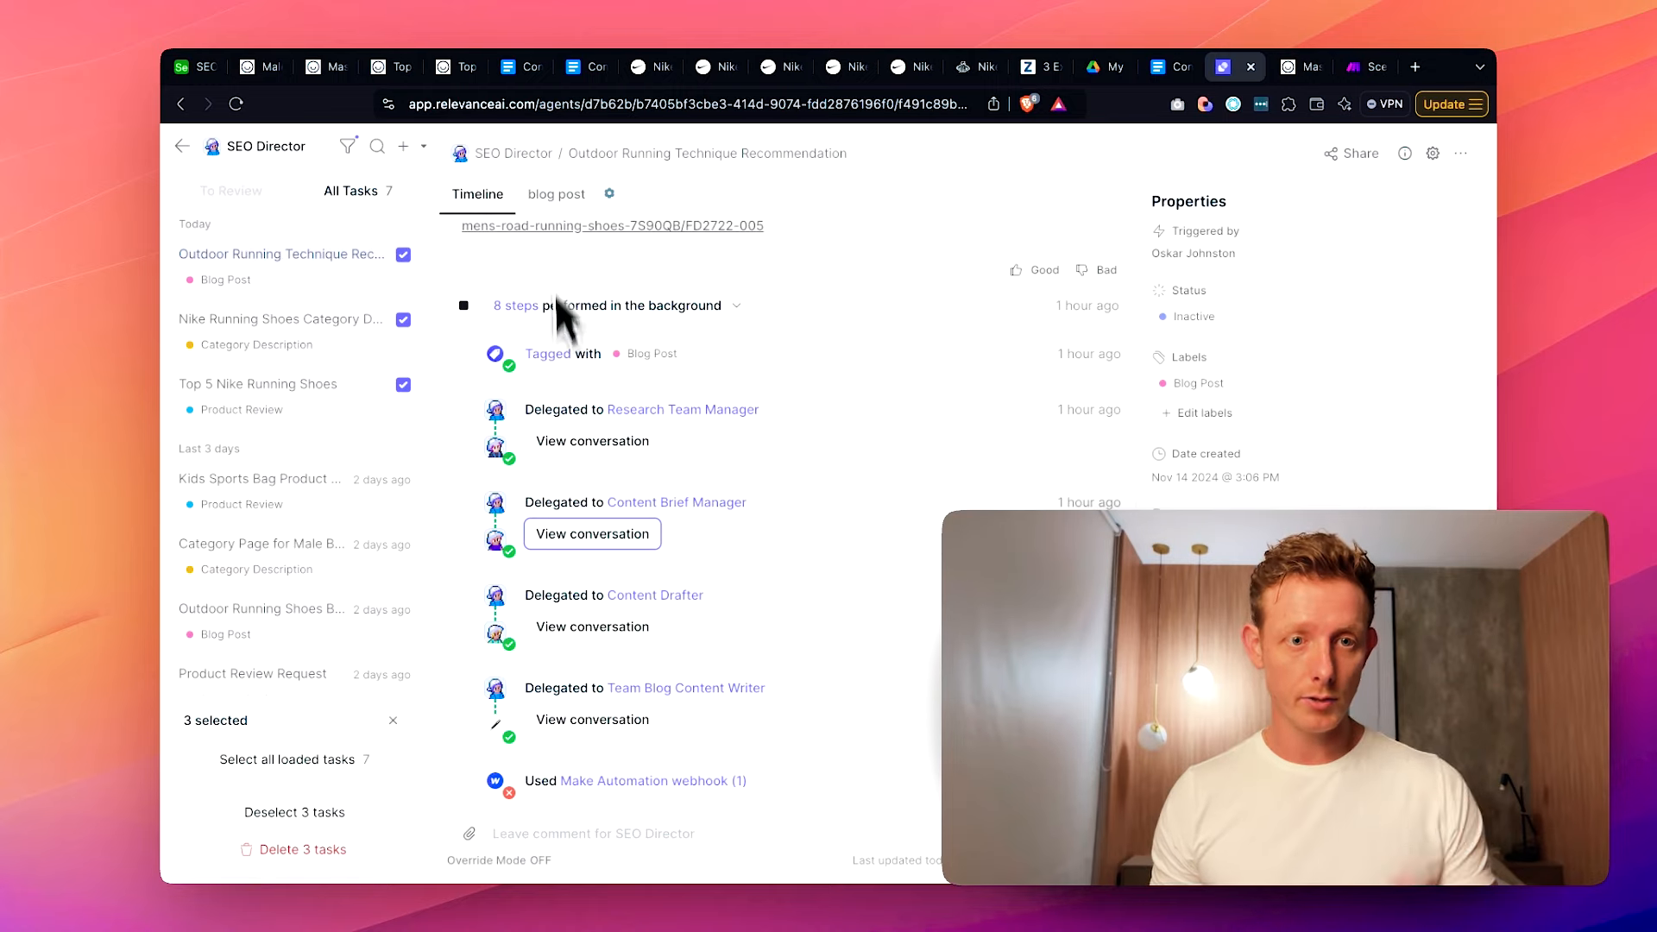
- Open the Content Drafter conversation, review the brief, research and finished draft through the Conclusion, and close it
left_click(637, 628)
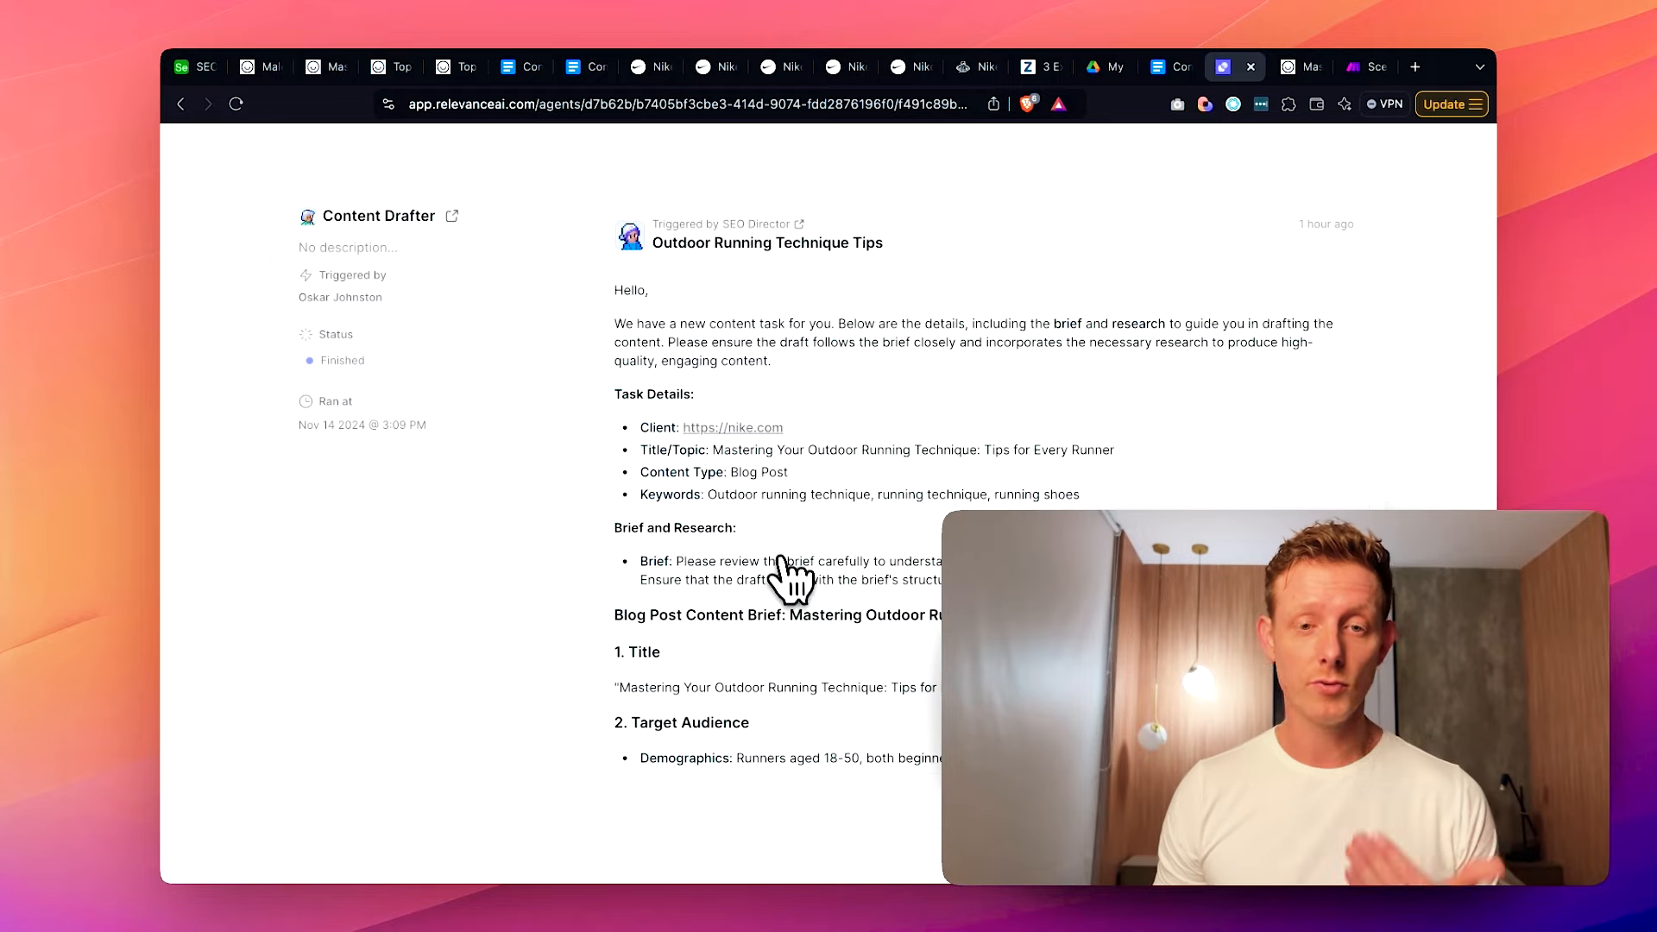
scroll(842, 579, "down", 5)
scroll(842, 591, "down", 15)
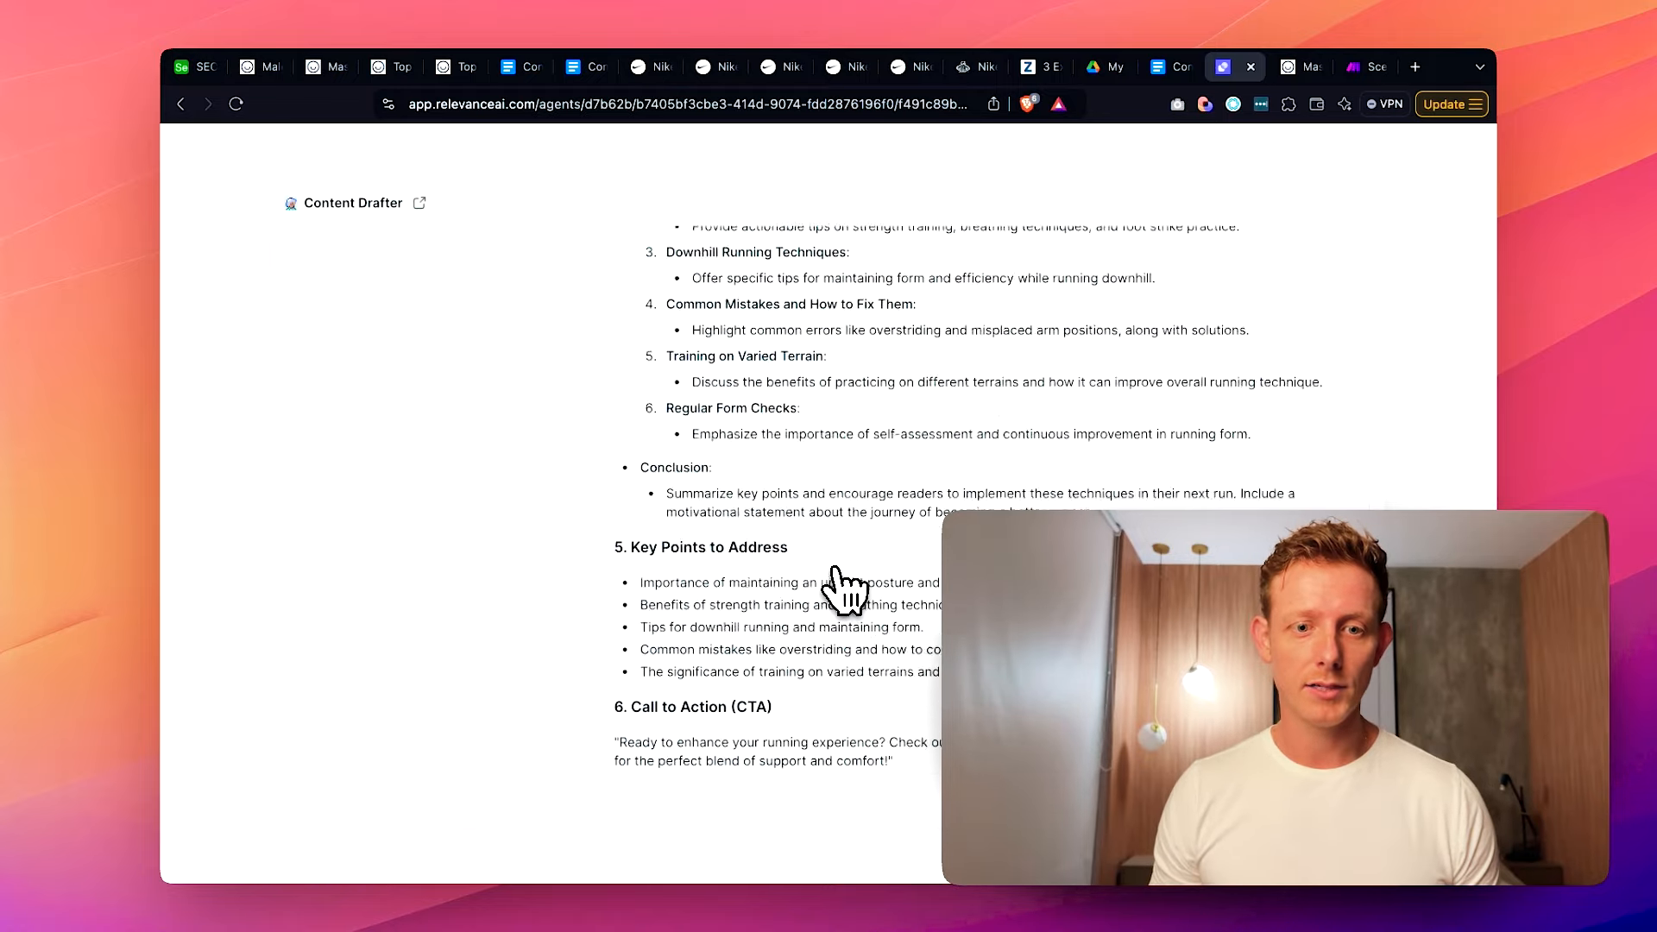
scroll(928, 628, "down", 2)
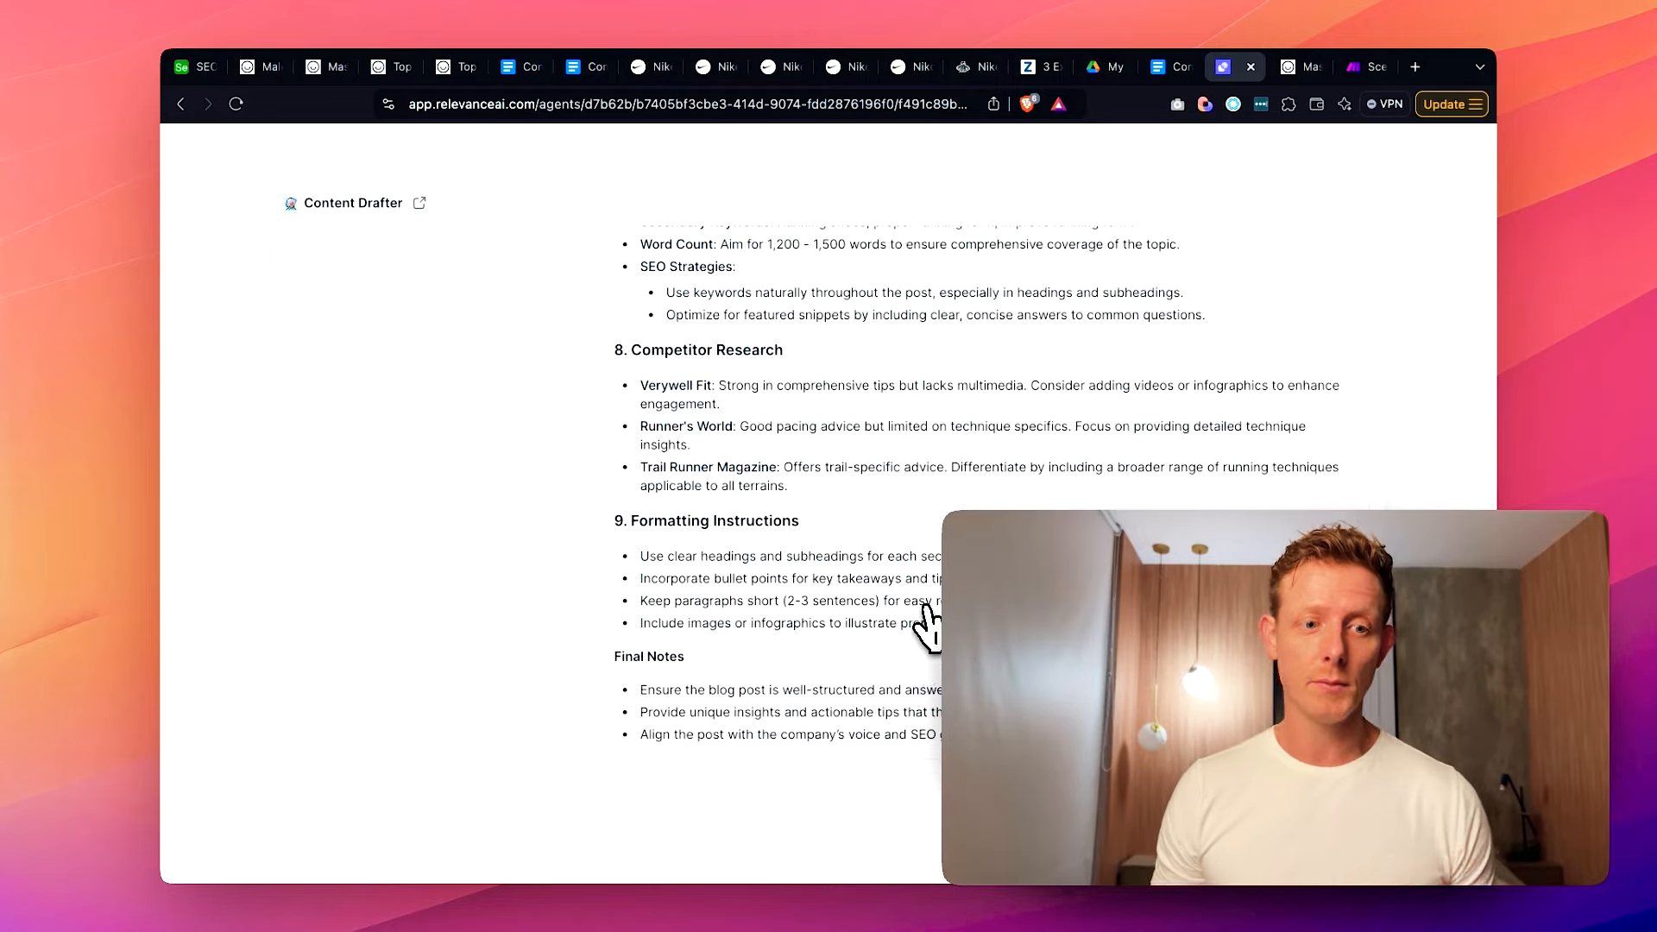
scroll(922, 678, "down", 20)
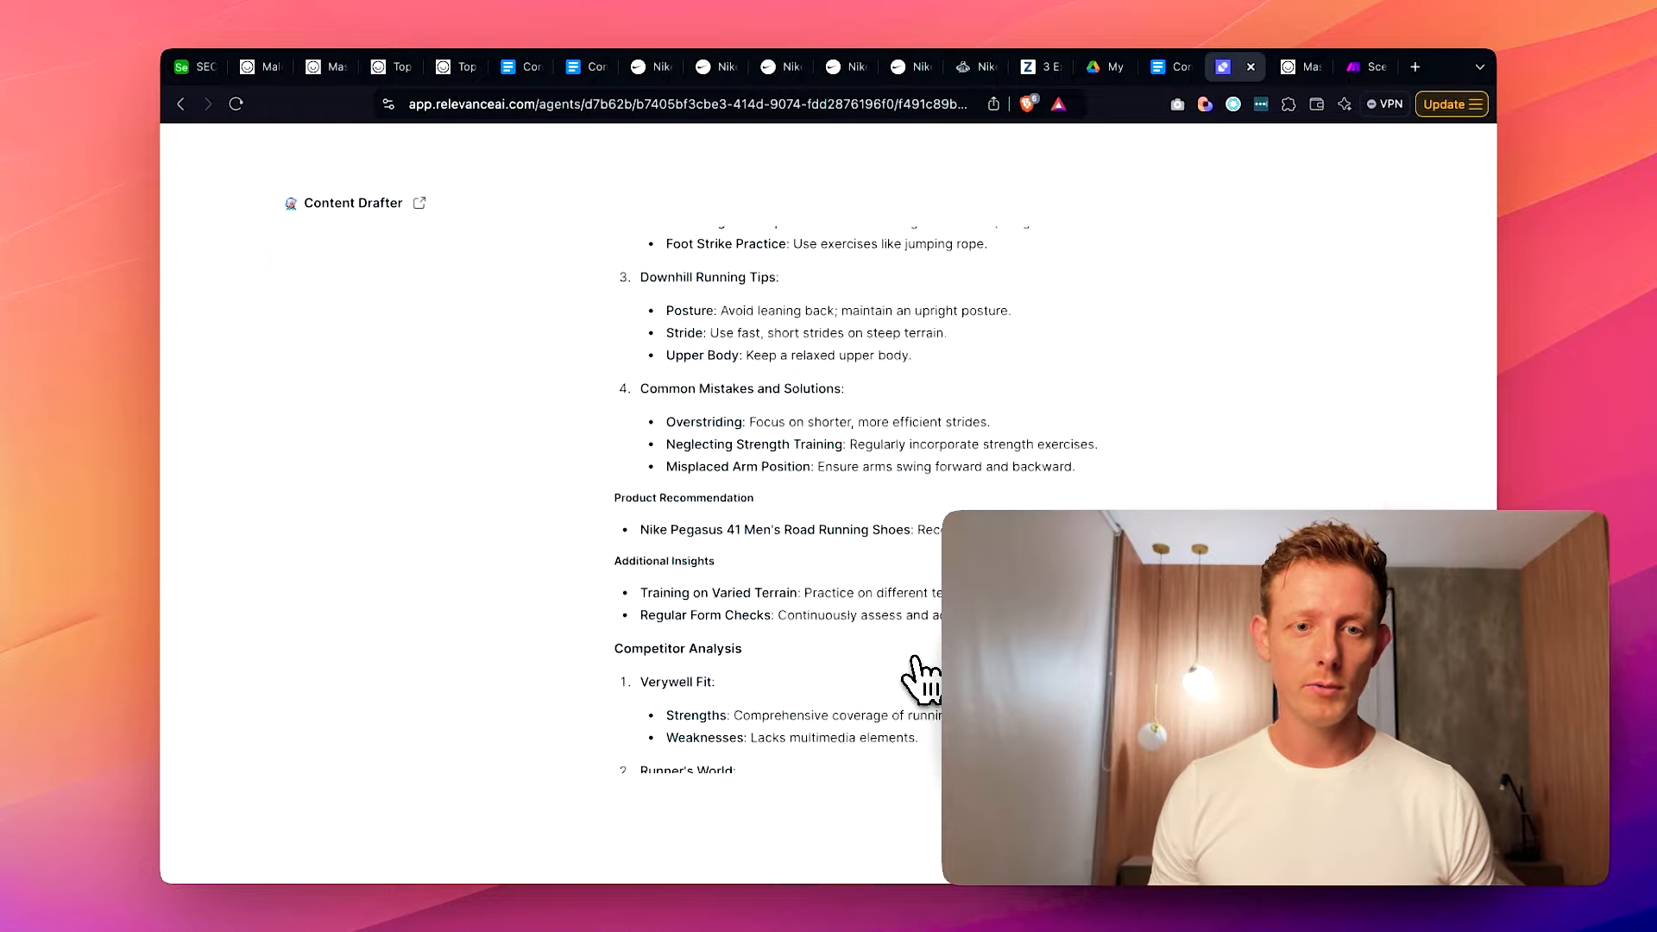
scroll(922, 678, "down", 20)
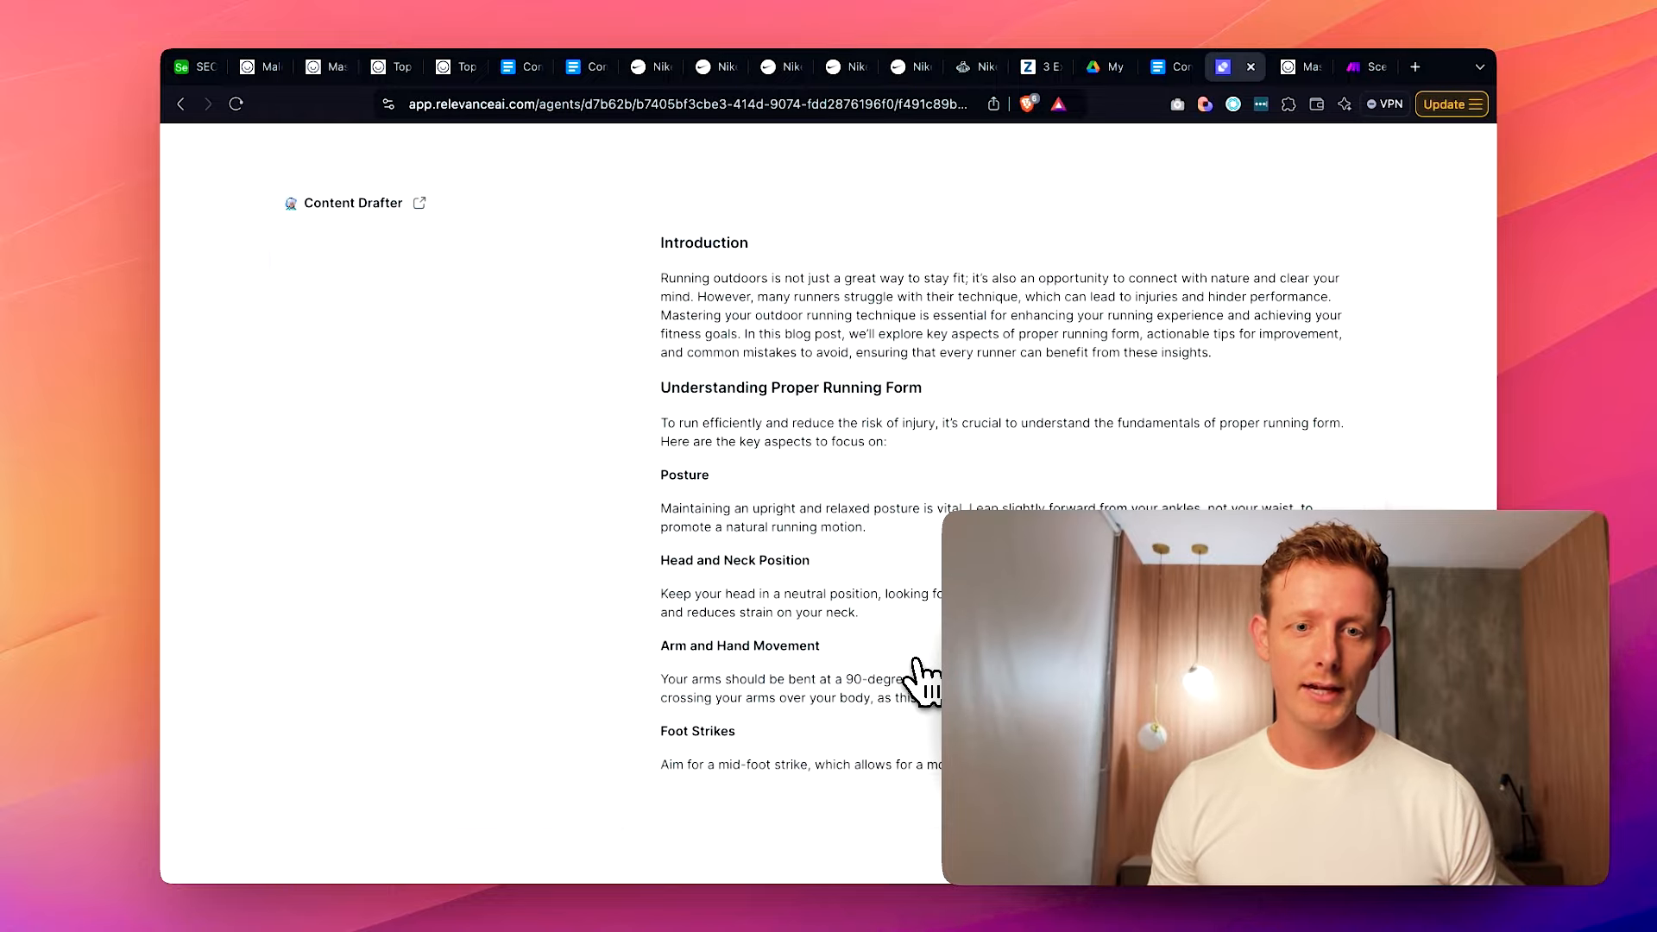
scroll(922, 682, "down", 20)
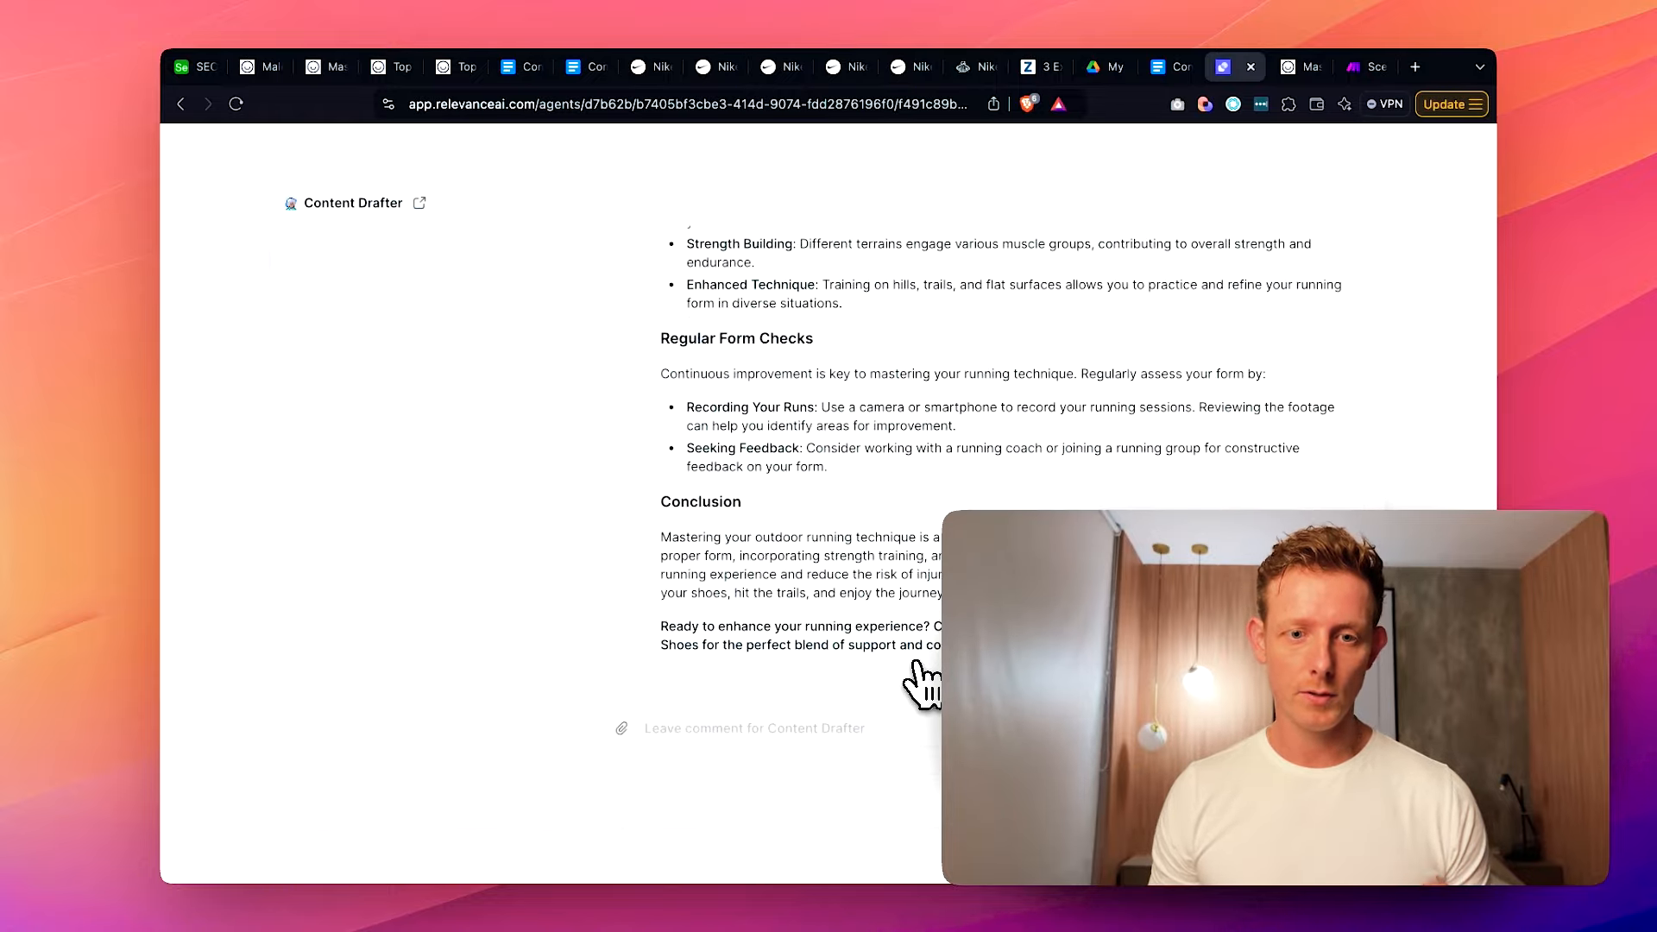
left_click(268, 428)
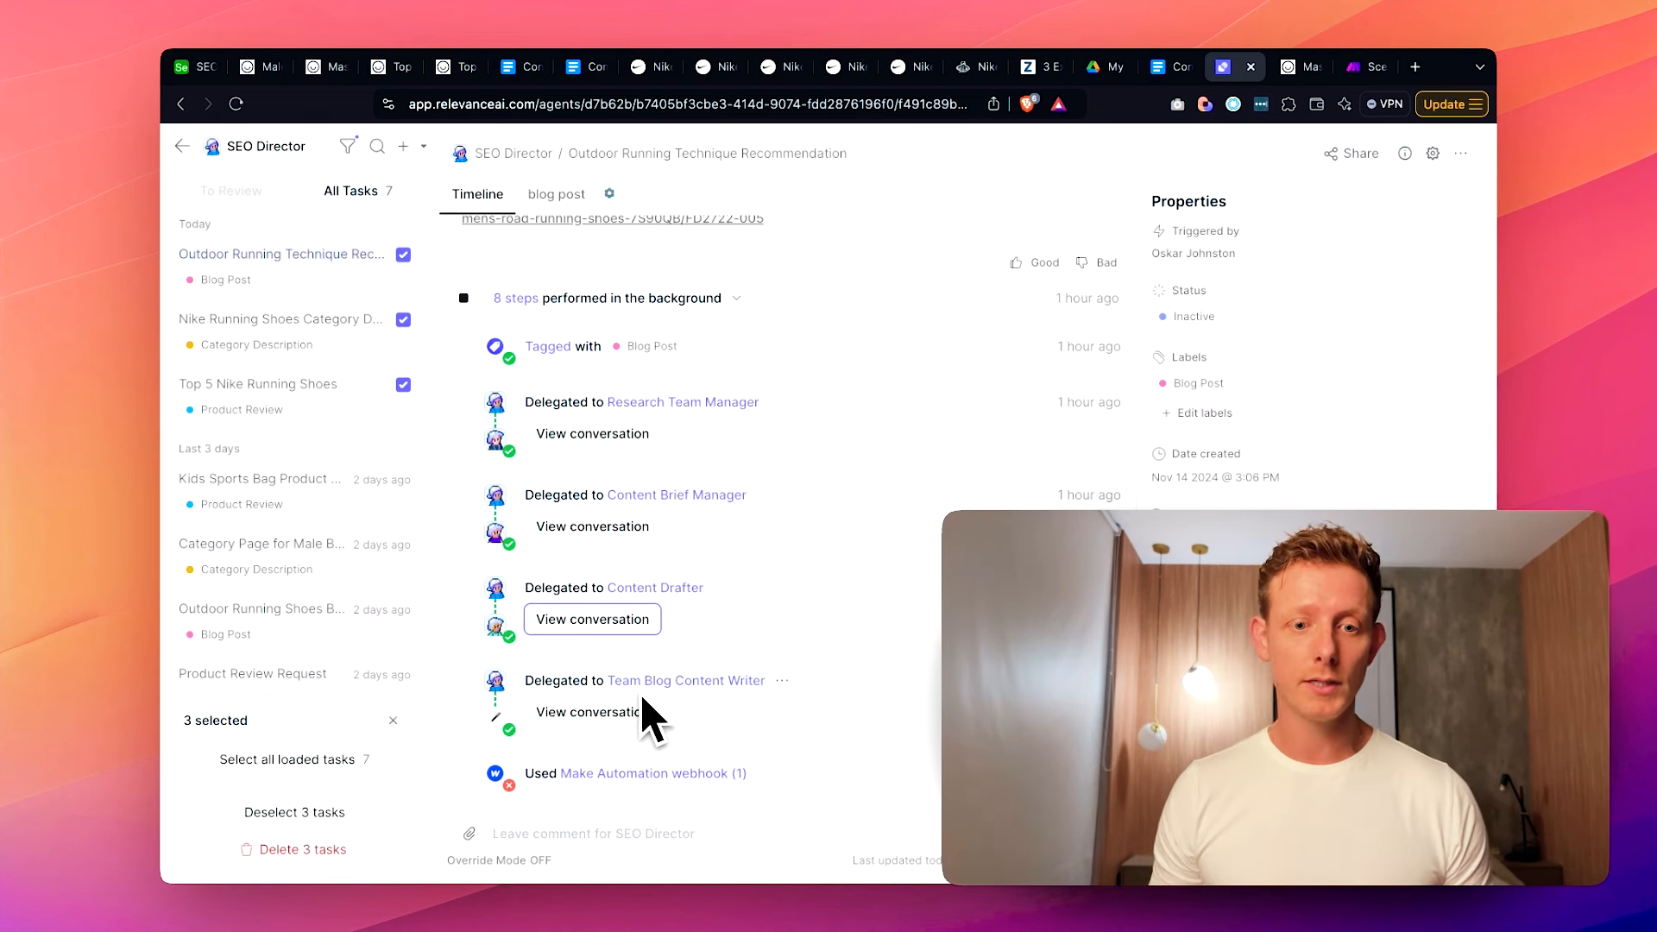
- Open the Team Blog Content Writer conversation and review its writing instructions and the supplied draft
left_click(729, 711)
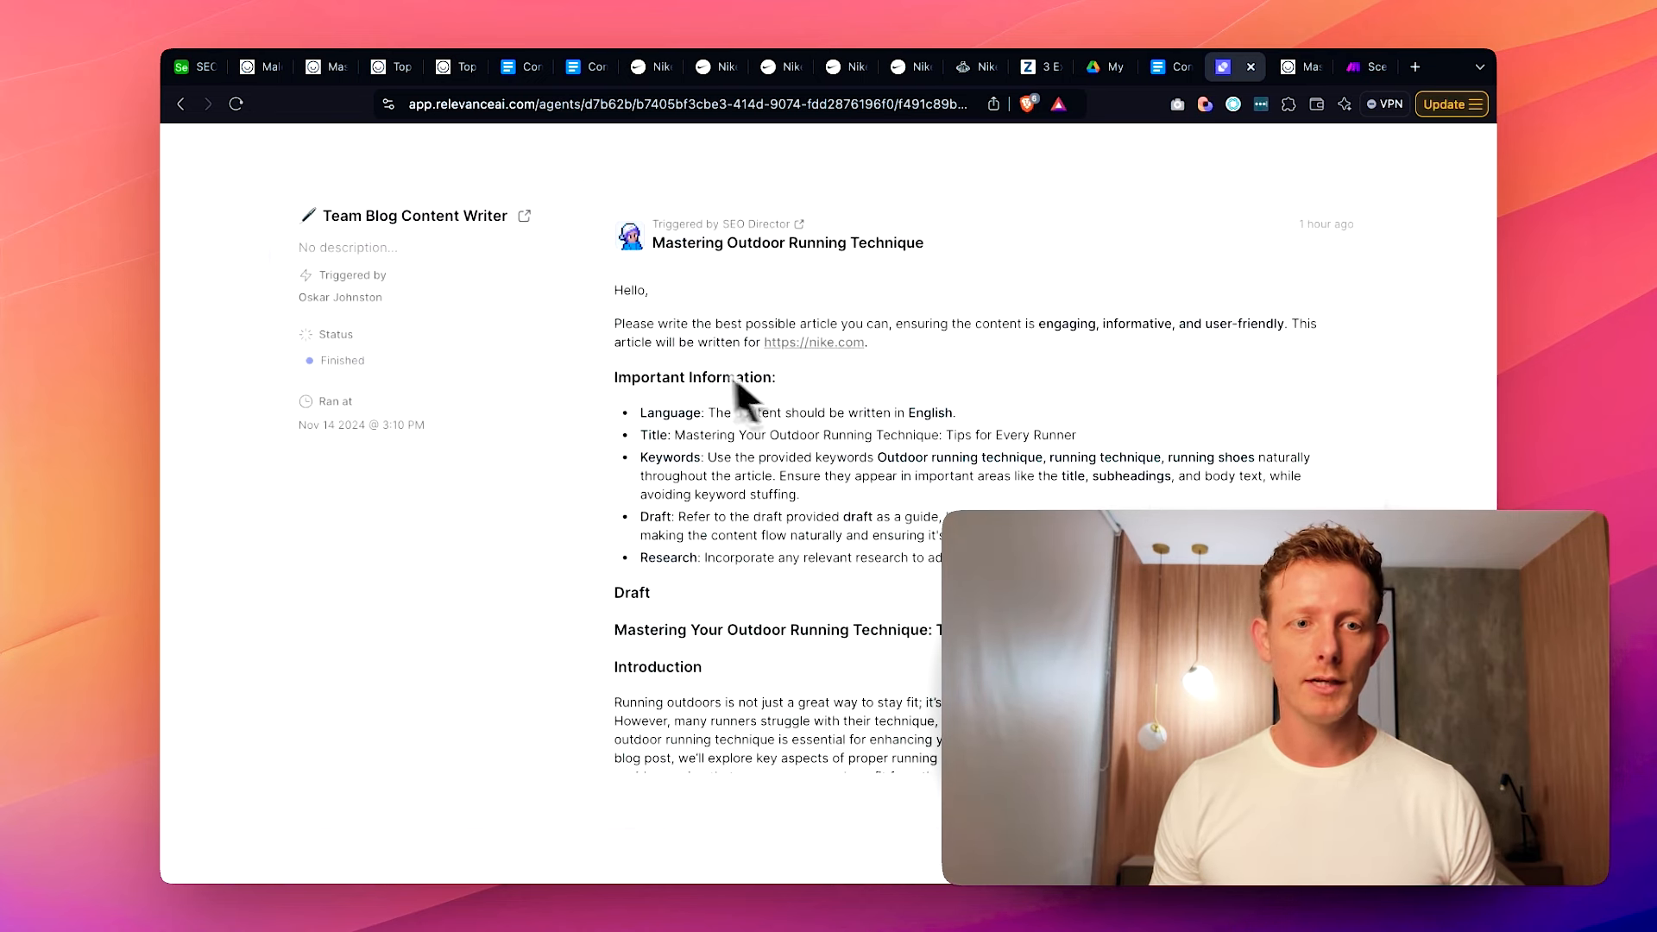
scroll(843, 500, "down", 6)
scroll(840, 488, "down", 20)
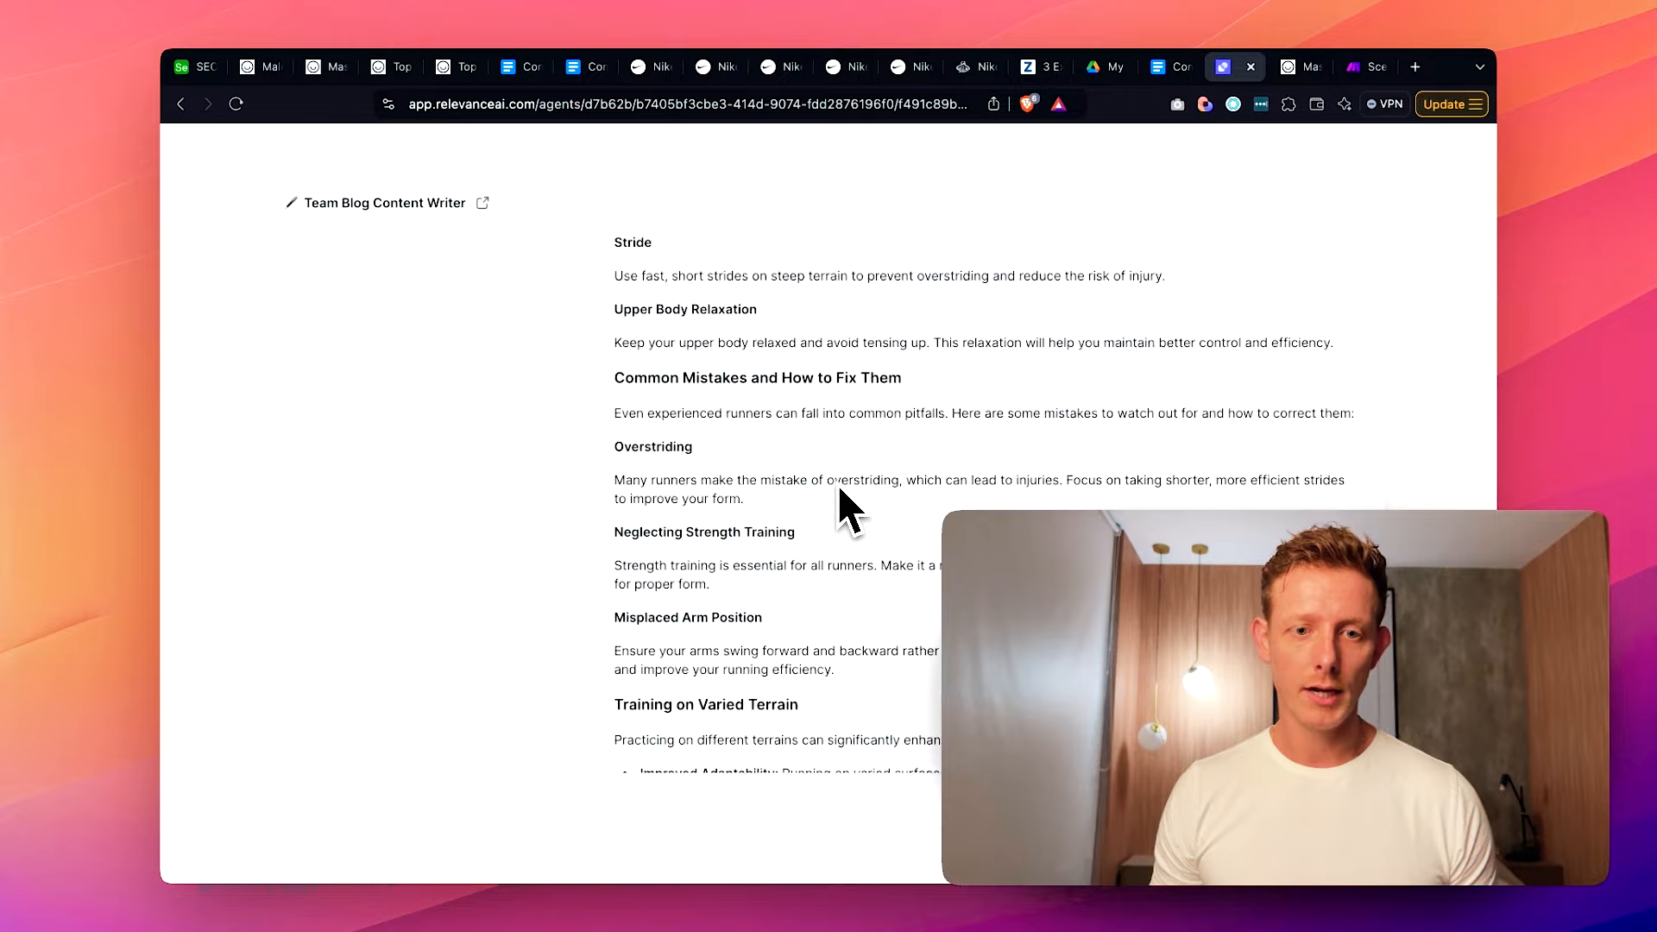
- Expand the Team Blog Content Writer's background steps and open the first Get Images run to show its query and output
scroll(840, 489, "down", 5)
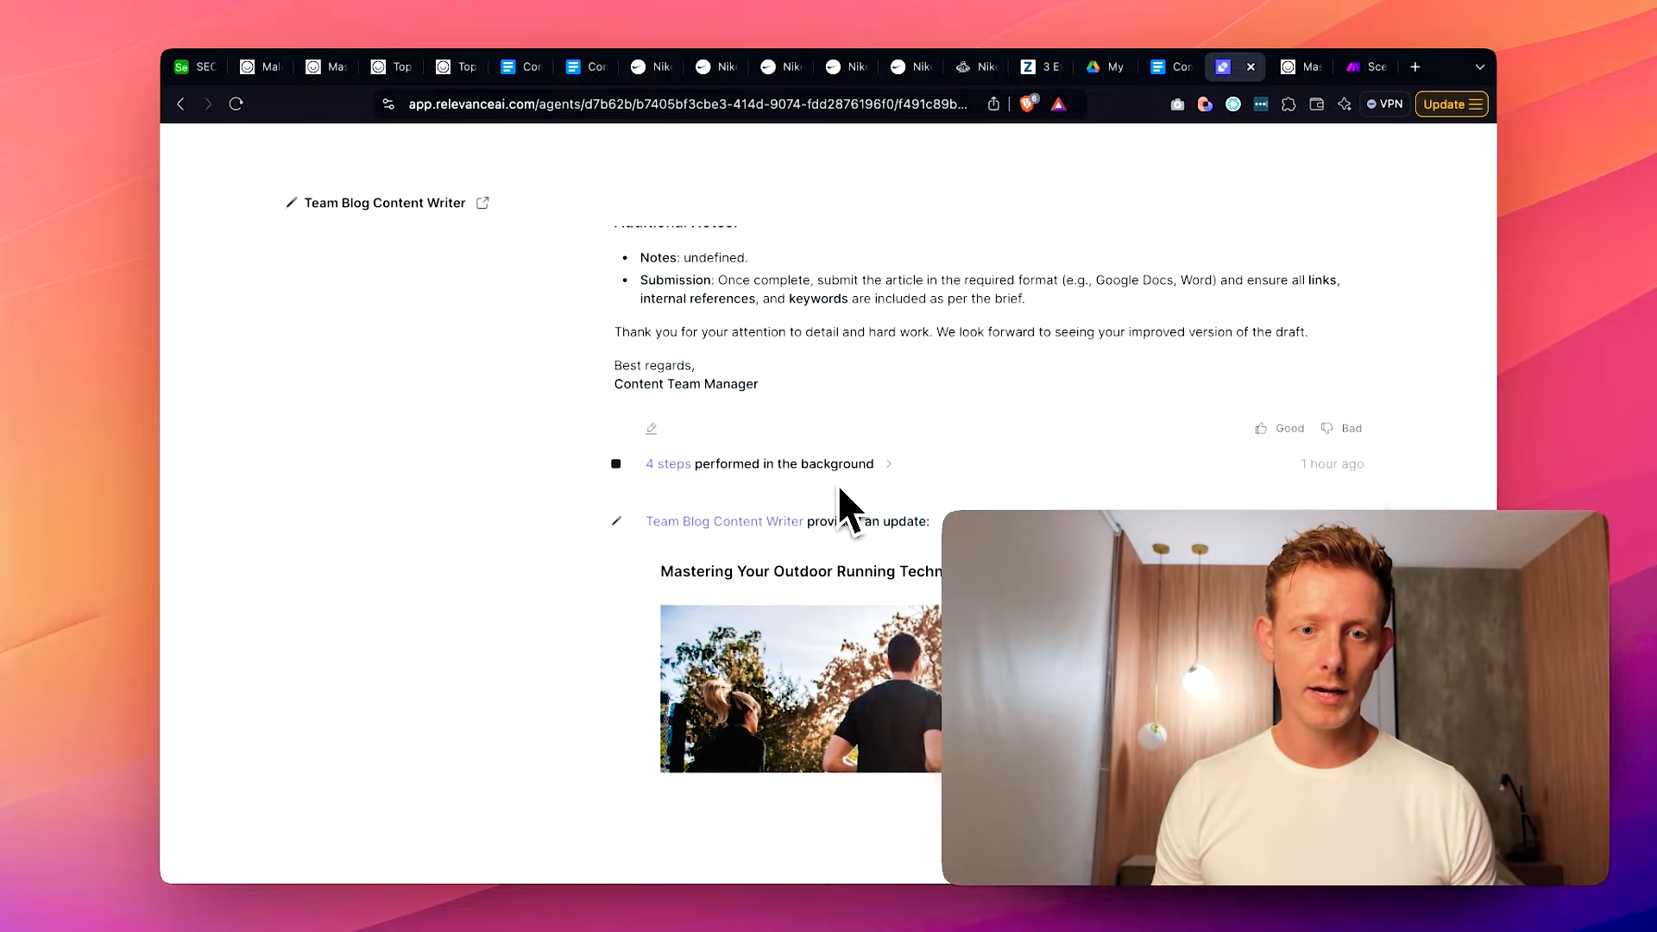
left_click(690, 466)
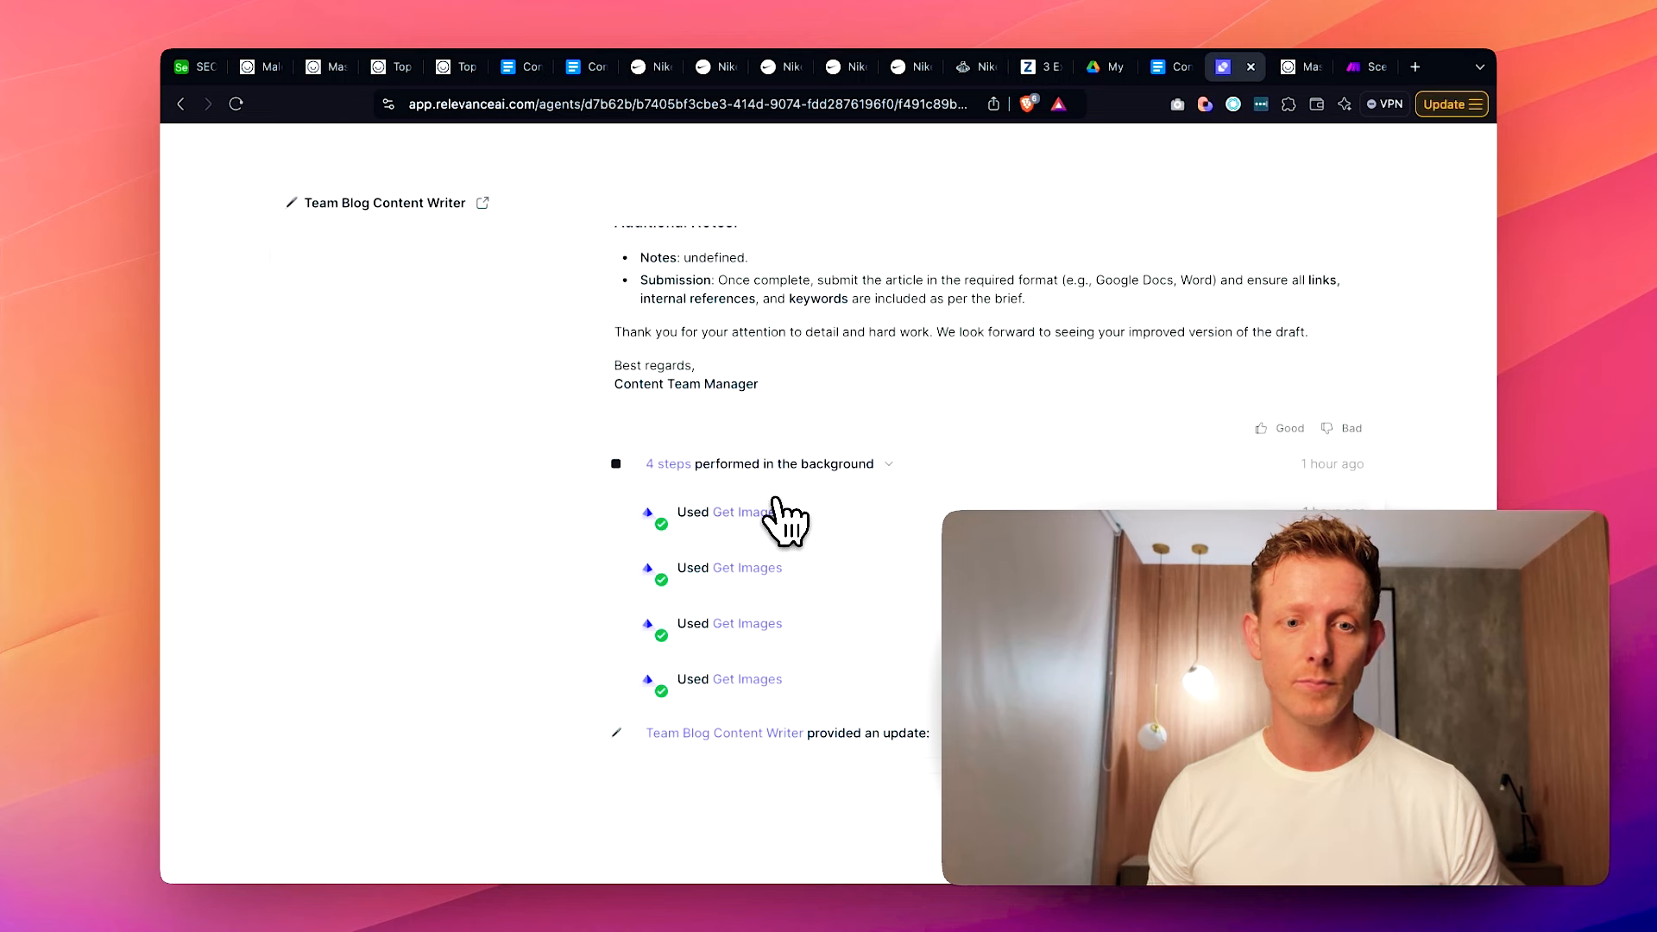
left_click(751, 514)
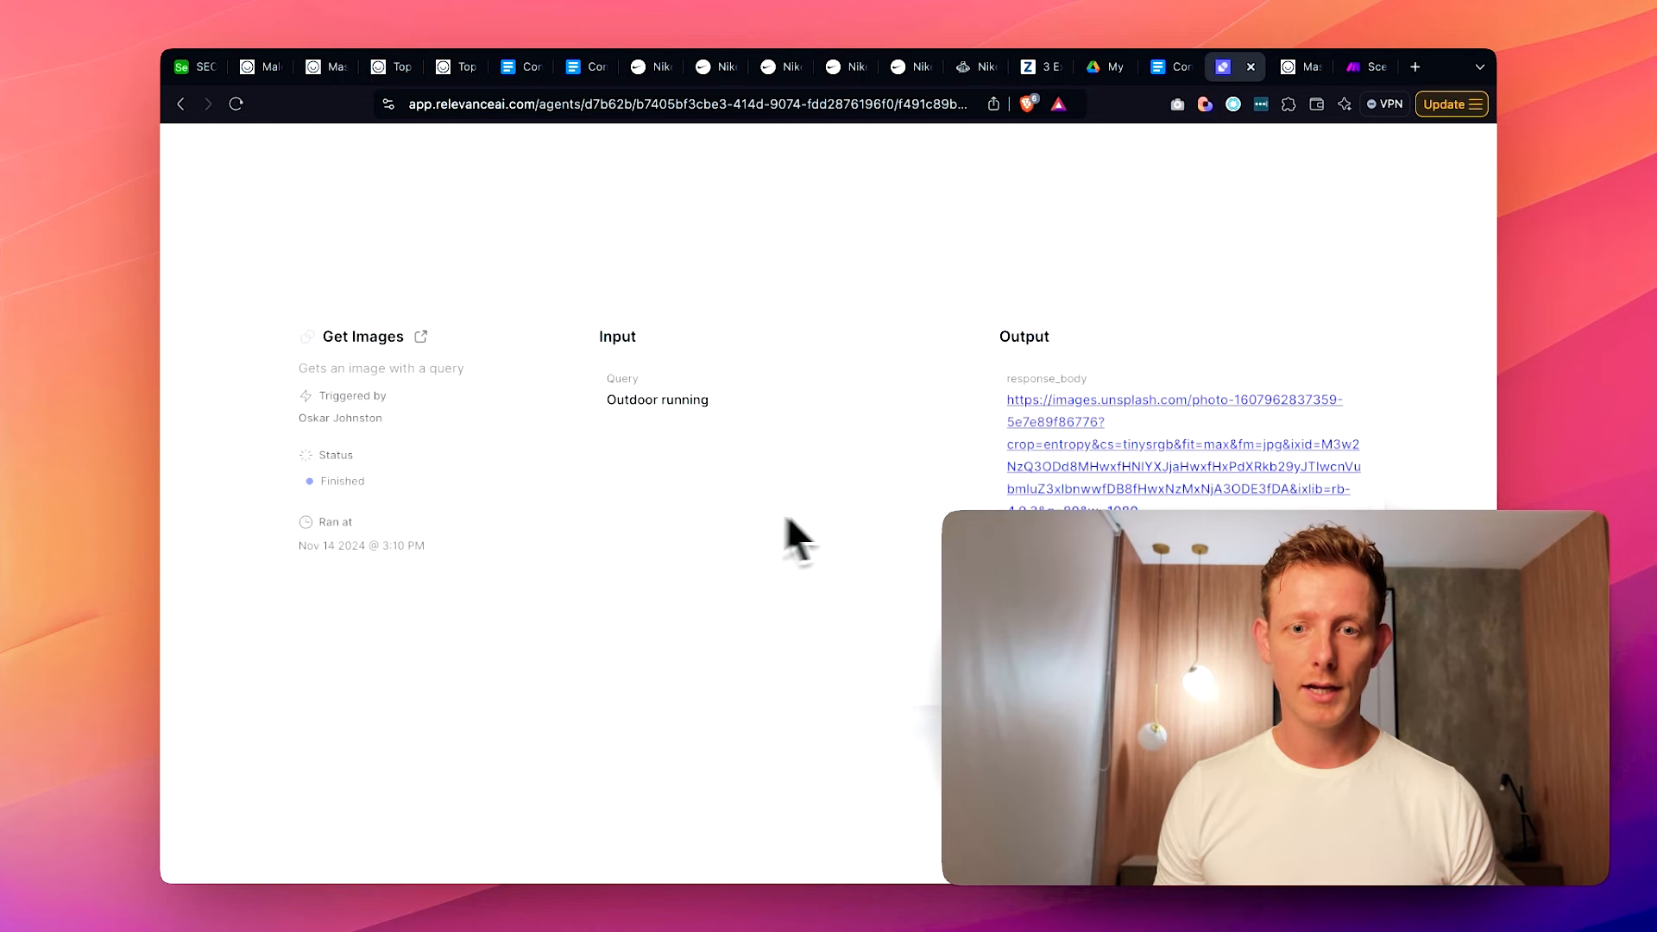
- Close the Get Images run, review the Team Blog Content Writer's finished article with its images, and return to the SEO Director timeline
left_click(787, 274)
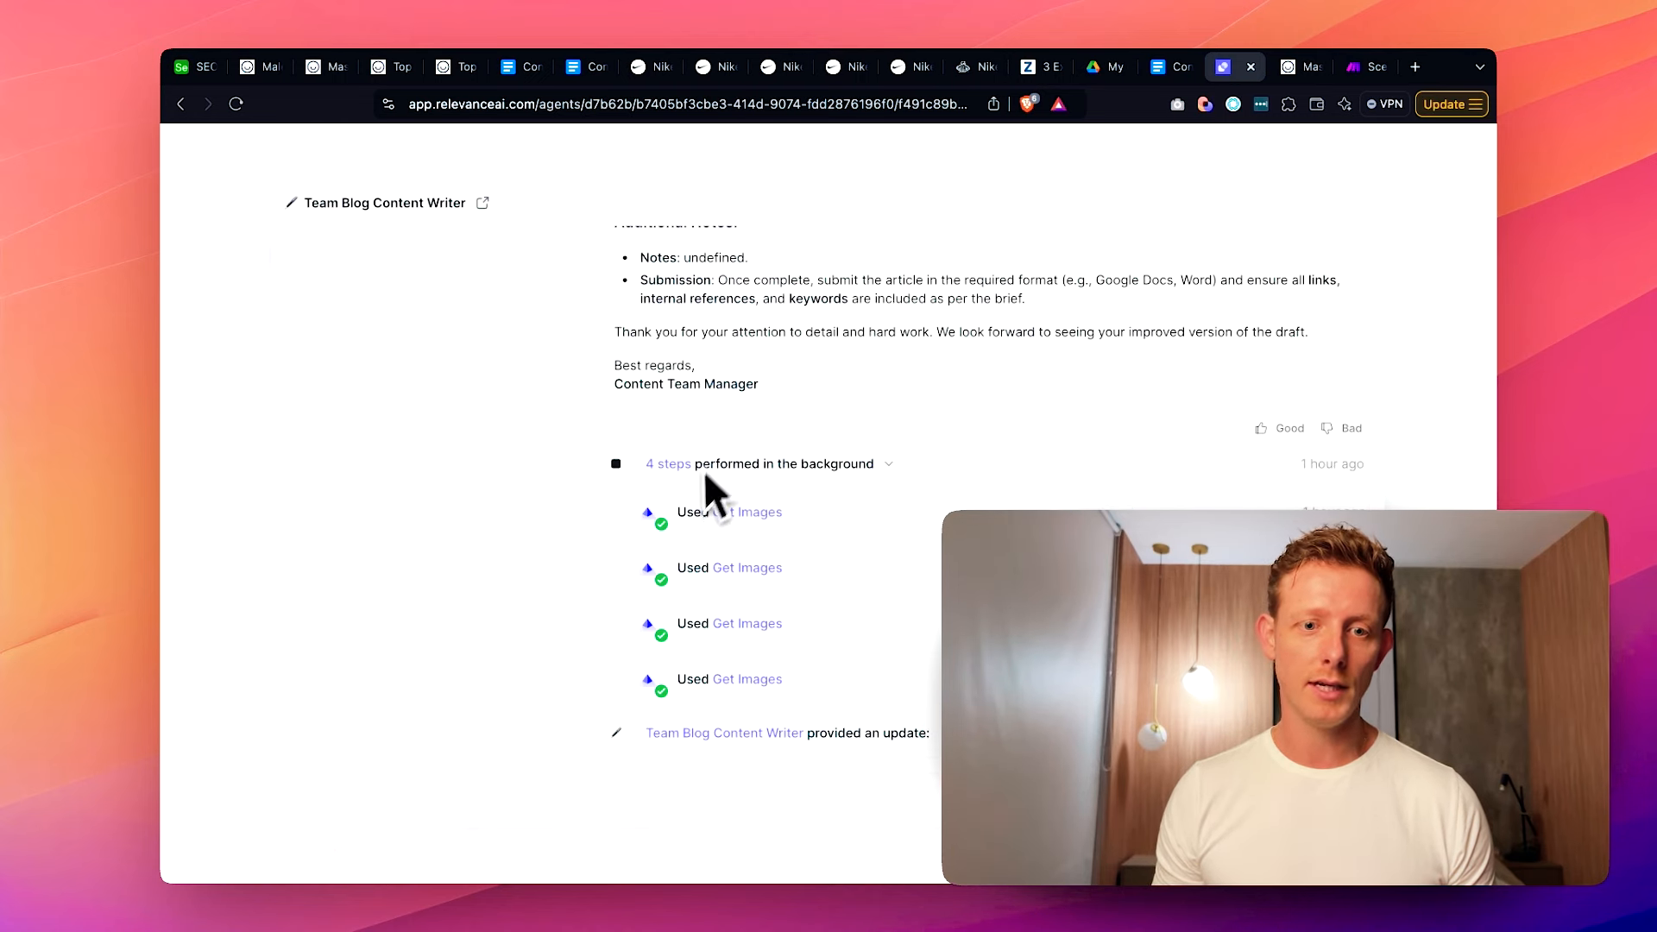
left_click(730, 518)
left_click(966, 298)
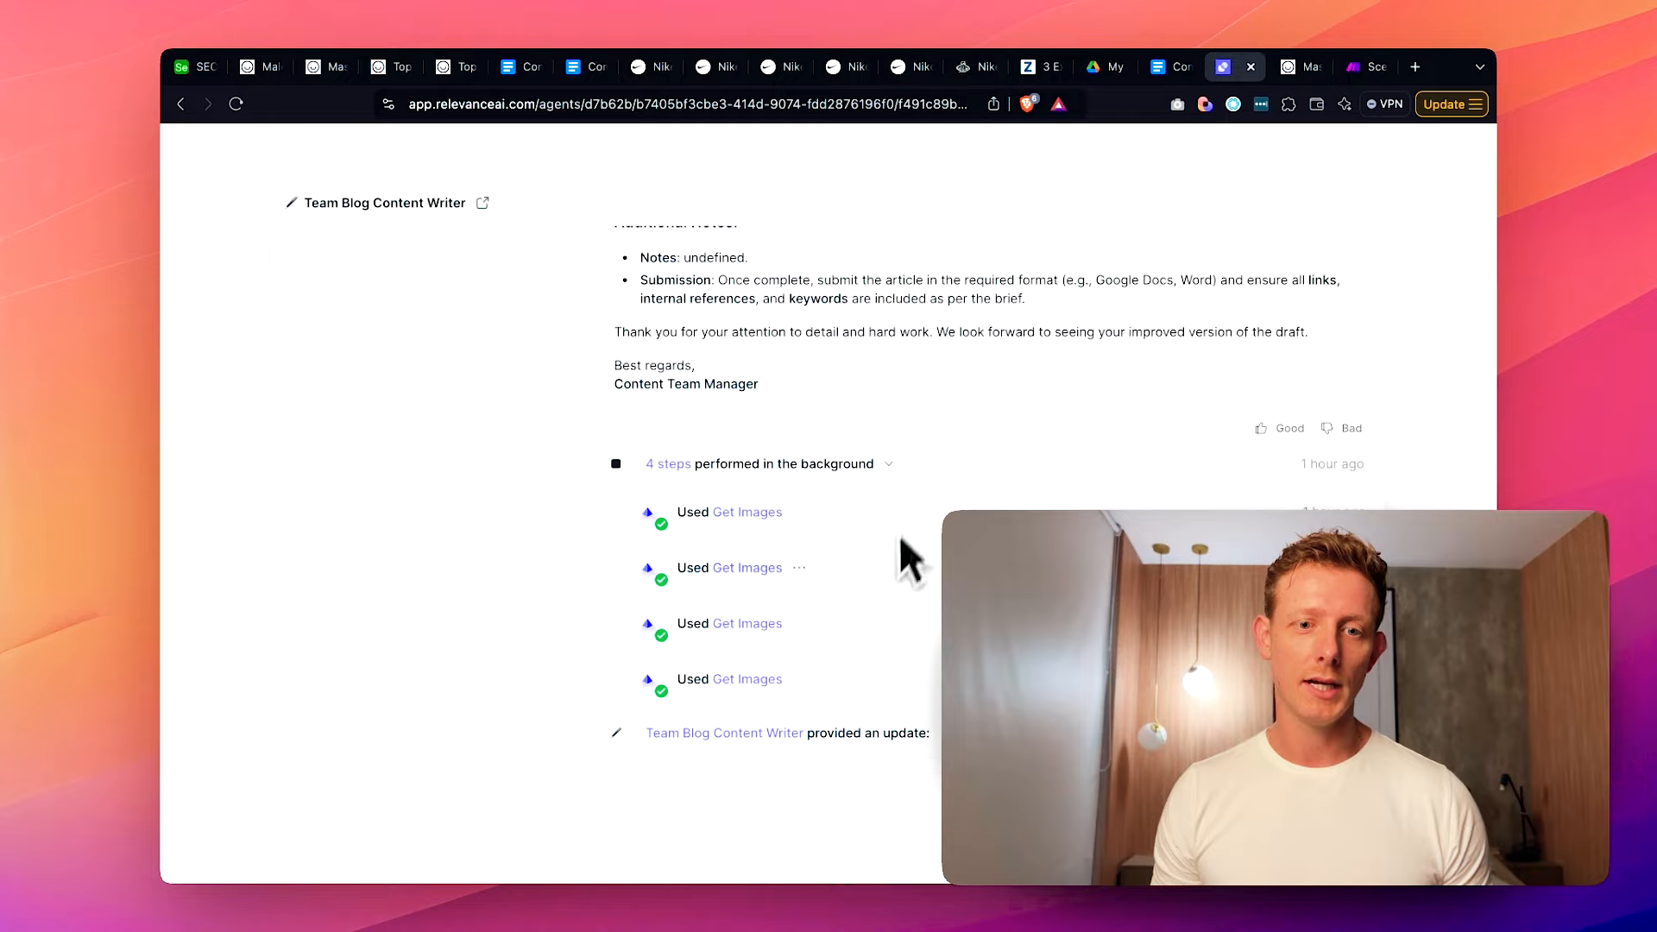
scroll(899, 544, "down", 3)
scroll(868, 570, "down", 12)
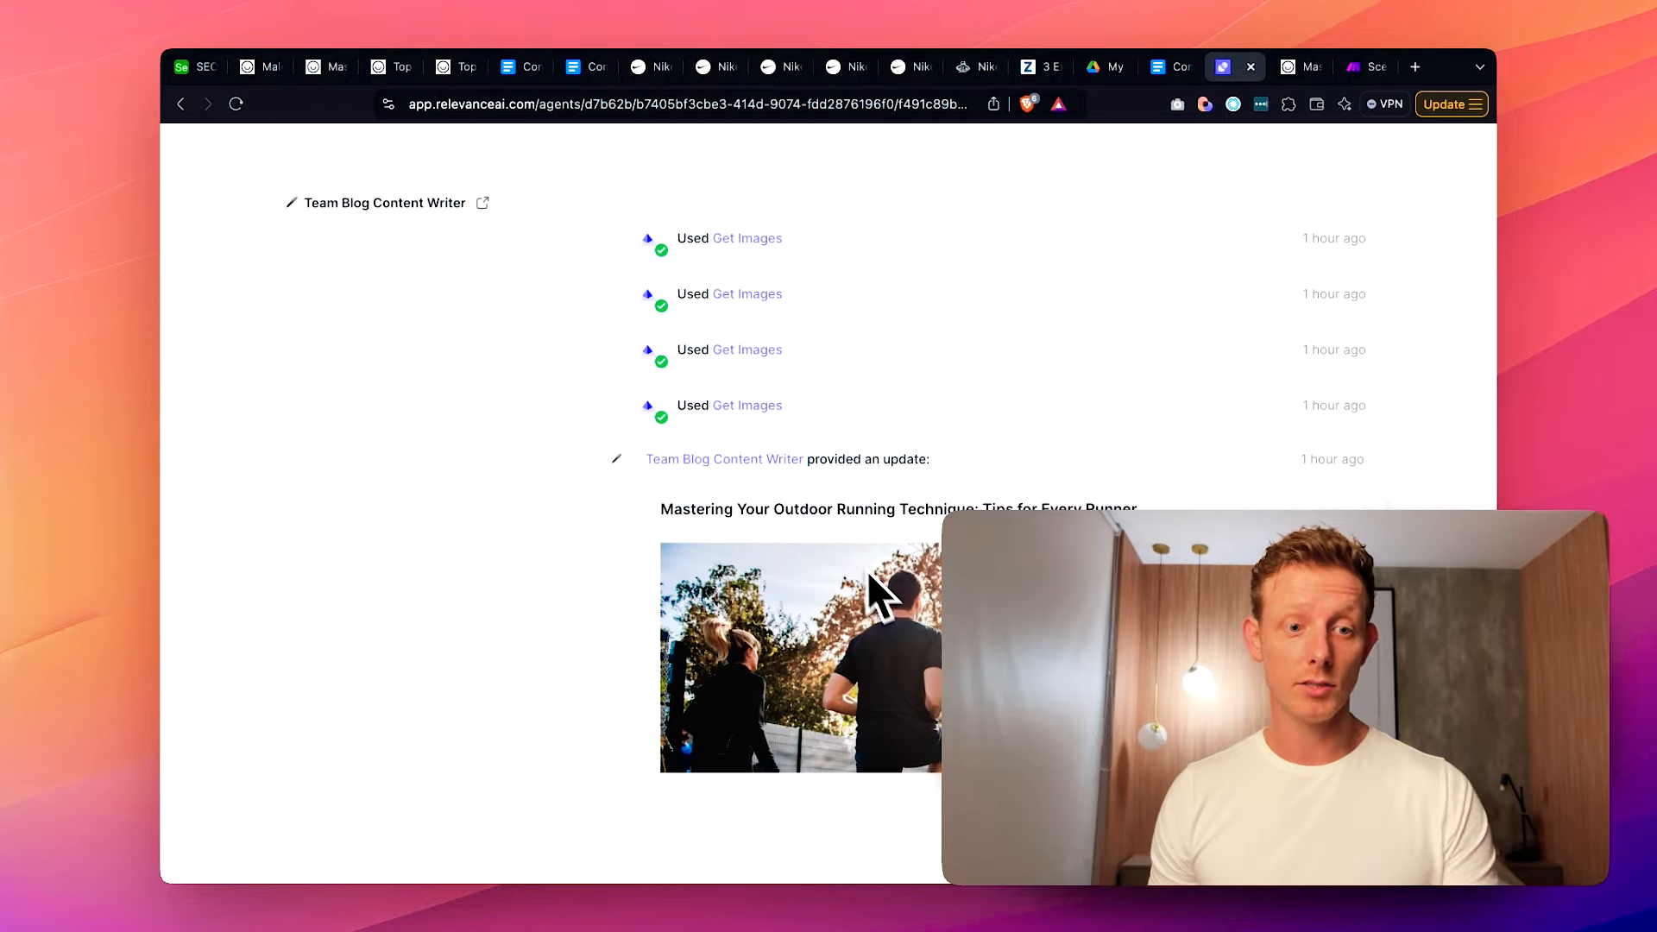
scroll(912, 598, "down", 15)
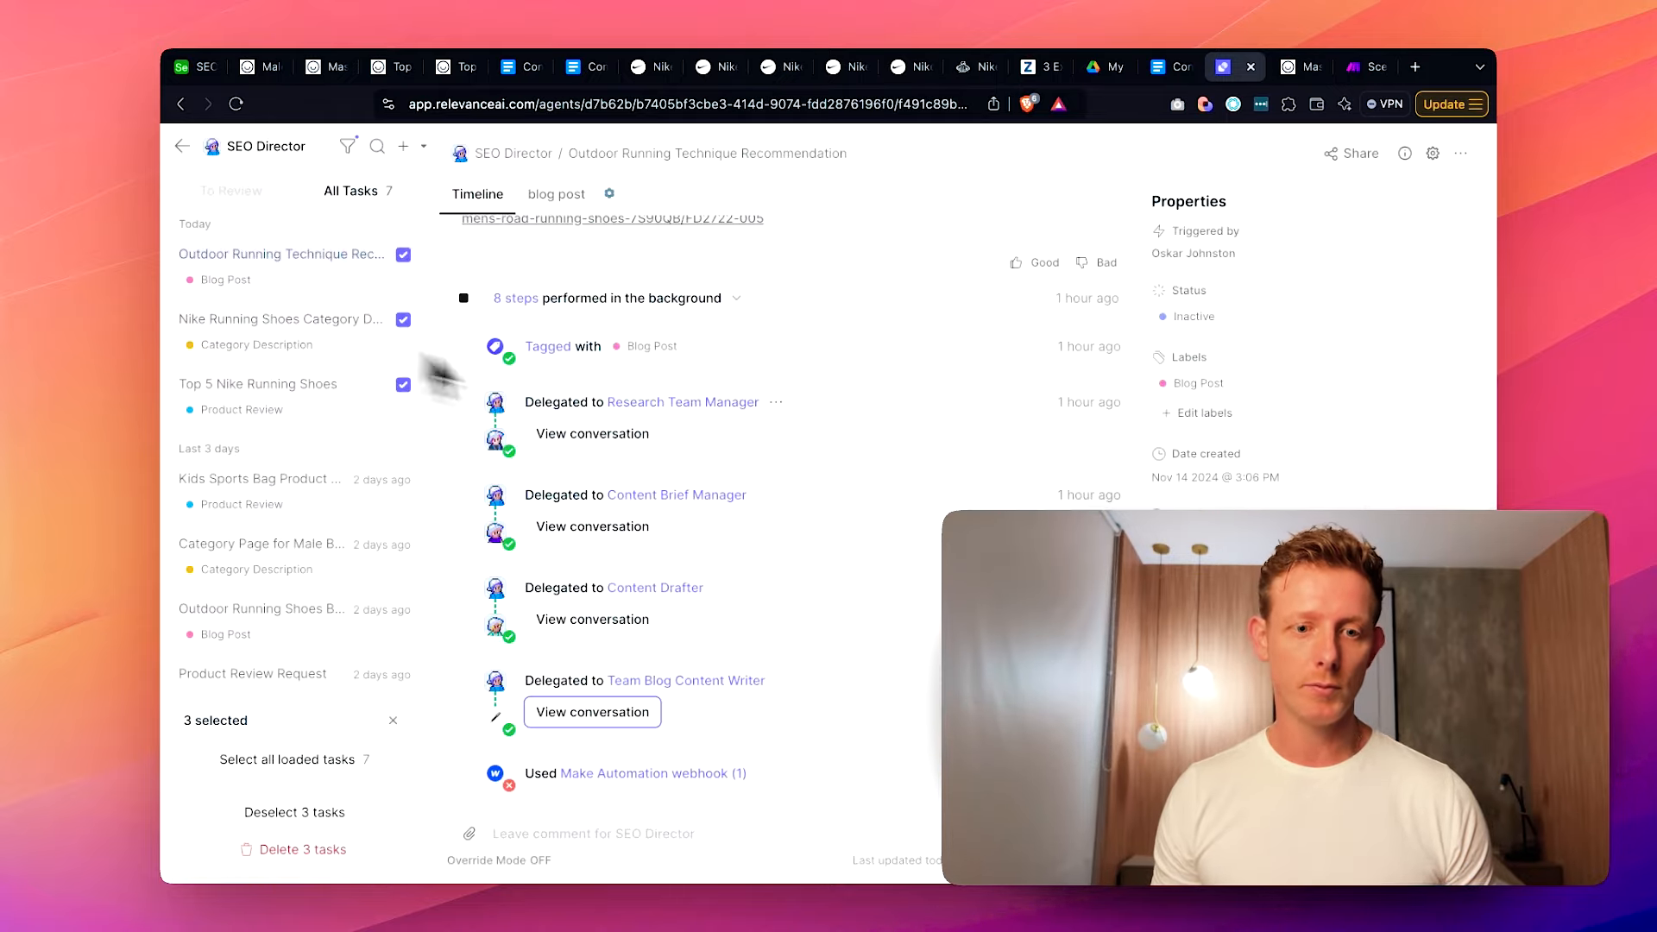
- Open the first Make Automation webhook run to show its blog post input and error details, and close it
scroll(747, 621, "down", 3)
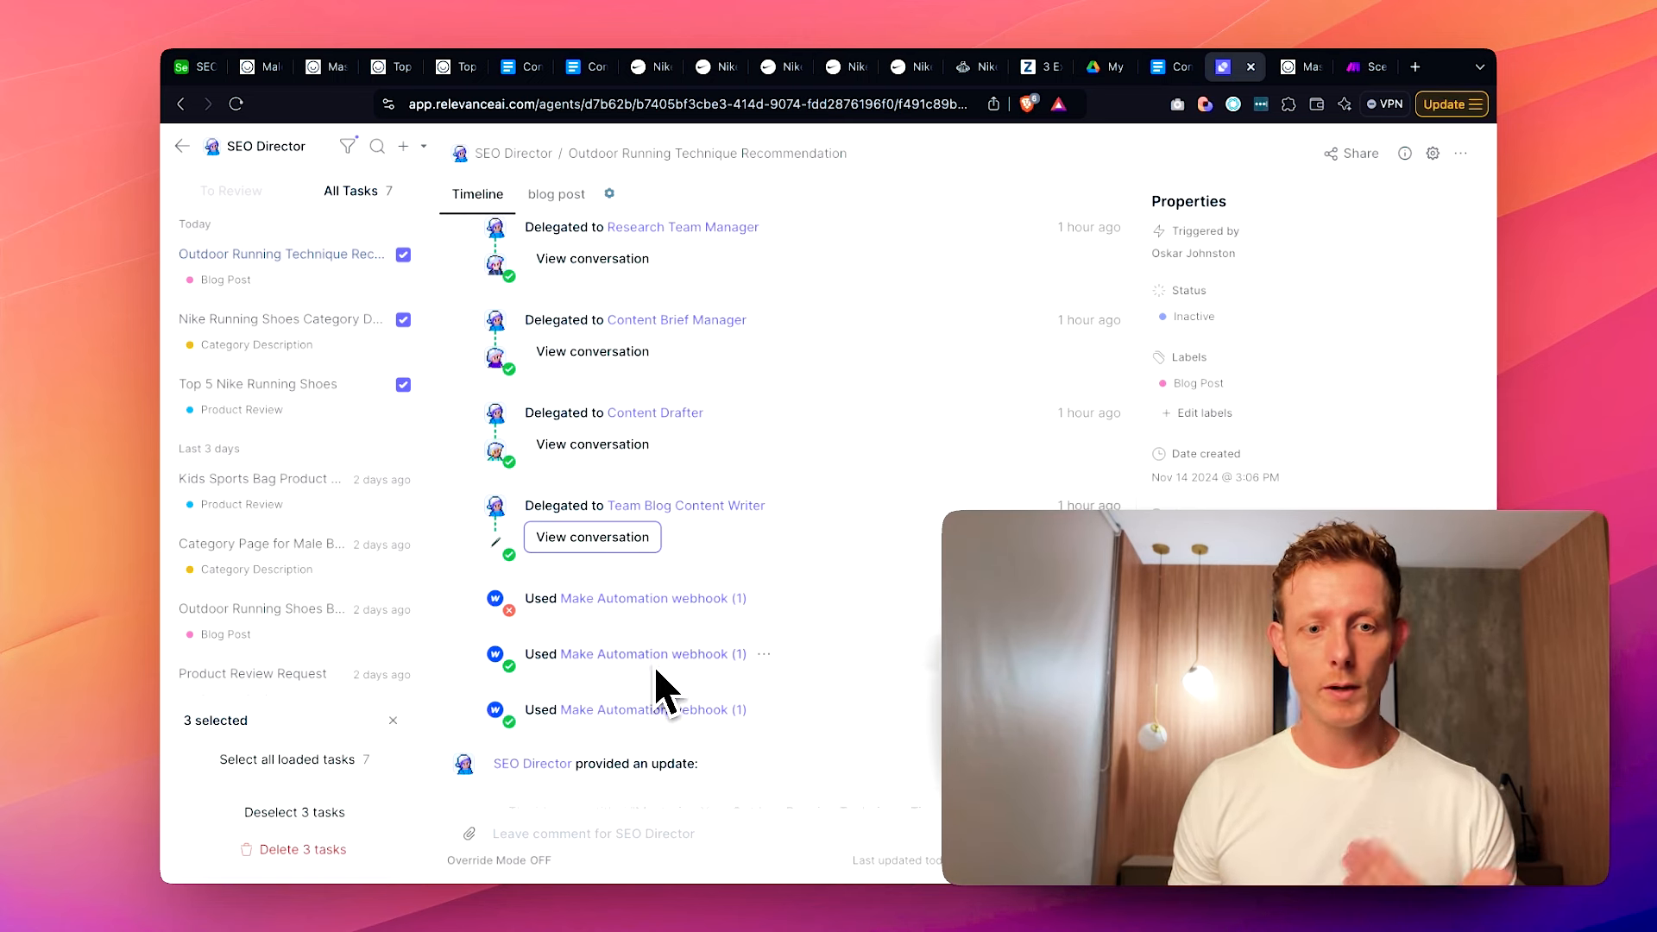
left_click(553, 604)
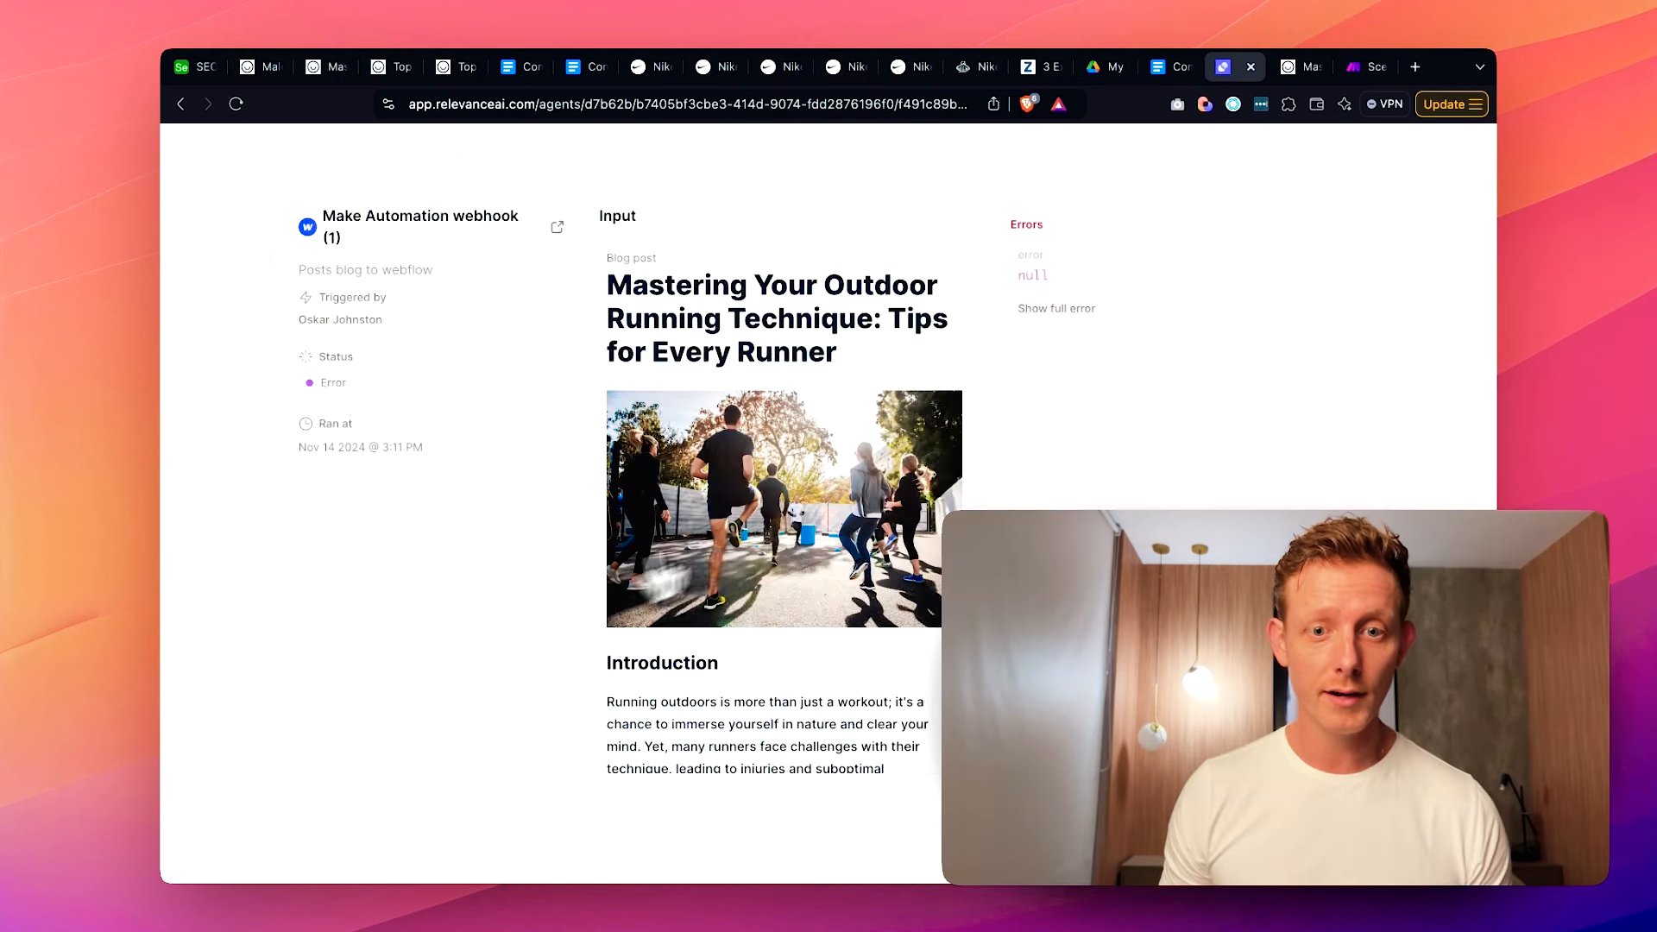
left_click(929, 188)
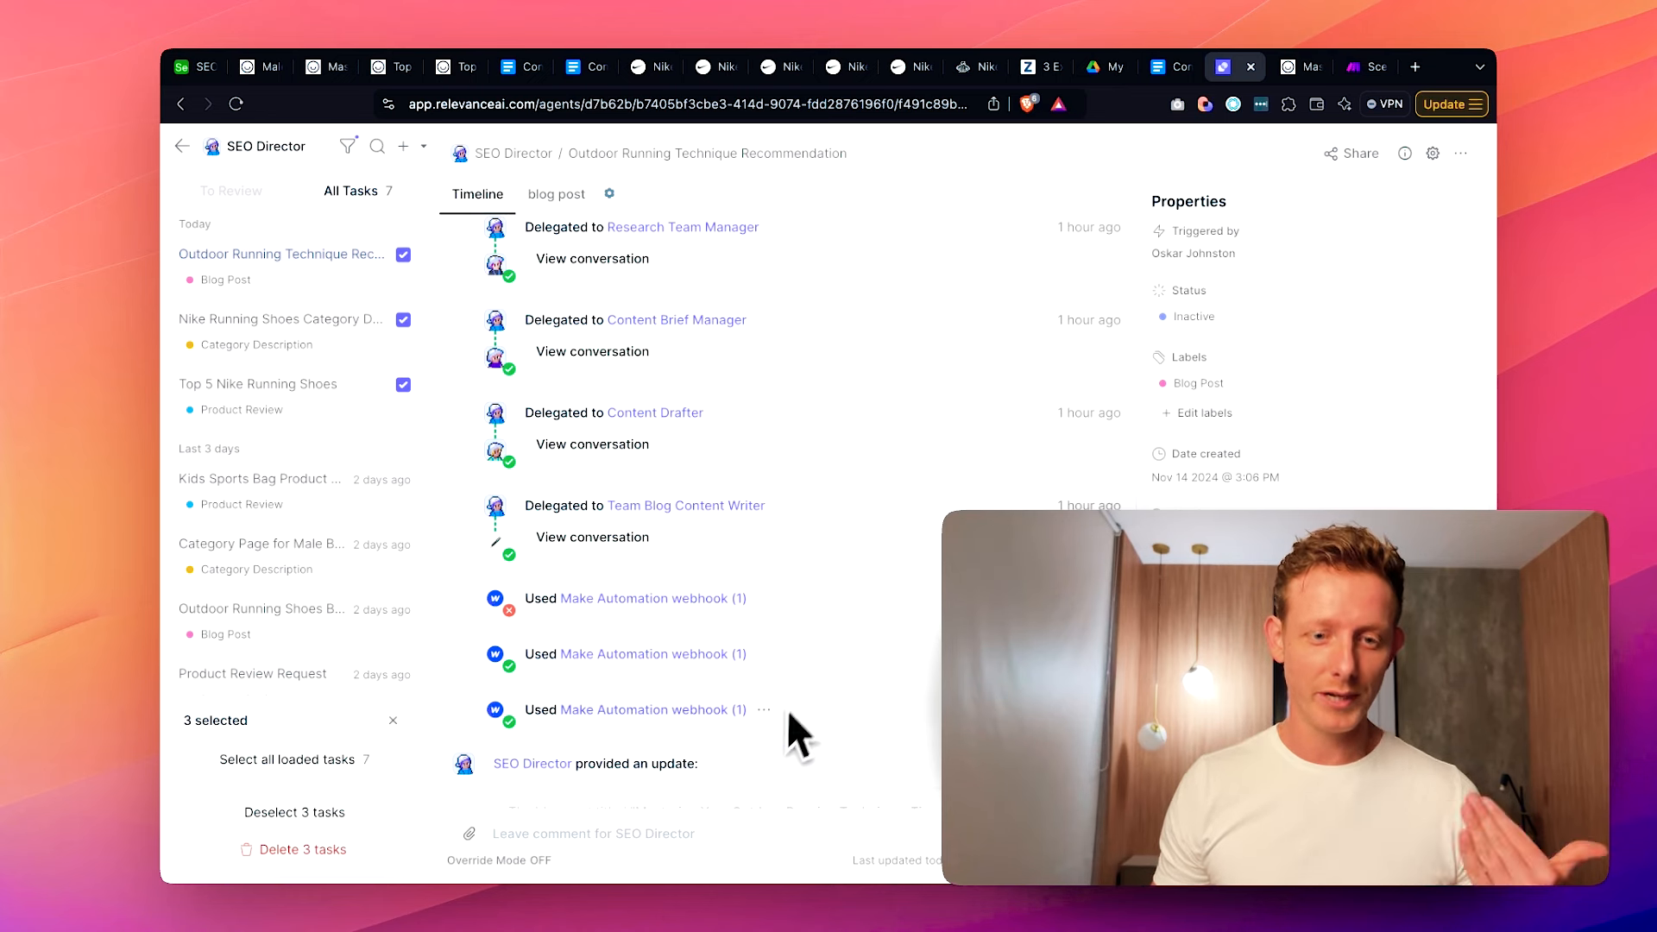
- Open the last Make Automation webhook run and follow its output link to view the published Outdoor Running Technique post
left_click(675, 722)
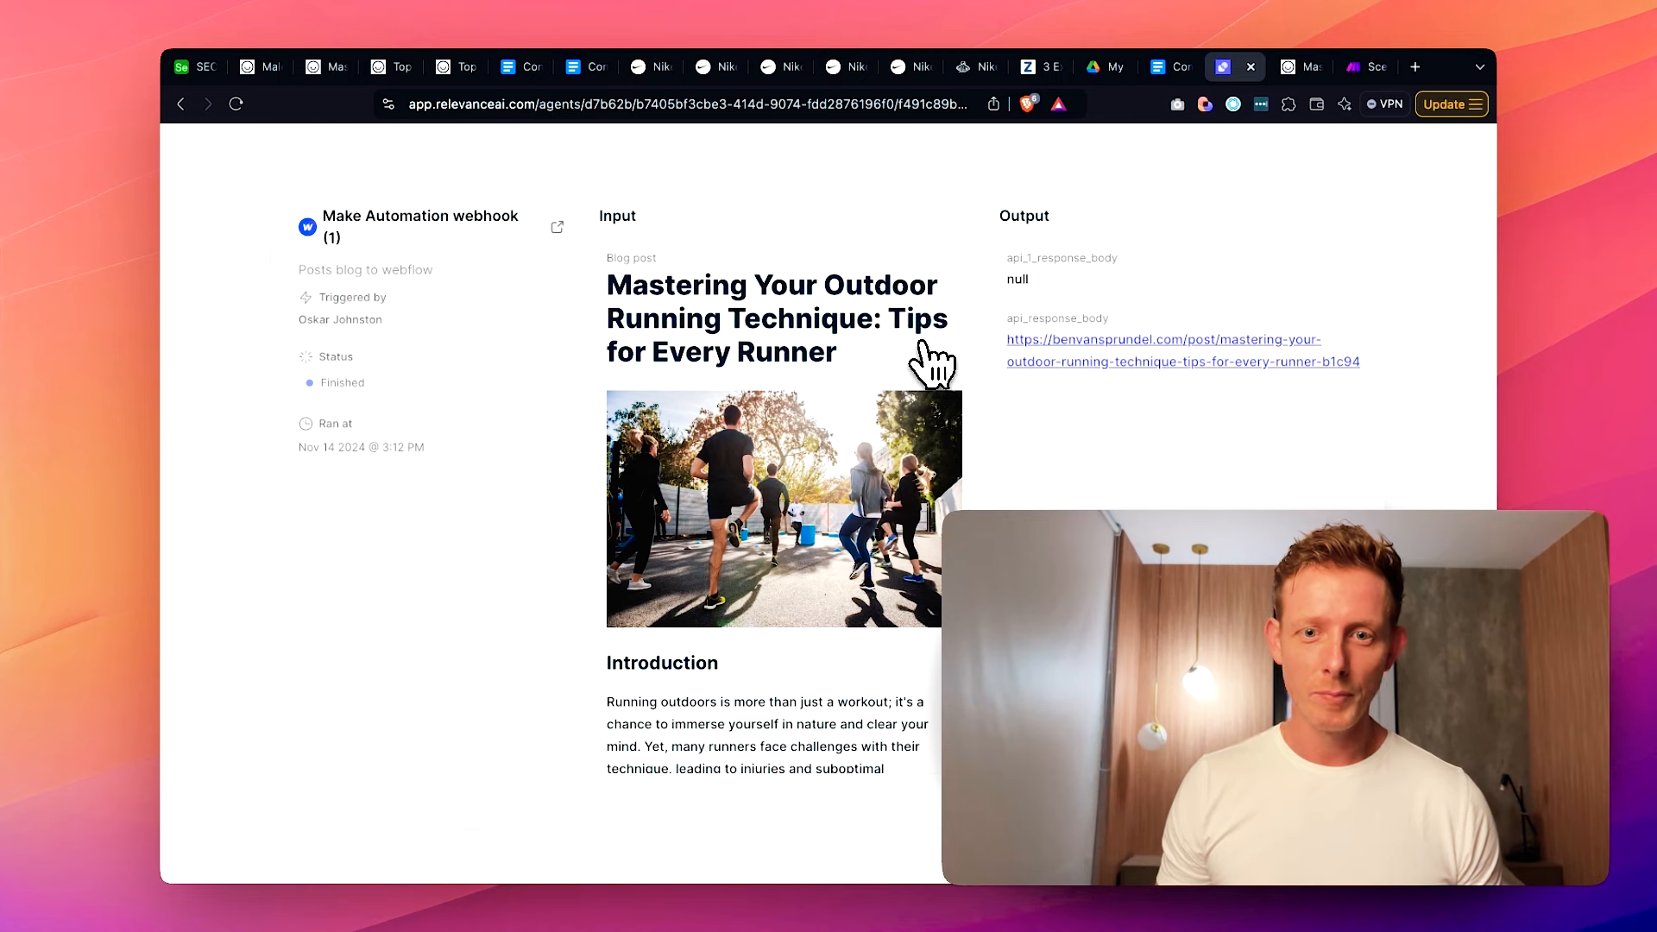
left_click(1075, 386)
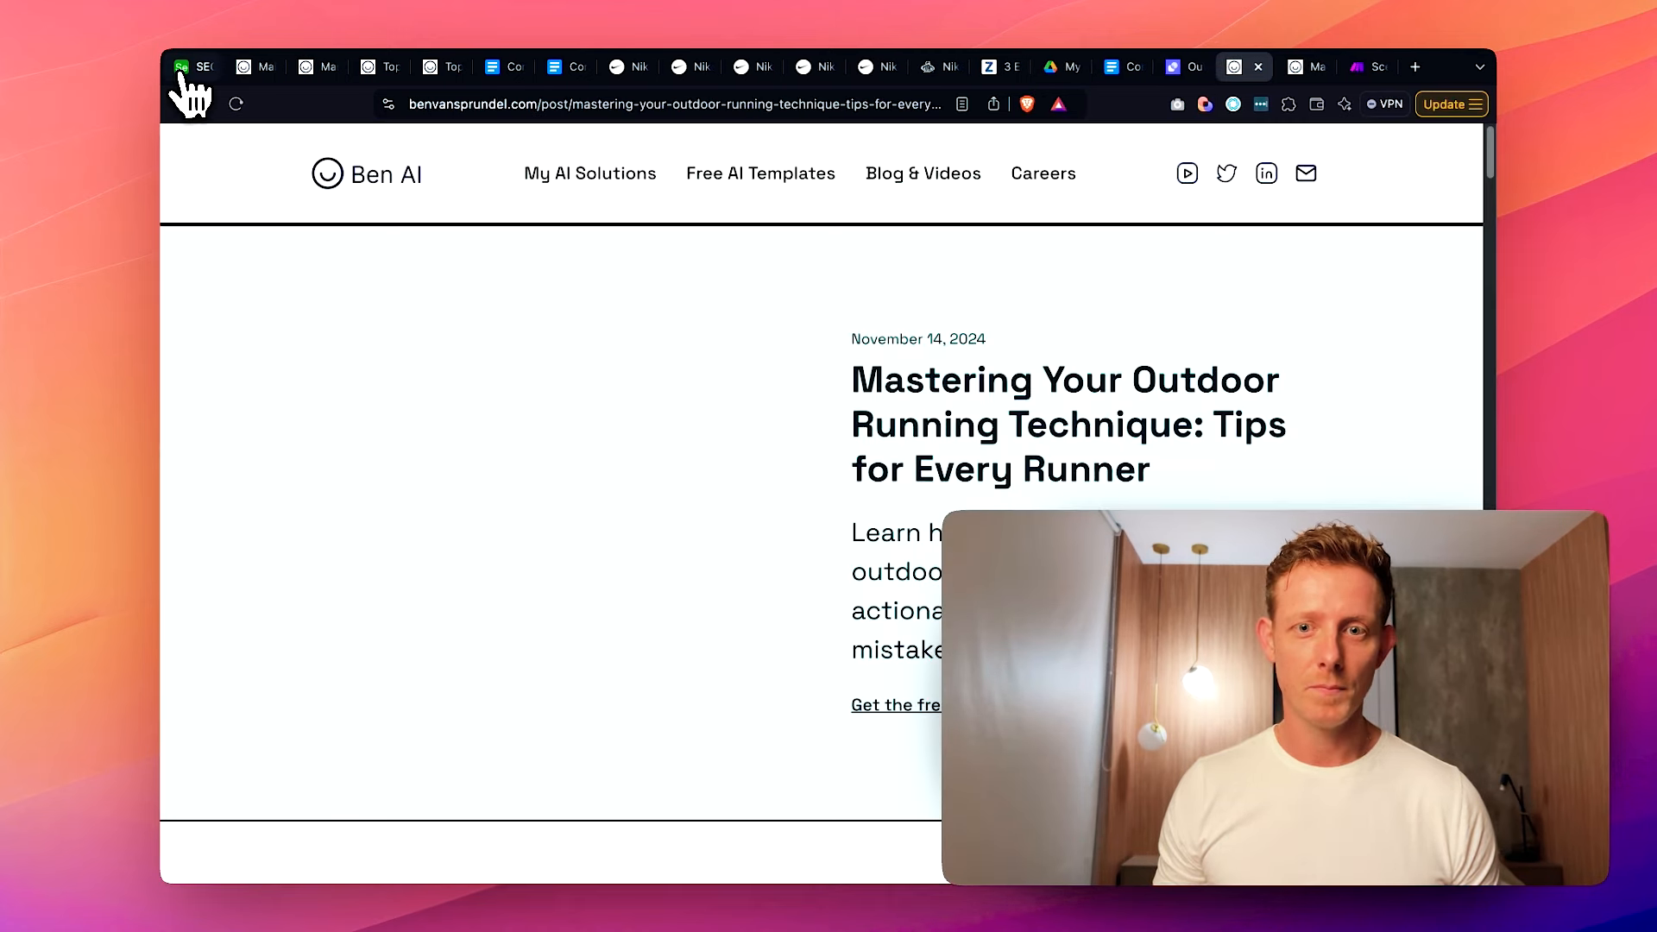
scroll(703, 474, "down", 10)
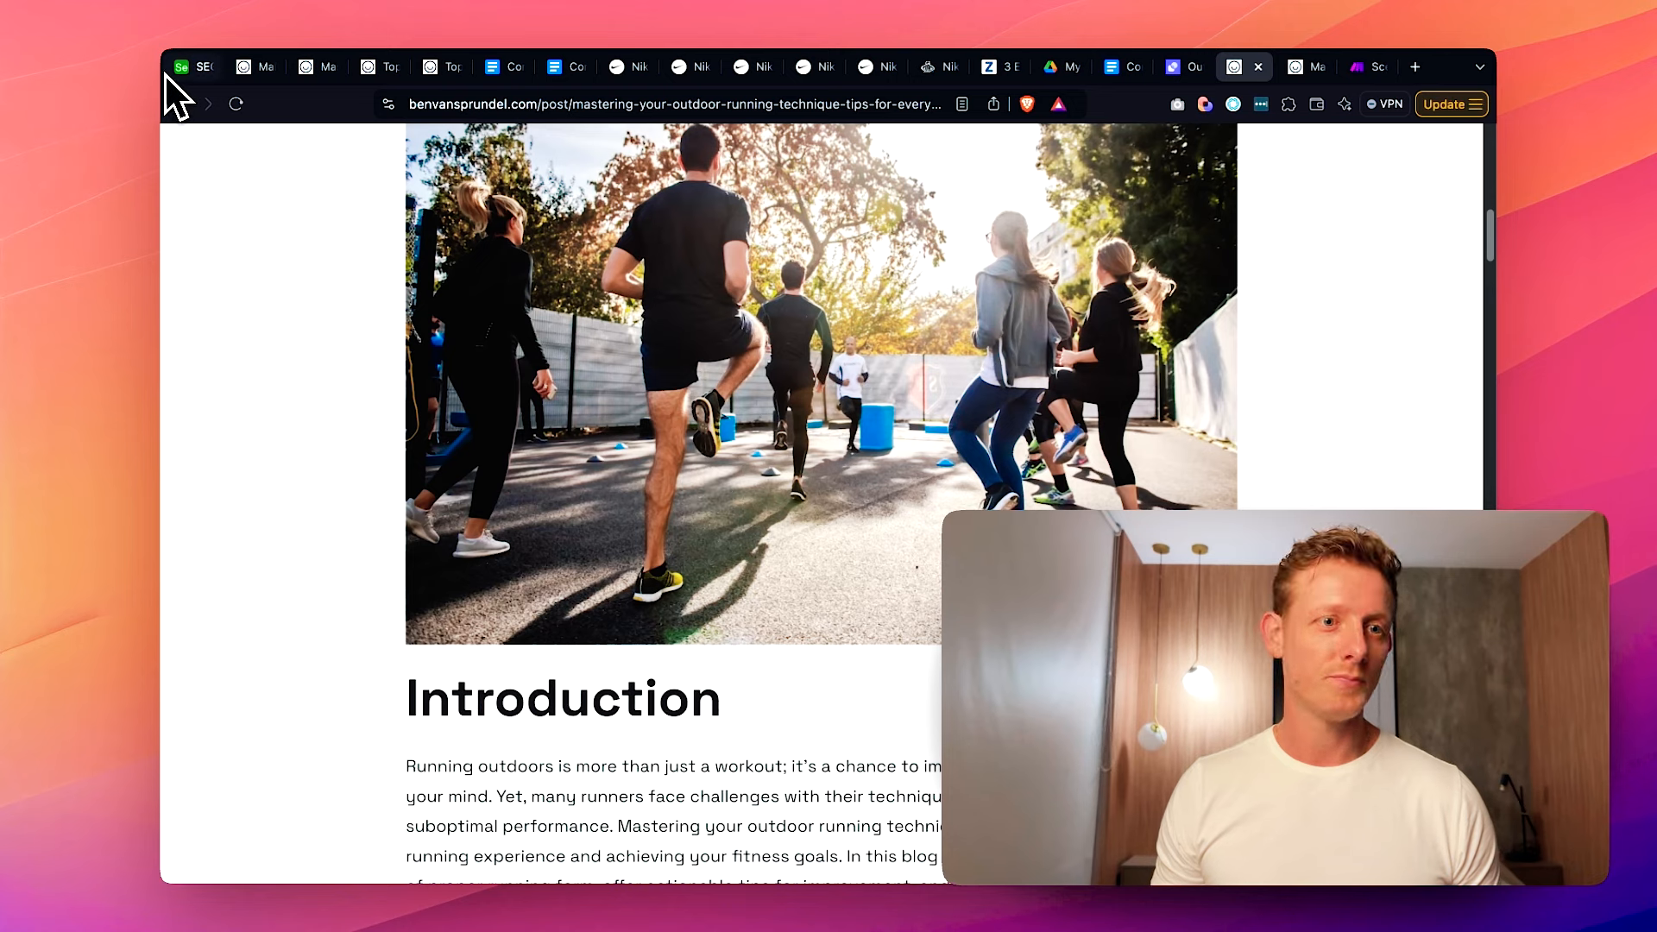
- Show the SEO Agent Team table in Airtable, and return to the SEO Director timeline to view its final update
left_click(183, 67)
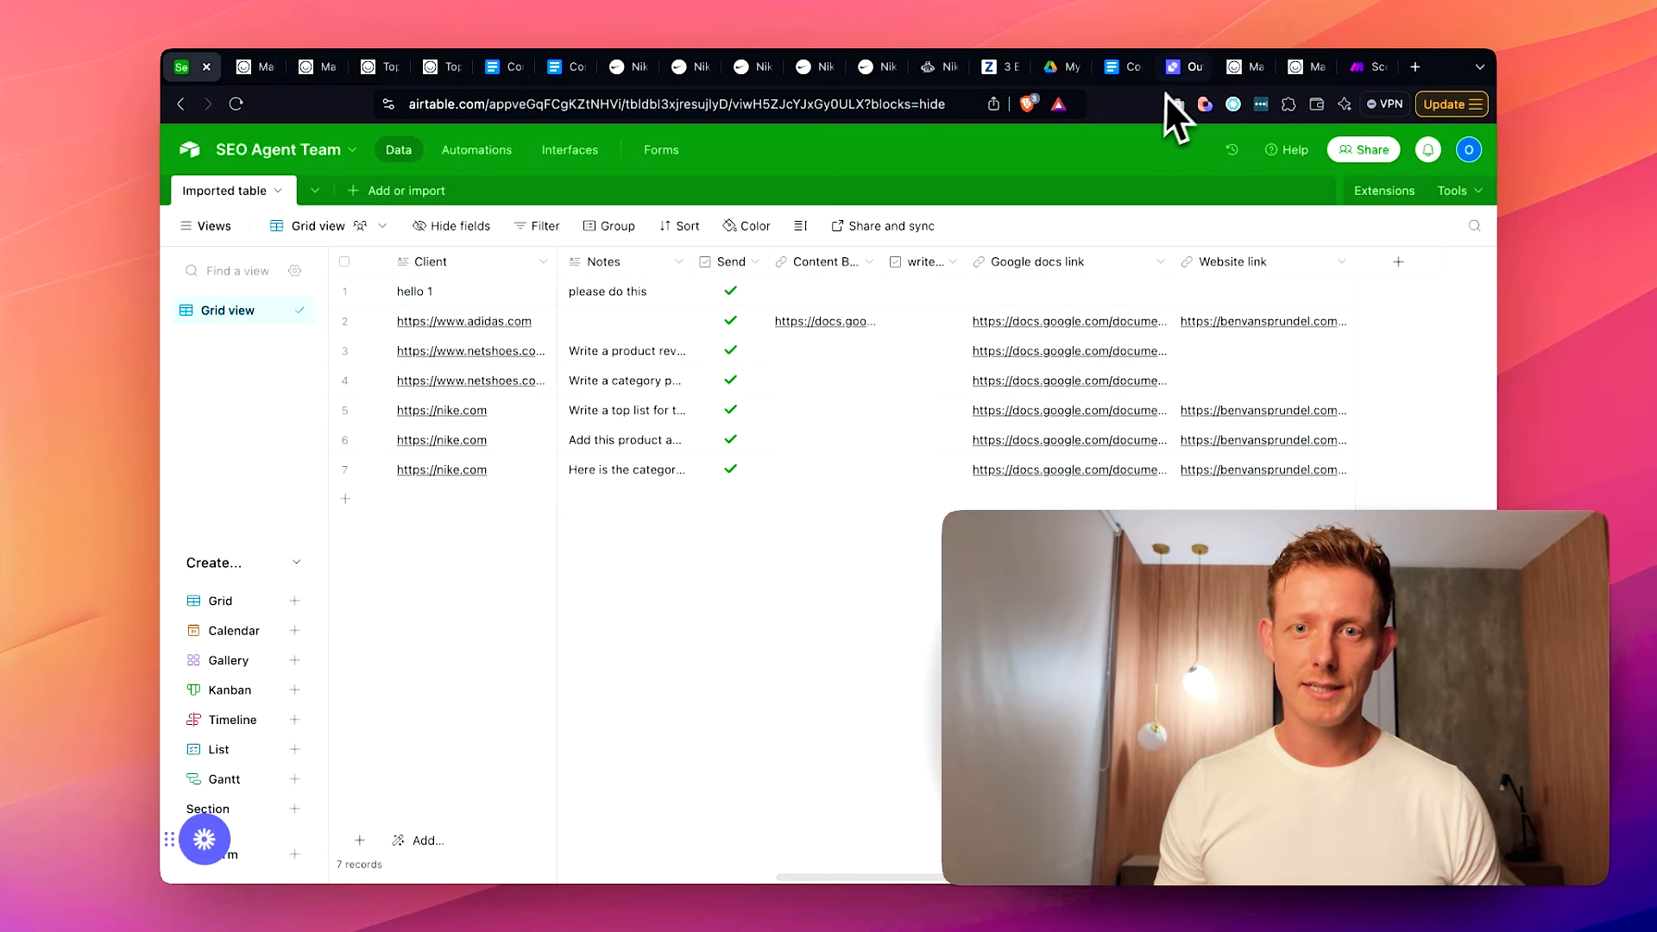
left_click(1180, 67)
left_click(1400, 315)
scroll(802, 678, "down", 2)
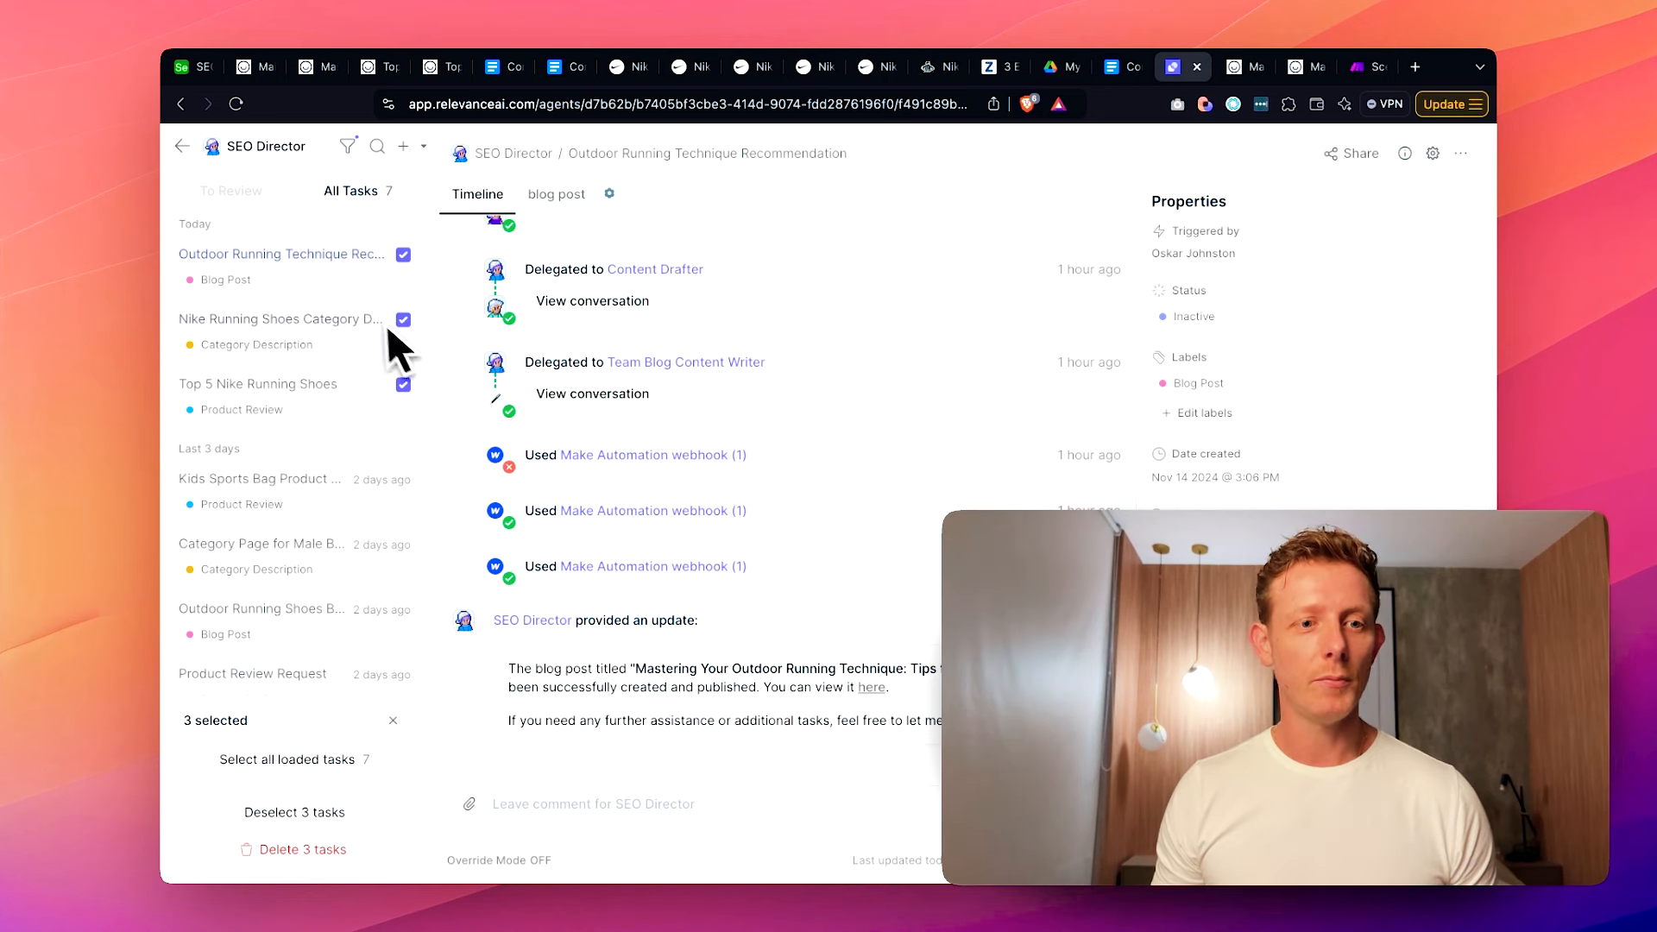
- In the Top 5 Nike Running Shoes task, review the Product Reviews Content Writer conversation and expand its background step, and close the conversation
left_click(359, 400)
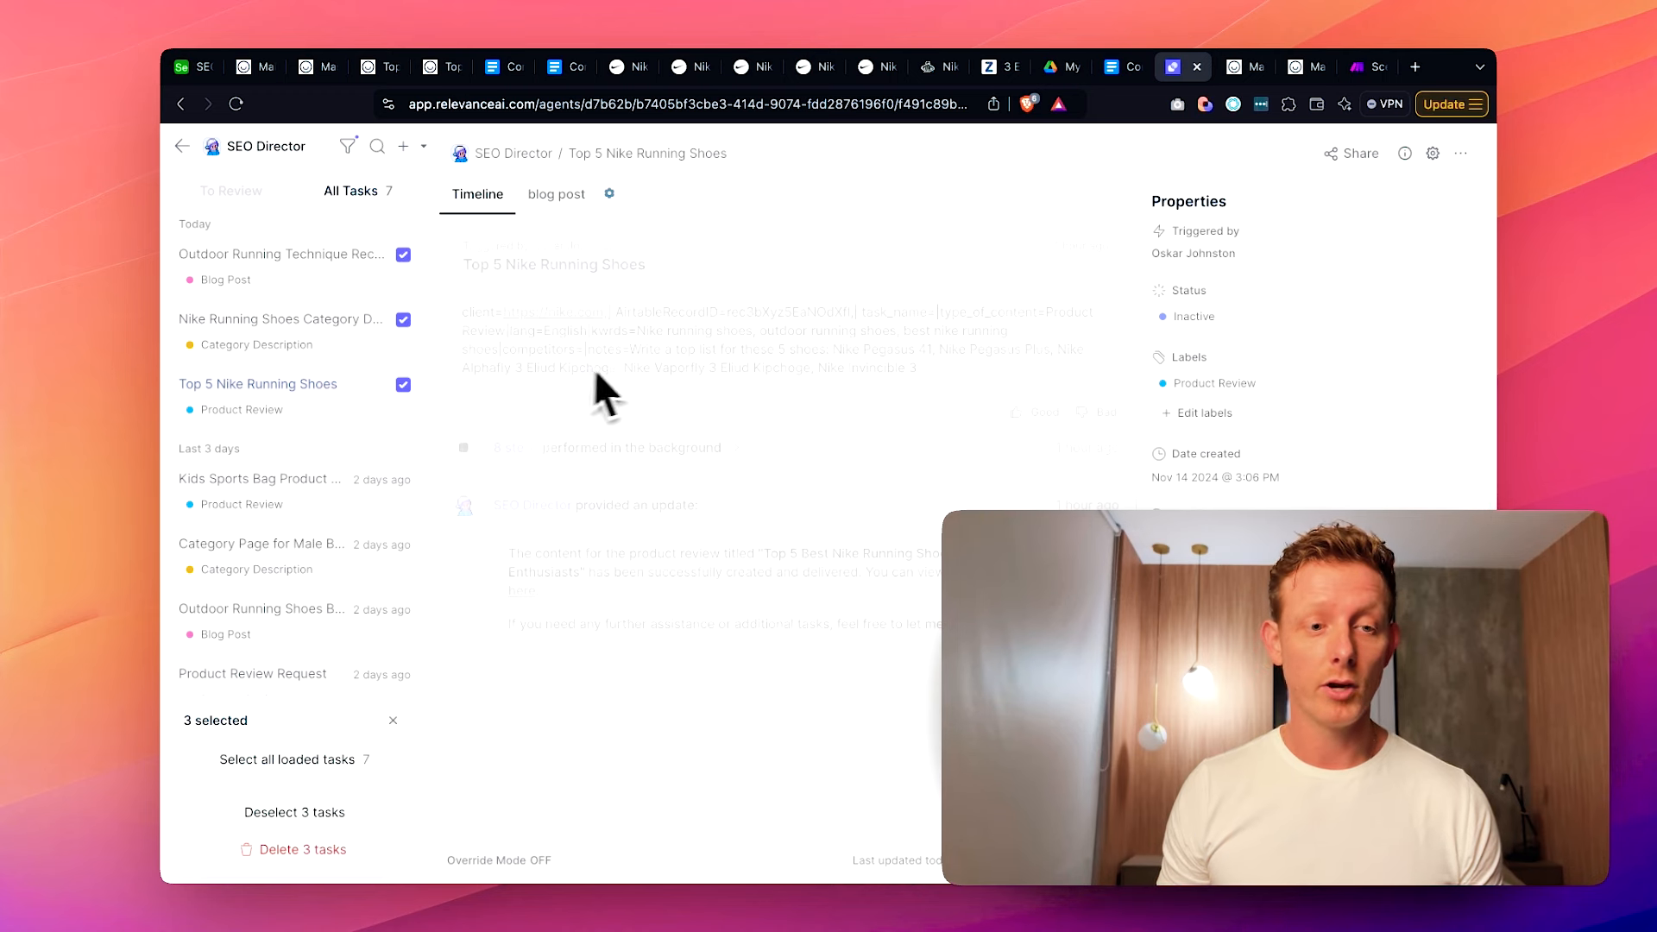
left_click(561, 447)
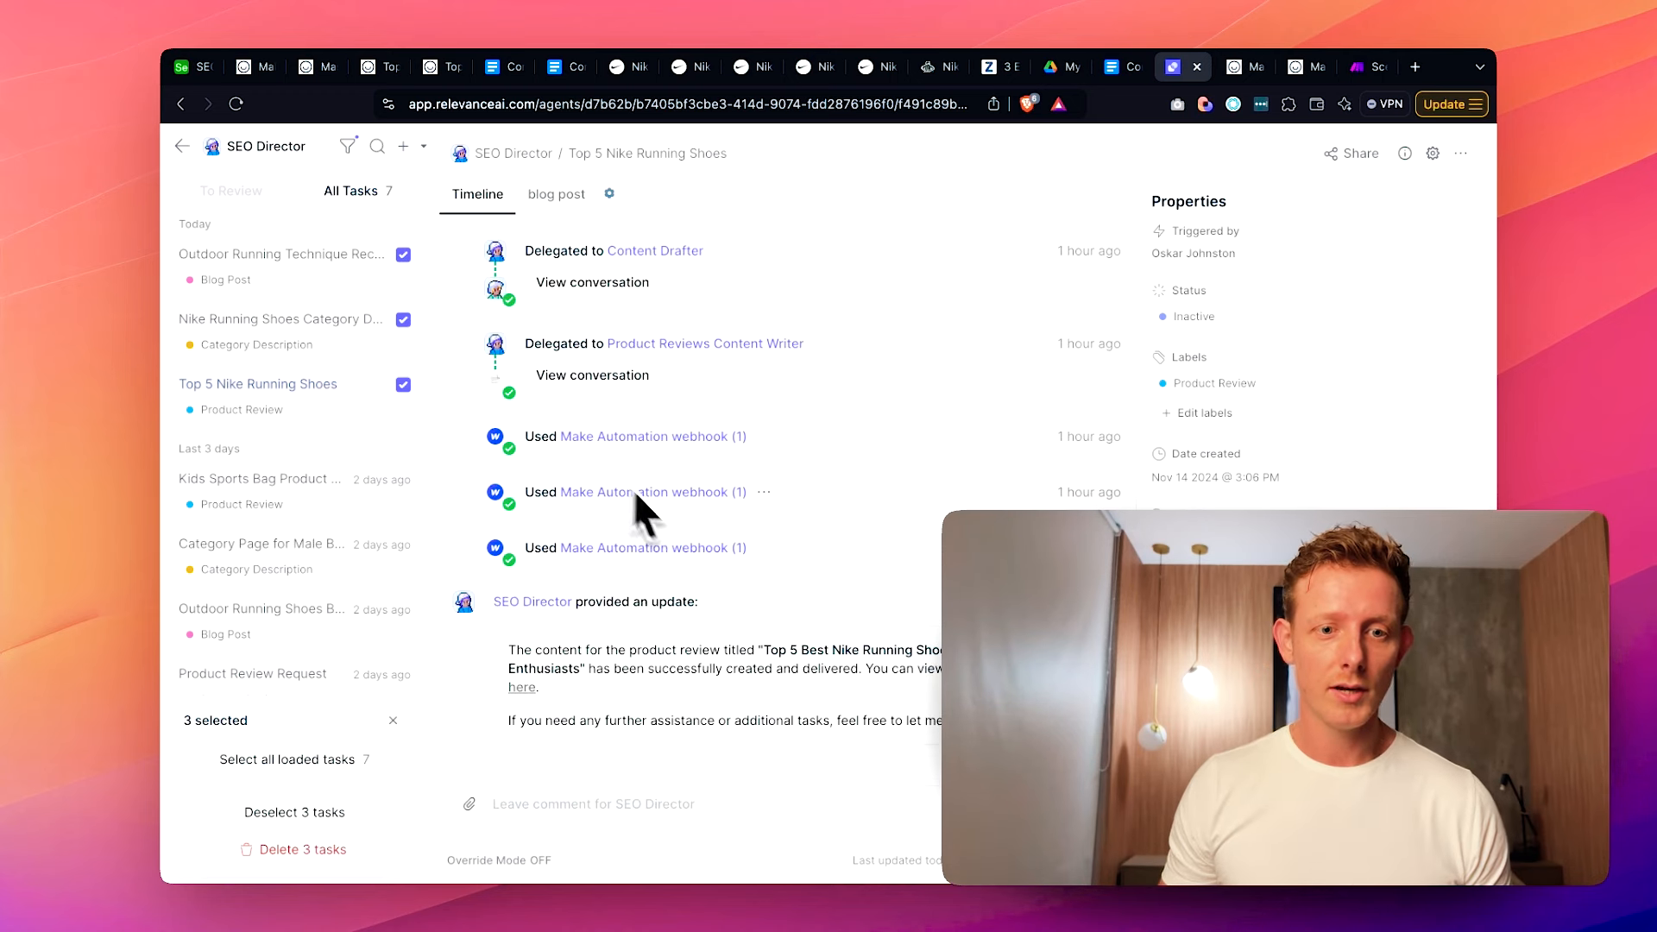
left_click(635, 375)
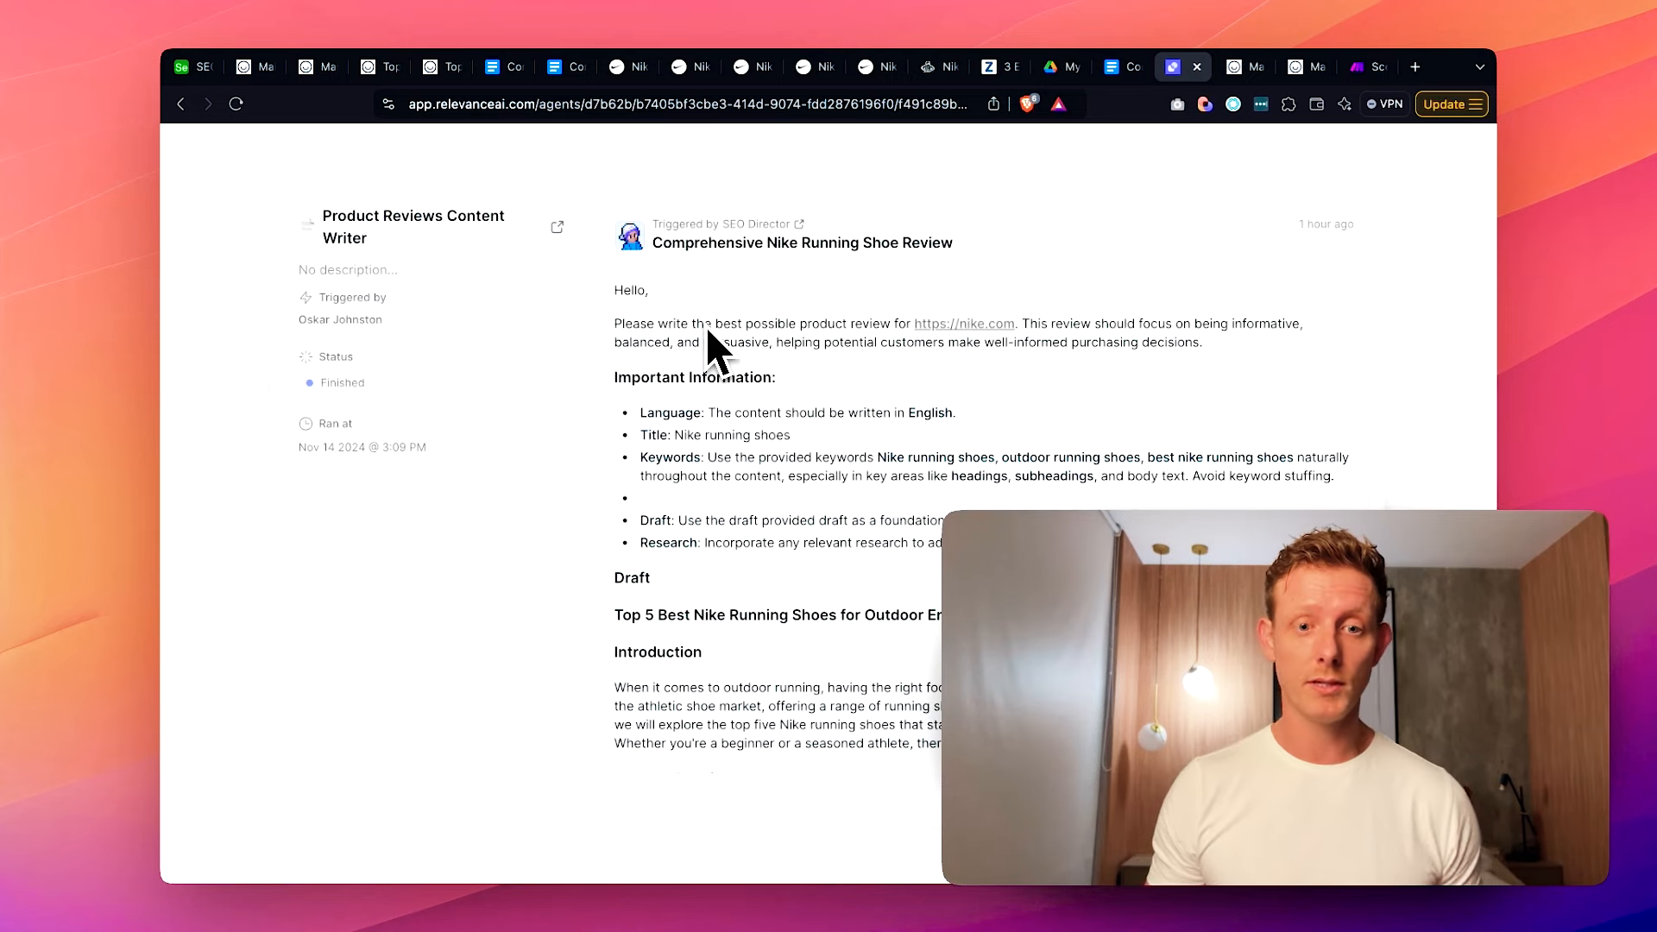
scroll(867, 415, "down", 20)
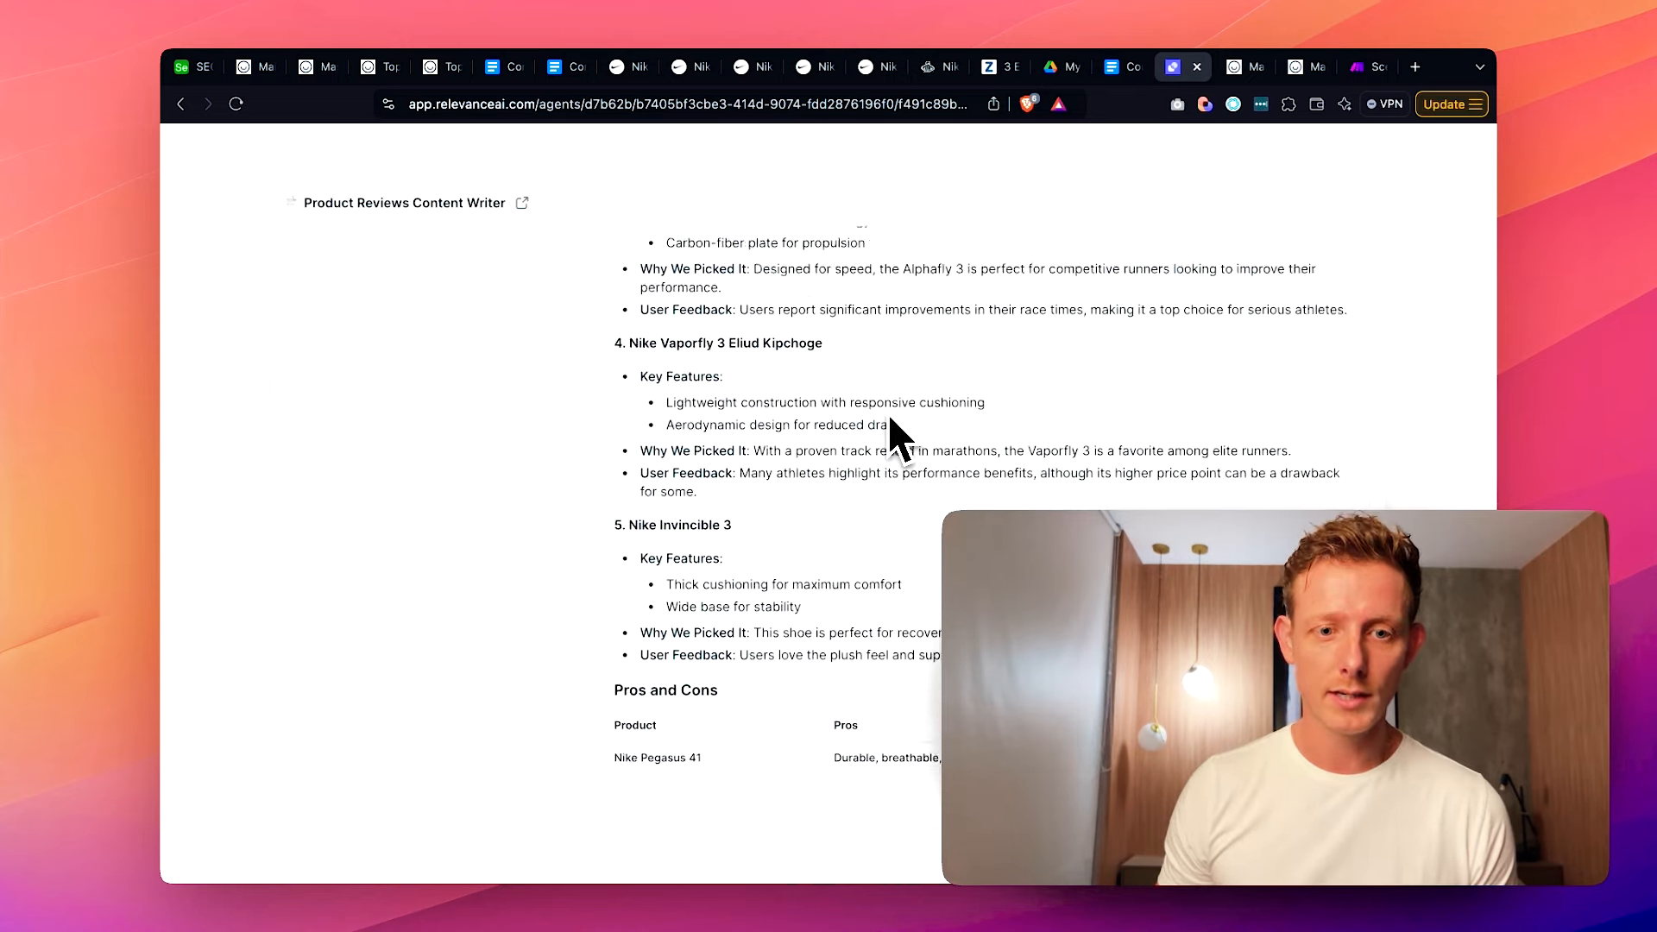
scroll(891, 420, "down", 10)
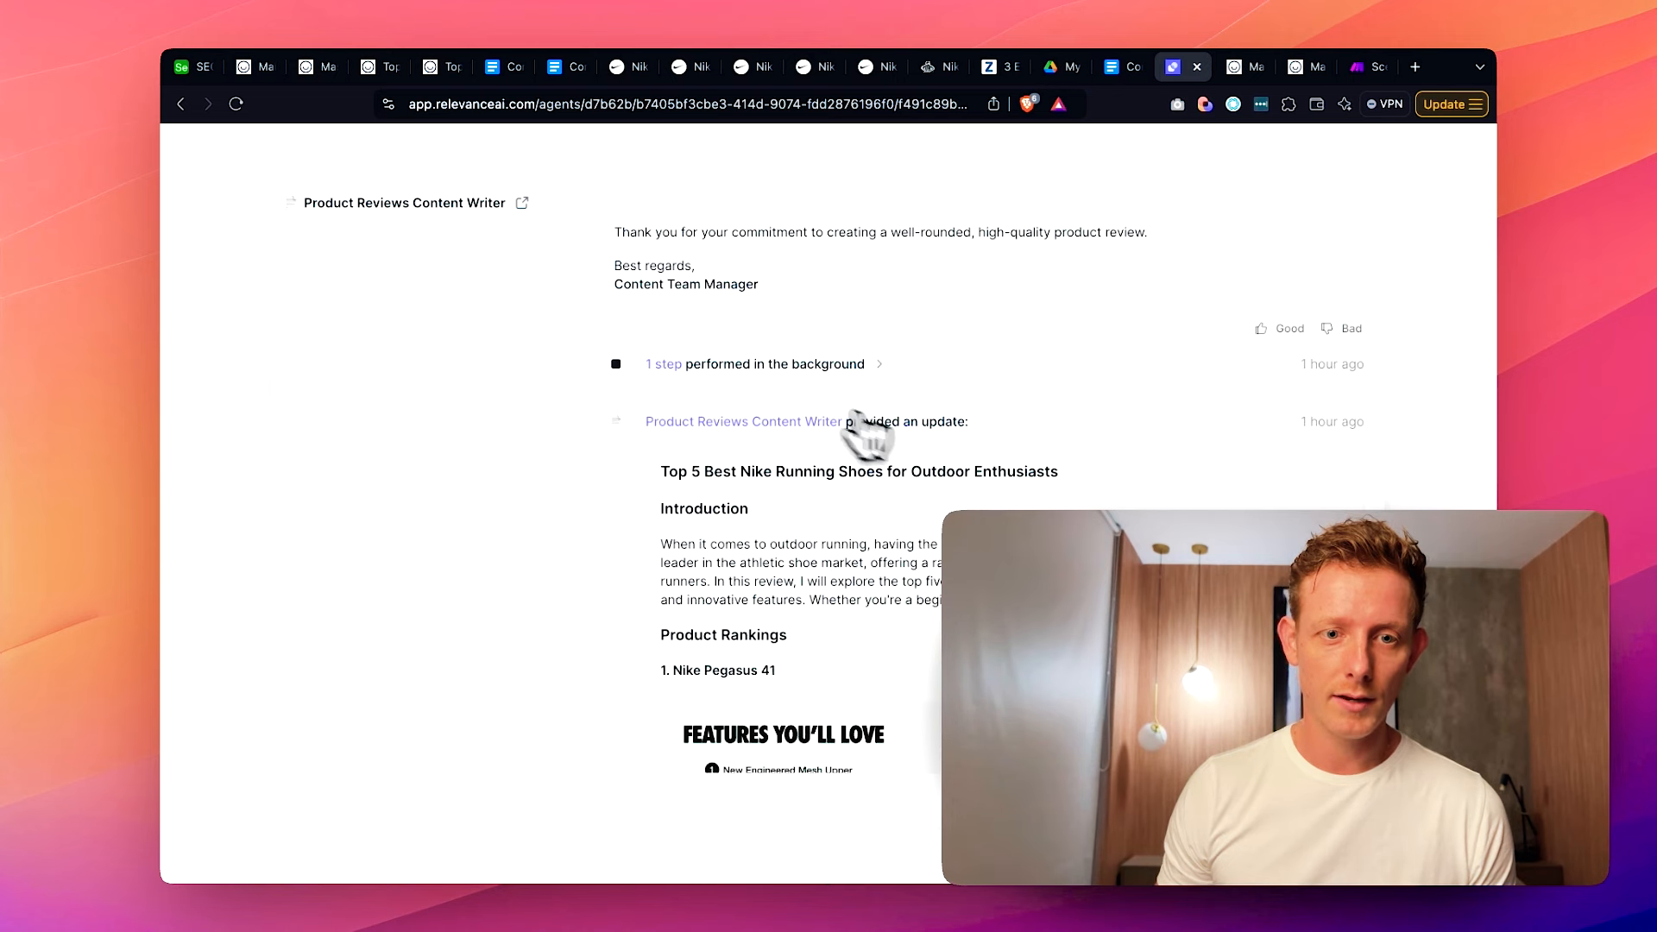
left_click(738, 364)
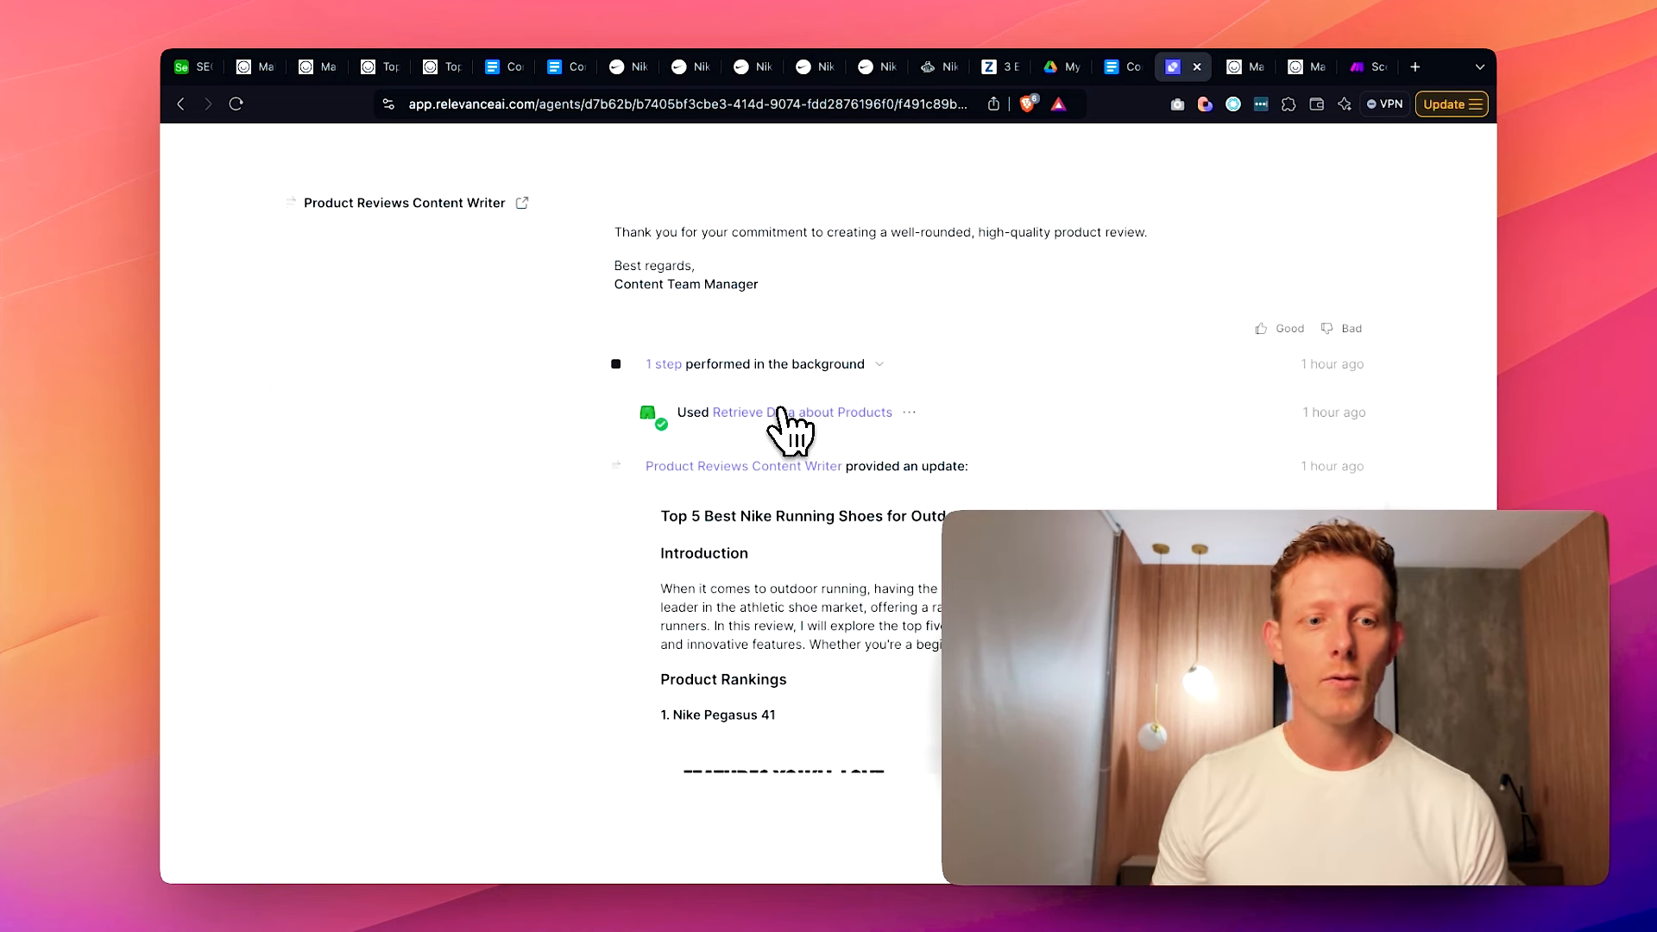
left_click(212, 296)
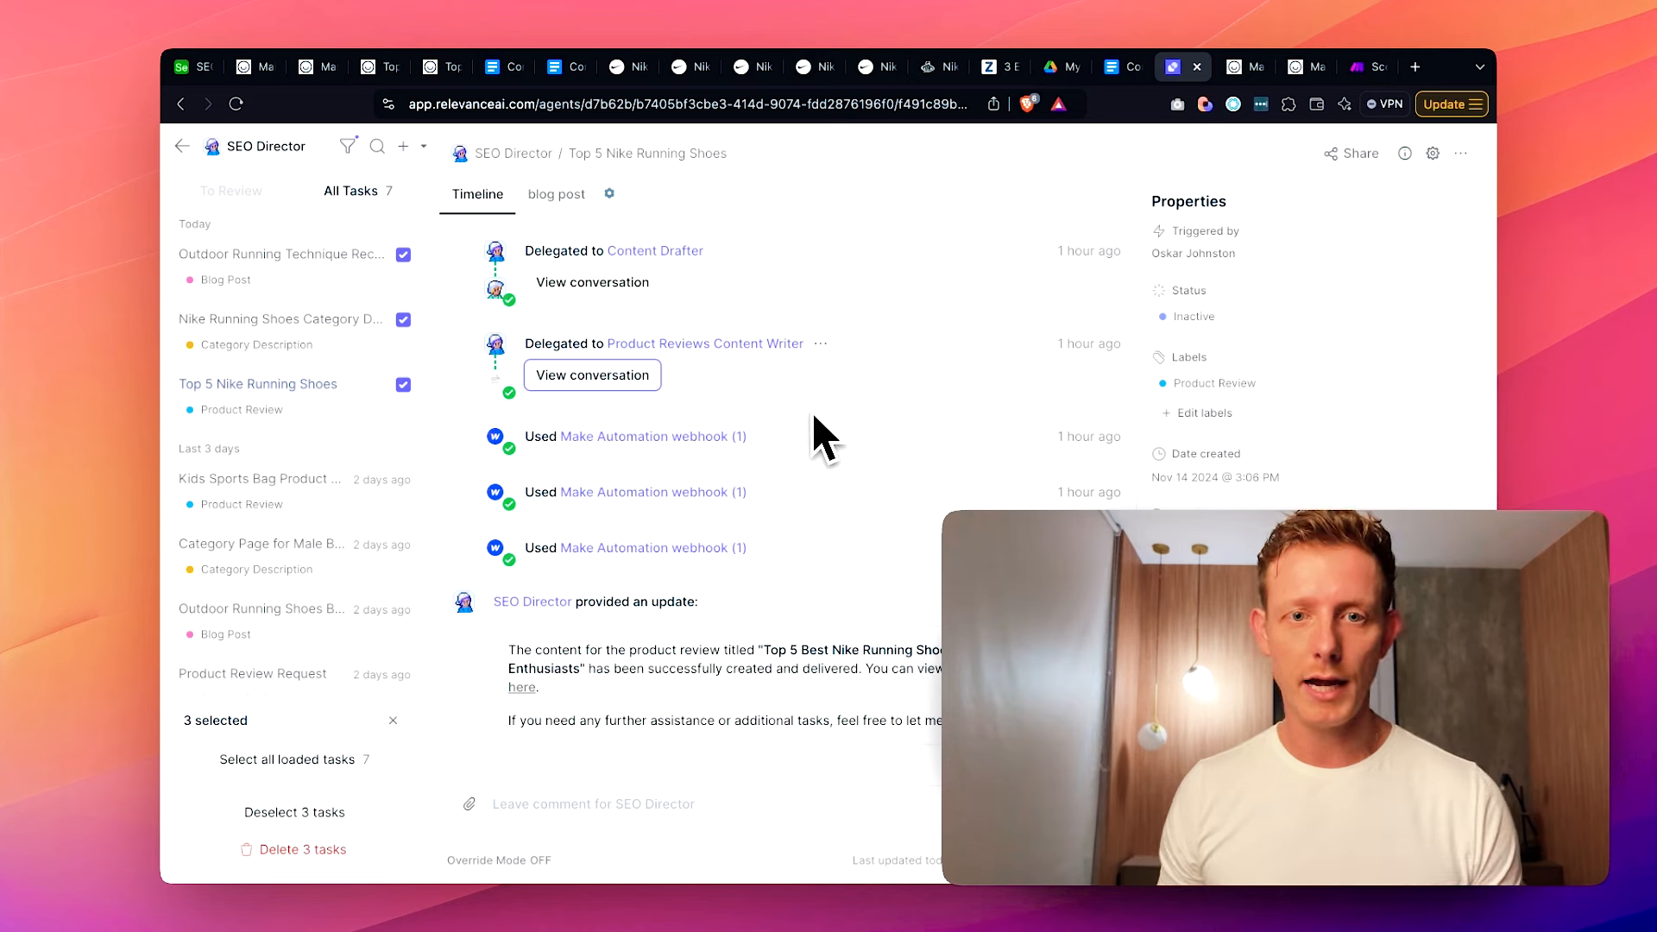
- Switch to Make, search the scenarios for "airt" and open the Integration Webhooks scenario
left_click(1373, 67)
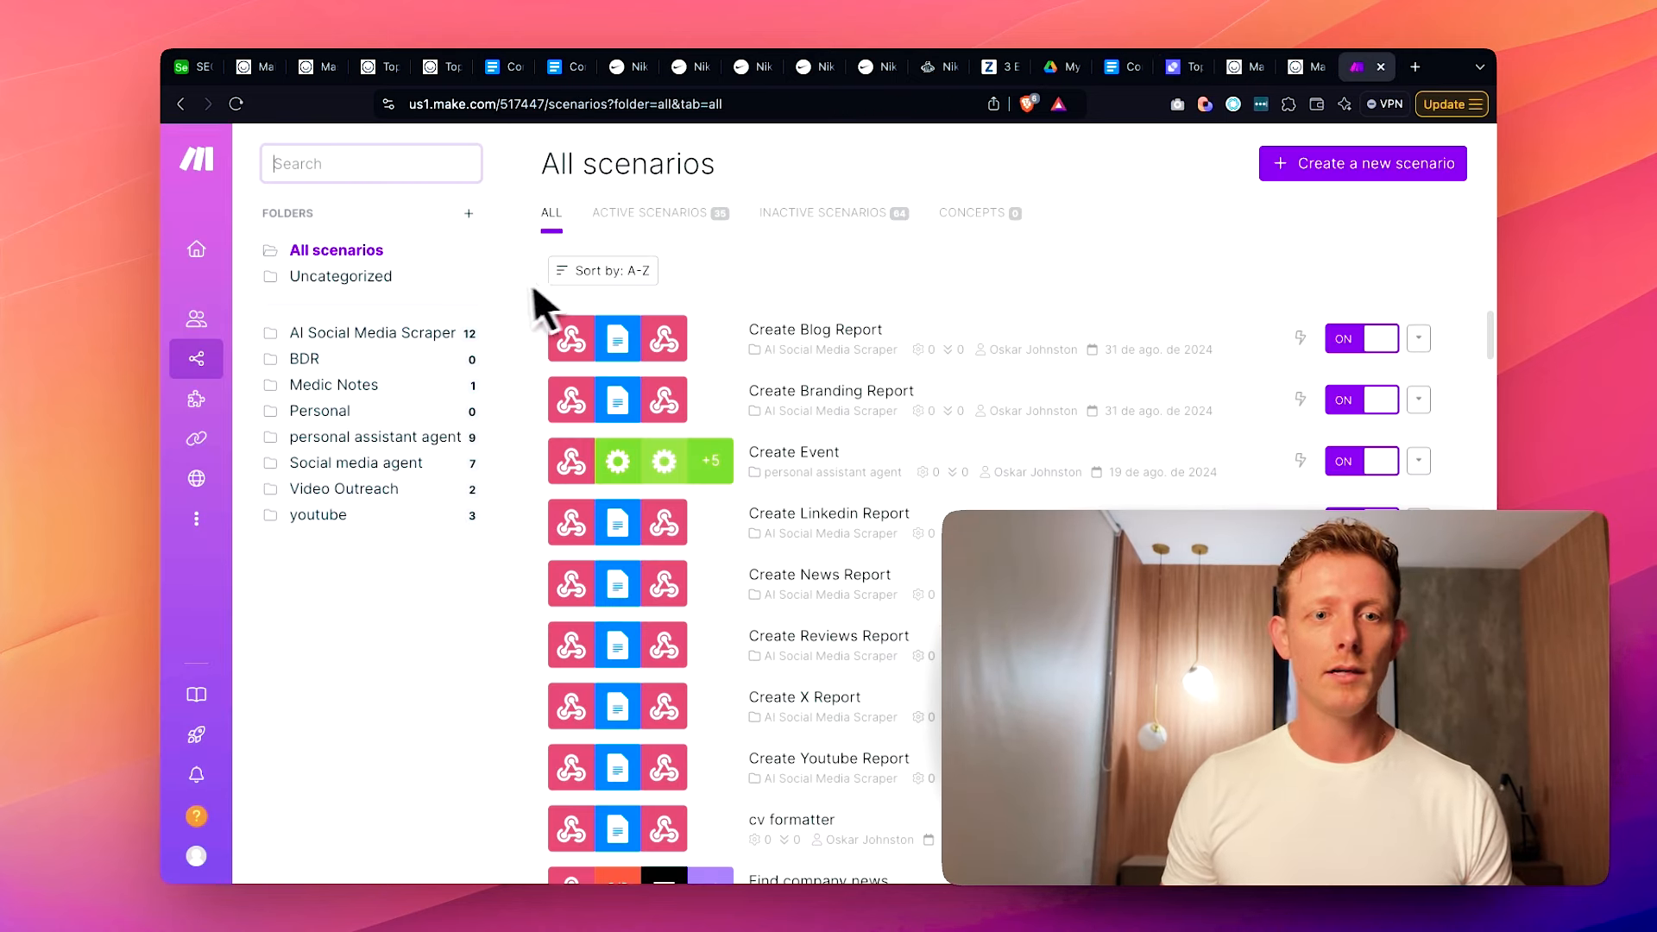
left_click(330, 174)
type("airt")
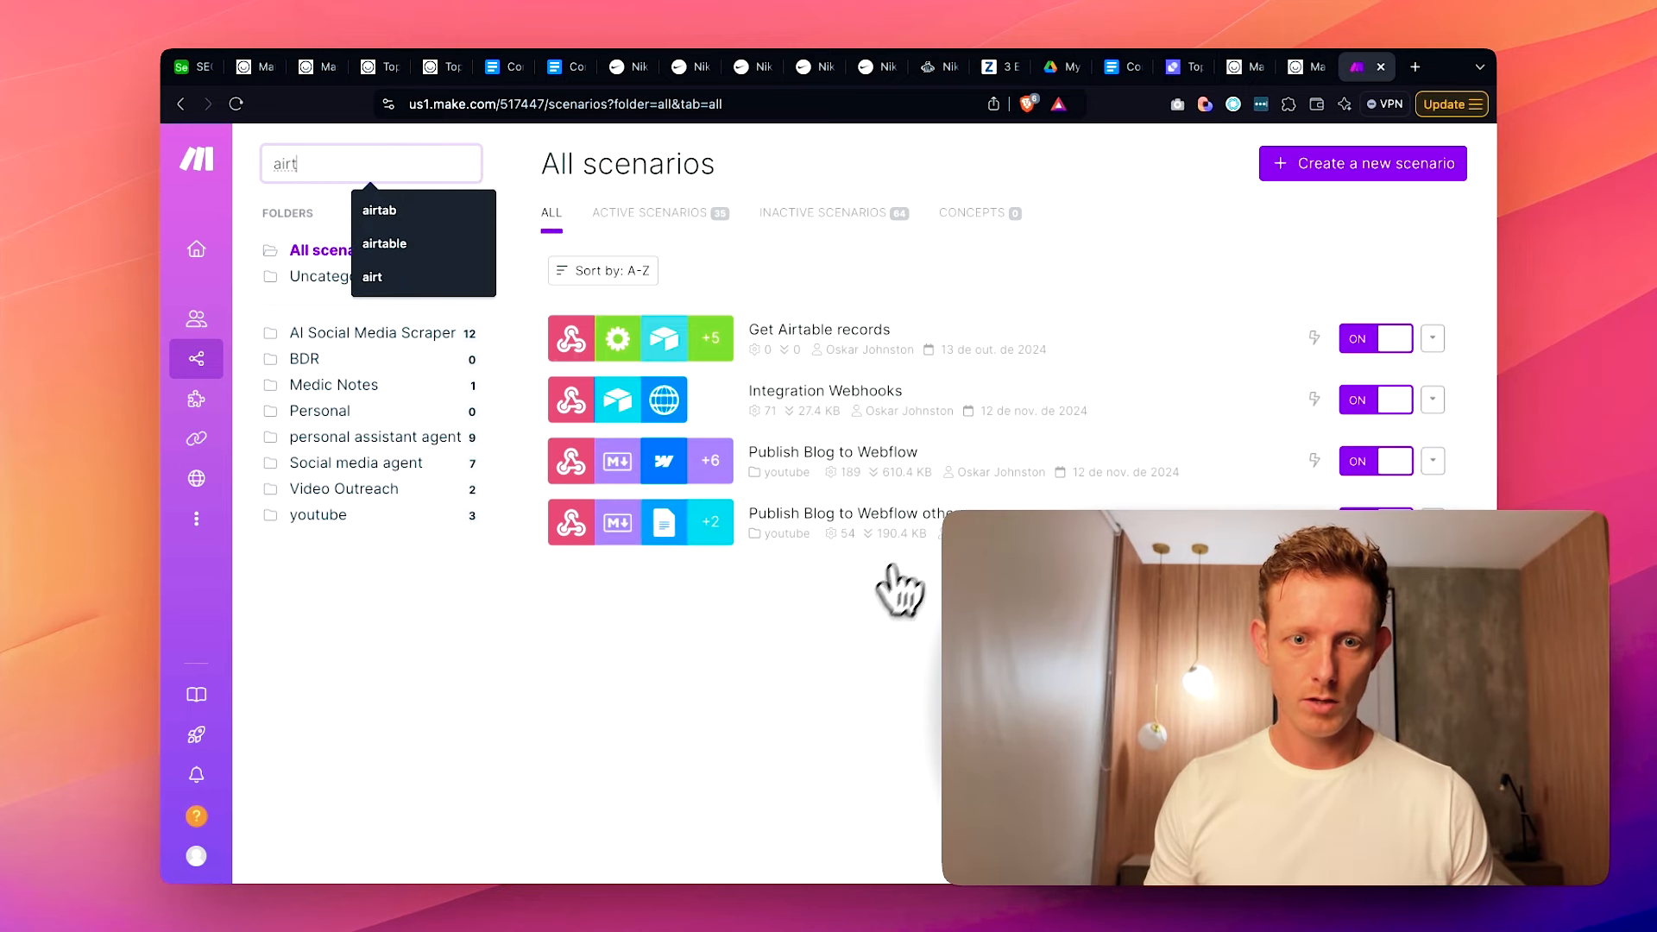
left_click(829, 405)
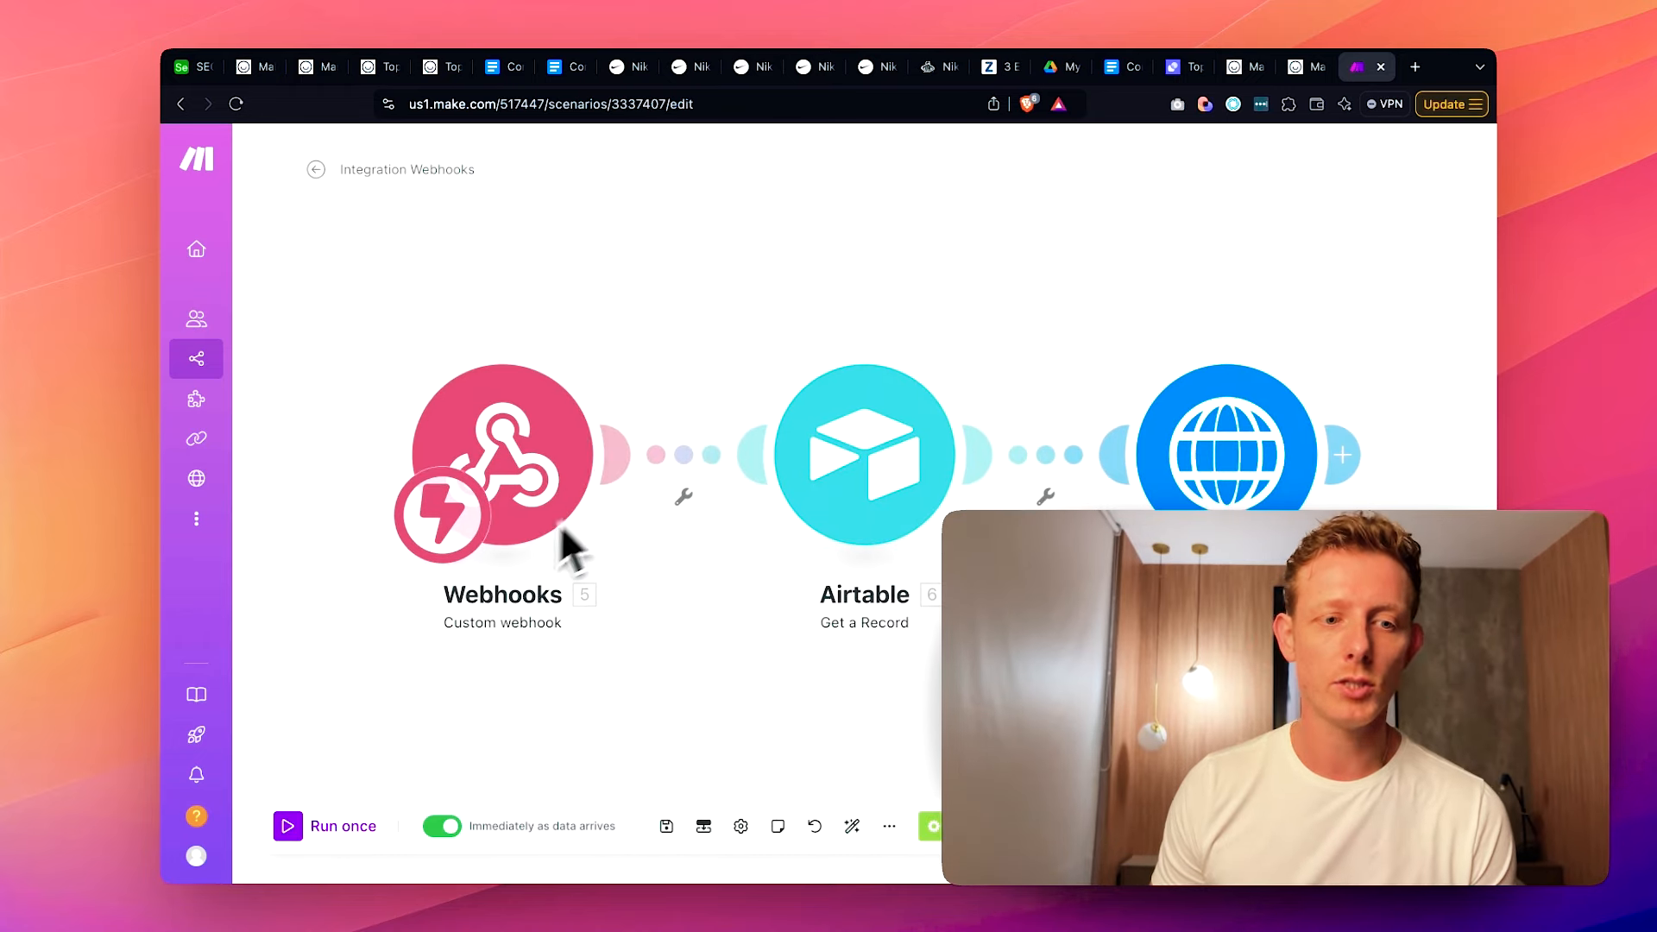
- Open the automations of the SEO Agent Team base in Airtable and view the "When a record matches conditions" trigger
left_click(193, 67)
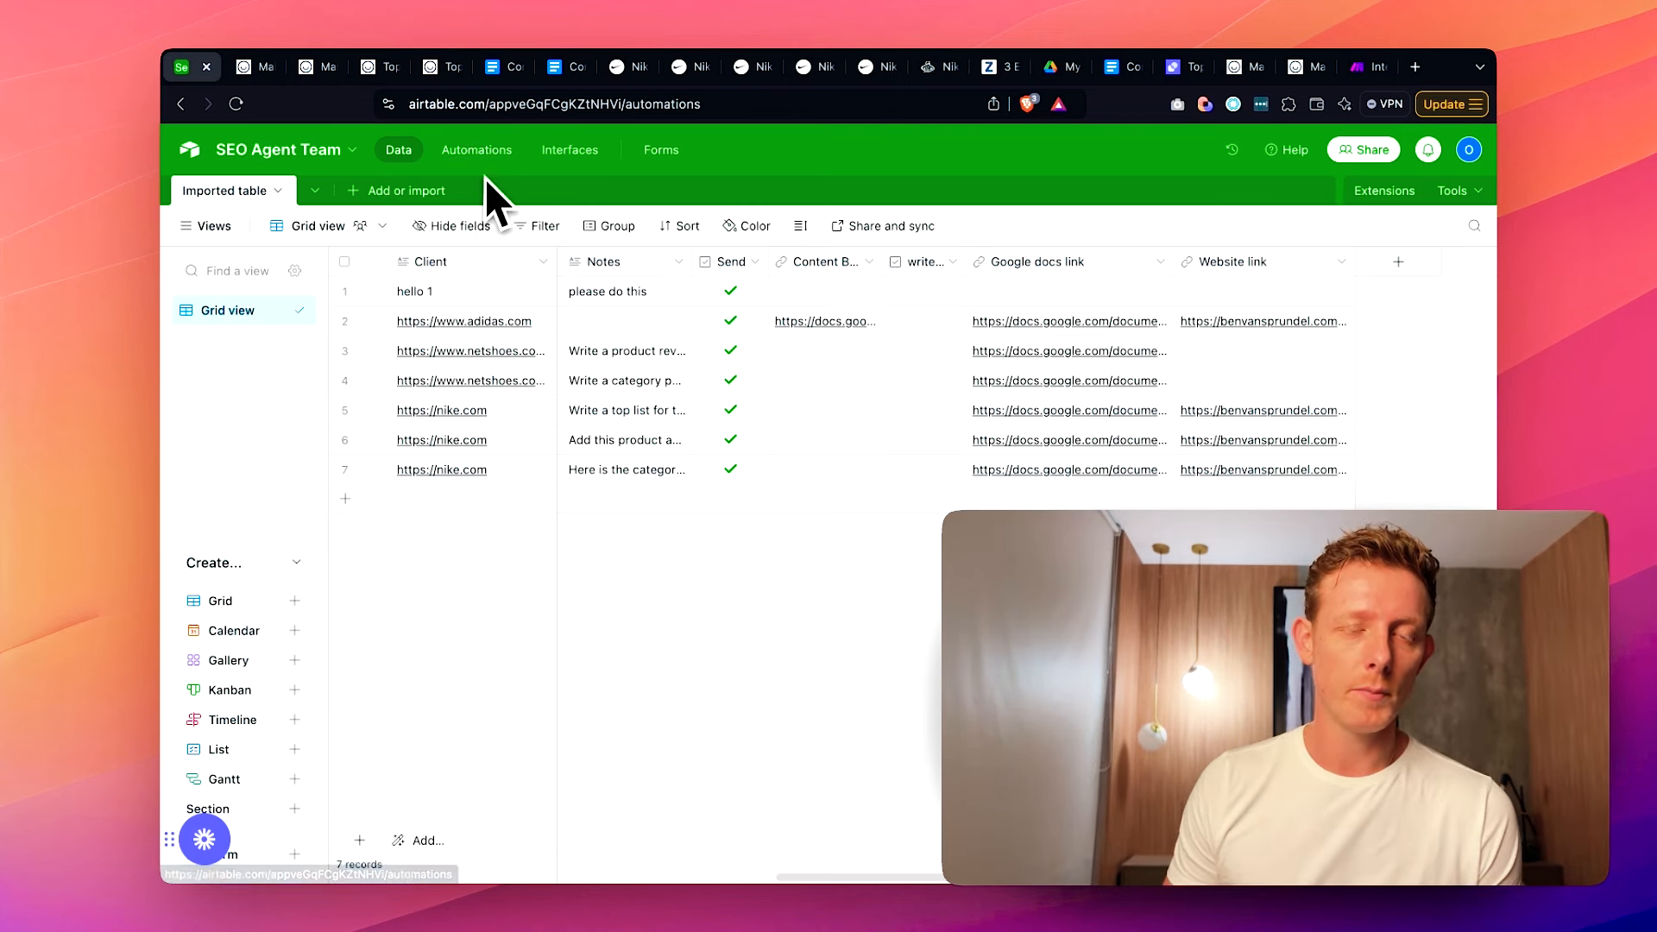
left_click(484, 161)
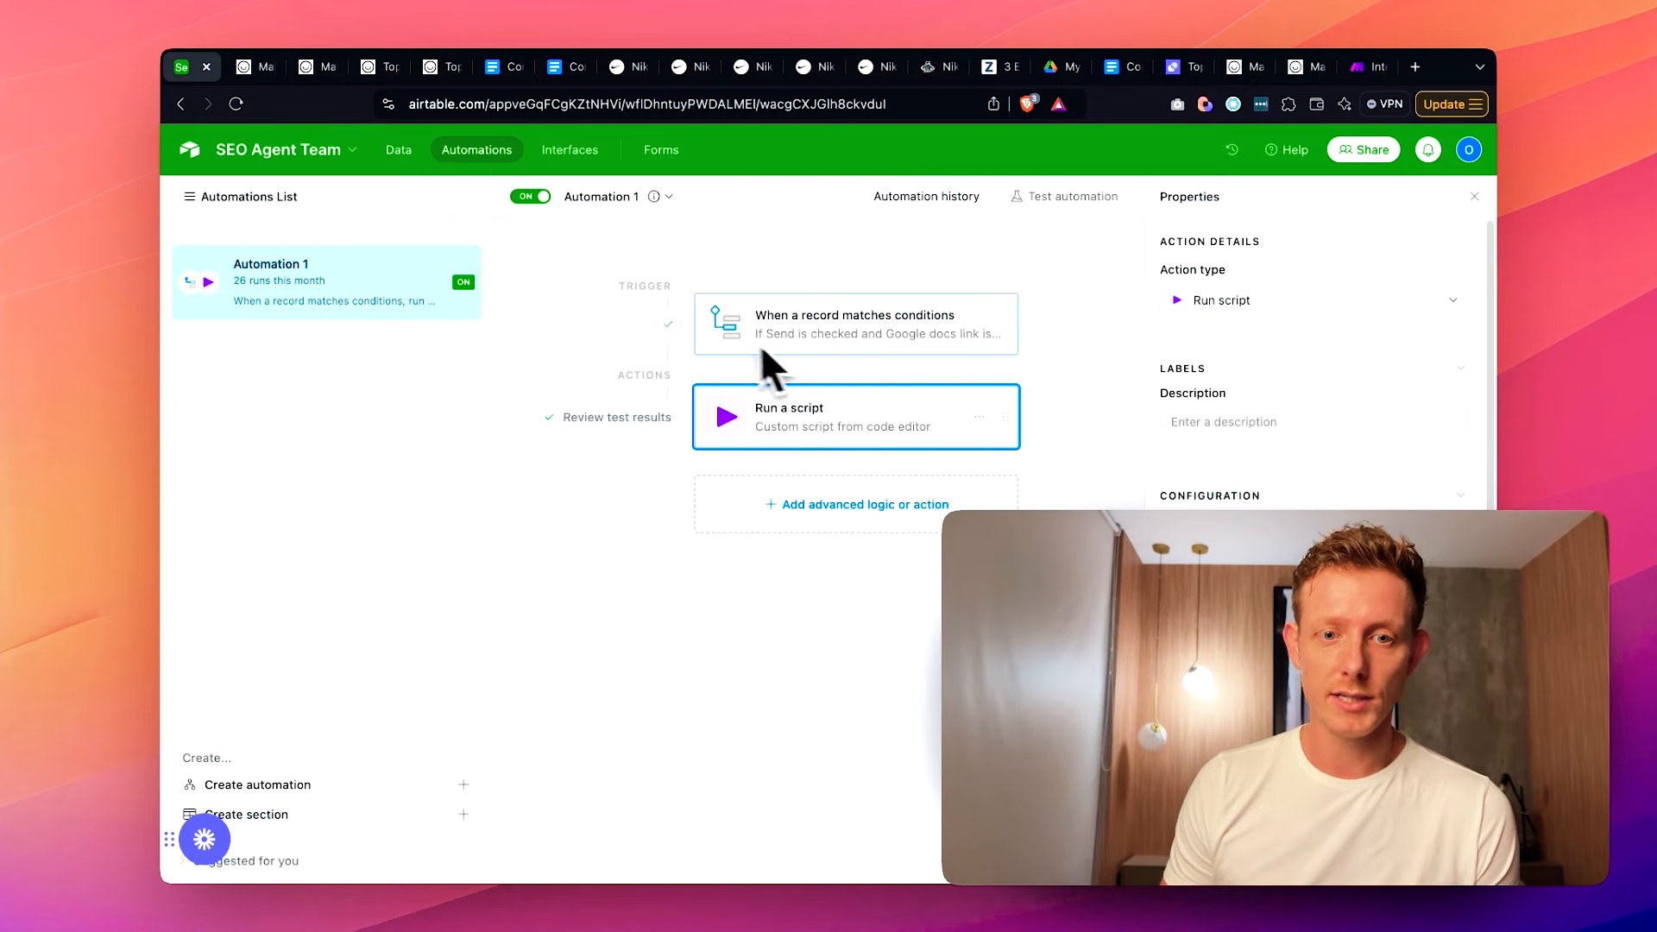
left_click(780, 328)
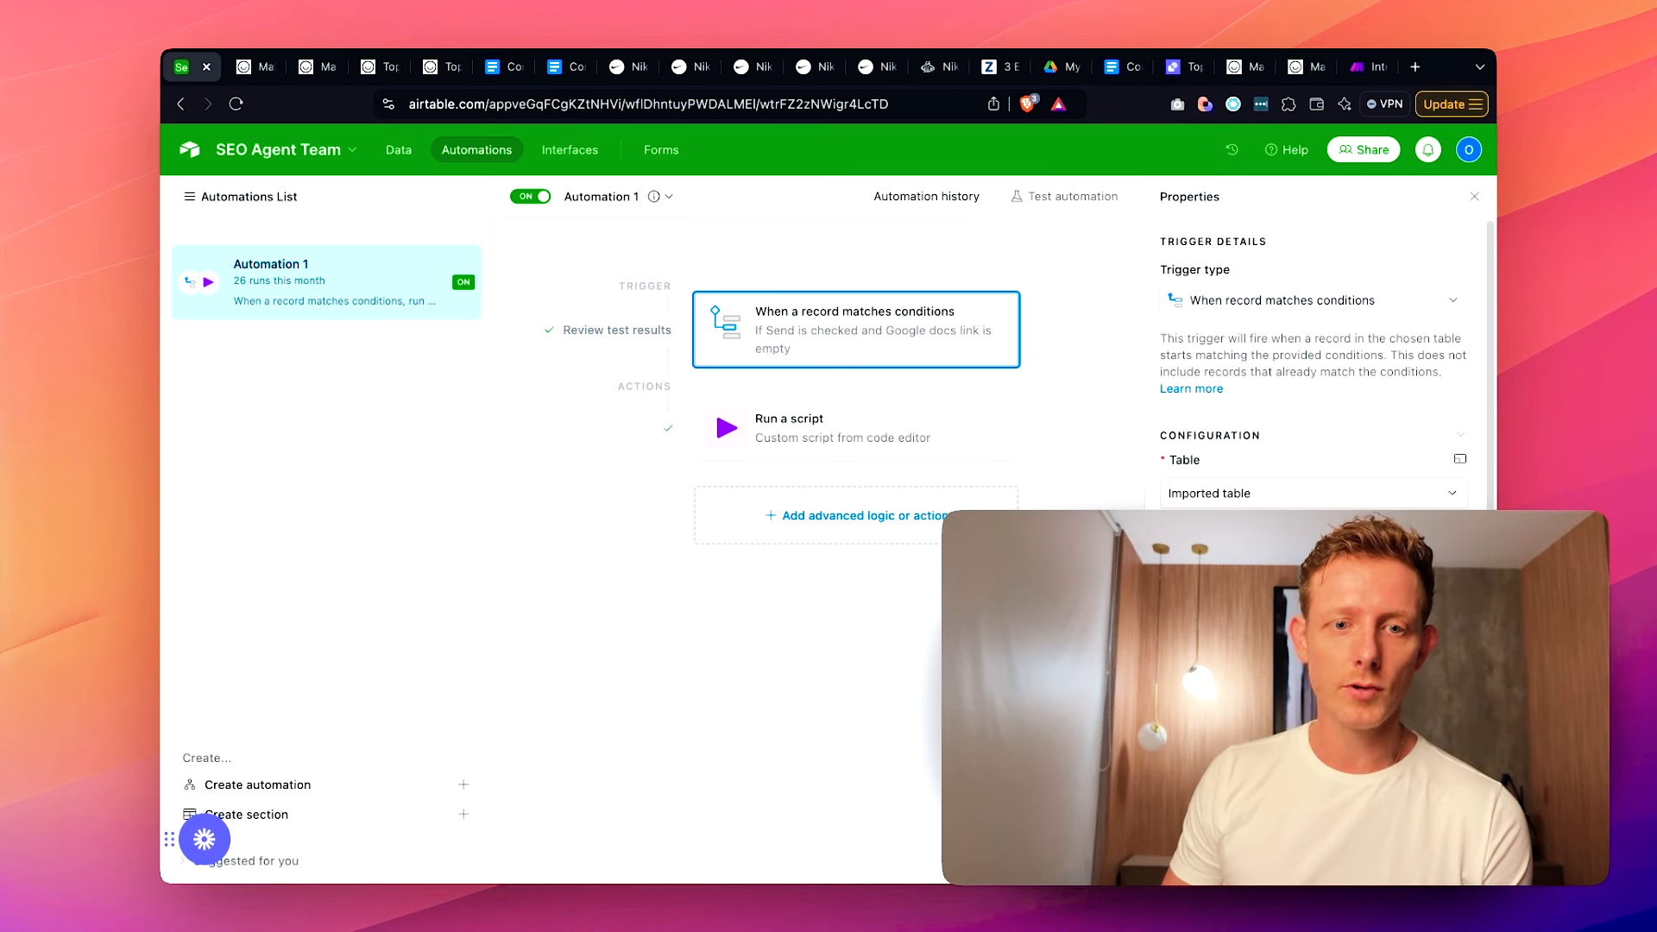
- Select the Run a script action and show its available action types, keeping Run script
left_click(872, 438)
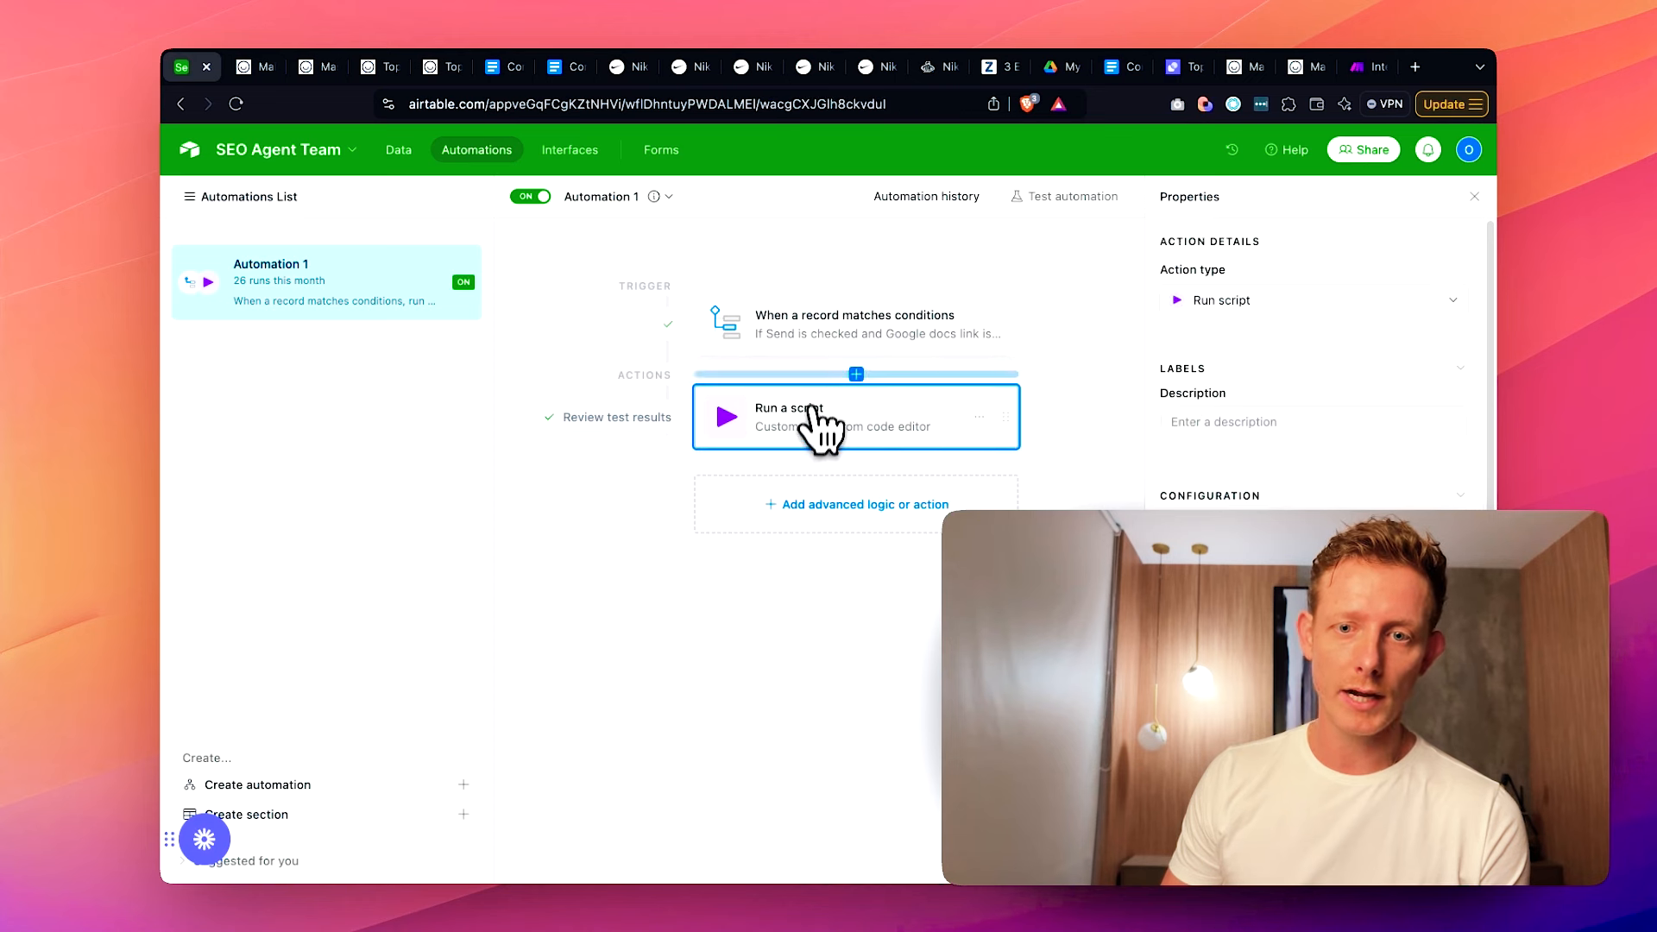
left_click(1209, 309)
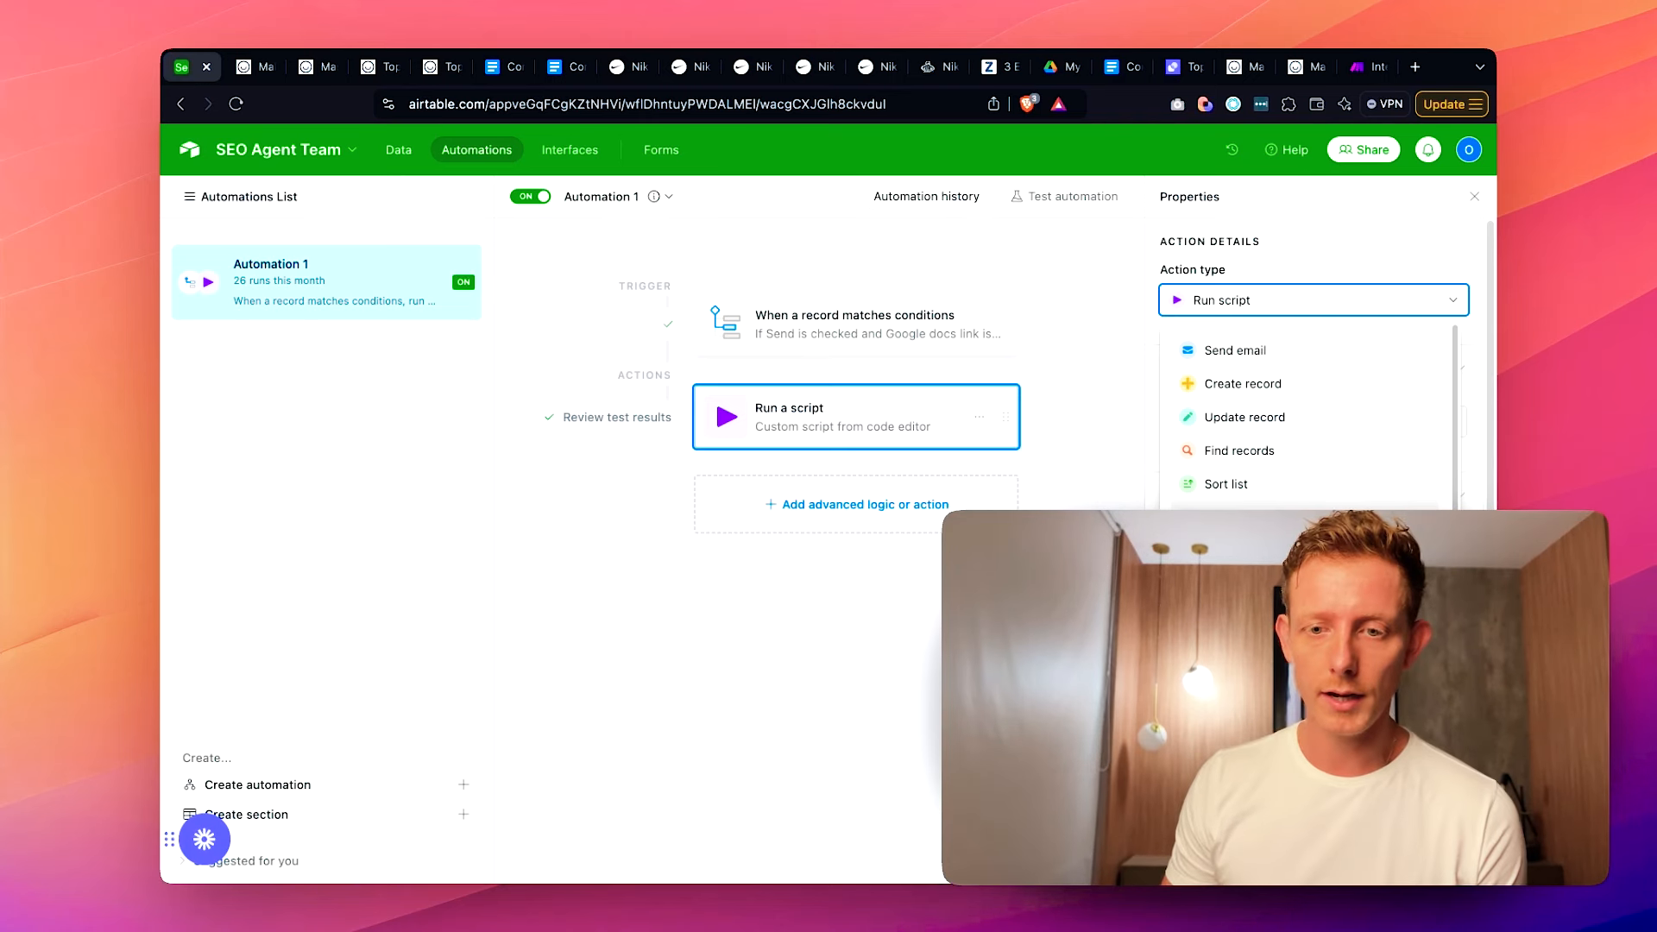
left_click(1271, 516)
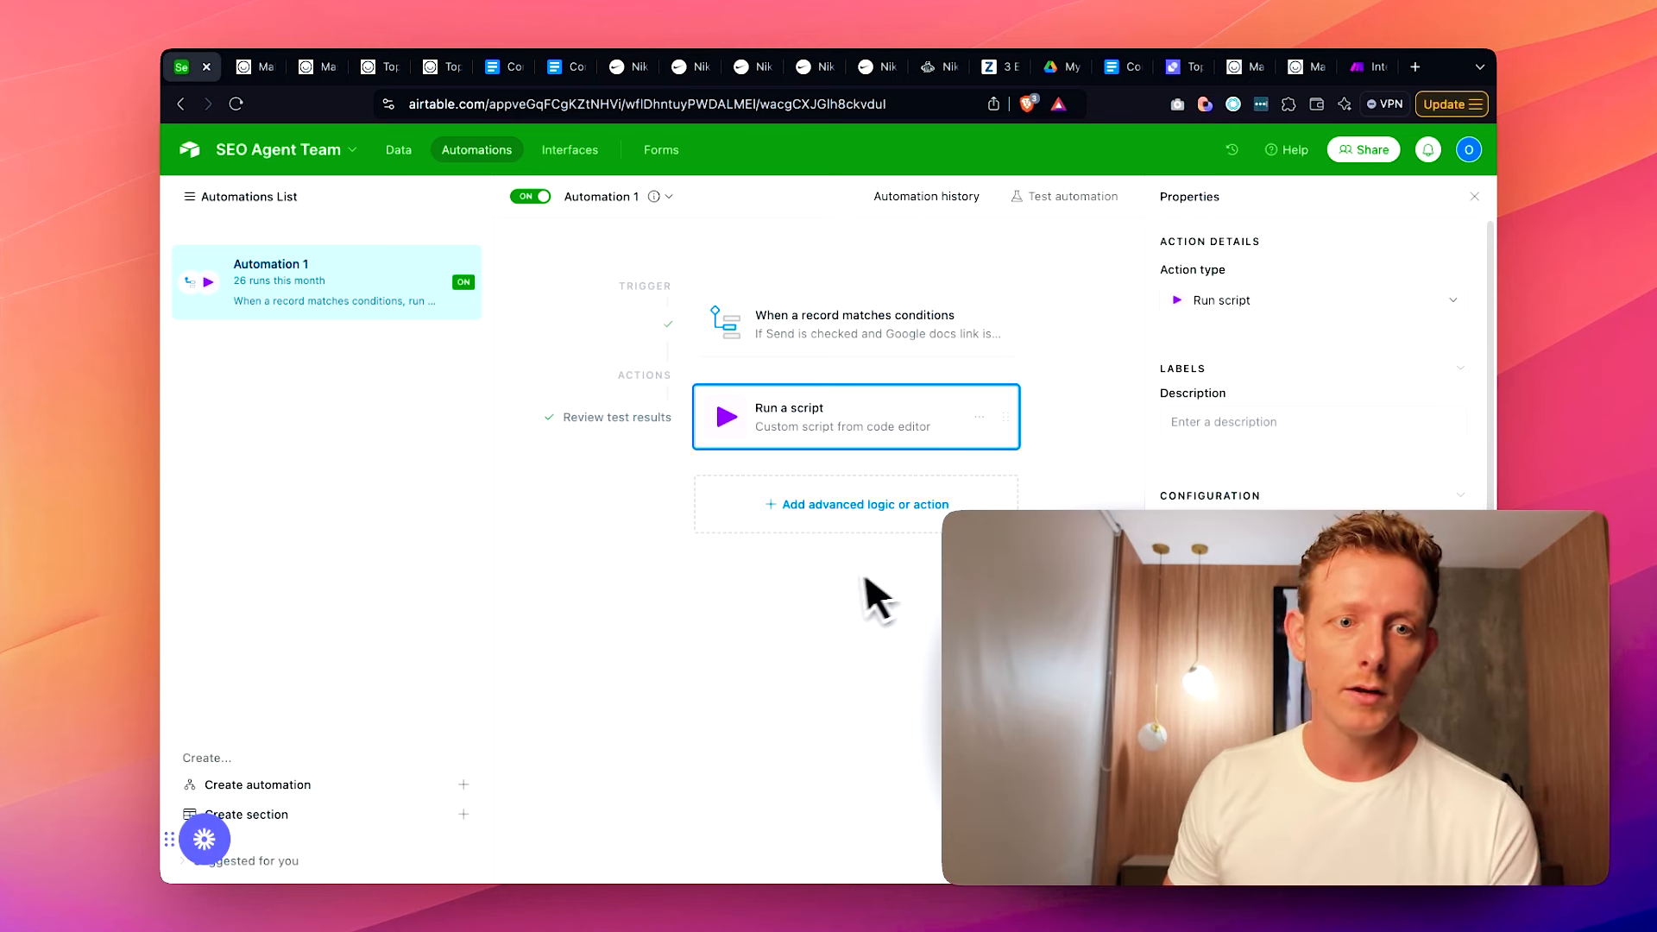
- Open the action's script for editing and highlight the full code and the Make webhook URL in the webhookUrl line
scroll(1295, 604, "down", 2)
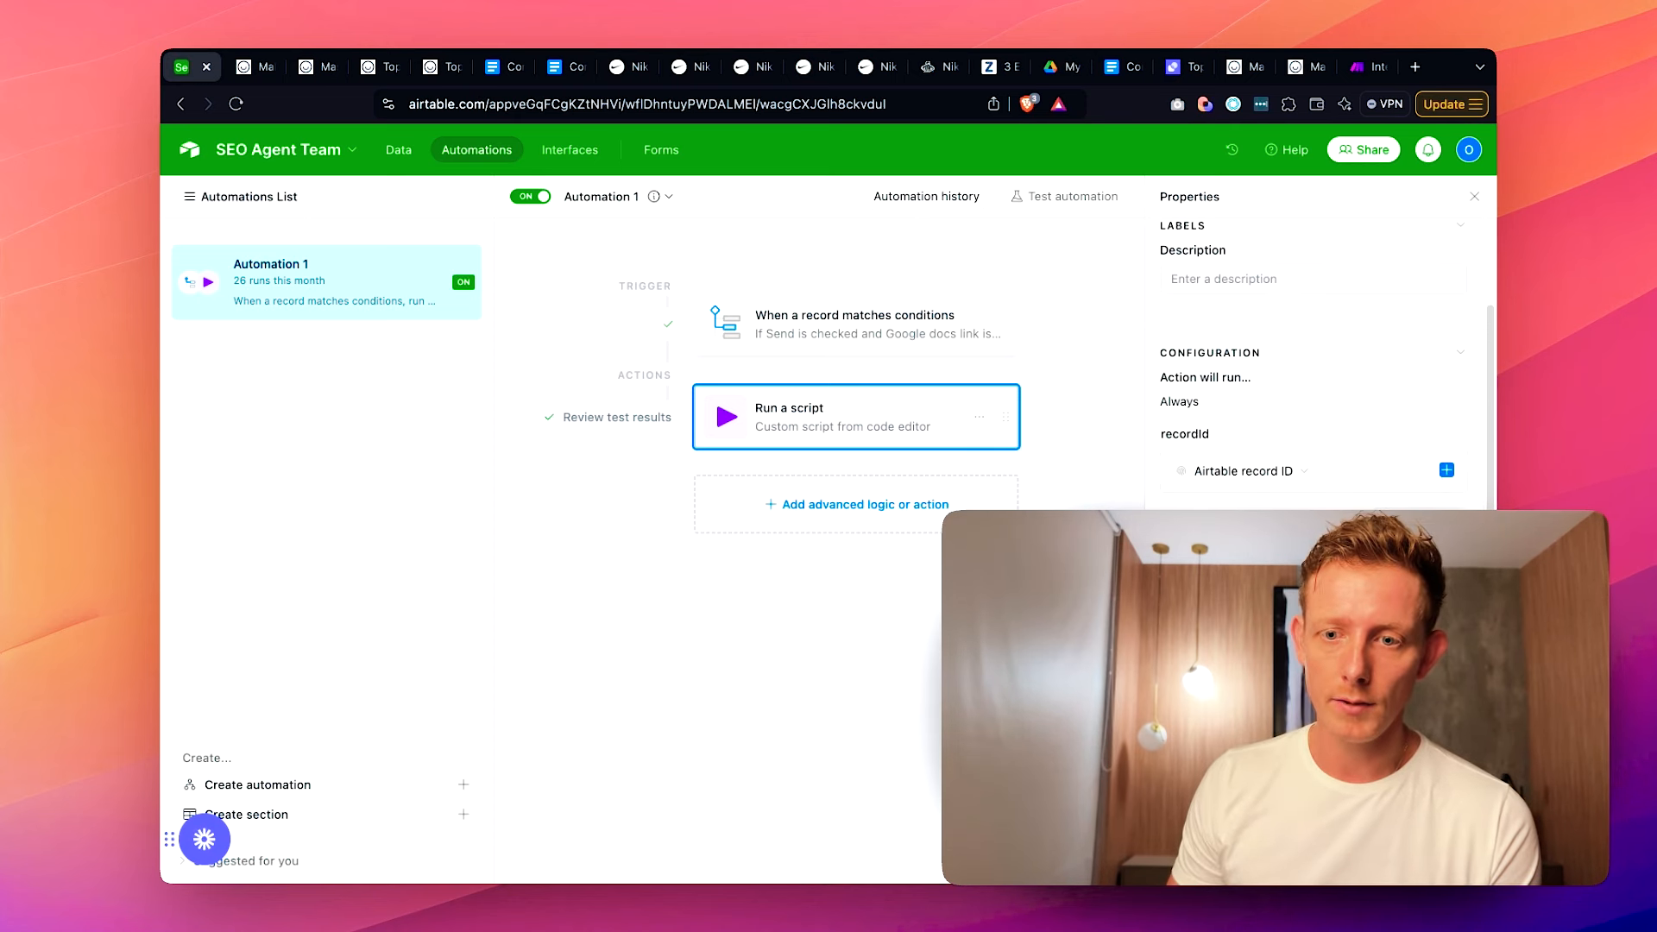
left_click(1295, 604)
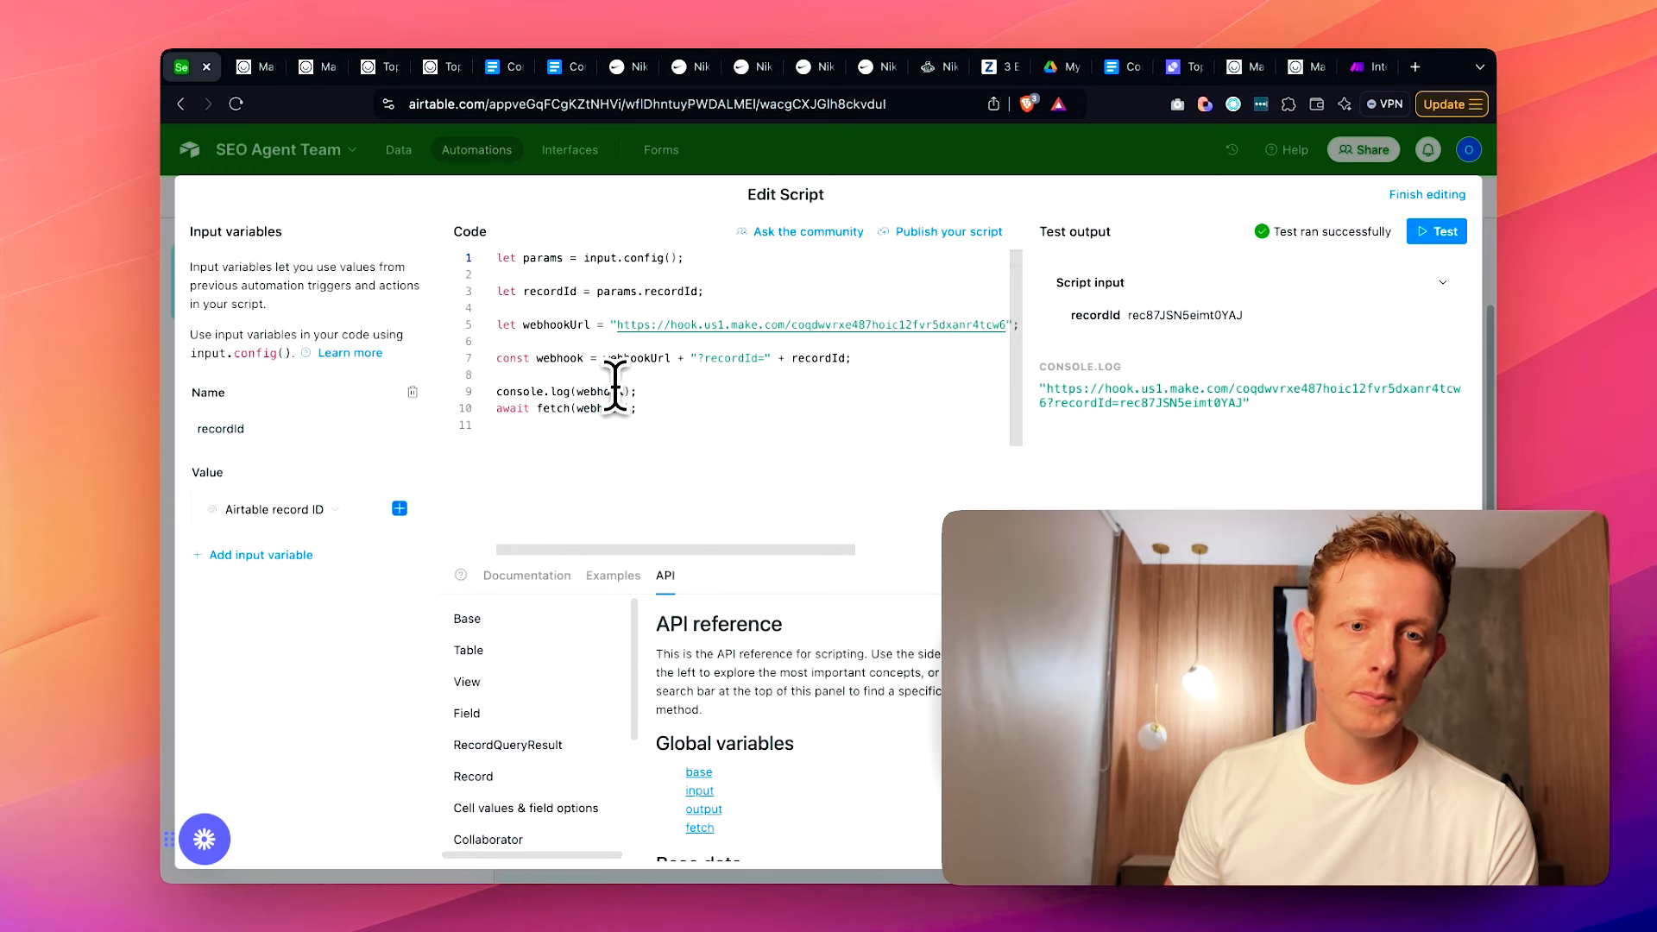
left_click_drag(661, 413, 490, 261)
left_click(620, 337)
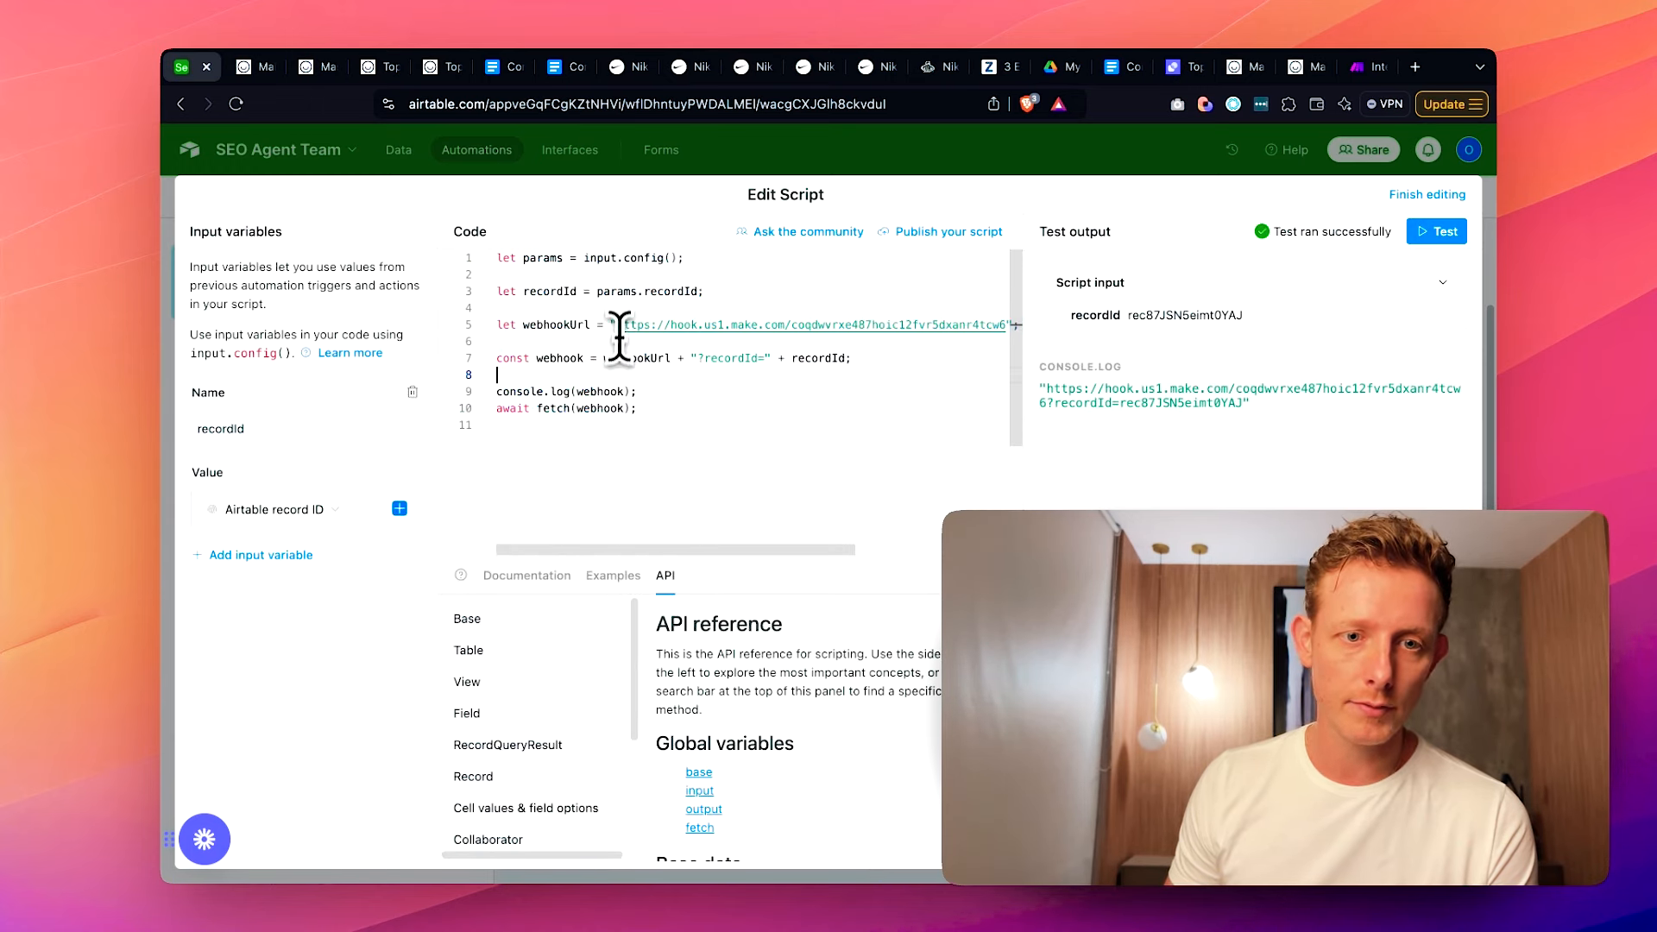
left_click_drag(668, 325, 787, 324)
left_click_drag(759, 550, 640, 550)
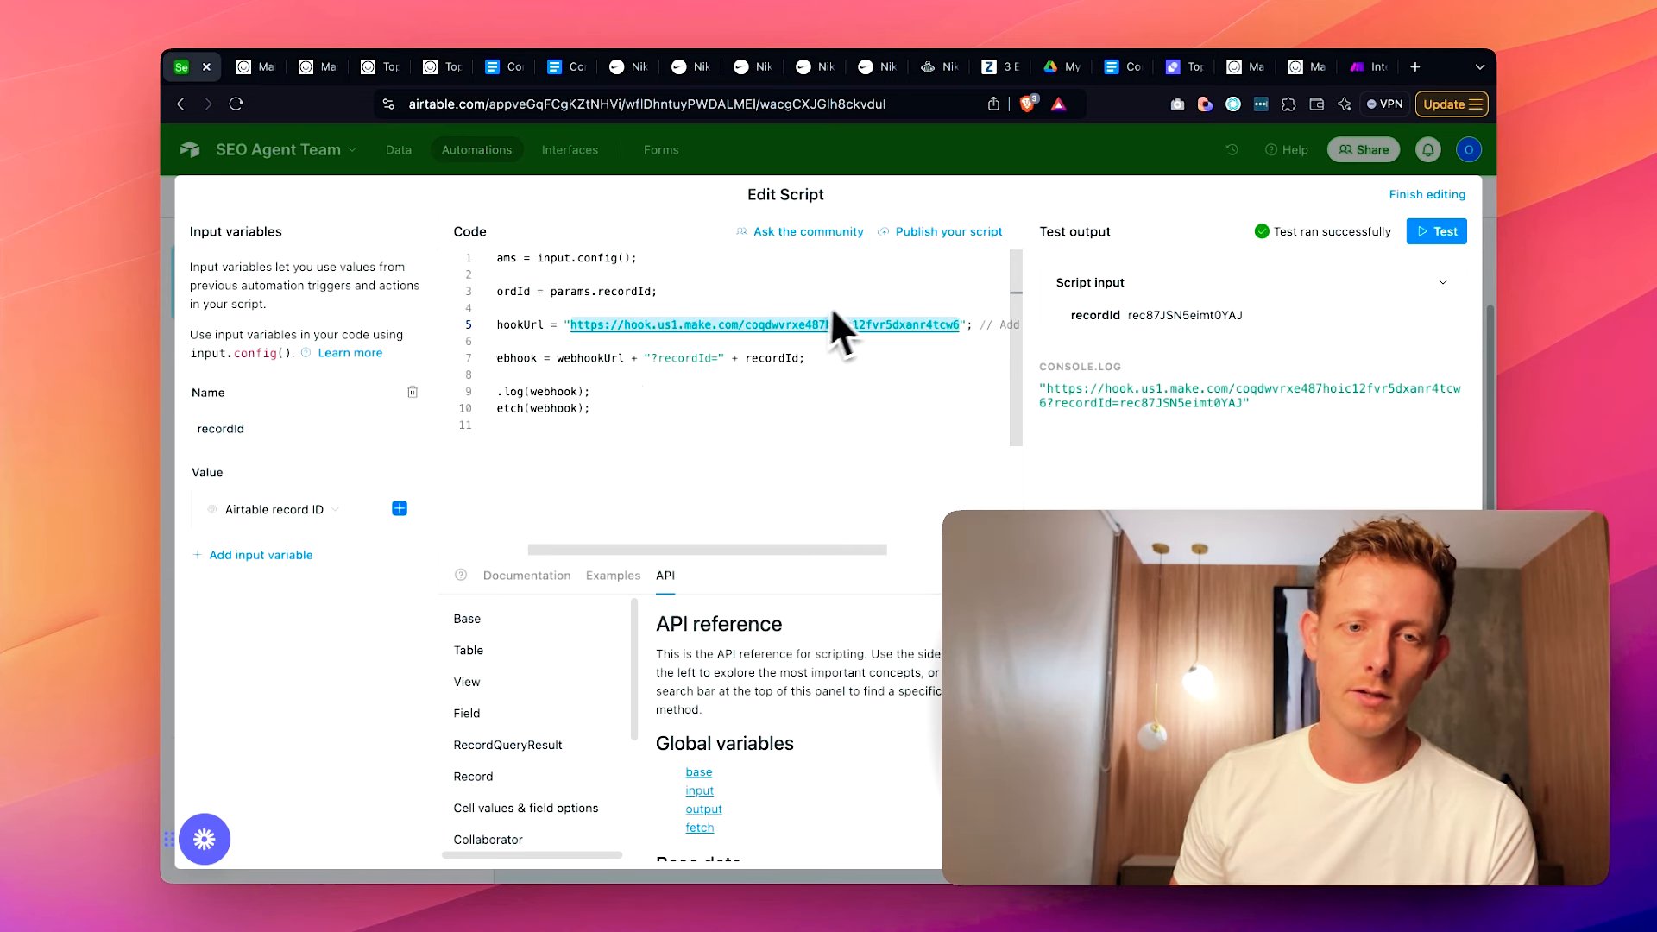
- Switch to the Integration Webhooks scenario in Make, open the Webhooks module and highlight its webhook address
left_click(1370, 66)
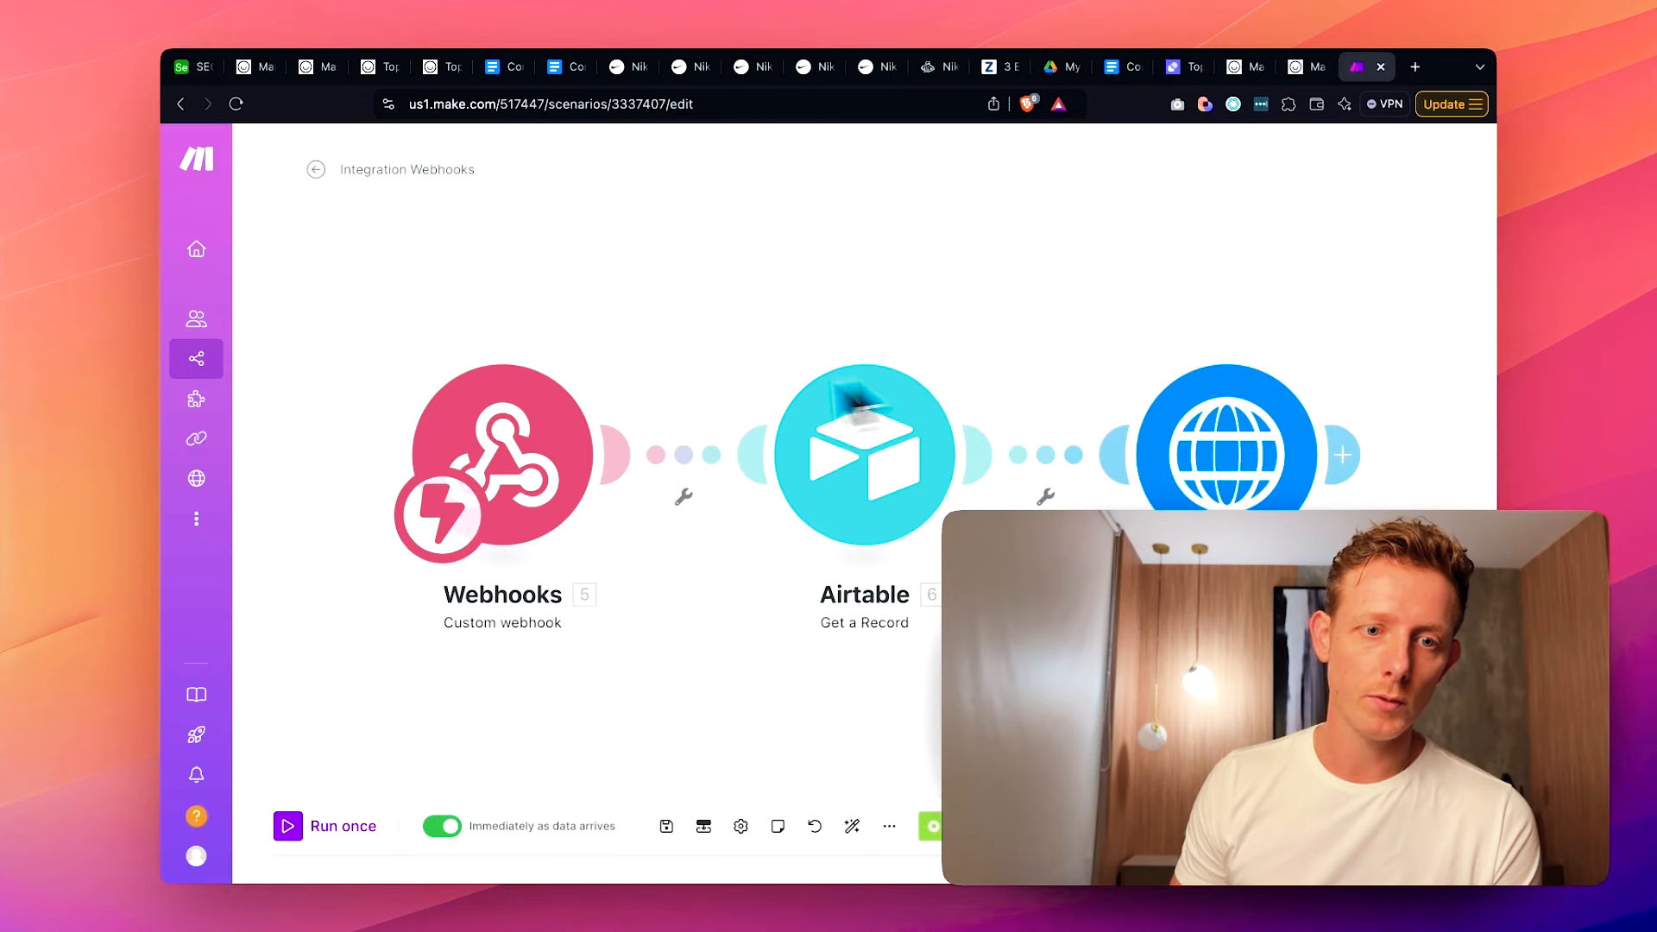
left_click(555, 437)
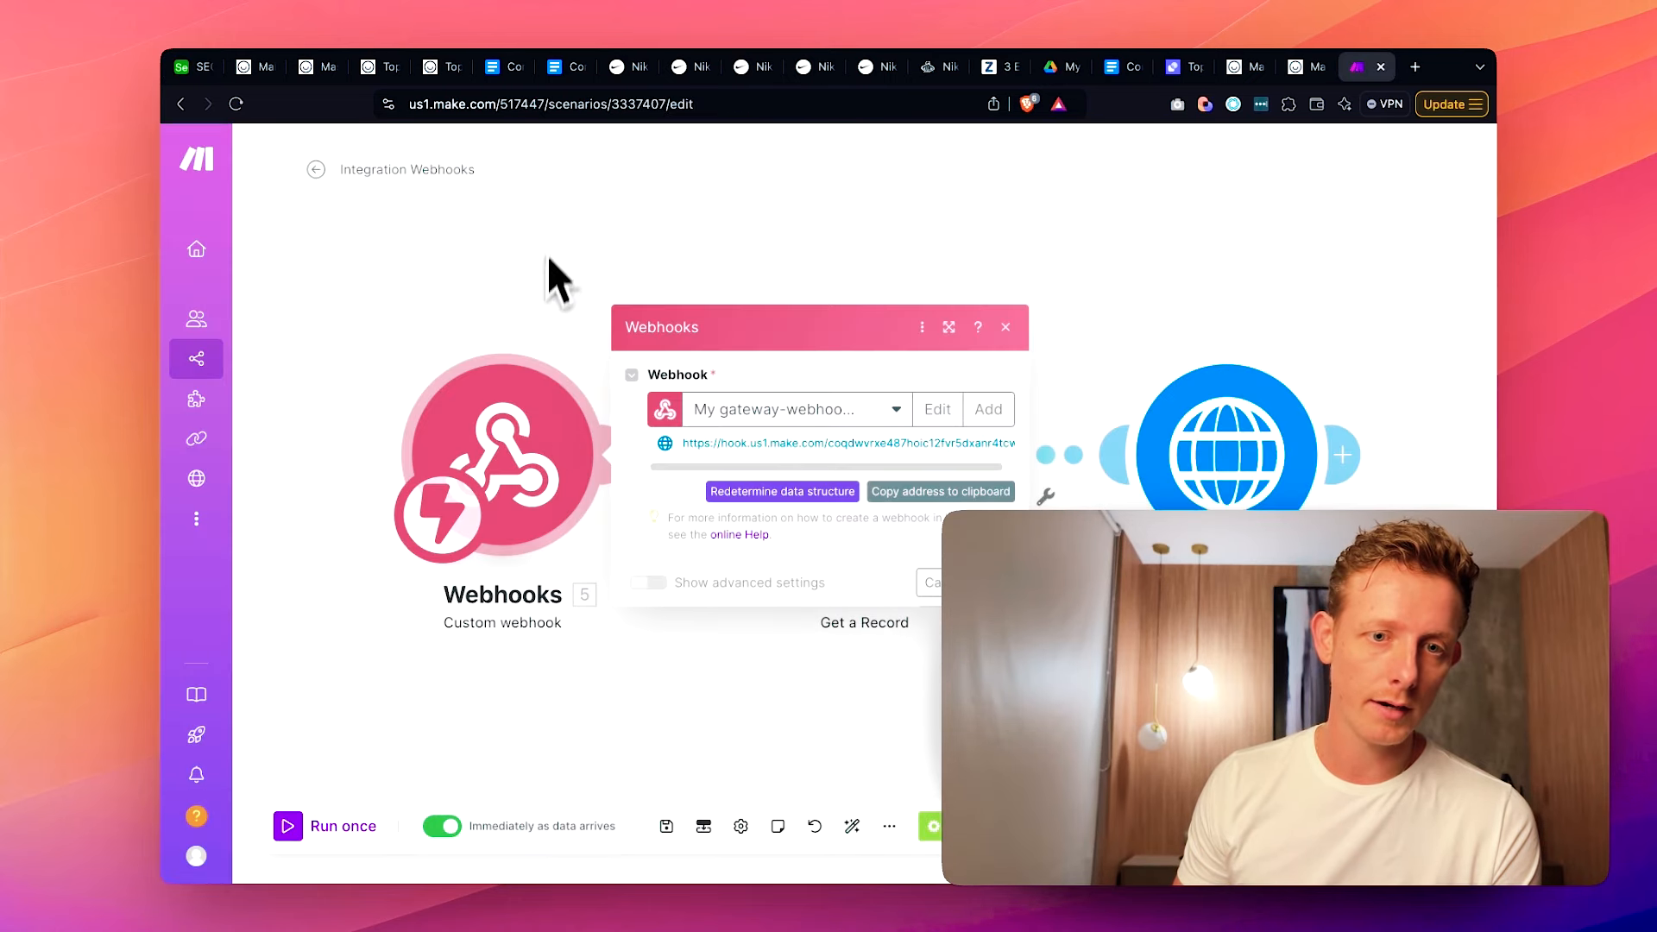
left_click_drag(686, 455, 1014, 469)
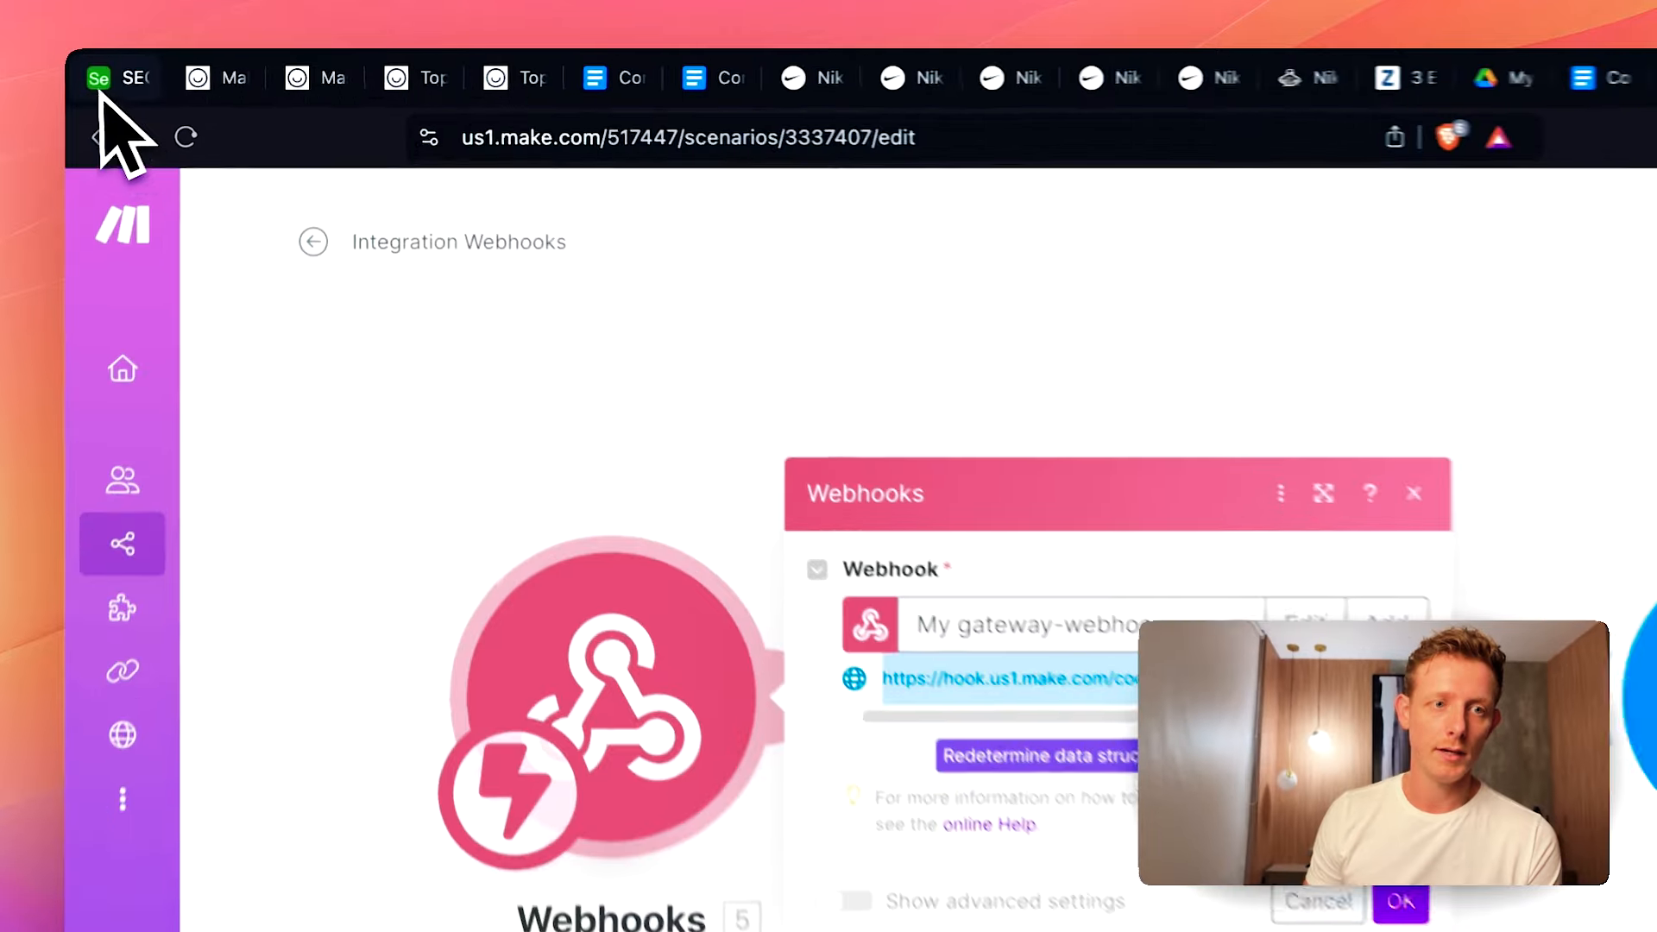
- Return to the script editor in Airtable and highlight the whole webhook script
left_click(186, 66)
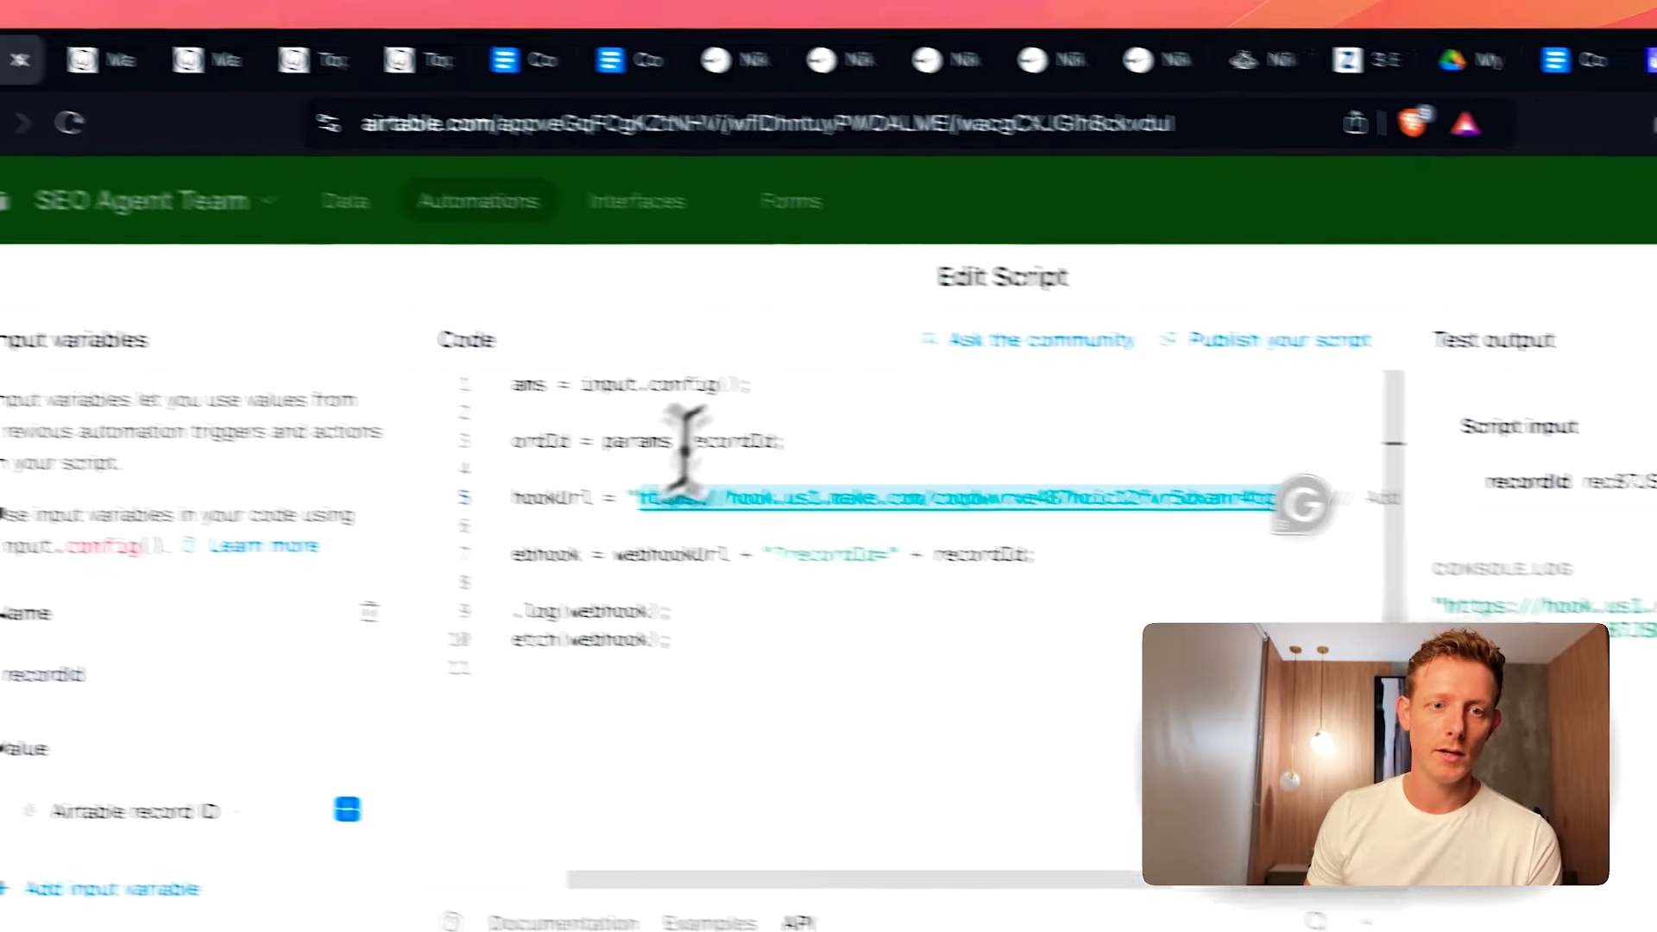
left_click(520, 473)
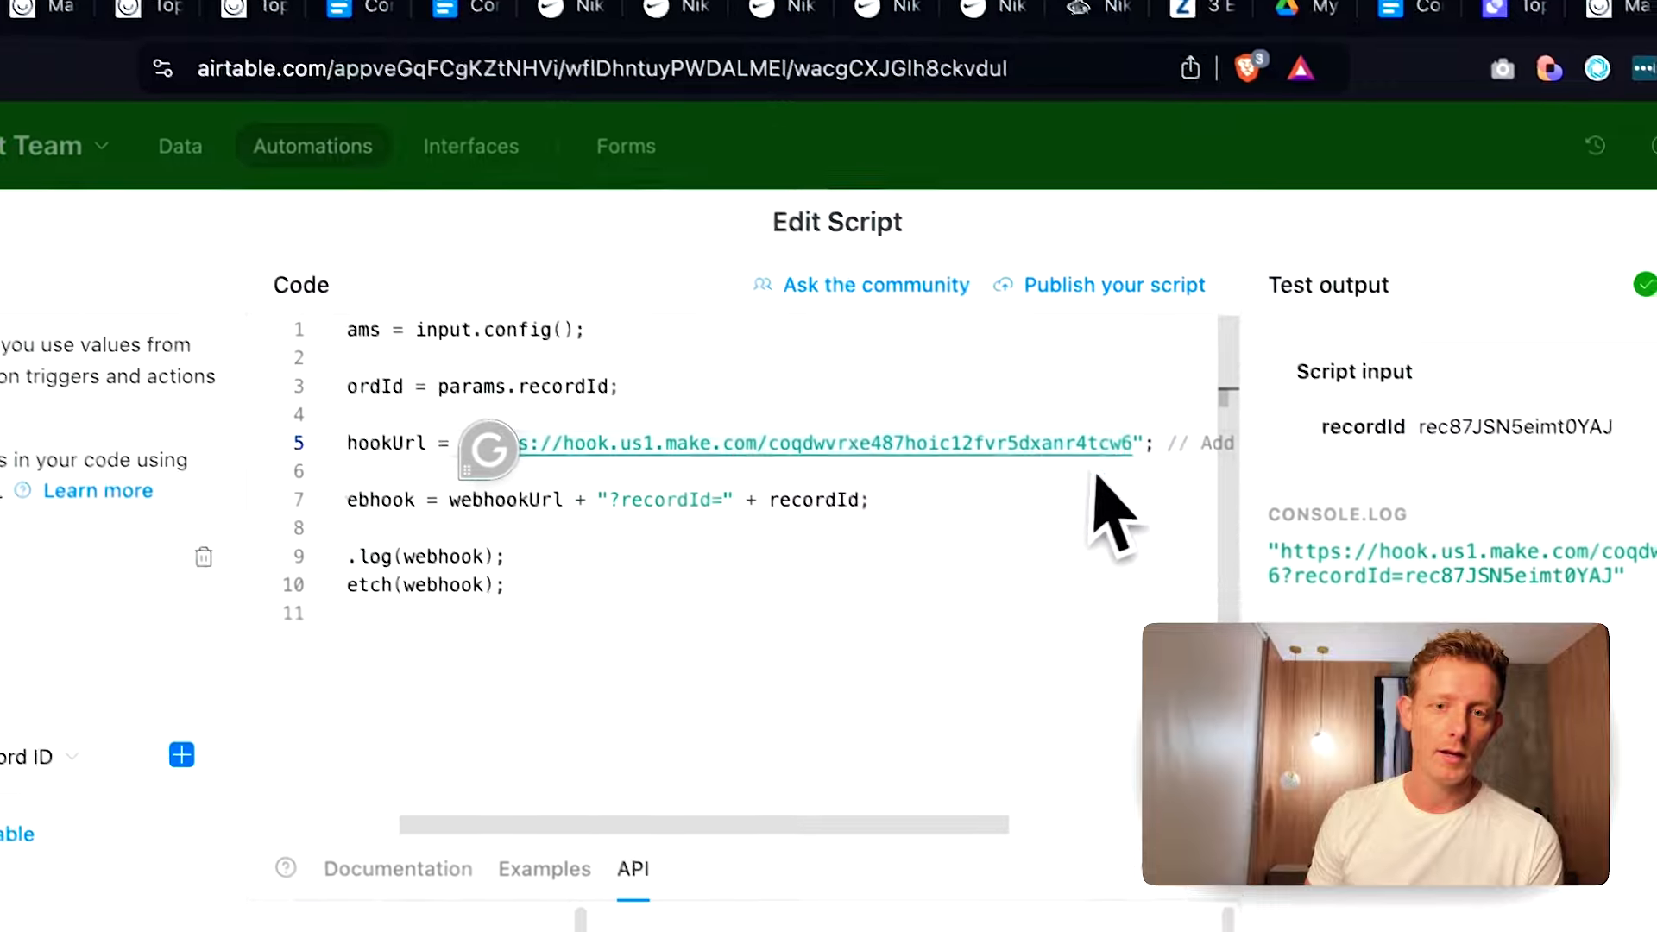
left_click_drag(619, 639, 398, 393)
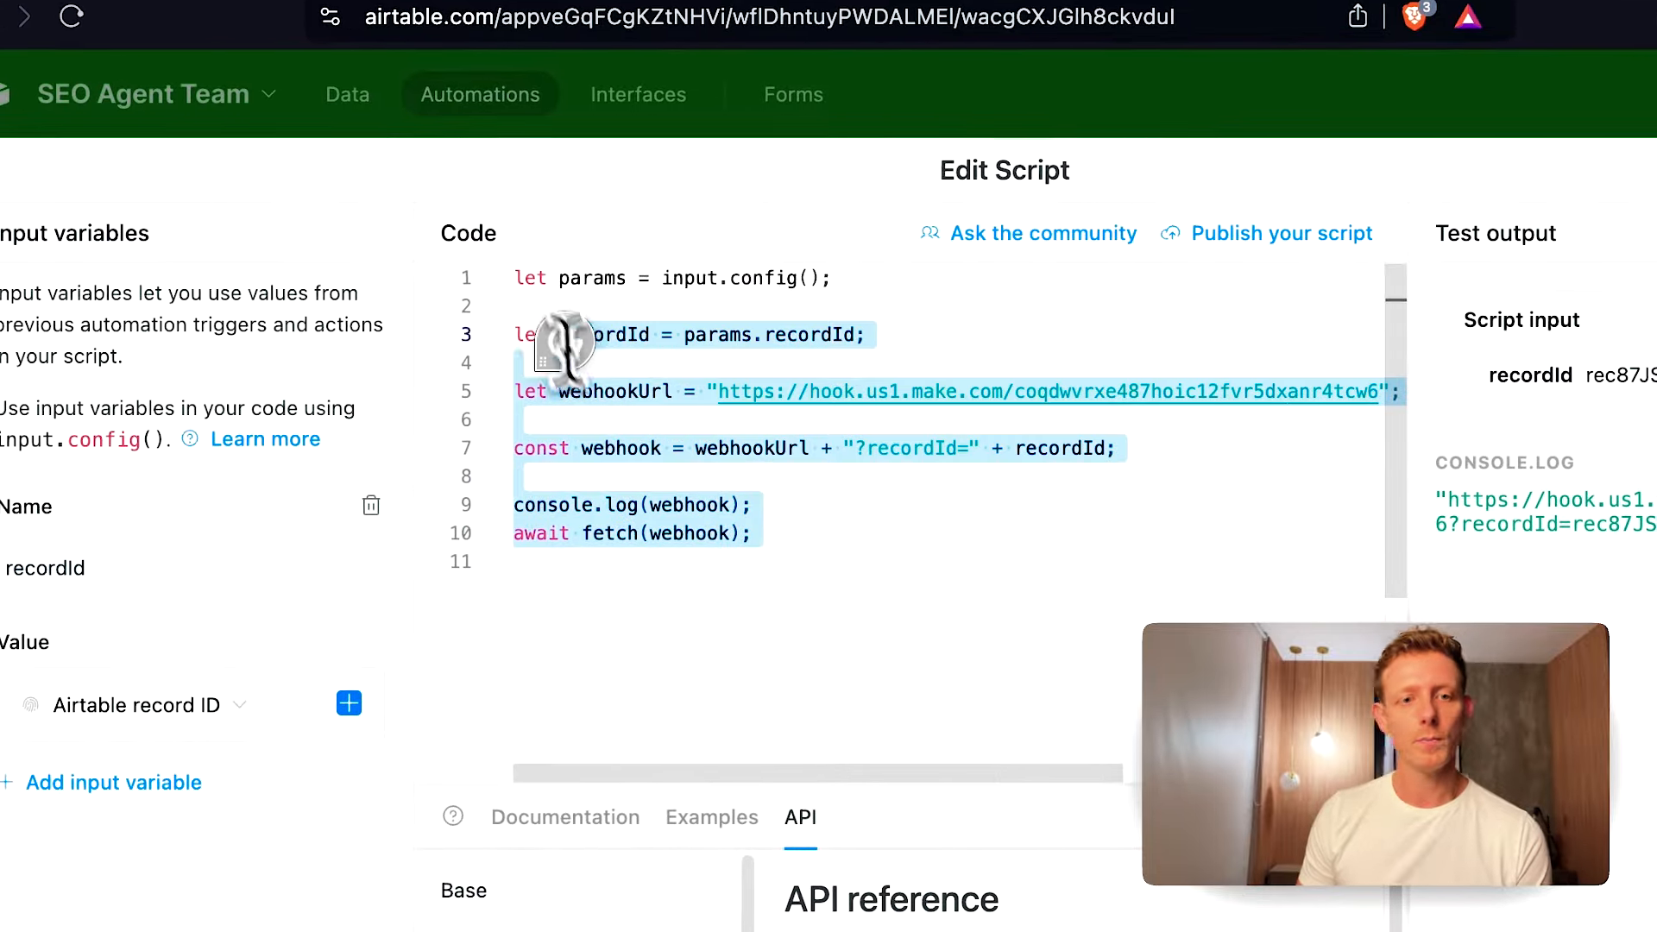
left_click_drag(566, 341, 480, 229)
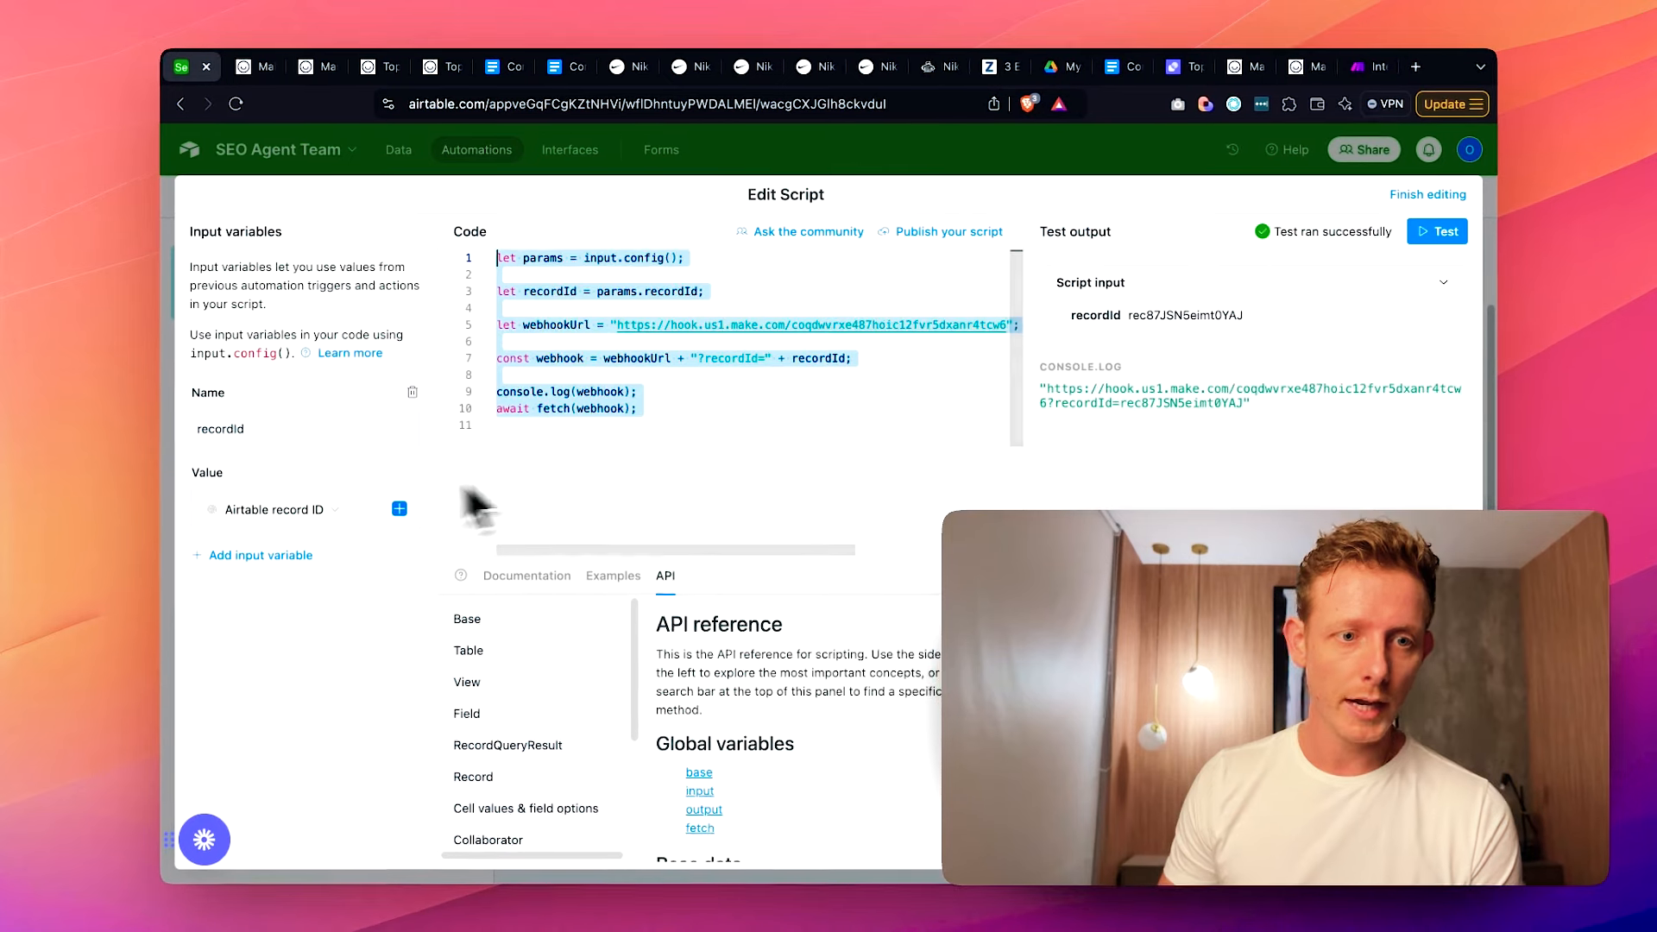
- Highlight the recordId input variable's name and show the options of its Airtable record ID value
left_click(282, 429)
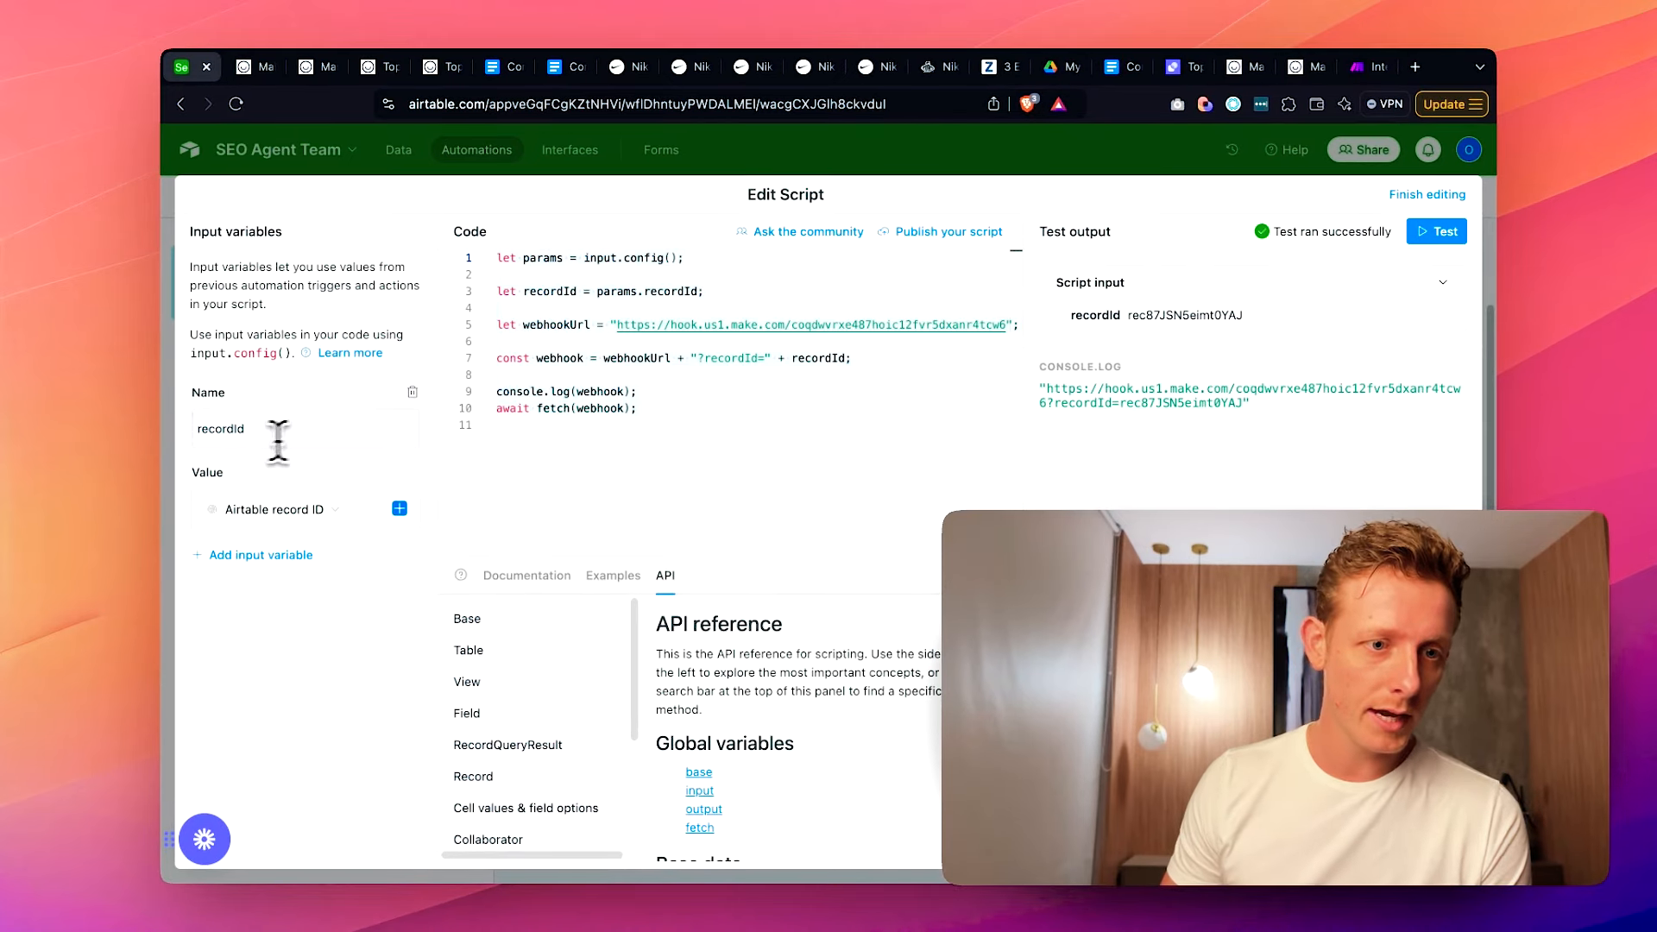
double_click(204, 428)
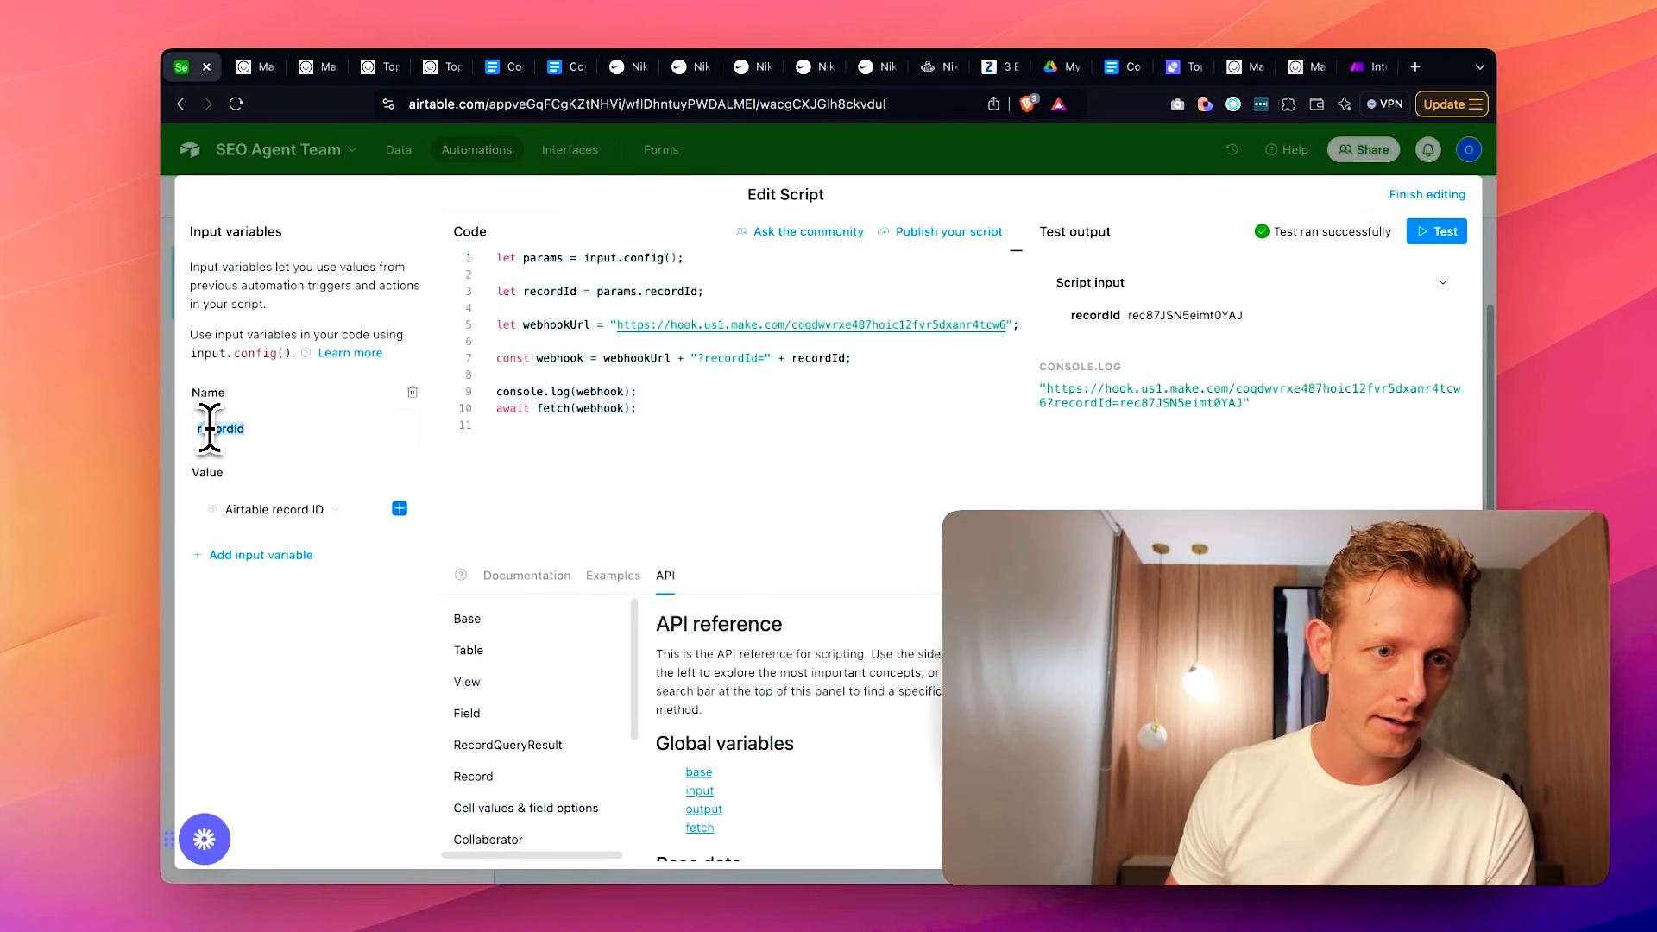
left_click(289, 510)
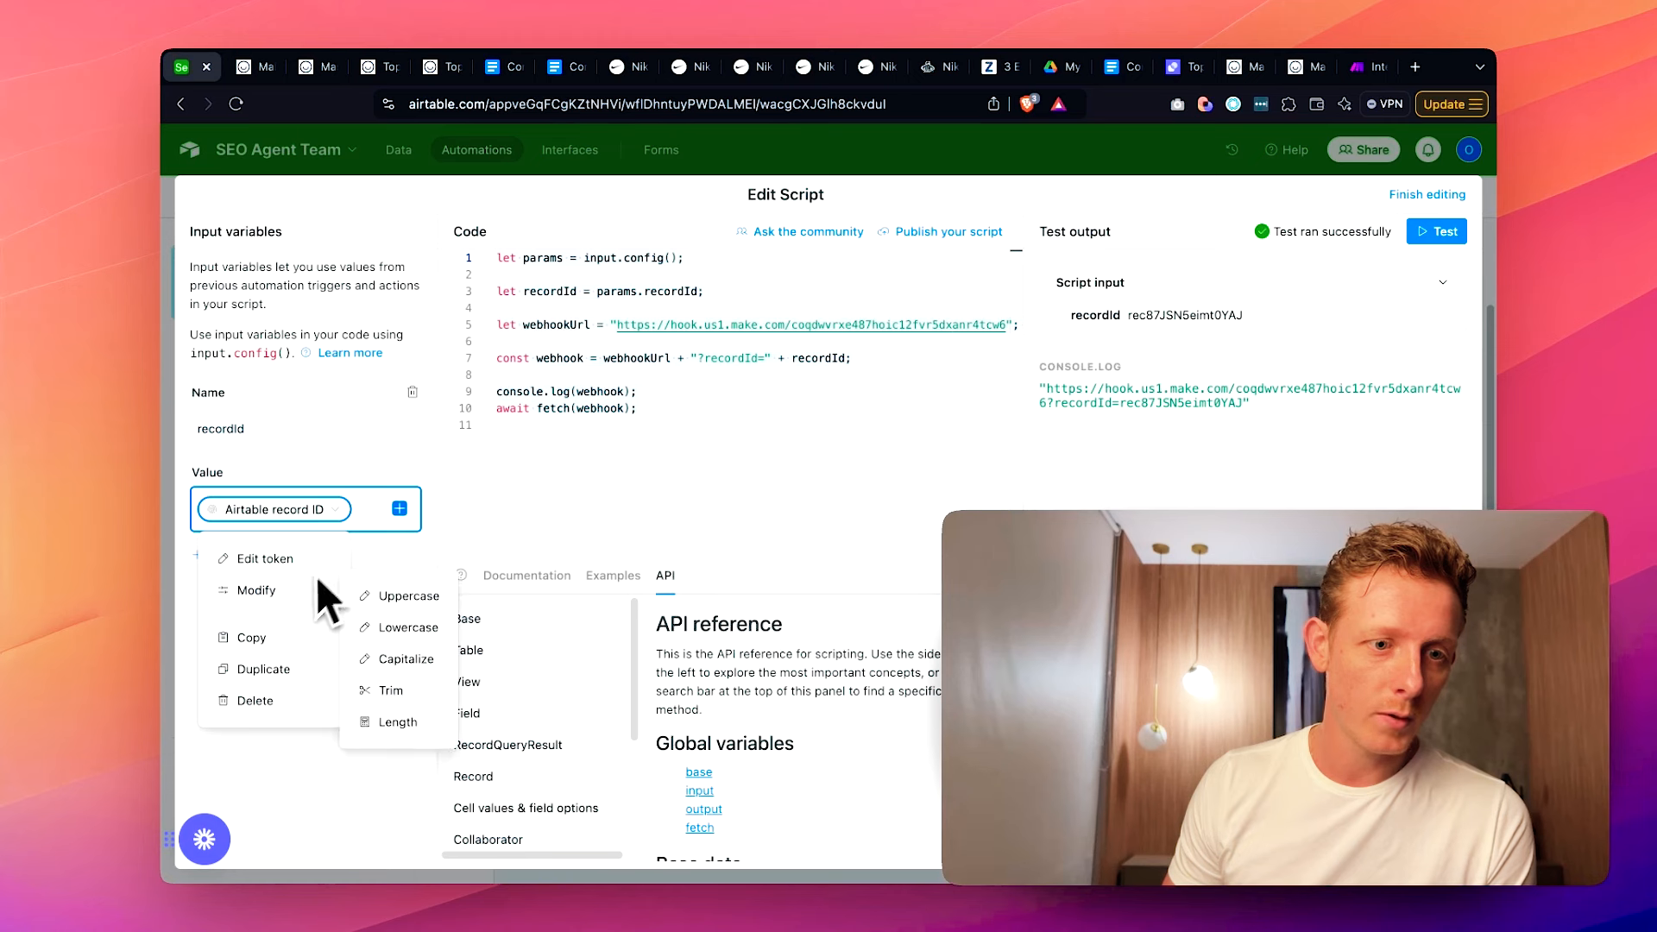
mouse_move(243, 514)
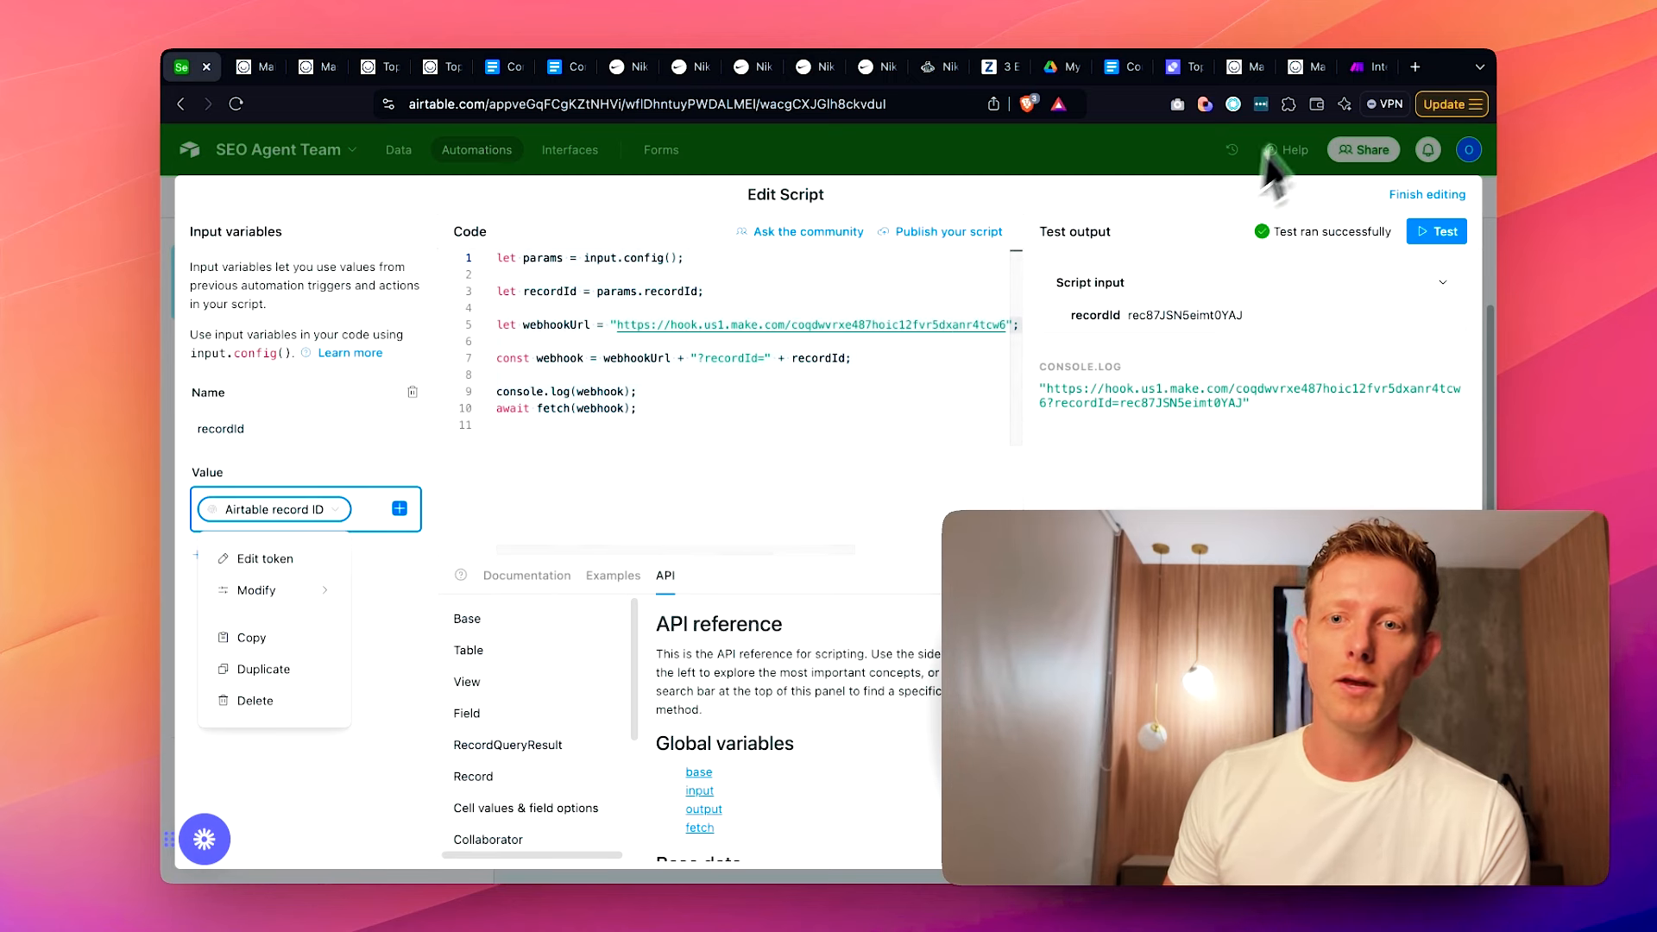
- Switch to the Integration Webhooks scenario in Make, close the Webhooks settings and view the Record ID mapping in the Airtable Get a Record module
left_click(1362, 67)
left_click(565, 318)
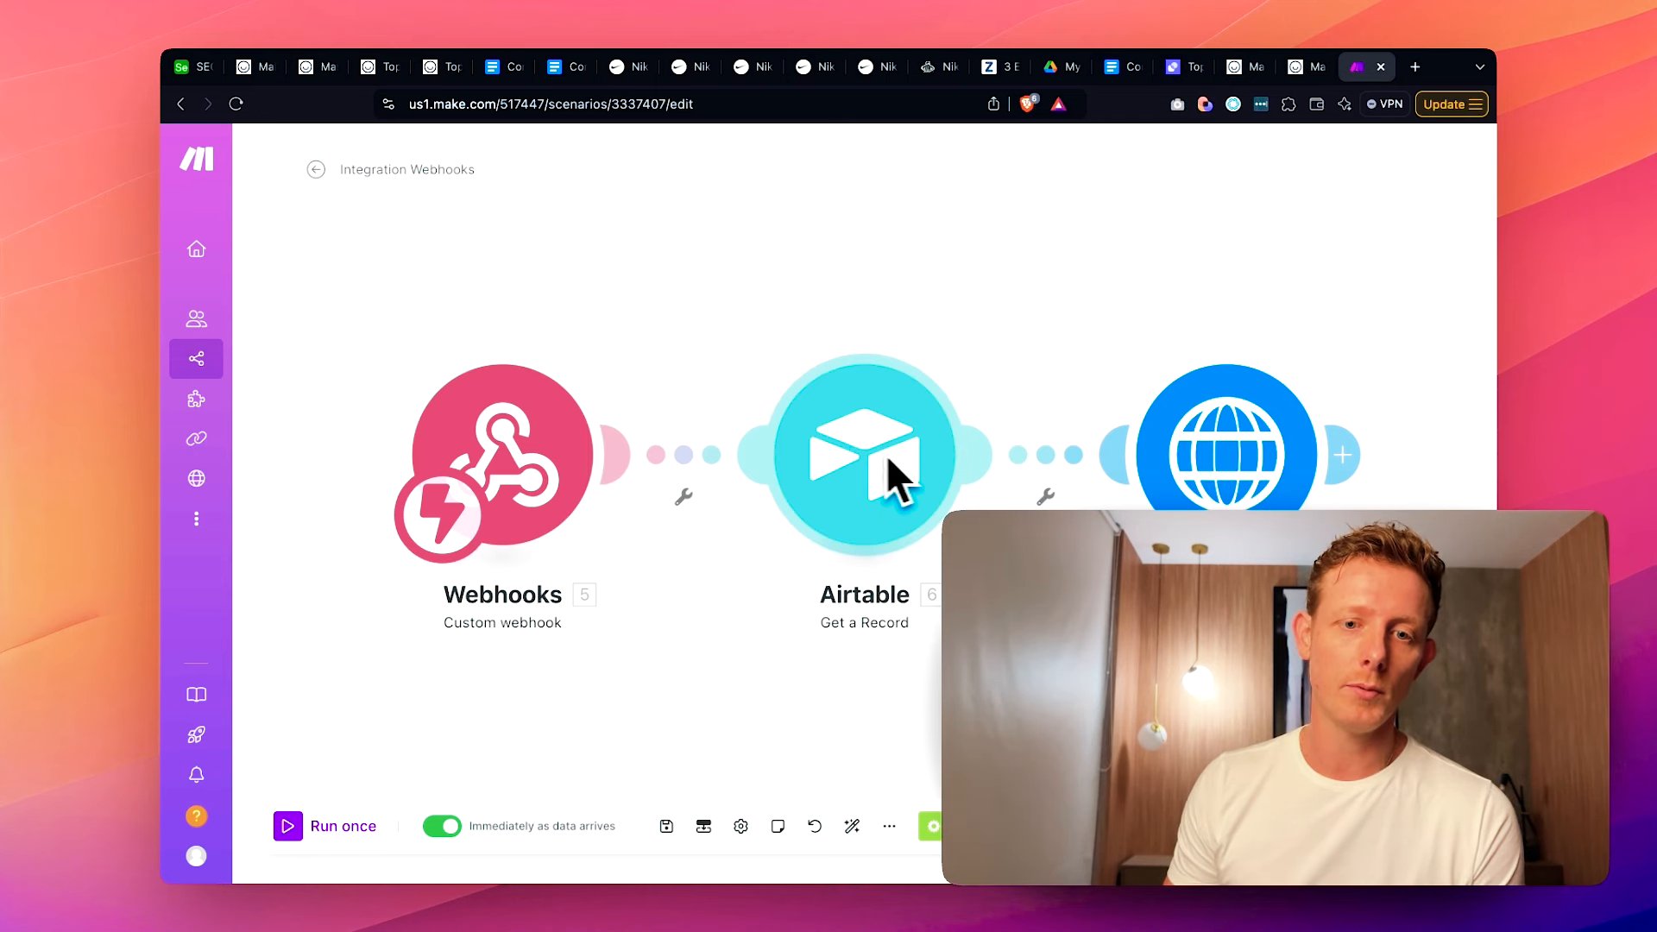
left_click(851, 437)
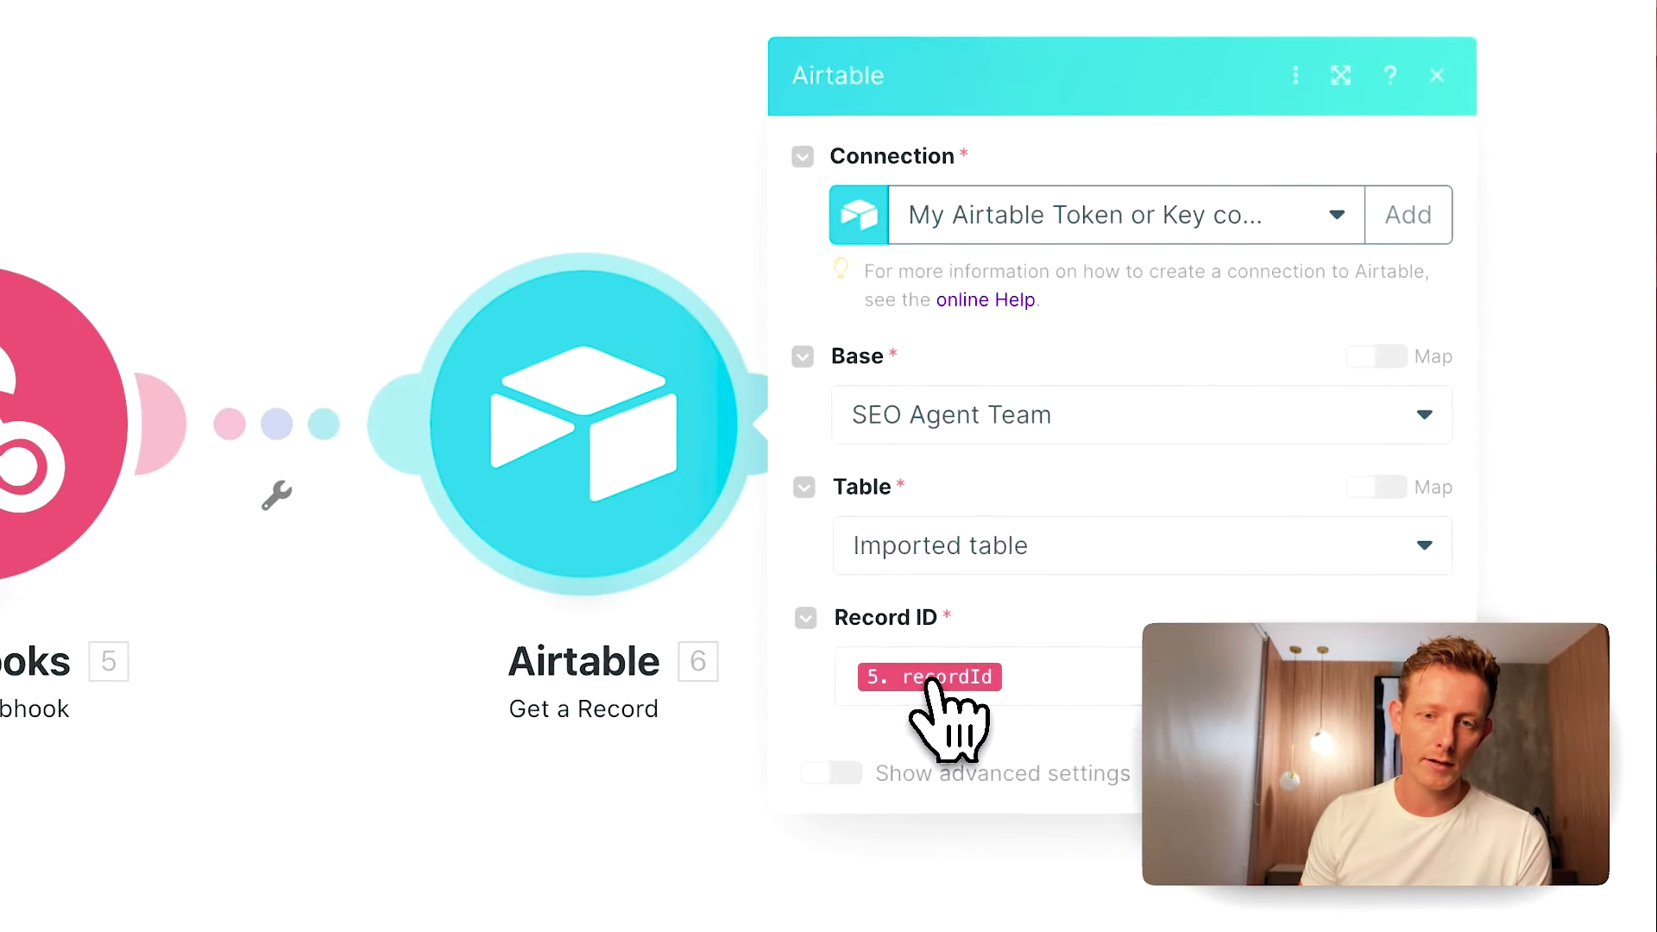
mouse_move(975, 670)
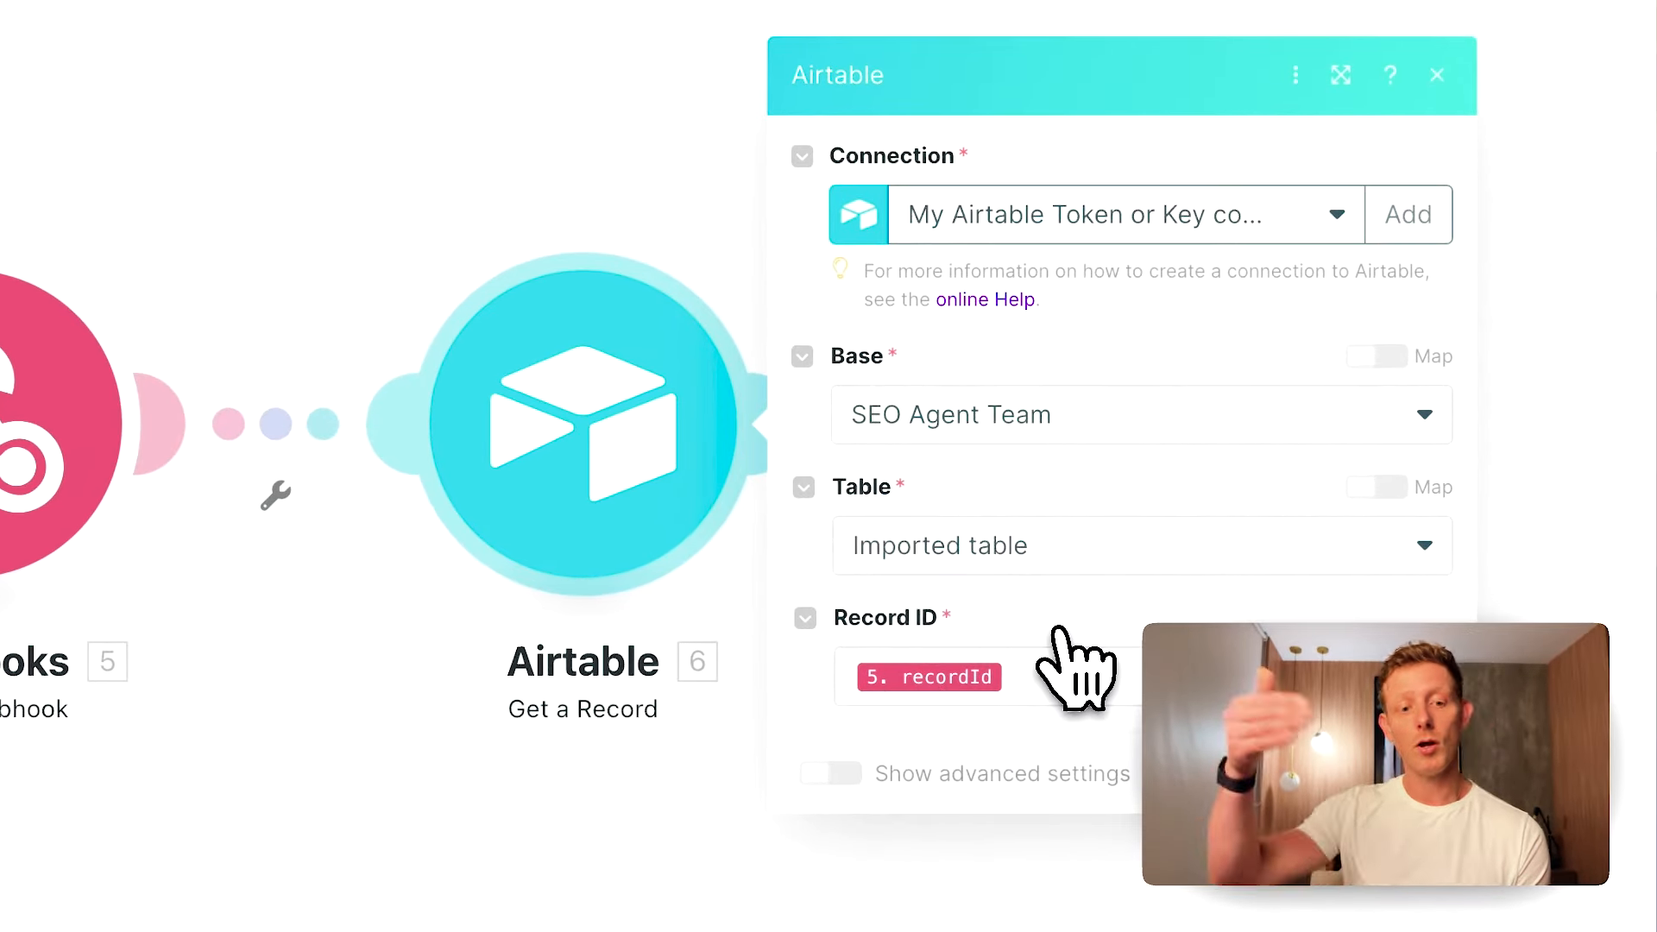